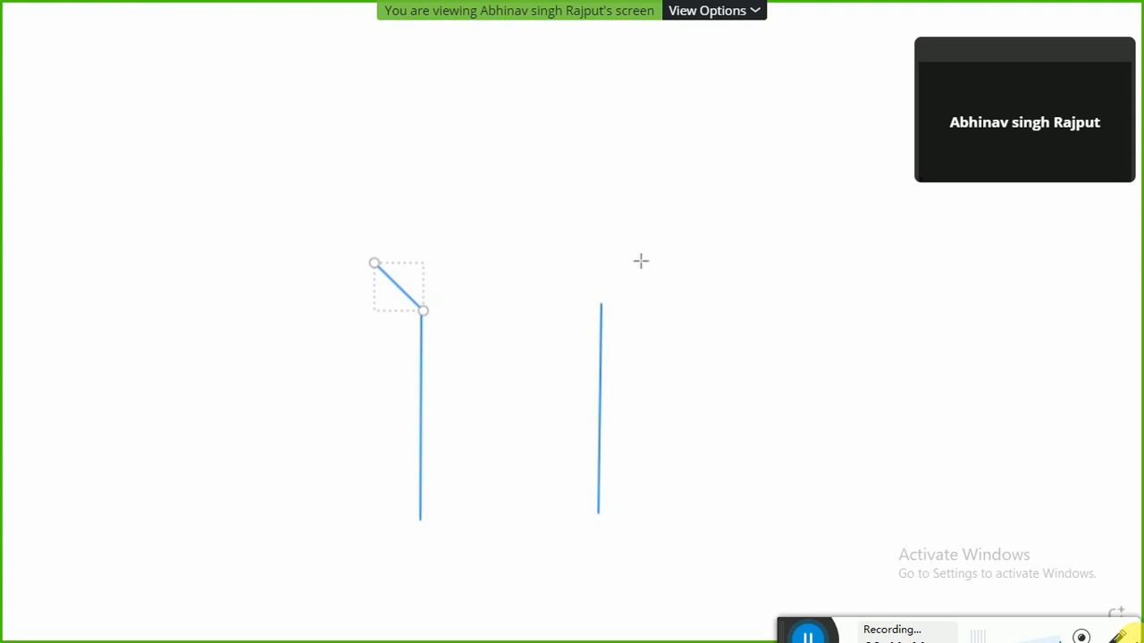
Draw the short diagonal atop the right vertical line, plus a vertical segment and joined upper diagonal extending the left side of the outline
drag(633, 257, 602, 304)
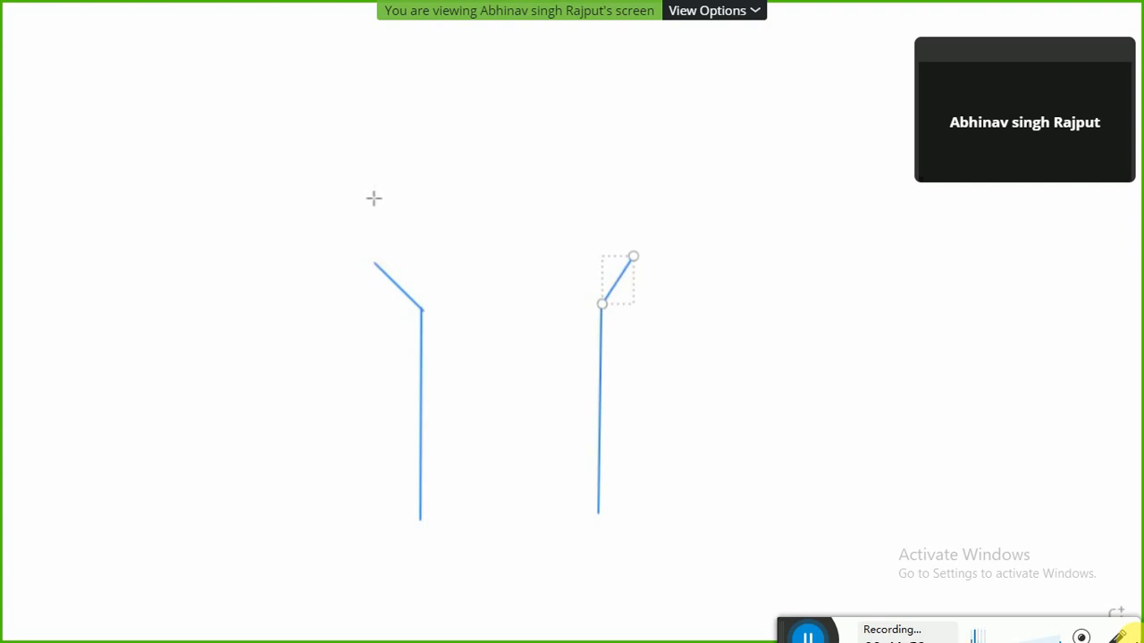
drag(373, 197, 373, 264)
click(375, 218)
mouse_move(374, 197)
mouse_down()
mouse_move(411, 152)
mouse_move(424, 155)
mouse_up()
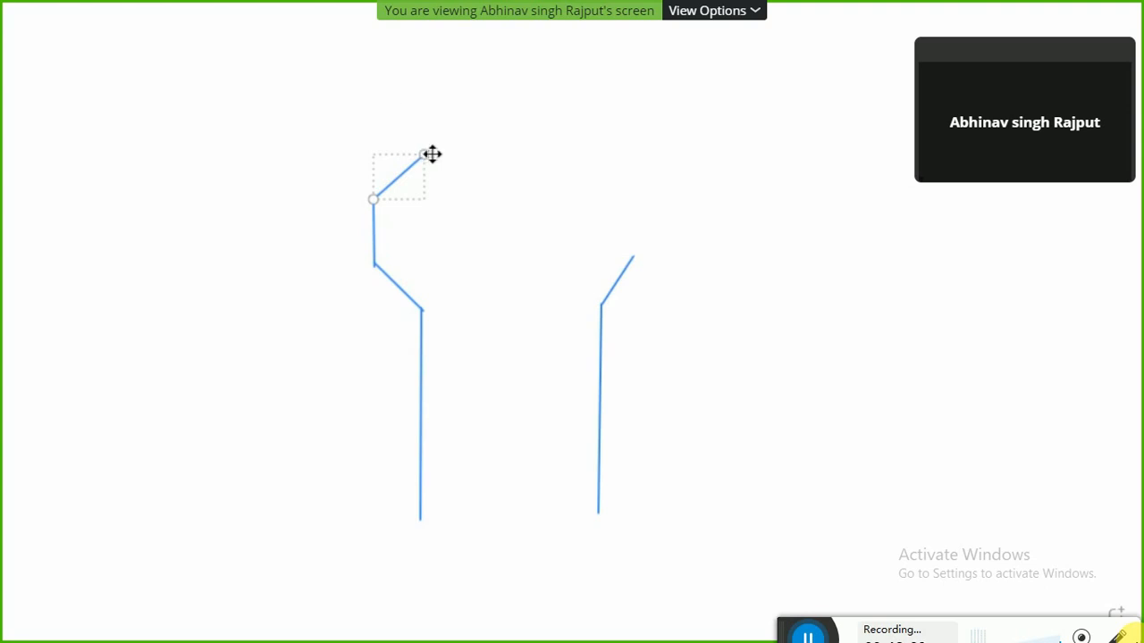
drag(431, 153, 408, 170)
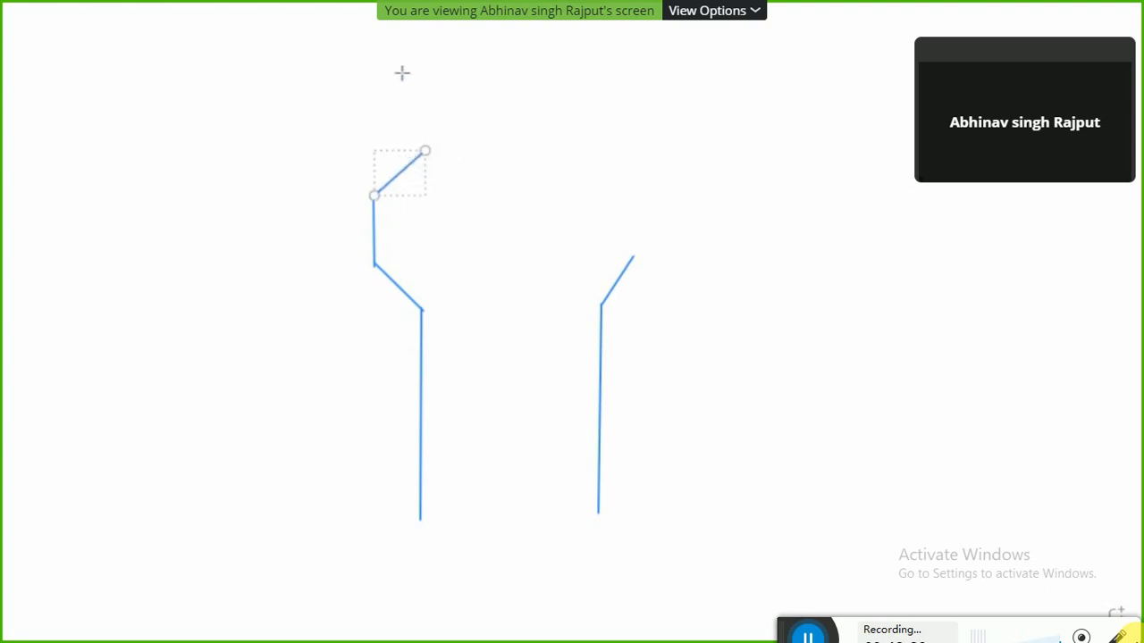
Draw the outline's horizontal top edge, upper-right diagonal and short right side, moving the top and diagonal segments towards the ends of their neighbours
drag(436, 151, 570, 151)
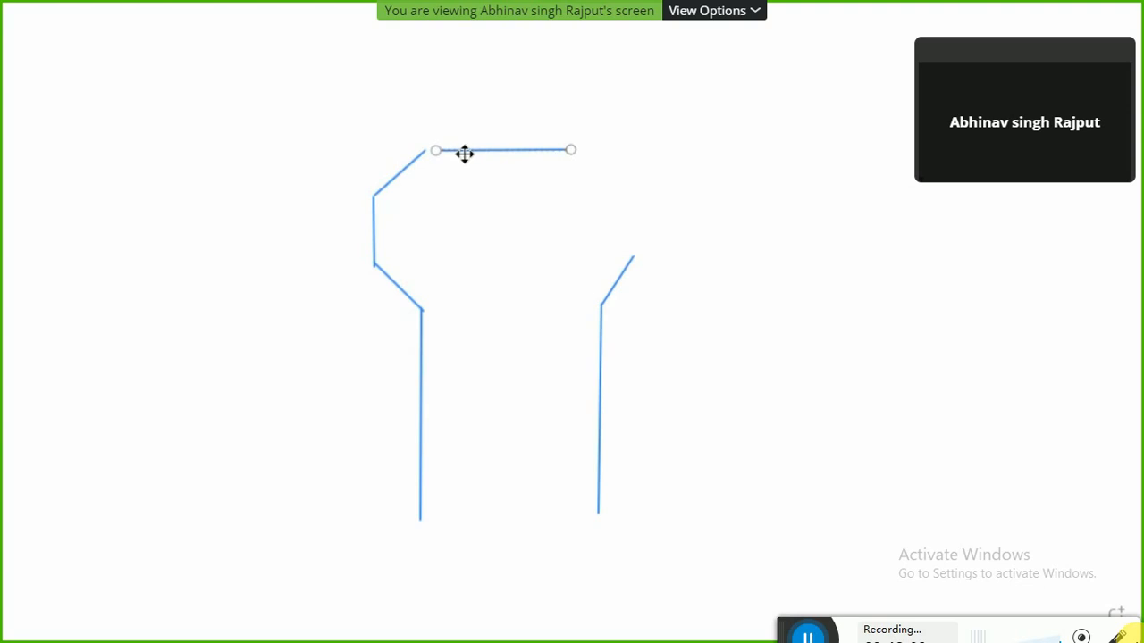
drag(461, 154, 455, 153)
mouse_move(570, 154)
mouse_down()
mouse_move(584, 160)
mouse_move(565, 152)
mouse_up()
drag(573, 151, 622, 188)
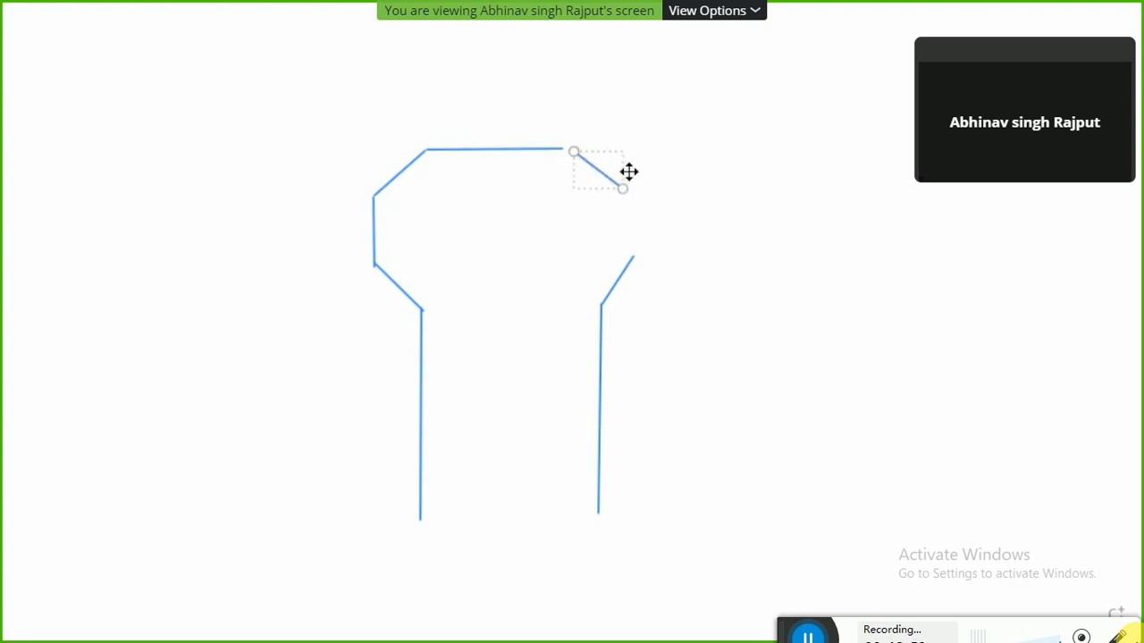
drag(610, 173, 603, 173)
mouse_move(623, 197)
mouse_down()
mouse_move(626, 220)
mouse_move(620, 196)
mouse_up()
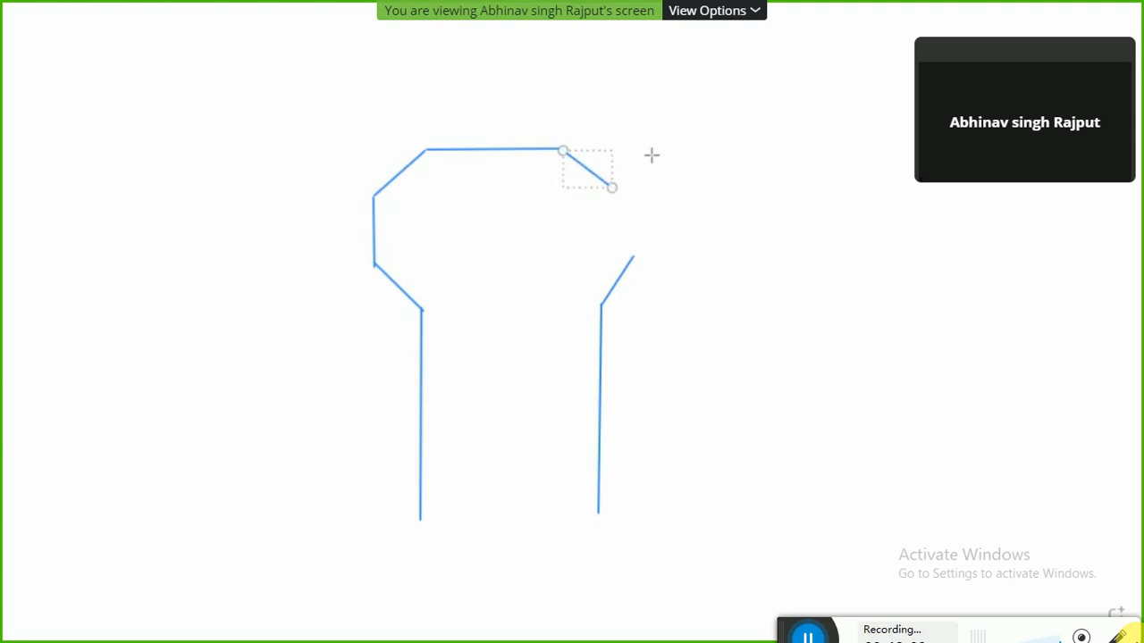
click(626, 197)
drag(626, 194, 633, 256)
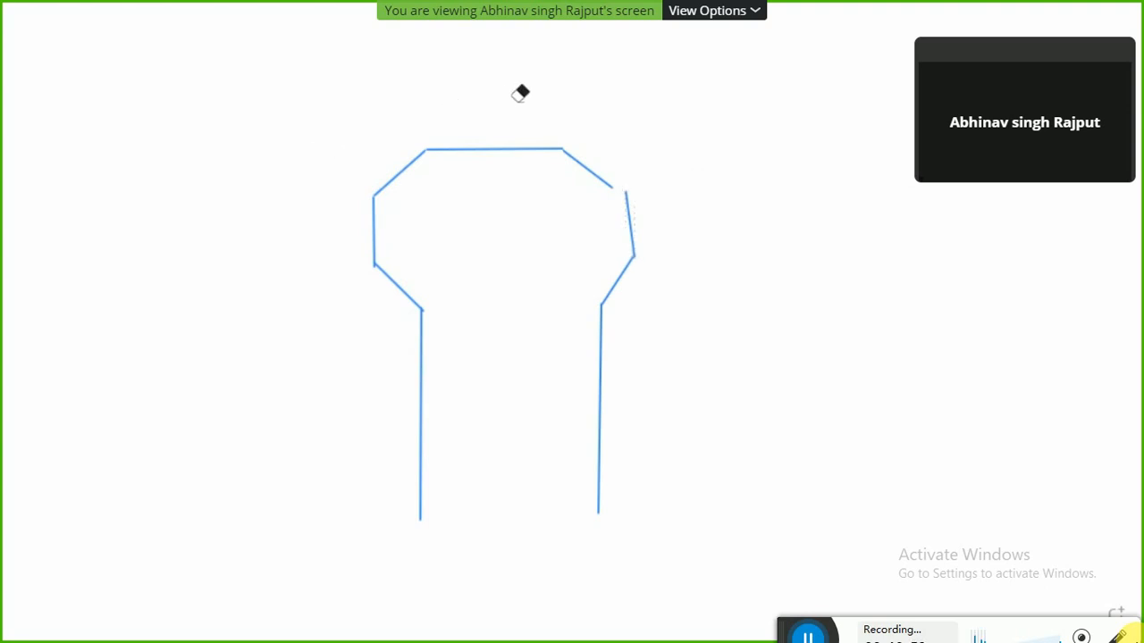
Erase the whole outline and draw a circle in the middle of the blank whiteboard
mouse_move(452, 128)
mouse_down()
mouse_move(430, 147)
mouse_move(501, 301)
mouse_move(350, 260)
mouse_move(367, 204)
mouse_up()
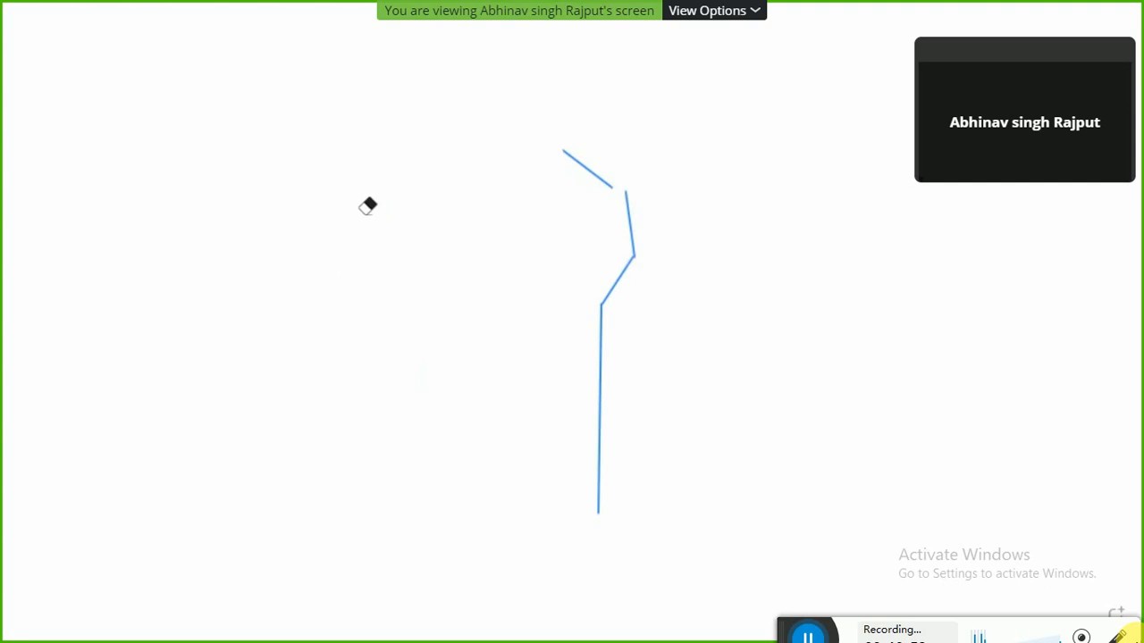
mouse_move(460, 215)
mouse_down()
mouse_move(523, 158)
mouse_move(598, 161)
mouse_move(620, 285)
mouse_move(569, 352)
mouse_up()
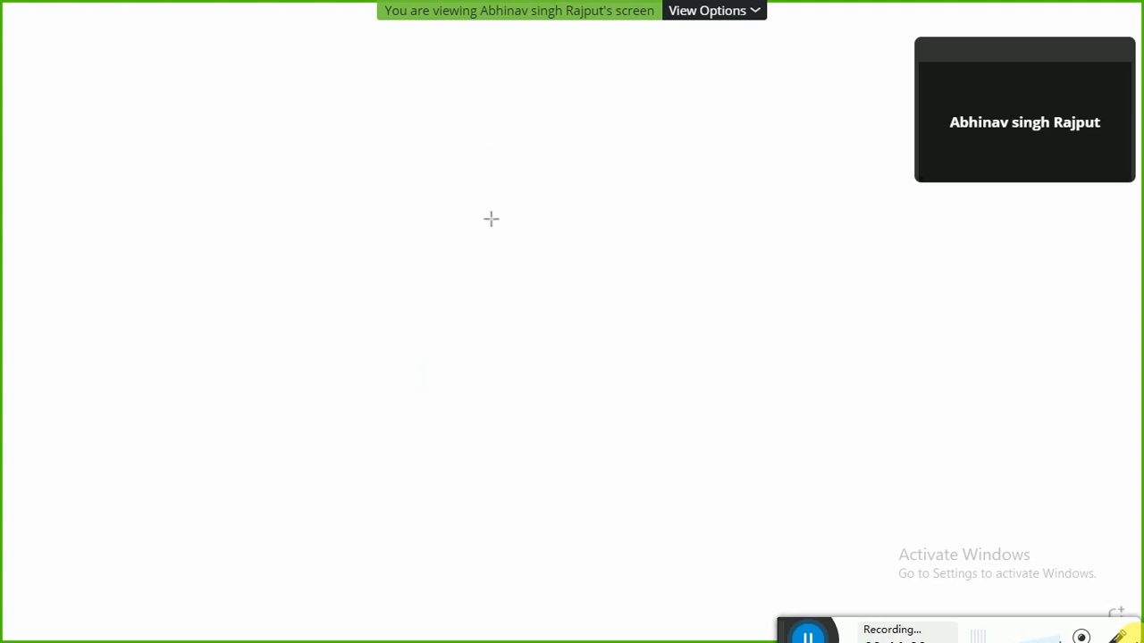
drag(455, 213, 586, 339)
click(336, 101)
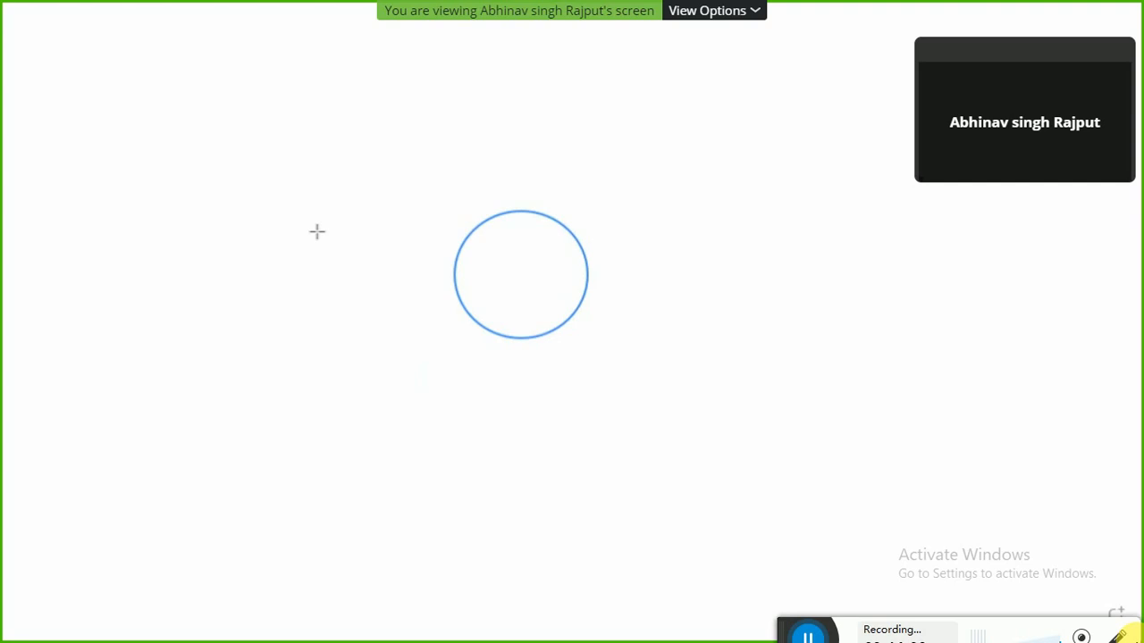
Leave the full-screen meeting view, minimise the Settings window and switch to STAAD.Pro
key(Escape)
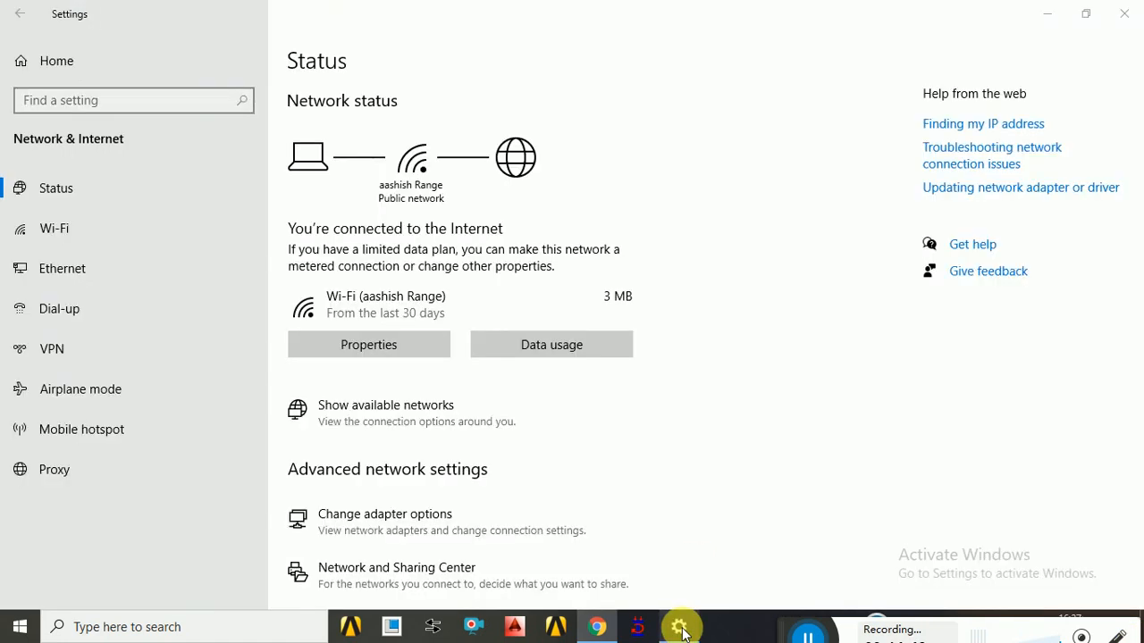
click(679, 627)
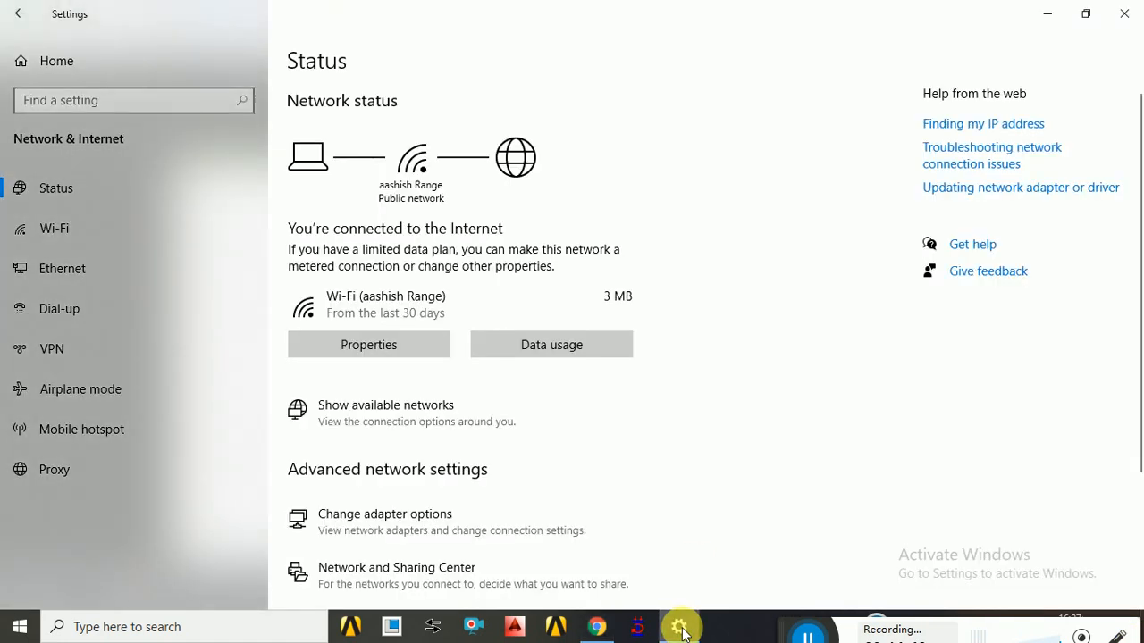
click(1046, 13)
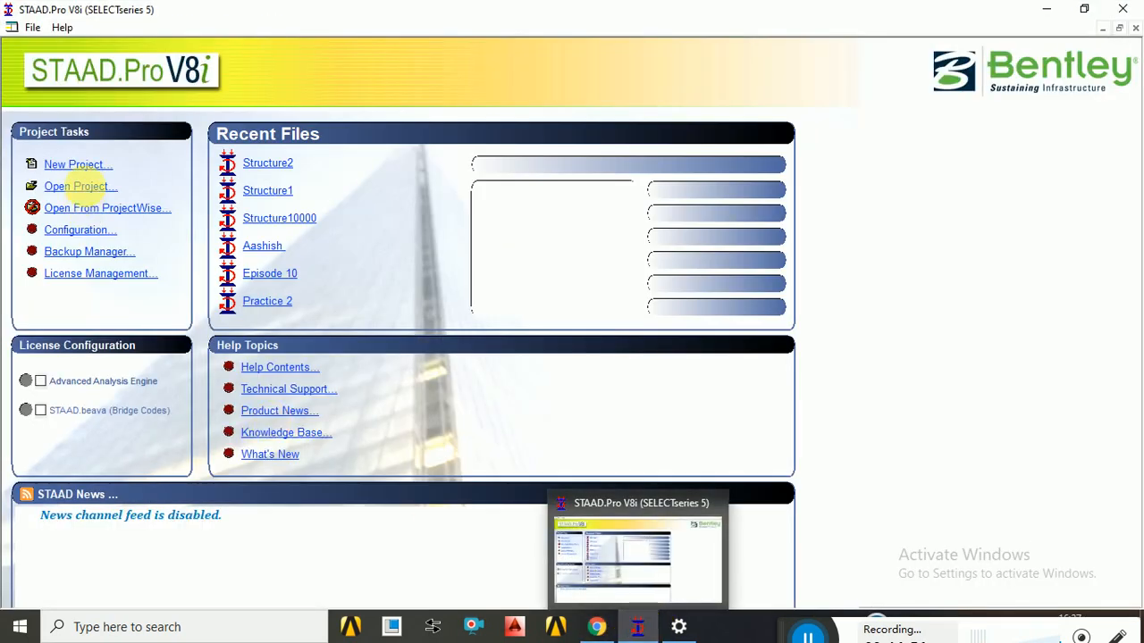
Create a new Space structure project named Structure1116, creating its missing folder and starting with Add Beam
click(77, 166)
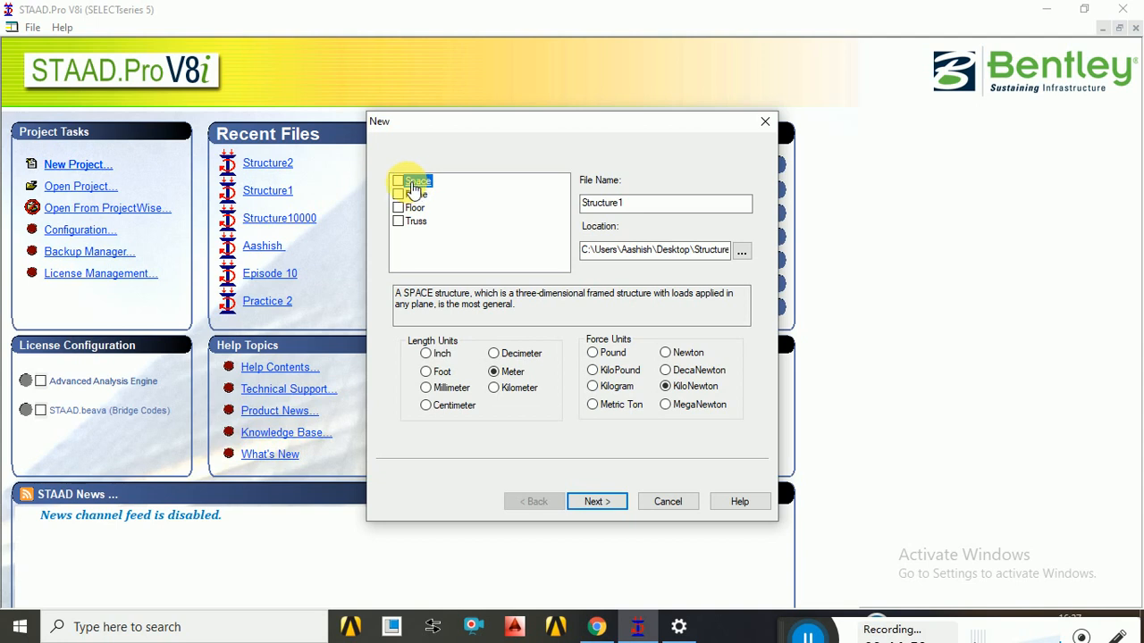
click(608, 501)
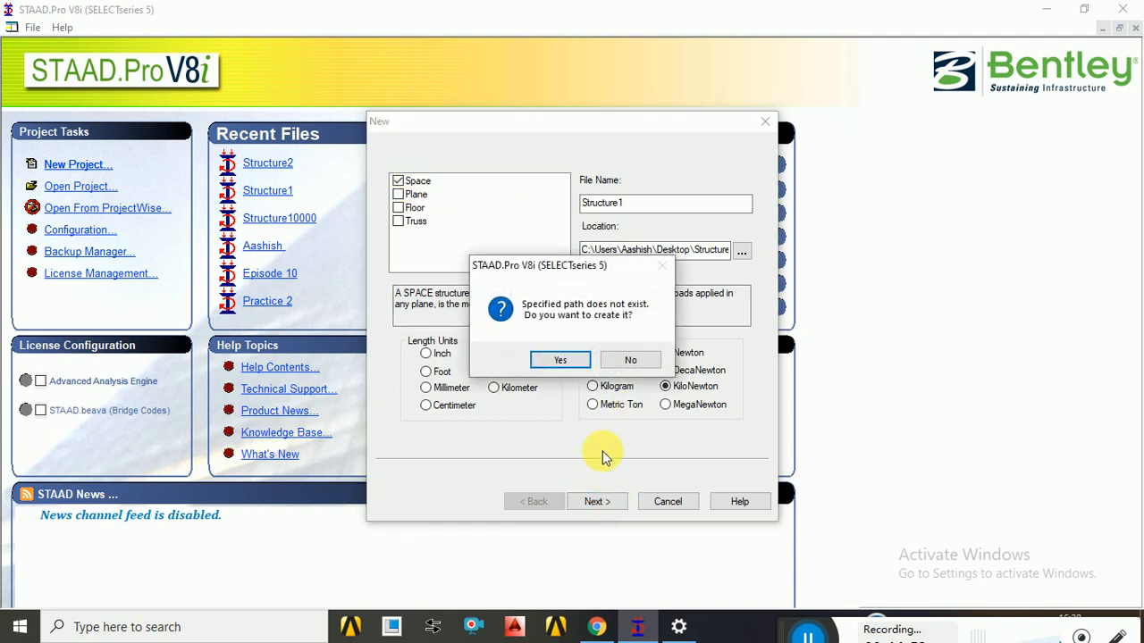
click(634, 358)
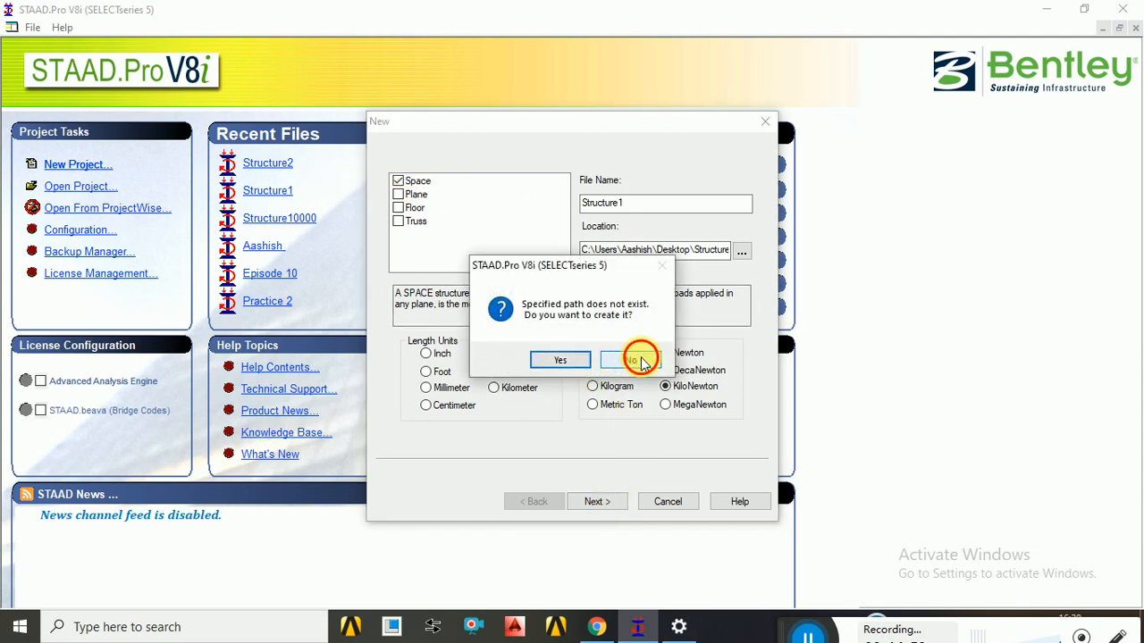
click(642, 205)
text(00)
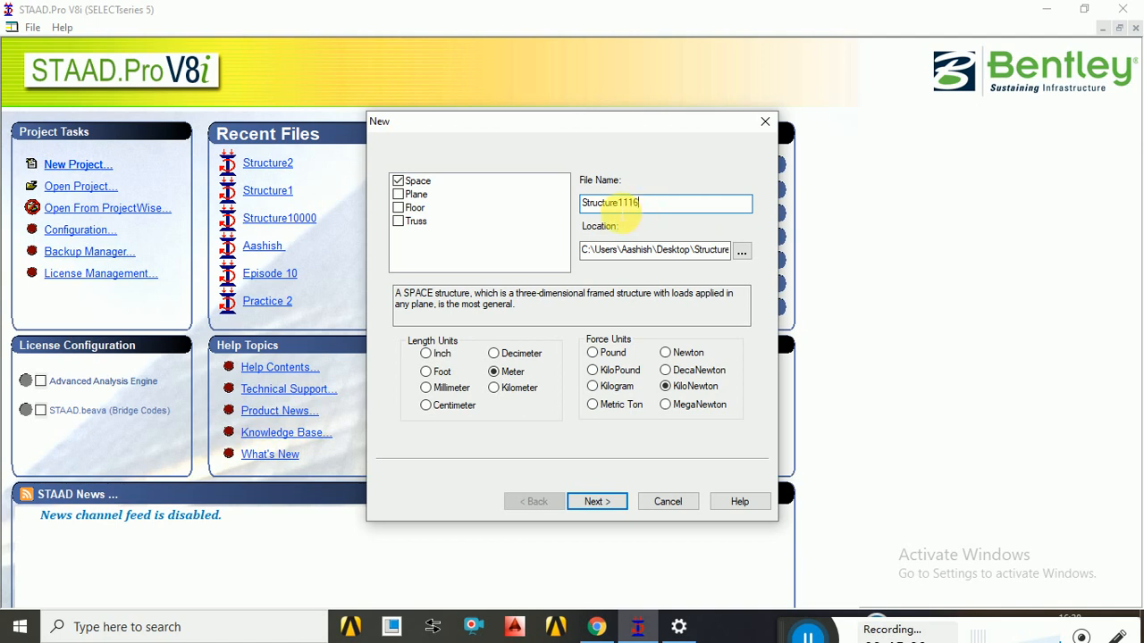
click(598, 504)
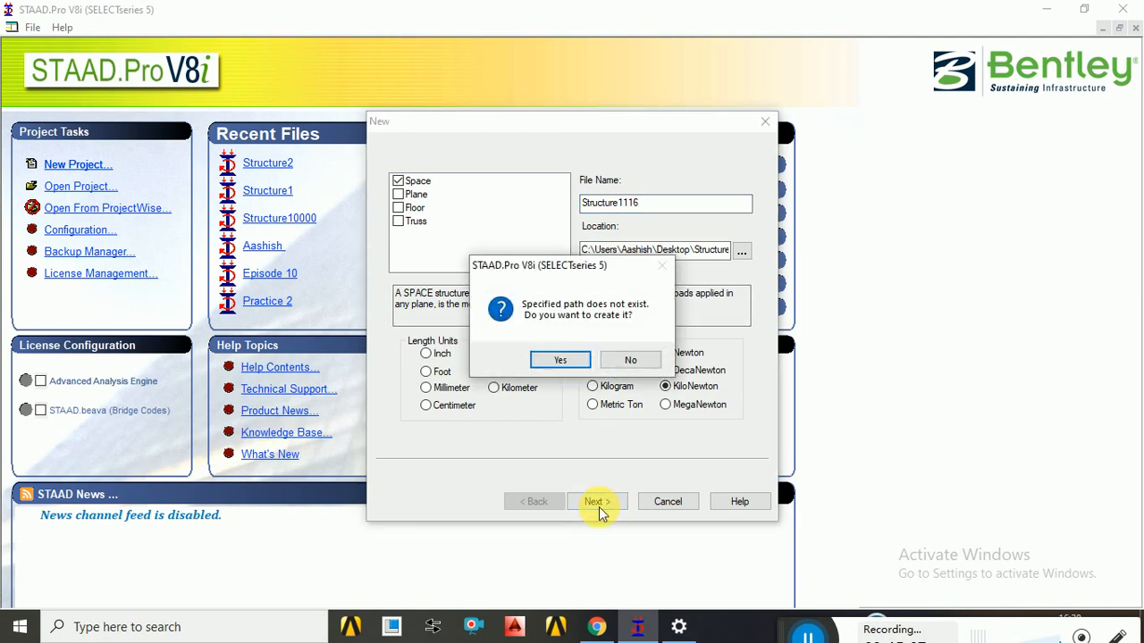
click(561, 360)
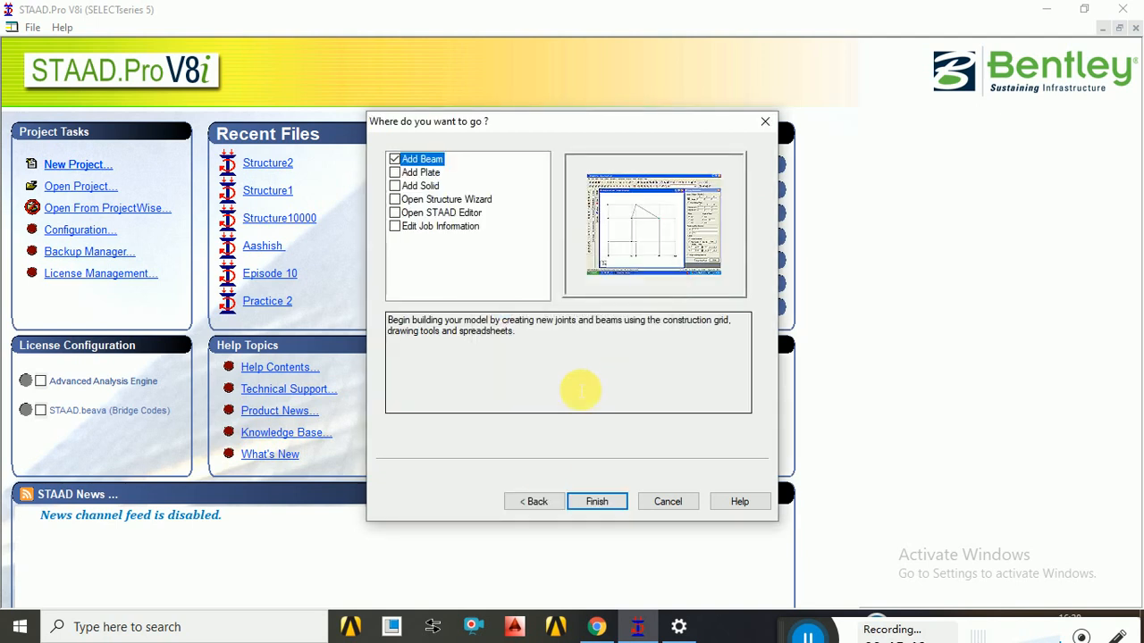
click(598, 502)
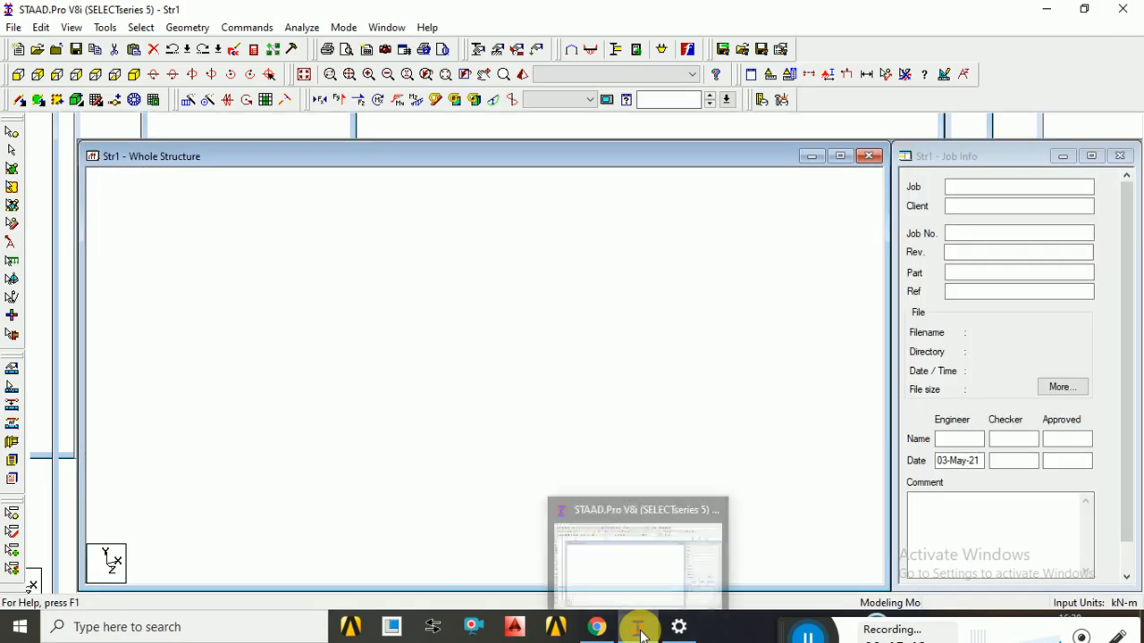
Switch to the Zoom meeting in Chrome and try to share the screen
mouse_move(608, 631)
click(592, 591)
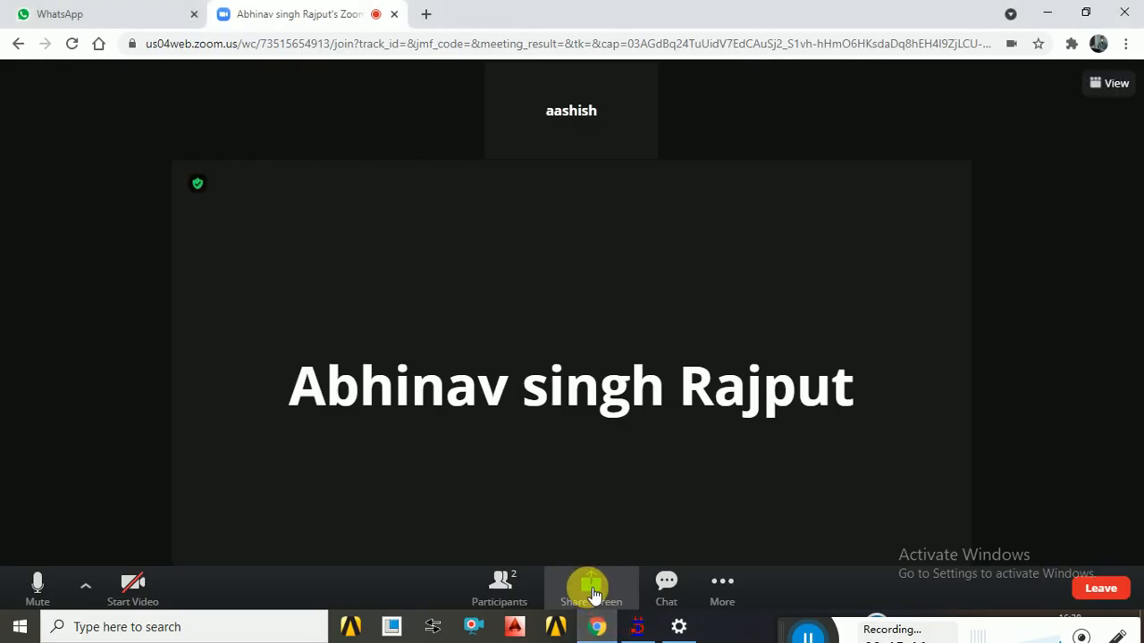
click(592, 591)
click(777, 398)
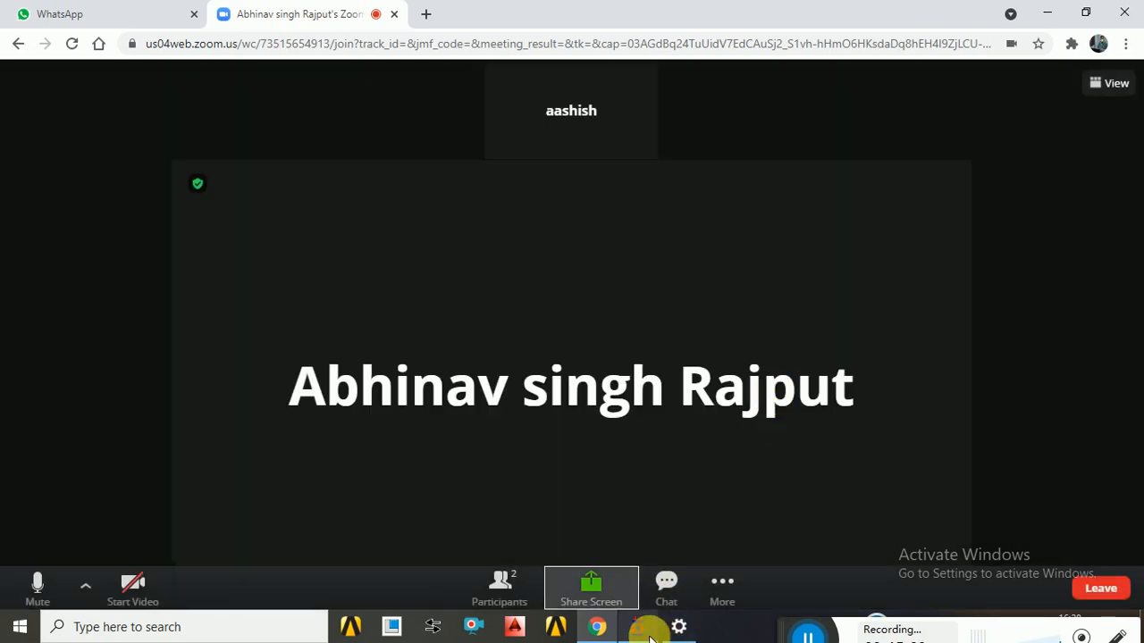
Switch to STAAD.Pro, close the Snap Node/Beam grid and enter 0 as the X coordinate of node 1
click(642, 629)
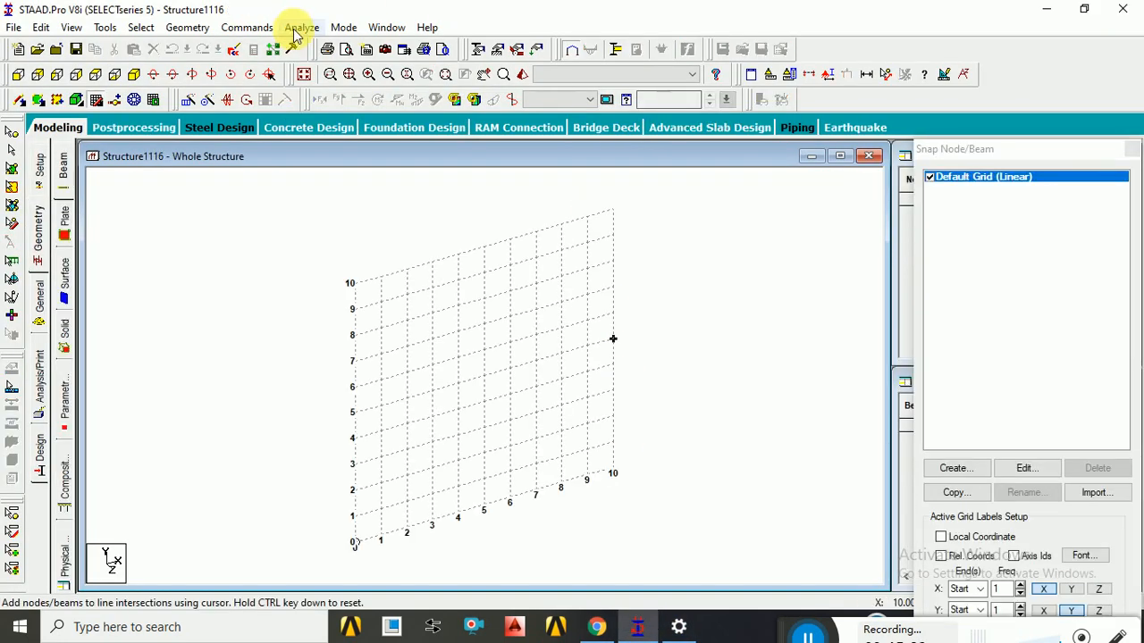
click(1132, 148)
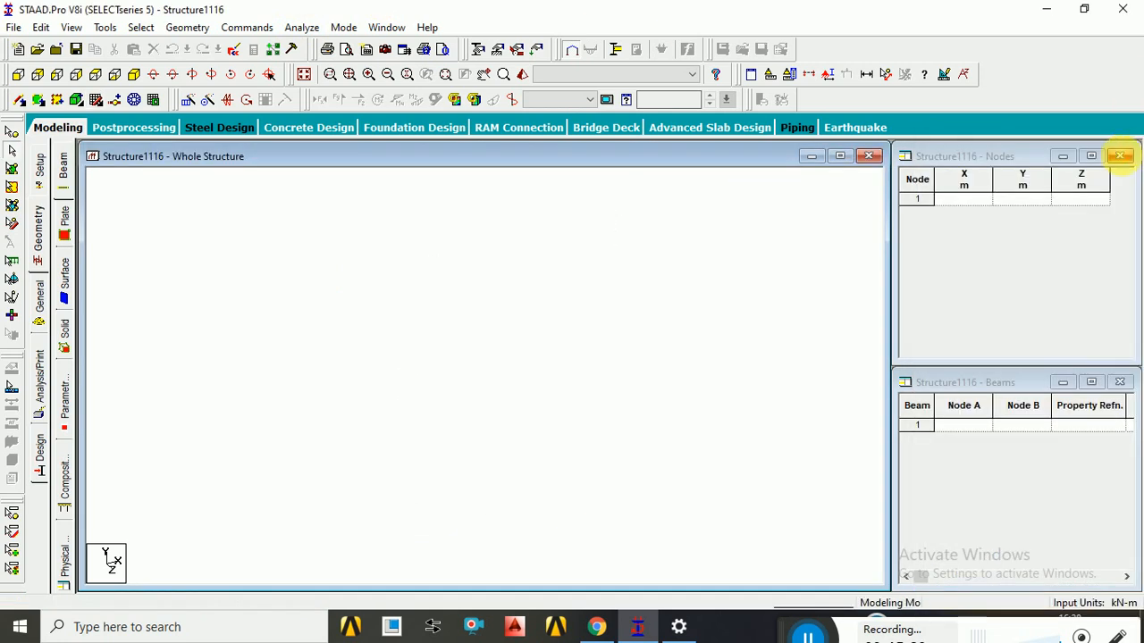
click(970, 199)
text(0)
key(Return)
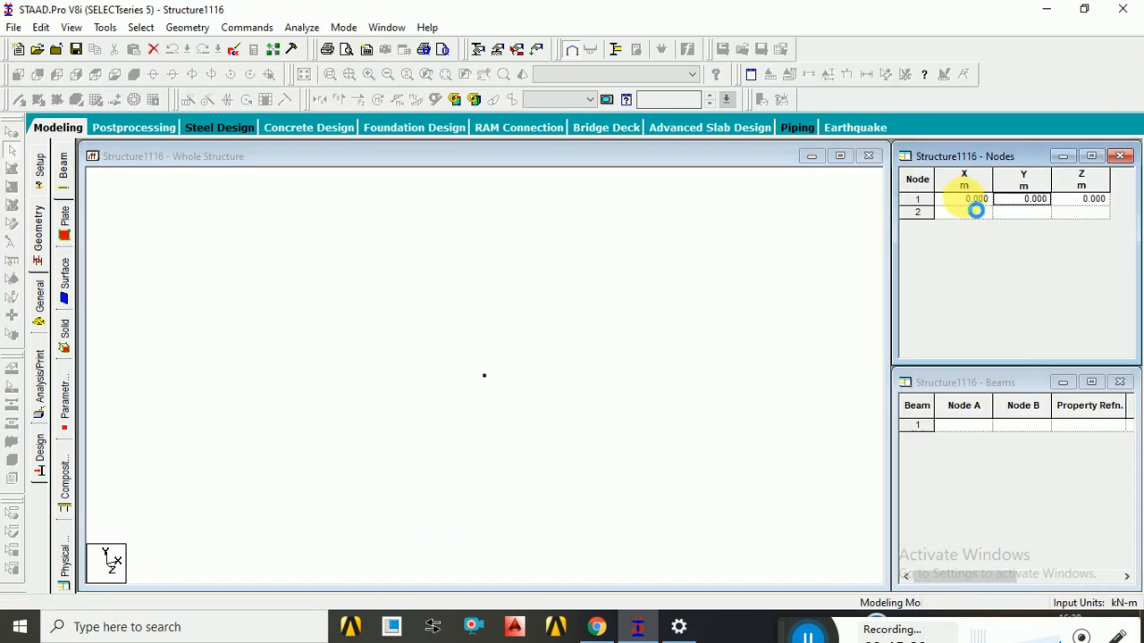
Return to the Zoom meeting and try once more to share the screen
click(679, 628)
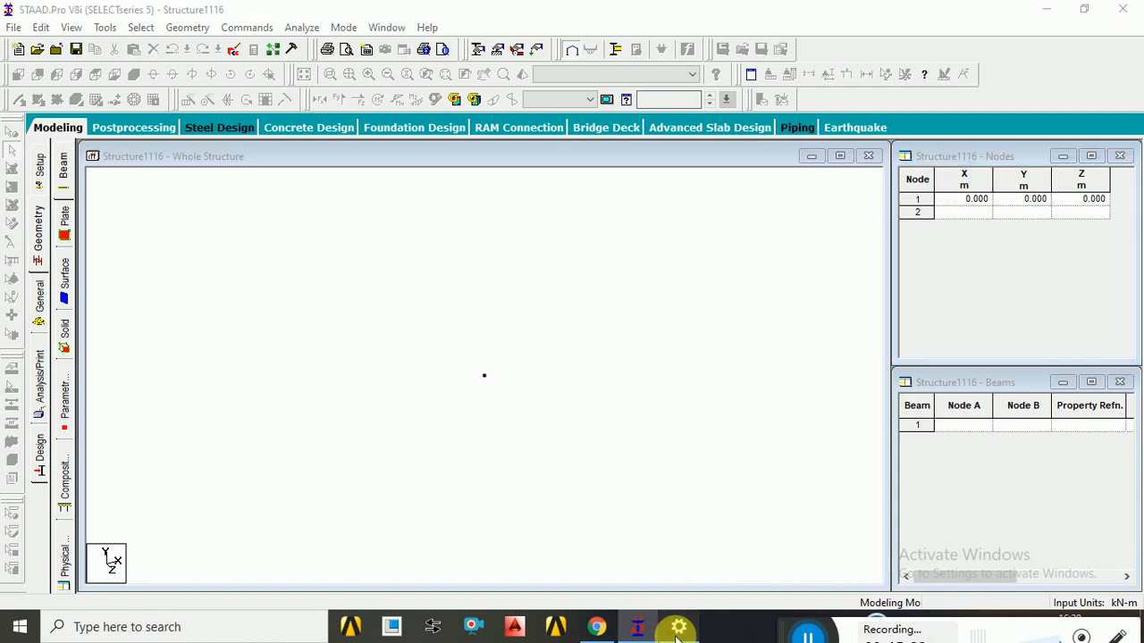
click(599, 626)
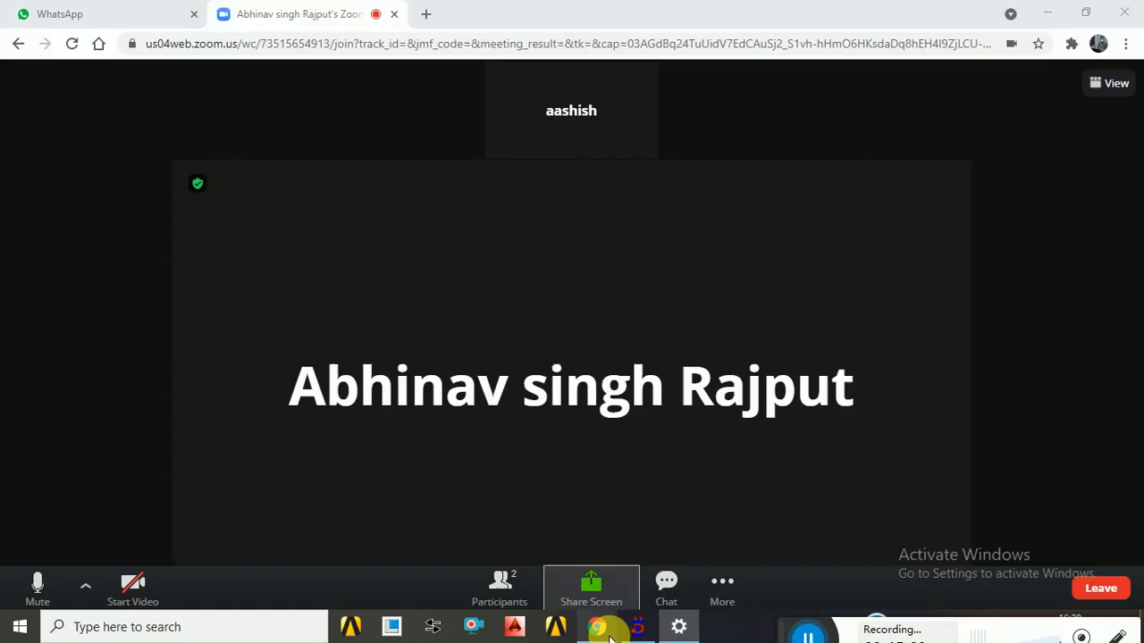
click(598, 592)
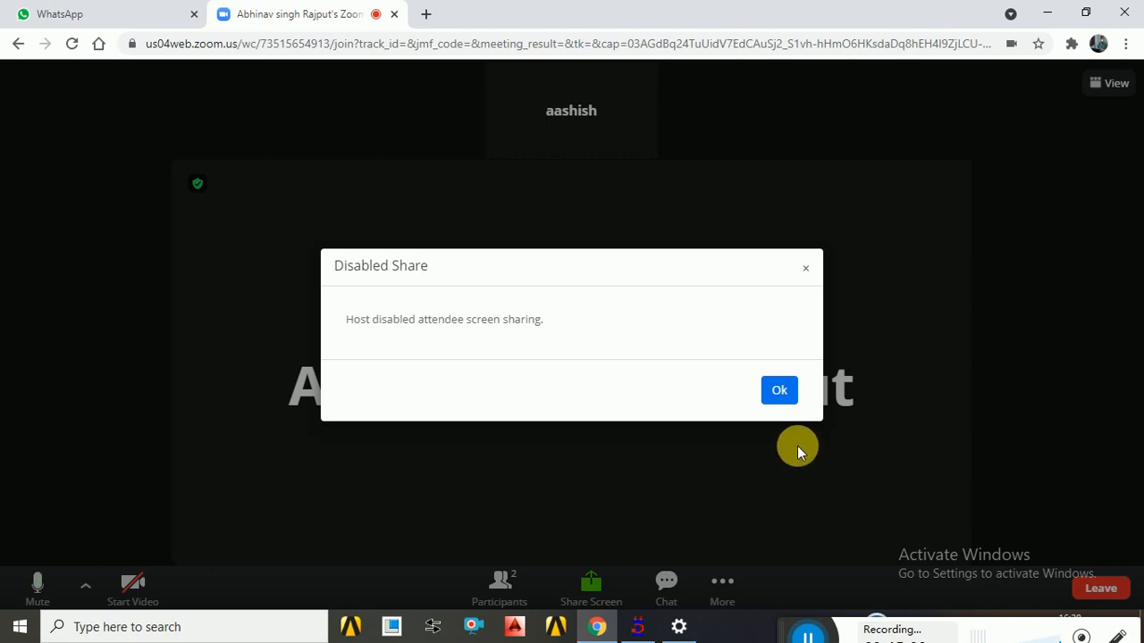
click(779, 391)
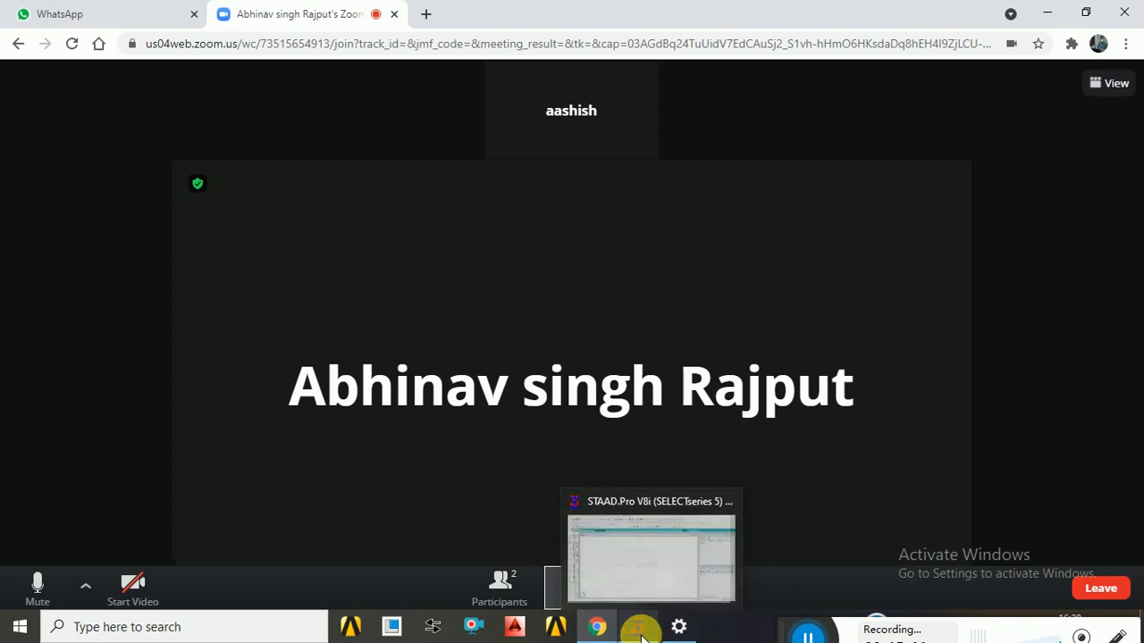
Switch back to STAAD.Pro and make the Whole Structure view active
click(641, 631)
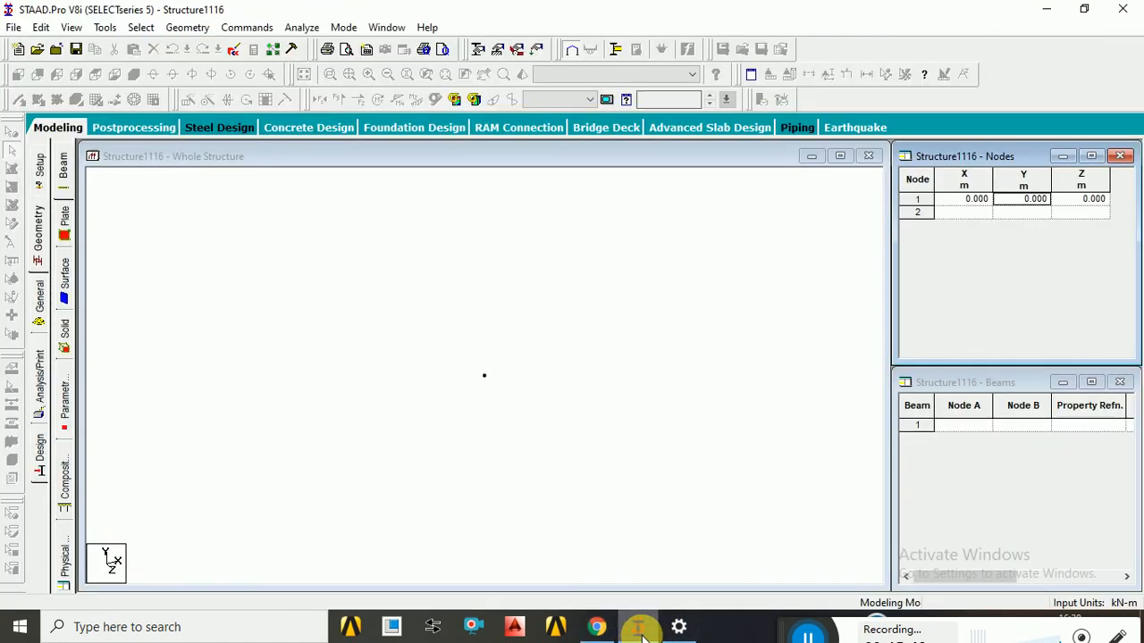
click(613, 633)
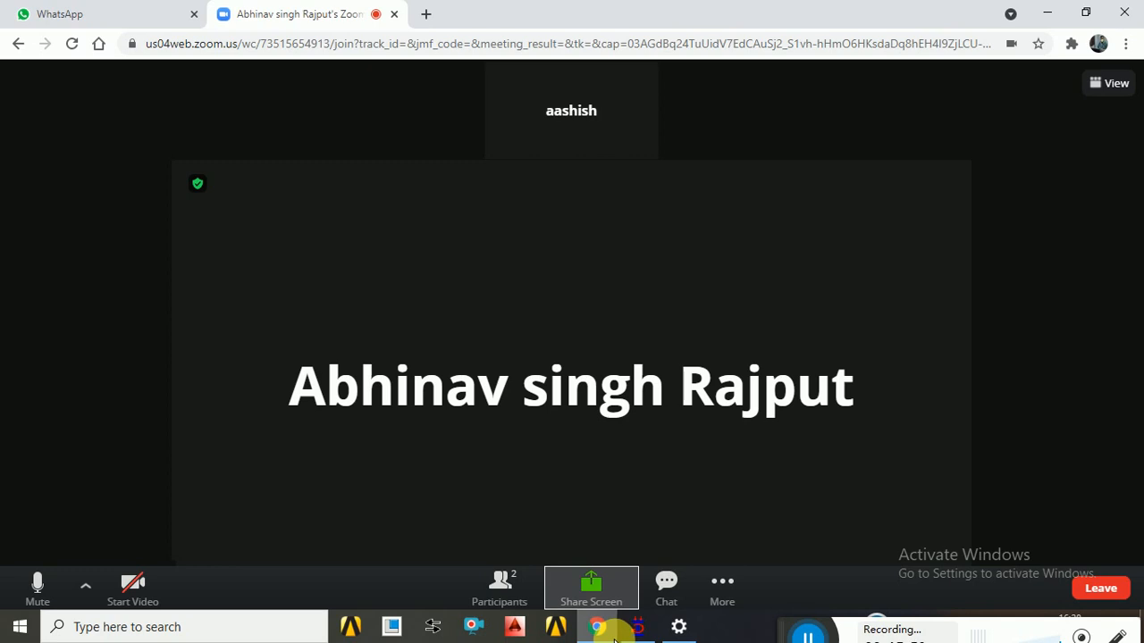
click(633, 632)
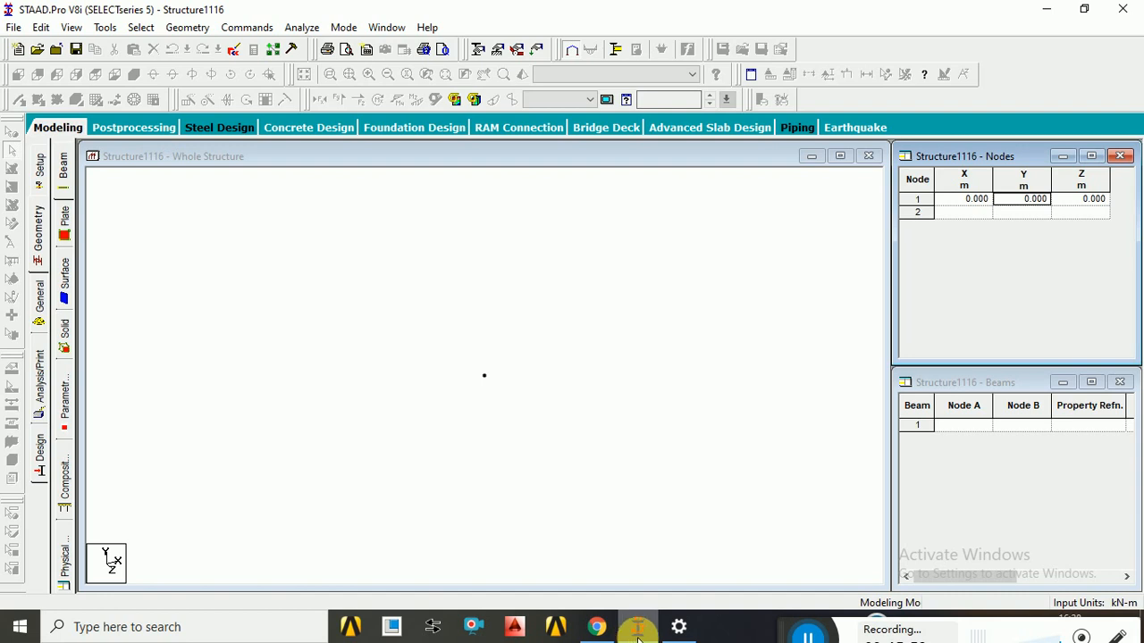
click(637, 633)
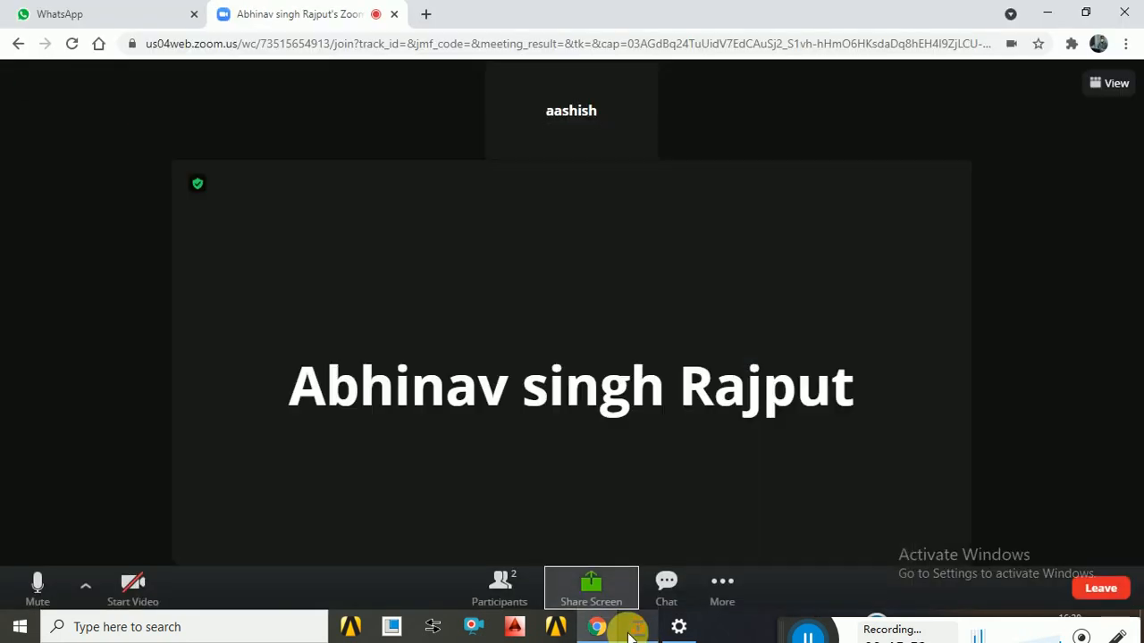
click(679, 626)
click(638, 629)
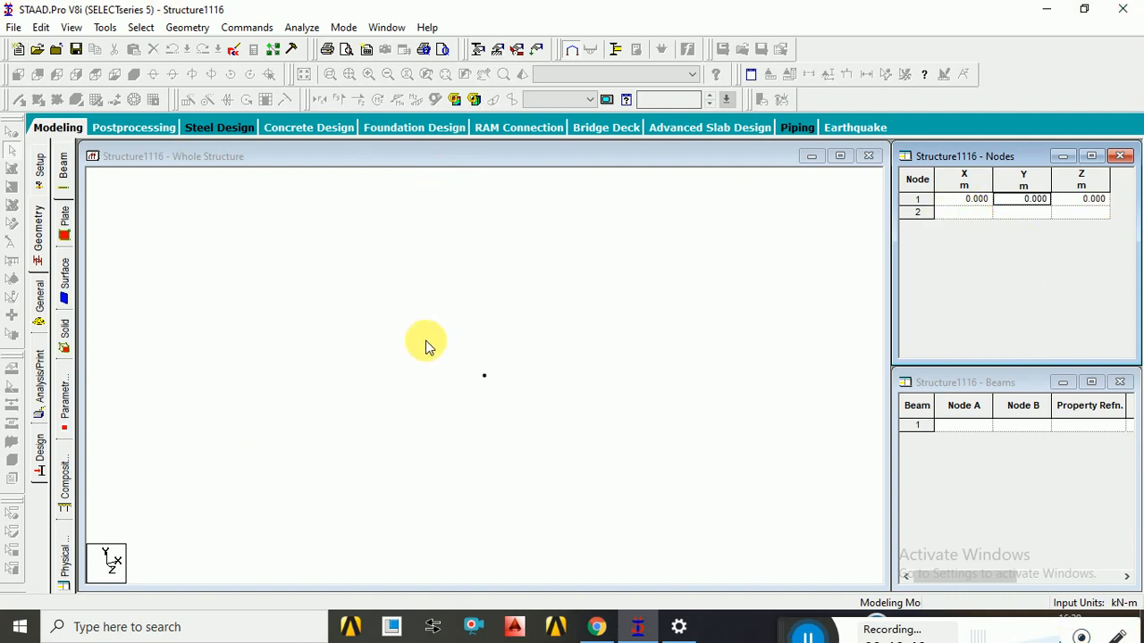
click(505, 389)
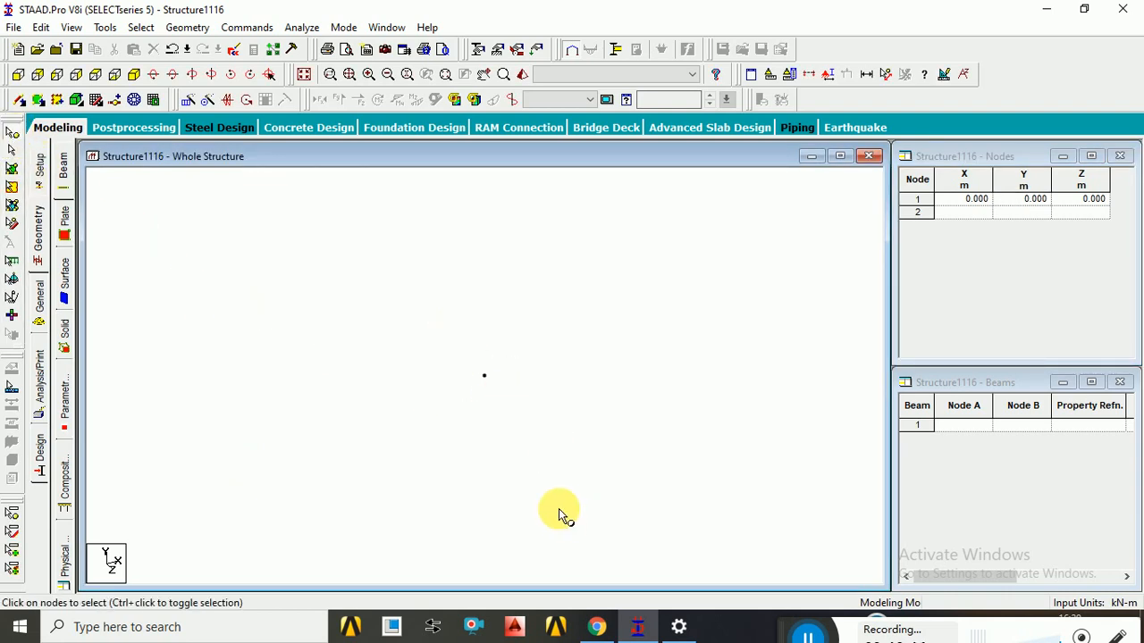
Copy node 1 and paste the copy with a move of 3 m in Y
click(483, 375)
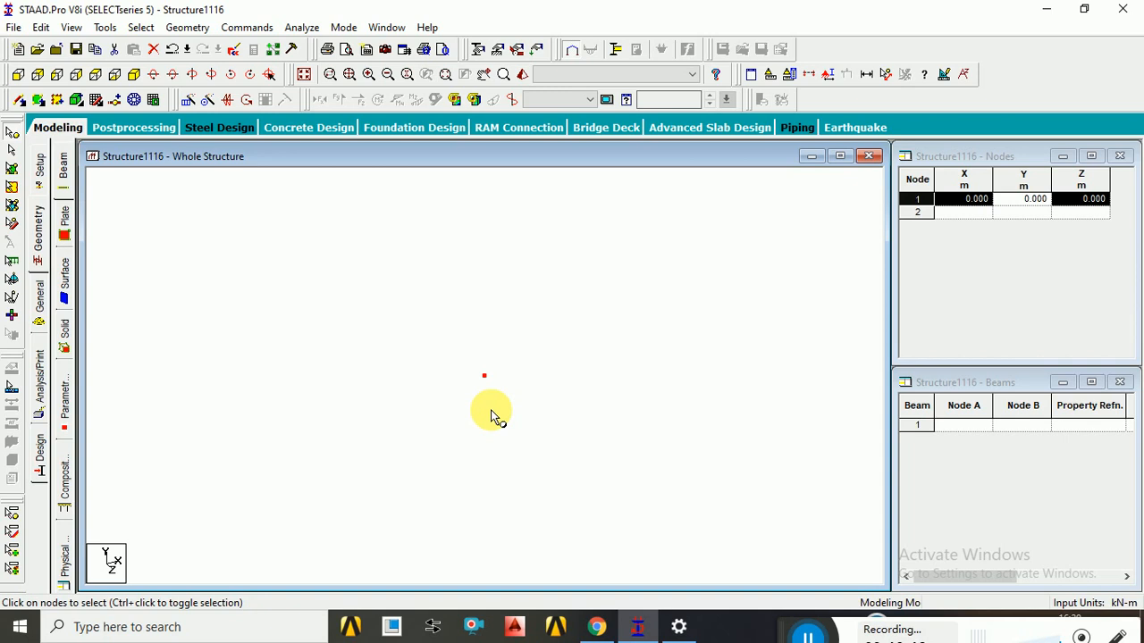
key(ctrl+v)
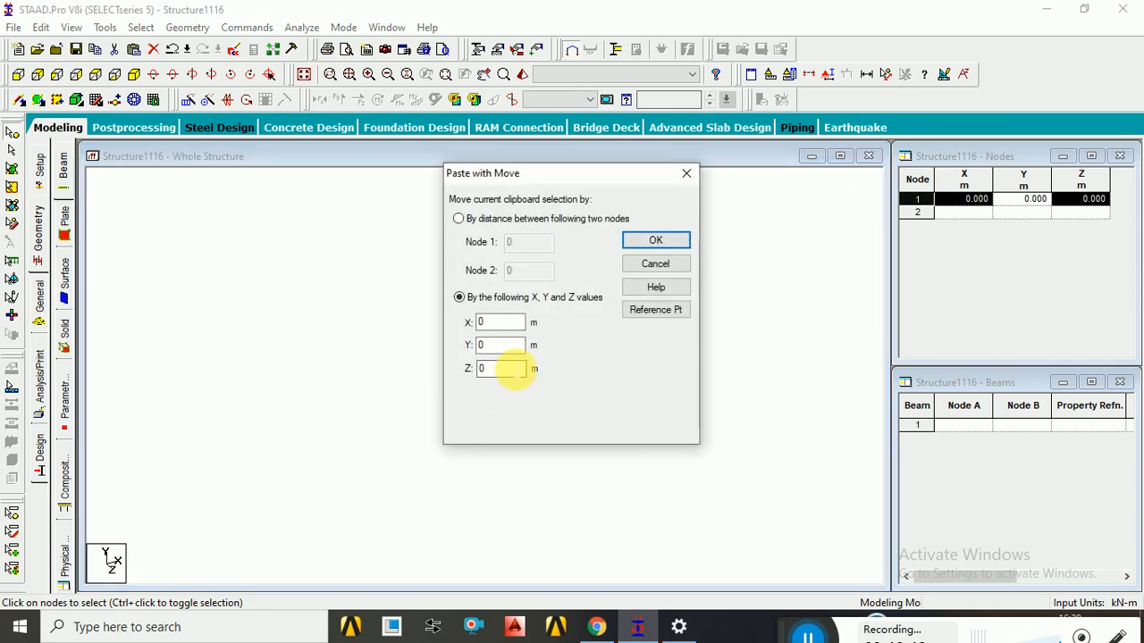
drag(505, 347, 476, 348)
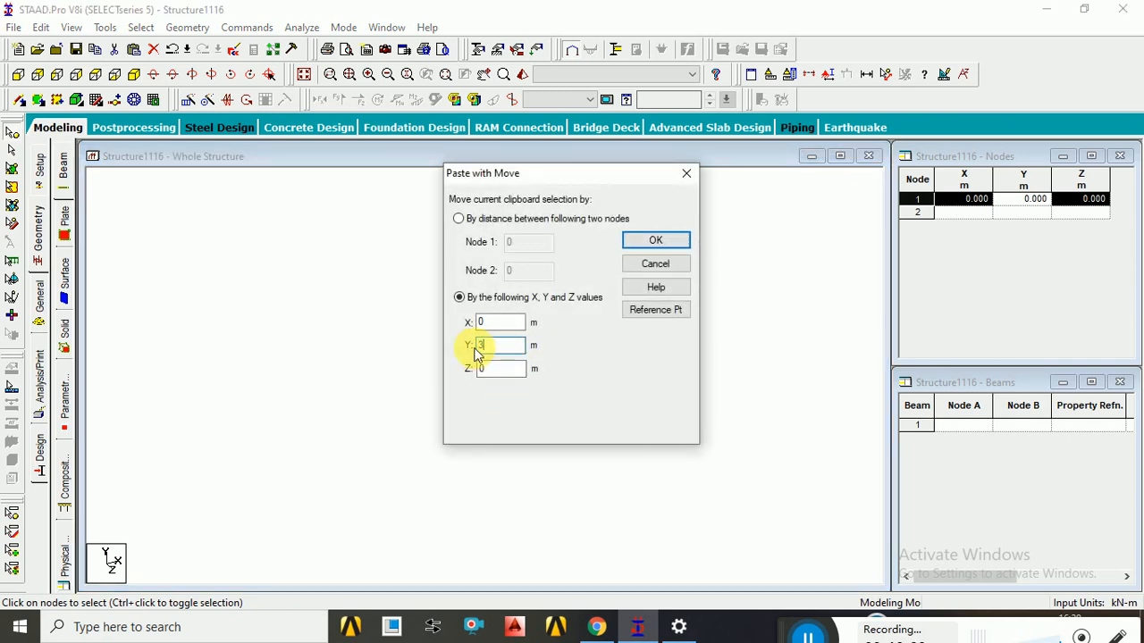
key(Return)
click(498, 323)
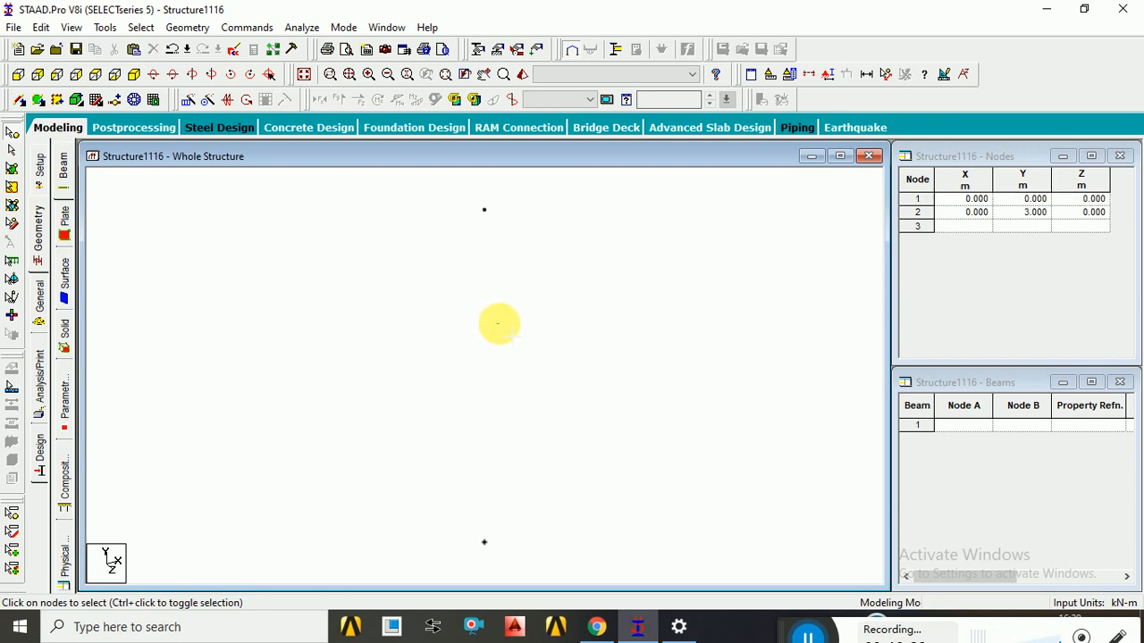
Copy both nodes, paste them with a move of 3 m in X and set the view to the front
drag(468, 200, 502, 568)
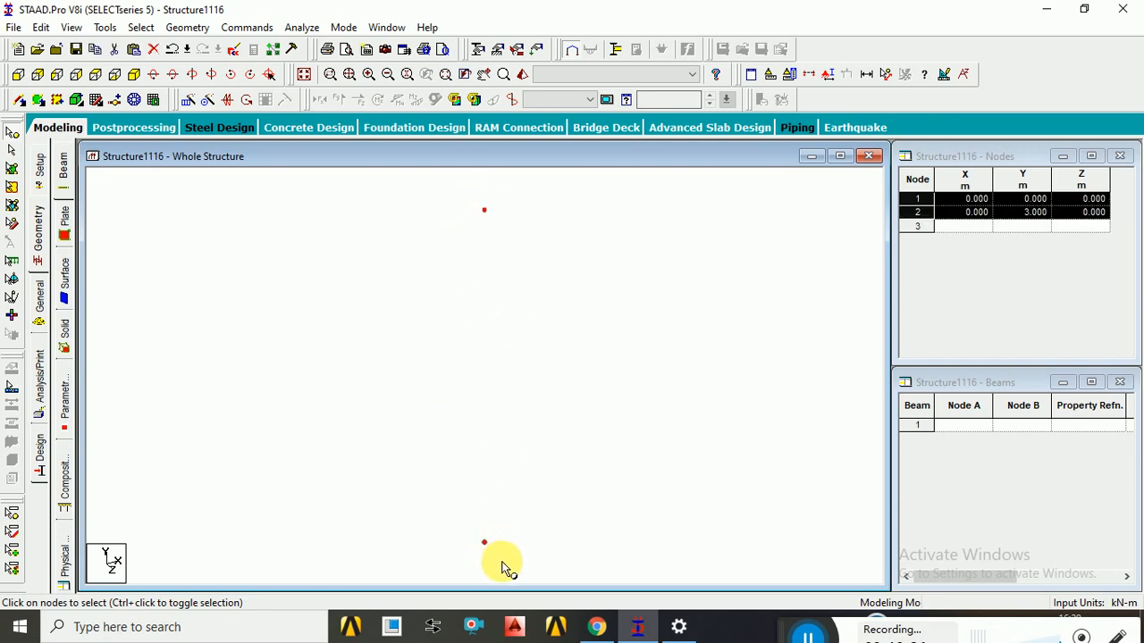
key(ctrl+v)
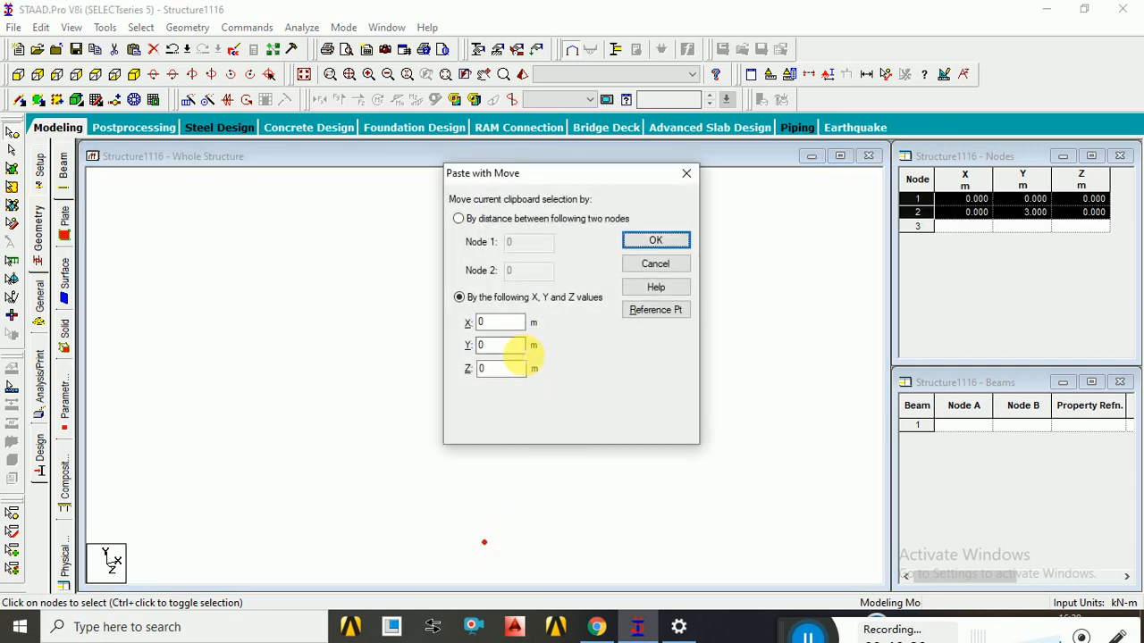
double_click(489, 323)
text(3)
key(Return)
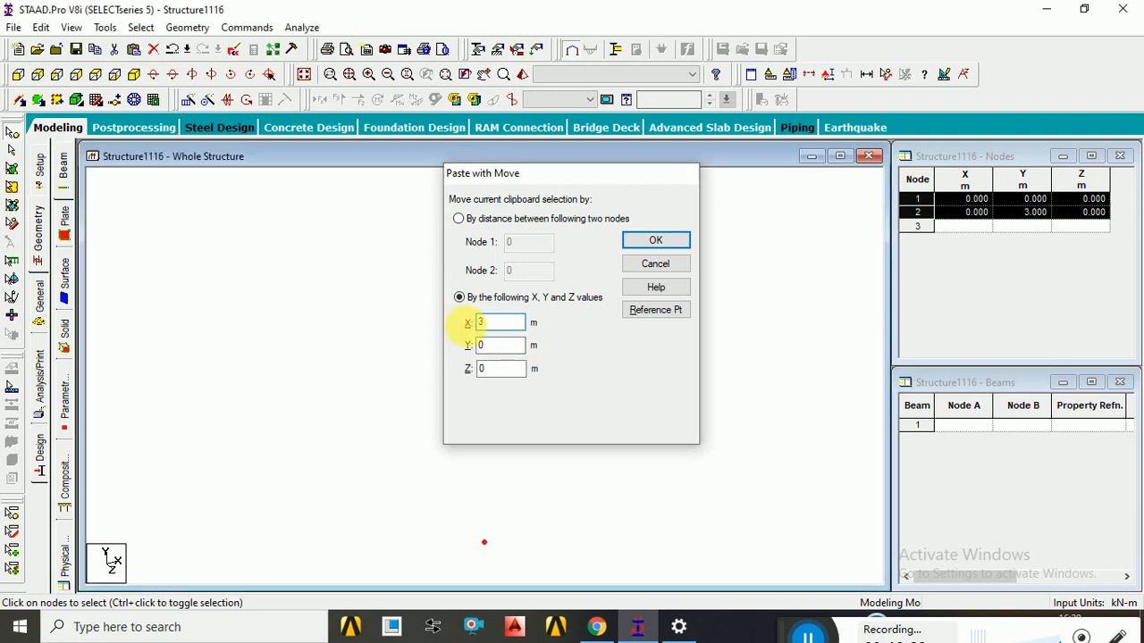
click(18, 74)
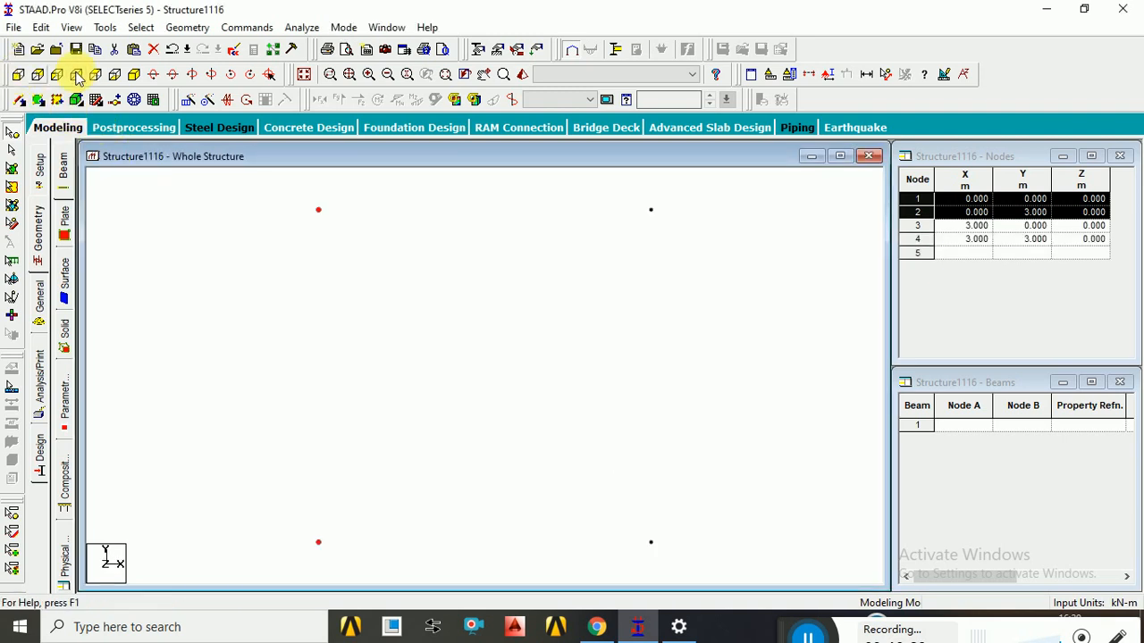
click(407, 268)
drag(293, 195, 697, 507)
click(427, 270)
scroll(329, 245, down, 1)
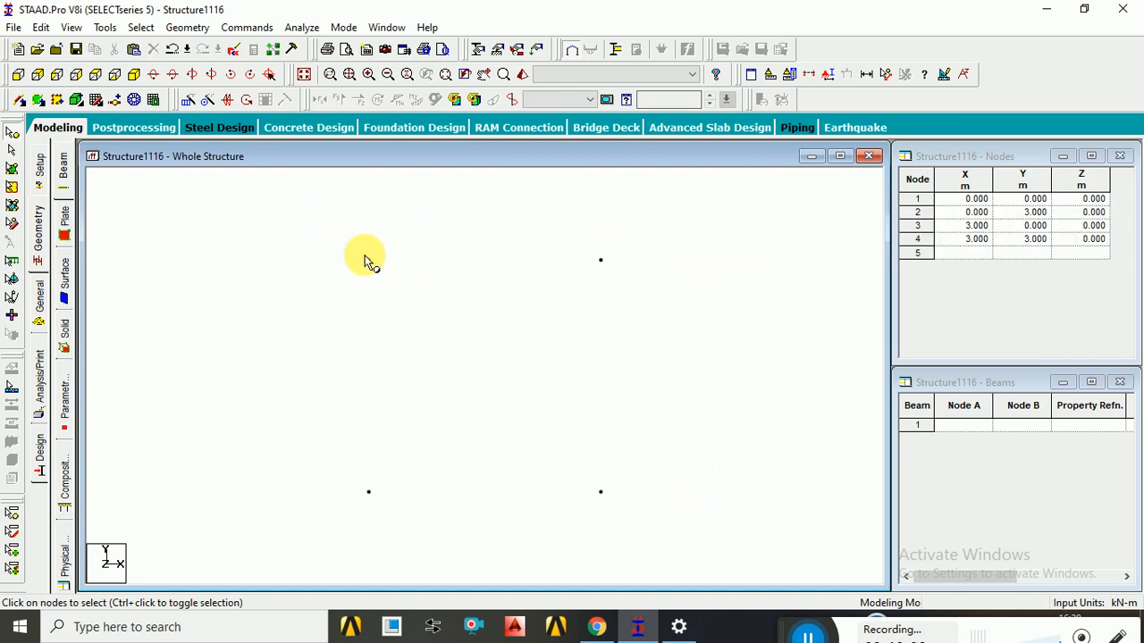
click(368, 259)
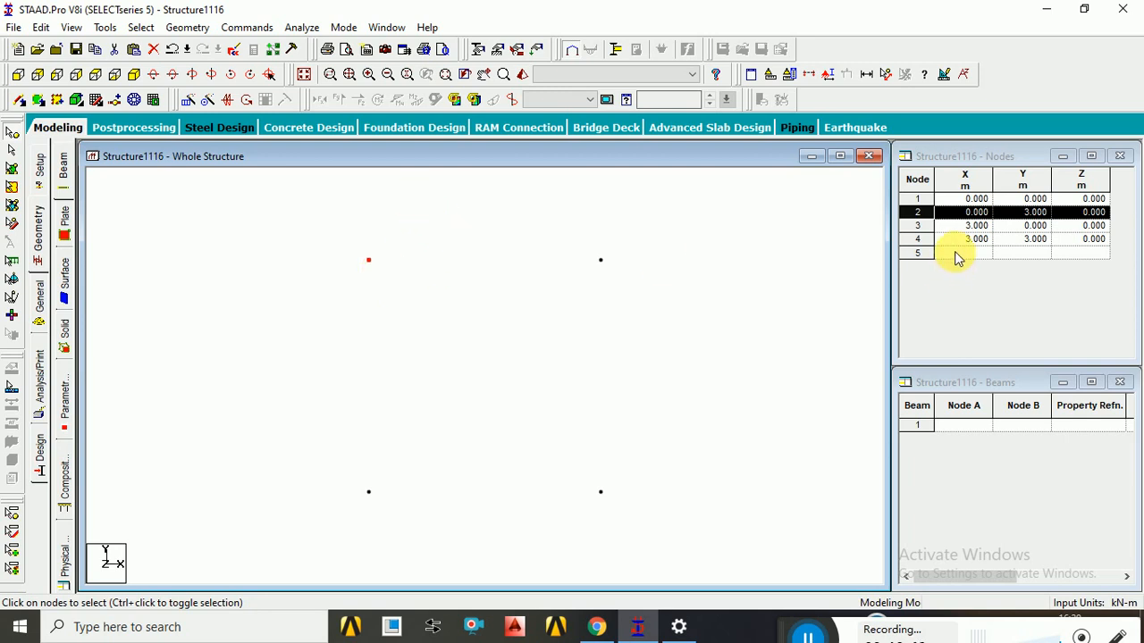
Add node 5 in the node table with X 1 m and Y 5 m
click(1017, 253)
click(987, 254)
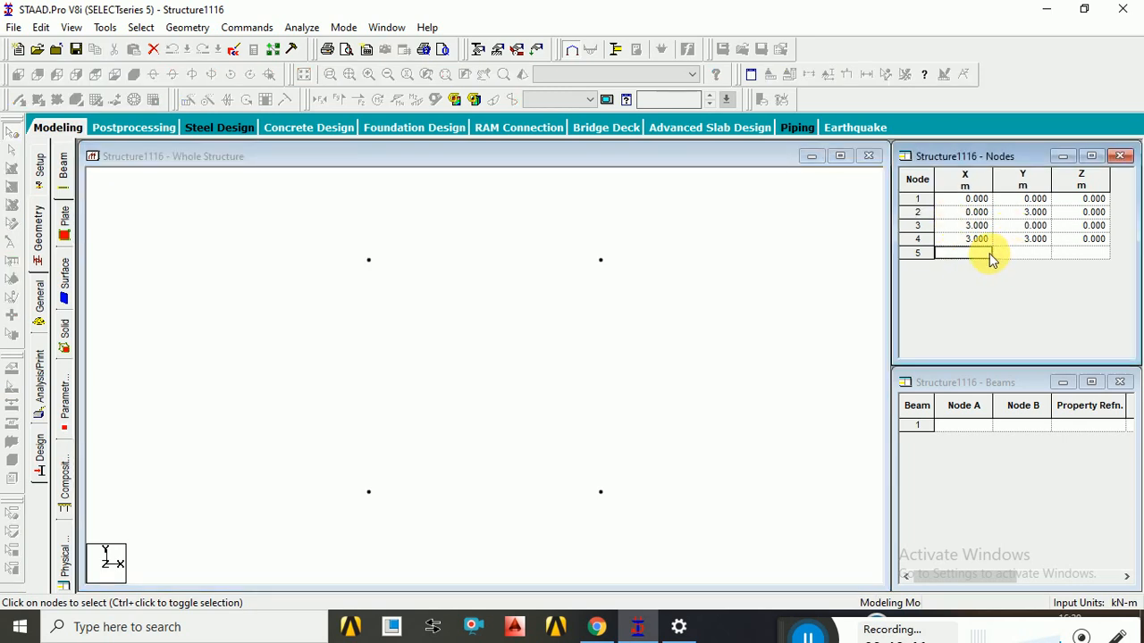
text(1)
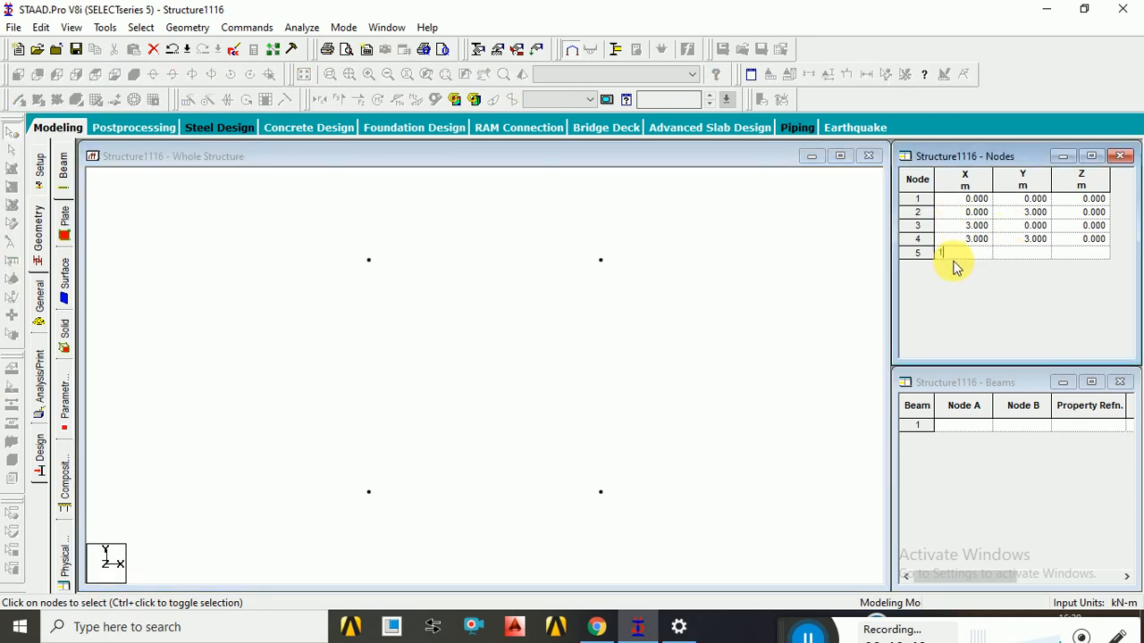
click(1013, 254)
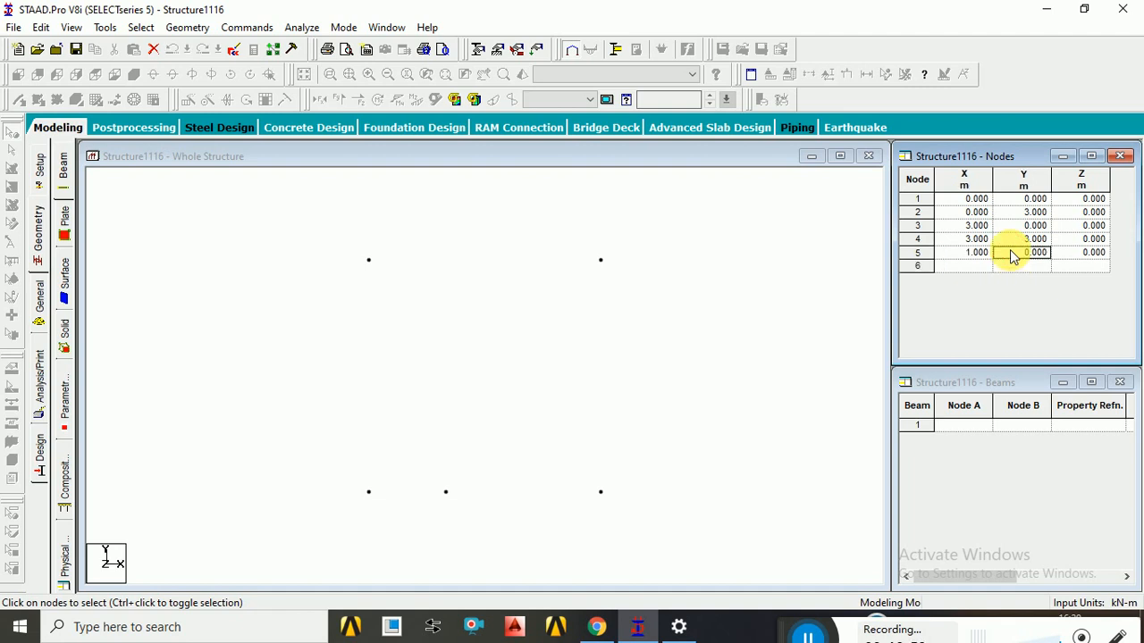
text(3)
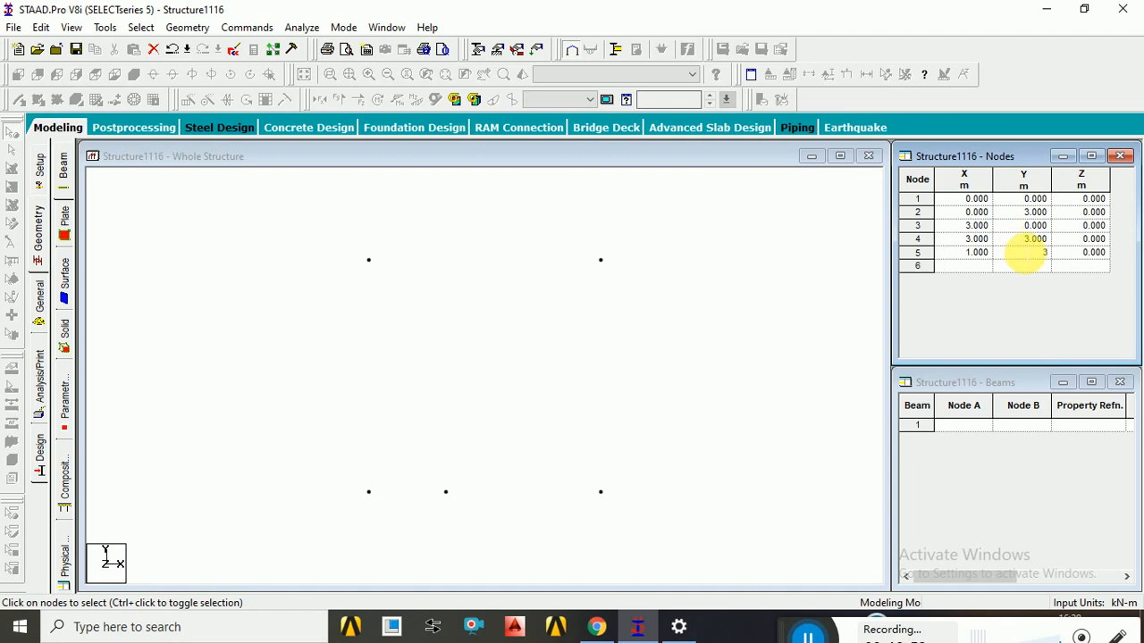
key(Tab)
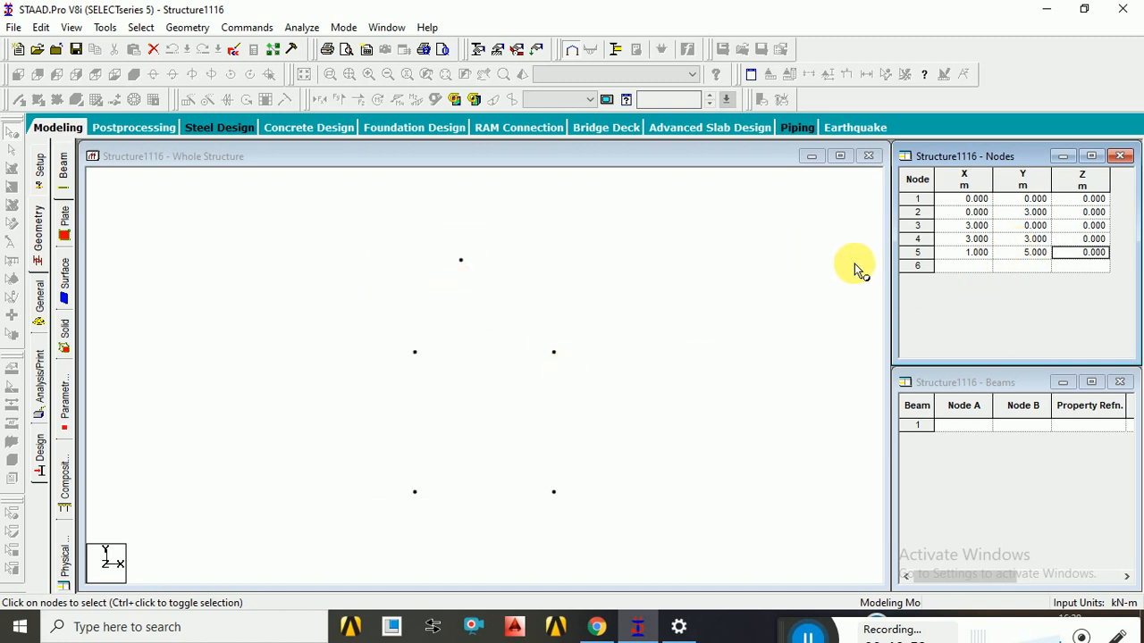
Set node 5's Y coordinate to -2 m
click(1021, 254)
key(BackSpace)
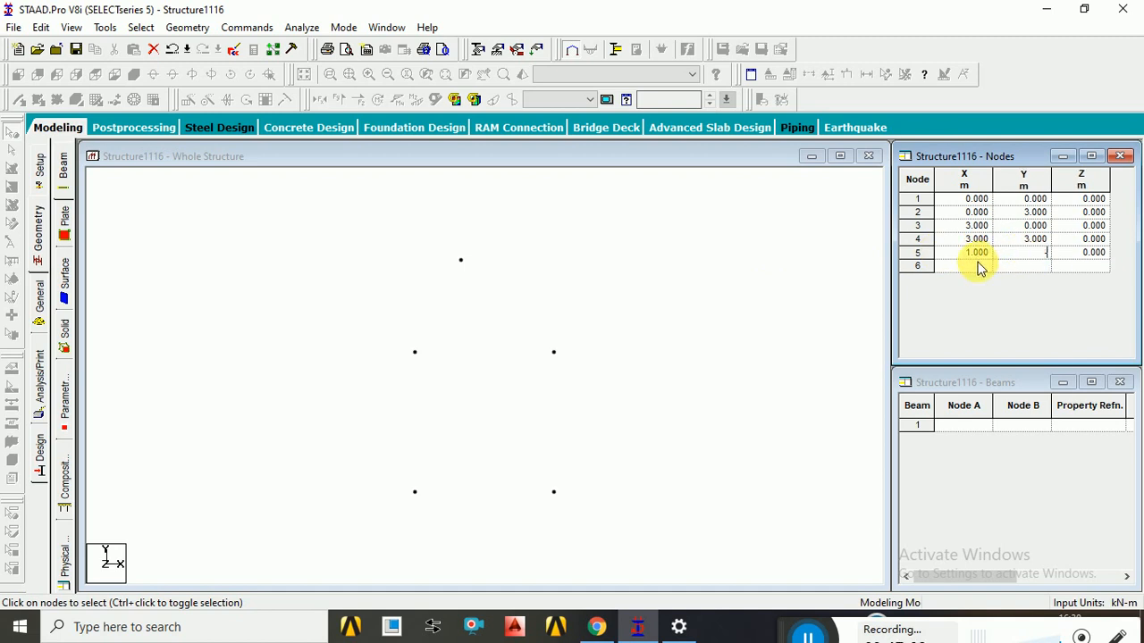
text(-2)
key(Tab)
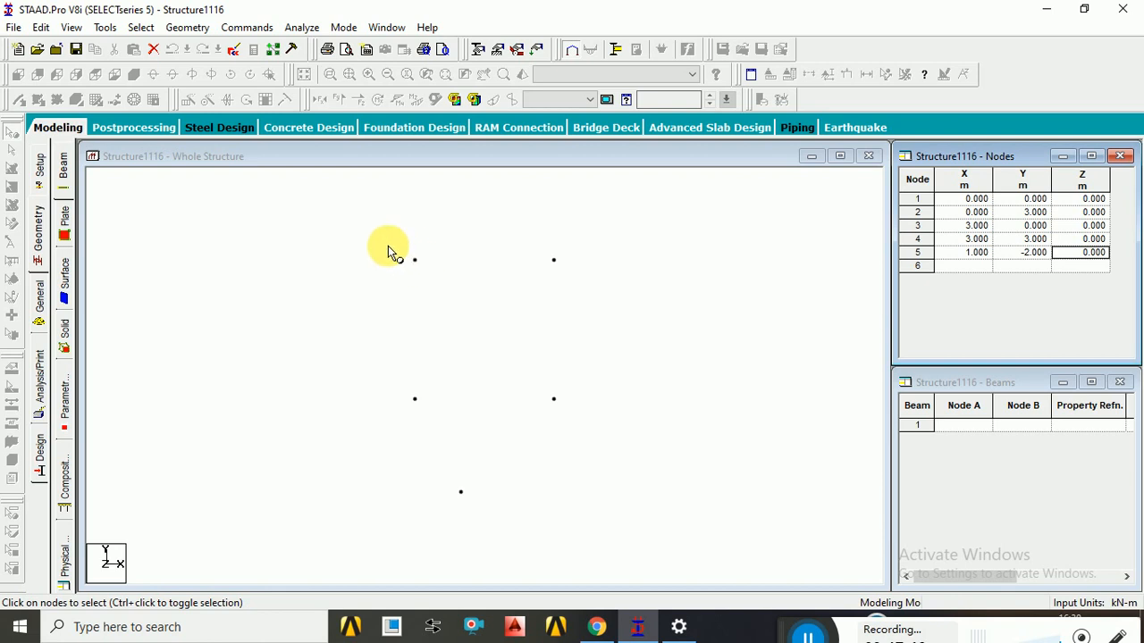
Set node 5's Y coordinate to 5 m and its X coordinate to -1 m
click(1030, 254)
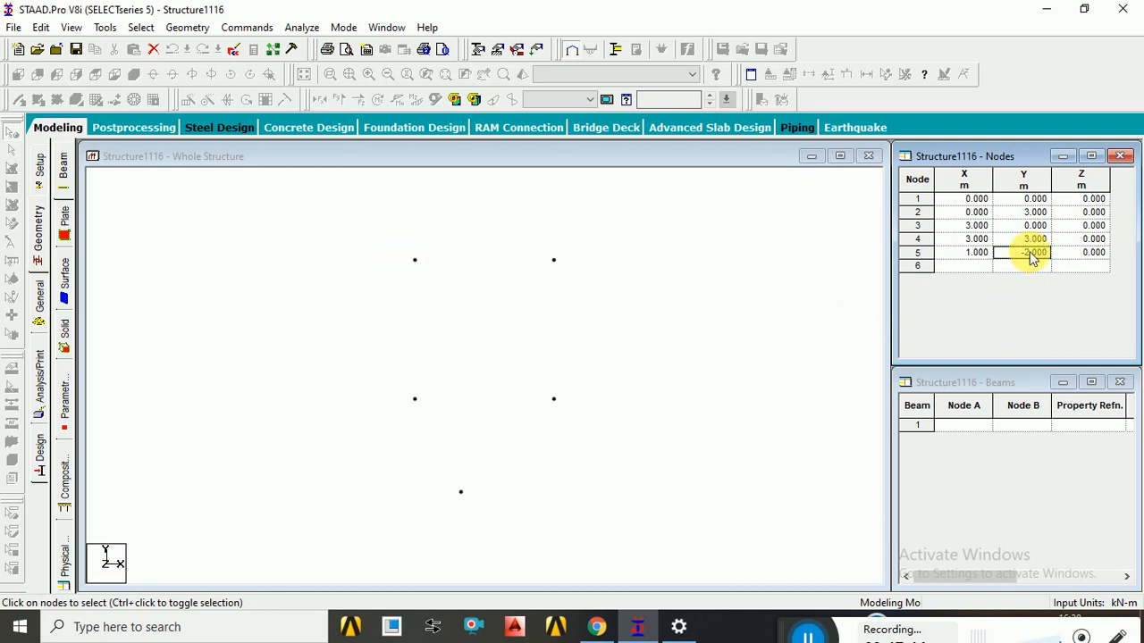
text(5)
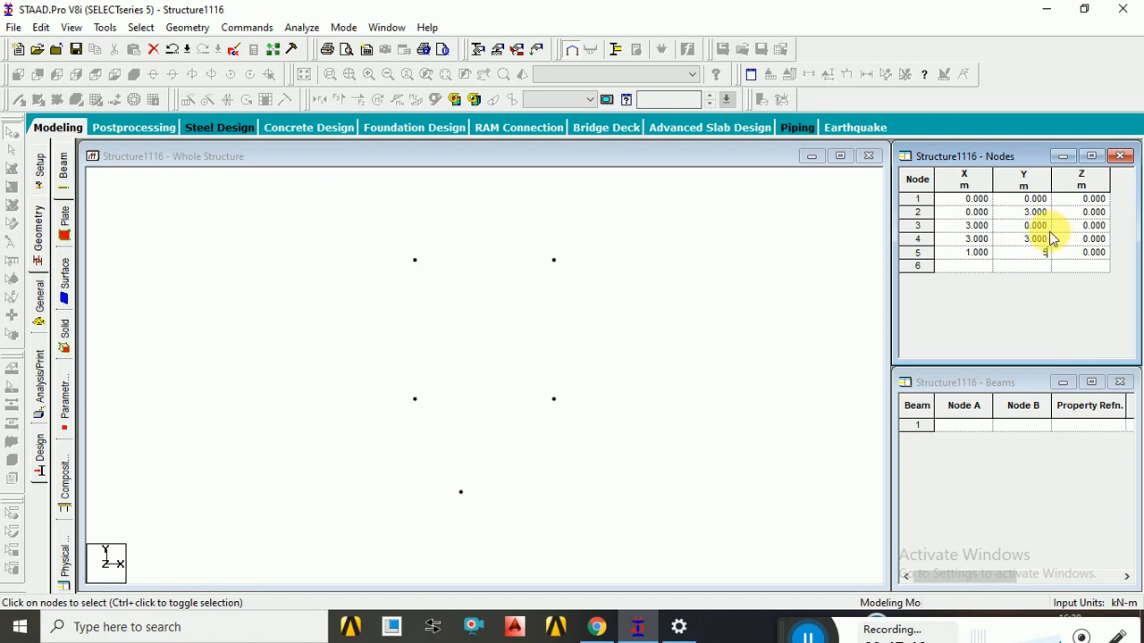
click(961, 253)
click(969, 257)
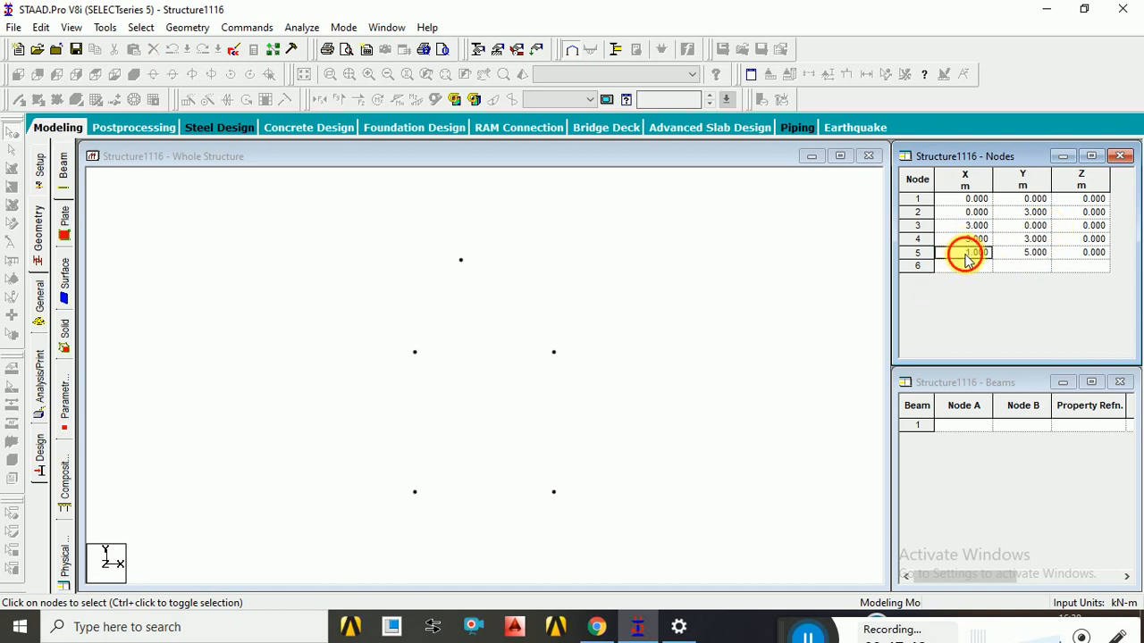
text(-1)
key(Tab)
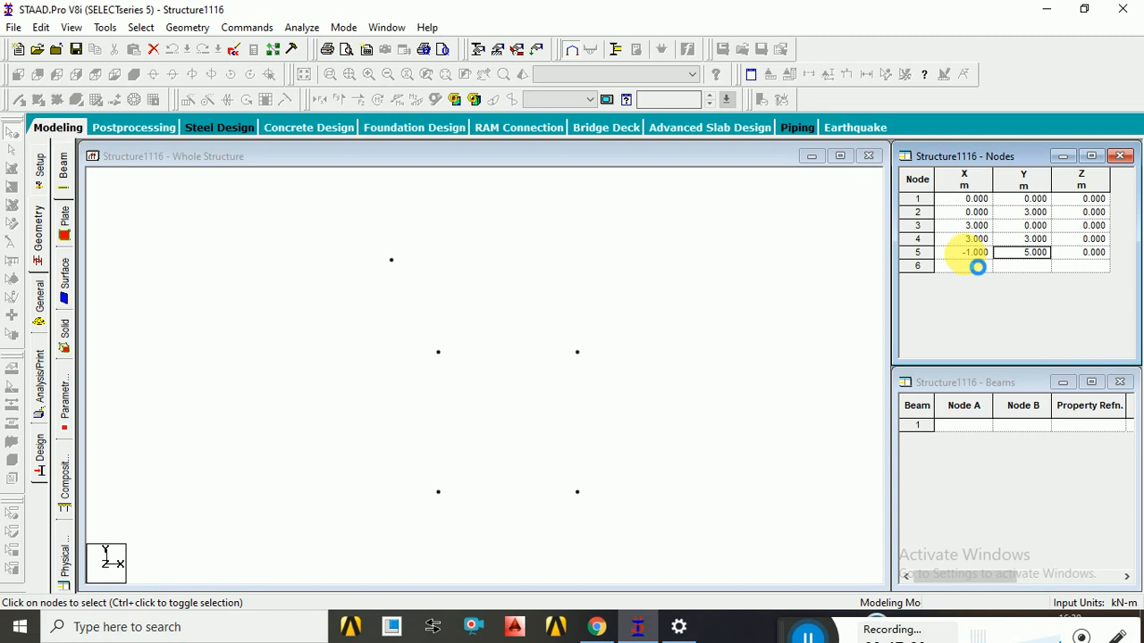
Switch to the Zoom meeting in Chrome, share the STAAD.Pro window and move the sharing notice out of the way
click(597, 626)
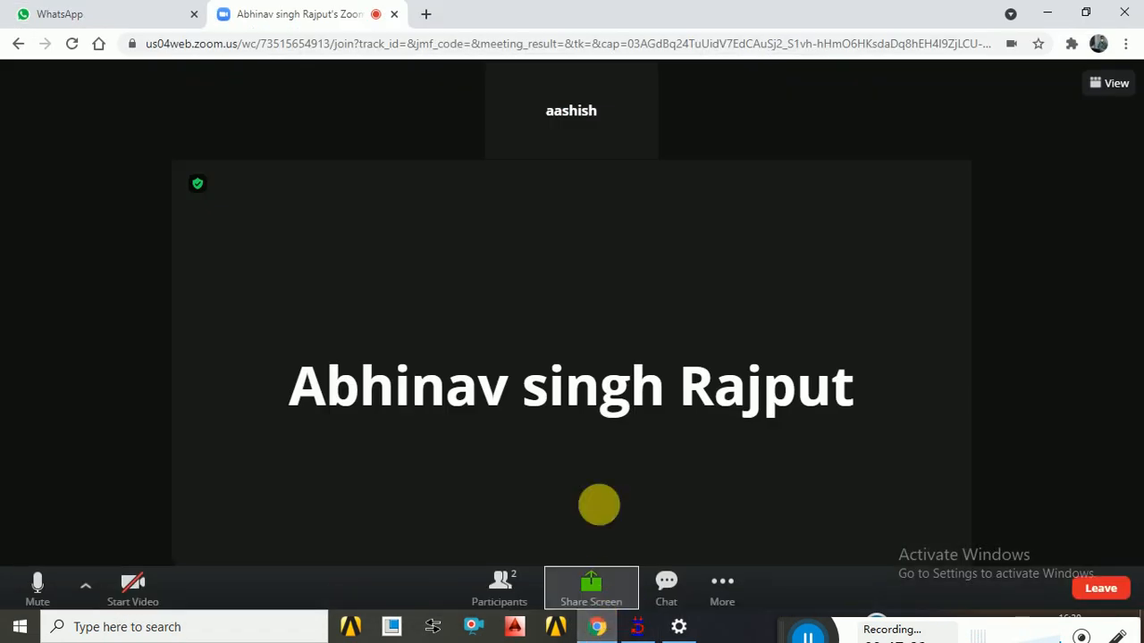
click(581, 591)
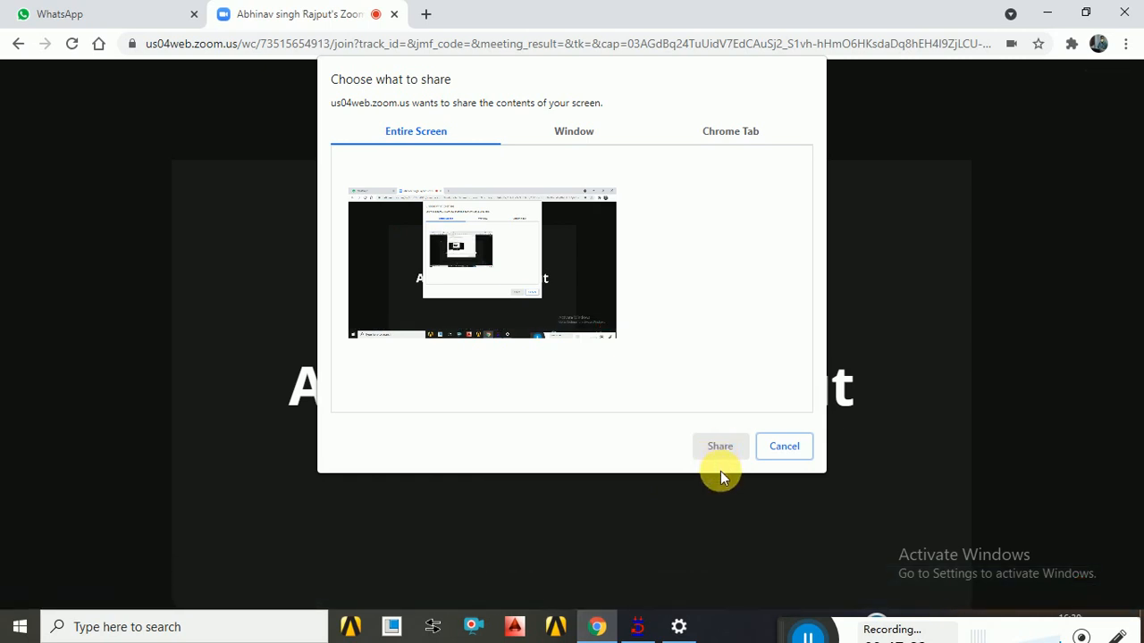
click(586, 137)
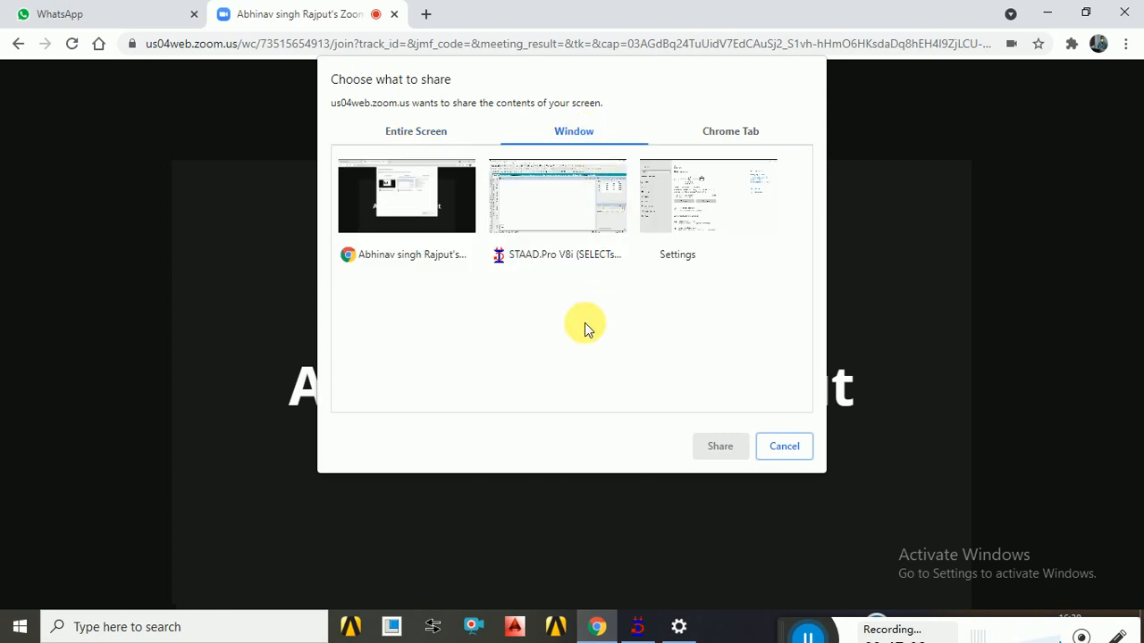
click(518, 228)
click(720, 446)
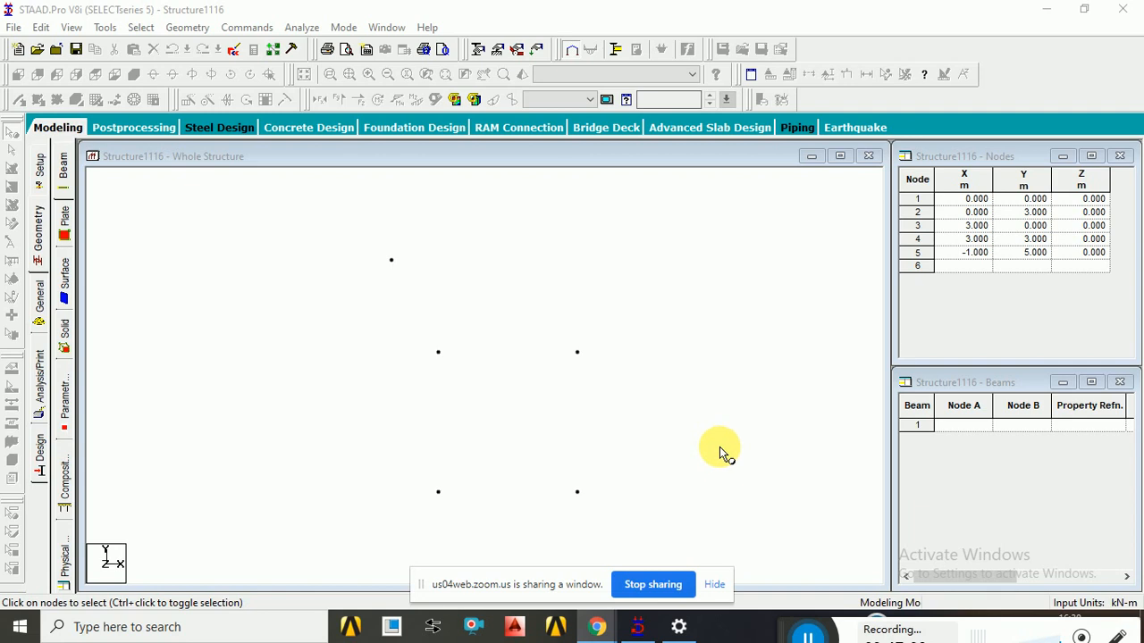
drag(427, 586, 741, 640)
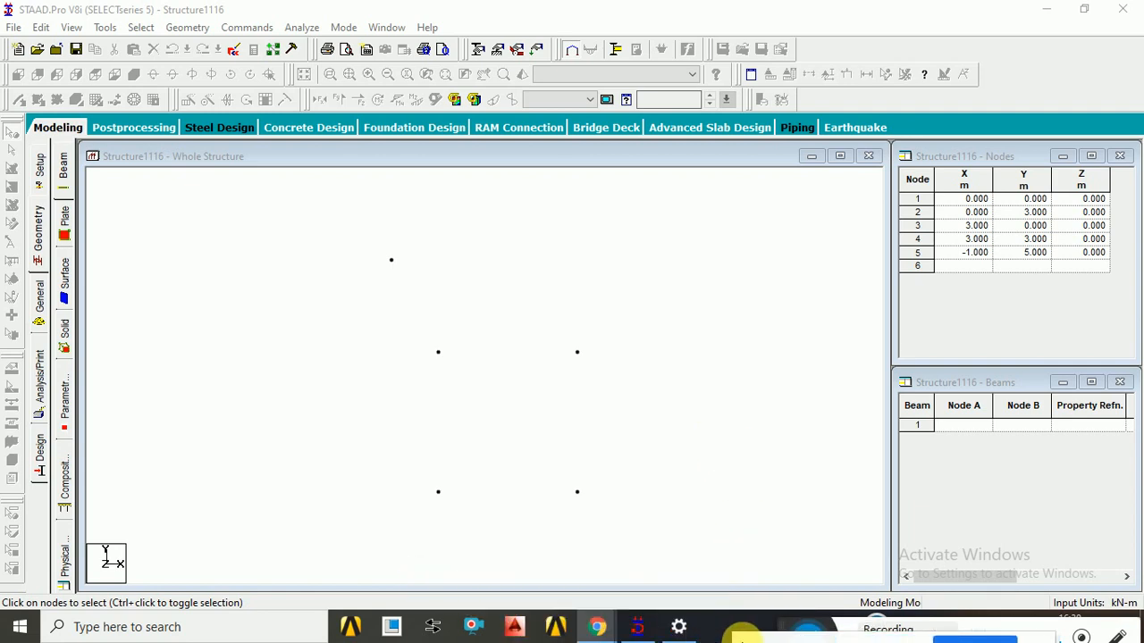
Try adding node 6 at X -1 m and delete it from the structure
click(973, 267)
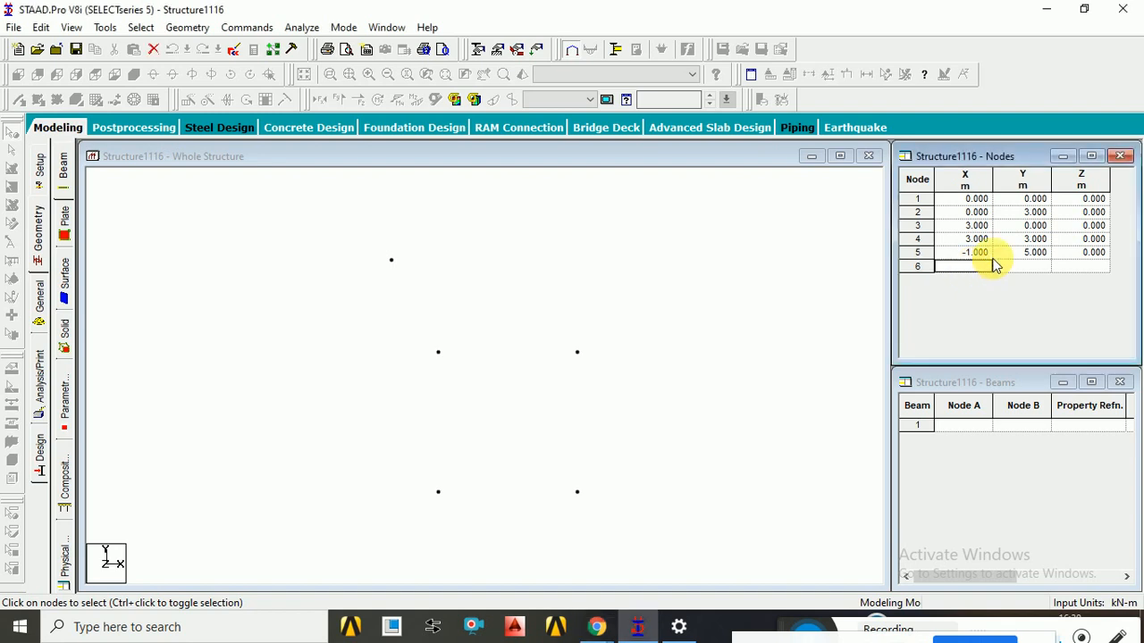
text(-1)
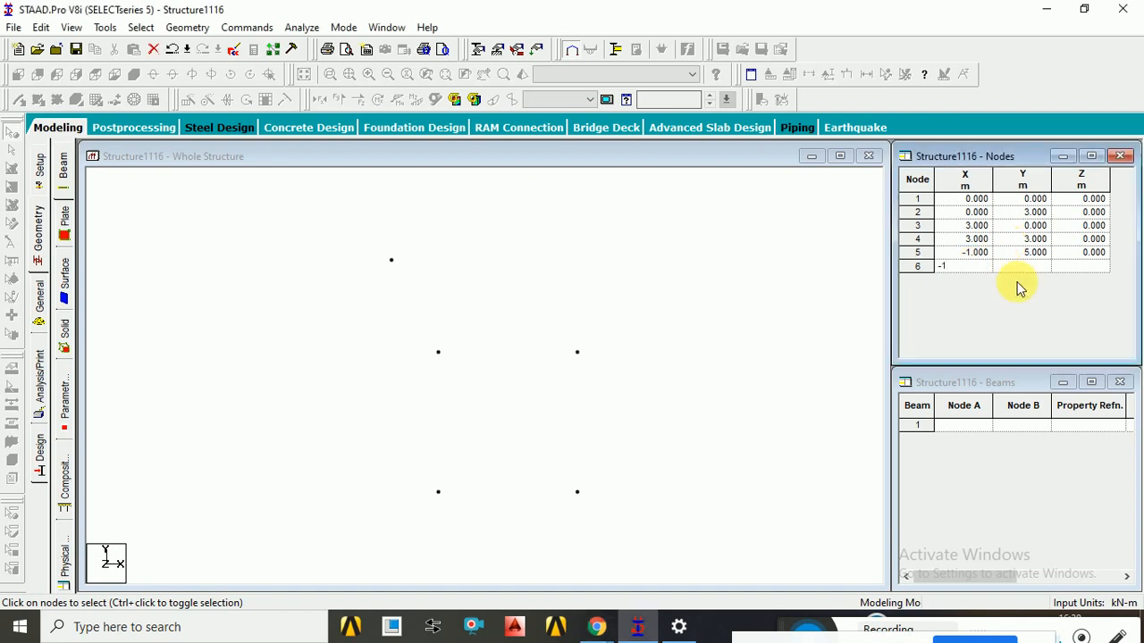
click(1020, 264)
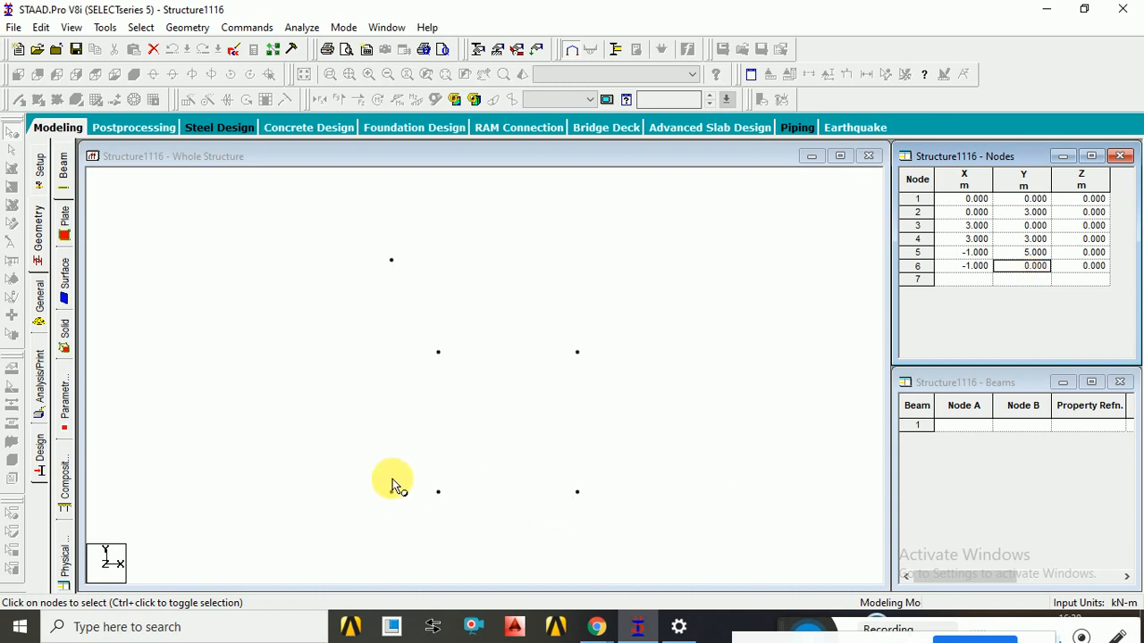
drag(378, 469, 404, 527)
key(Delete)
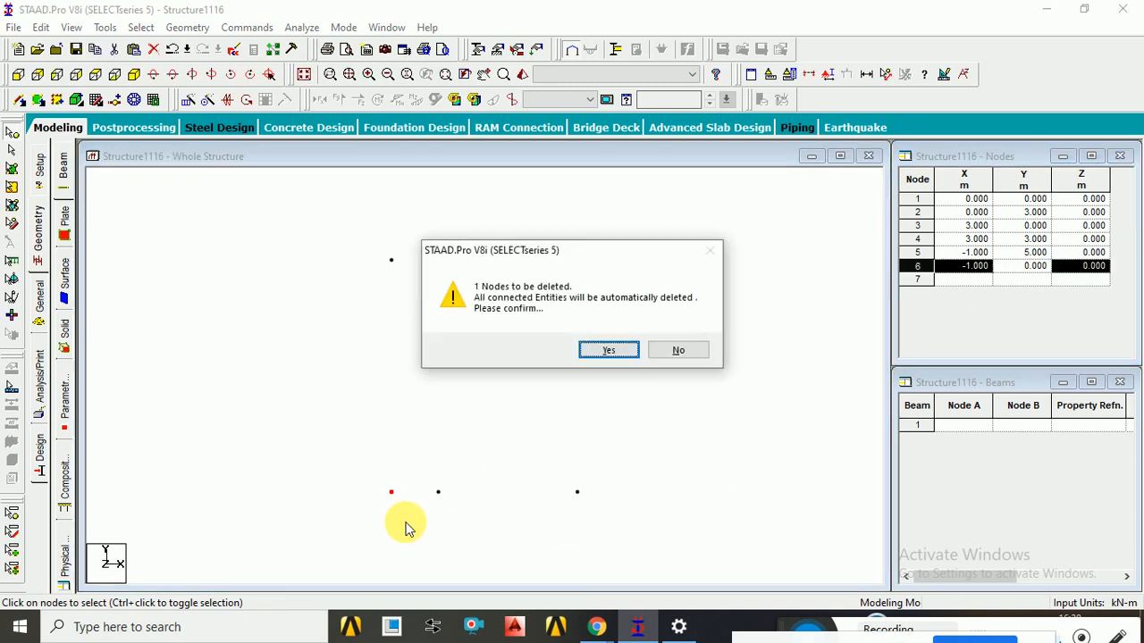
key(Return)
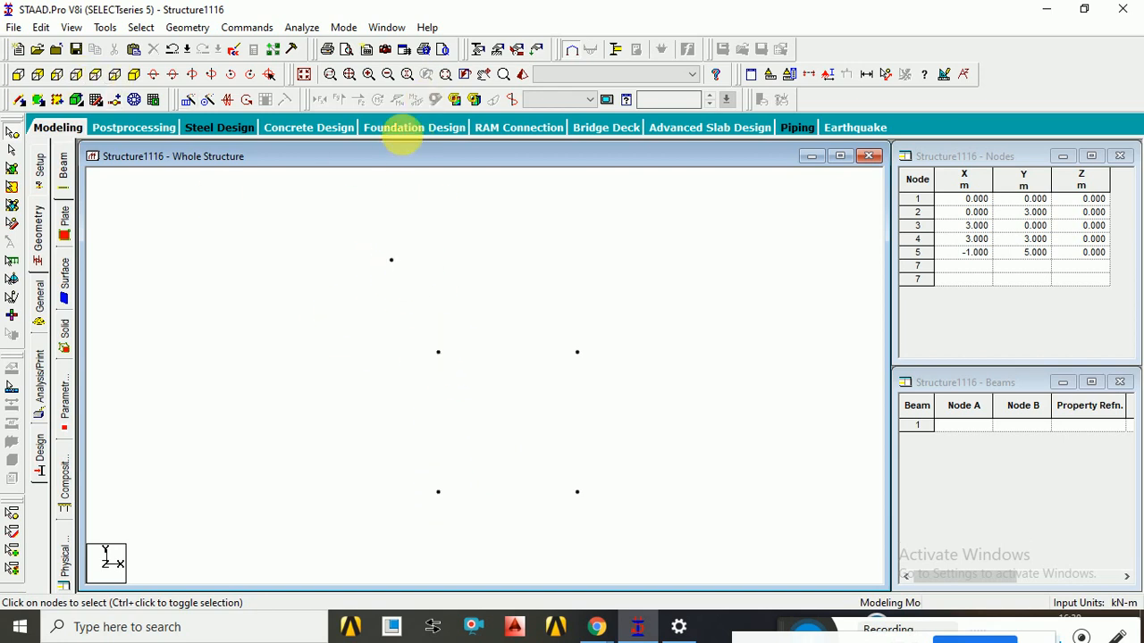
Re-enter 5 m as node 5's Y coordinate and add node 6 at X -1 m and Y 6 m
click(1027, 258)
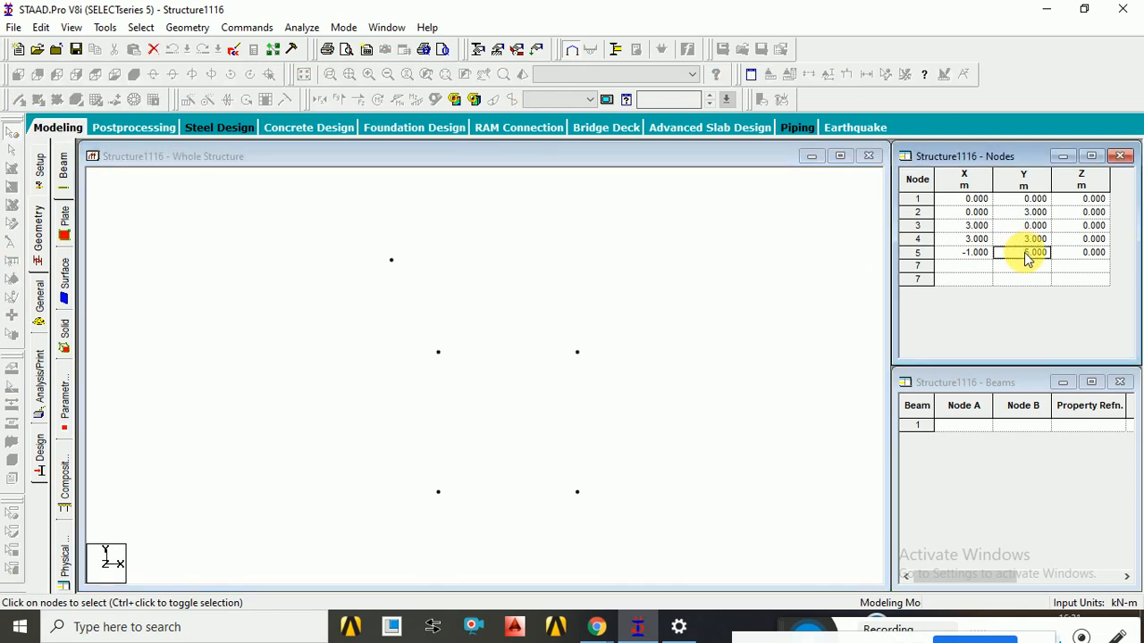
text(5)
click(971, 266)
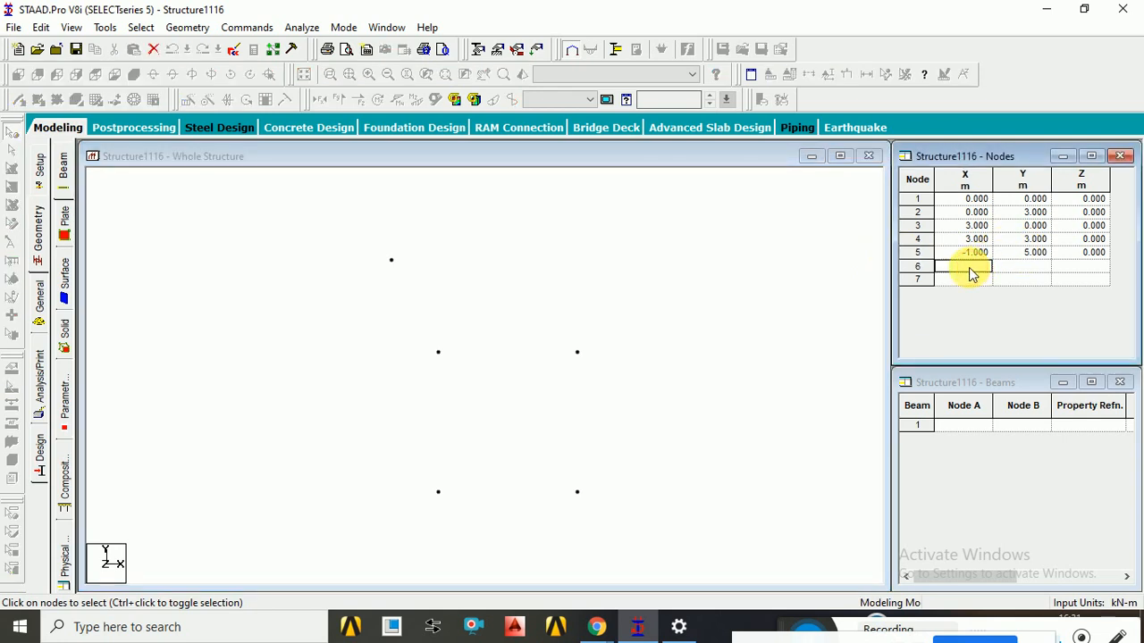
text(-1)
click(1018, 268)
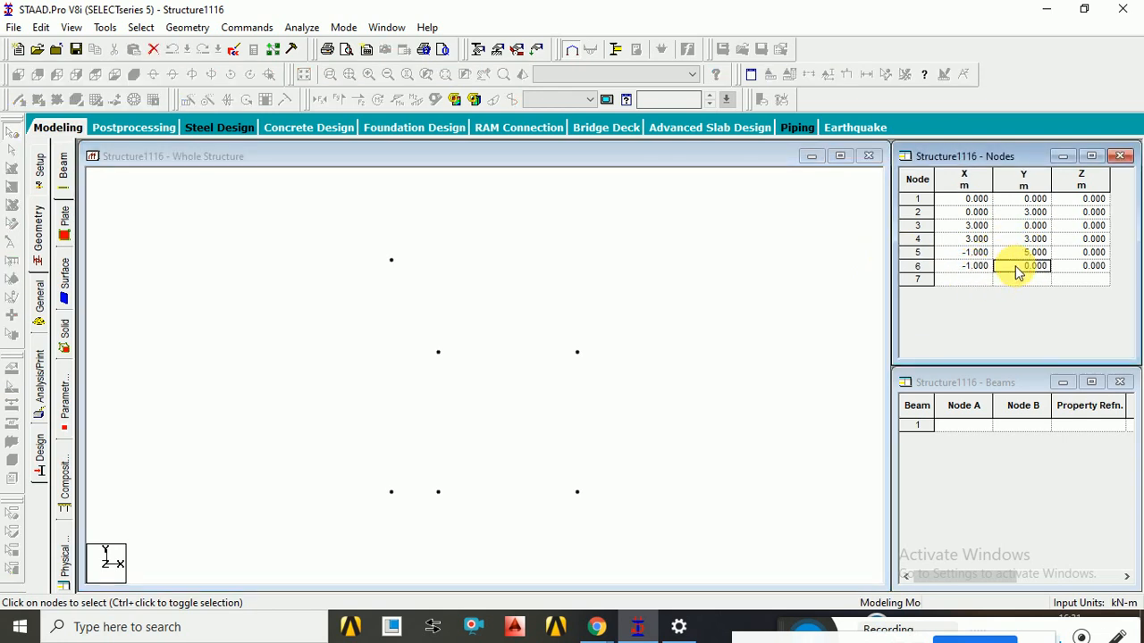
text(6)
key(Tab)
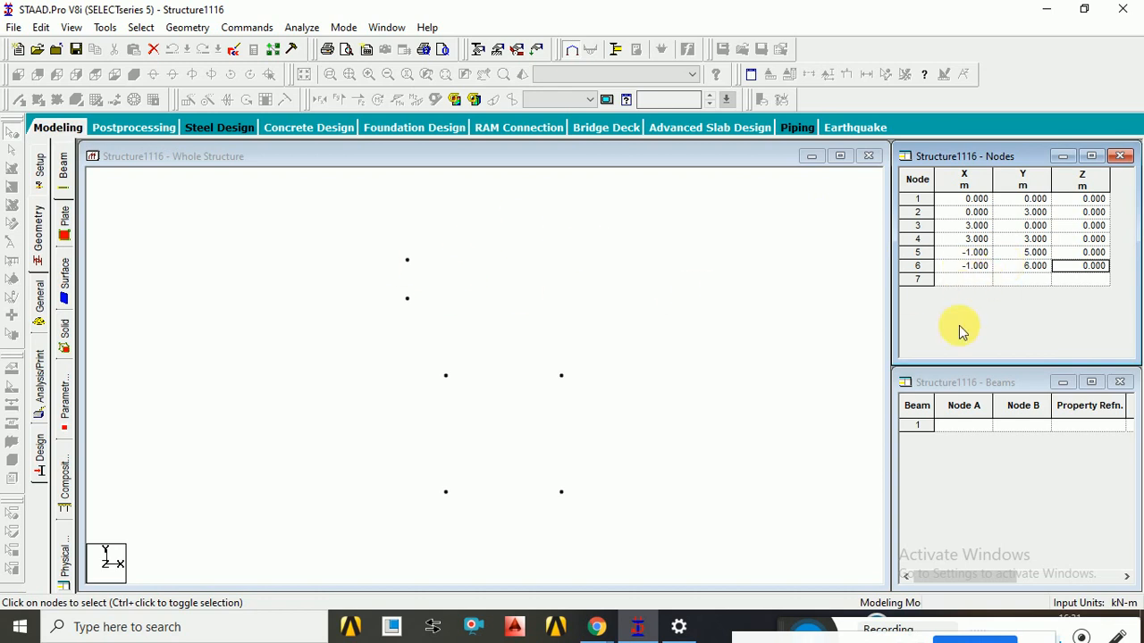
Add node 7 to the node table at X 1 m and Y 8 m
click(970, 280)
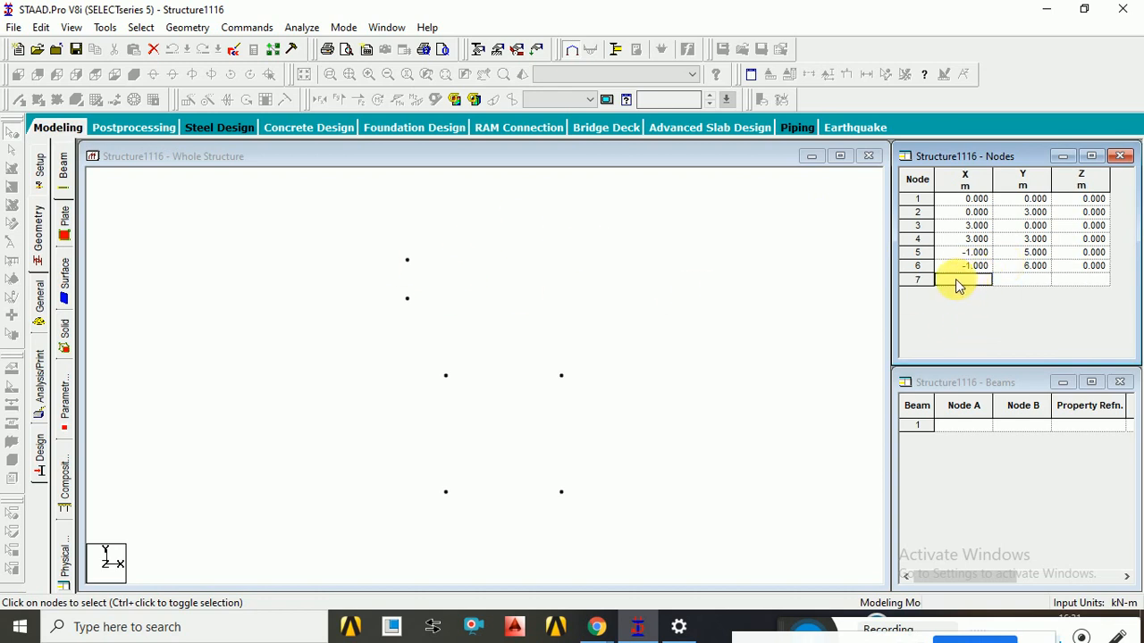
text(1)
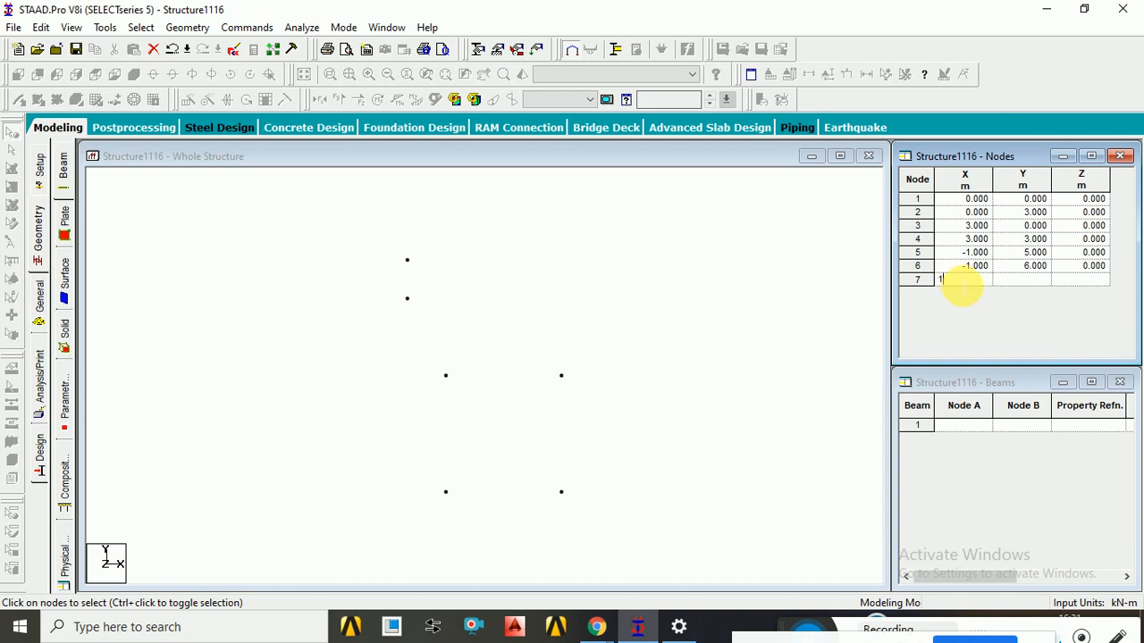
click(1010, 282)
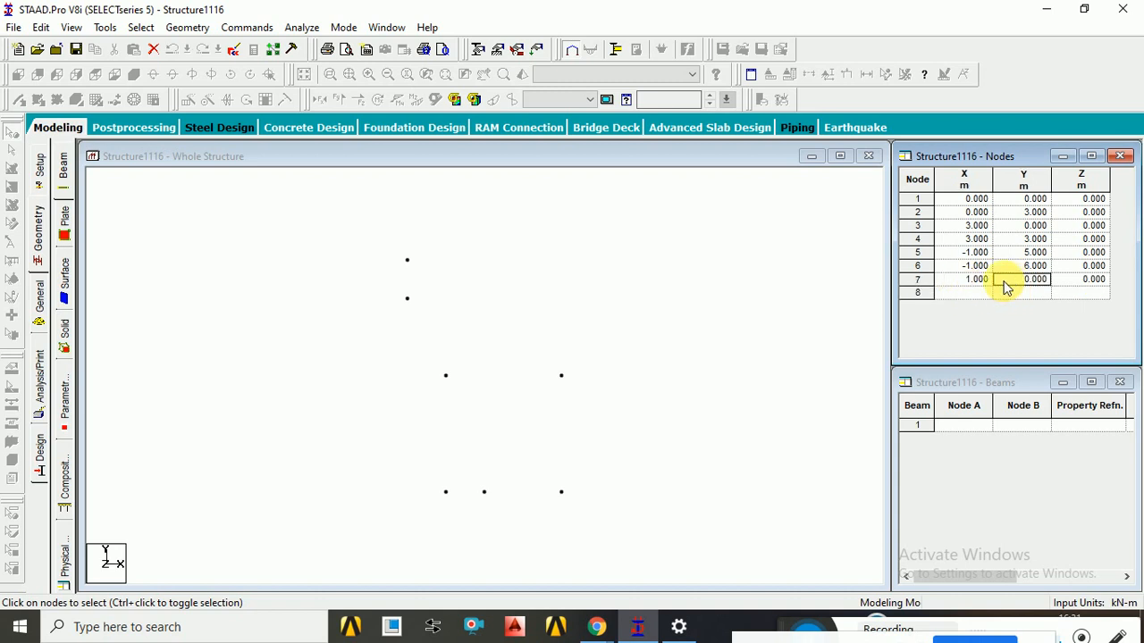
text(8)
Add node 8 to the node table at X 2 m and Y 9 m
click(963, 294)
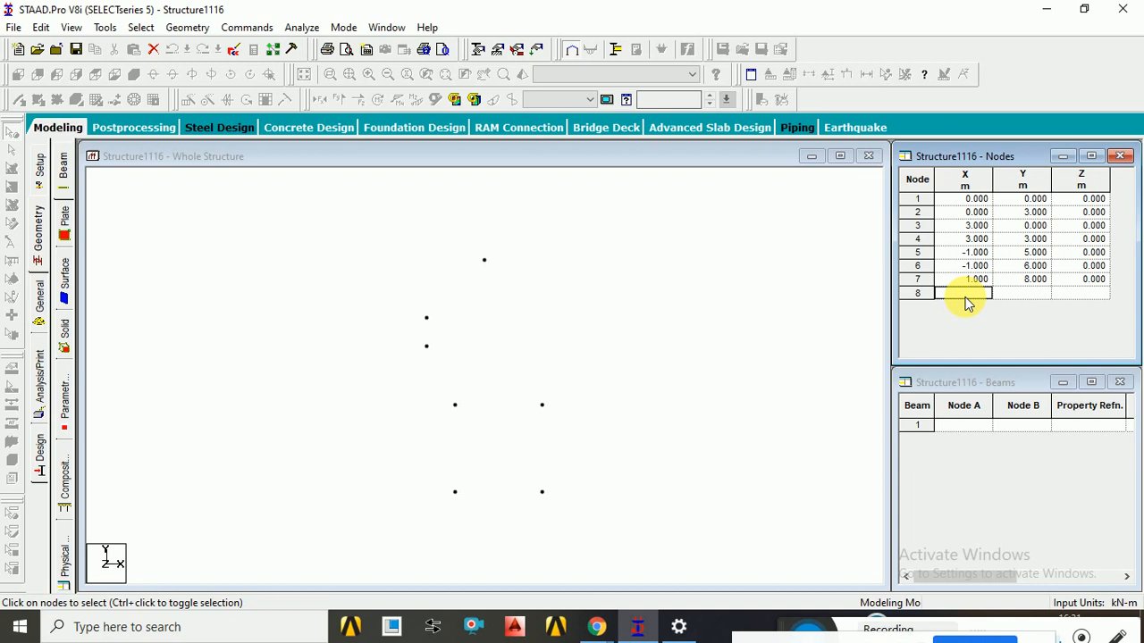
text(2)
click(1011, 297)
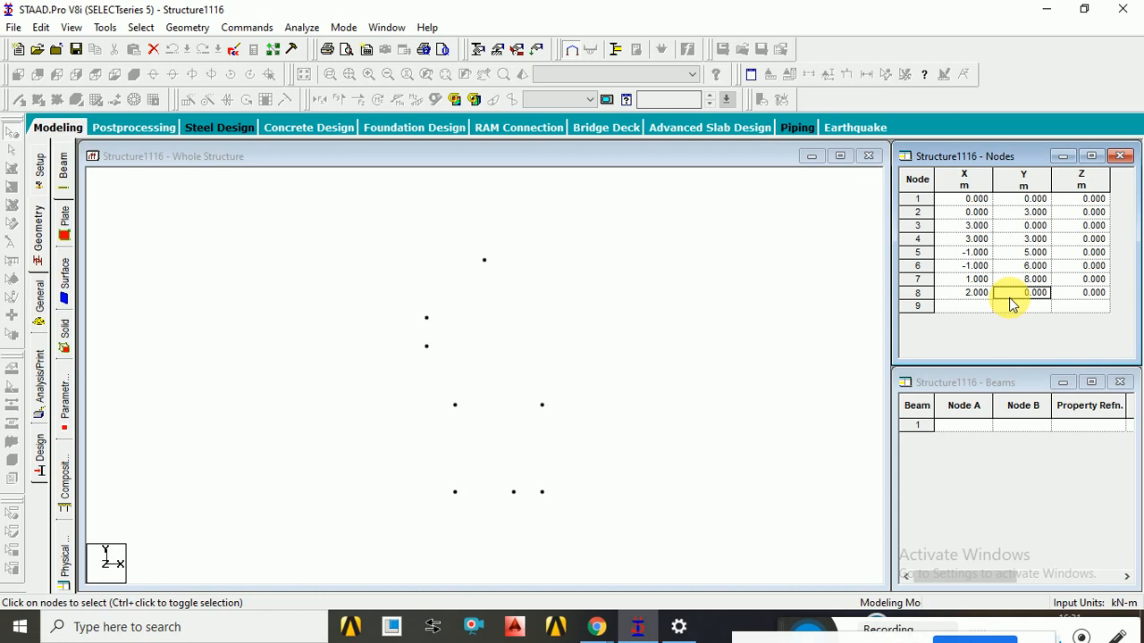
text(9)
key(Tab)
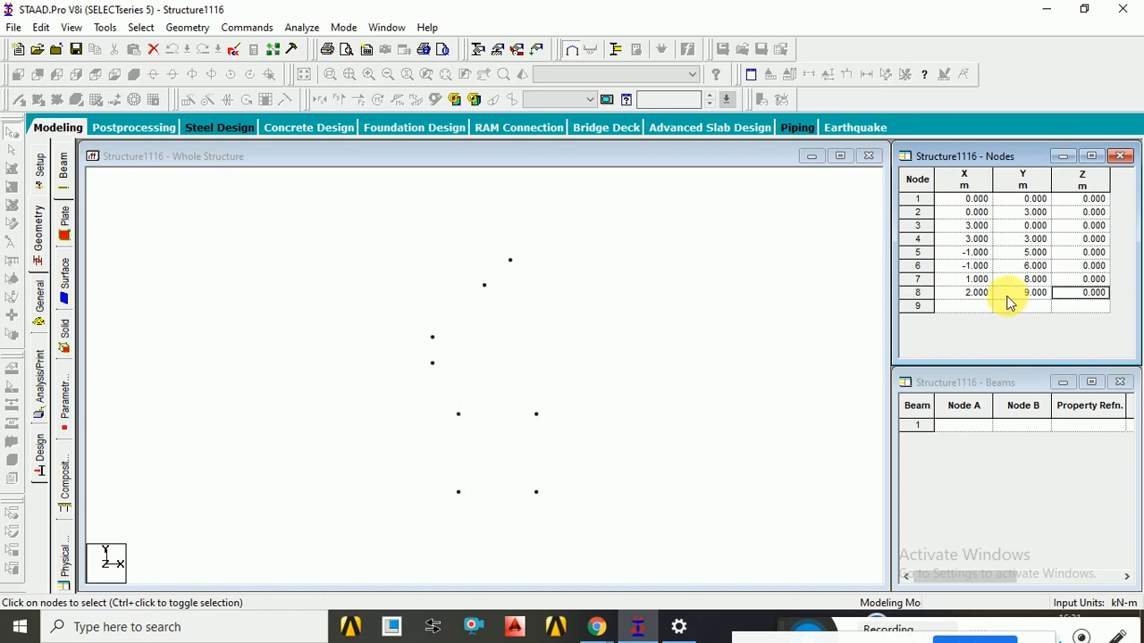
click(976, 293)
Select node 8 in the structure view and delete it
click(587, 284)
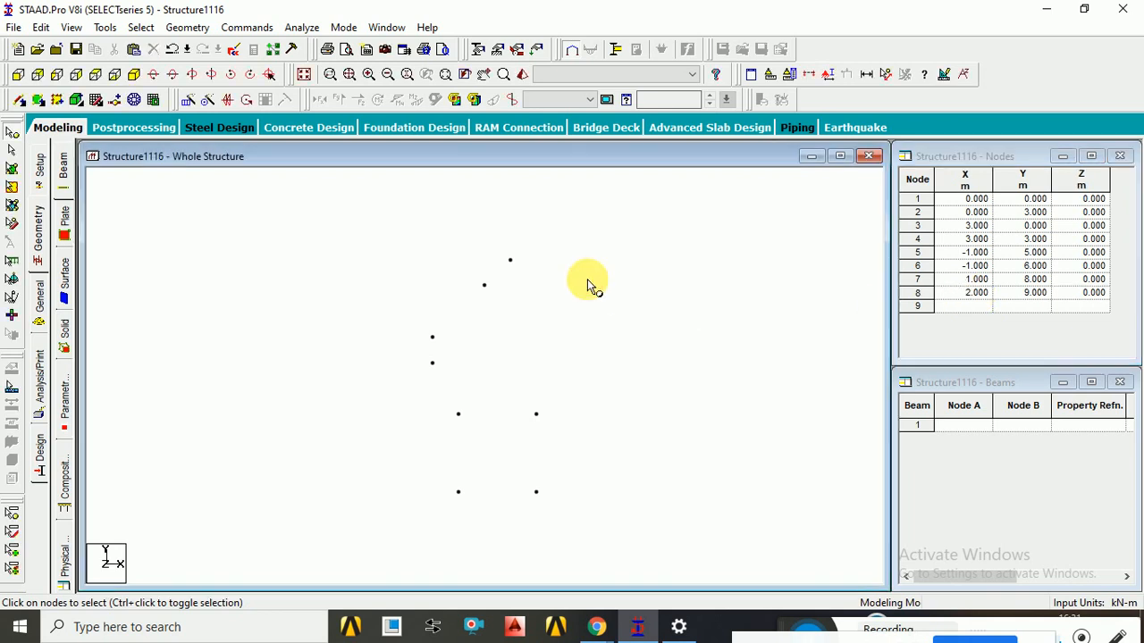
drag(497, 253, 532, 274)
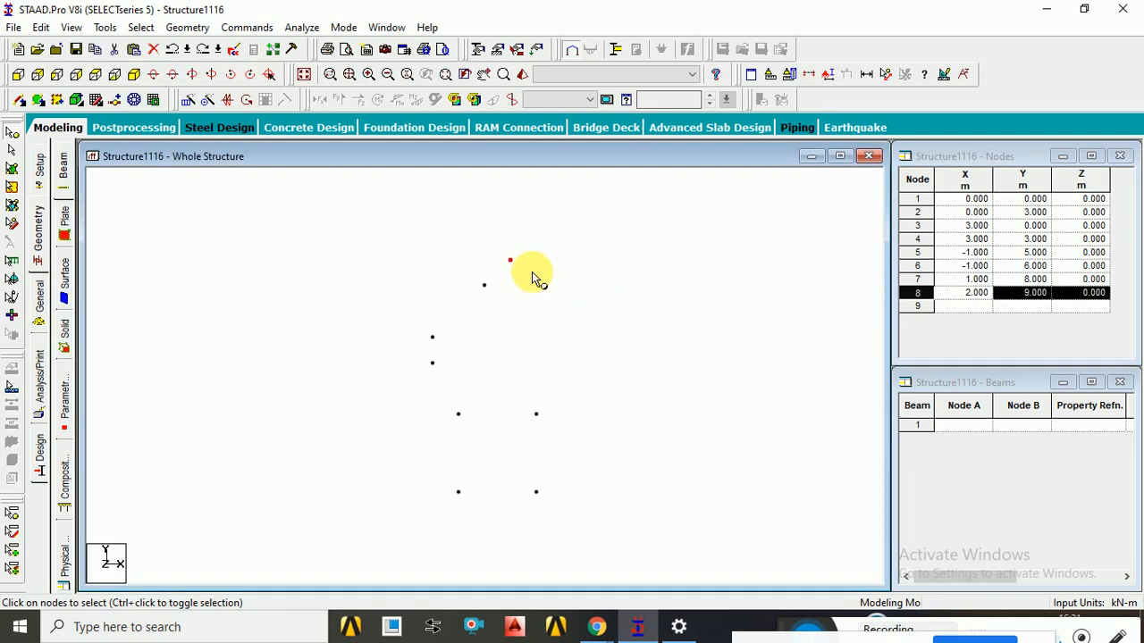
key(Delete)
key(Return)
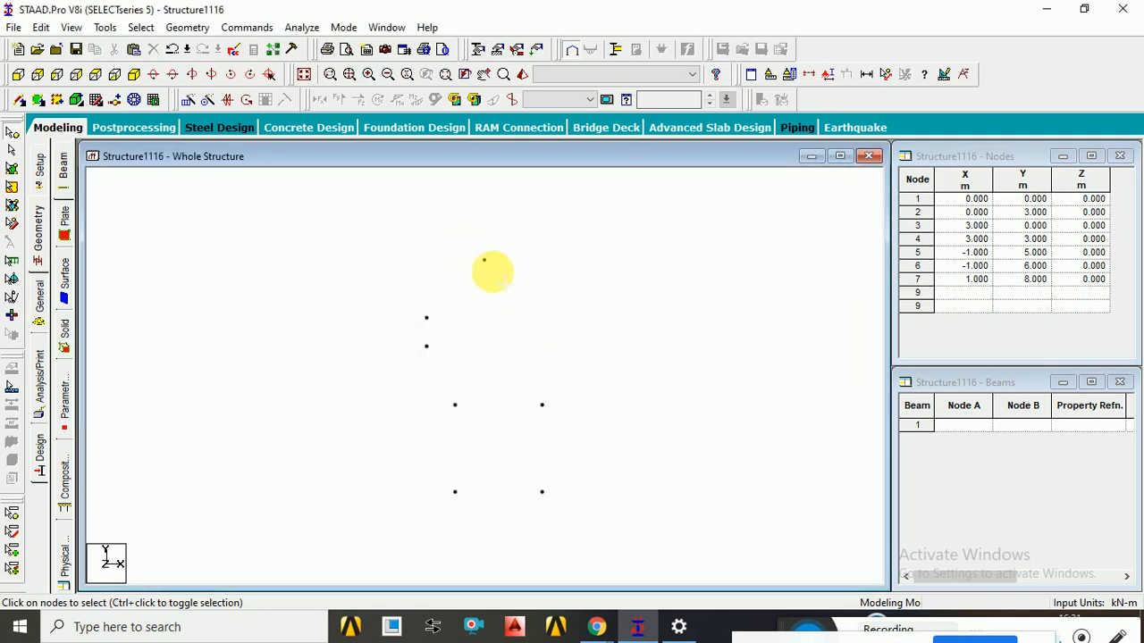
Copy node 7 and paste it with a move of 1 m in X
click(494, 272)
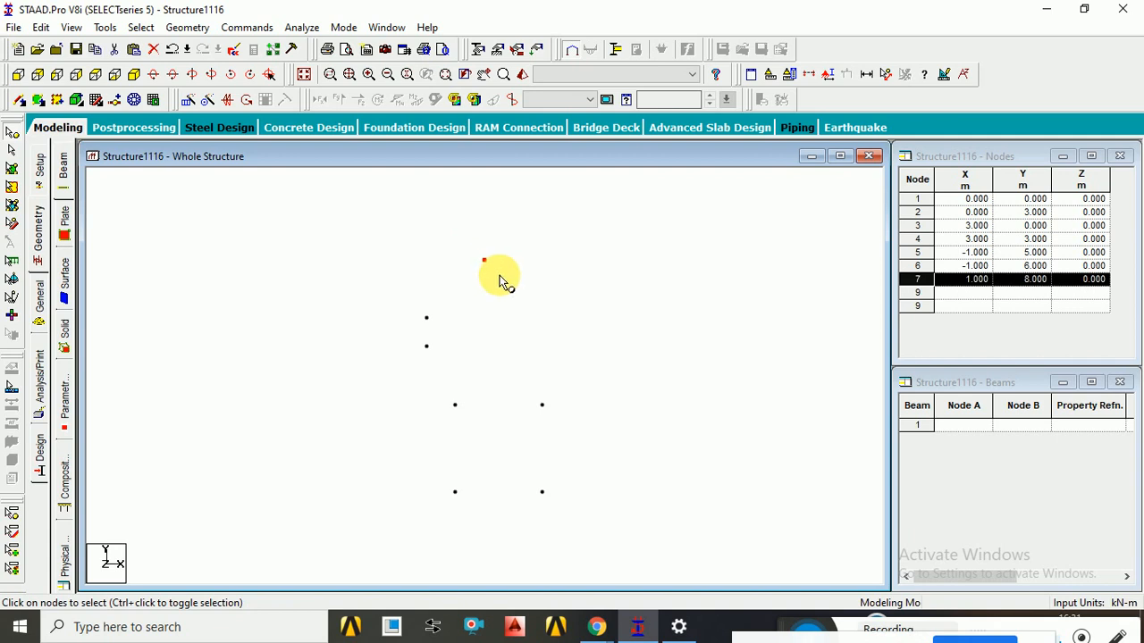
key(ctrl+v)
drag(575, 184, 731, 202)
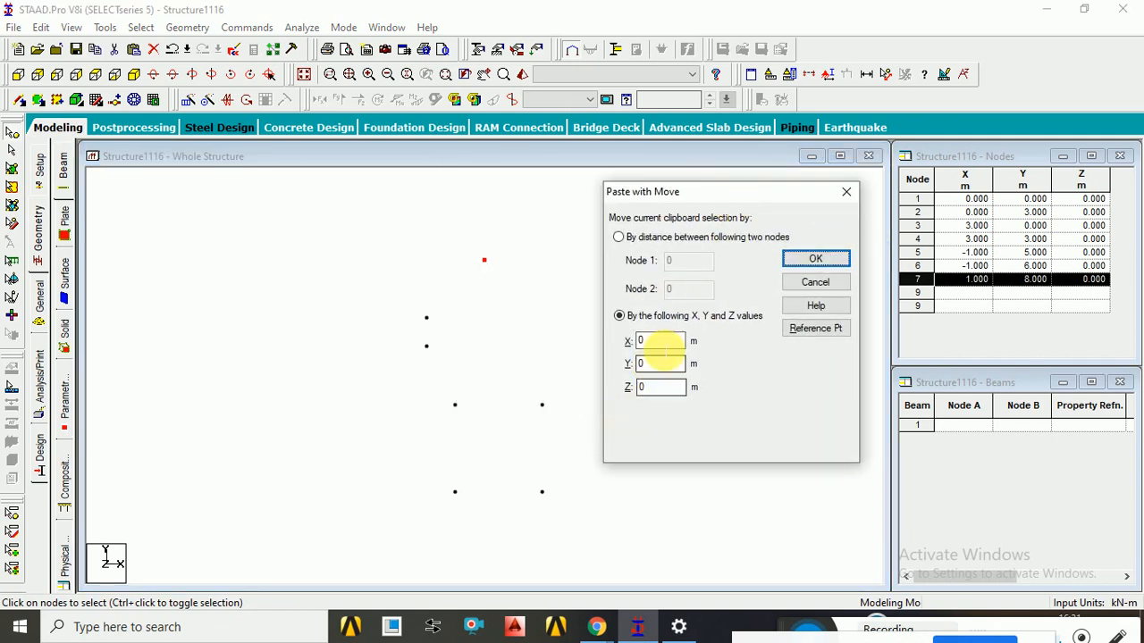
double_click(661, 345)
text(1)
key(Return)
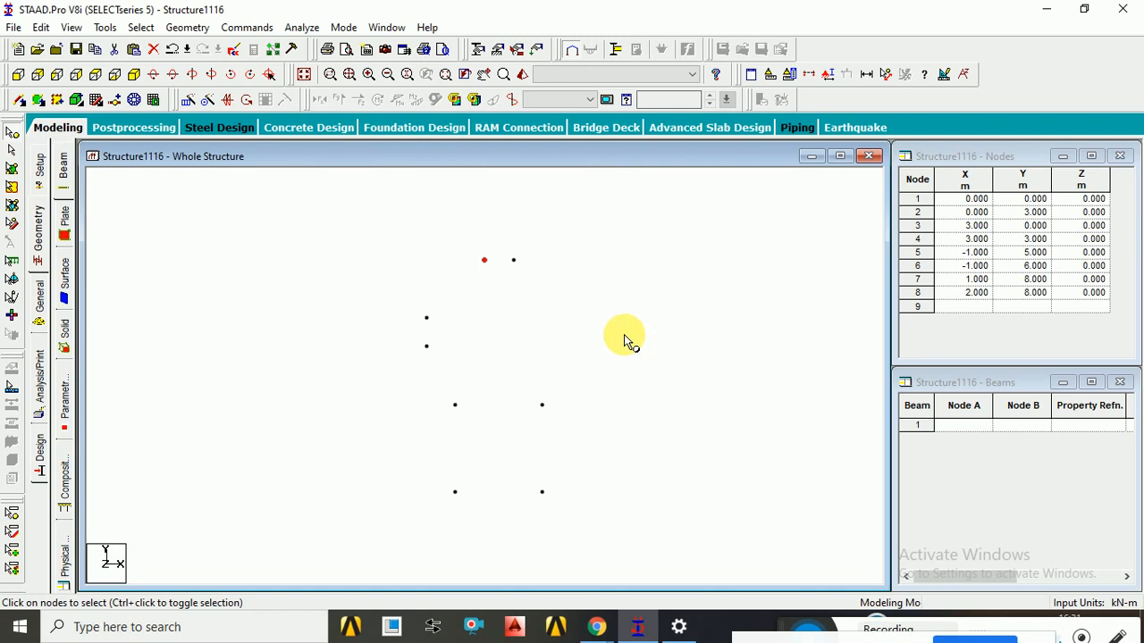
Try pasting a copy of nodes 5 and 6 moved 4 m in X, and undo the paste
drag(403, 312, 441, 369)
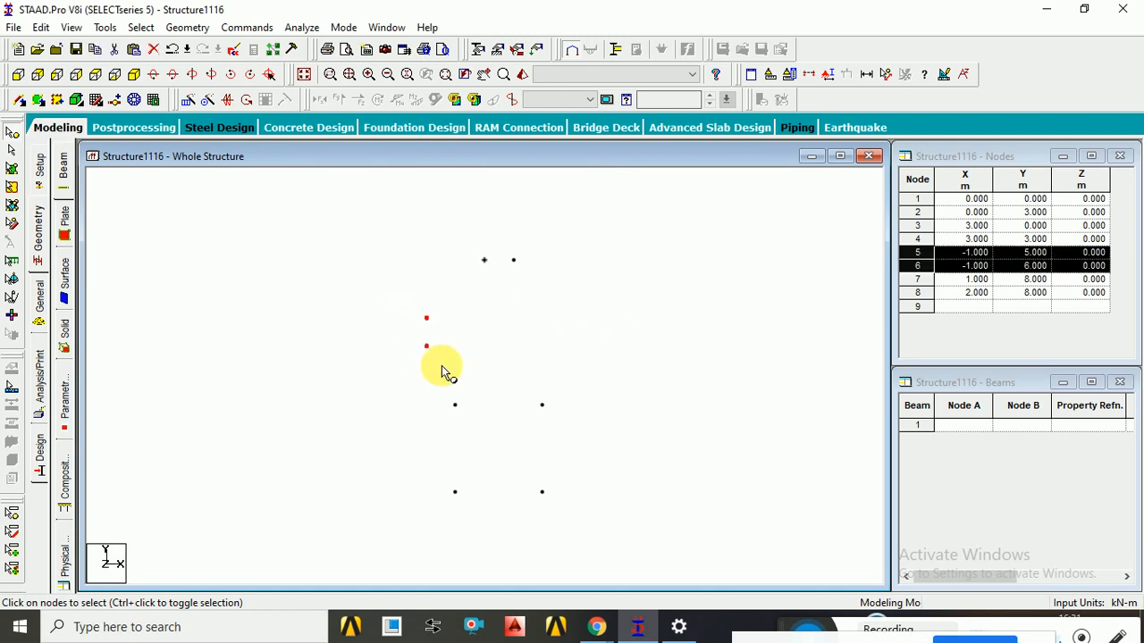
key(ctrl+v)
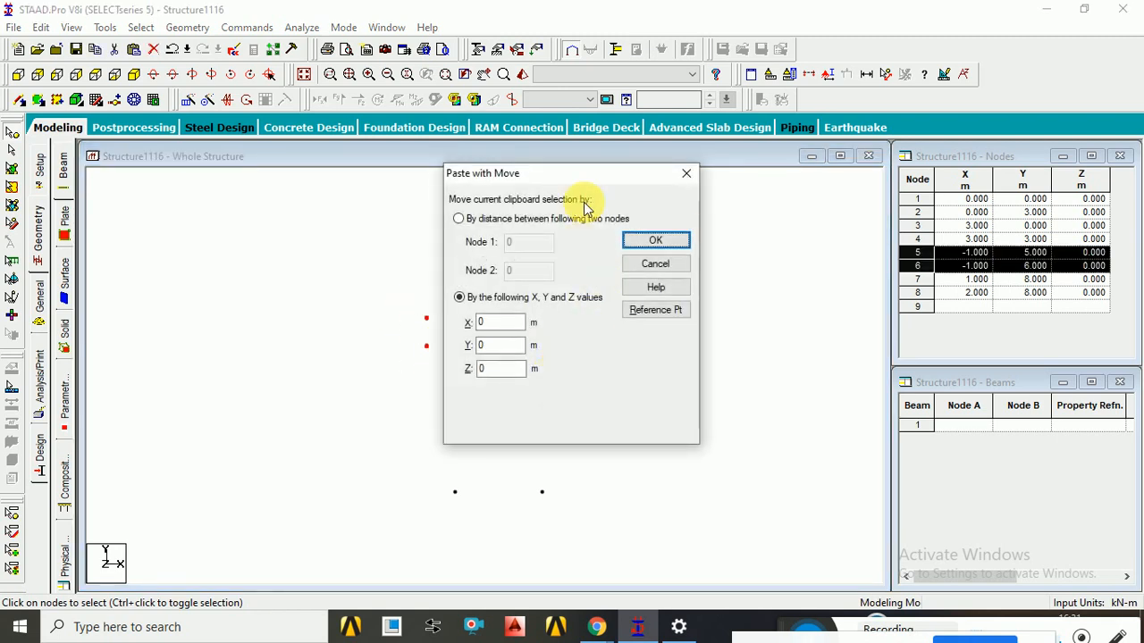
drag(584, 174, 781, 211)
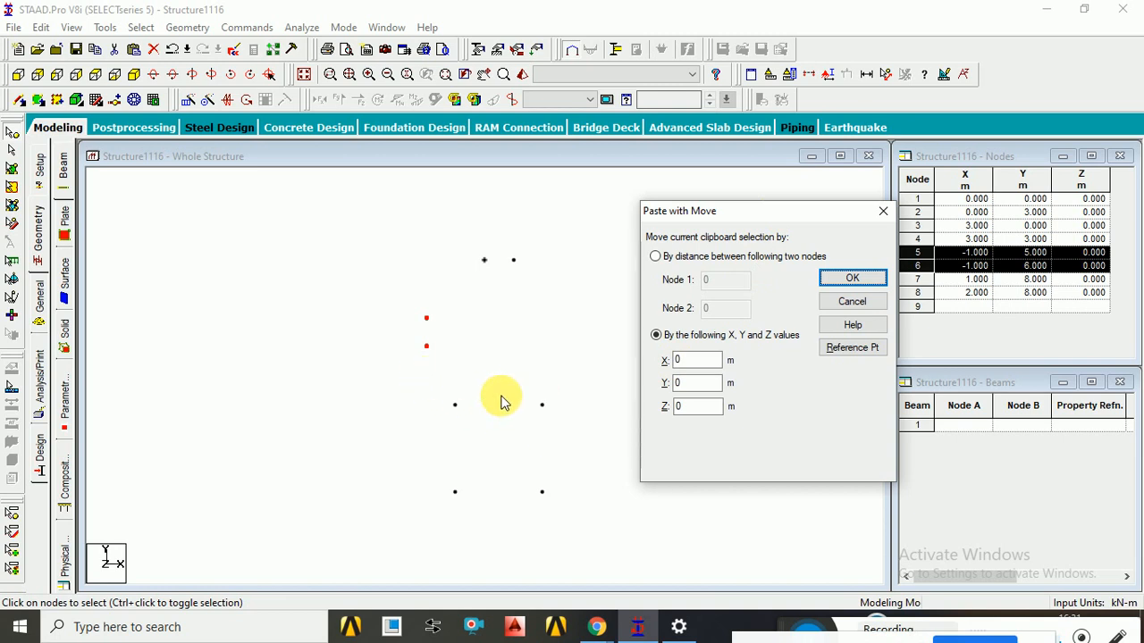
double_click(688, 360)
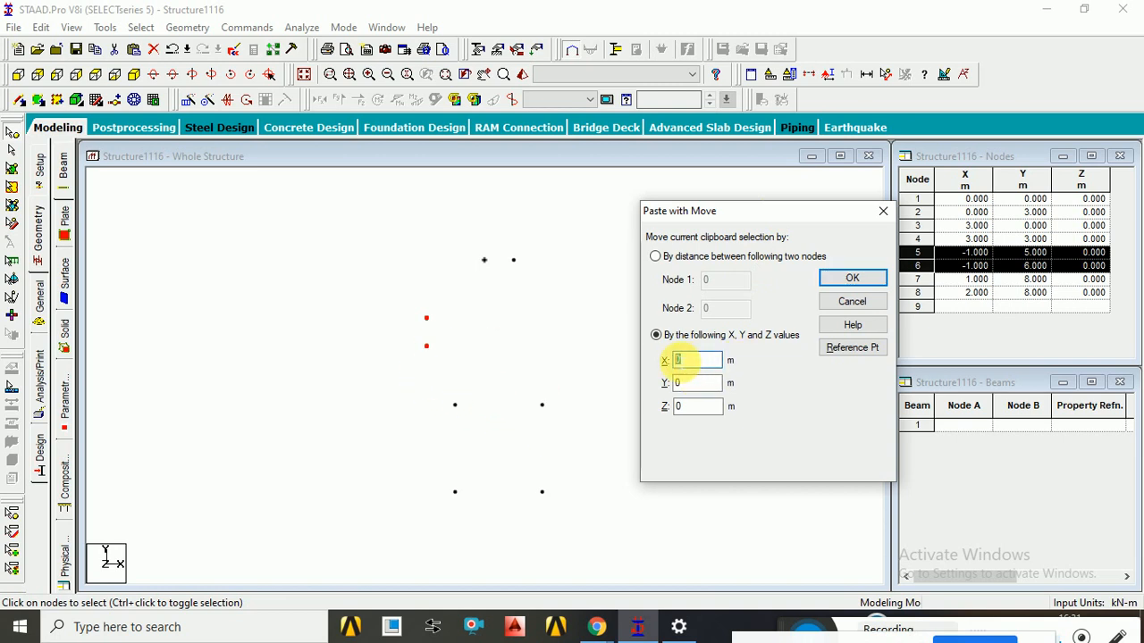
text(4)
key(Return)
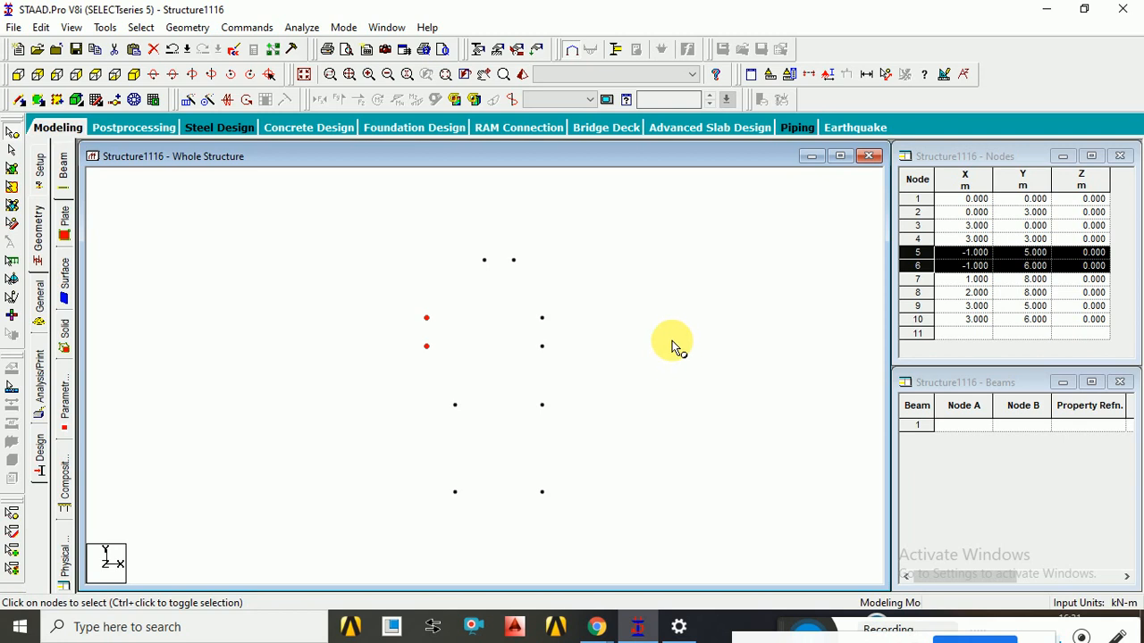
key(ctrl+z)
Paste the copied nodes 5 and 6 with a move of 5 m in X
key(ctrl+v)
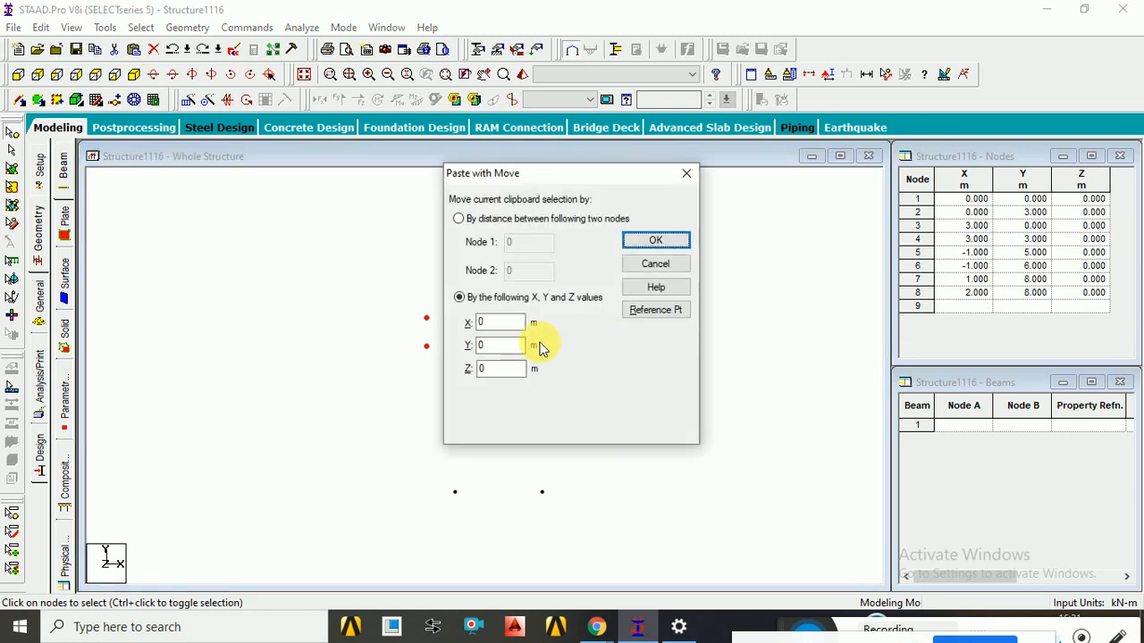
text(5)
key(Return)
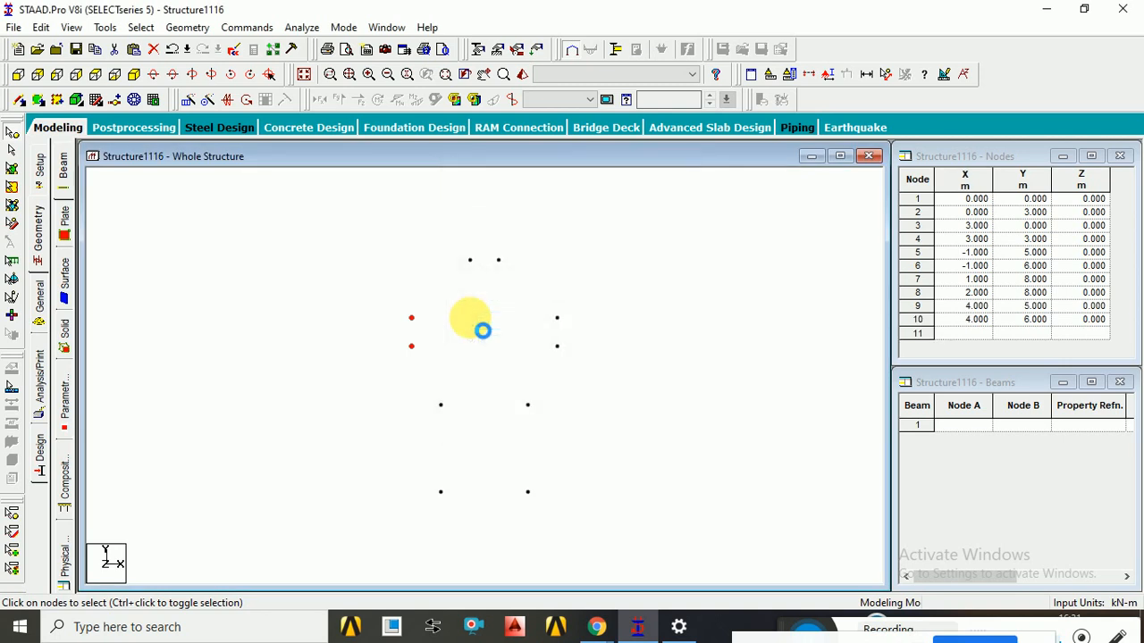
Add two vertical beams, one from node 2 to node 1 and one from node 4 to node 3
click(17, 99)
click(441, 406)
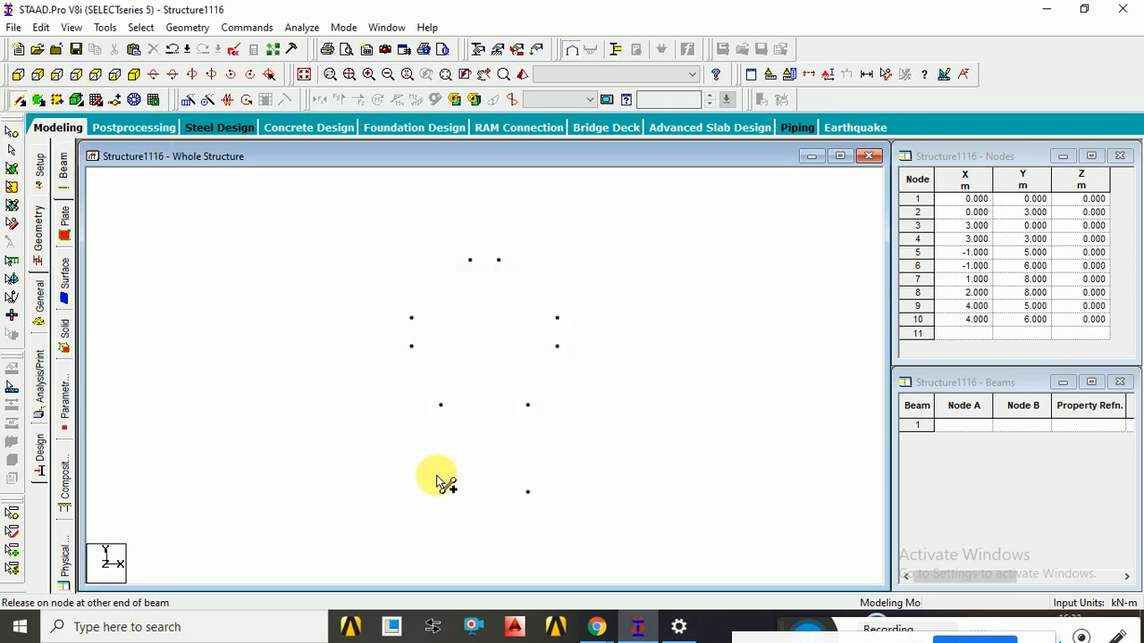
click(441, 492)
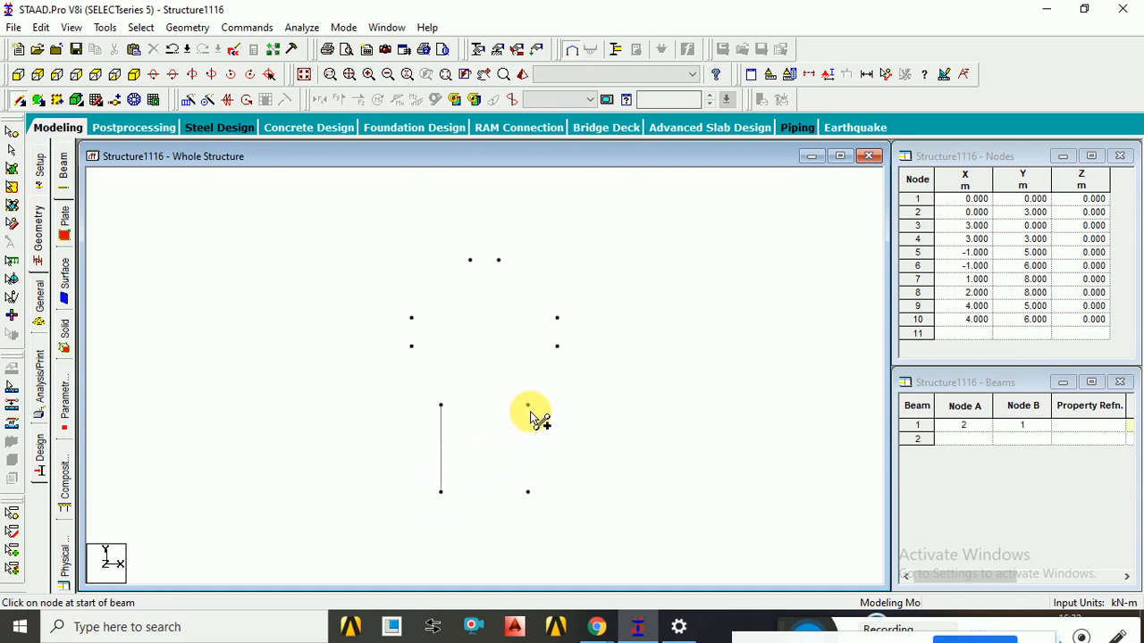
drag(527, 406, 527, 491)
Add beams joining nodes 4, 9, 10, 8, 7, 6, 5 and 2 in sequence, and close the outline between nodes 2 and 4
drag(529, 407, 499, 260)
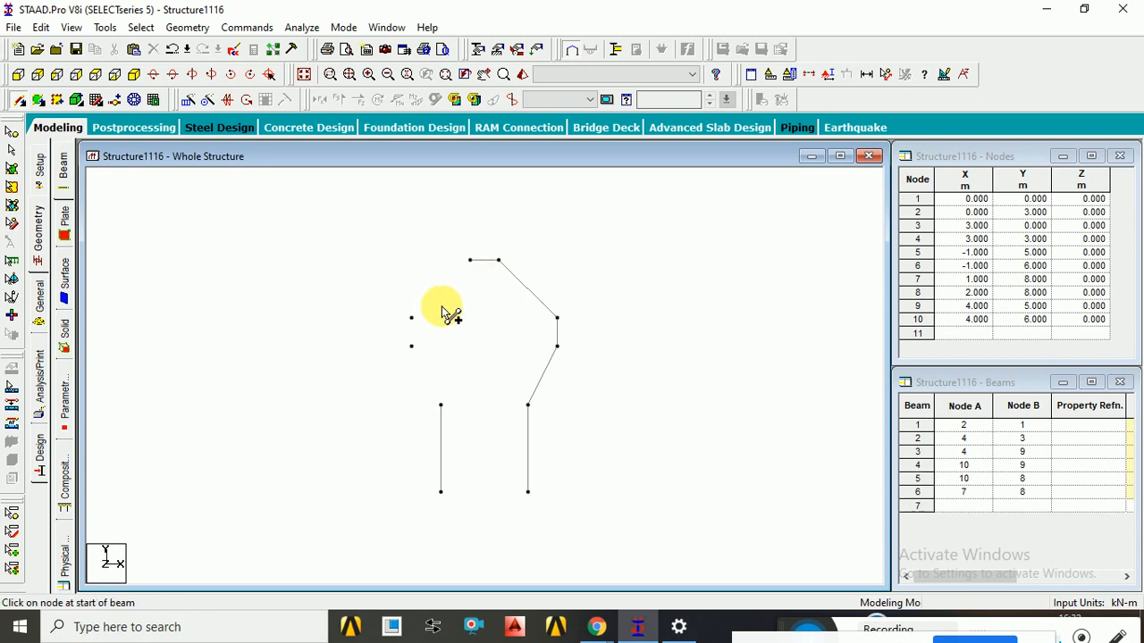
drag(417, 318, 470, 260)
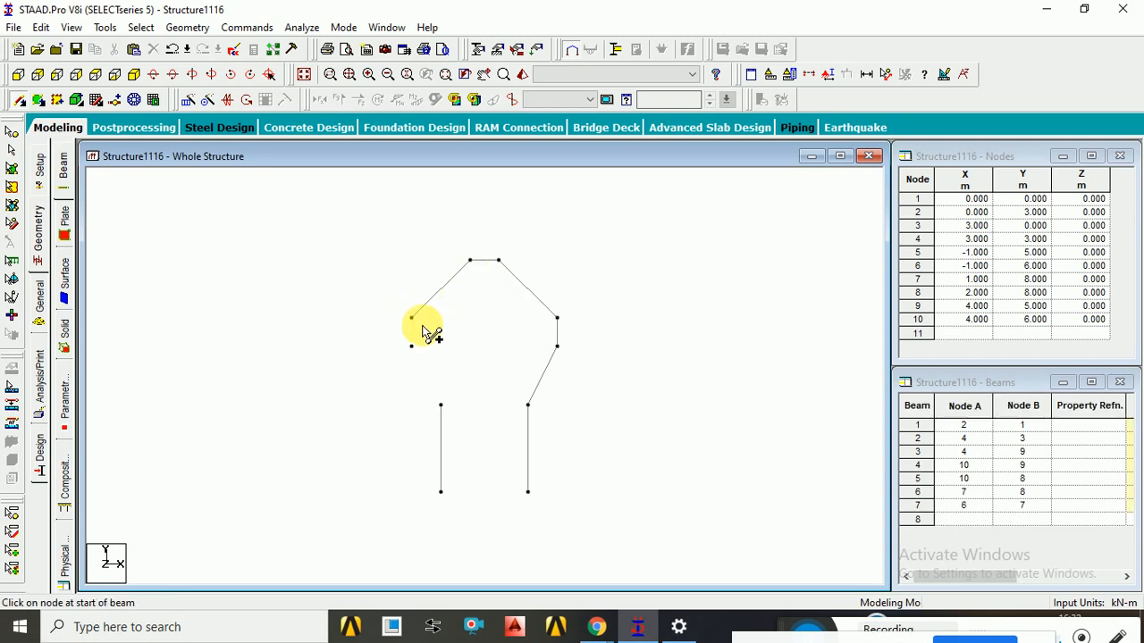
mouse_move(411, 318)
mouse_down()
mouse_move(411, 346)
mouse_move(440, 405)
mouse_move(527, 416)
mouse_move(528, 404)
mouse_up()
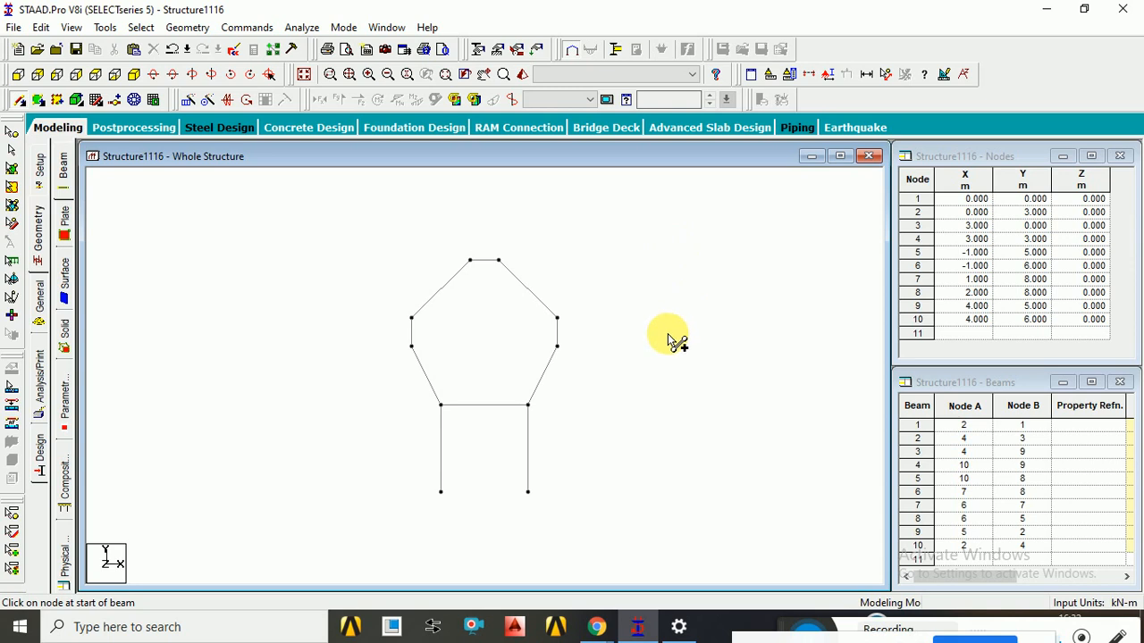
scroll(676, 341, up, 3)
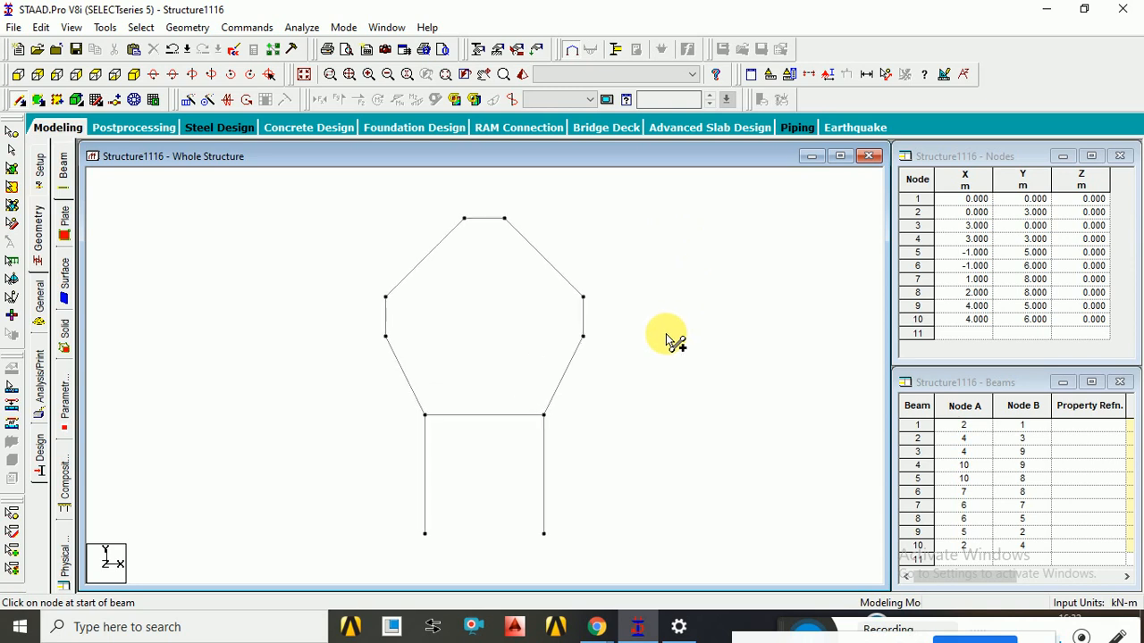
scroll(670, 340, up, 1)
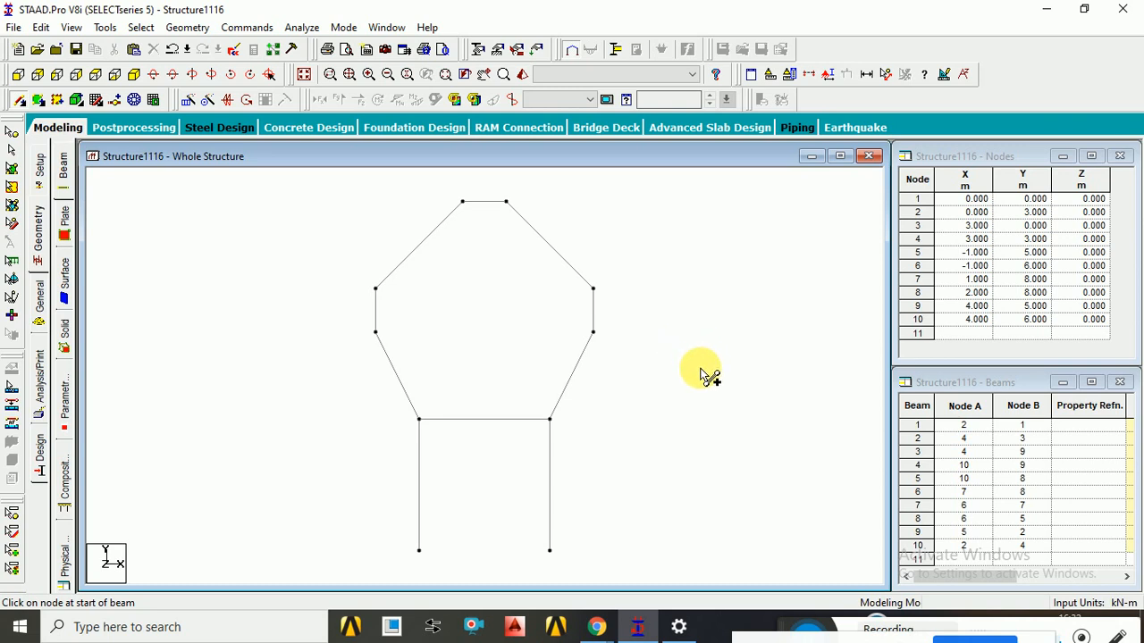
Switch to the Zoom meeting in Chrome to check the screen share, and return to STAAD.Pro
mouse_move(597, 625)
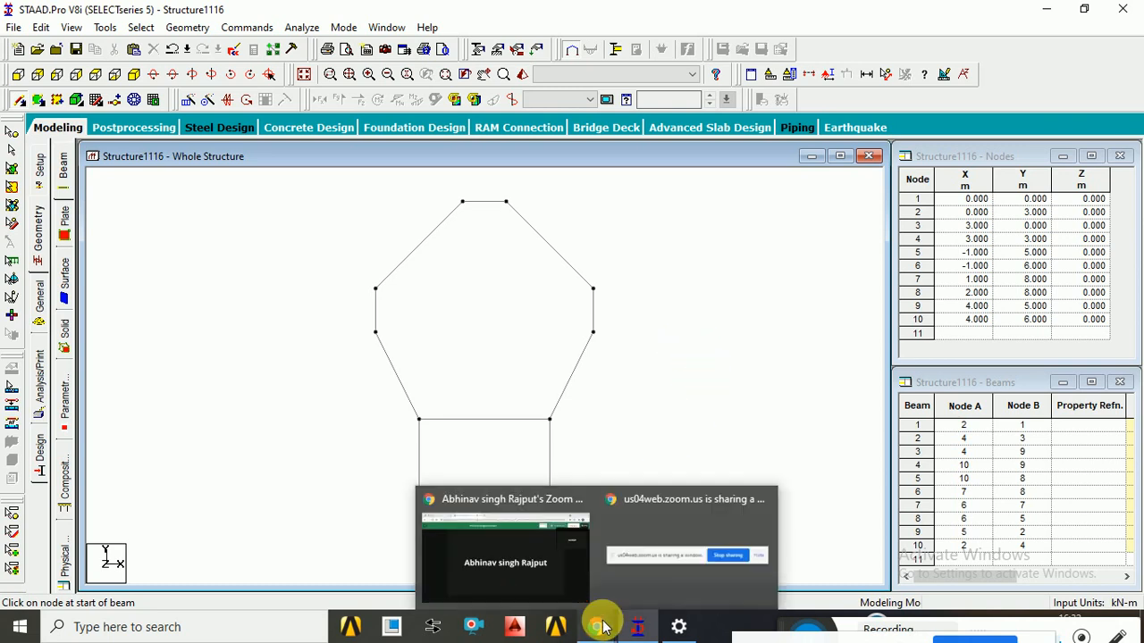
click(602, 626)
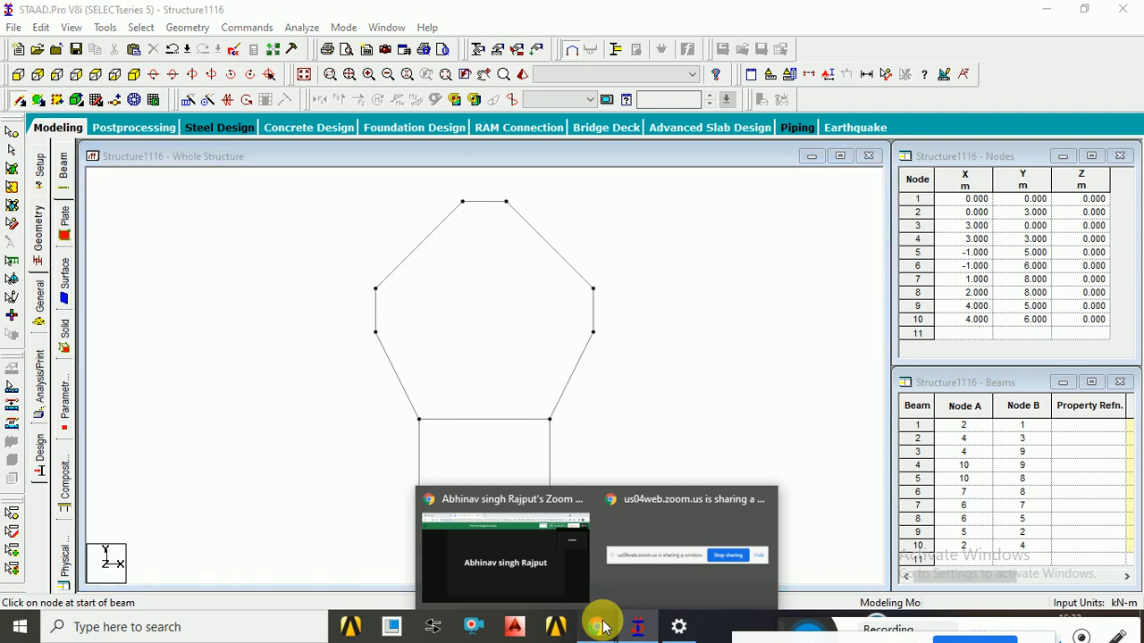
click(567, 583)
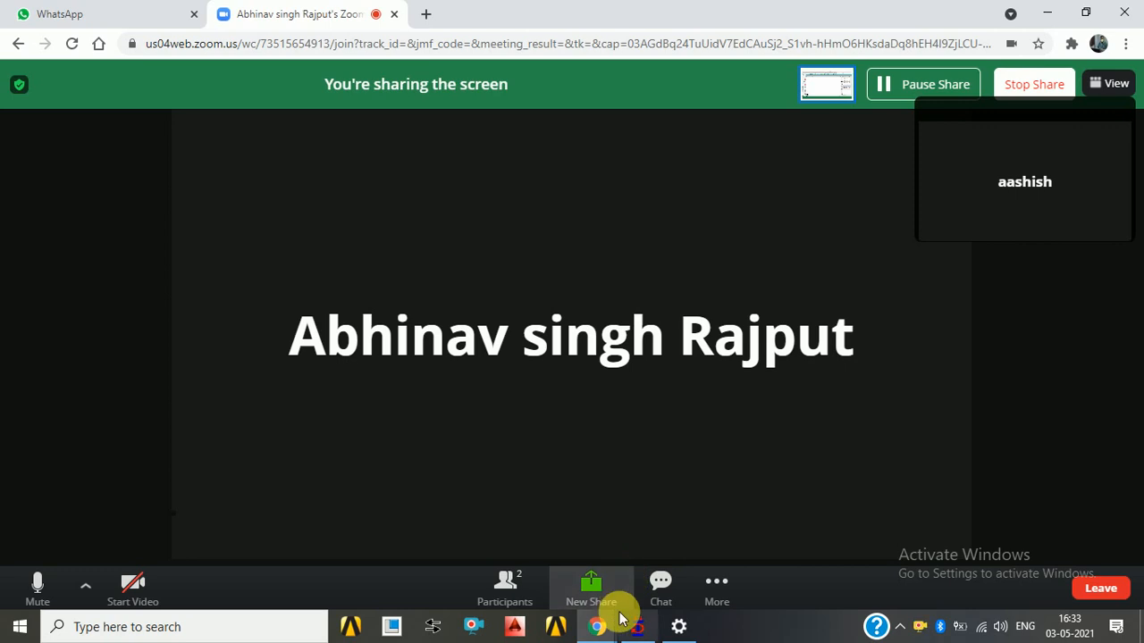
mouse_move(605, 620)
click(647, 580)
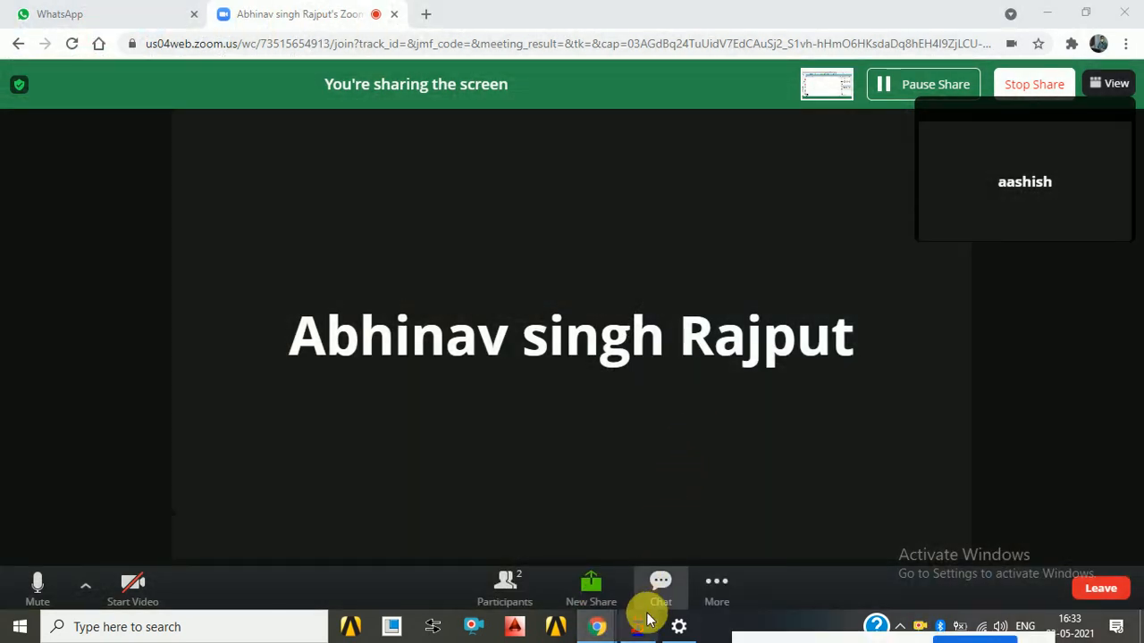
mouse_move(600, 622)
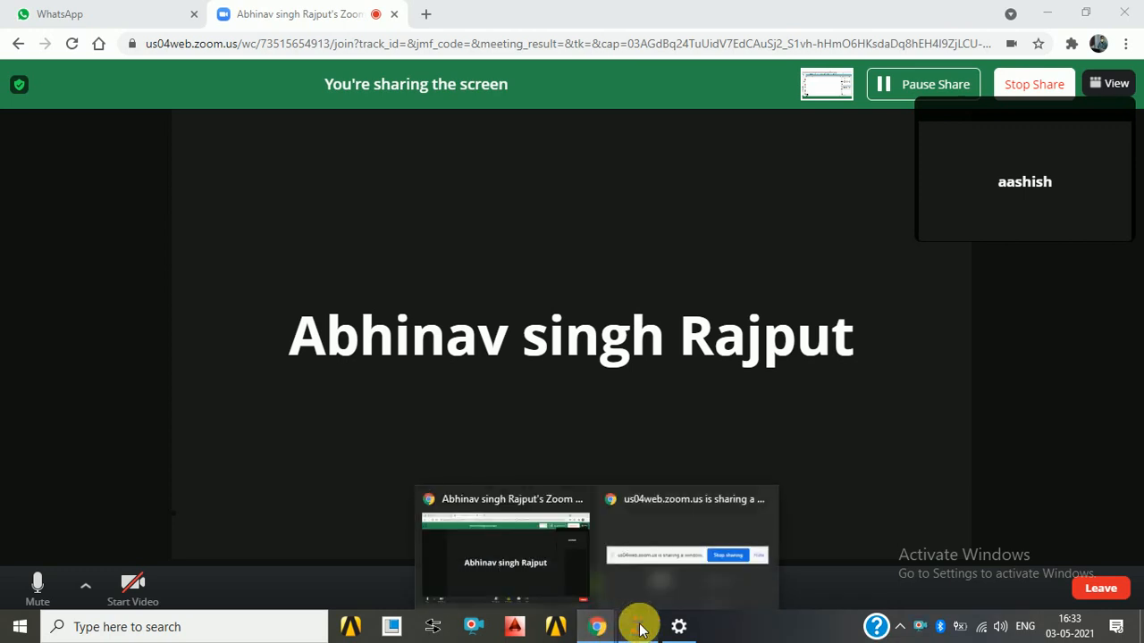
click(639, 627)
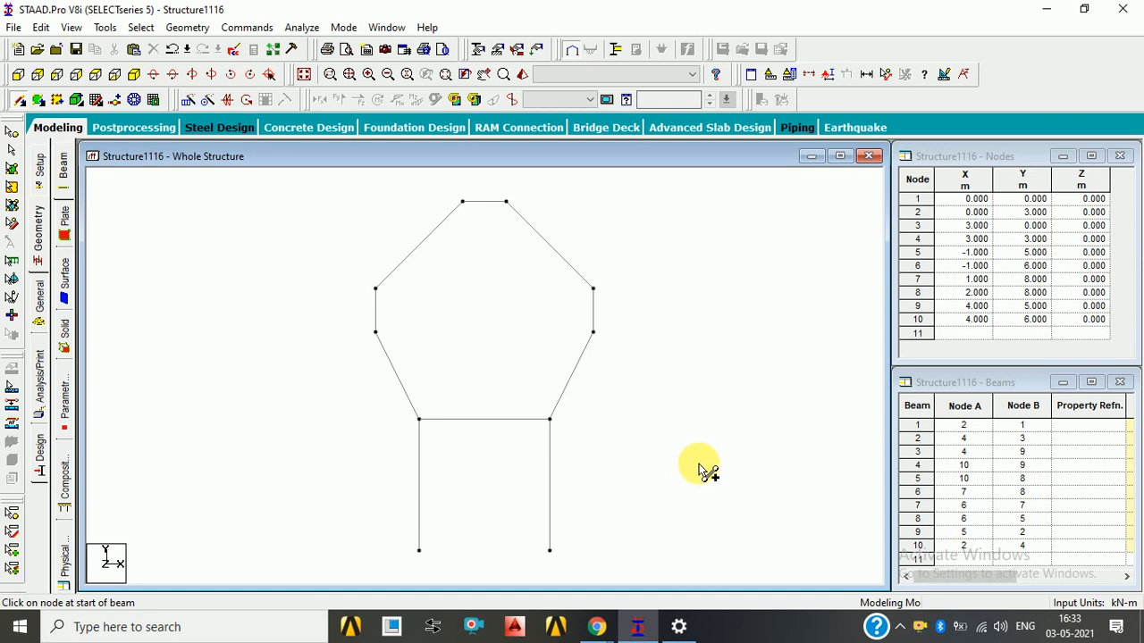
View the finished frame in isometric and from above along the Y axis
click(655, 352)
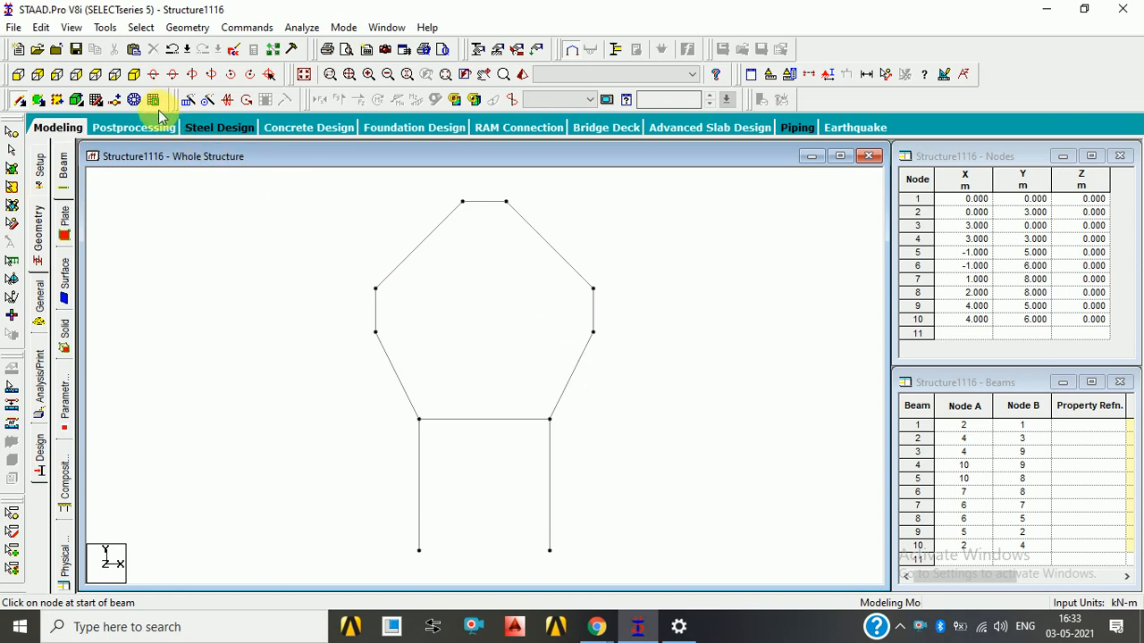
click(134, 74)
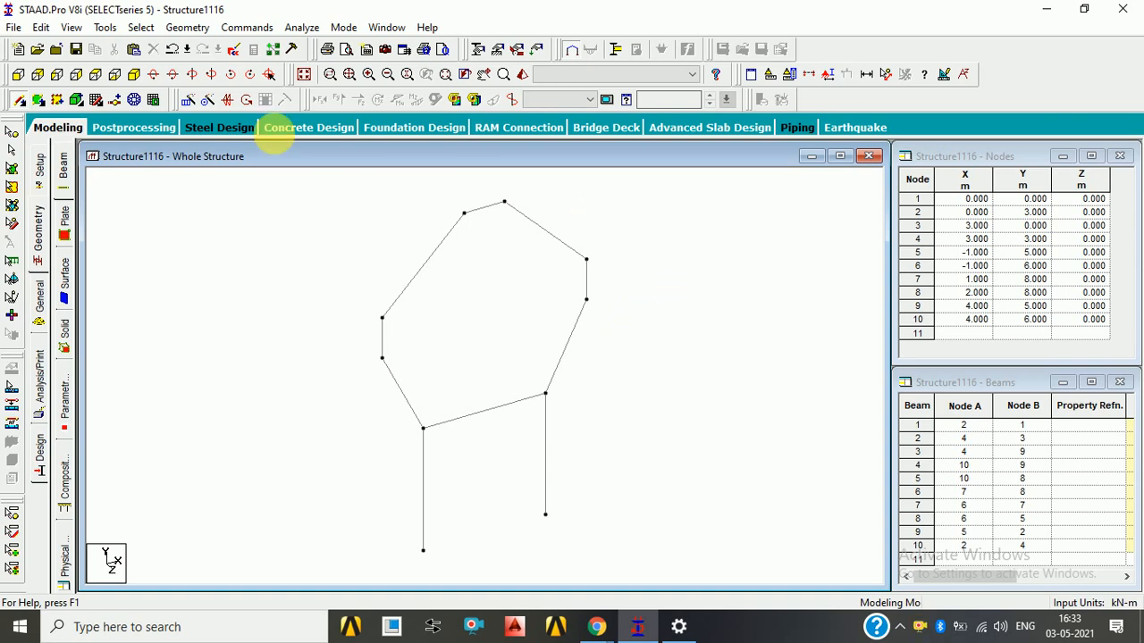
click(96, 74)
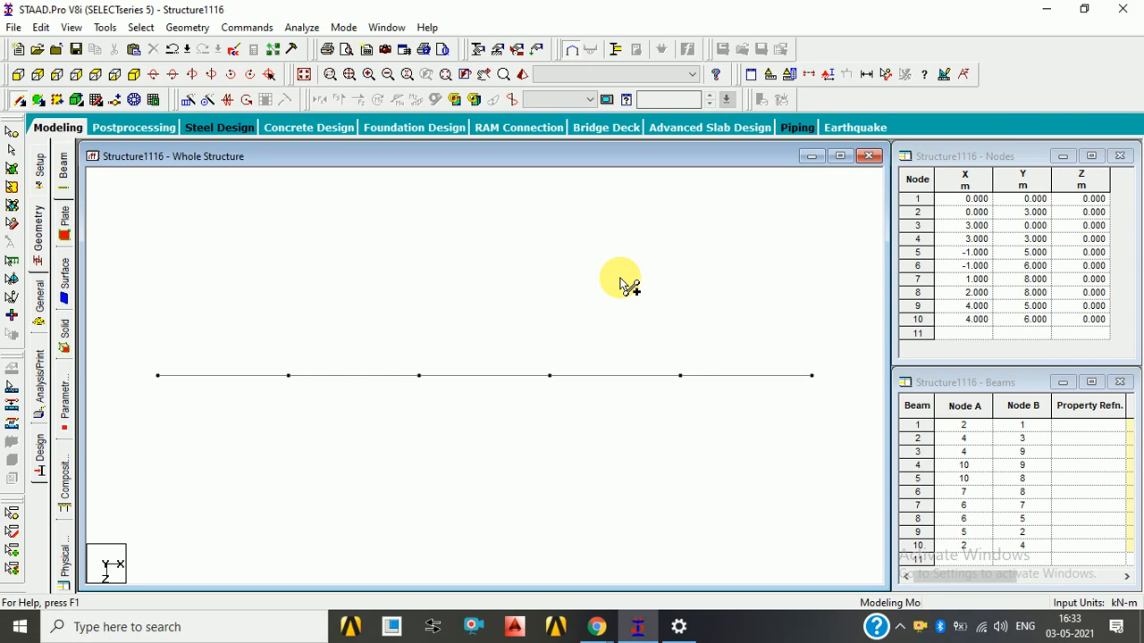
Open the 3D rendered view of the frame, enlarge it for inspection and close it again
click(521, 75)
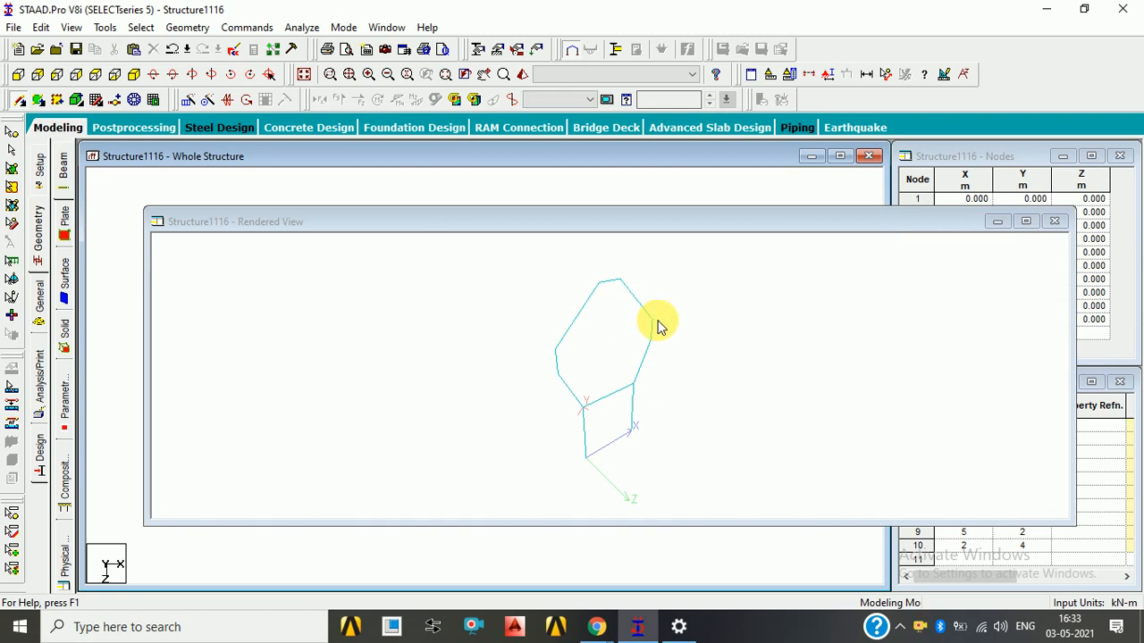
click(1024, 222)
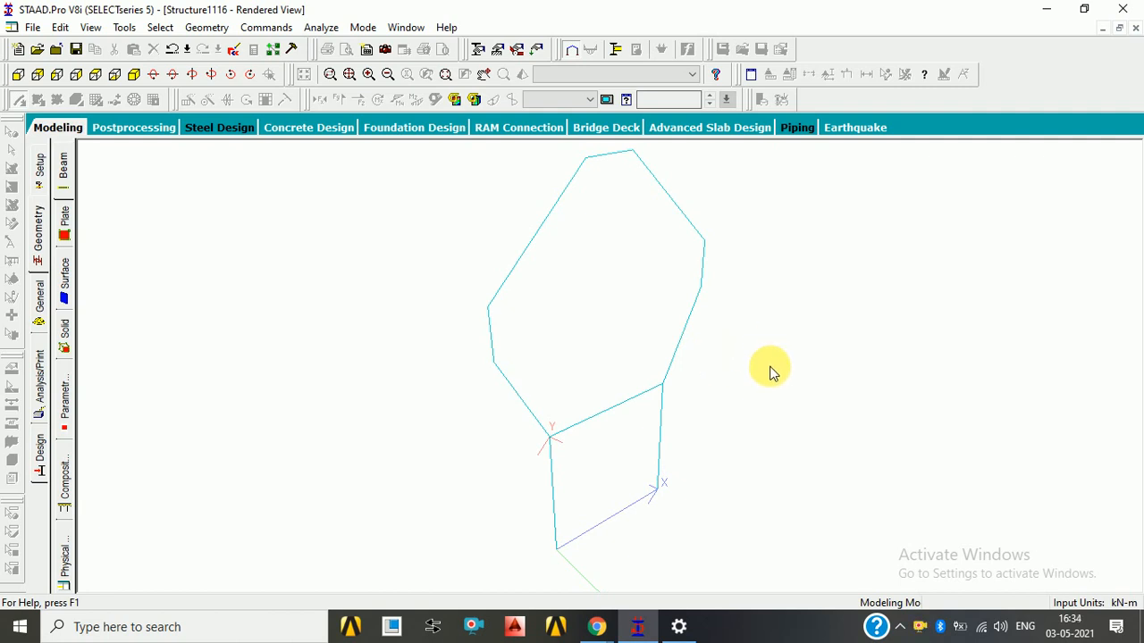
click(1133, 28)
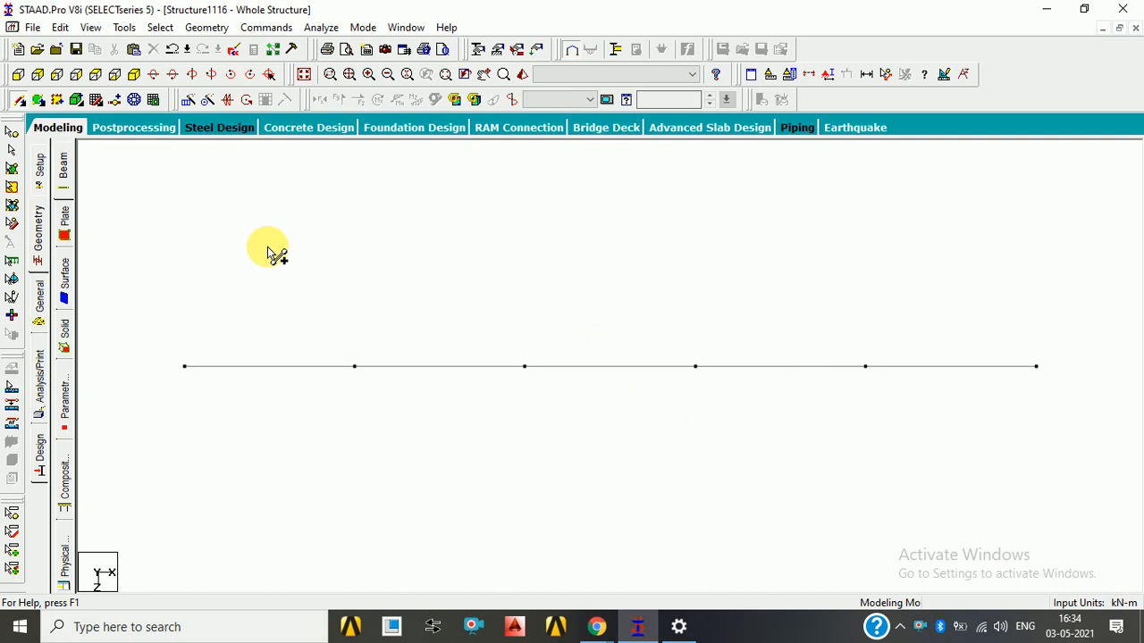
Switch to the Zoom meeting in Chrome, stop the screen share and show the participant's shared screen in full screen
click(595, 626)
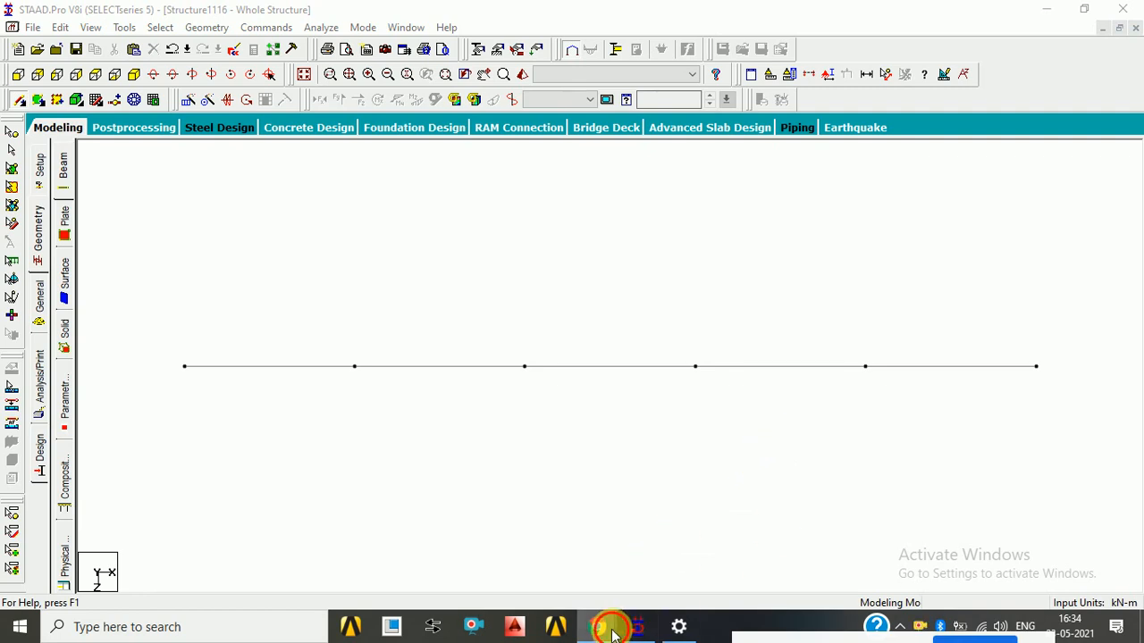
mouse_move(597, 625)
click(564, 572)
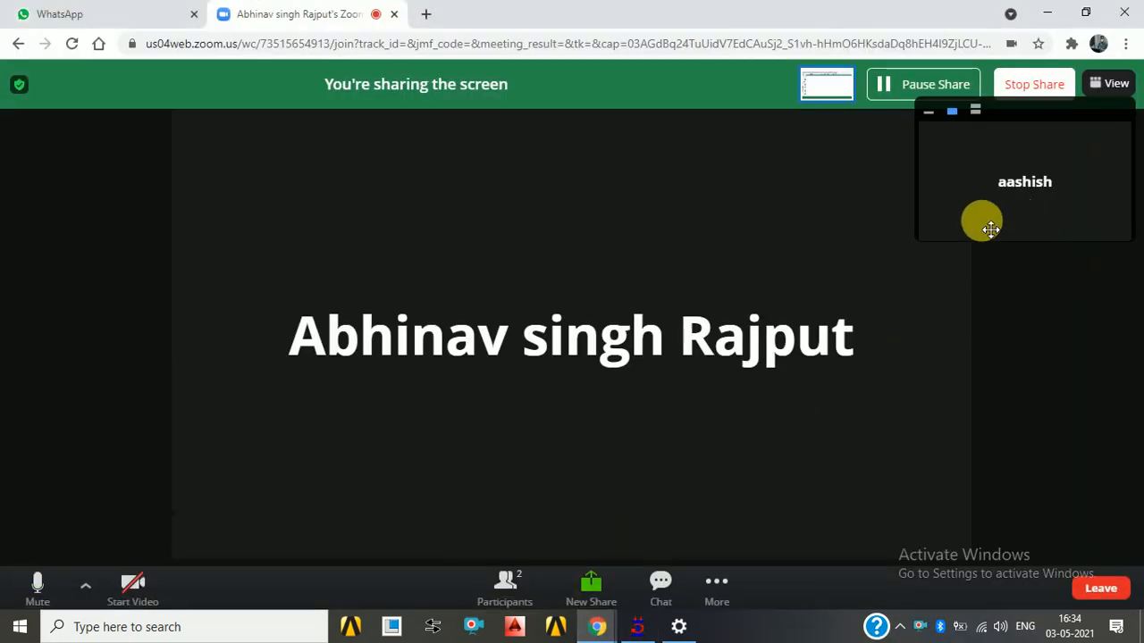
click(1030, 85)
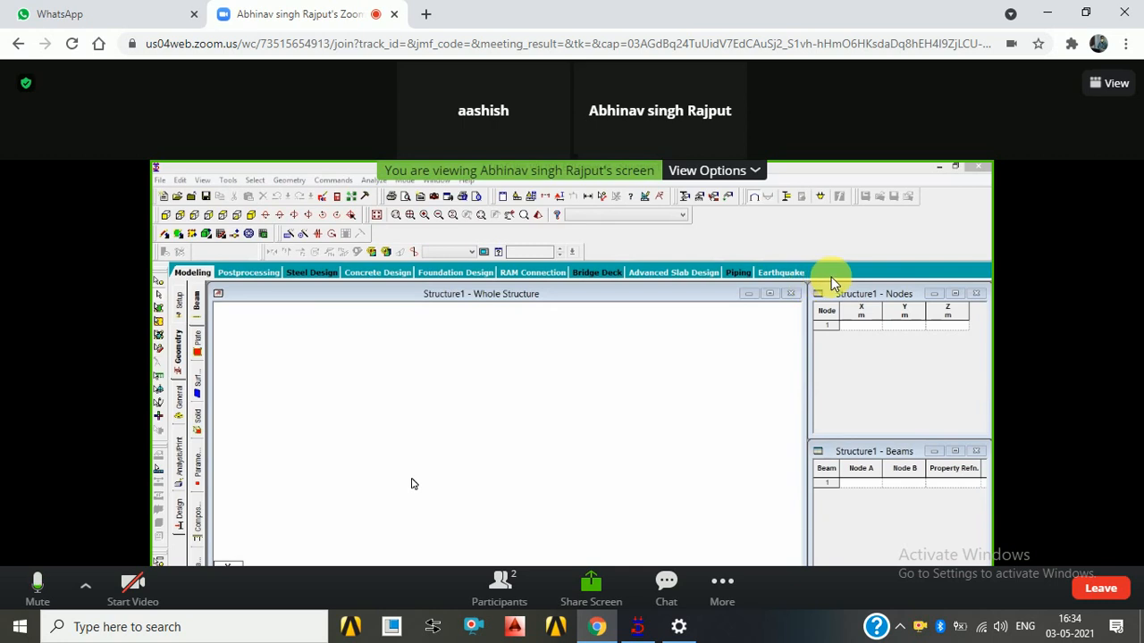
click(1117, 84)
click(1085, 153)
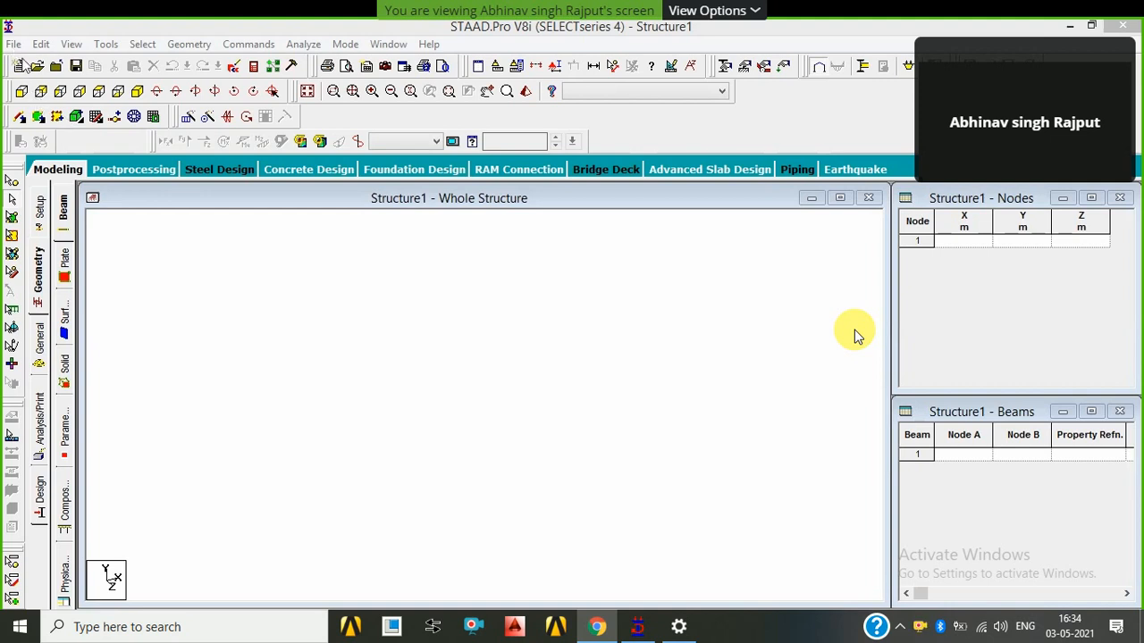
Create a new Space structure named Structure2 in metres and kilonewtons, overwriting the existing file and starting with Add Beam
click(23, 63)
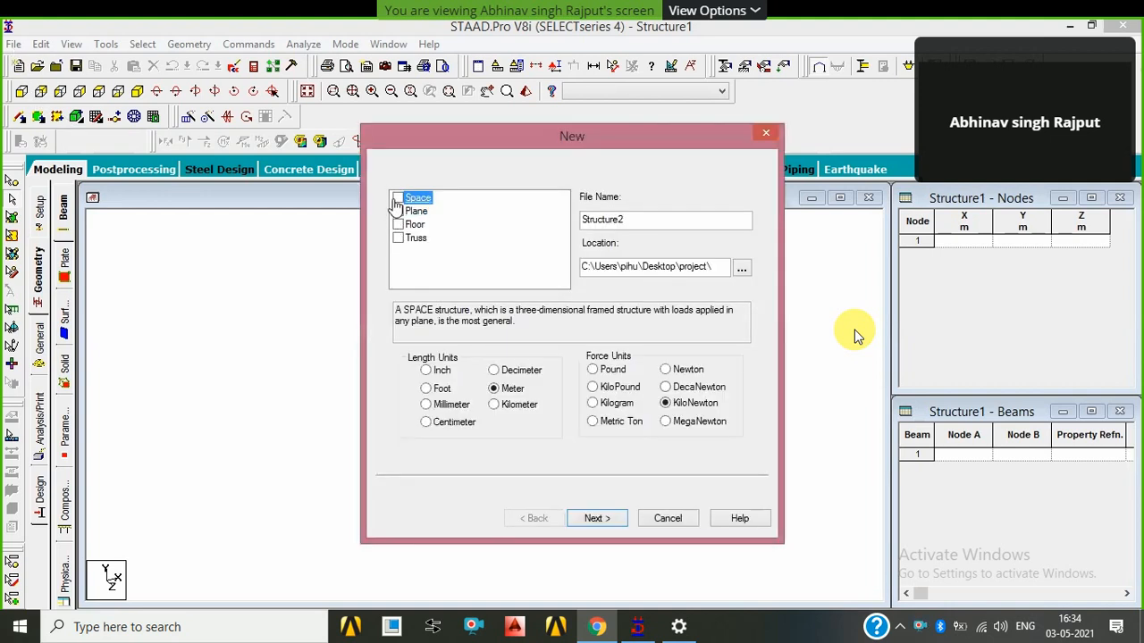
click(397, 199)
key(Return)
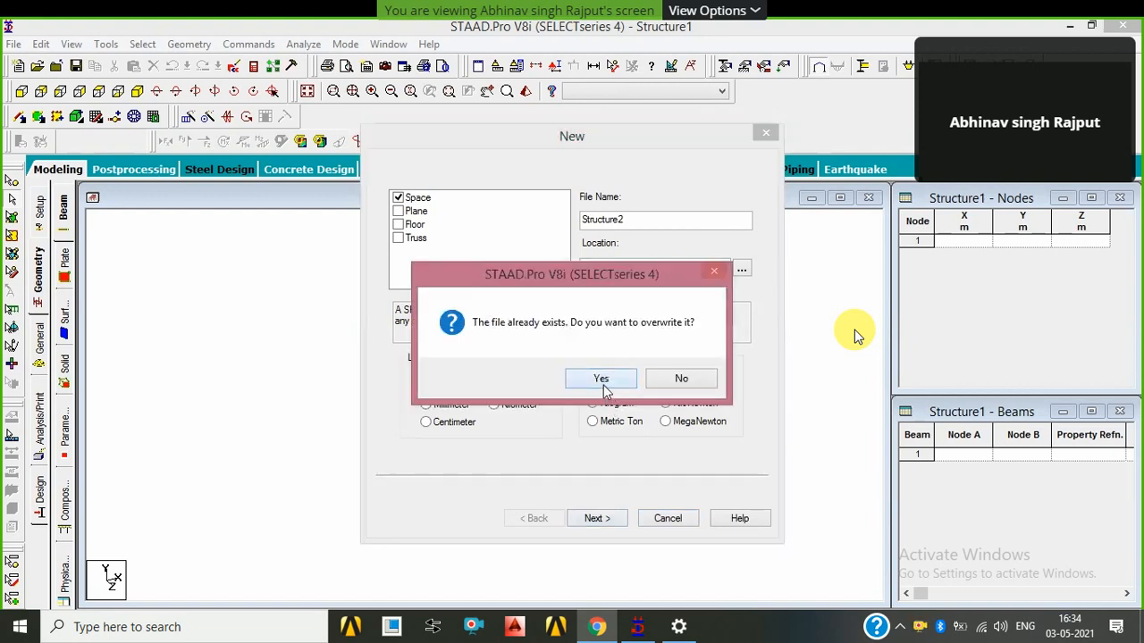
key(Return)
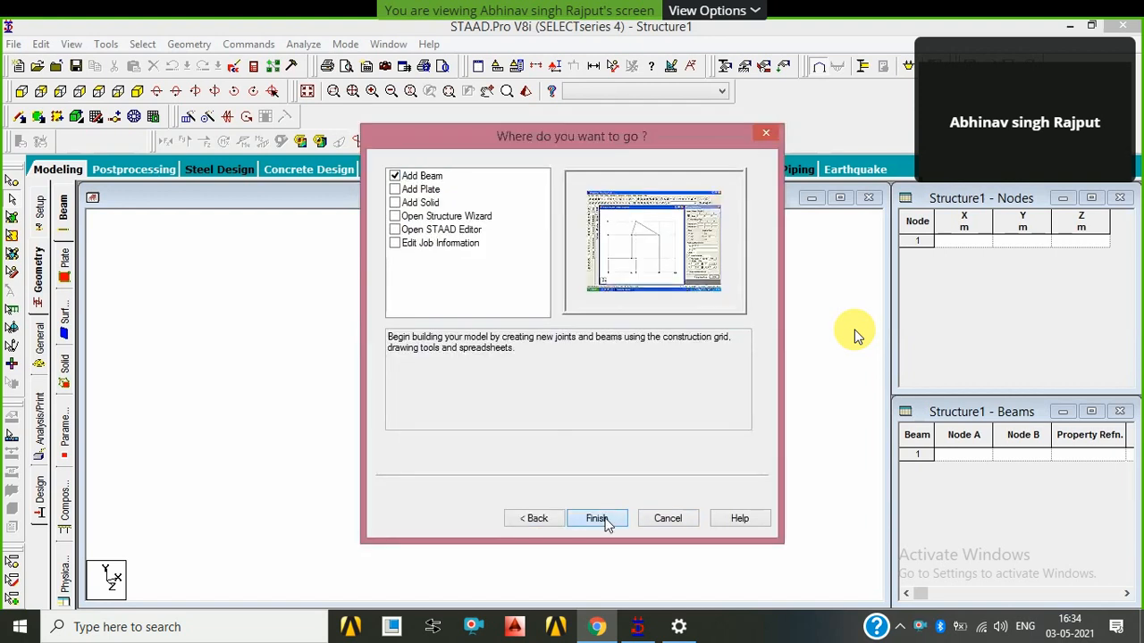
click(601, 519)
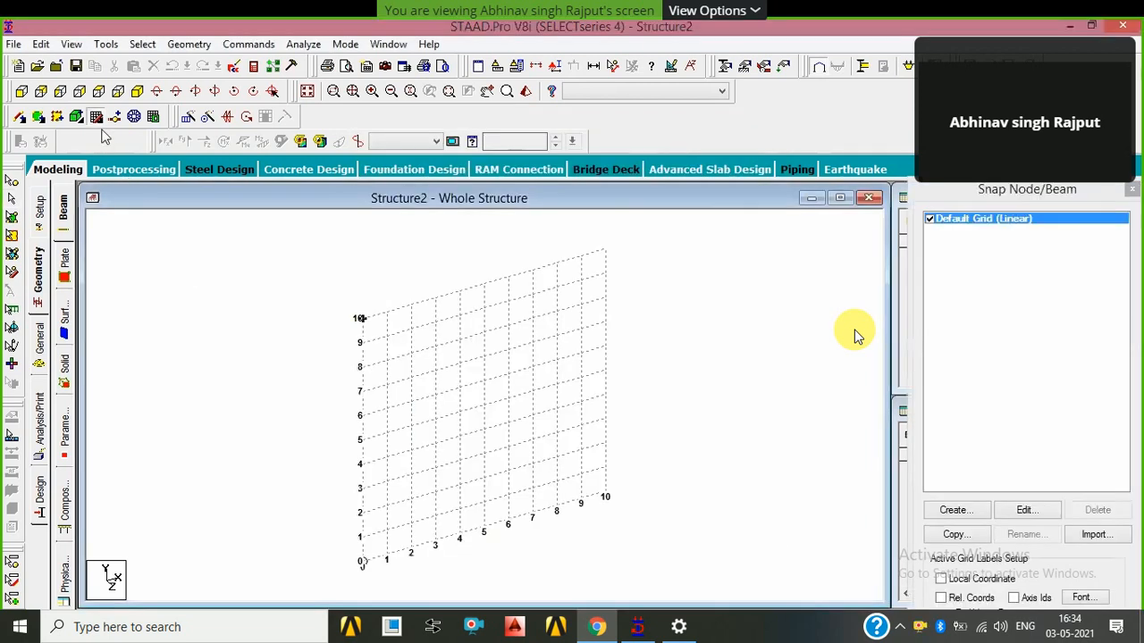
Turn the snap node/beam grid off and on again and view it from the front
click(97, 119)
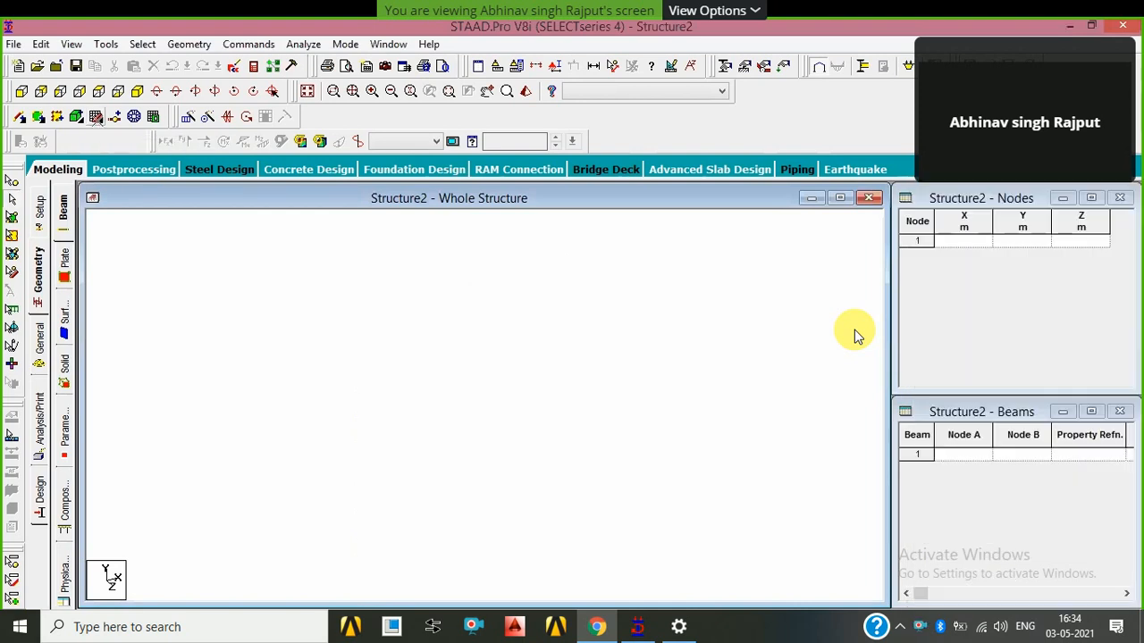
click(96, 119)
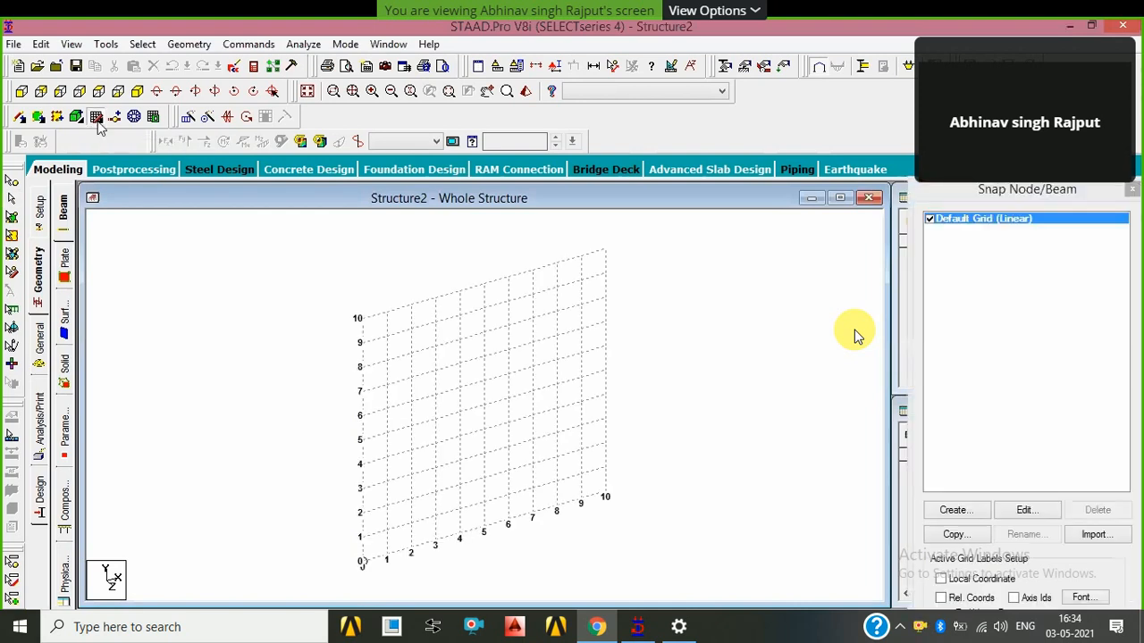
click(24, 92)
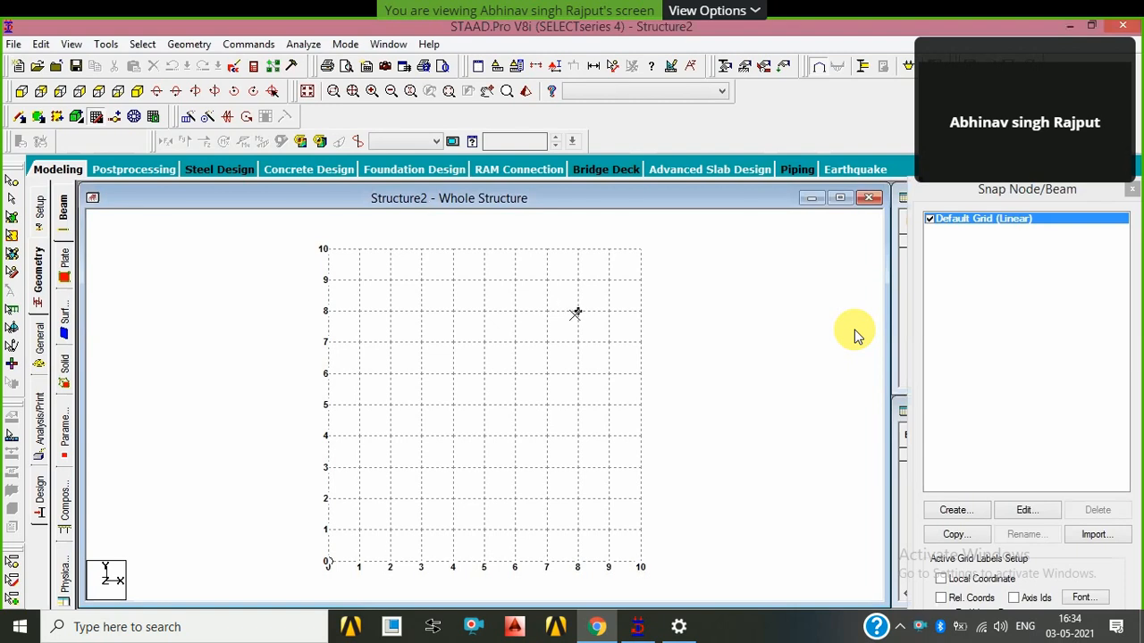
Edit the default linear grid in the X-Y plane to extend 18 lines along X and 18 along Y
click(1016, 514)
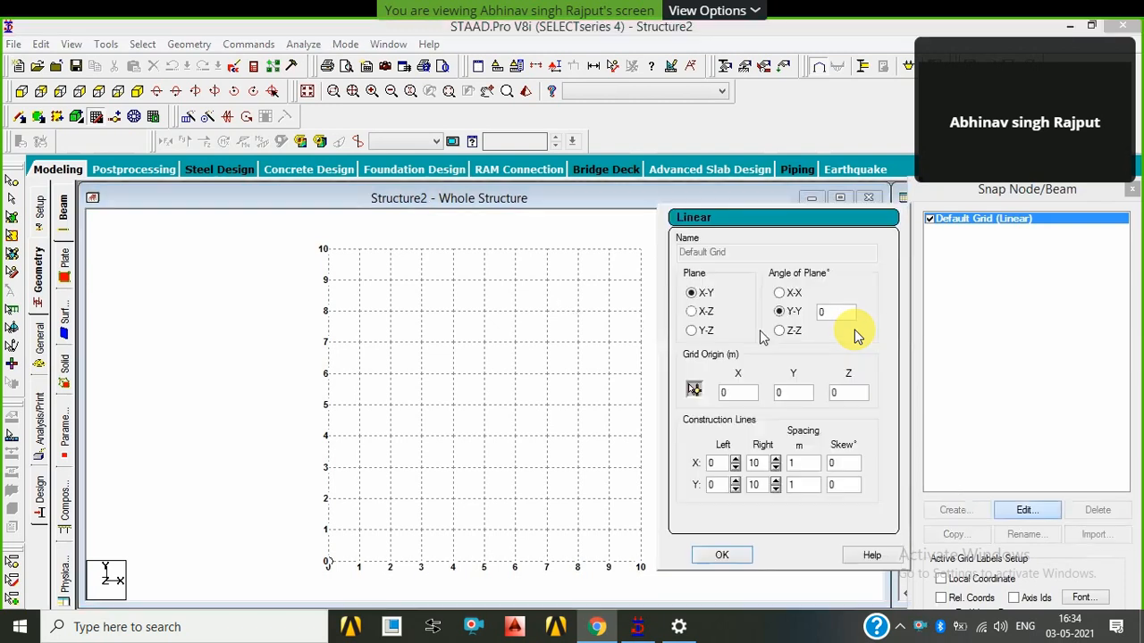
click(776, 461)
click(776, 461)
click(775, 461)
click(776, 461)
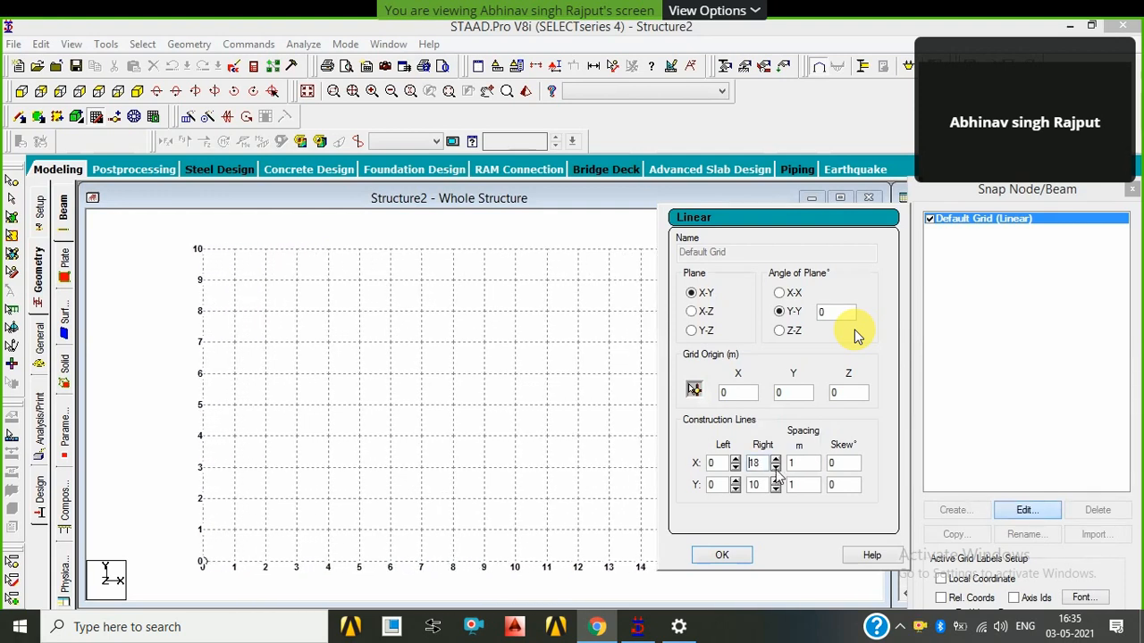
click(776, 481)
click(776, 480)
click(775, 480)
click(776, 481)
click(775, 481)
click(776, 481)
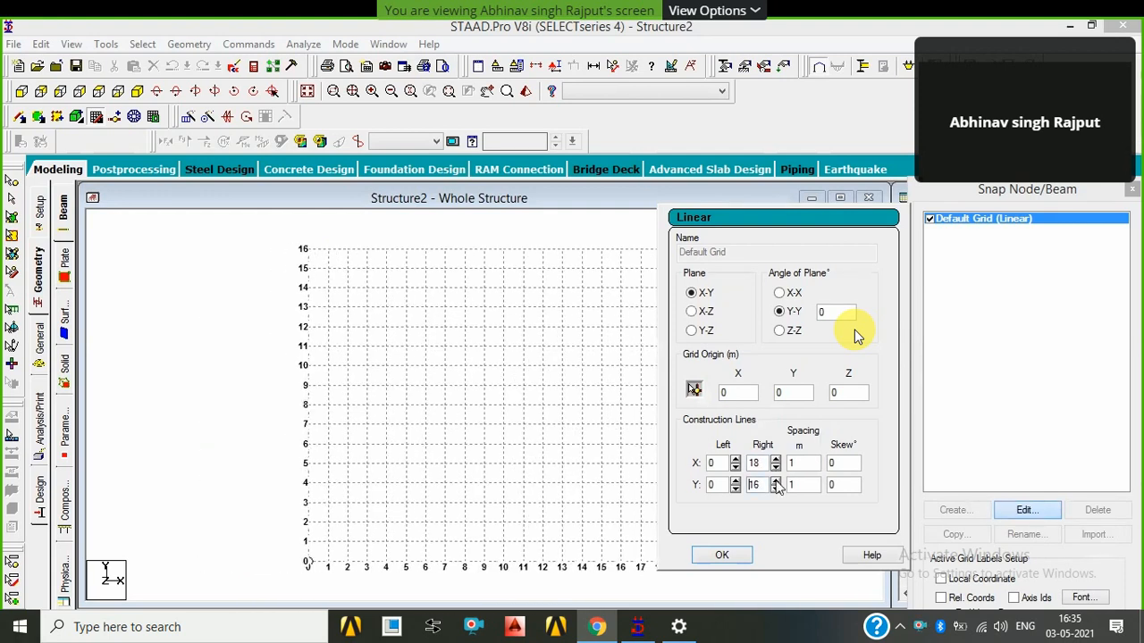
click(776, 480)
click(776, 481)
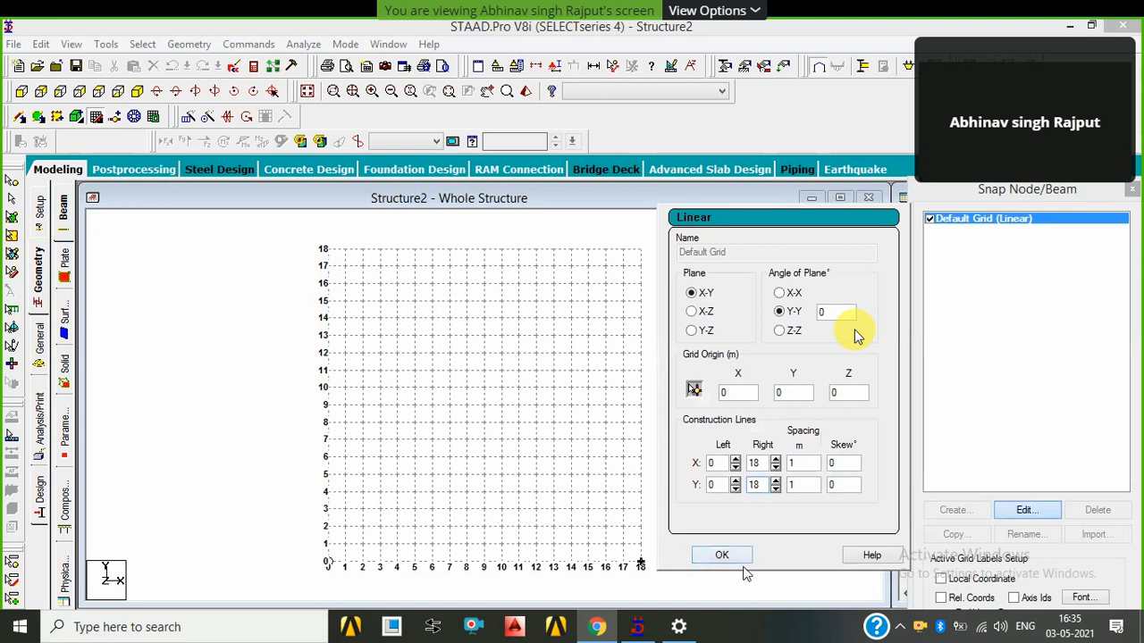
click(722, 556)
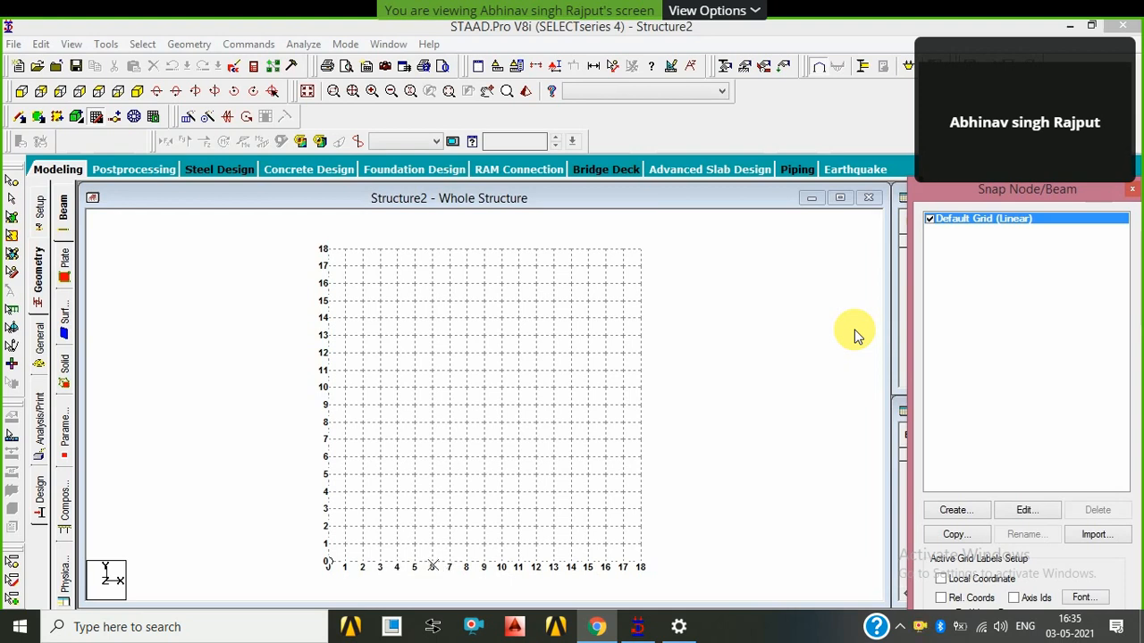
click(432, 563)
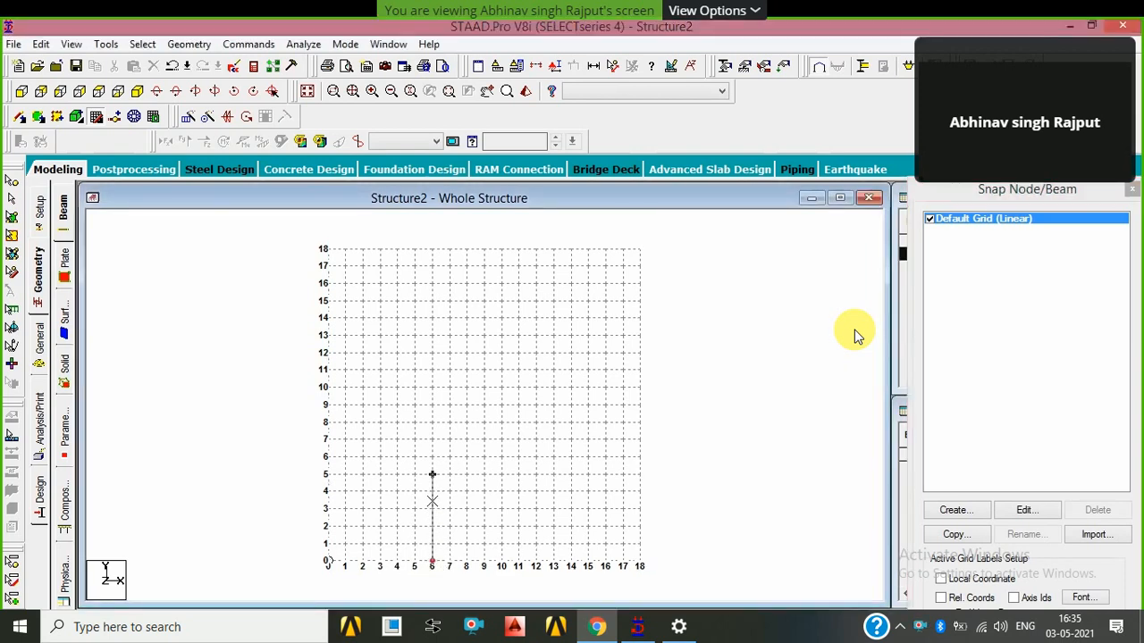
click(433, 456)
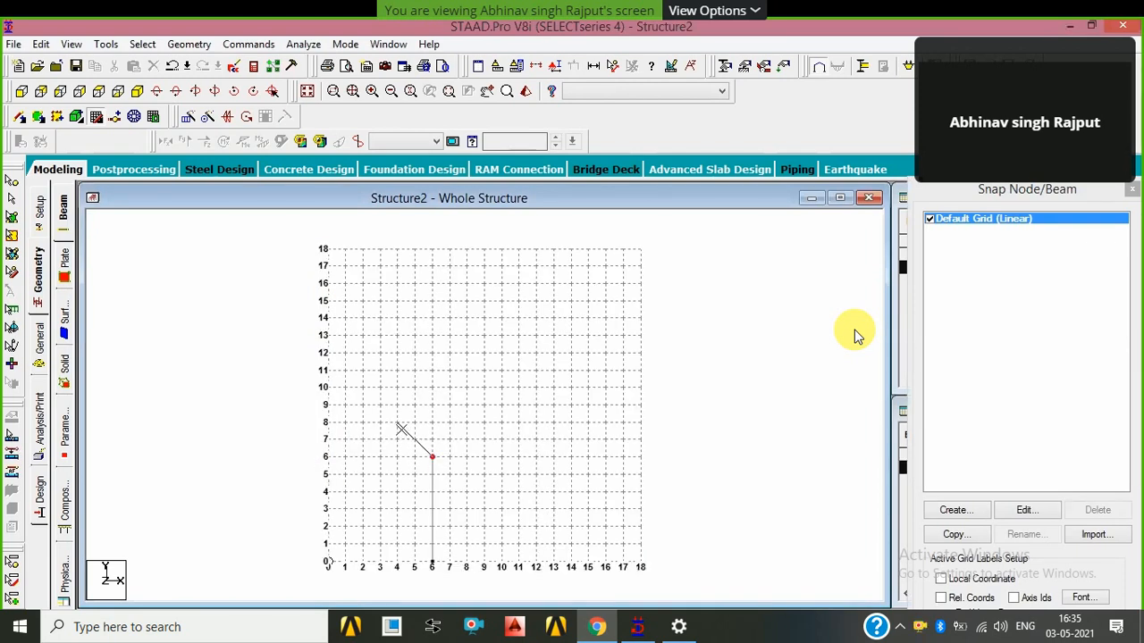
key(ctrl+z)
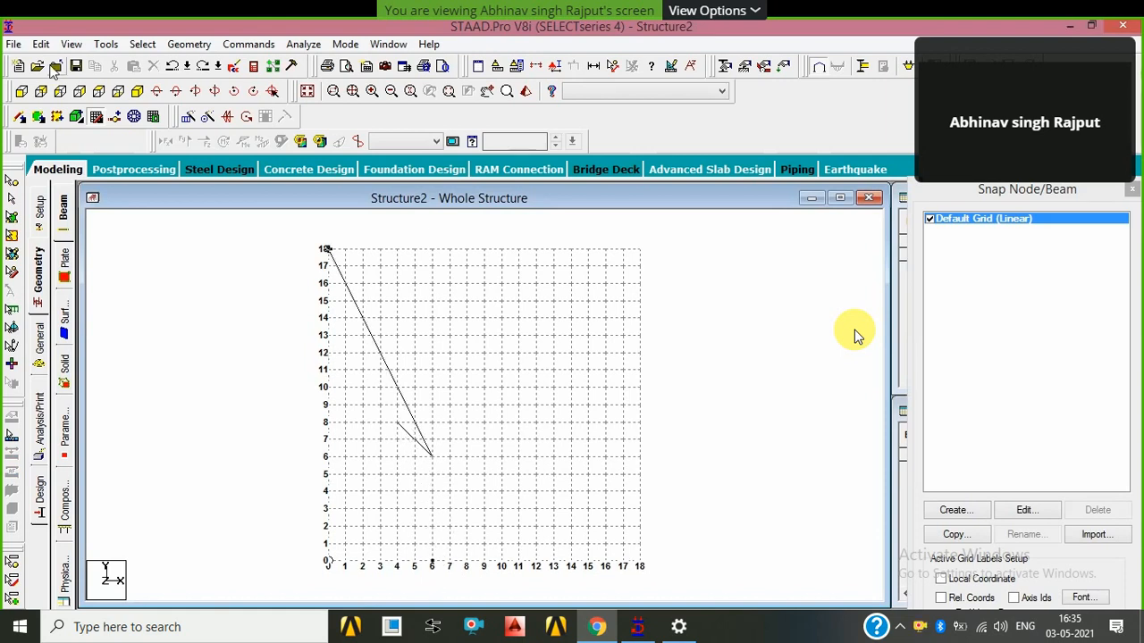
click(95, 117)
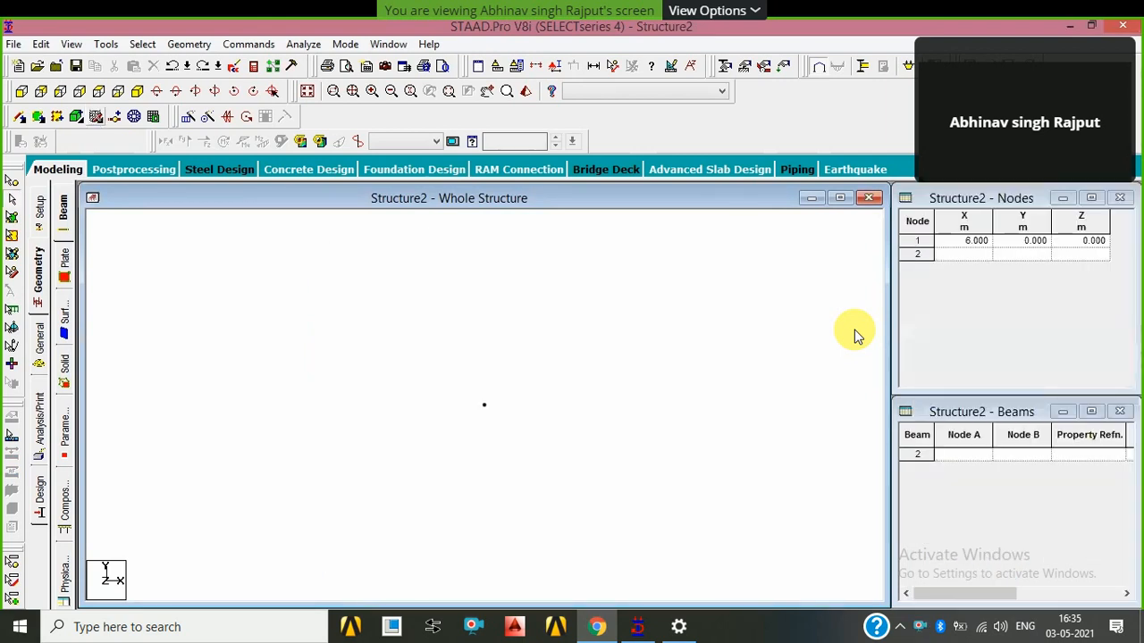
click(95, 117)
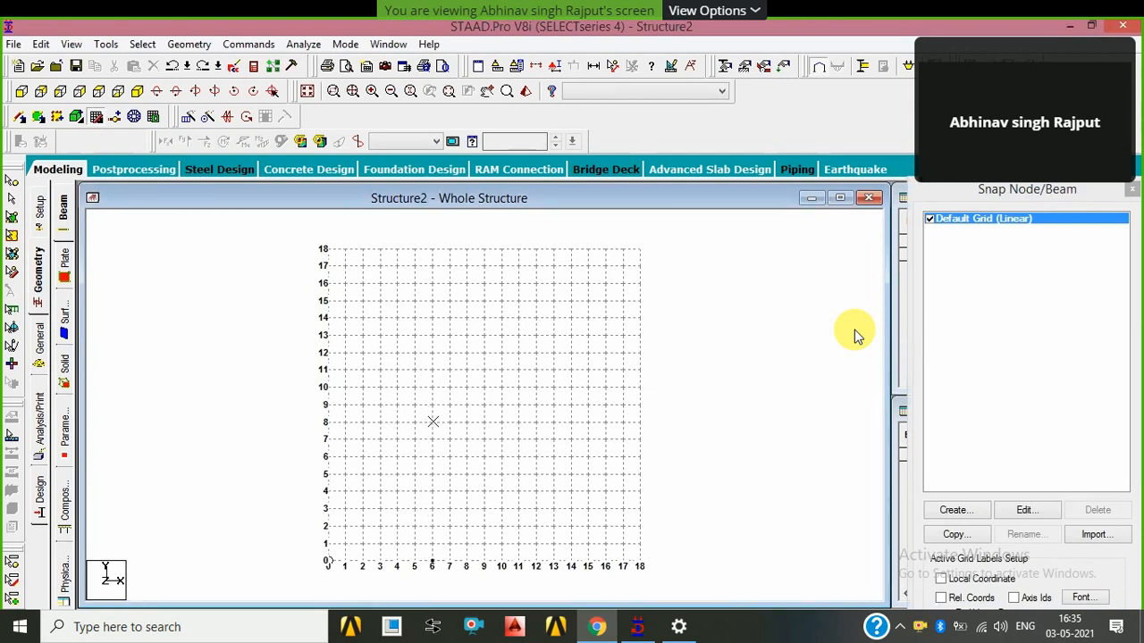
click(432, 422)
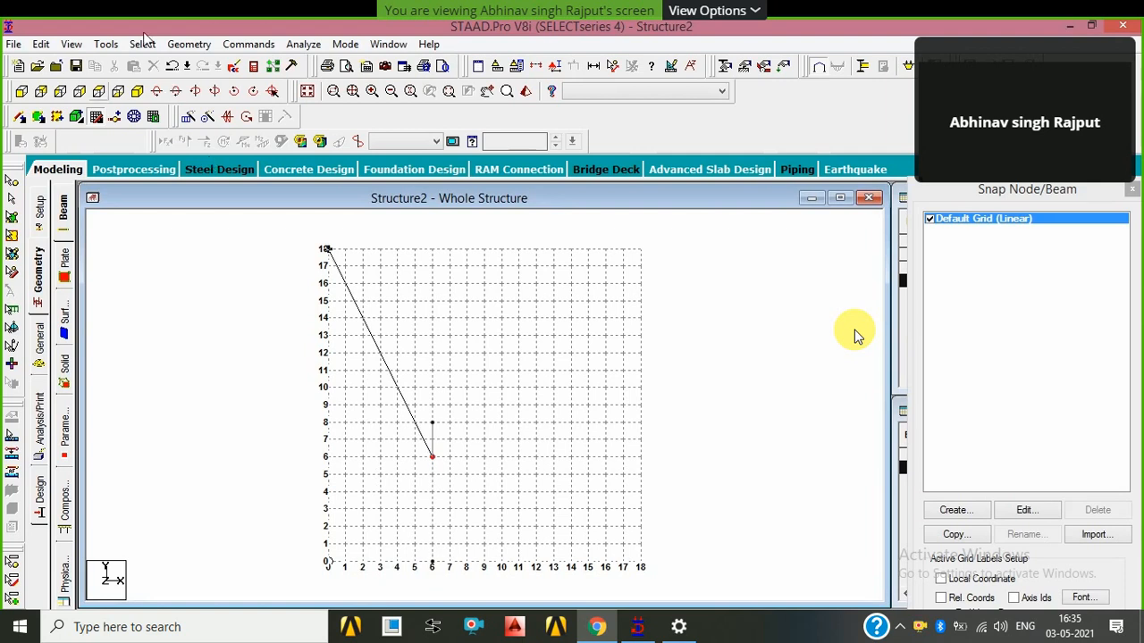
click(96, 117)
key(ctrl+z)
key(ctrl+z)
key(ctrl+z)
key(ctrl+z)
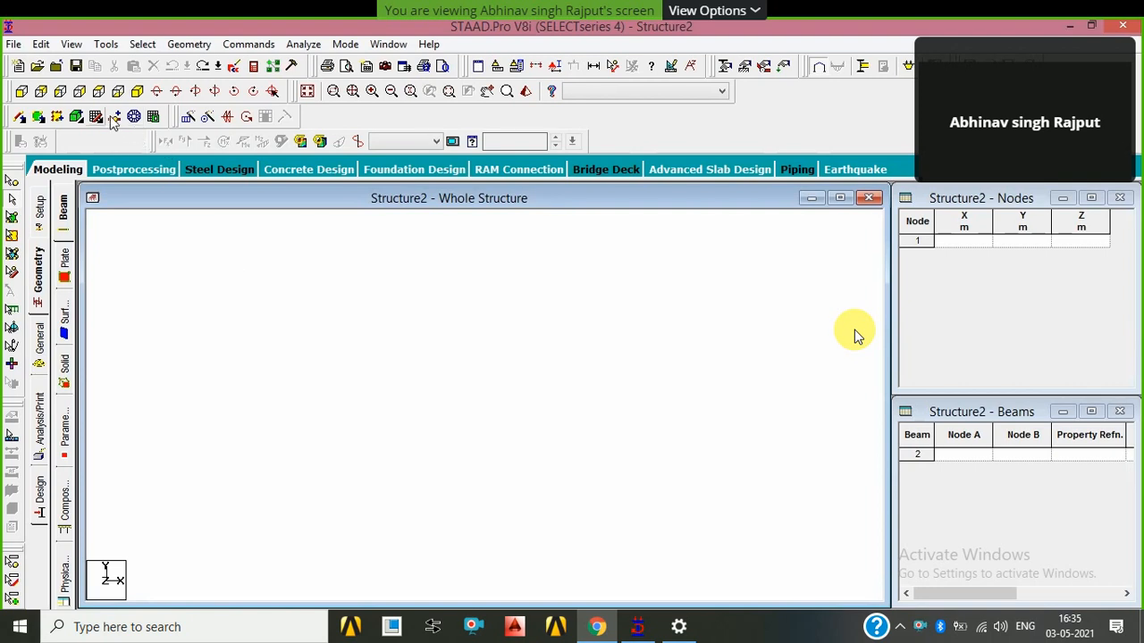
Draw connected beams on the snap grid from (6, 0) through (6, 8), (4, 10) and (4, 13) to (6, 15)
click(96, 117)
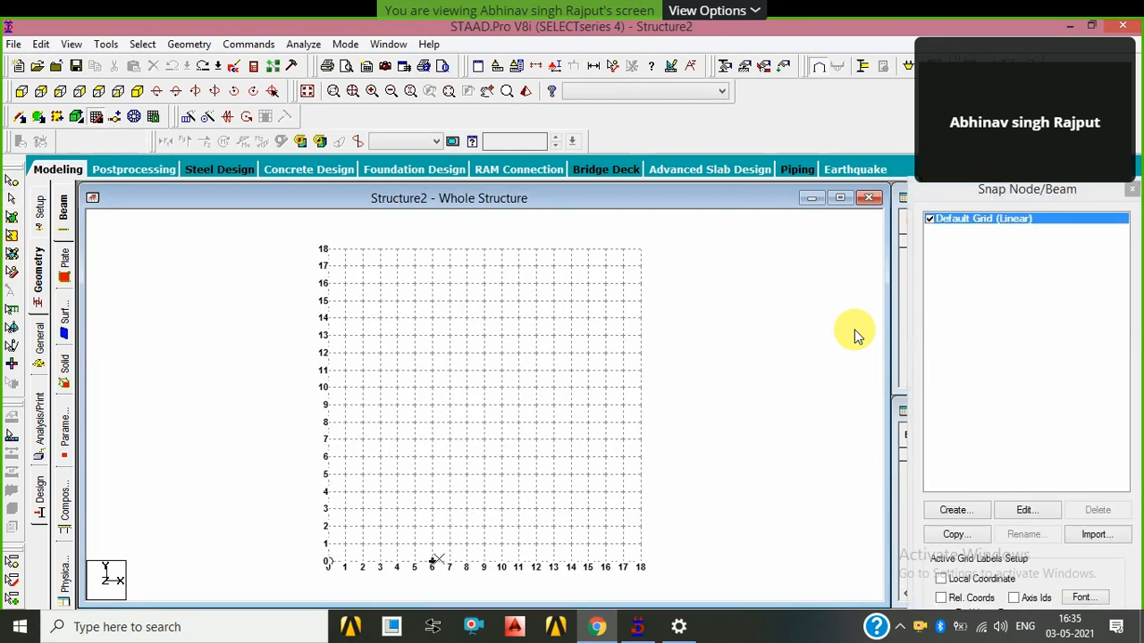
click(433, 563)
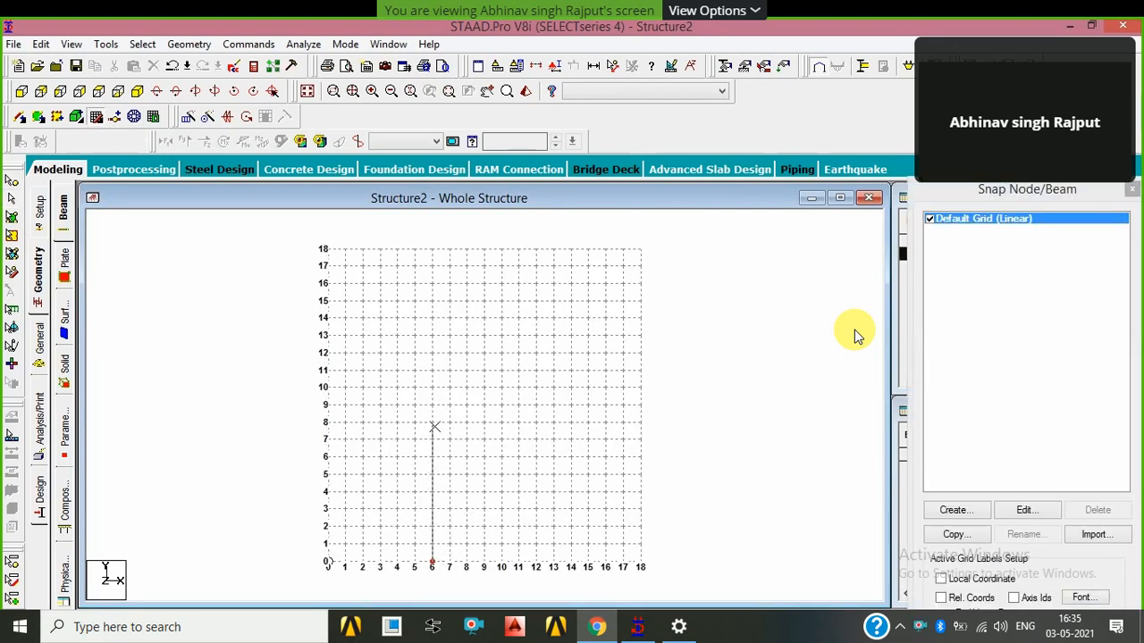
click(433, 423)
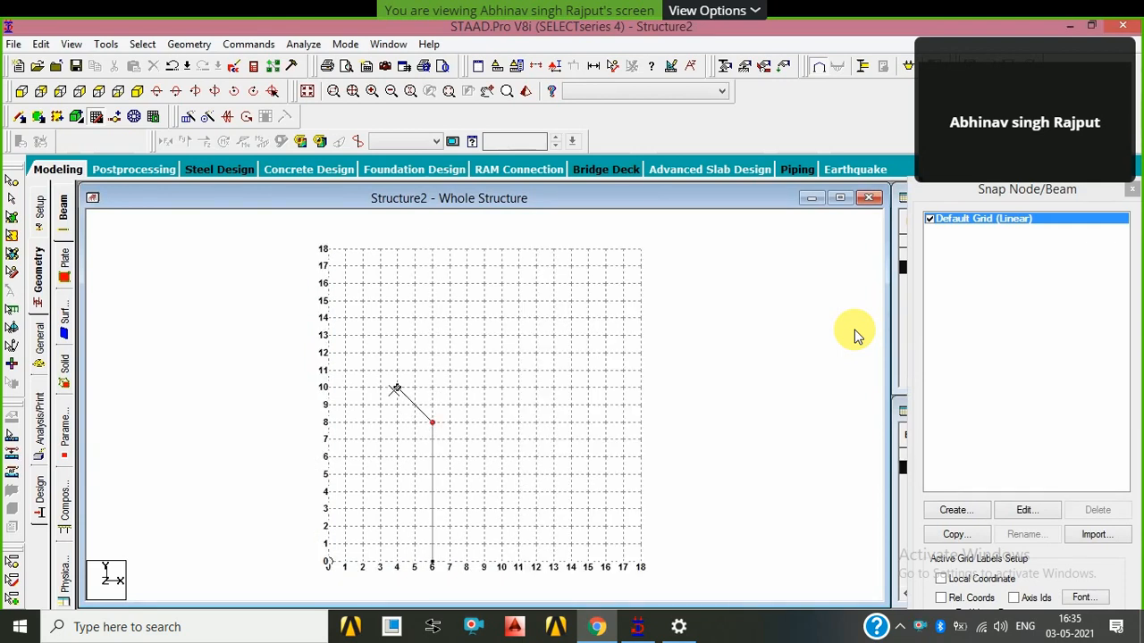
click(397, 387)
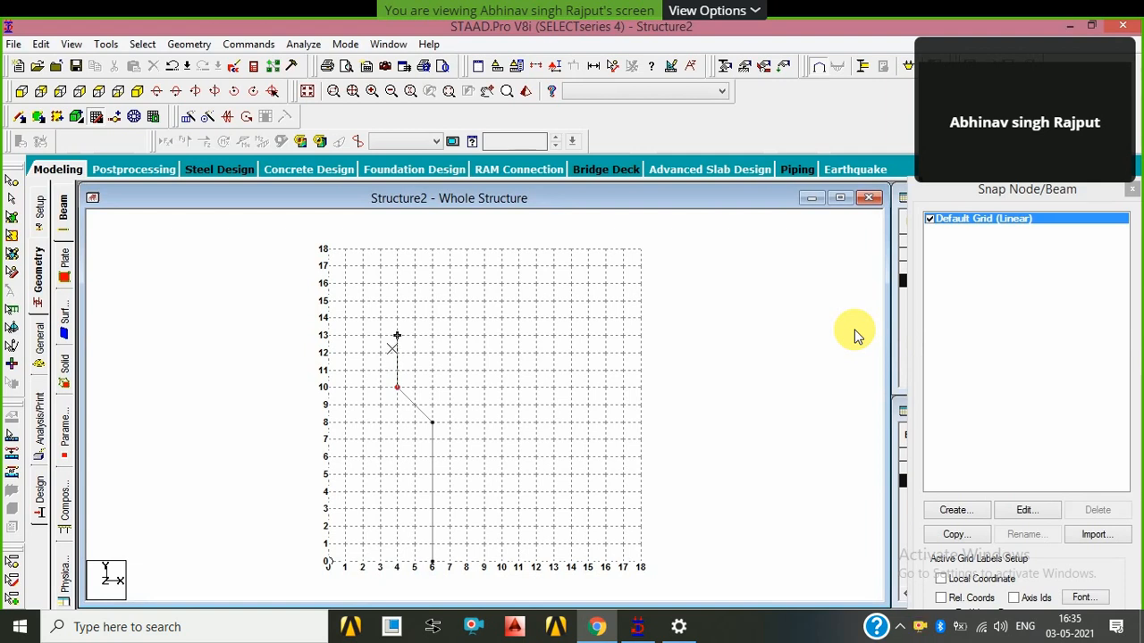
click(396, 335)
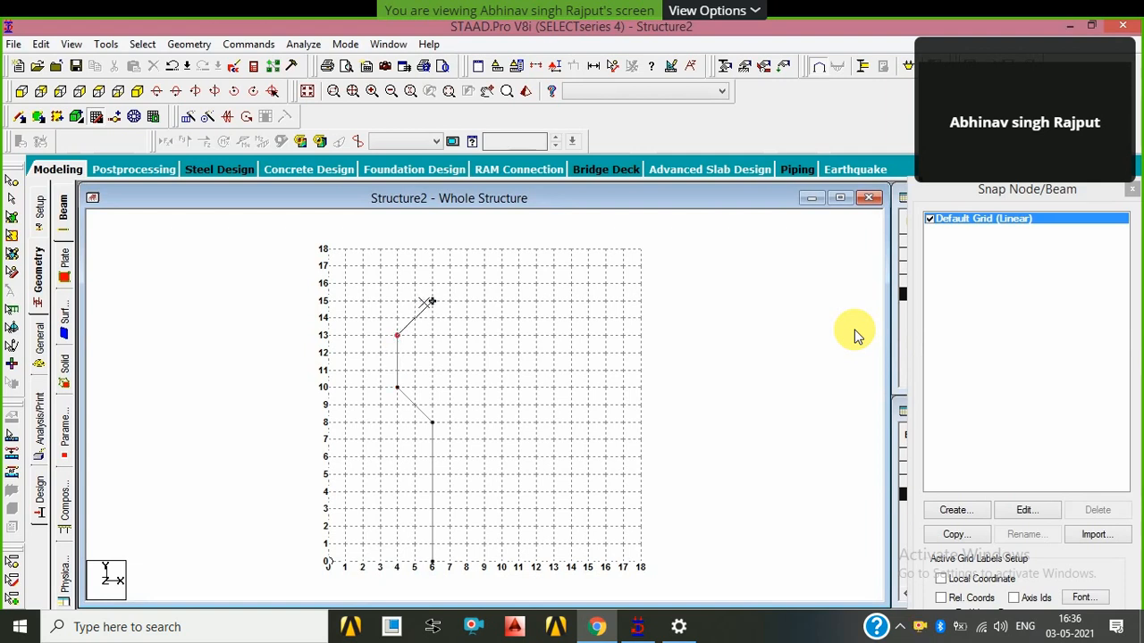
click(432, 301)
Try a horizontal beam from (6, 15) to (9, 15), undo it and show the snap grid again
click(482, 302)
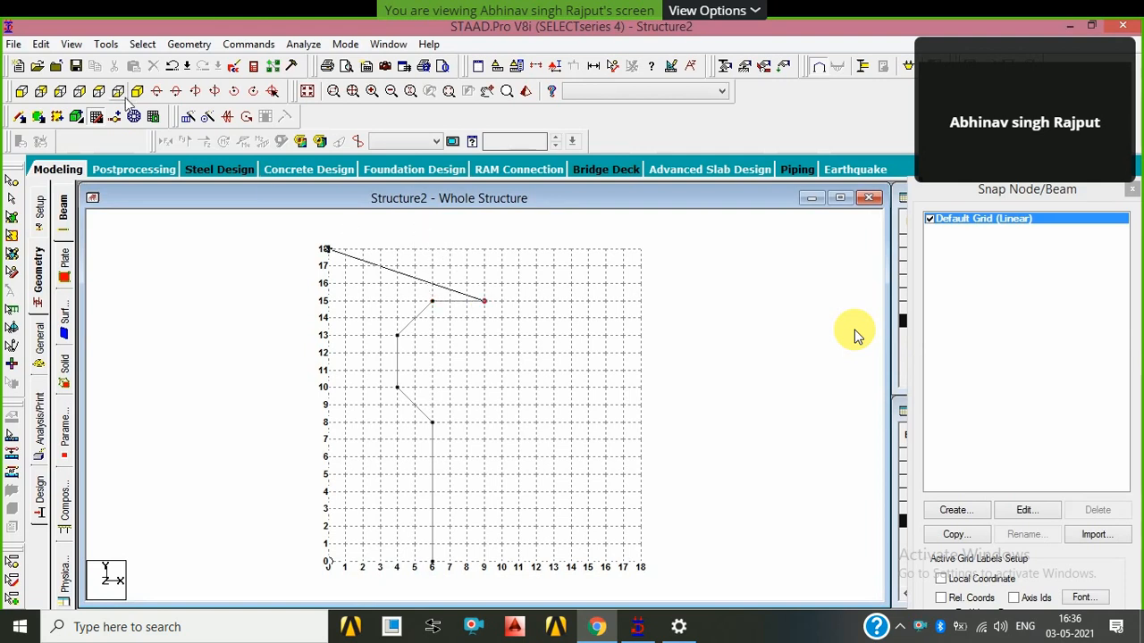
click(98, 117)
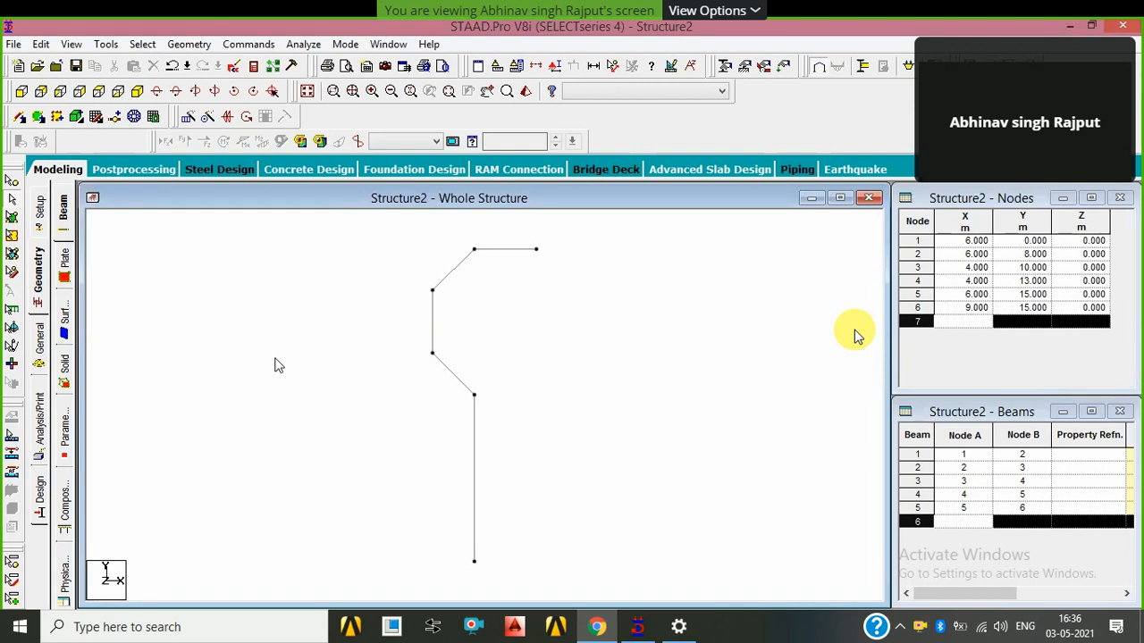
key(ctrl+z)
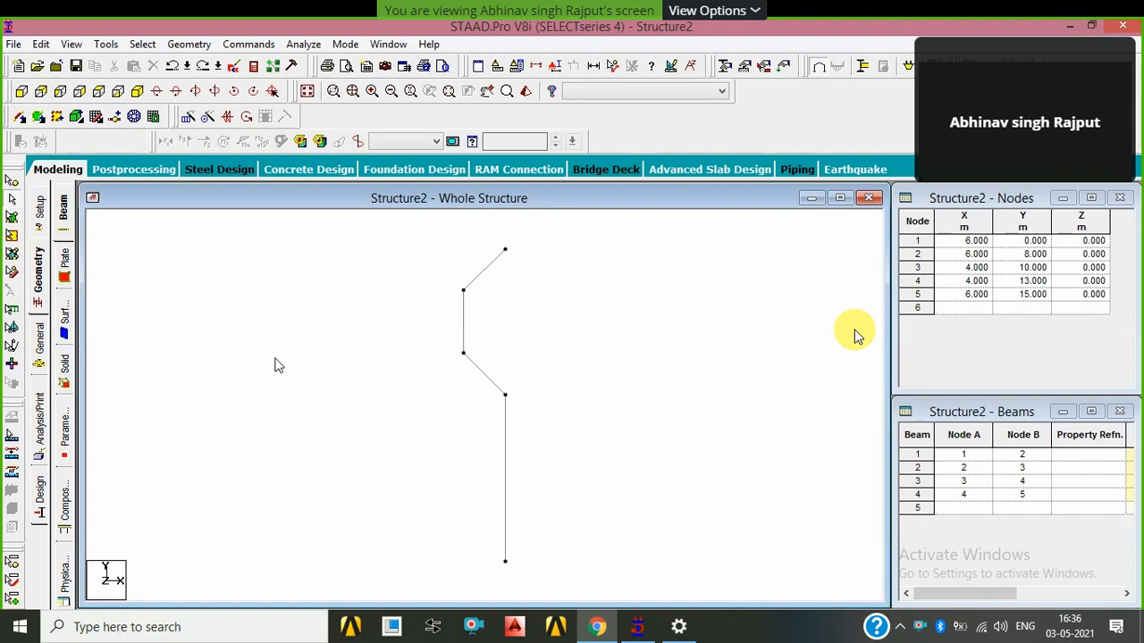
click(97, 118)
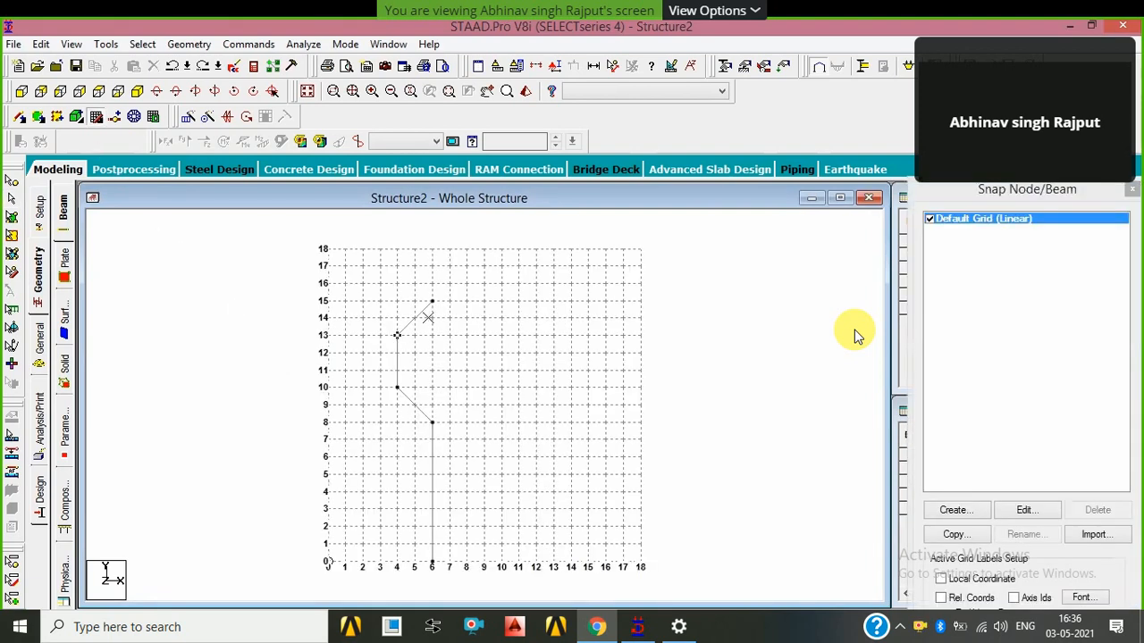
Draw a horizontal beam from (6, 15) to (10, 15) on the snap grid and close the grid
click(433, 301)
click(501, 301)
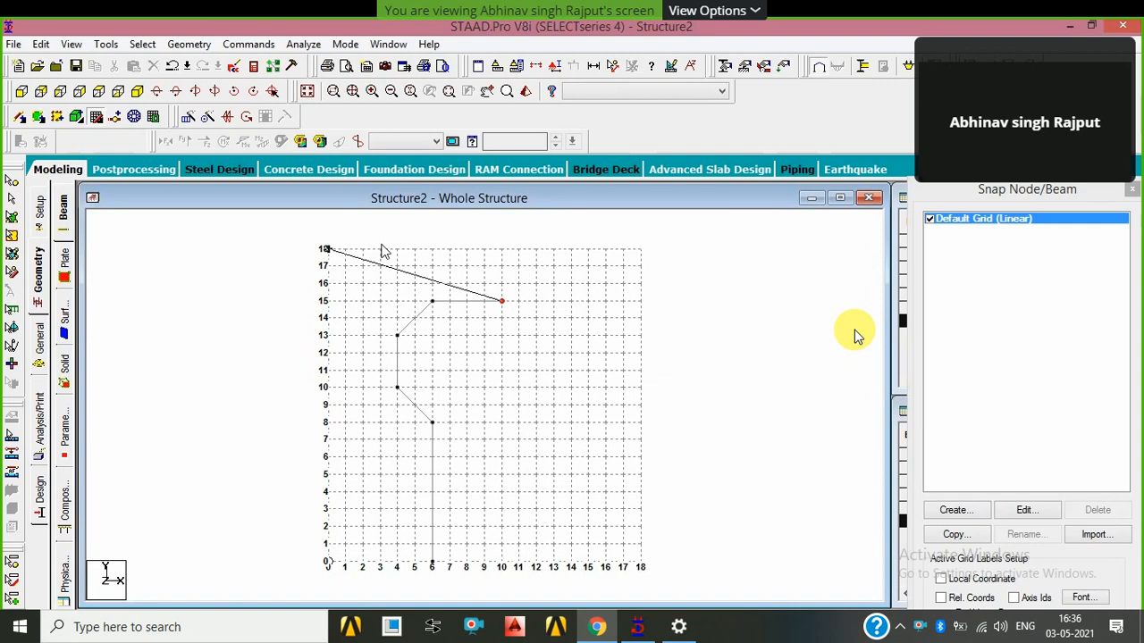
click(98, 116)
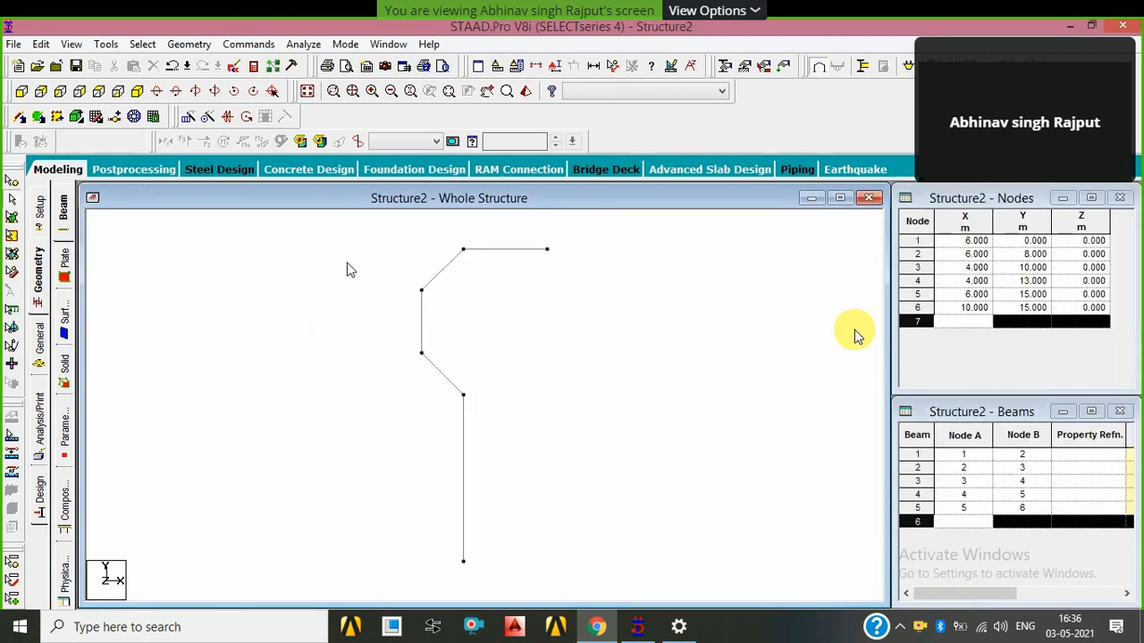
Circularly repeat all five beams 360 degrees about the Y axis through the node at (10, 15), using 8 steps with Link Steps enabled
drag(370, 230, 644, 595)
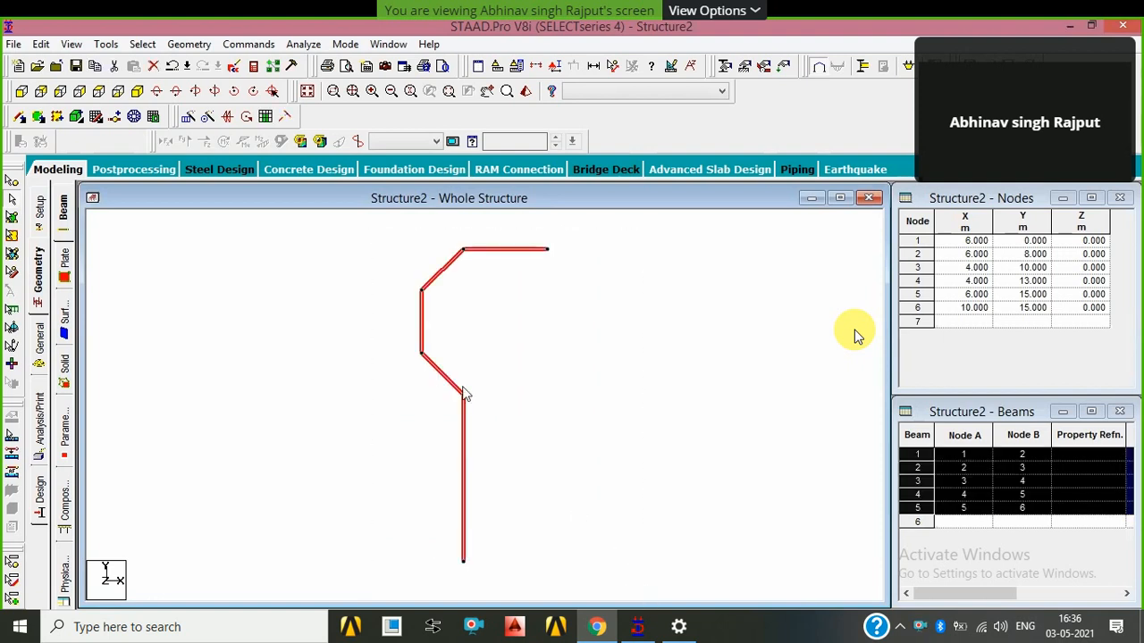
click(206, 117)
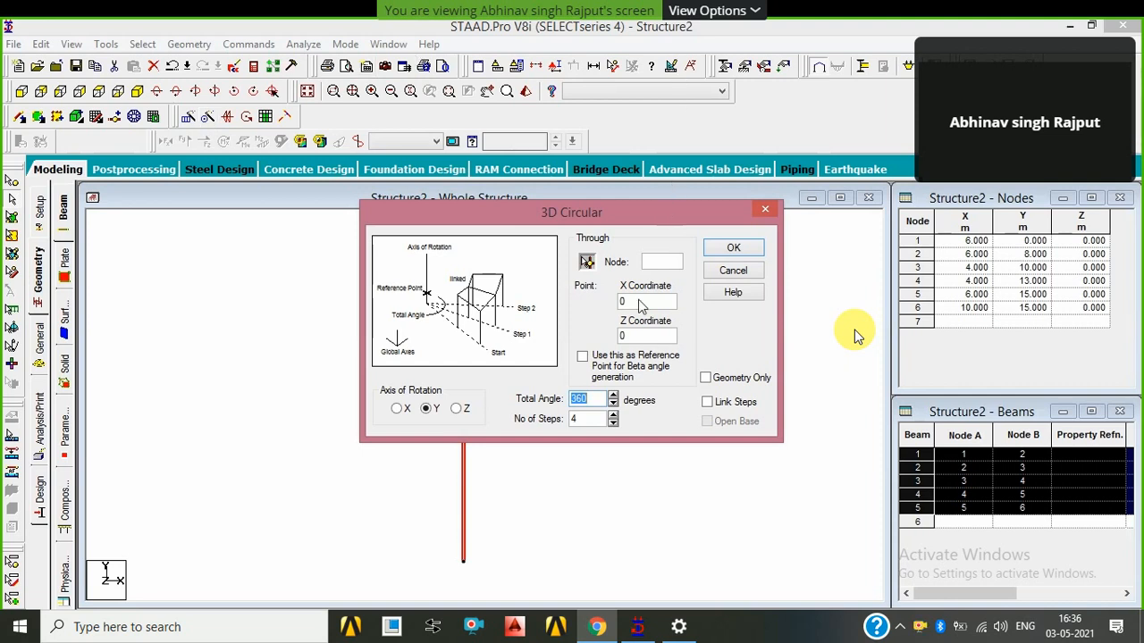
click(613, 415)
click(613, 414)
click(613, 415)
click(613, 415)
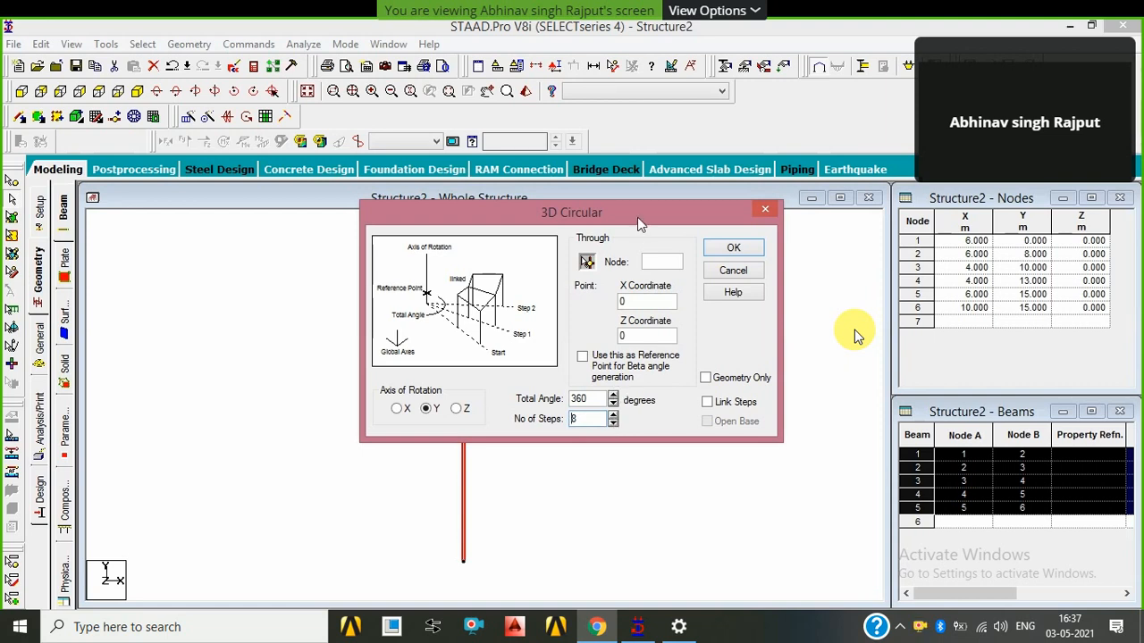
drag(641, 211, 647, 335)
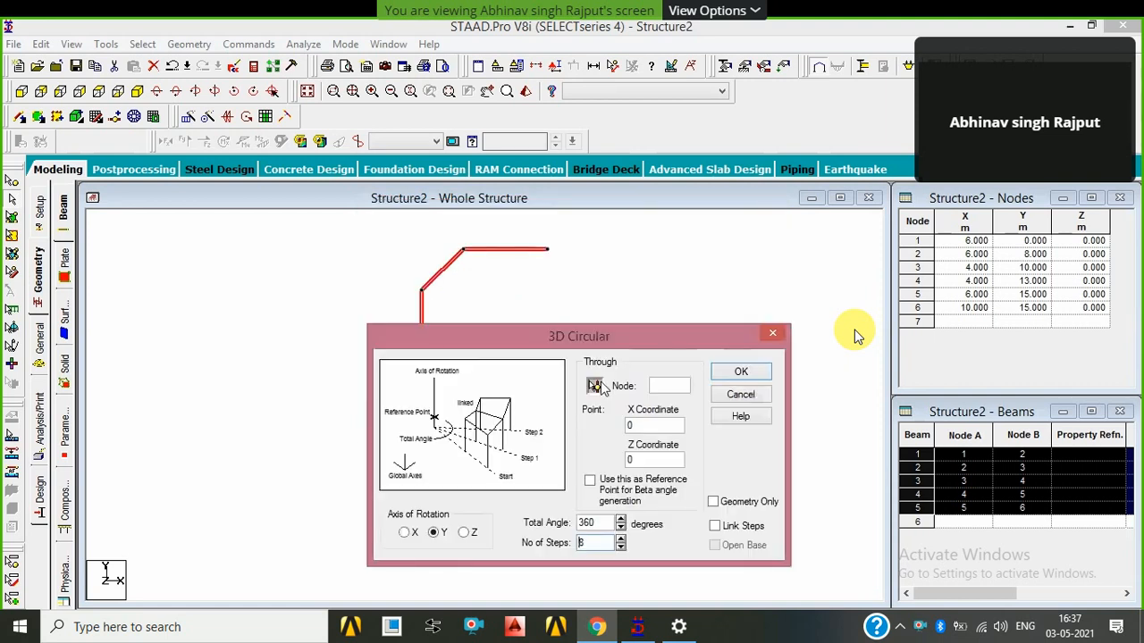
click(549, 250)
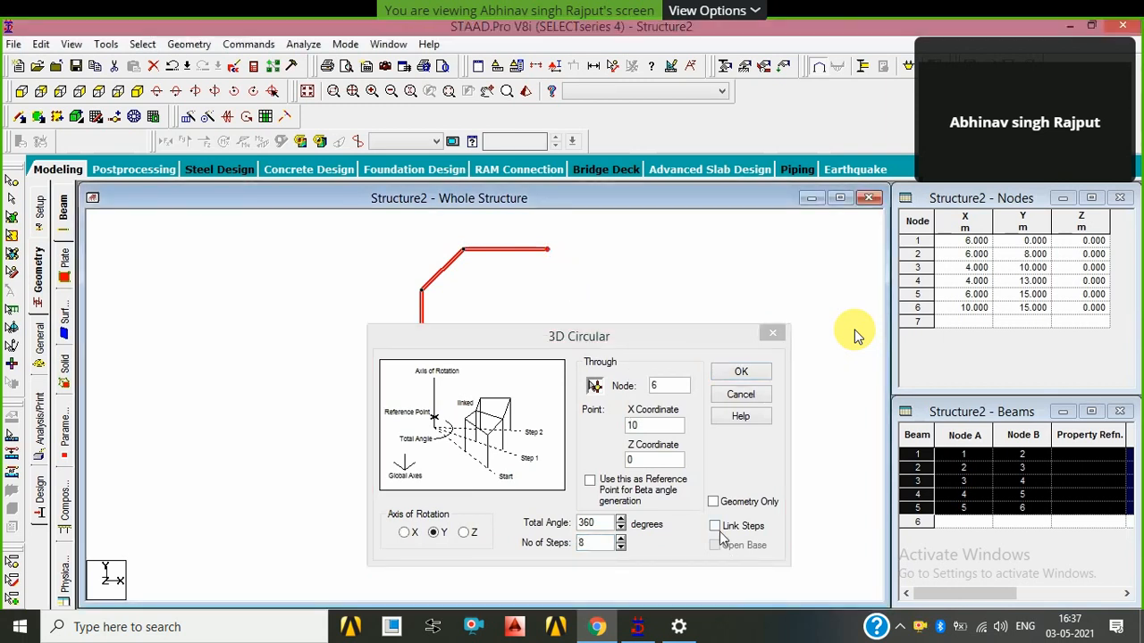
click(720, 531)
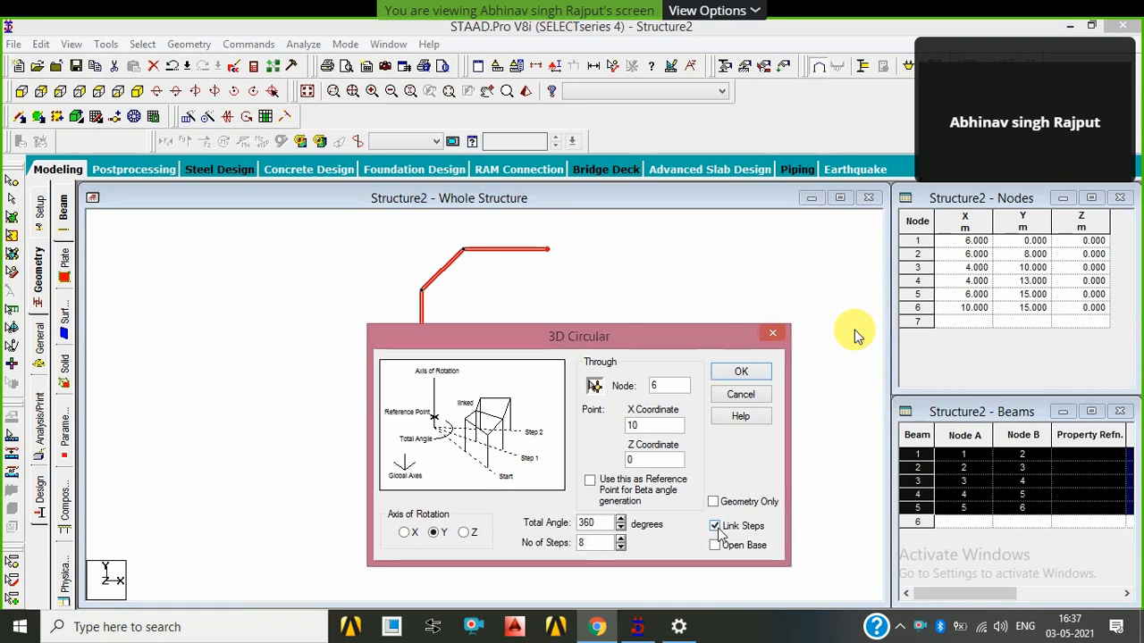
click(758, 373)
click(303, 346)
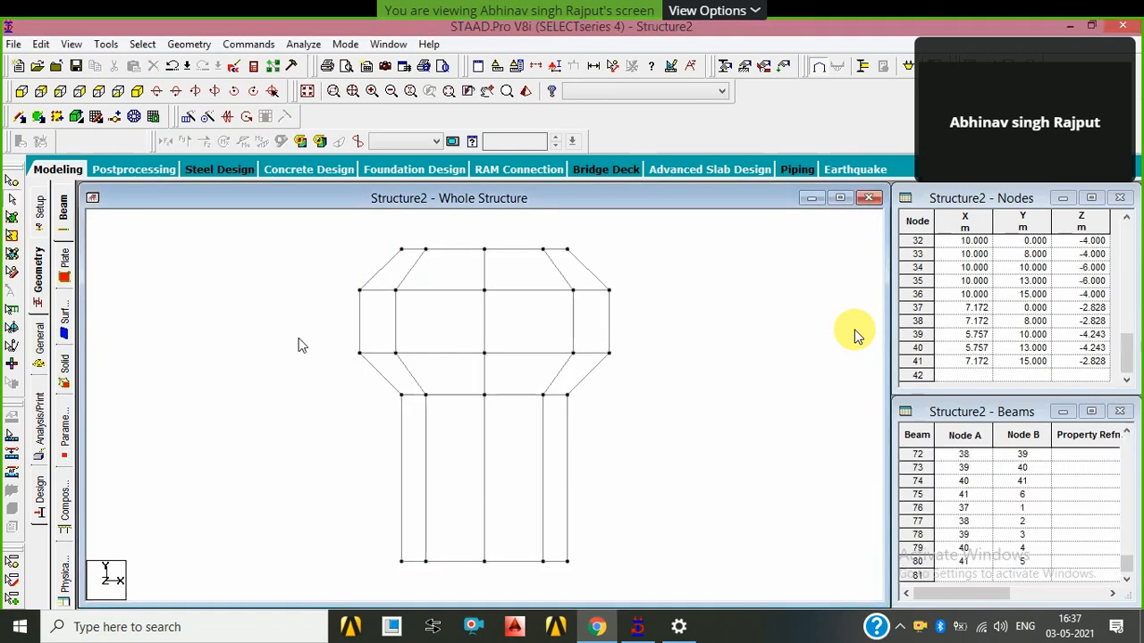
Inspect the circular frame in isometric, top and 3D rendered views, ending in the isometric view
click(137, 90)
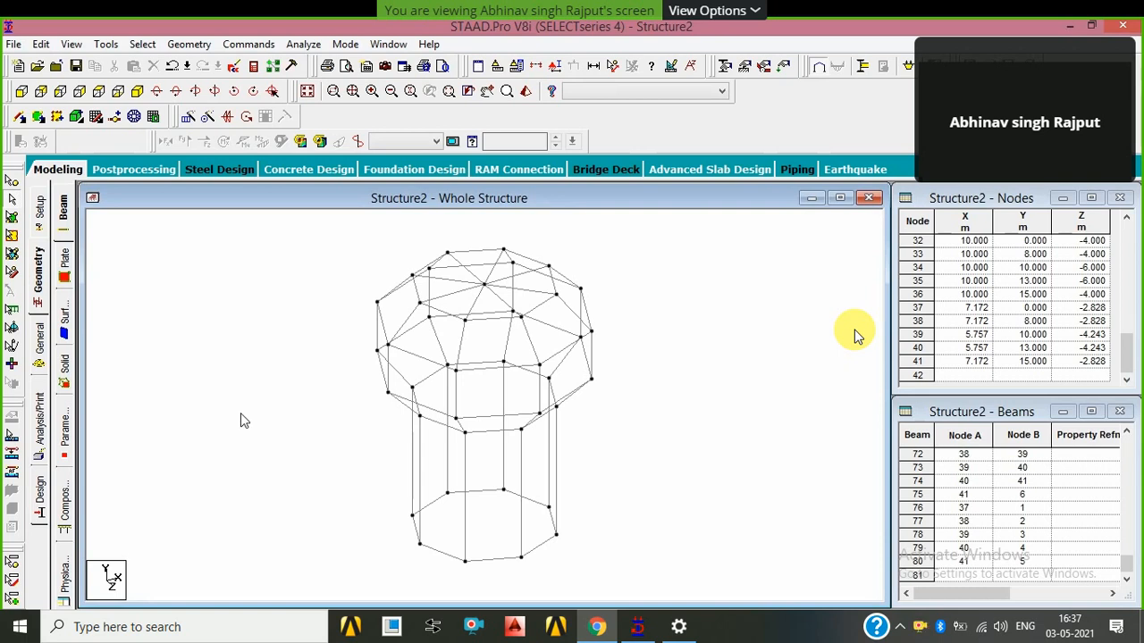
click(98, 90)
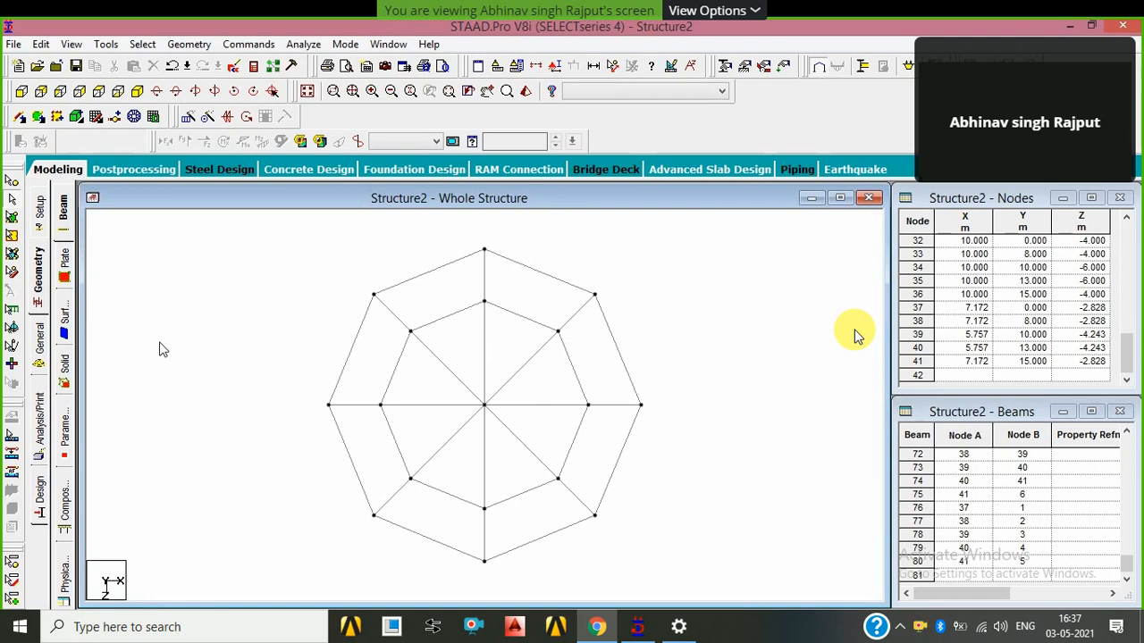
click(526, 93)
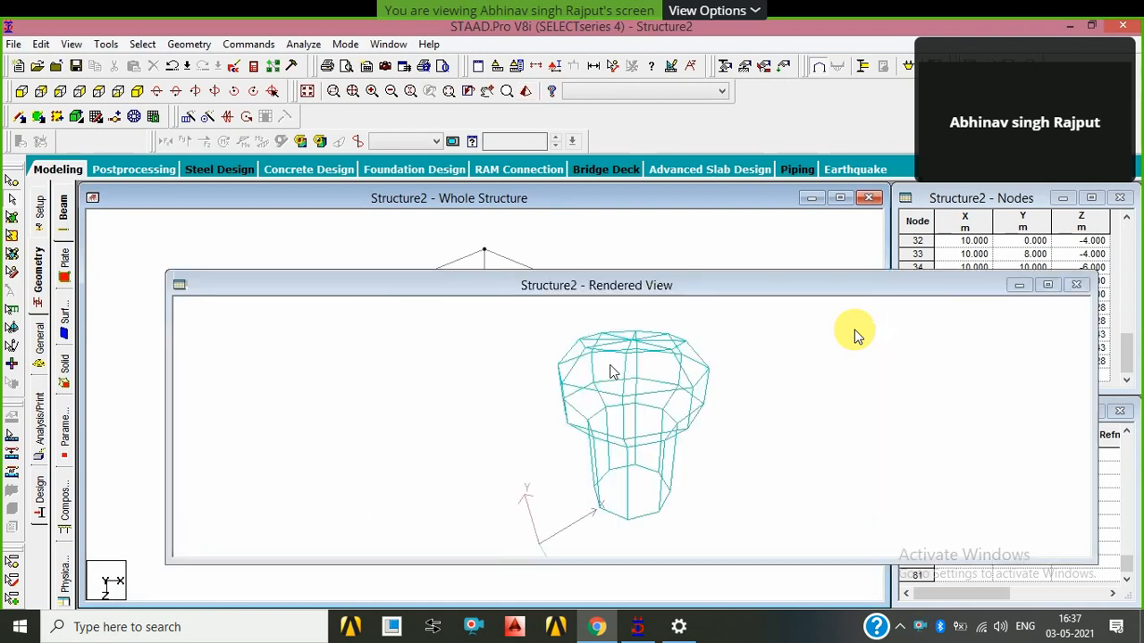
mouse_move(604, 375)
mouse_down()
mouse_move(587, 418)
mouse_move(613, 408)
mouse_move(602, 378)
mouse_up()
click(1076, 285)
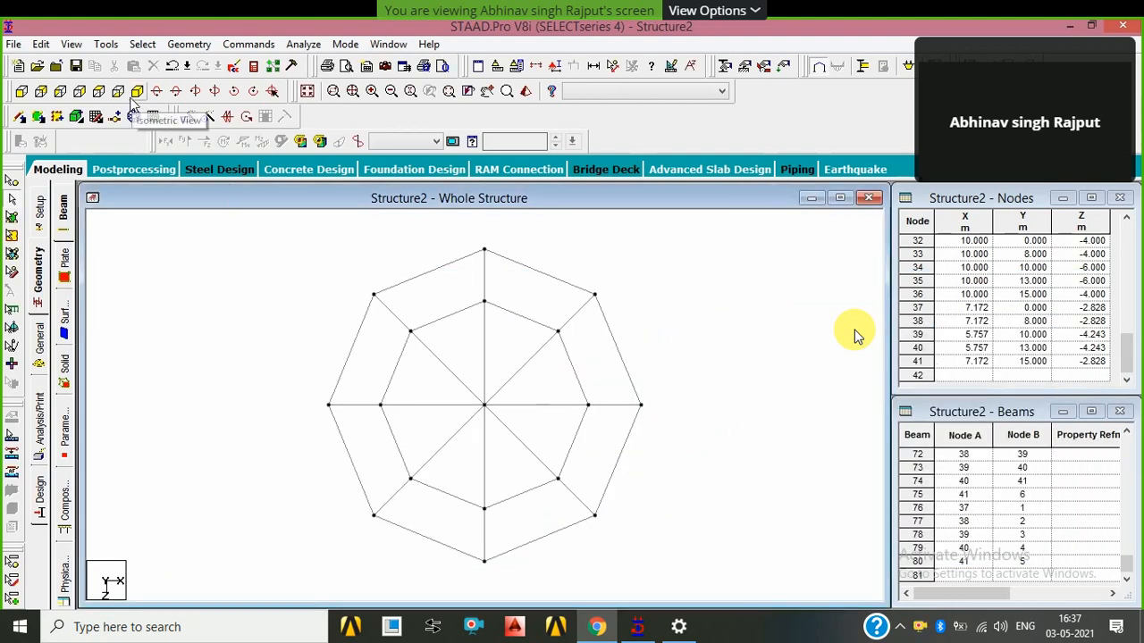
click(137, 91)
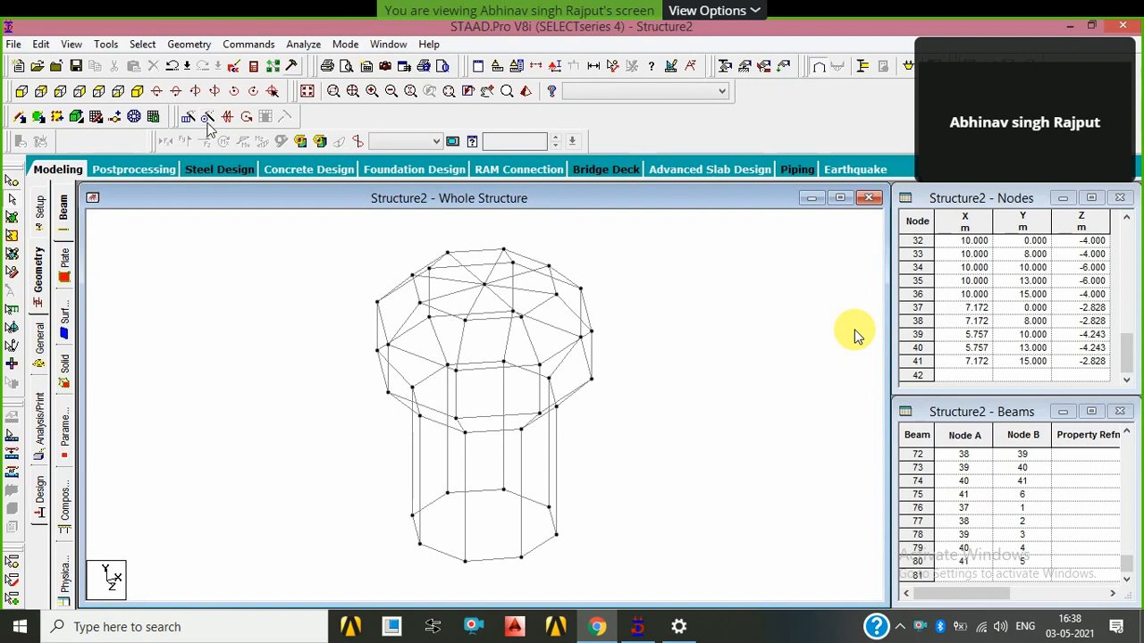
Review the first node coordinates in the node table and the frame's front and isometric views, declining the auto save
click(1126, 239)
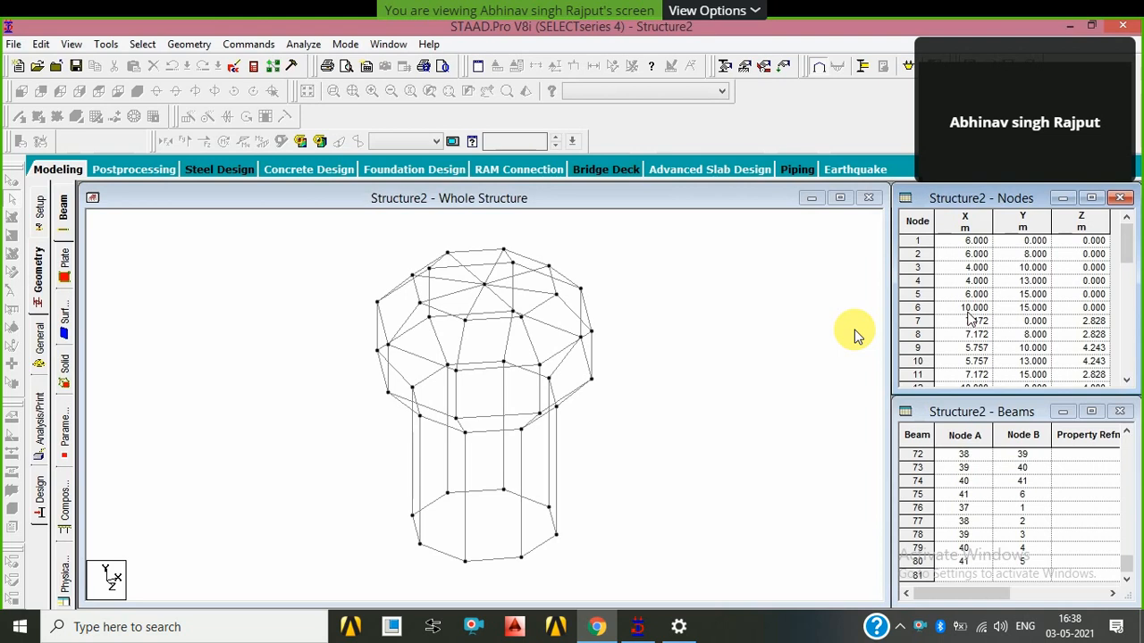
click(293, 333)
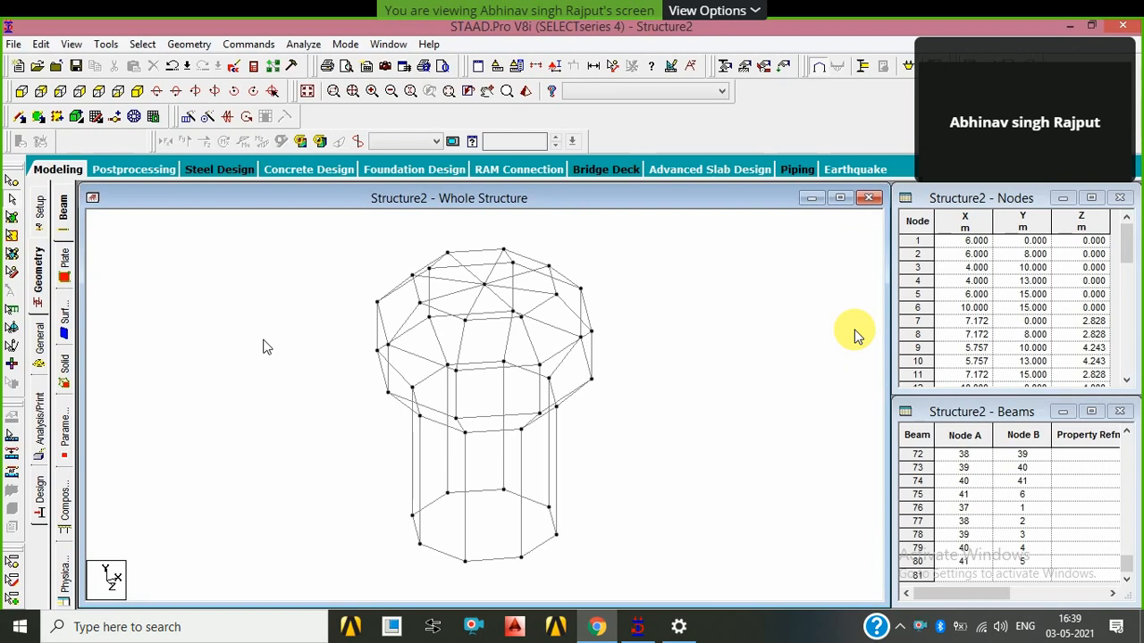
click(21, 91)
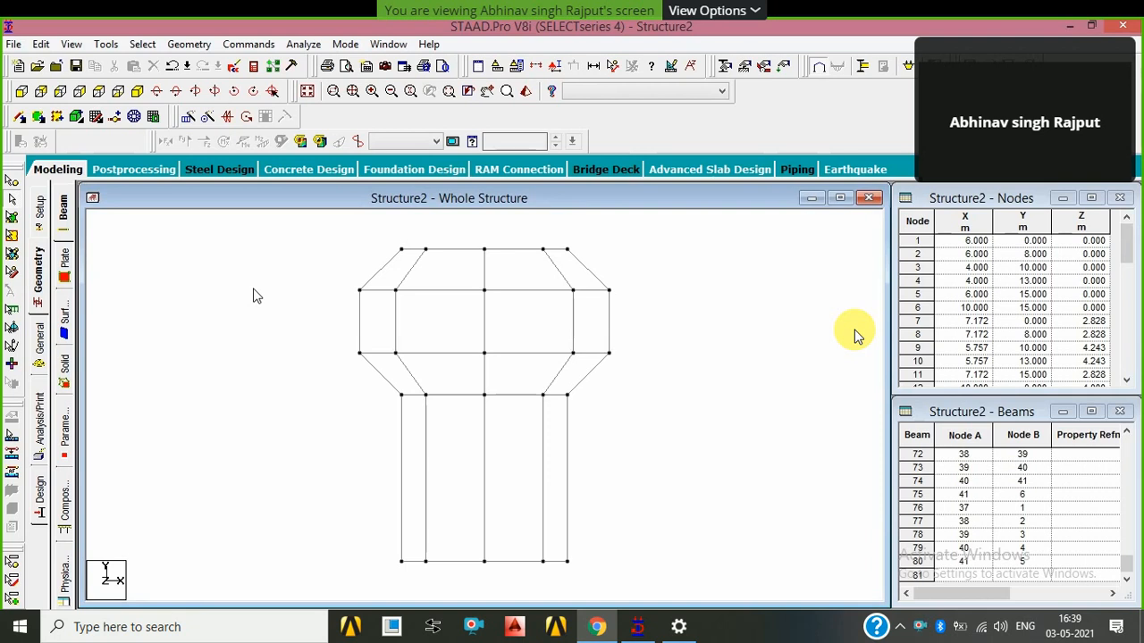
click(137, 91)
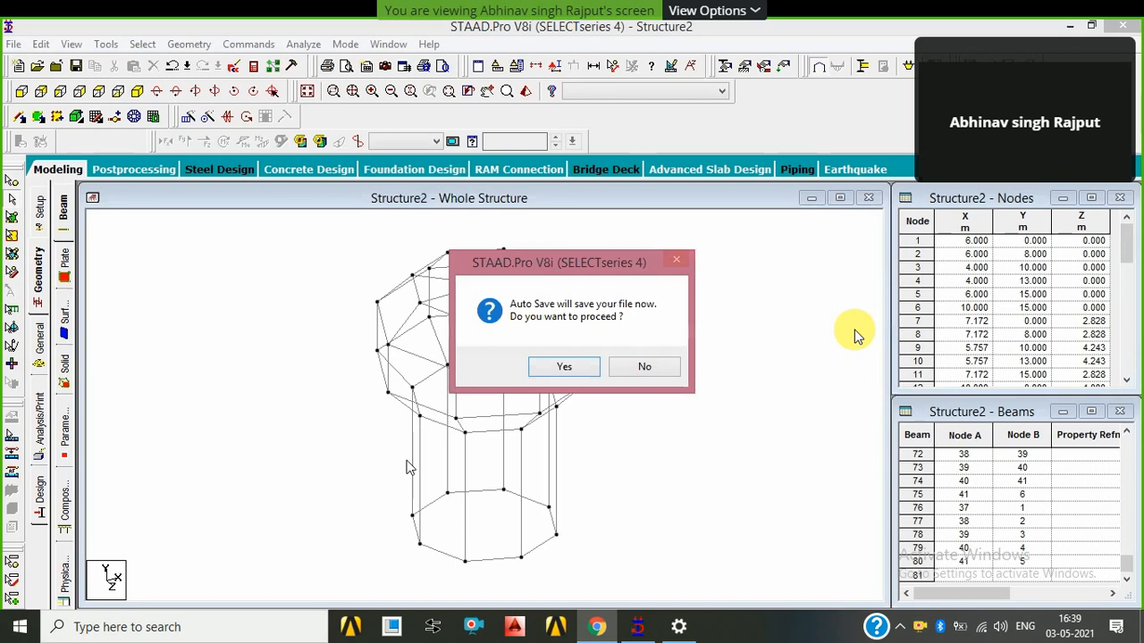
click(646, 368)
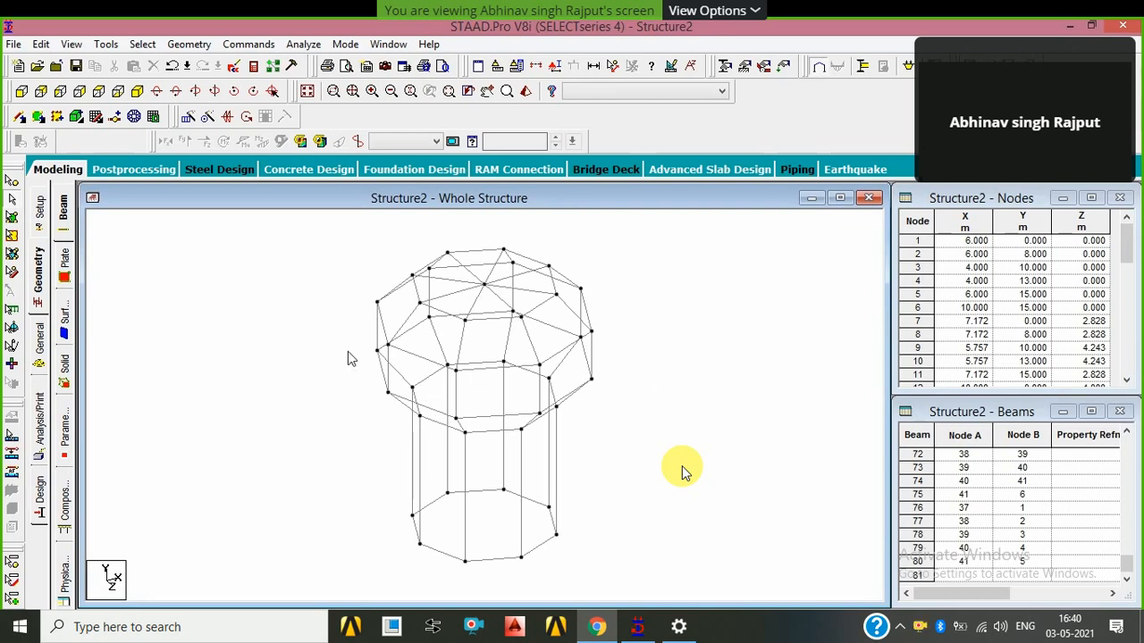
Isolate the ring of beams at the 8 m level from the front view, and show the whole structure in isometric again
click(23, 92)
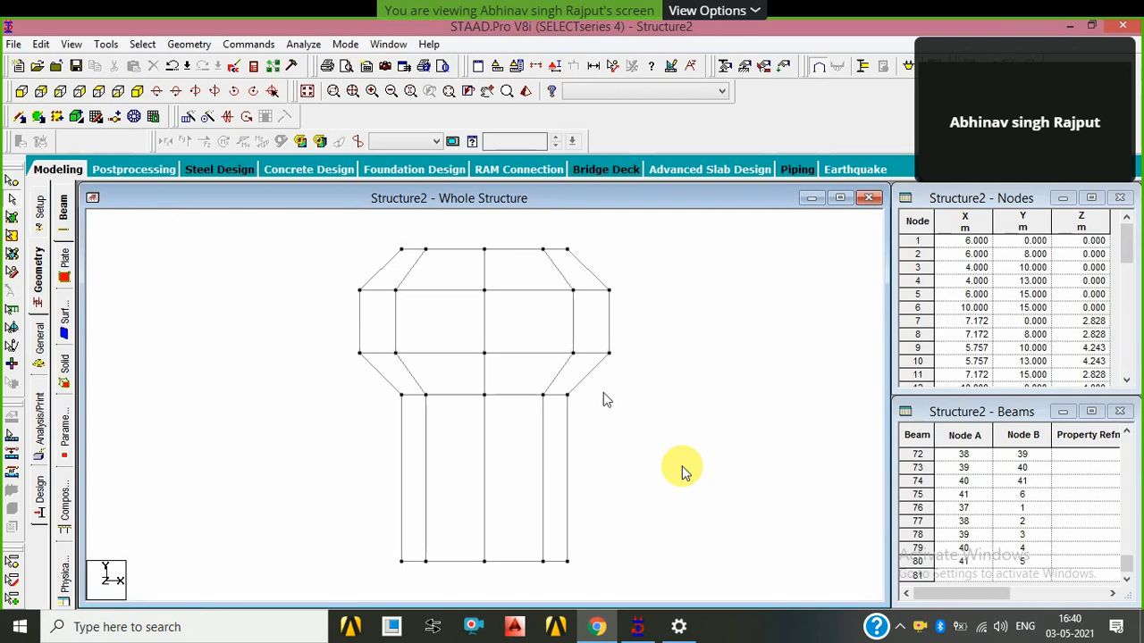
drag(587, 426, 363, 382)
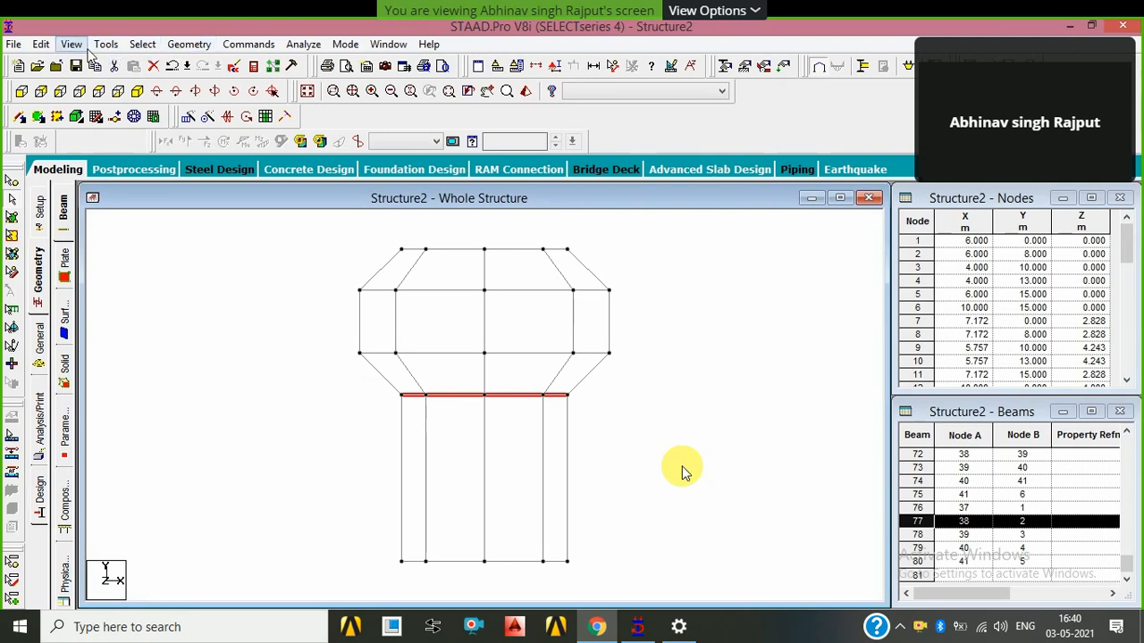
click(87, 49)
click(106, 101)
click(185, 312)
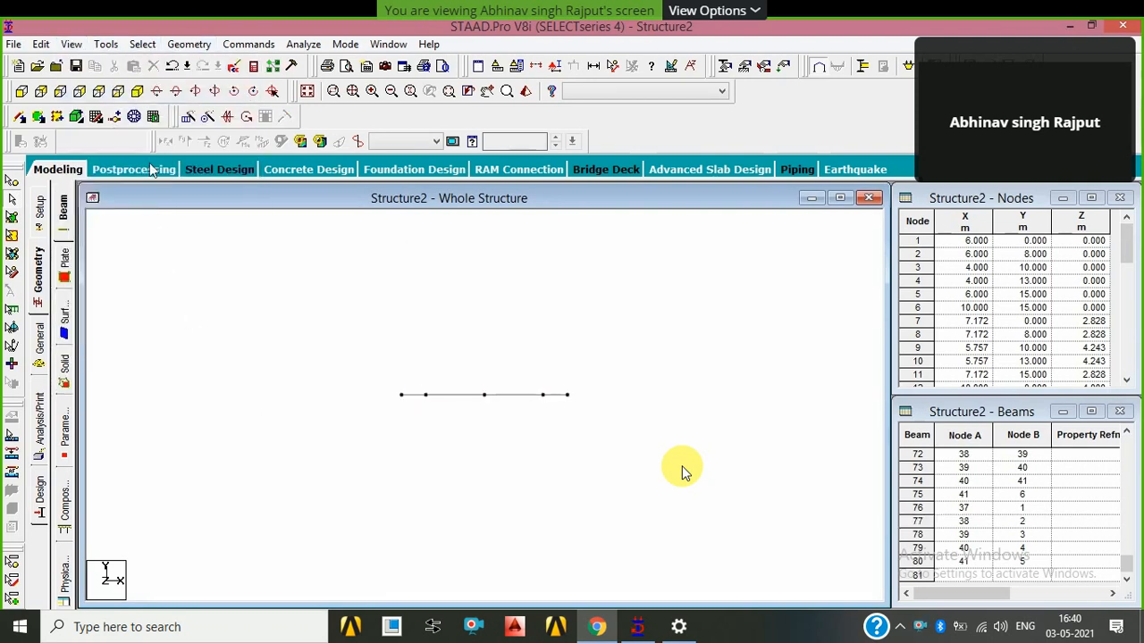
click(137, 90)
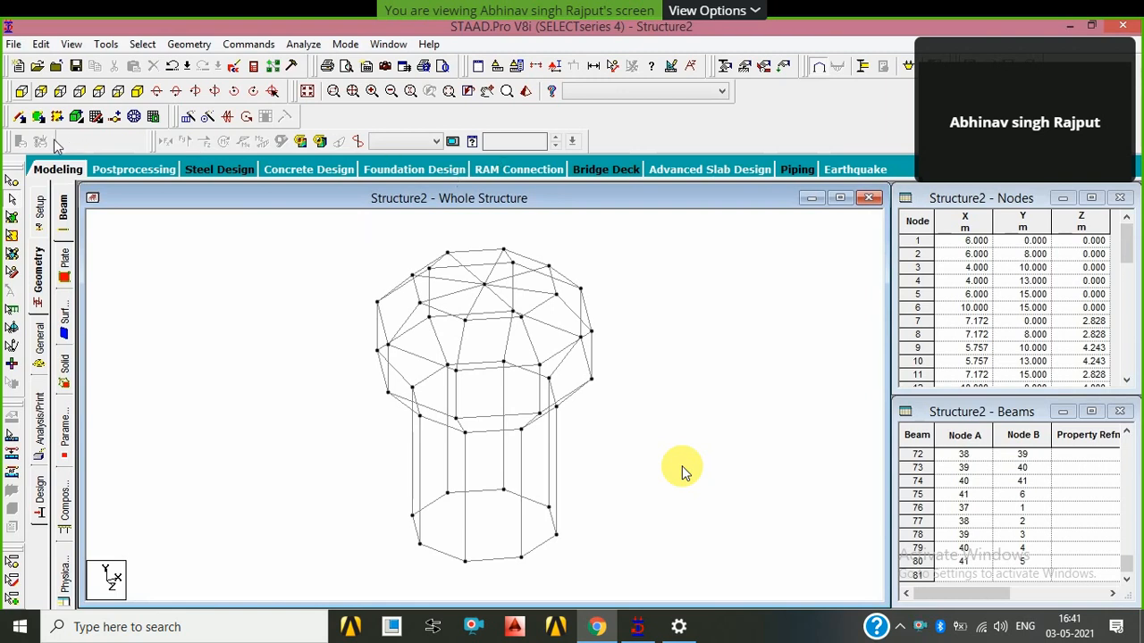
Fill the tank portion of the frame from the 8 m level up to the roof with plates
click(25, 93)
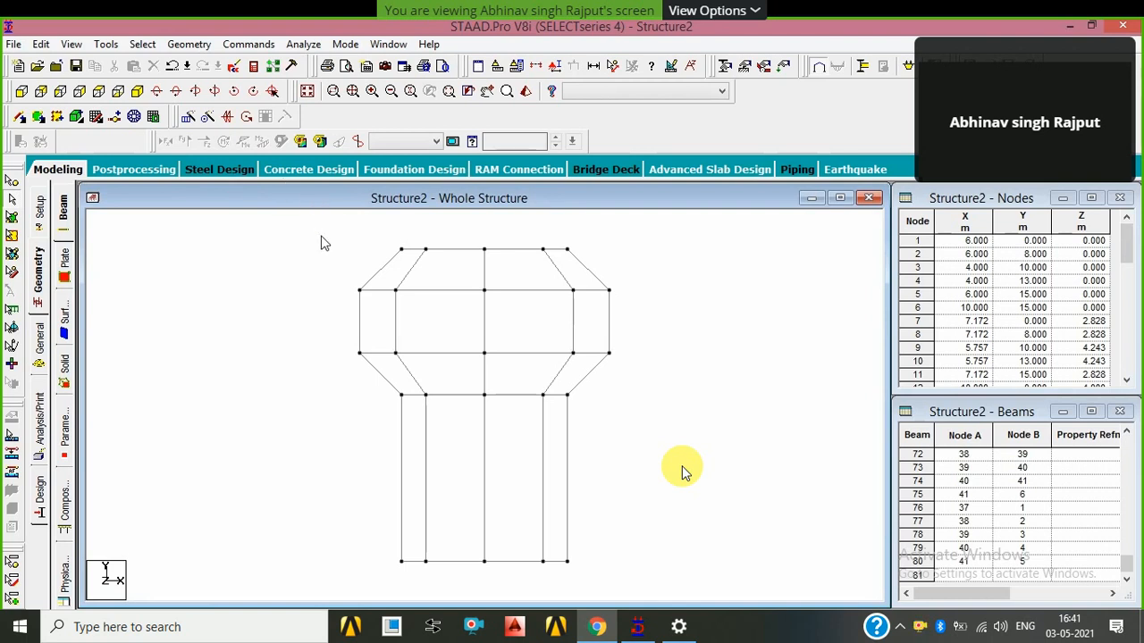
drag(320, 235, 682, 405)
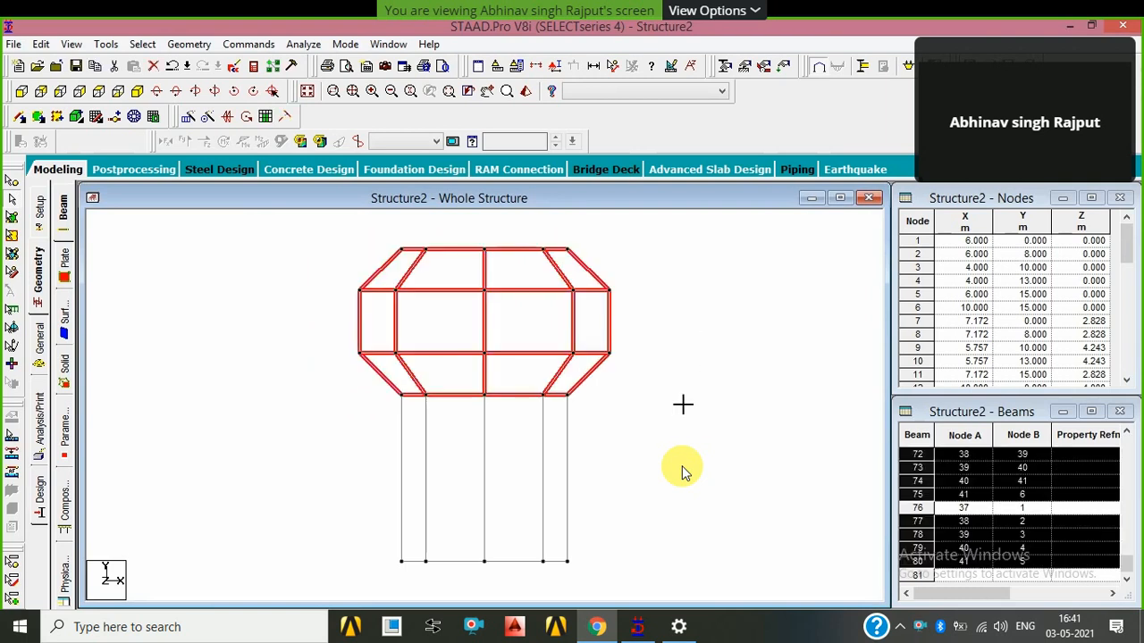
click(274, 122)
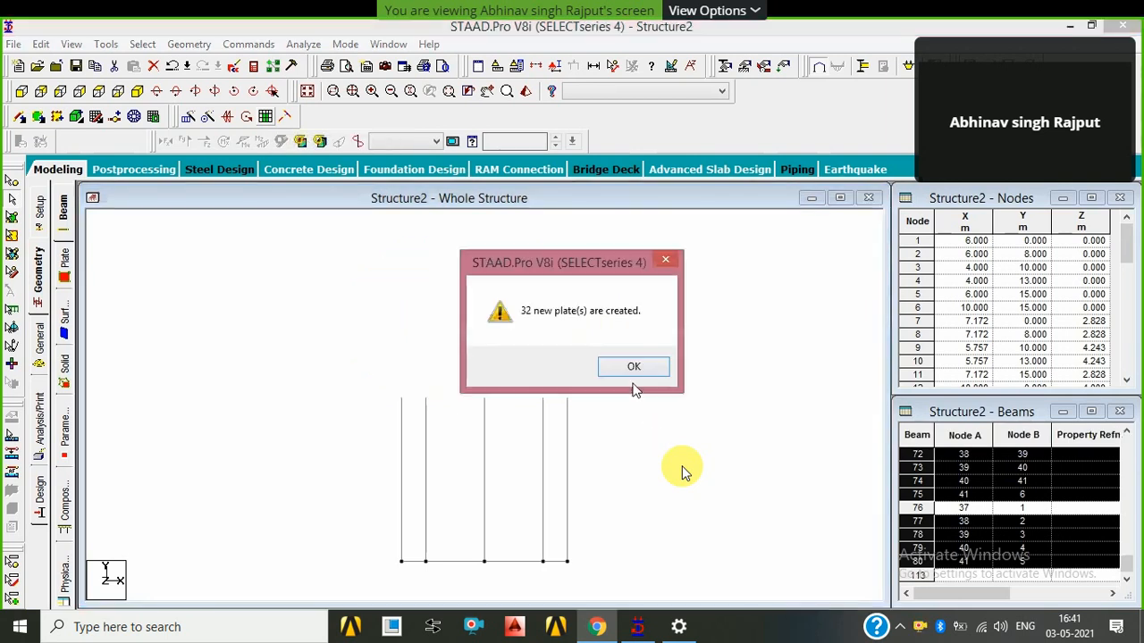
click(625, 366)
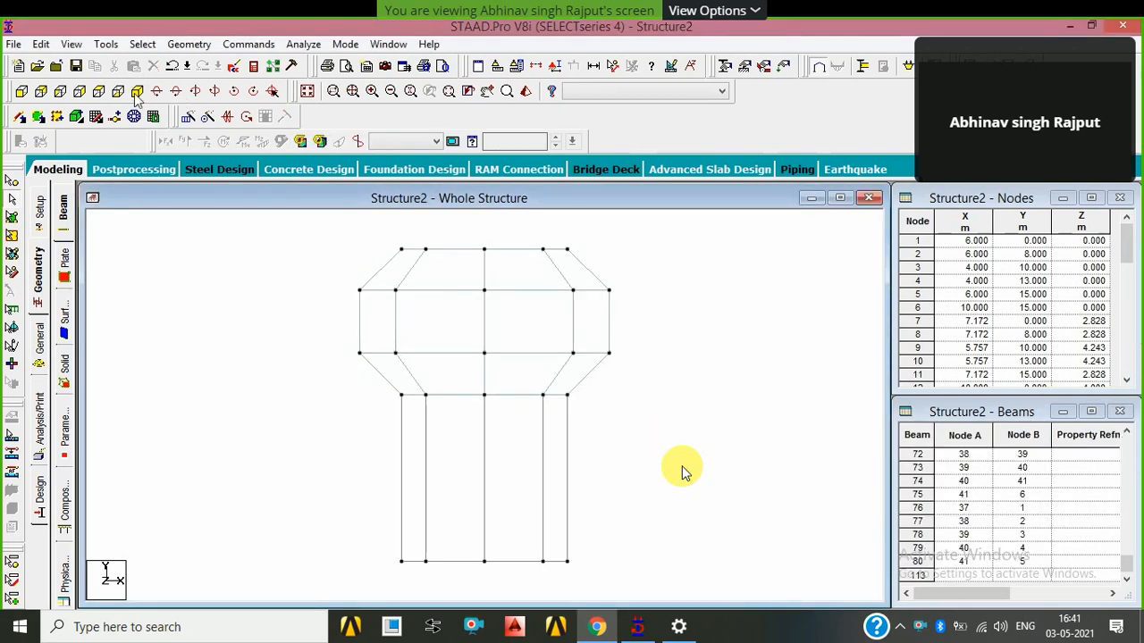
Examine the plated tank in the 3D rendered view, rotating it to see the underside, and close the rendering
click(138, 91)
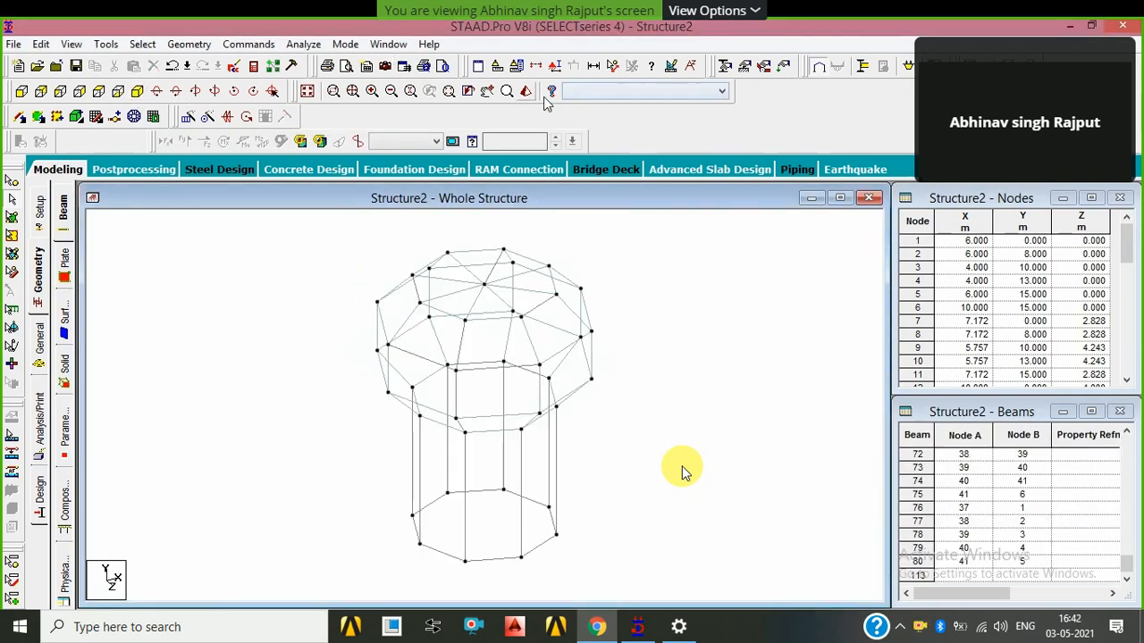
click(636, 411)
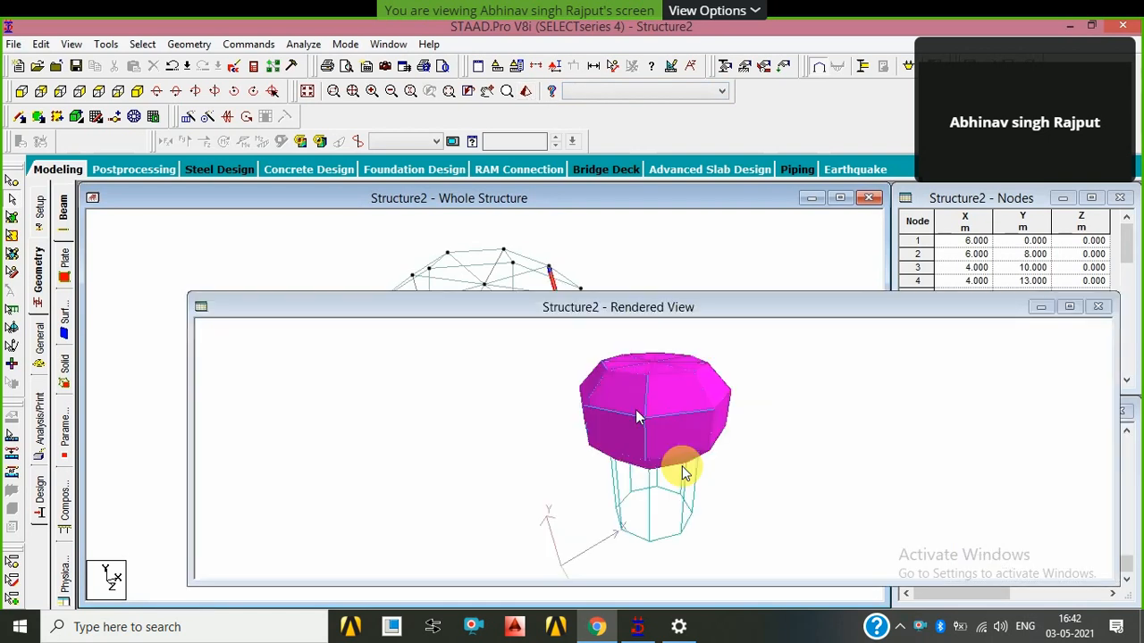
drag(636, 410, 651, 259)
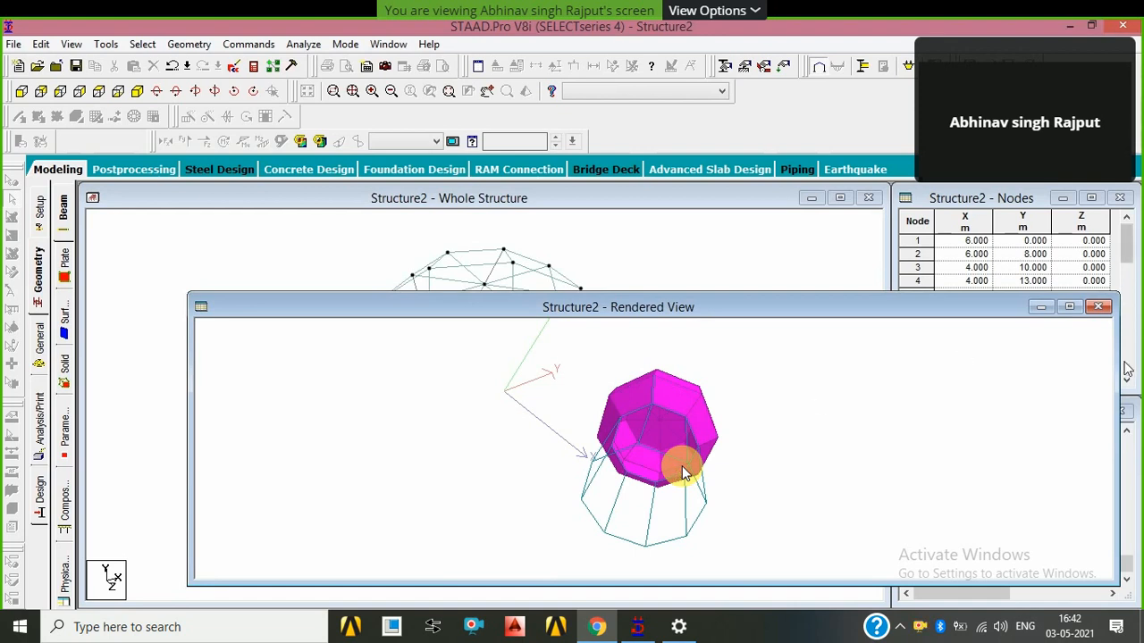
click(1098, 306)
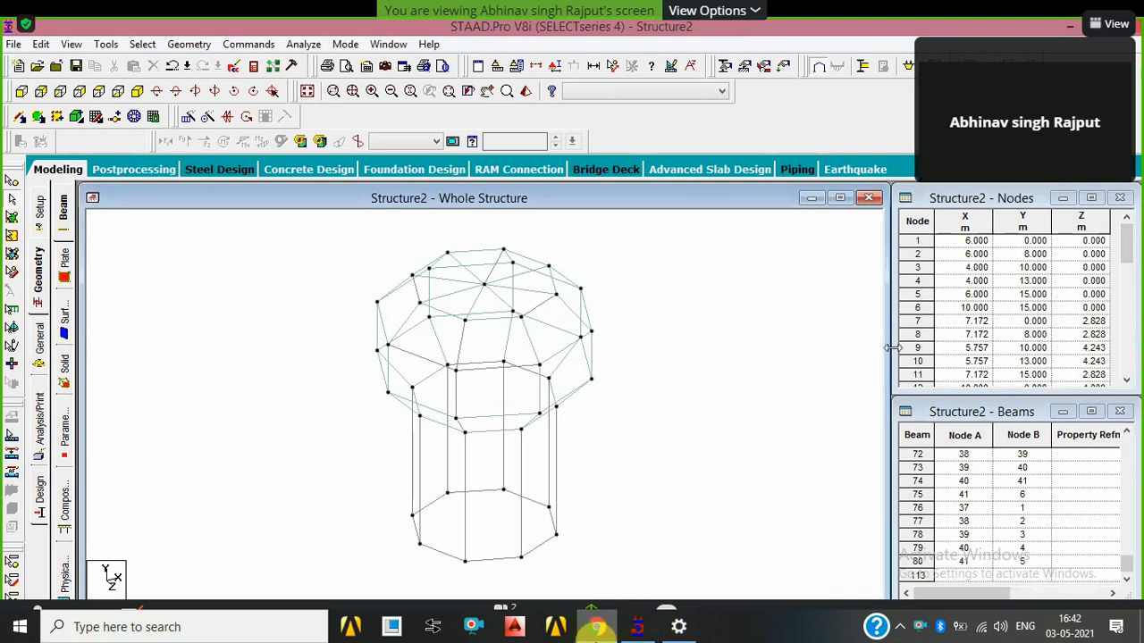
Switch to the local STAAD.Pro window with Structure1116, decline its auto save and return to the Zoom meeting
click(637, 626)
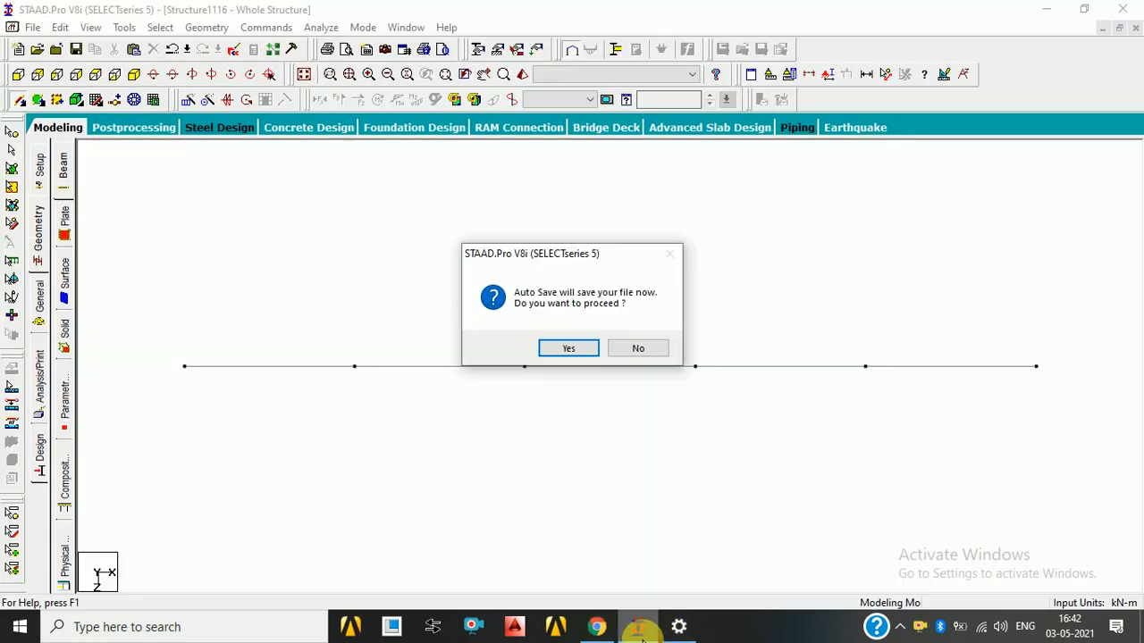
click(641, 348)
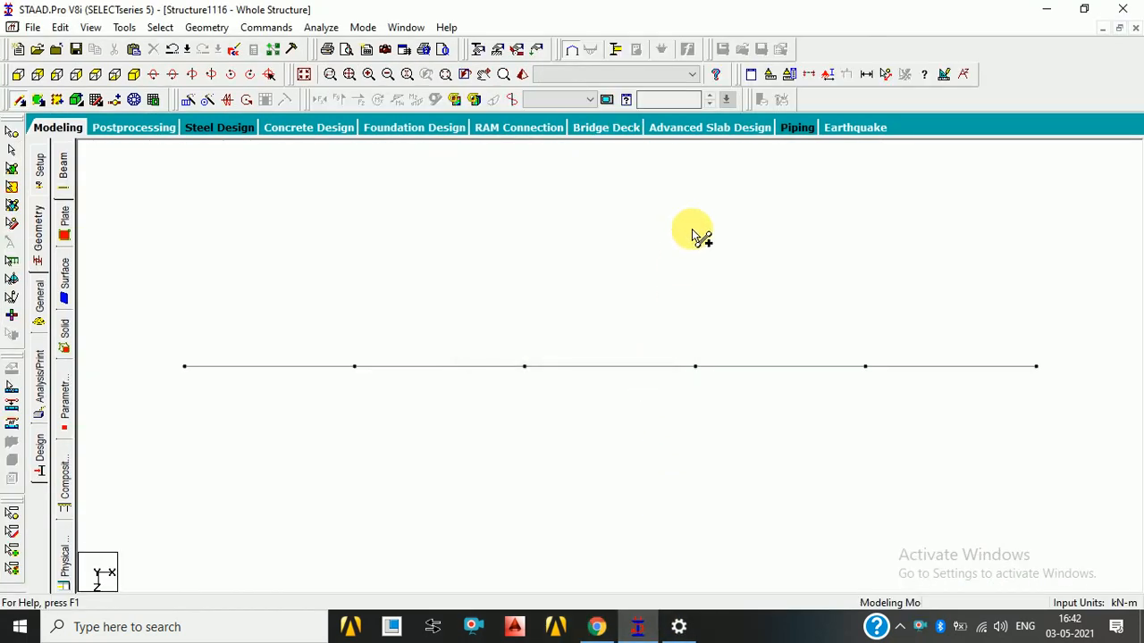
click(597, 629)
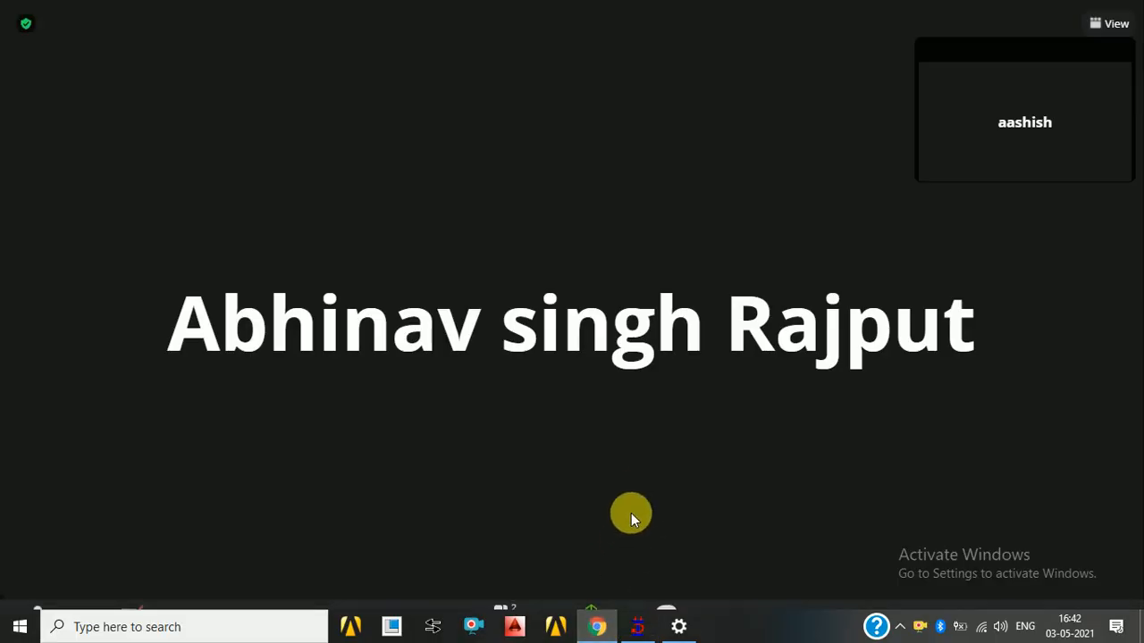
mouse_move(605, 623)
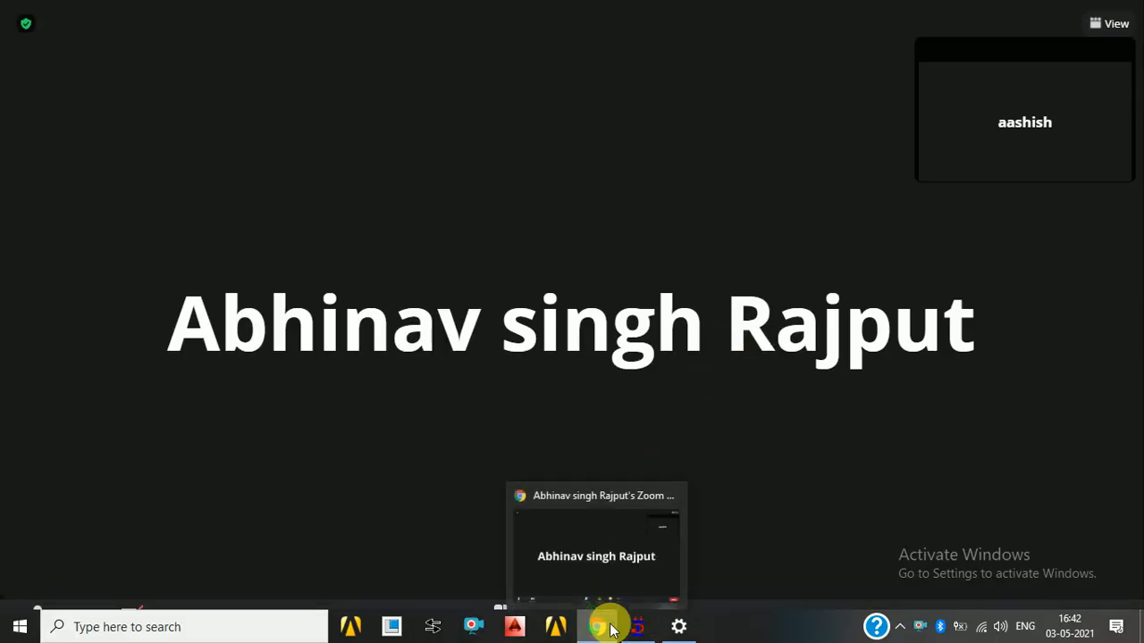
Share the entire screen in the Zoom meeting and switch to the STAAD.Pro window with Structure1116
click(620, 551)
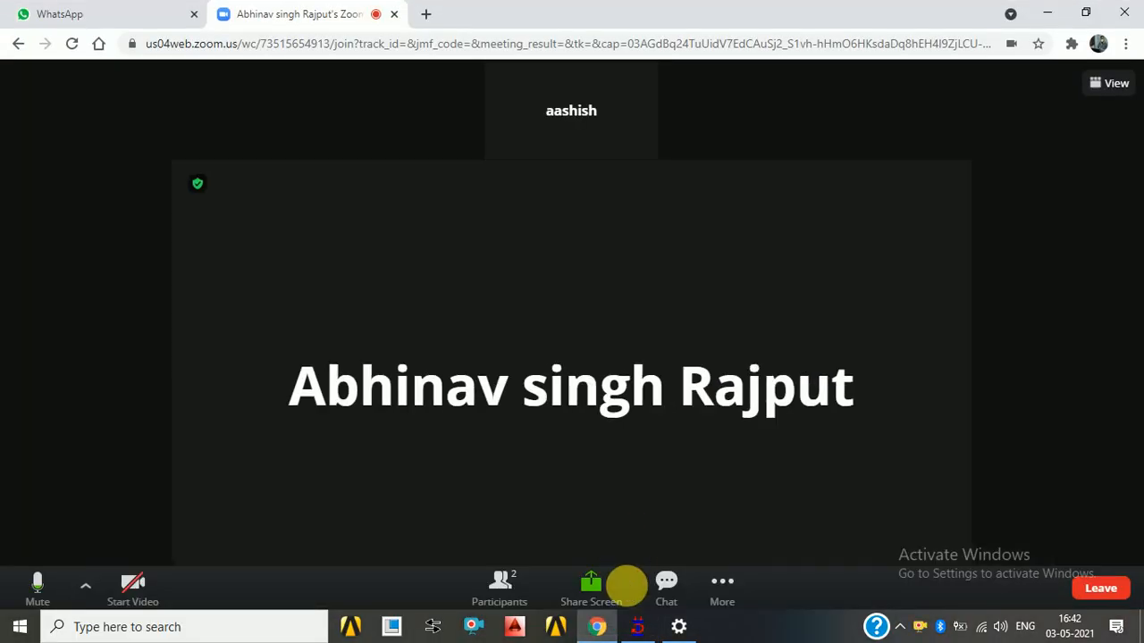
click(595, 588)
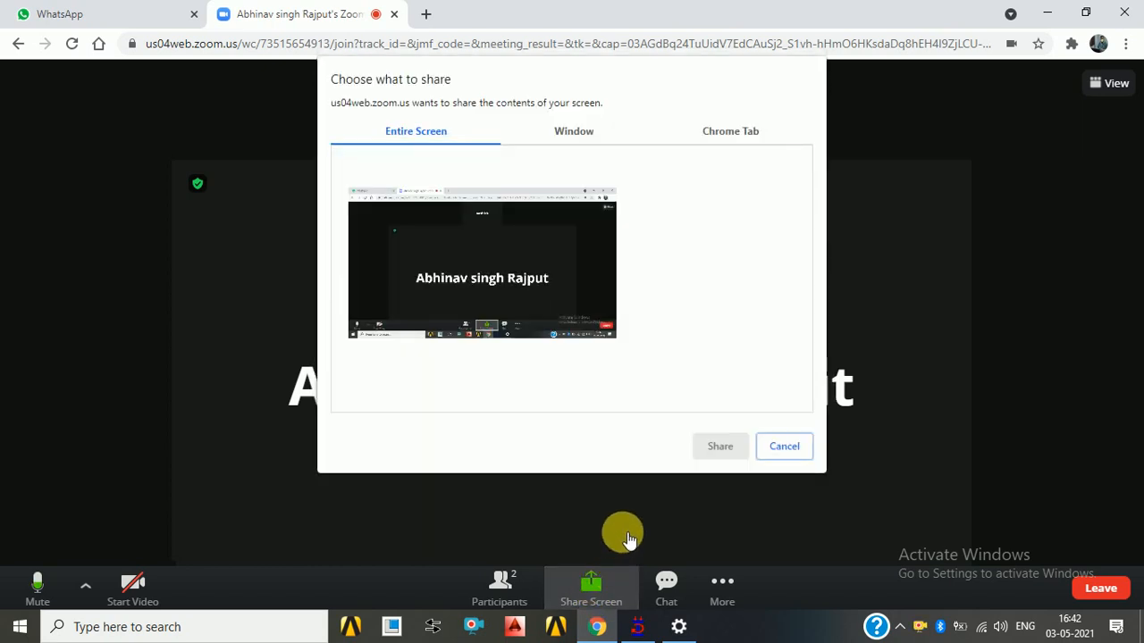
click(540, 283)
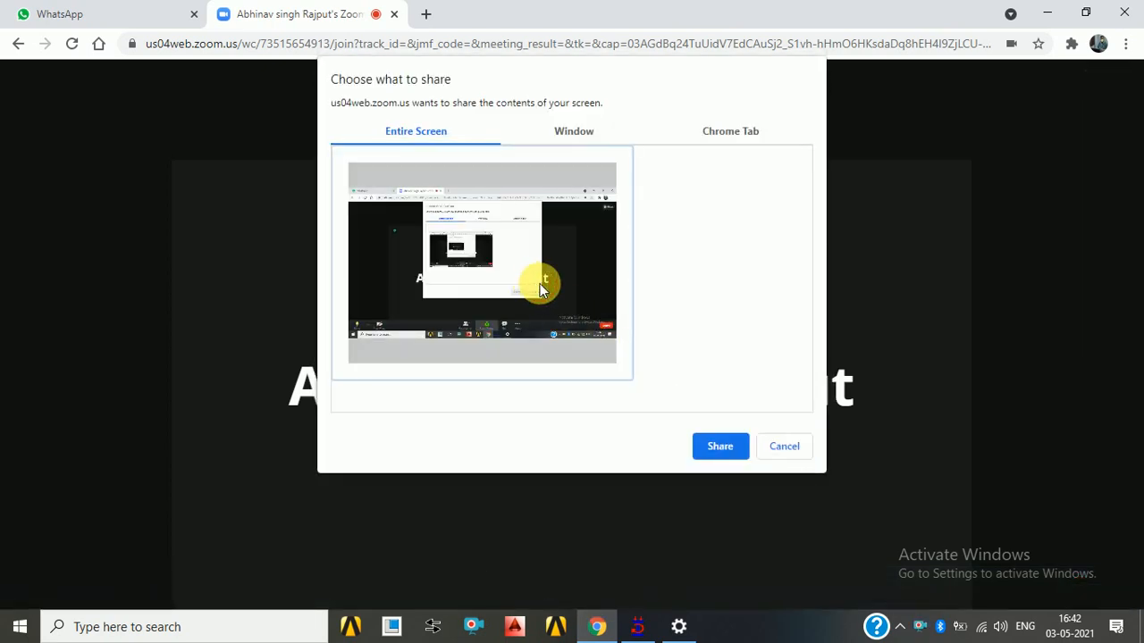
click(715, 446)
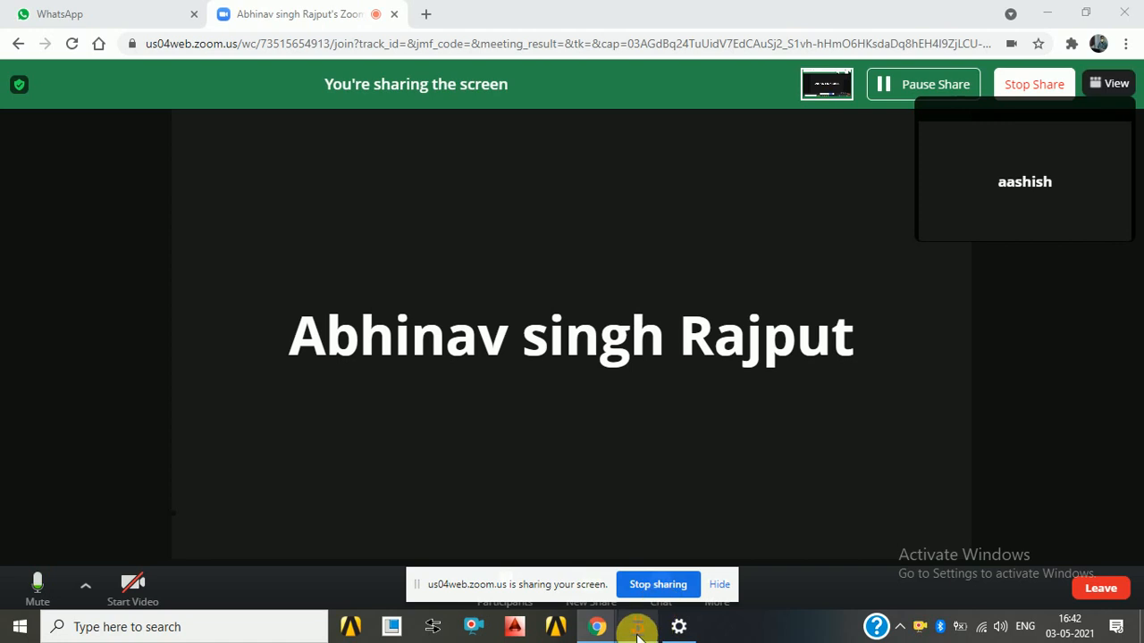
click(637, 626)
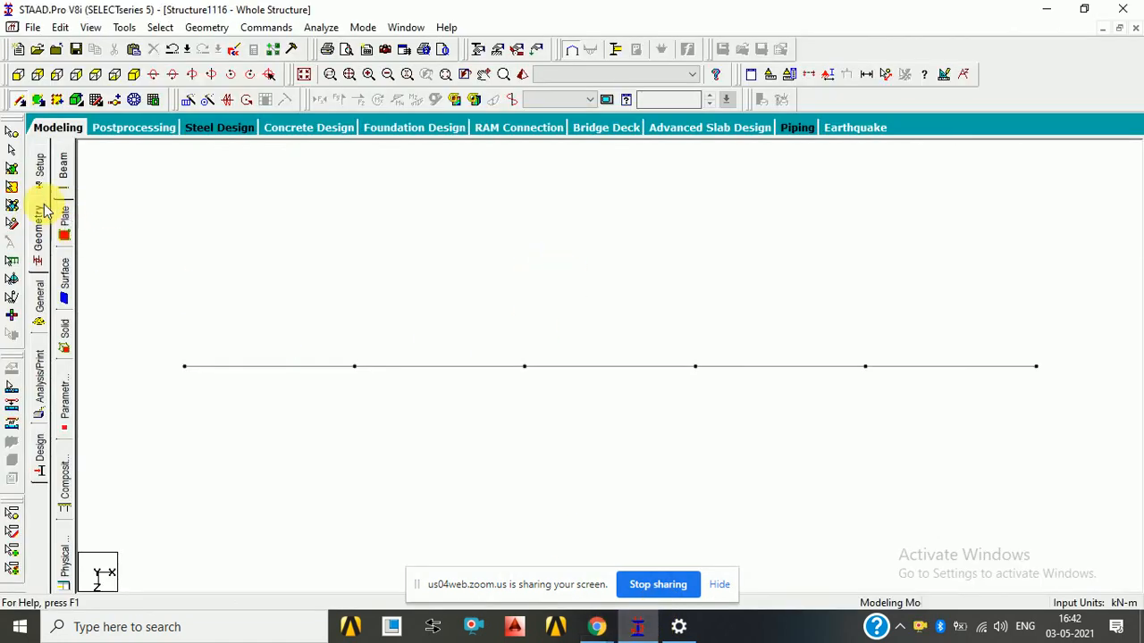
Delete all beams of the existing line model together with their orphan nodes
click(12, 150)
key(ctrl+a)
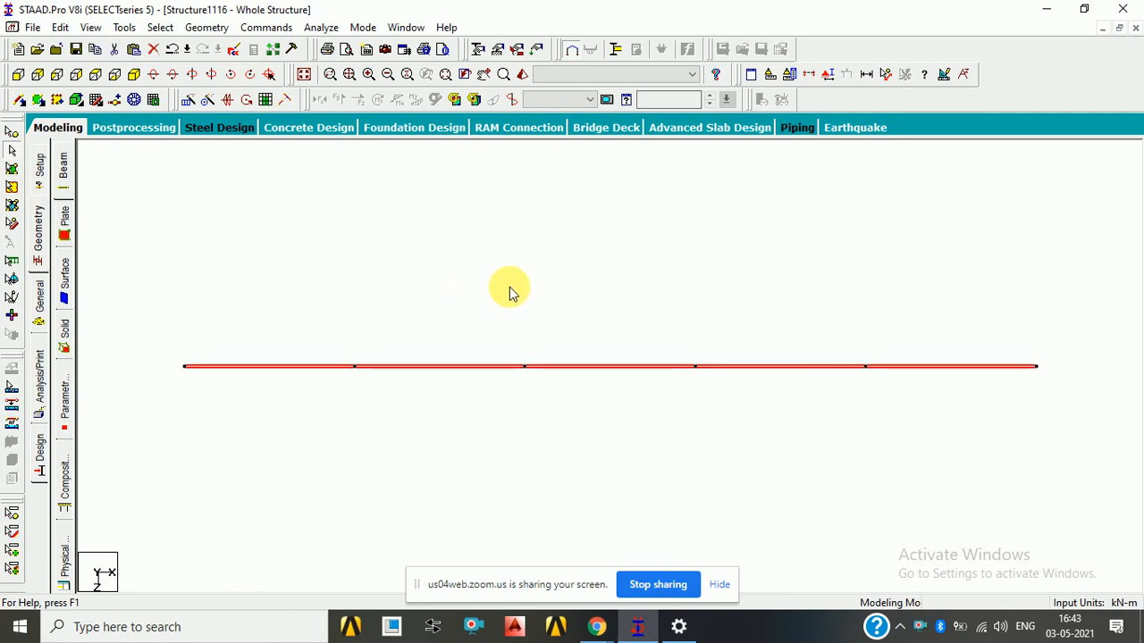
key(Delete)
key(Return)
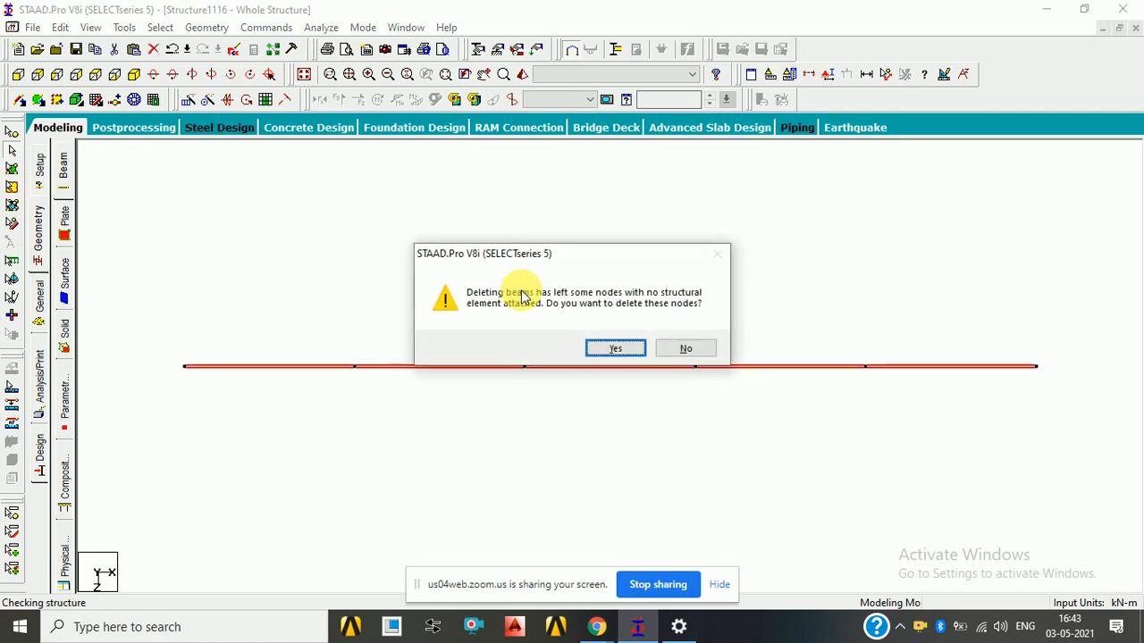
key(Return)
Show the snap grid in isometric view and extend the default X-Y grid to 16 lines along both X and Y
click(114, 99)
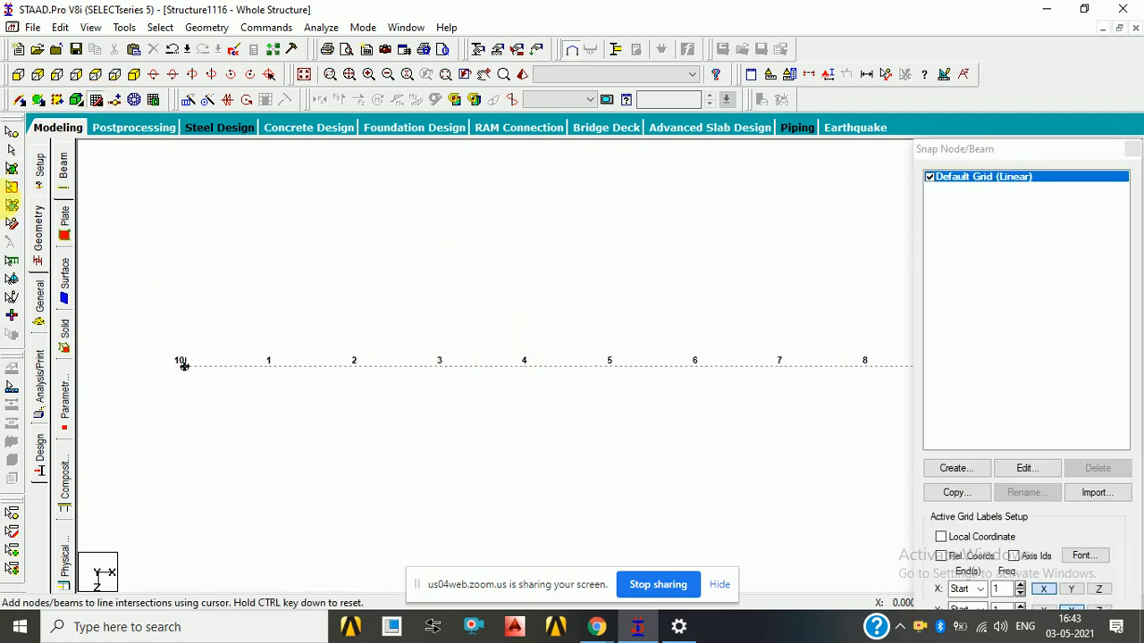
click(134, 74)
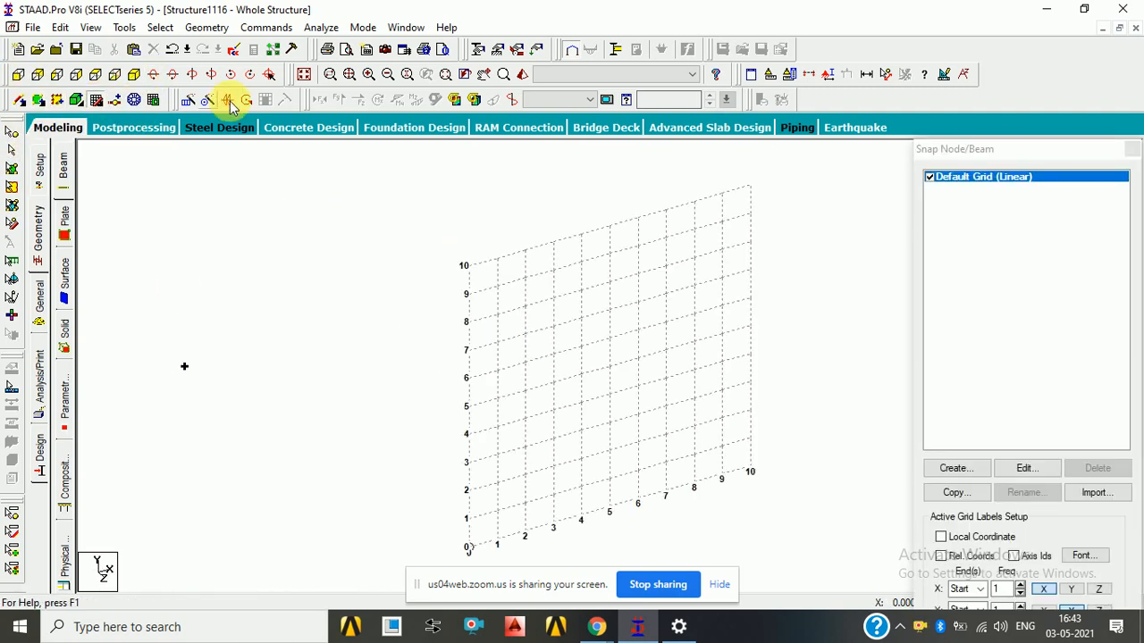
click(1036, 471)
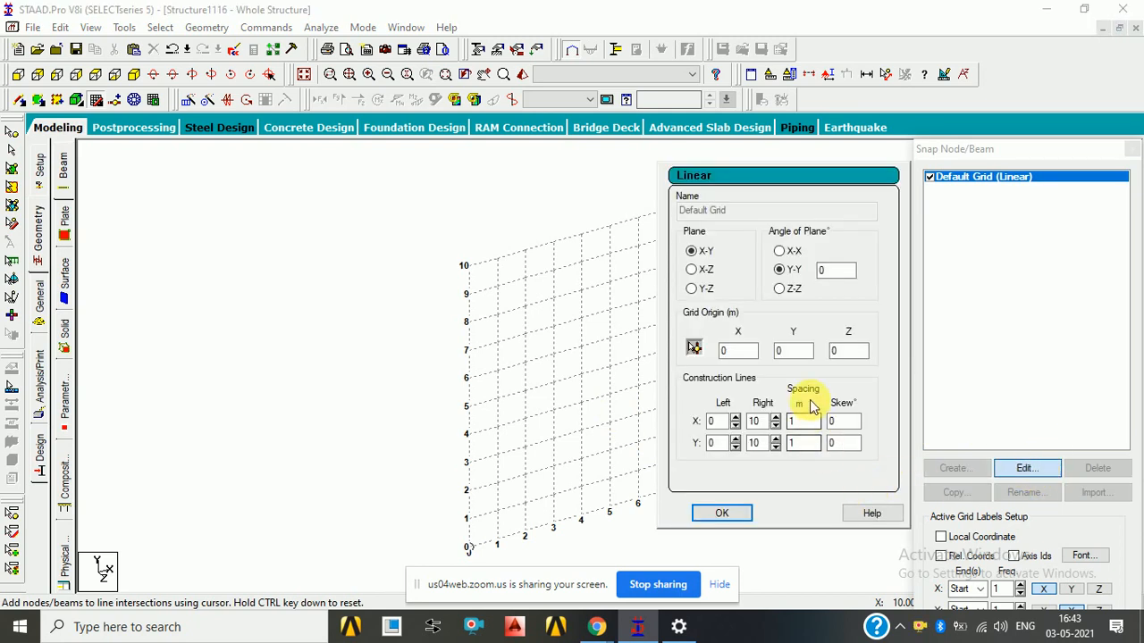
click(776, 419)
click(777, 419)
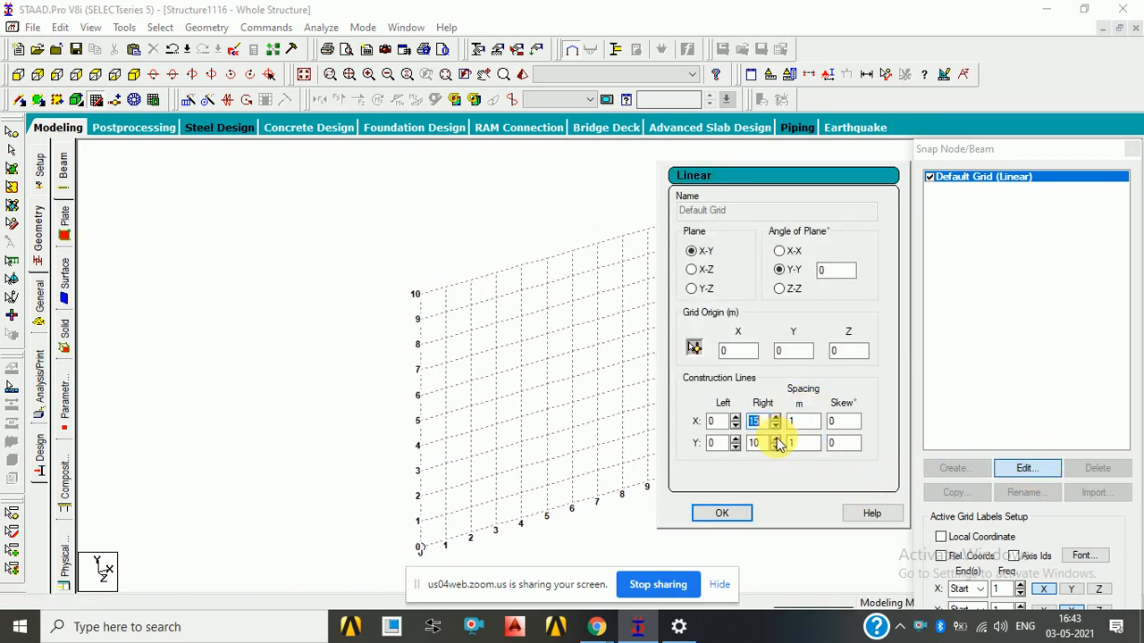
click(777, 440)
click(775, 418)
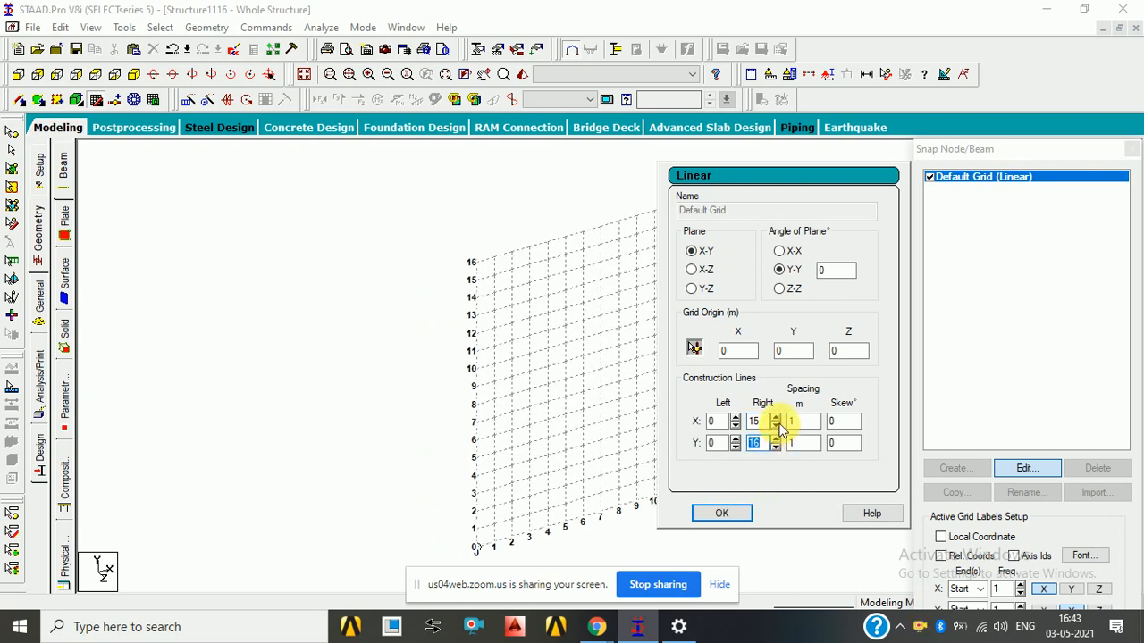
click(731, 513)
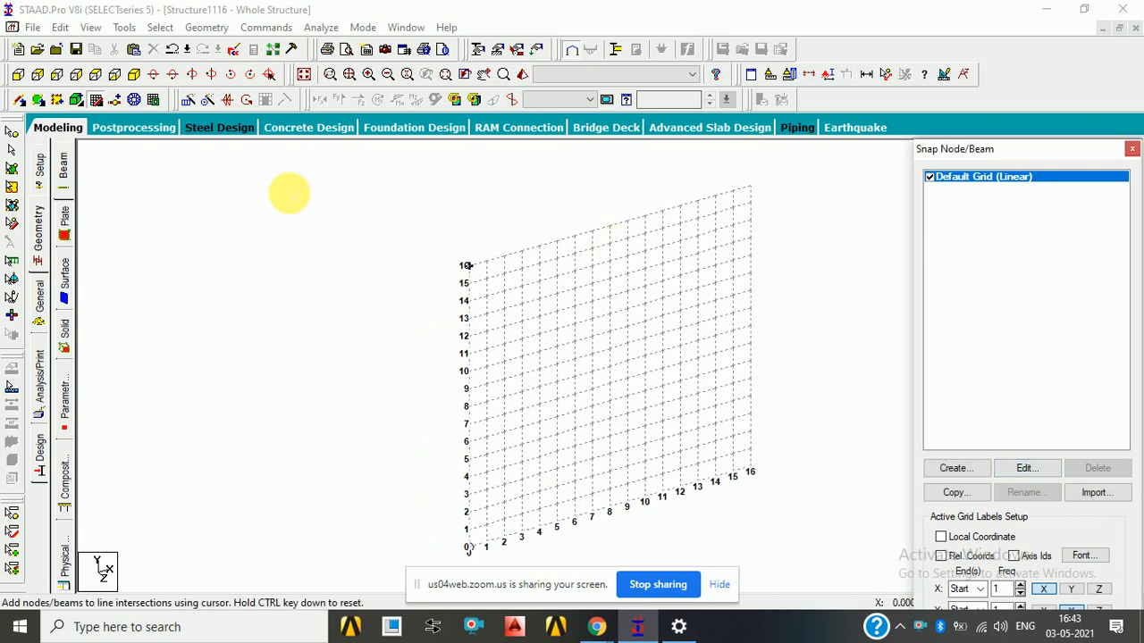
Draw the tank profile with beams through (6,0), (6,5), (3,7), (3,10), (5,12) and (8,12), and hide the snap grid
click(573, 516)
click(574, 429)
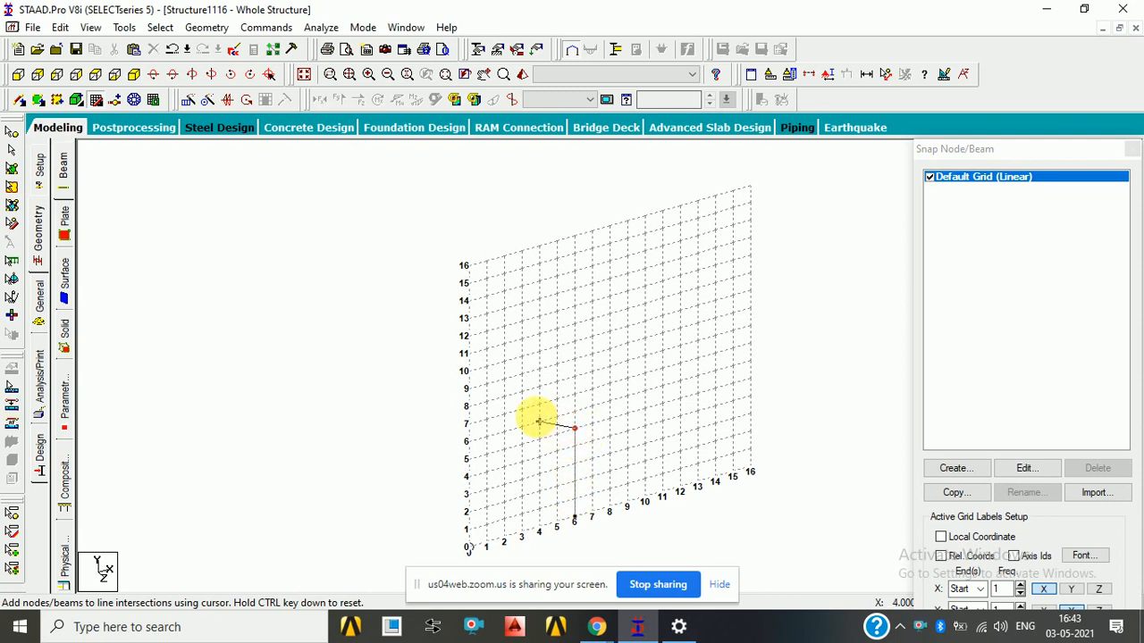
click(522, 410)
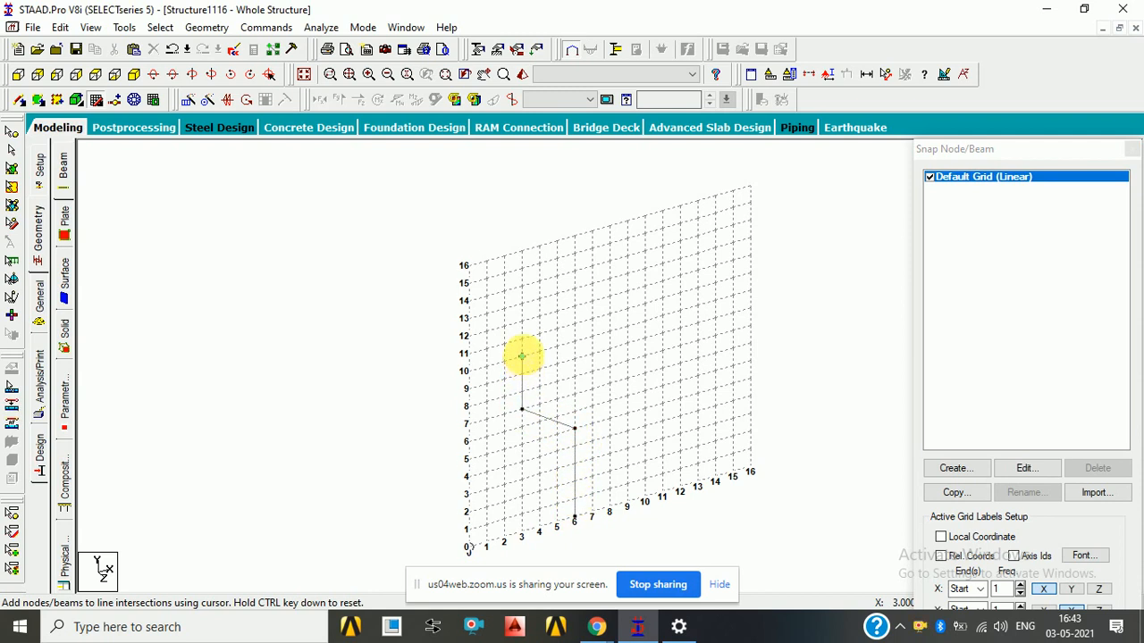
click(522, 356)
click(556, 311)
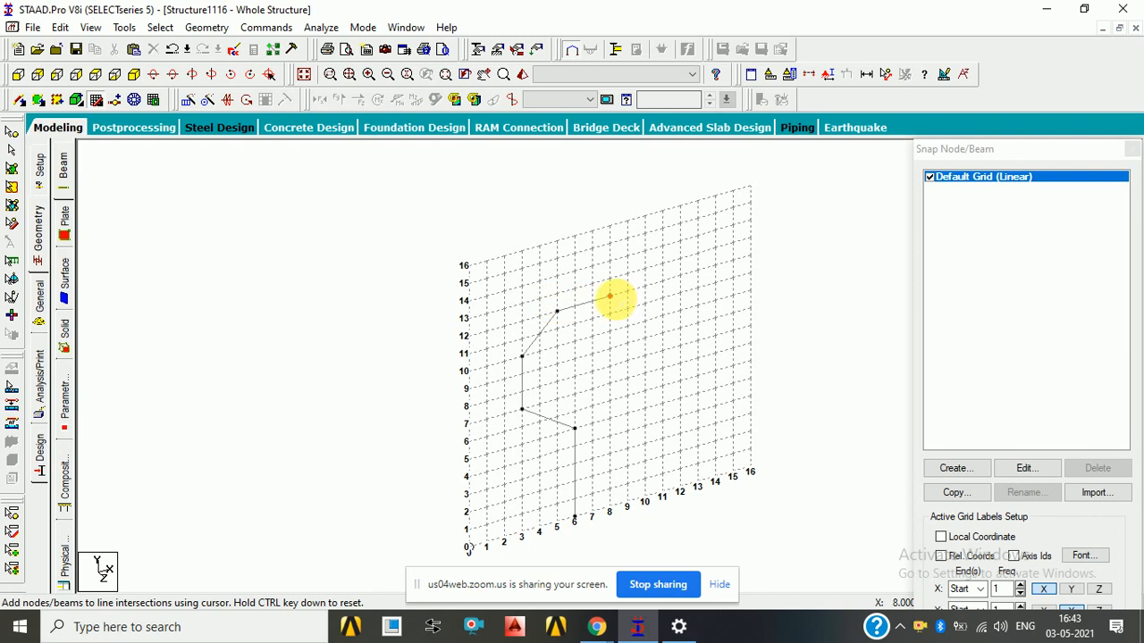
click(610, 296)
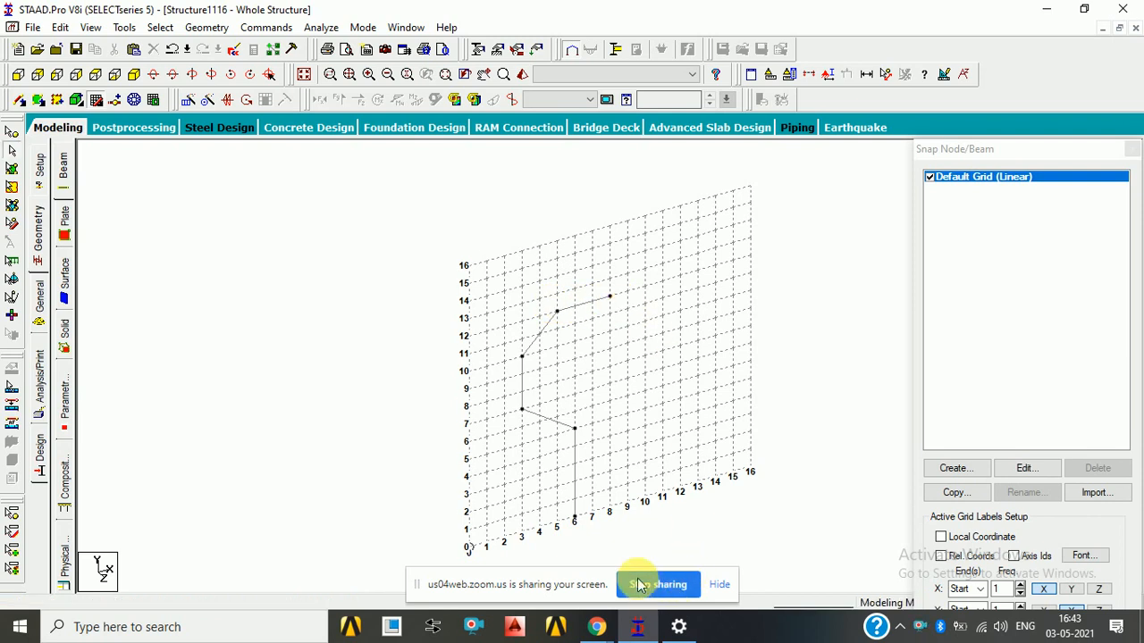
click(96, 101)
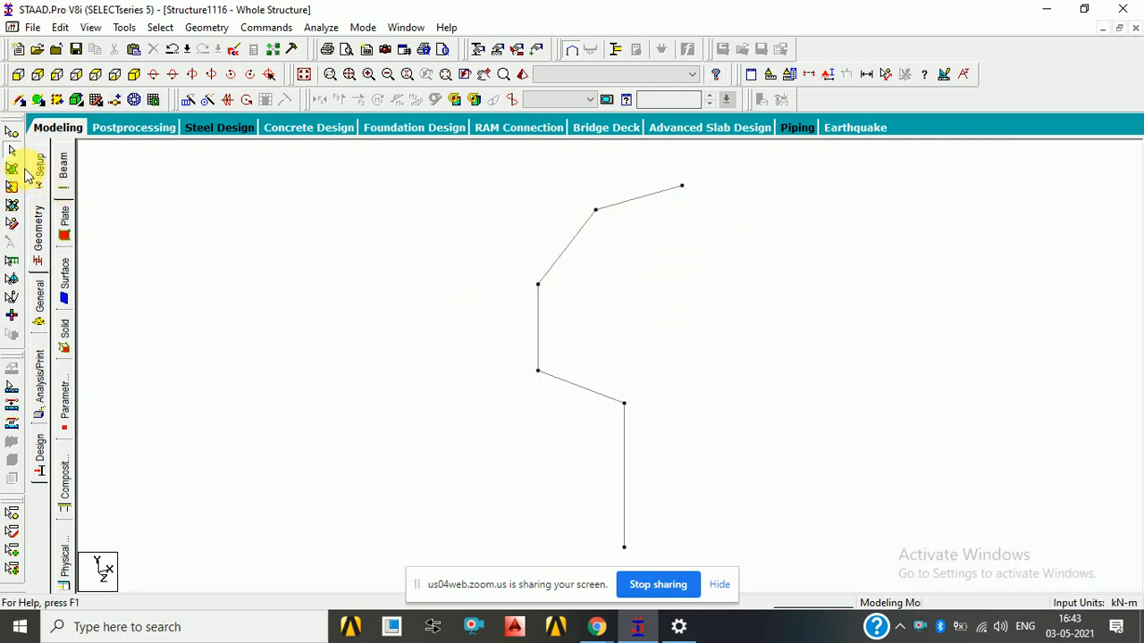
Circular-repeat the whole profile about the Y axis through its upper end node at X 8, over 360 degrees in 4 unlinked steps
key(ctrl+a)
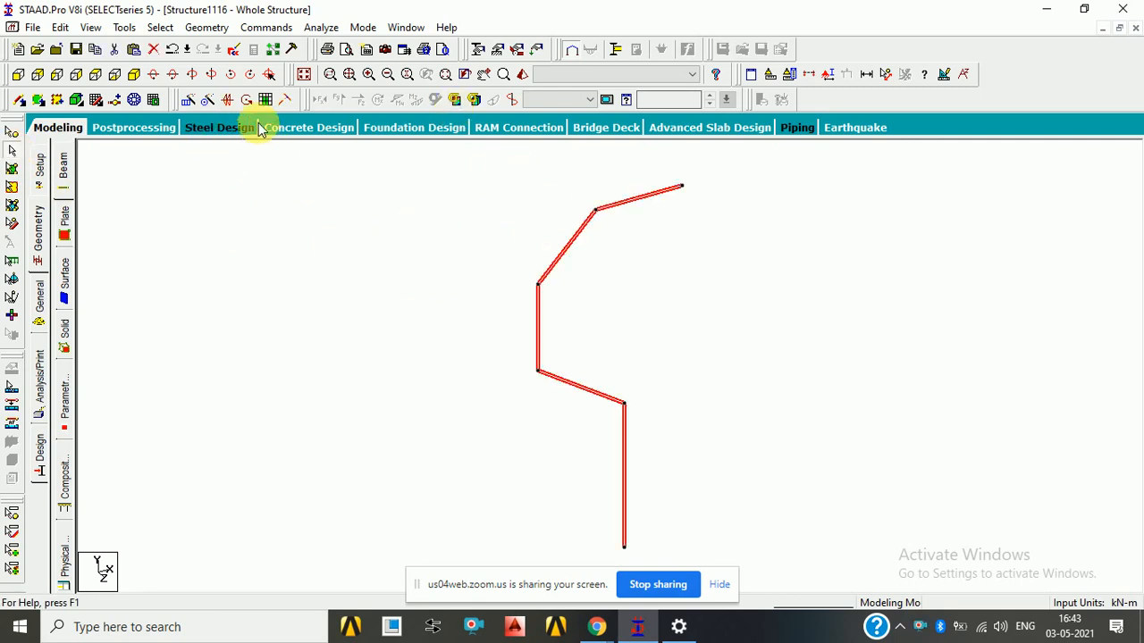
click(208, 102)
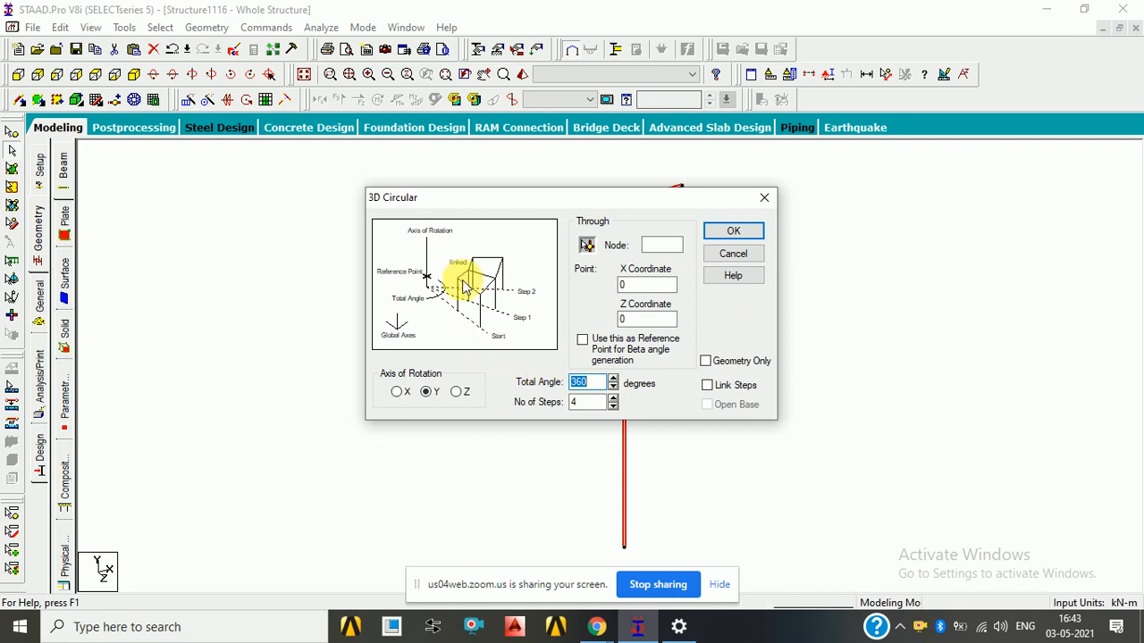
click(586, 245)
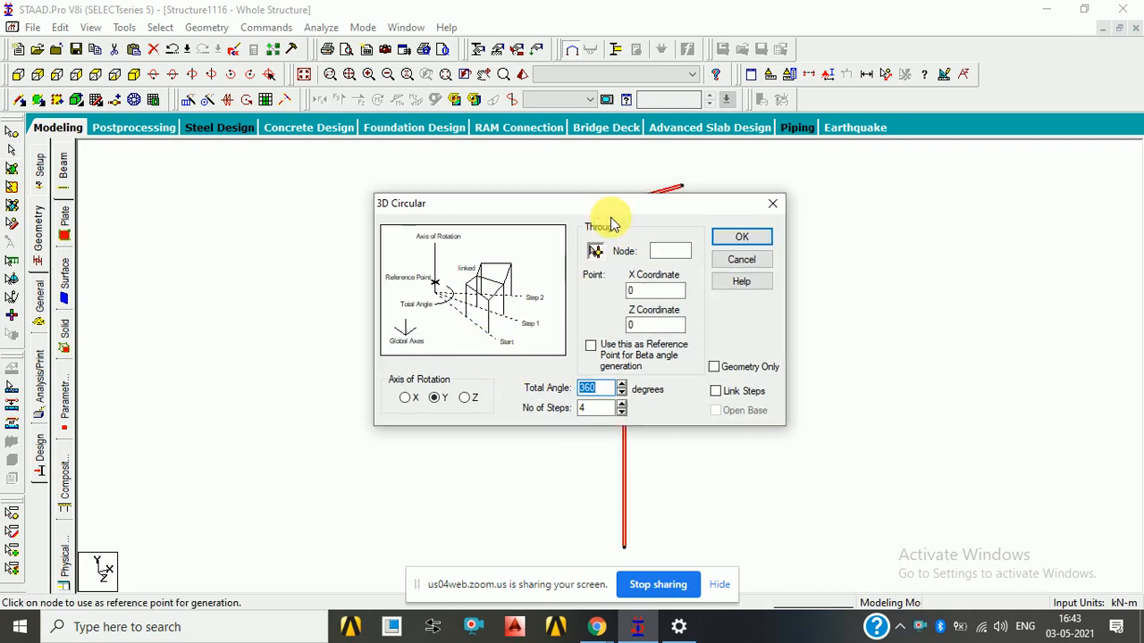
click(684, 190)
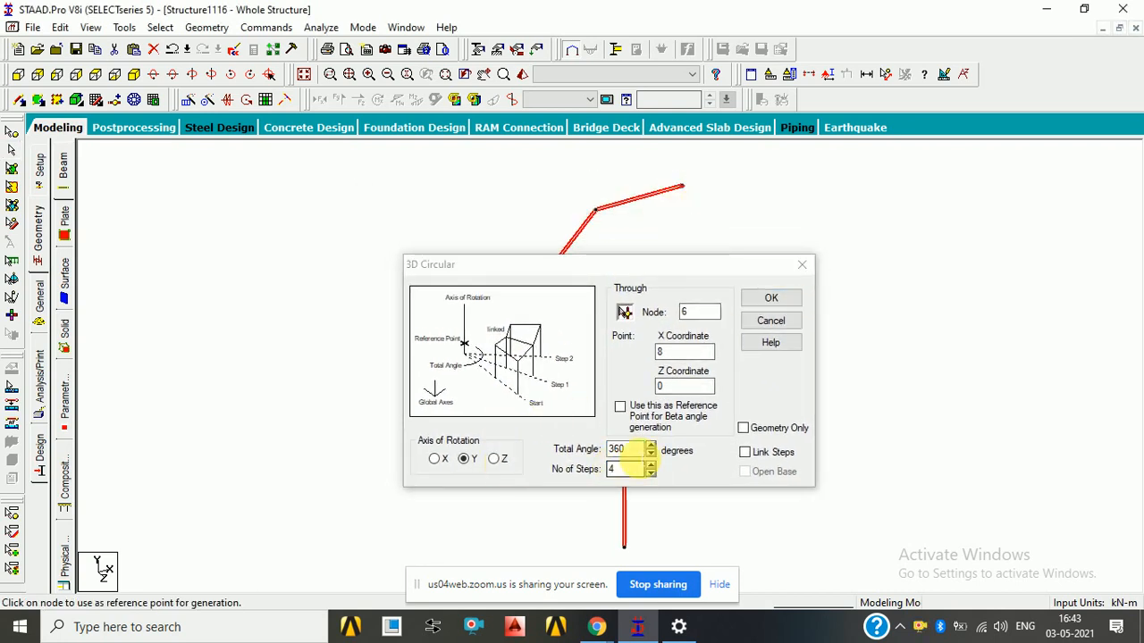
click(761, 300)
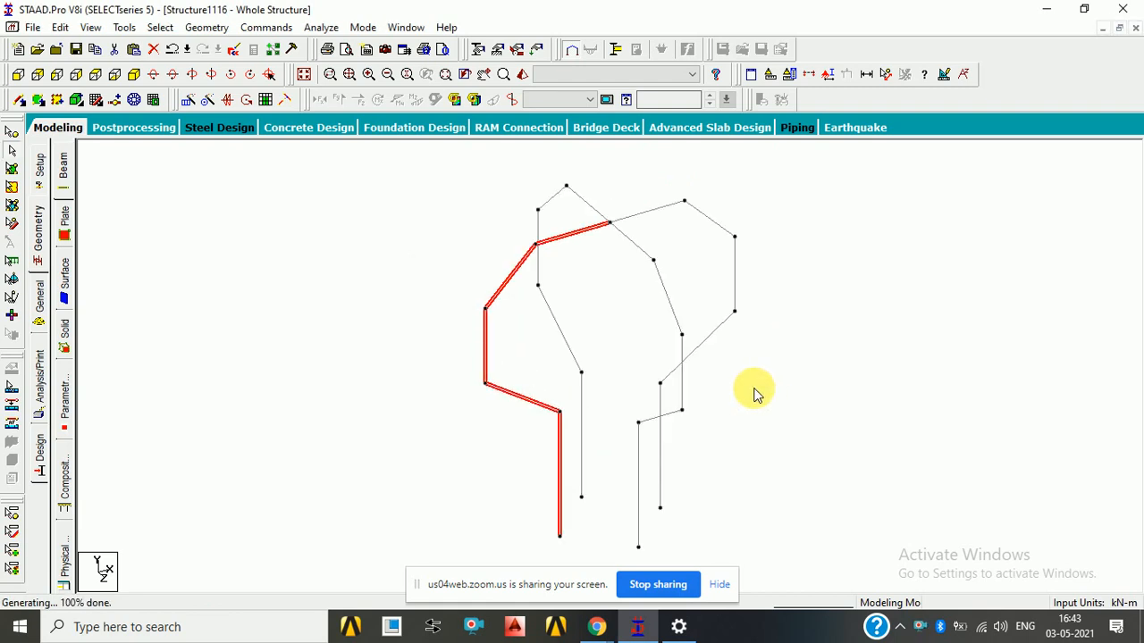
Examine the rotated copies of the profile from isometric and undo the circular repeat
scroll(754, 387, down, 3)
scroll(754, 385, up, 3)
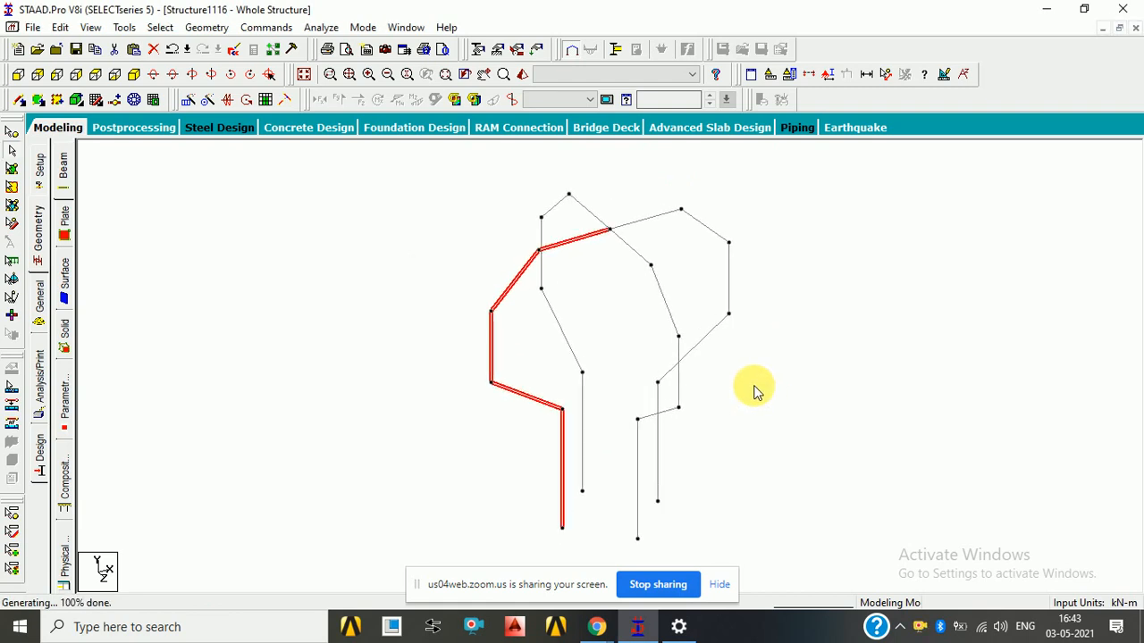
scroll(754, 387, down, 1)
scroll(754, 387, up, 1)
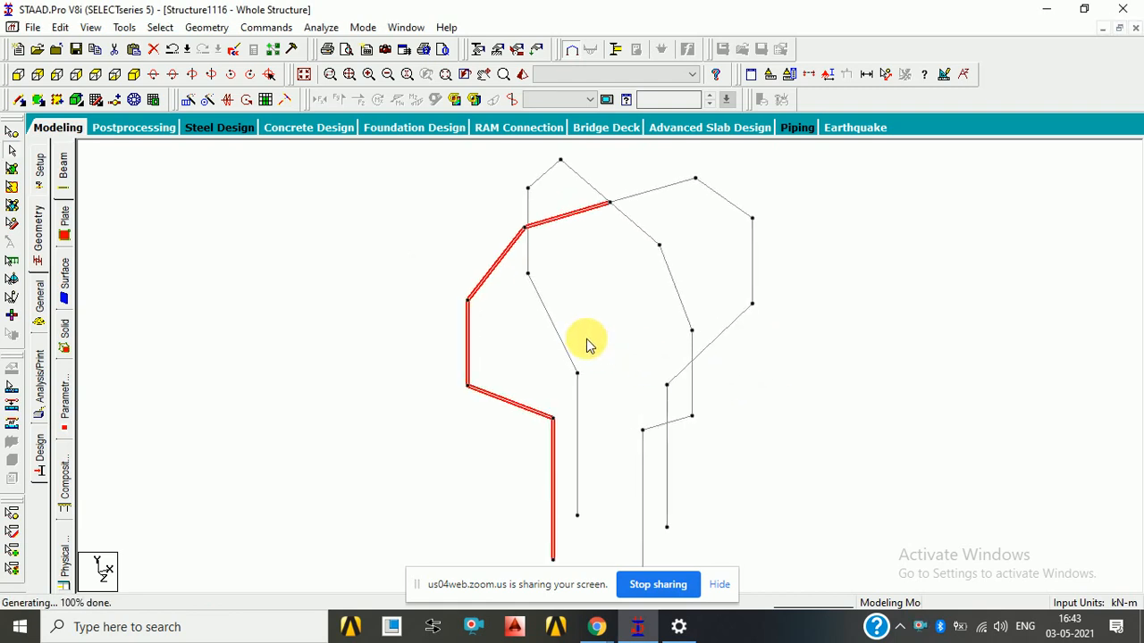
scroll(585, 339, down, 1)
scroll(583, 335, down, 5)
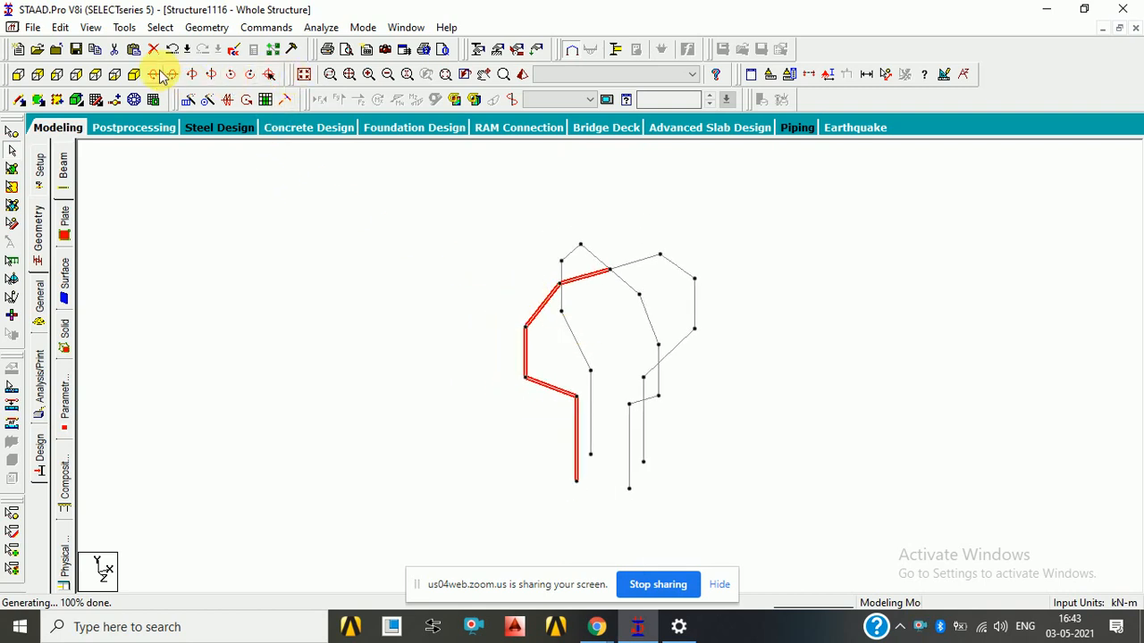
click(128, 86)
drag(128, 86, 133, 76)
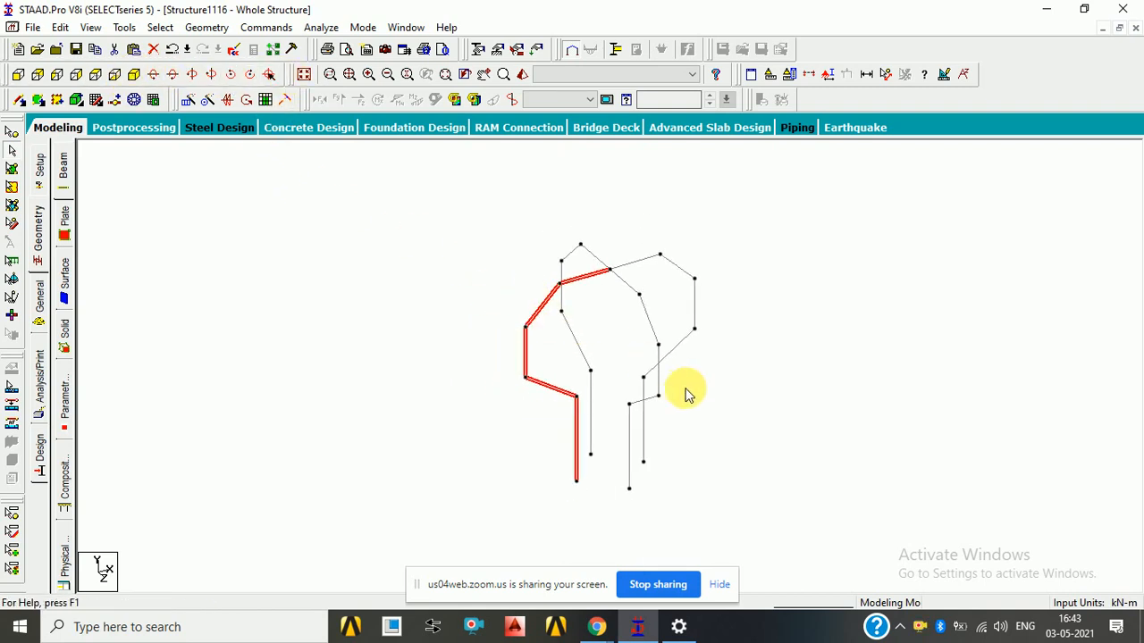
key(Down)
key(Down)
key(Down)
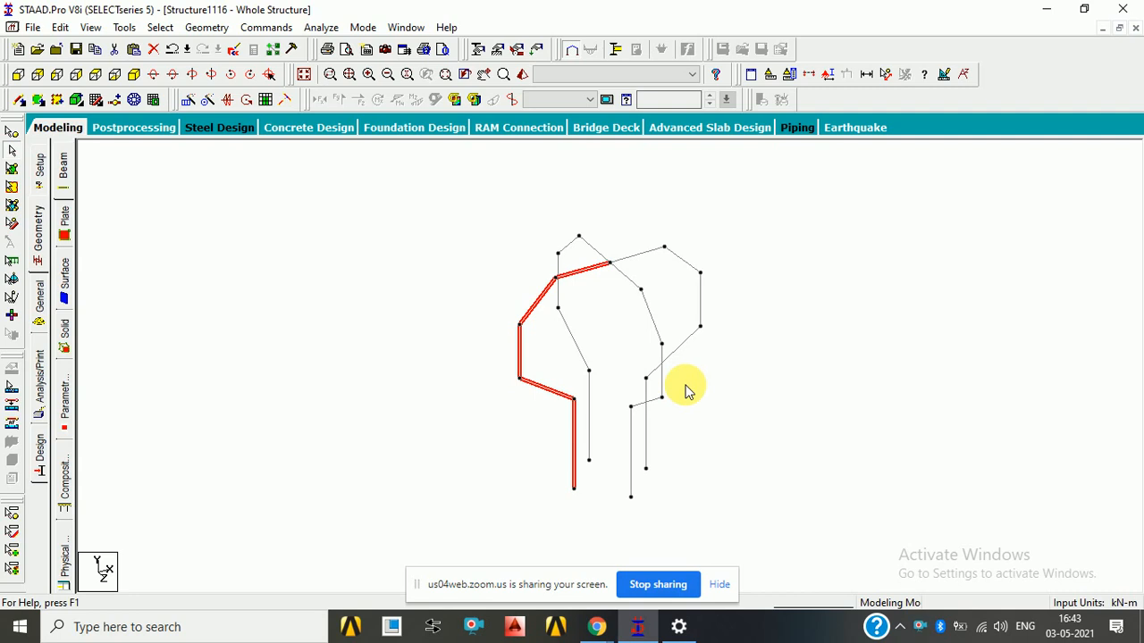
key(ctrl+z)
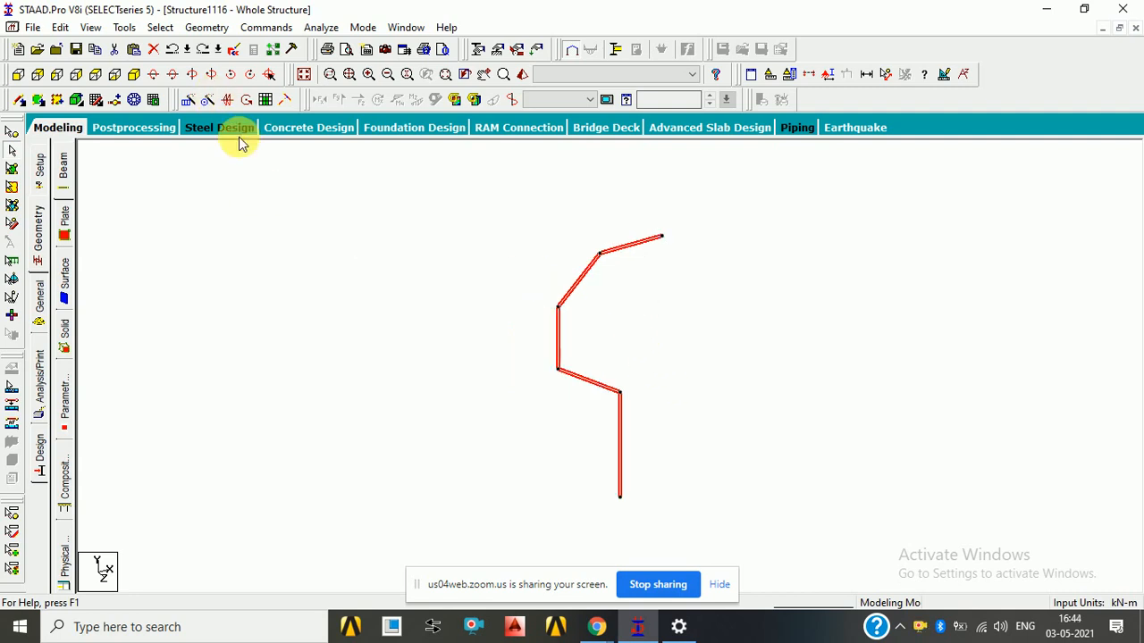
Show the snap grid against the tank profile to check its position, and hide the grid again
click(111, 101)
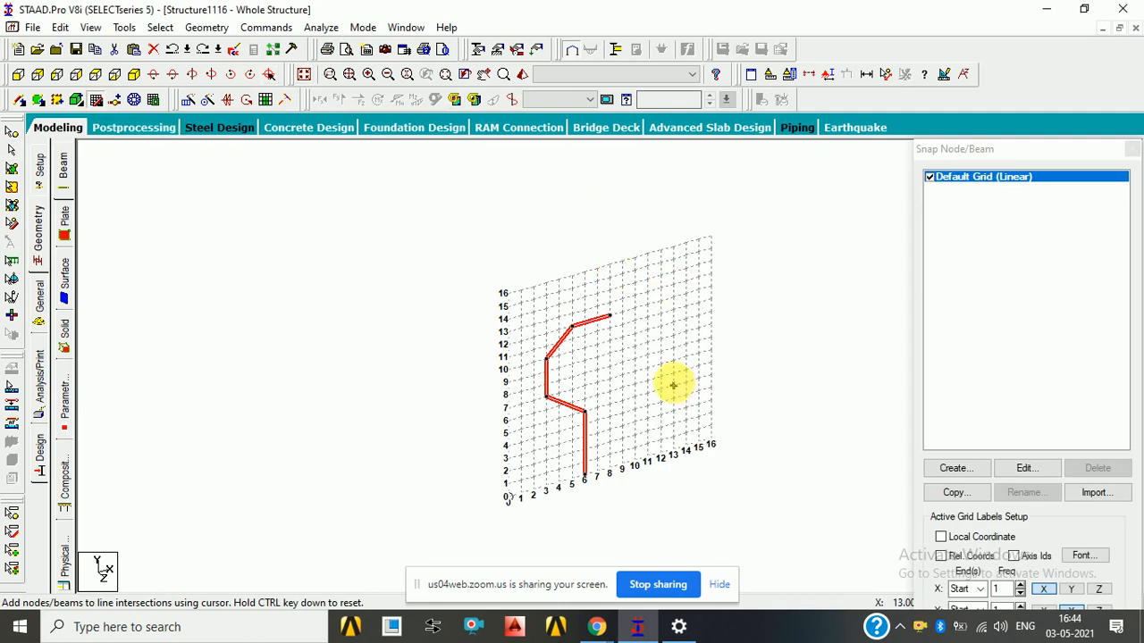
scroll(657, 366, up, 2)
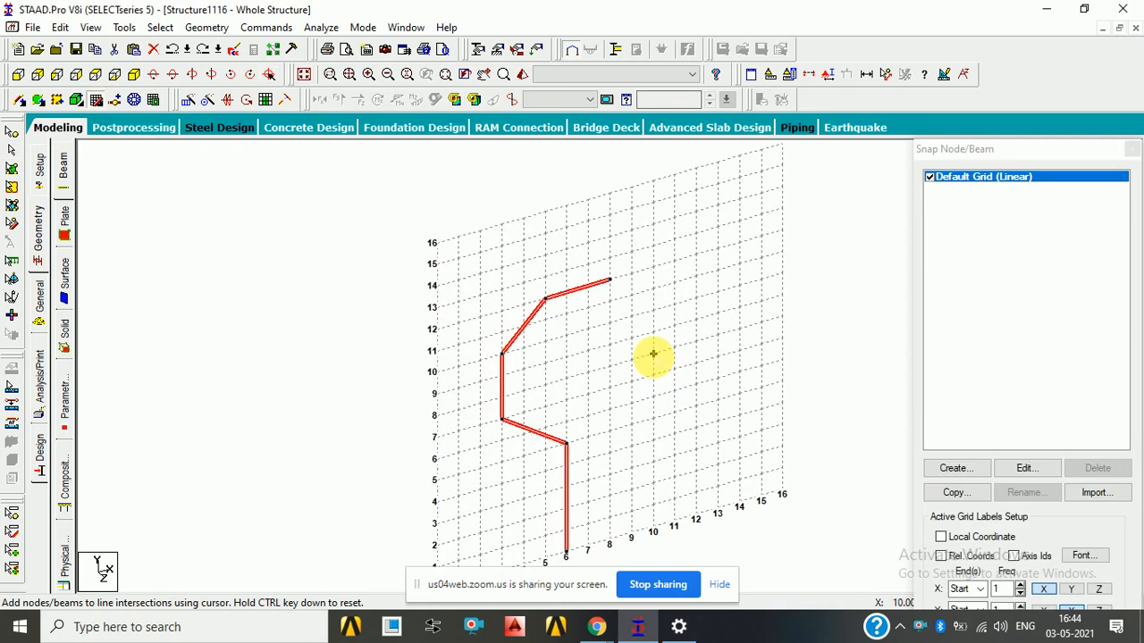
scroll(608, 449, down, 1)
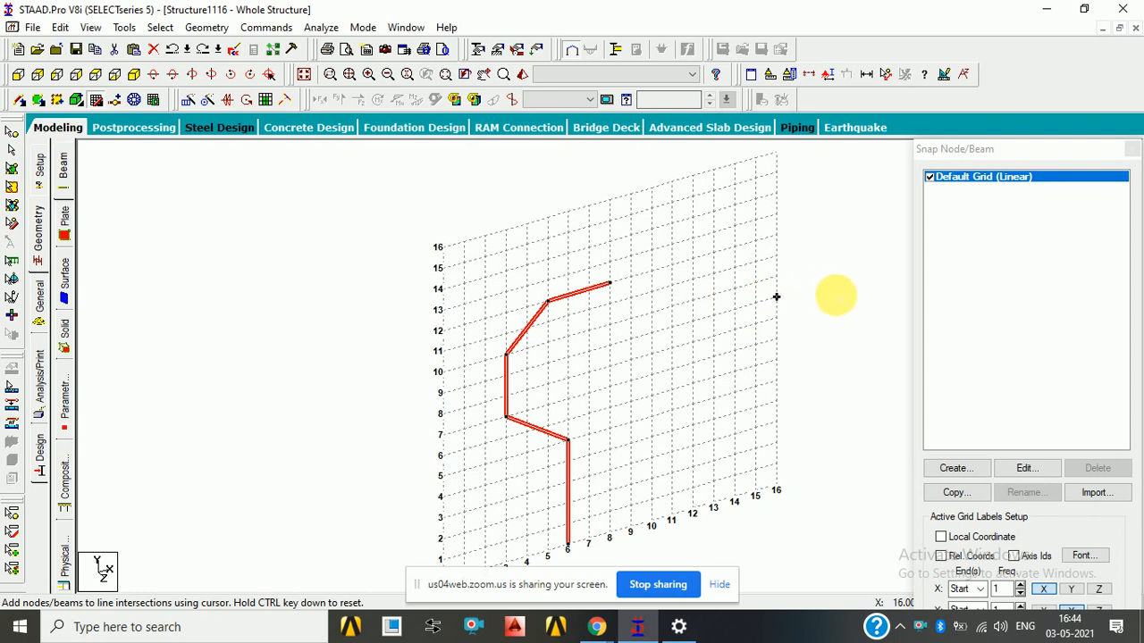
click(834, 296)
key(Escape)
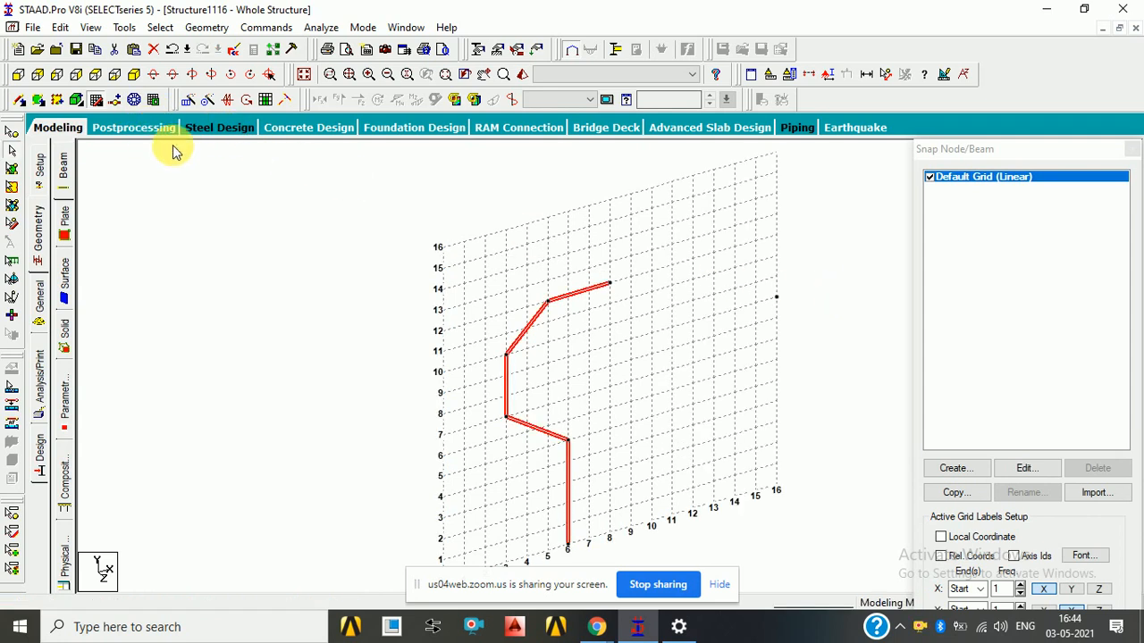
click(132, 103)
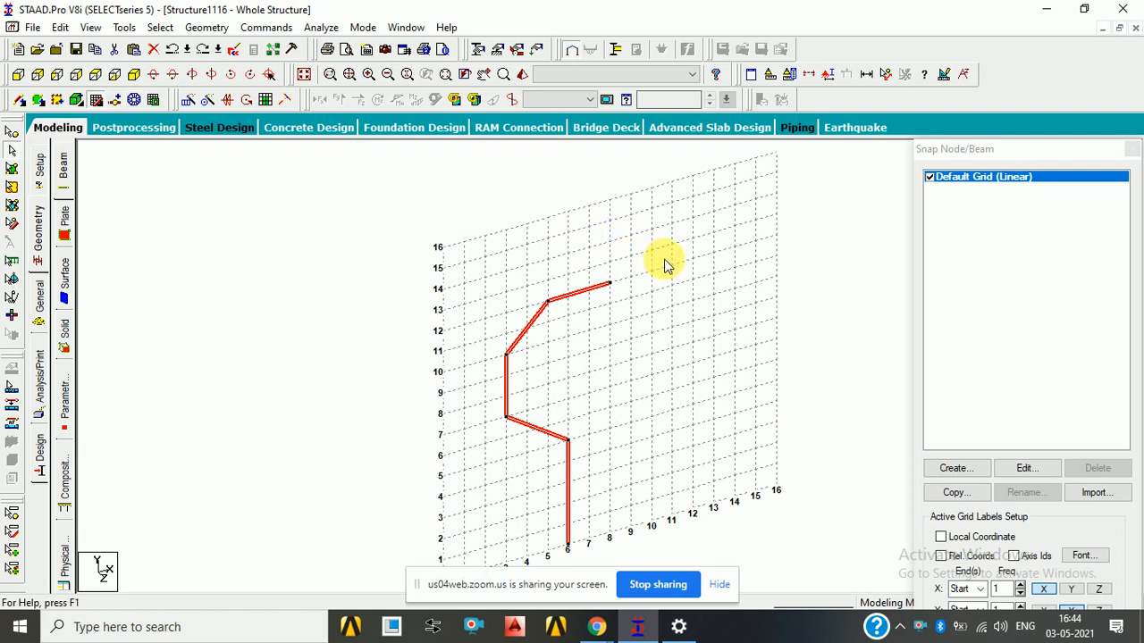
click(99, 100)
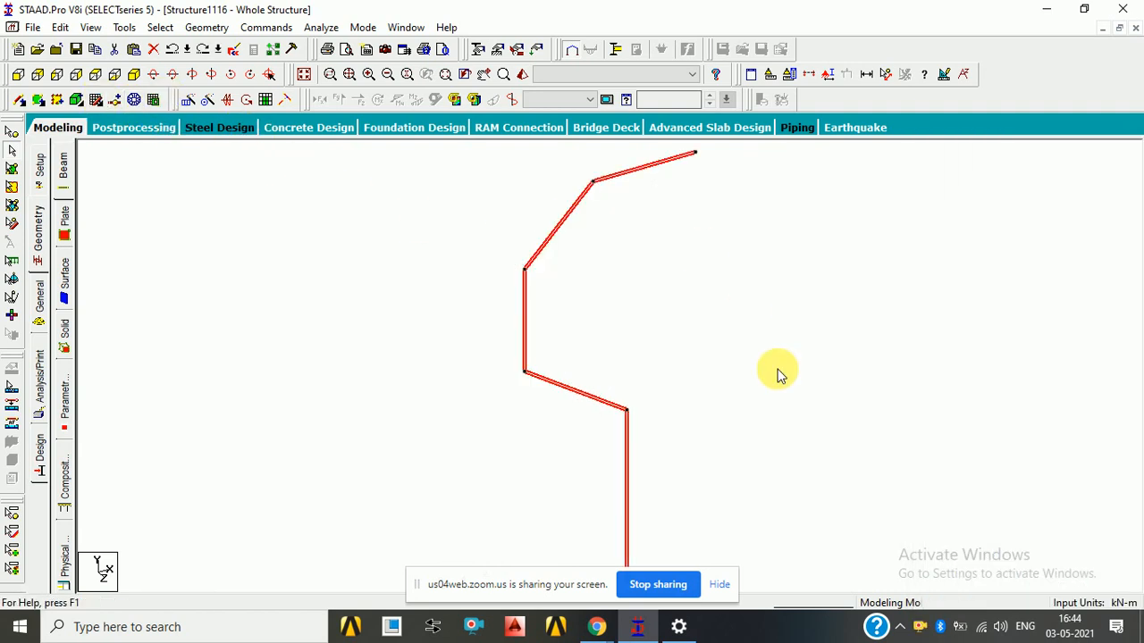
Circular-repeat the whole profile about the Y axis through its upper end node at X 8, over 360 degrees in 8 linked steps
scroll(777, 375, down, 3)
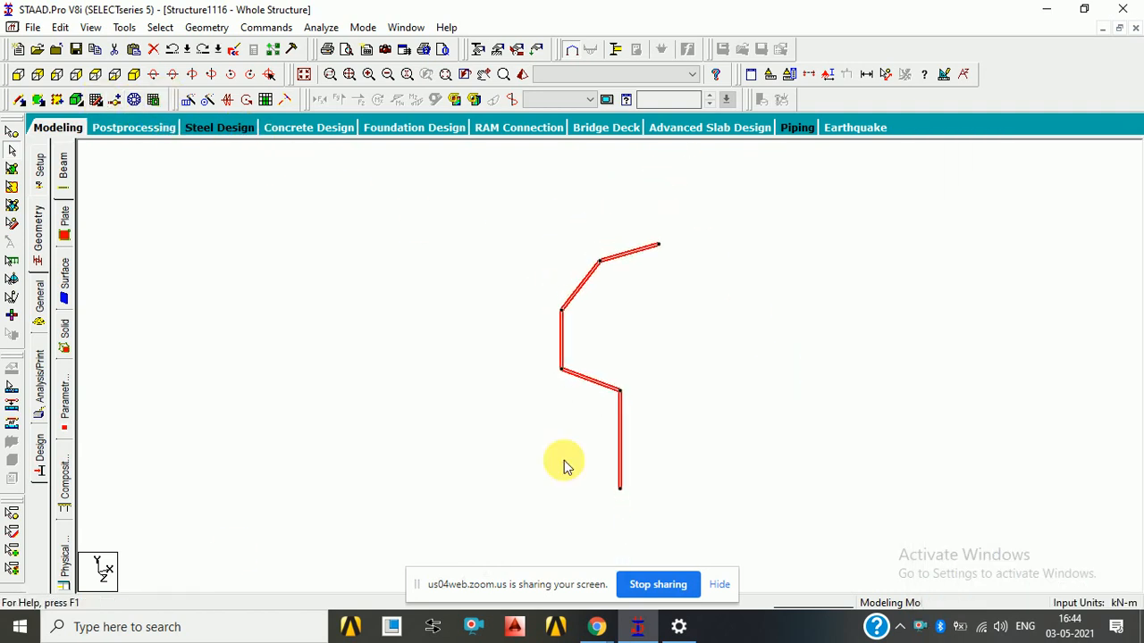
click(30, 78)
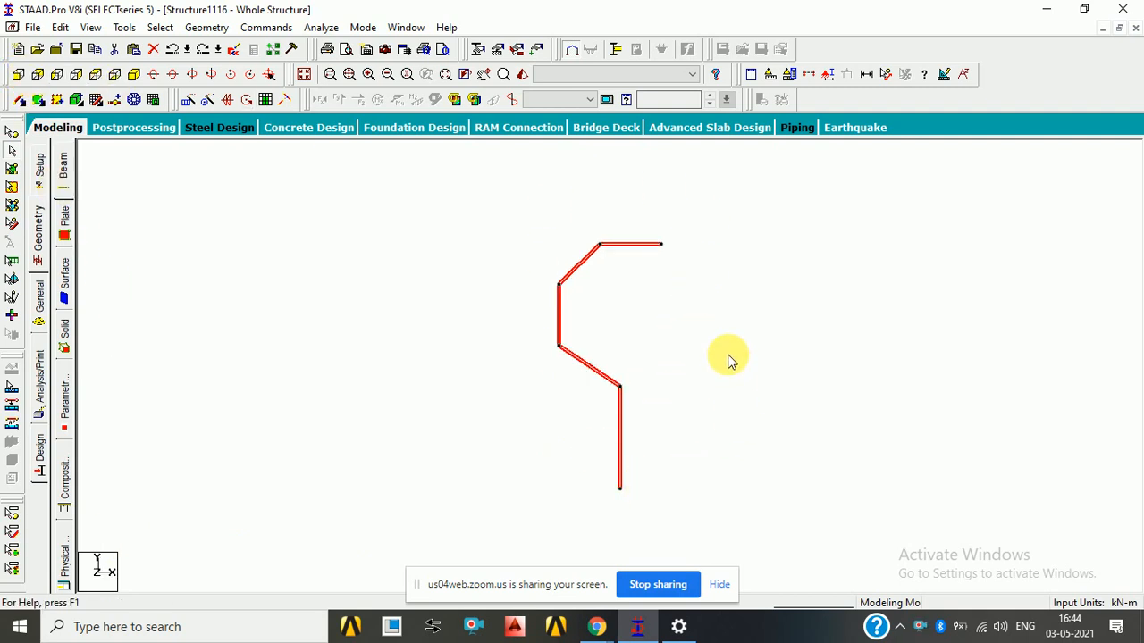
click(759, 366)
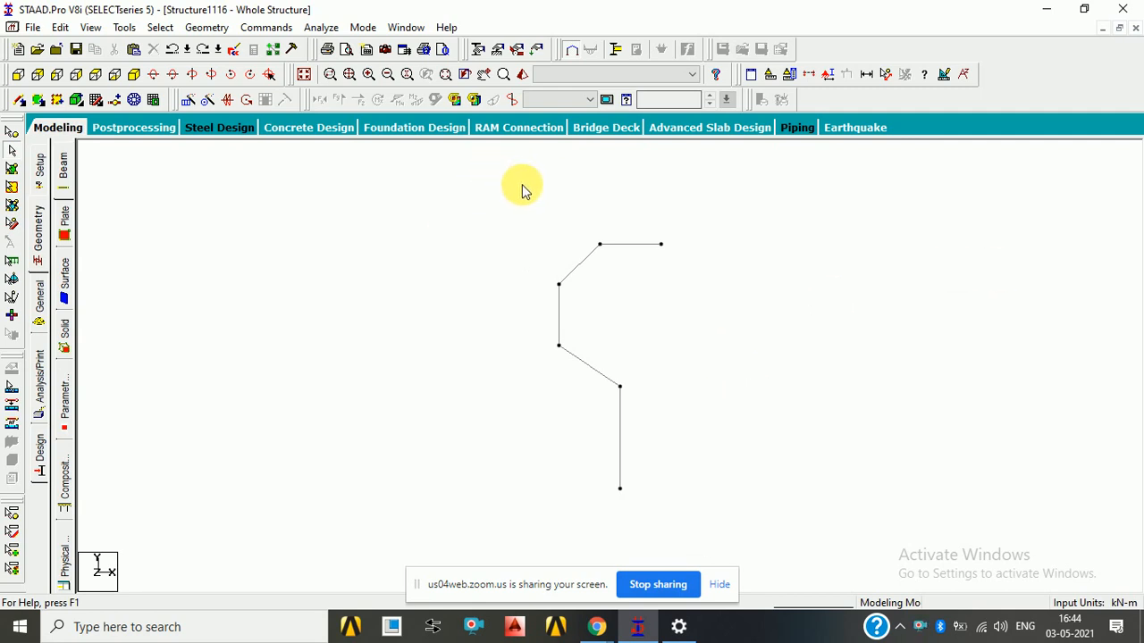
drag(518, 181, 689, 517)
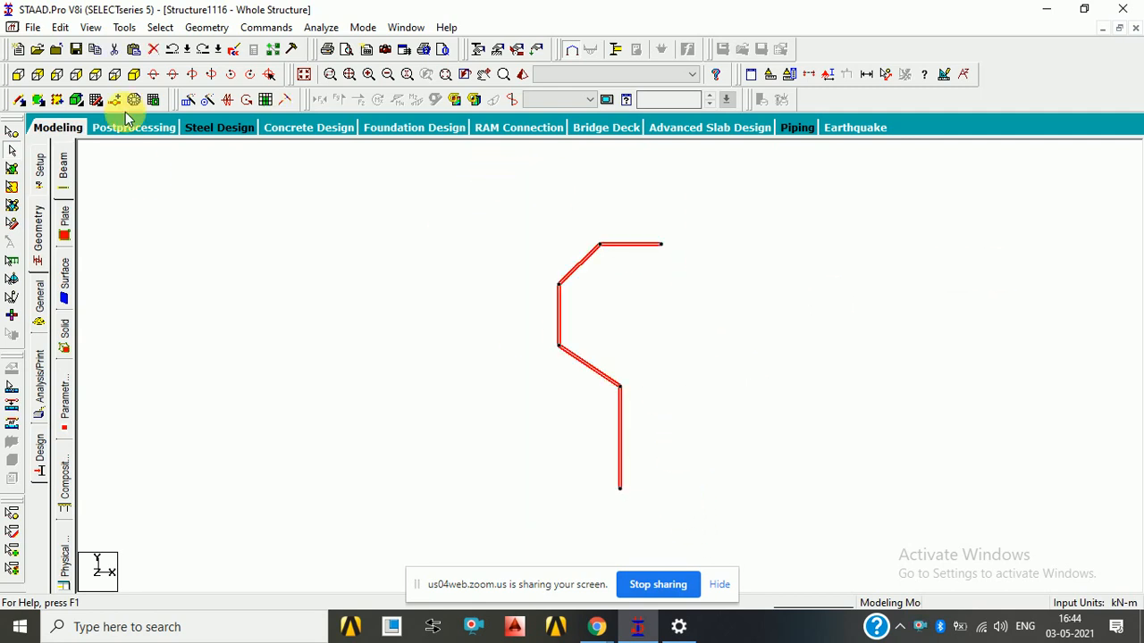
click(206, 100)
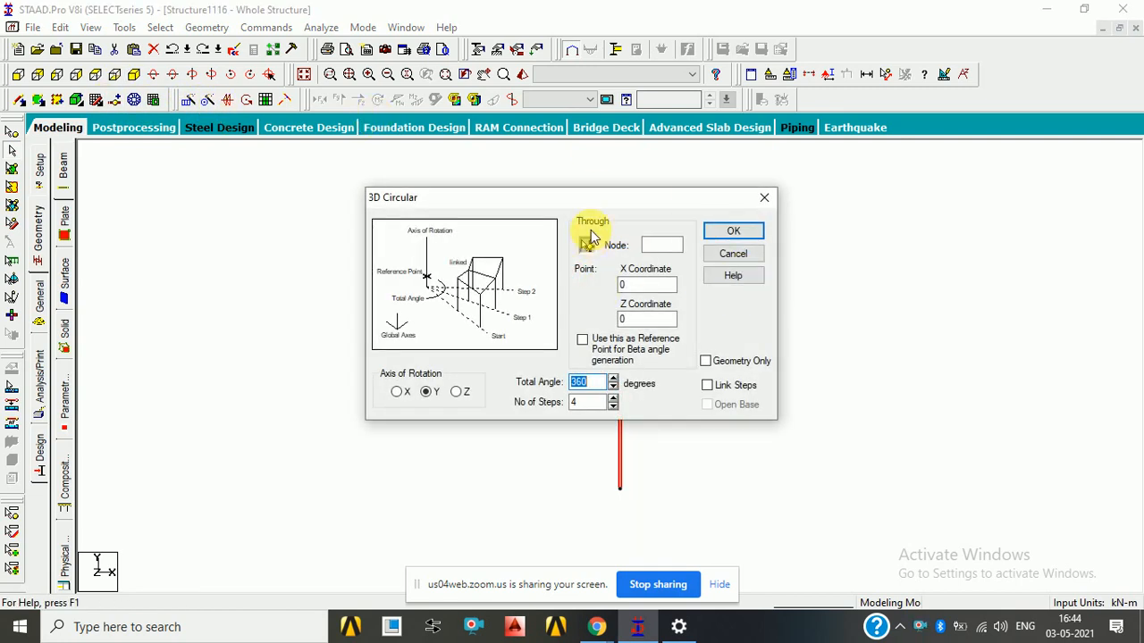
drag(597, 200, 932, 298)
click(922, 343)
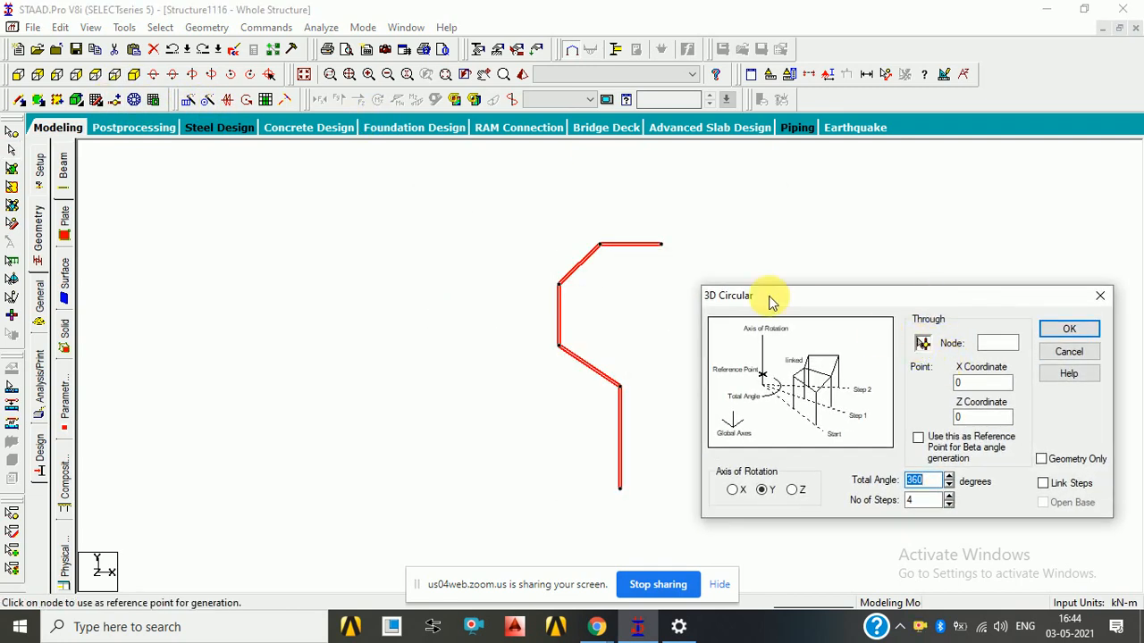
click(662, 245)
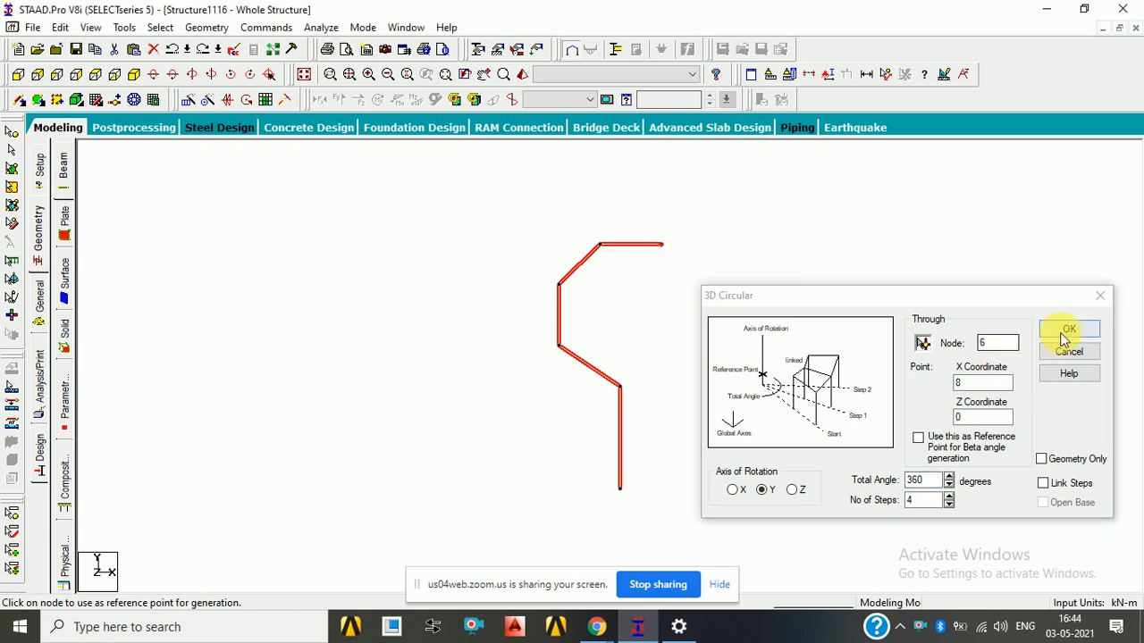
click(948, 496)
click(947, 495)
click(948, 496)
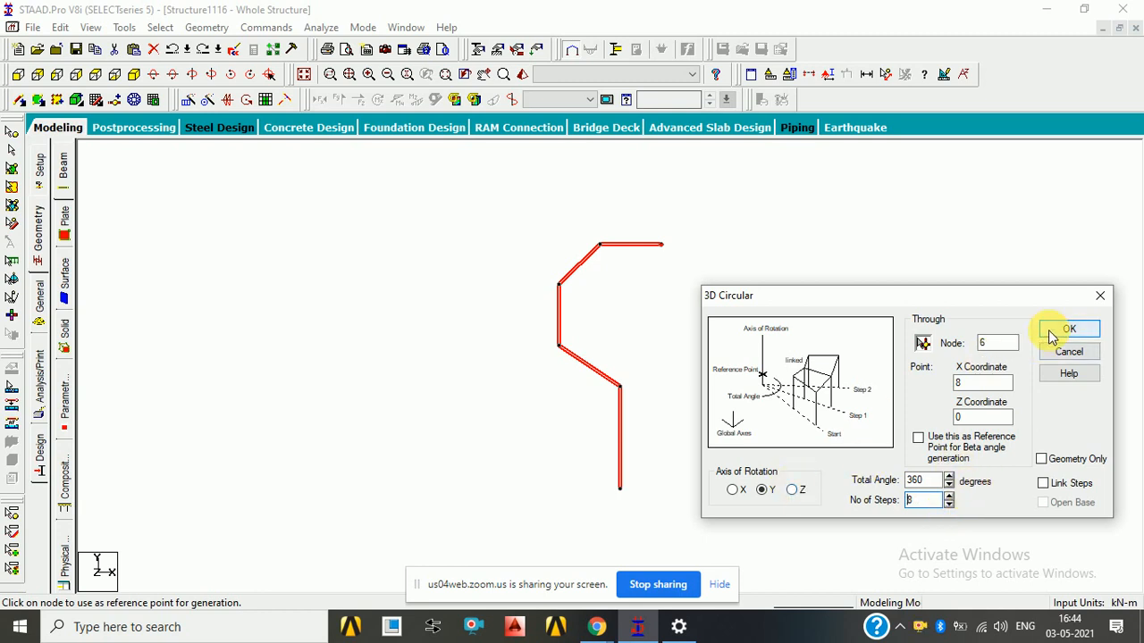
click(1043, 483)
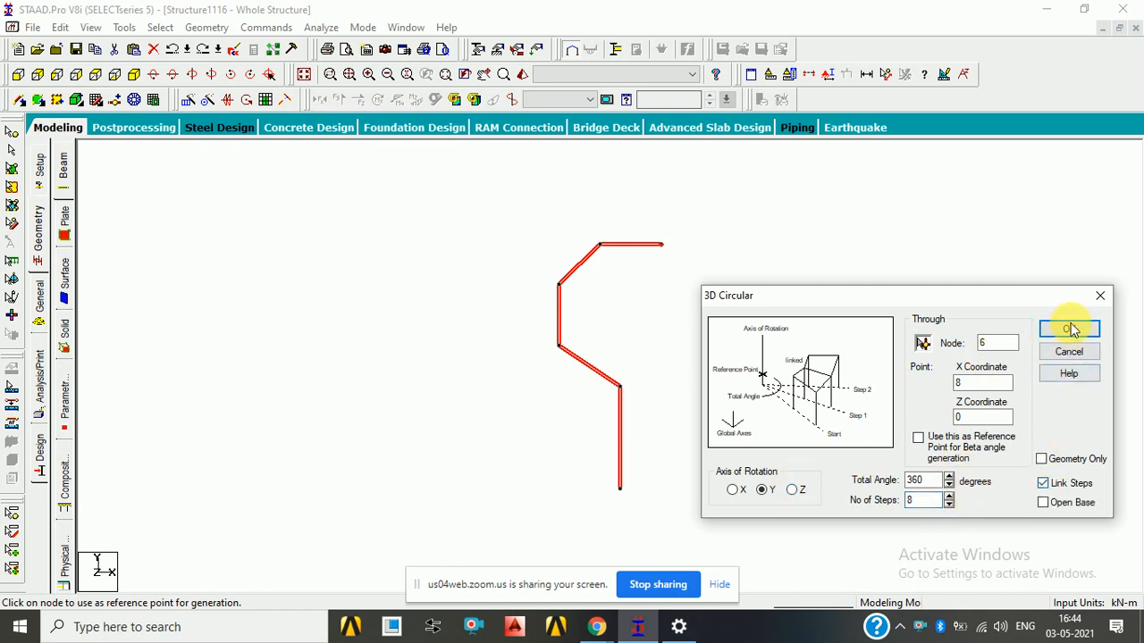
click(1069, 329)
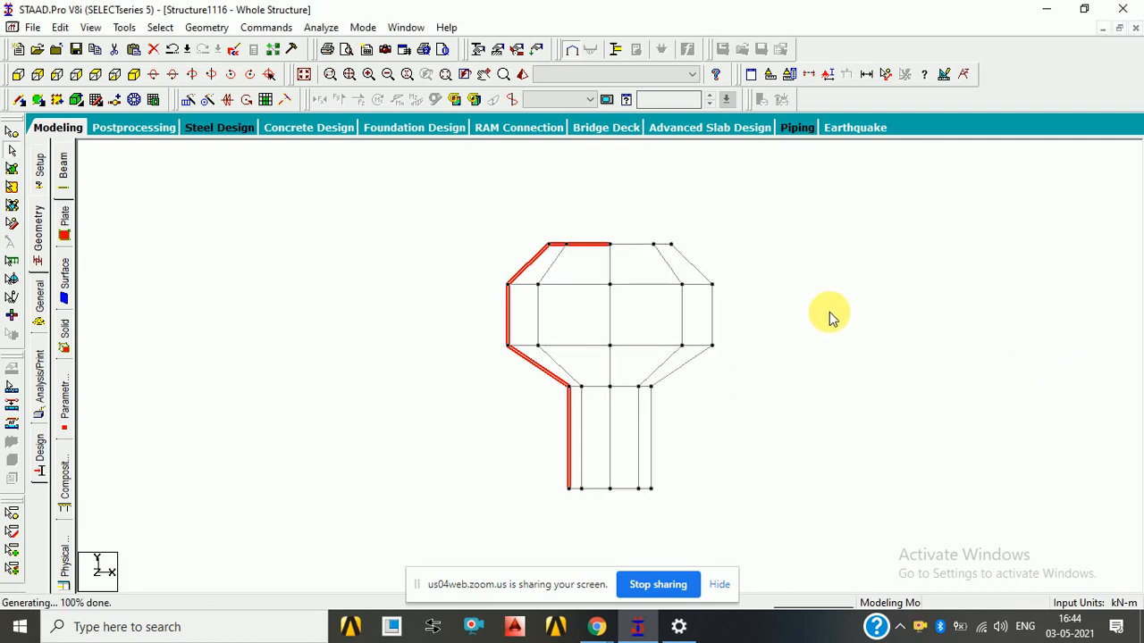
Fill all panels of the tank bowl above the shaft with plates
click(136, 76)
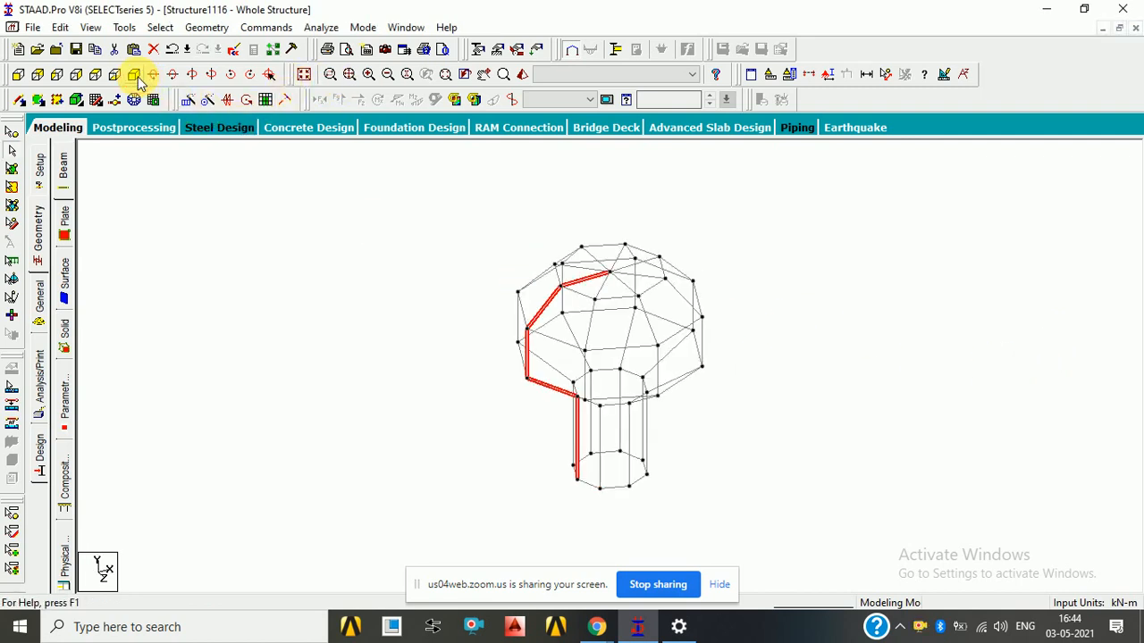
click(751, 306)
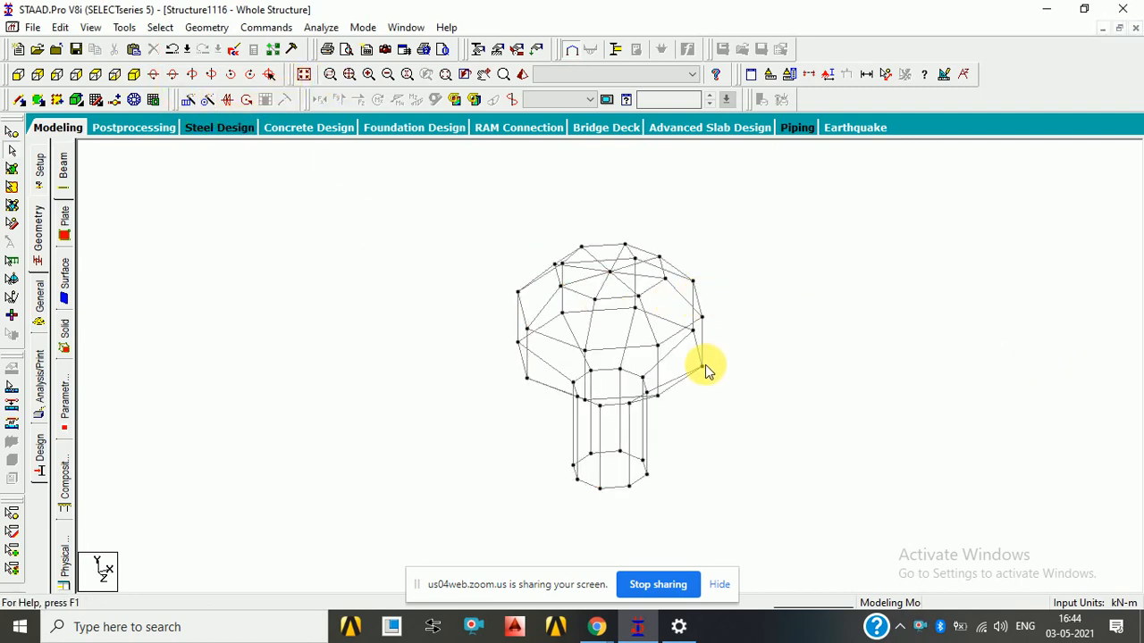
scroll(705, 365, up, 2)
scroll(728, 372, down, 1)
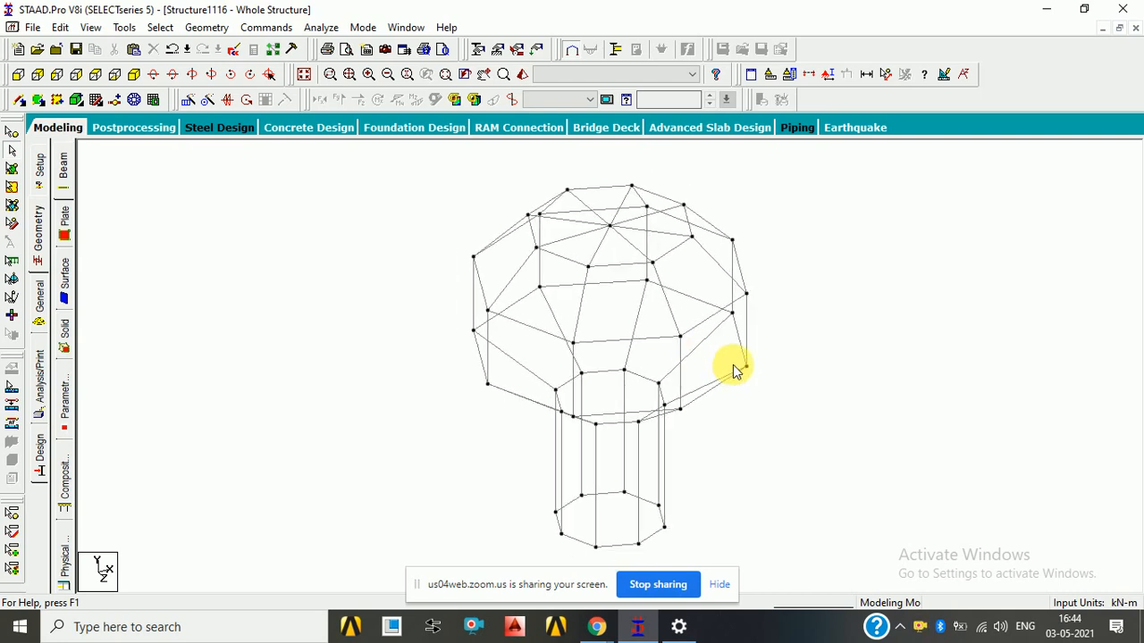
click(17, 77)
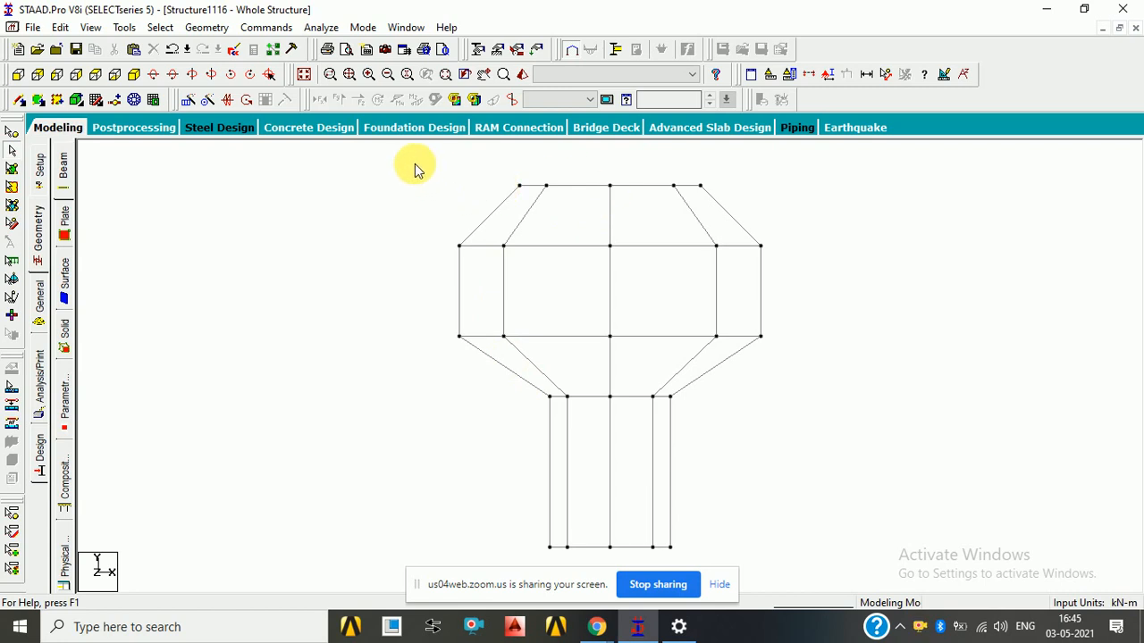
drag(438, 145, 808, 396)
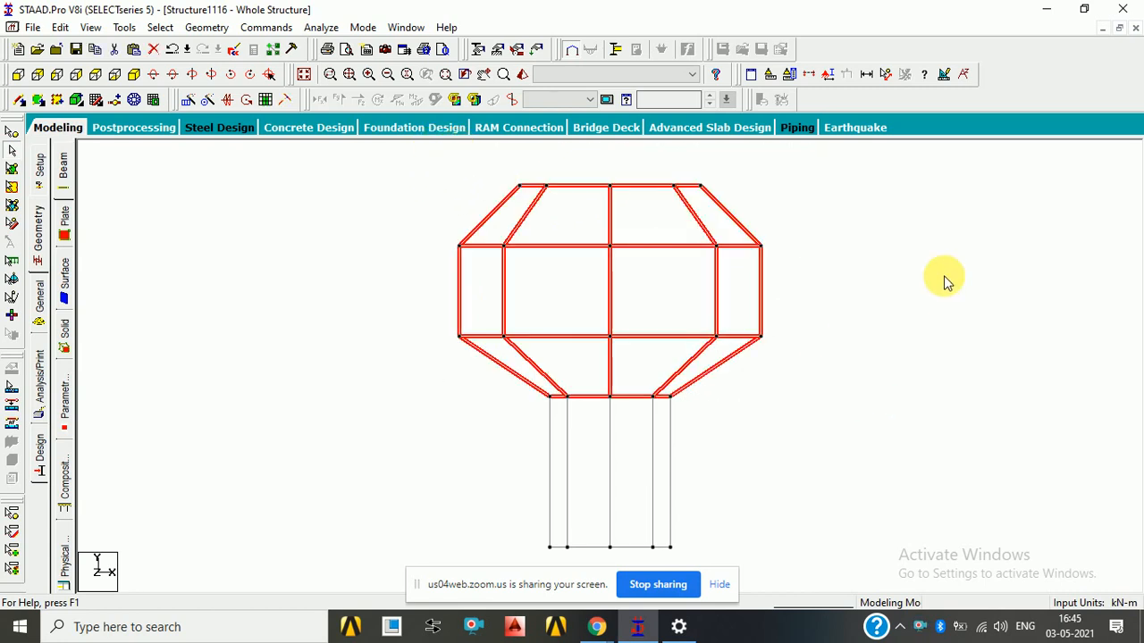
click(265, 100)
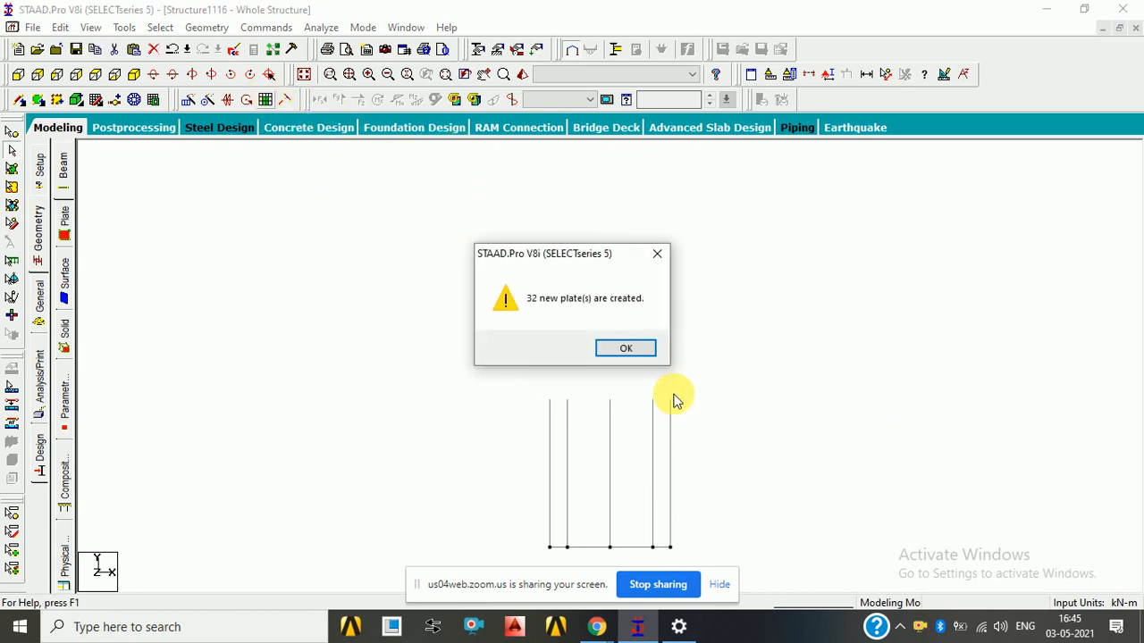
click(629, 350)
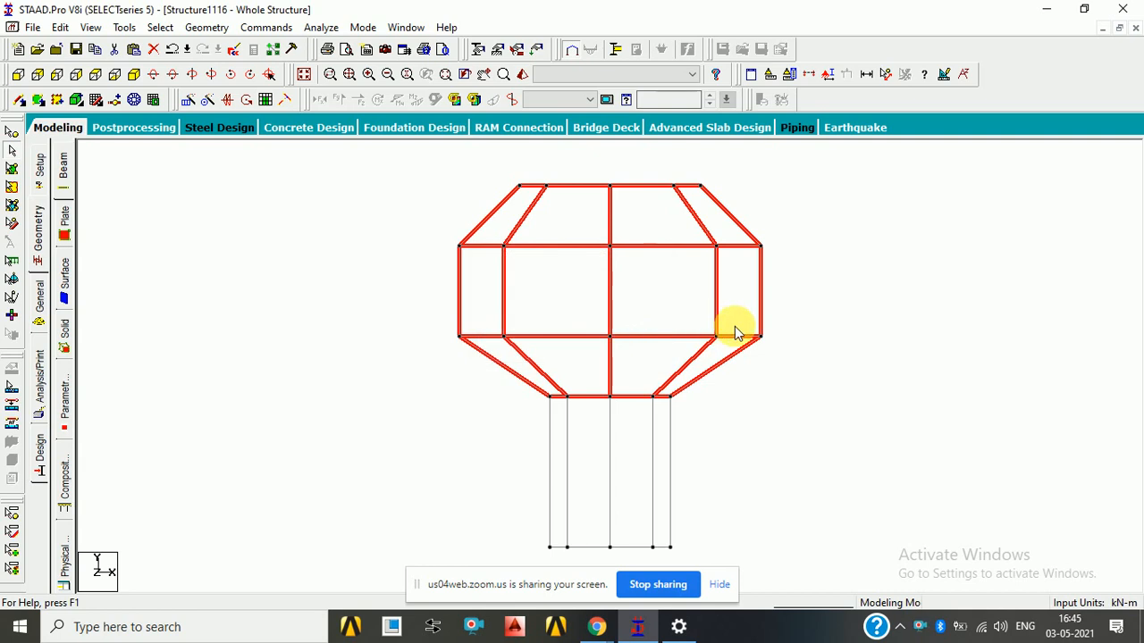
Examine the plated bowl from isometric and in a rotated 3D rendering including its underside, and close the rendering
click(304, 75)
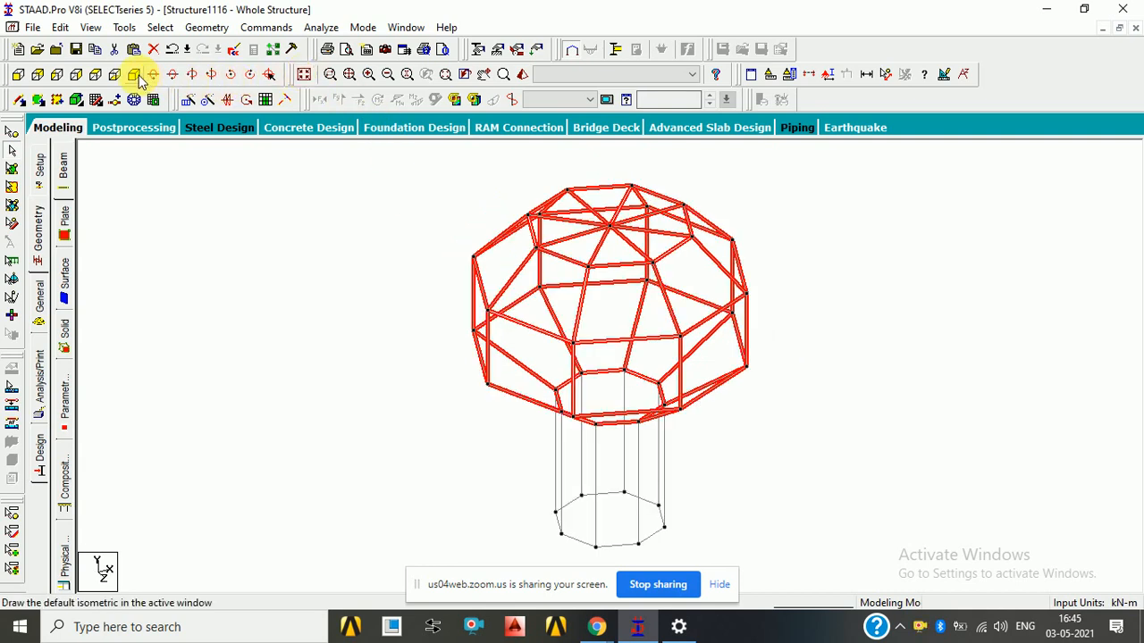
click(856, 314)
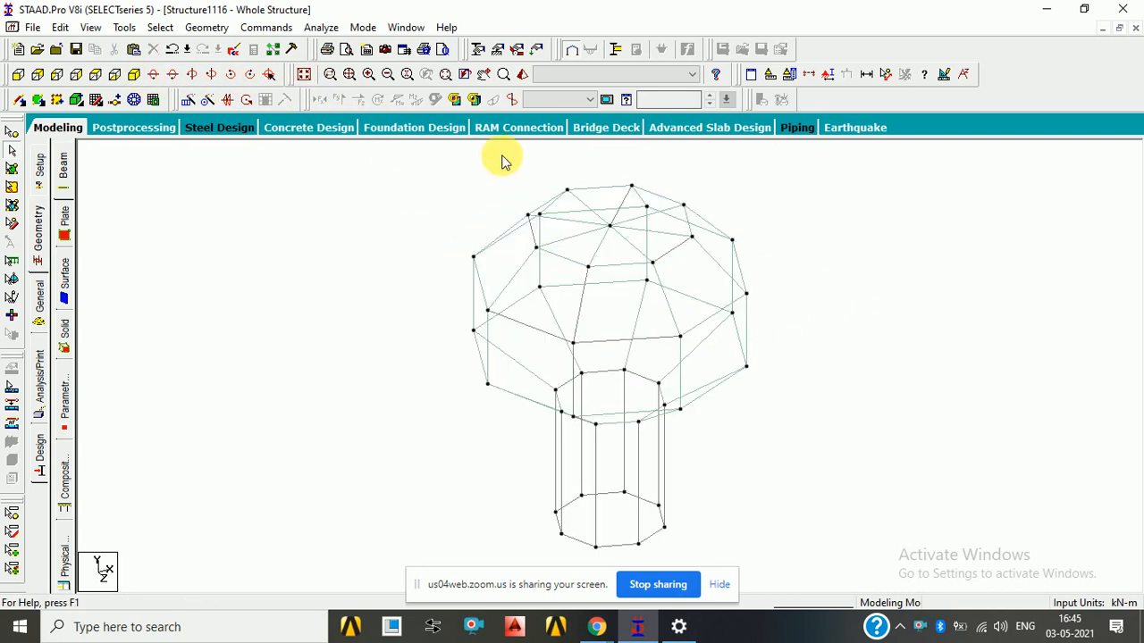
click(523, 76)
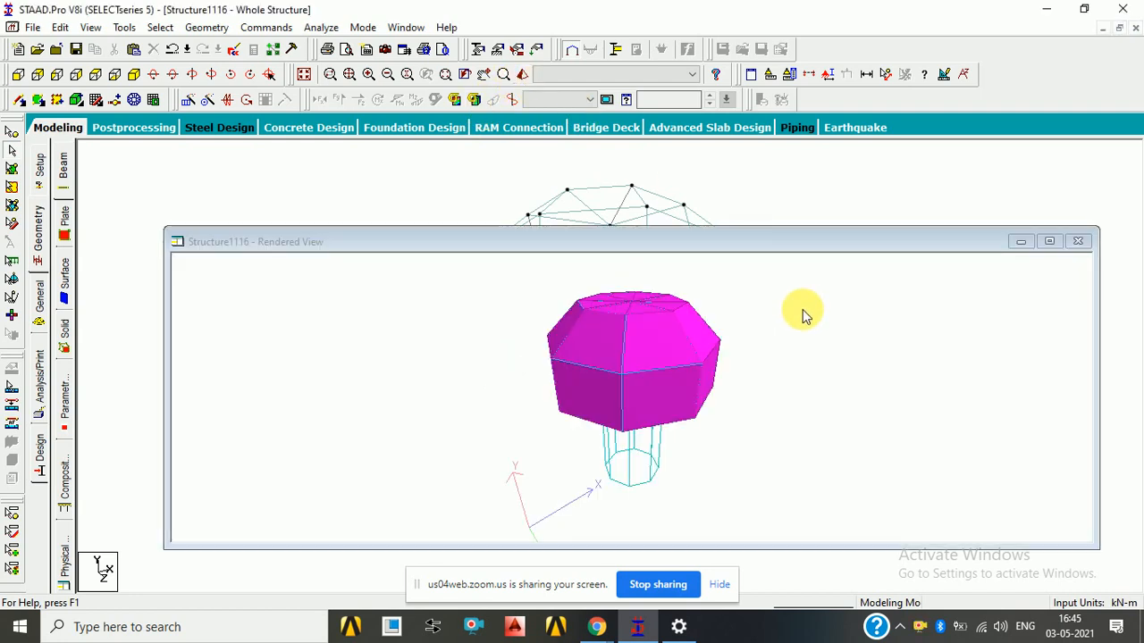
click(1049, 242)
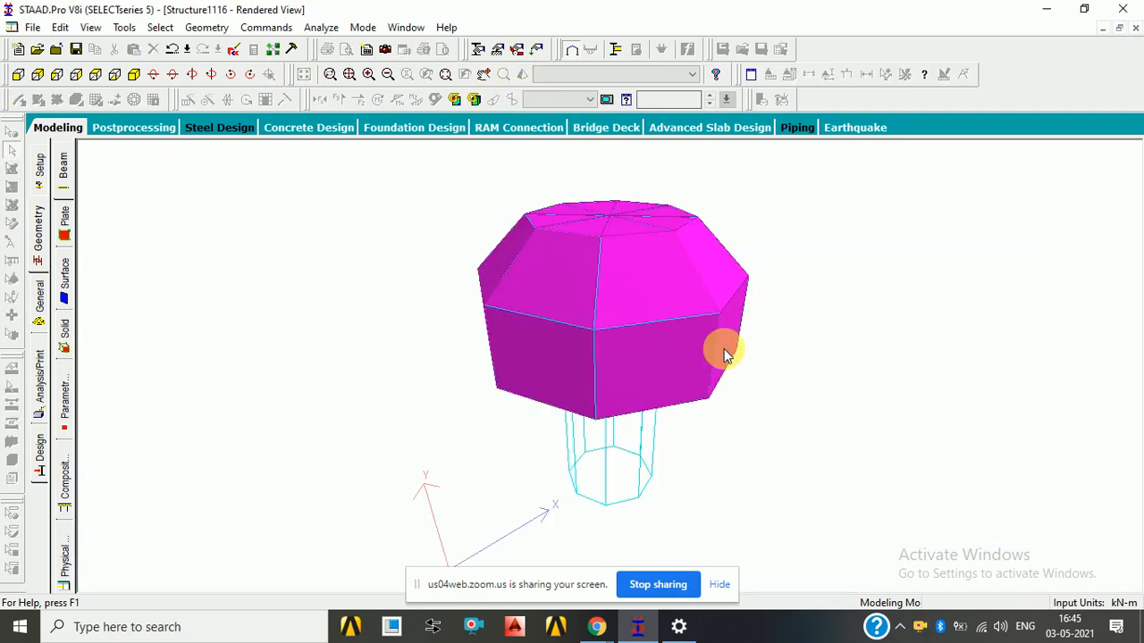
mouse_move(724, 356)
mouse_down()
mouse_move(722, 383)
mouse_move(738, 394)
mouse_move(783, 289)
mouse_move(867, 367)
mouse_move(840, 295)
mouse_move(807, 345)
mouse_move(827, 390)
mouse_move(794, 442)
mouse_move(778, 366)
mouse_move(850, 426)
mouse_move(830, 331)
mouse_move(868, 327)
mouse_move(899, 263)
mouse_move(873, 235)
mouse_move(802, 348)
mouse_move(774, 312)
mouse_up()
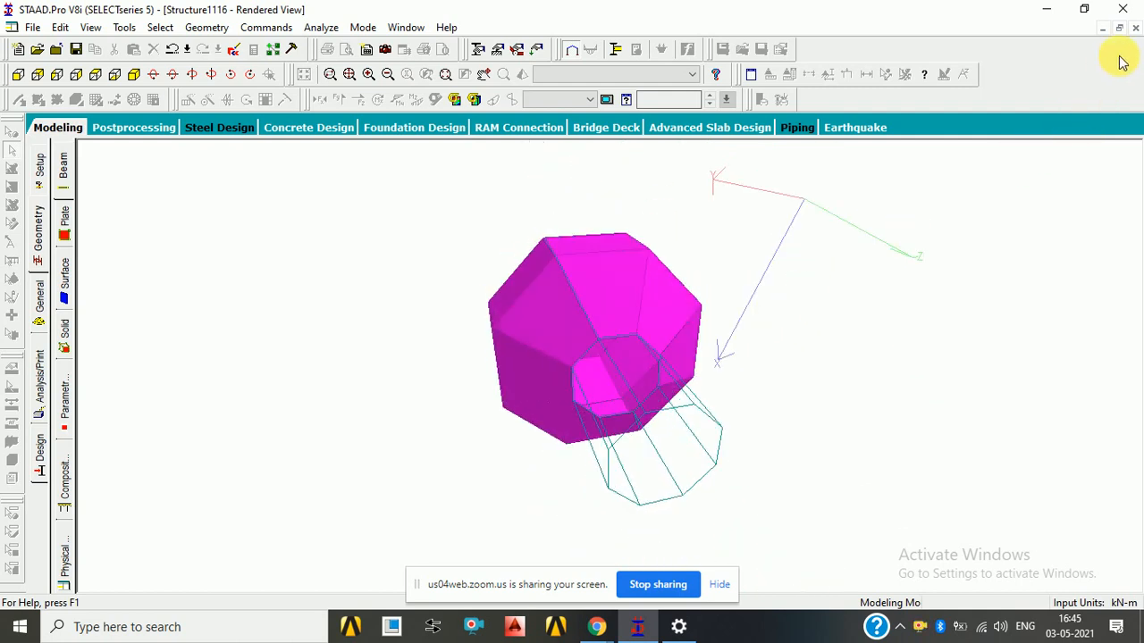
click(1134, 28)
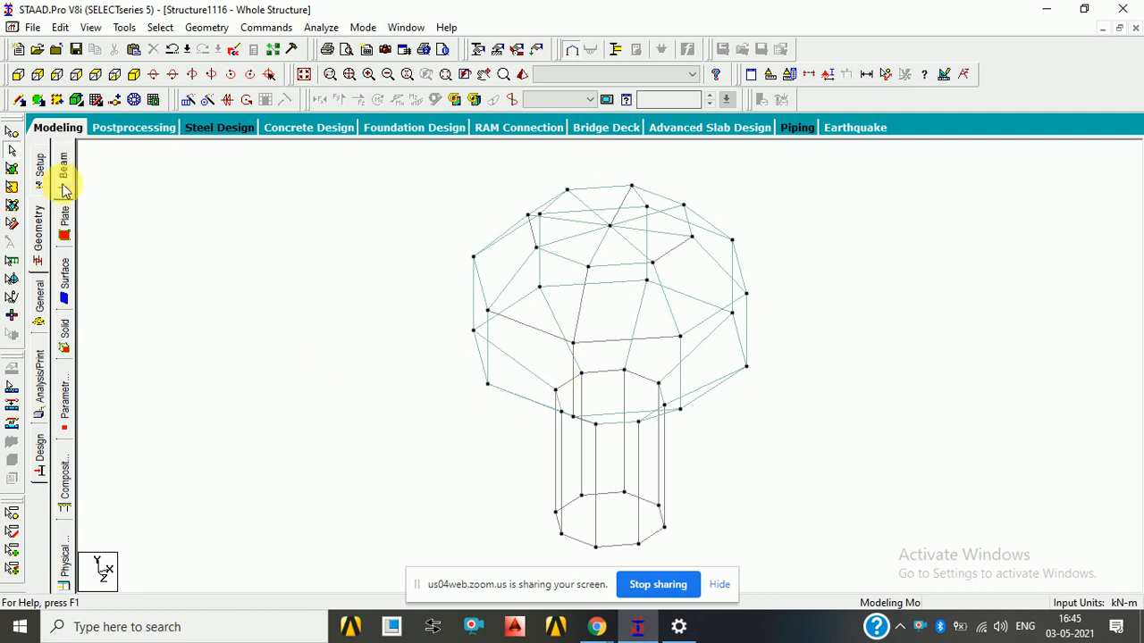
Select the ring of beams where the bowl meets the shaft and try to fill it with plates
click(79, 101)
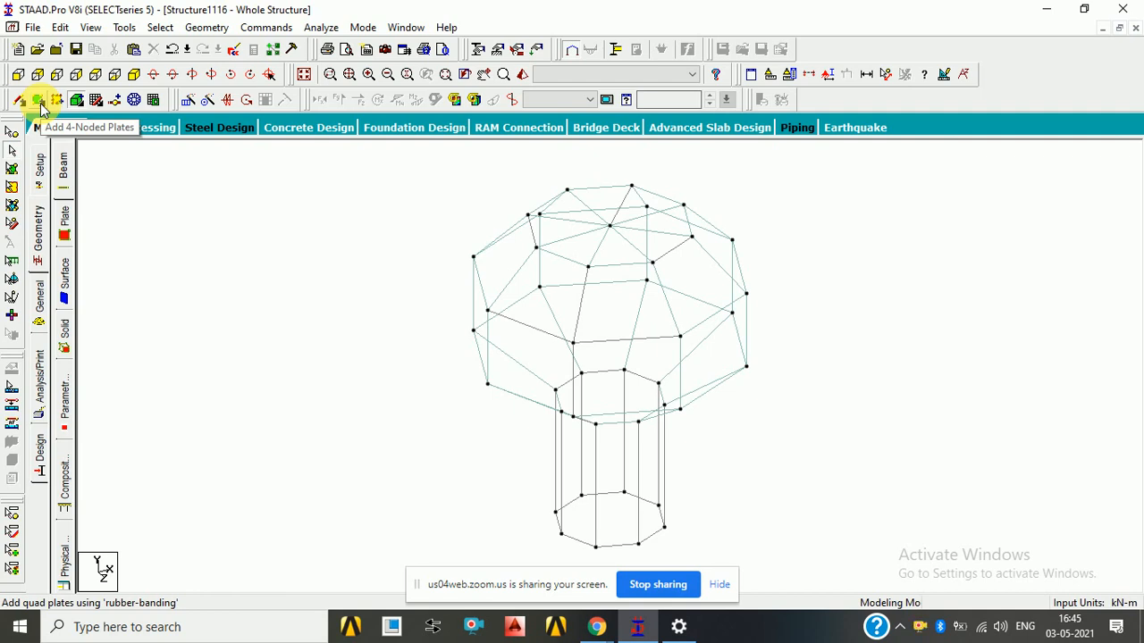
click(133, 100)
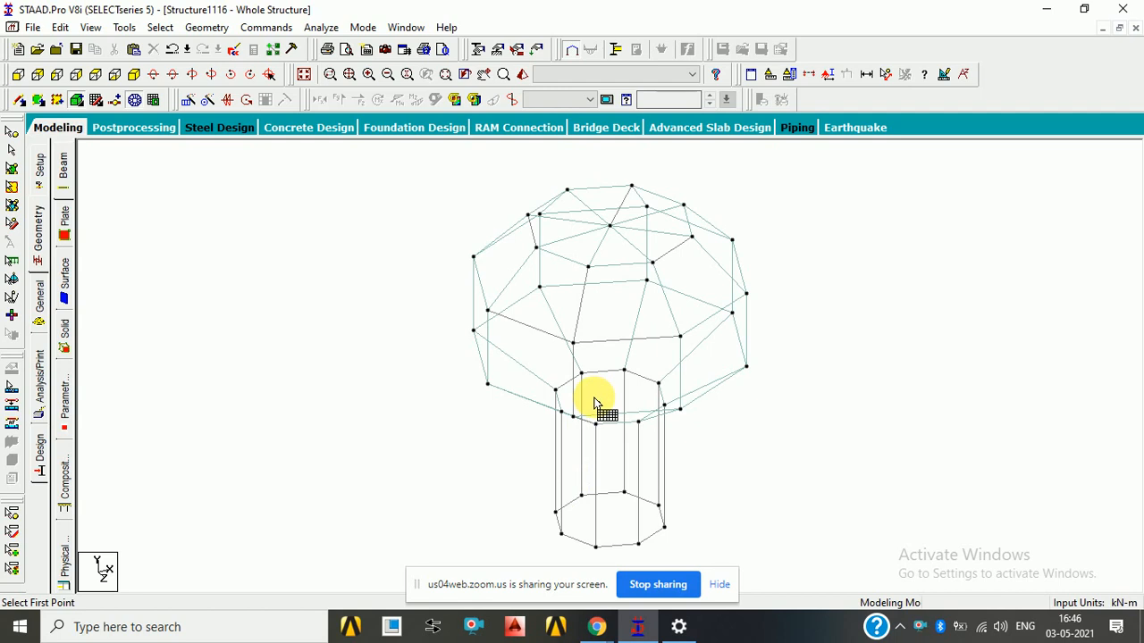
click(57, 76)
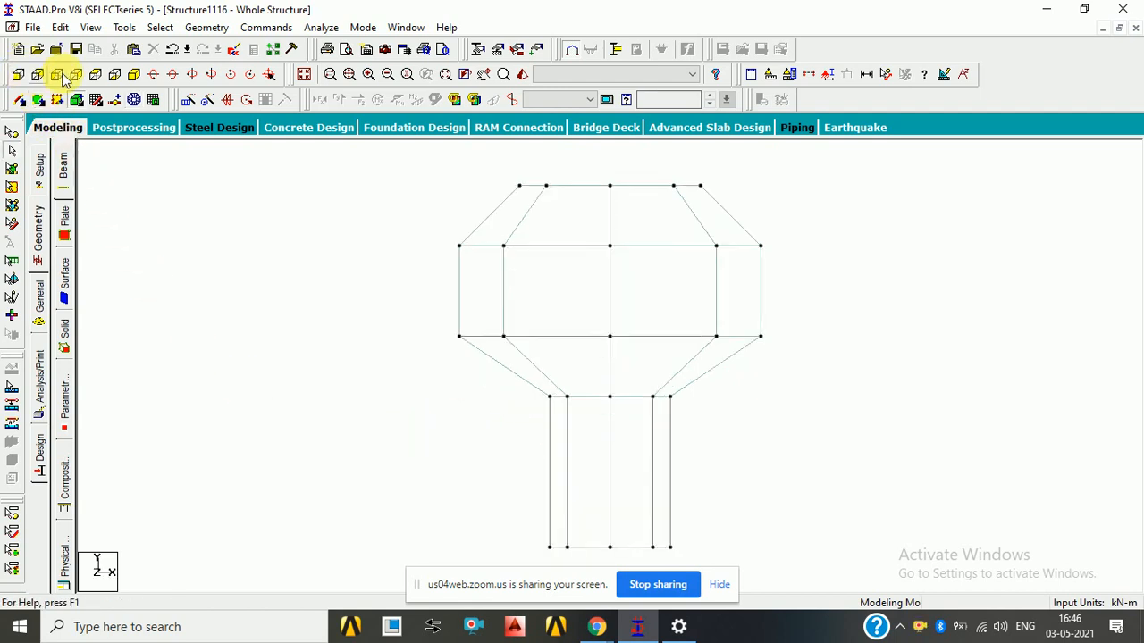
click(8, 152)
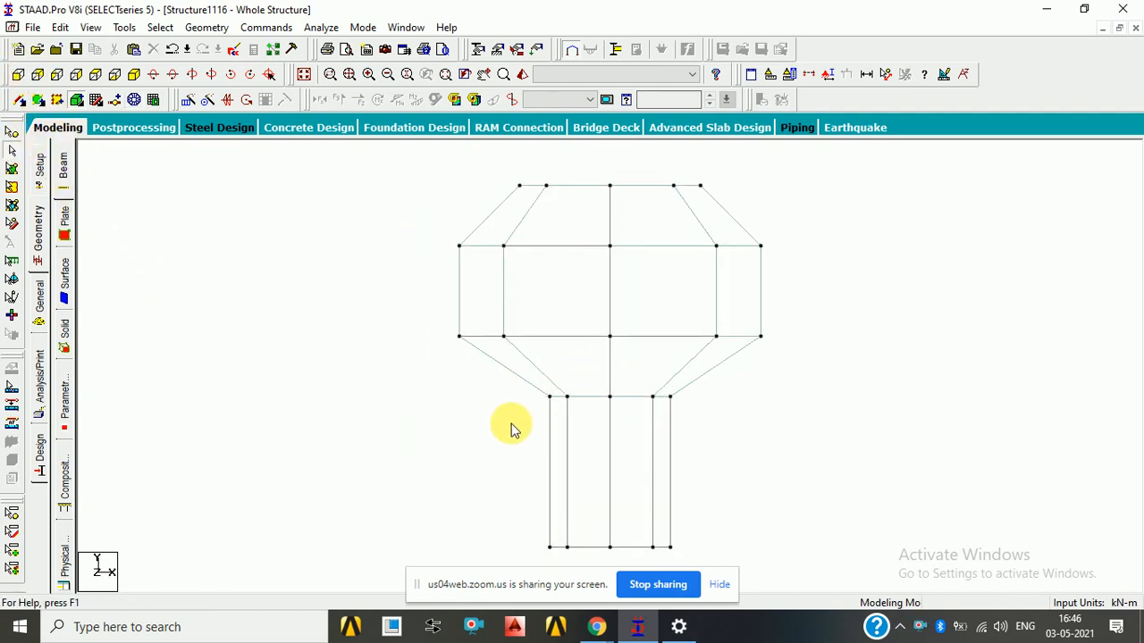
click(519, 382)
click(712, 407)
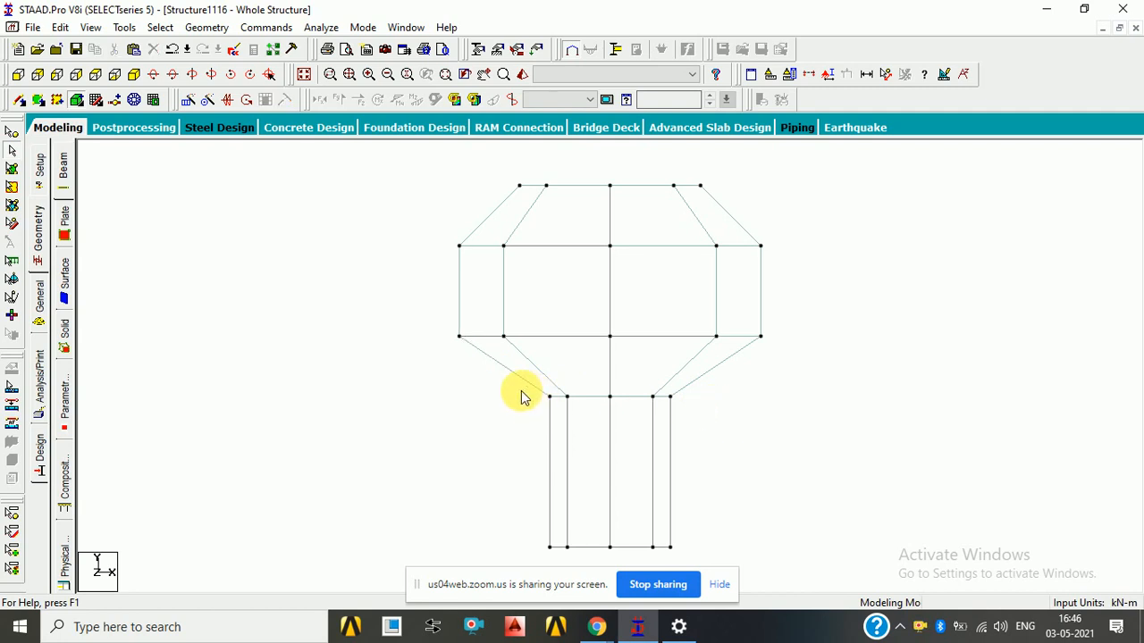
drag(518, 390, 693, 409)
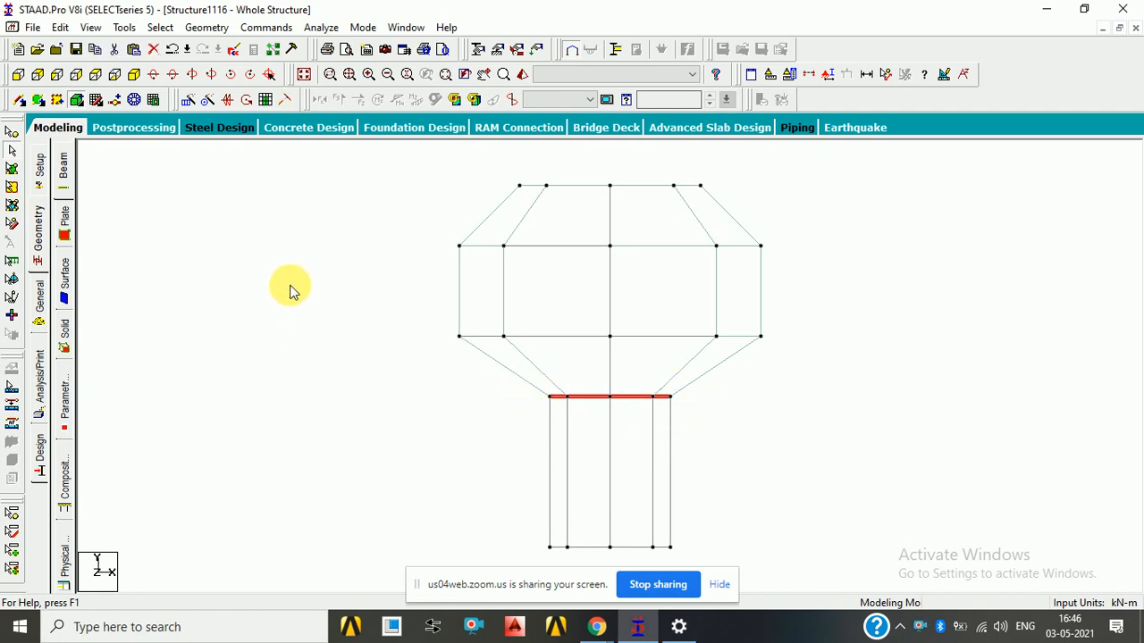
click(134, 100)
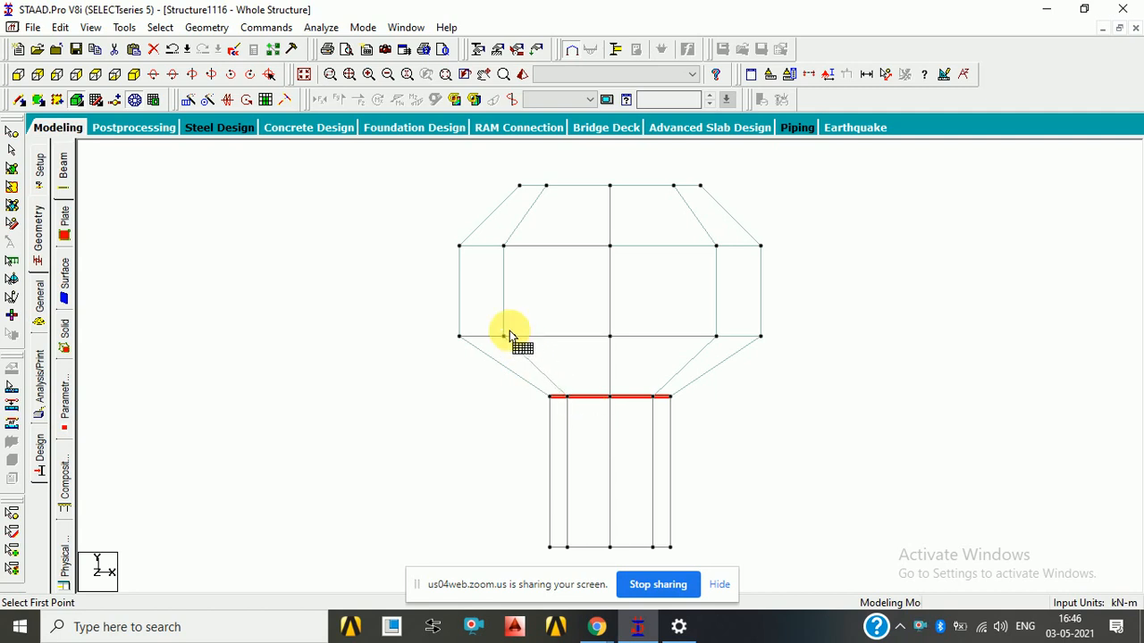
click(266, 99)
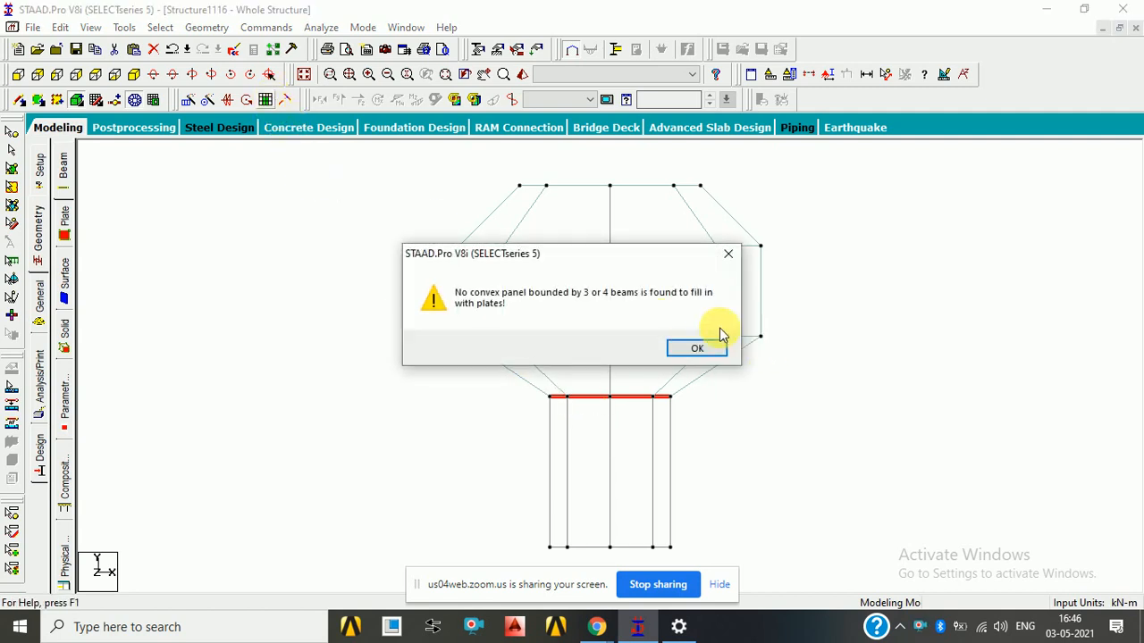
click(729, 254)
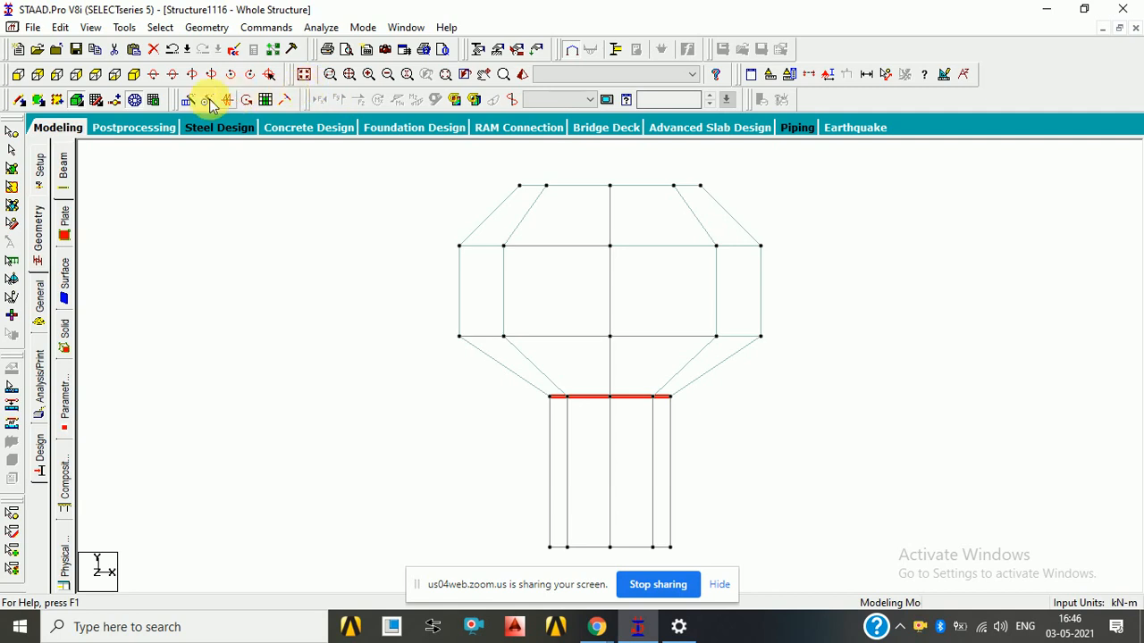
Display only the selected ring beams as a new view in the active window
right_click(606, 396)
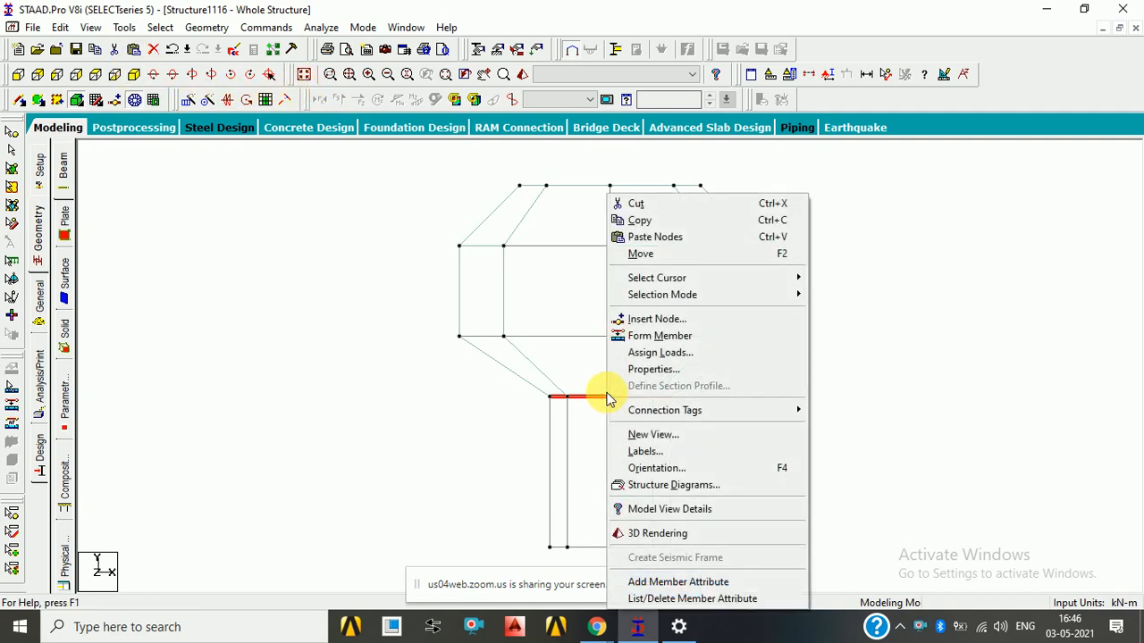
click(652, 434)
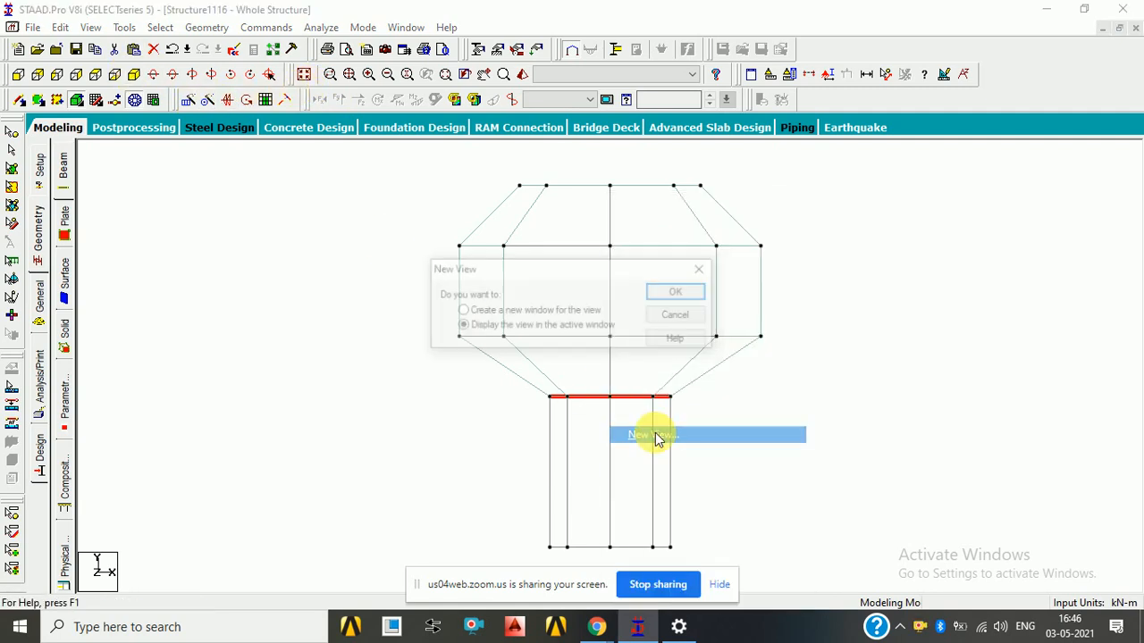
click(673, 293)
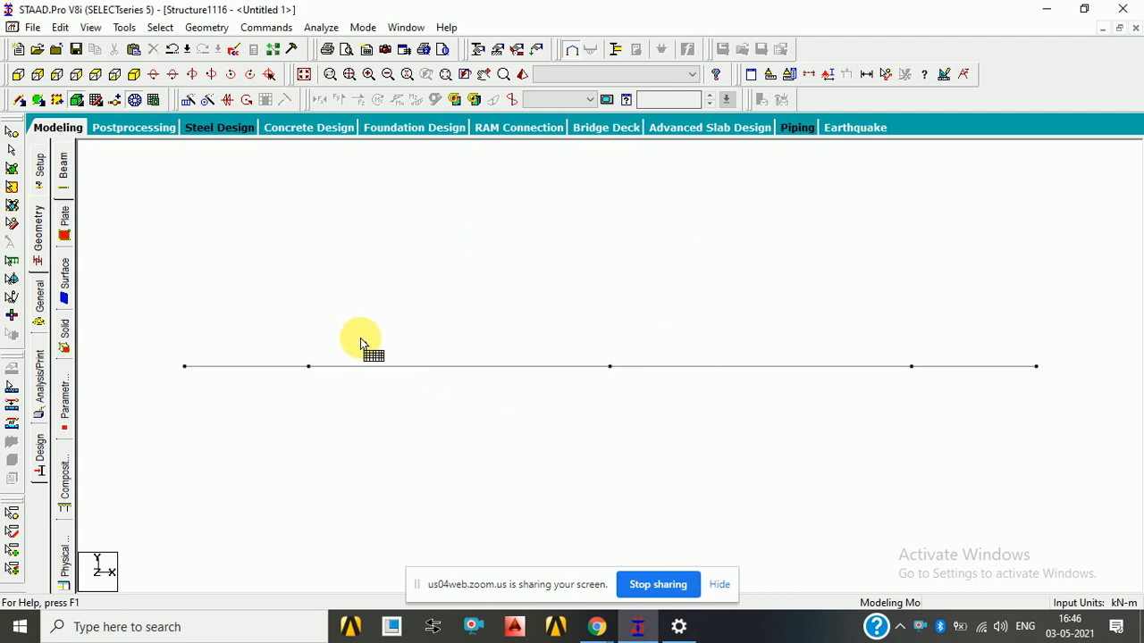
Try to generate a surface mesh over the ring by outlining its eight nodes in isometric view and closing the polygon
click(131, 77)
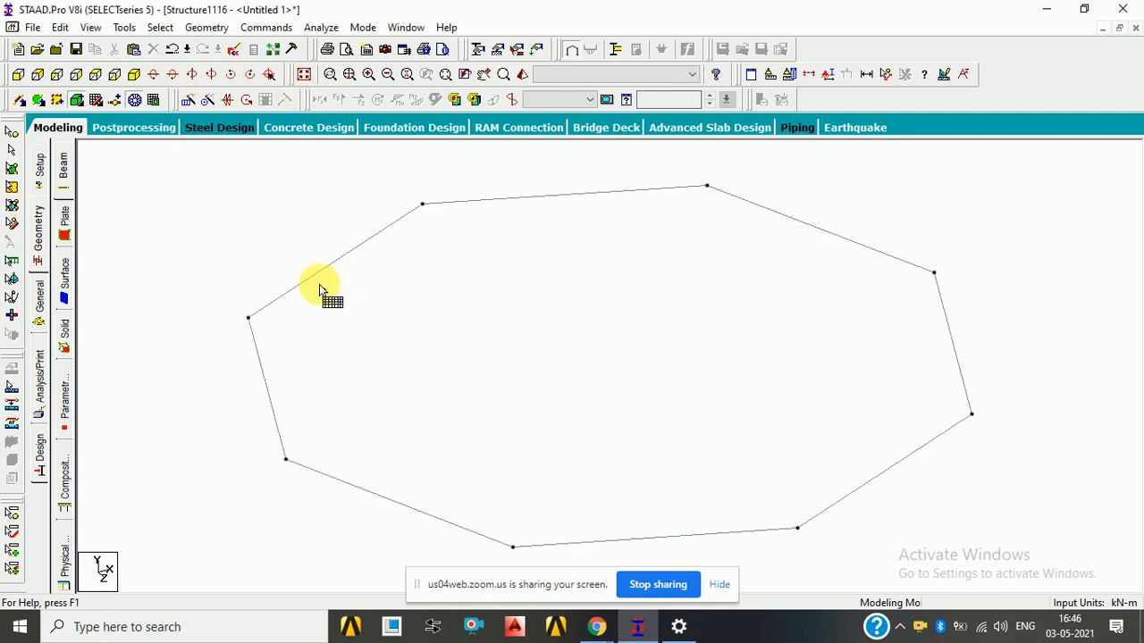
click(251, 323)
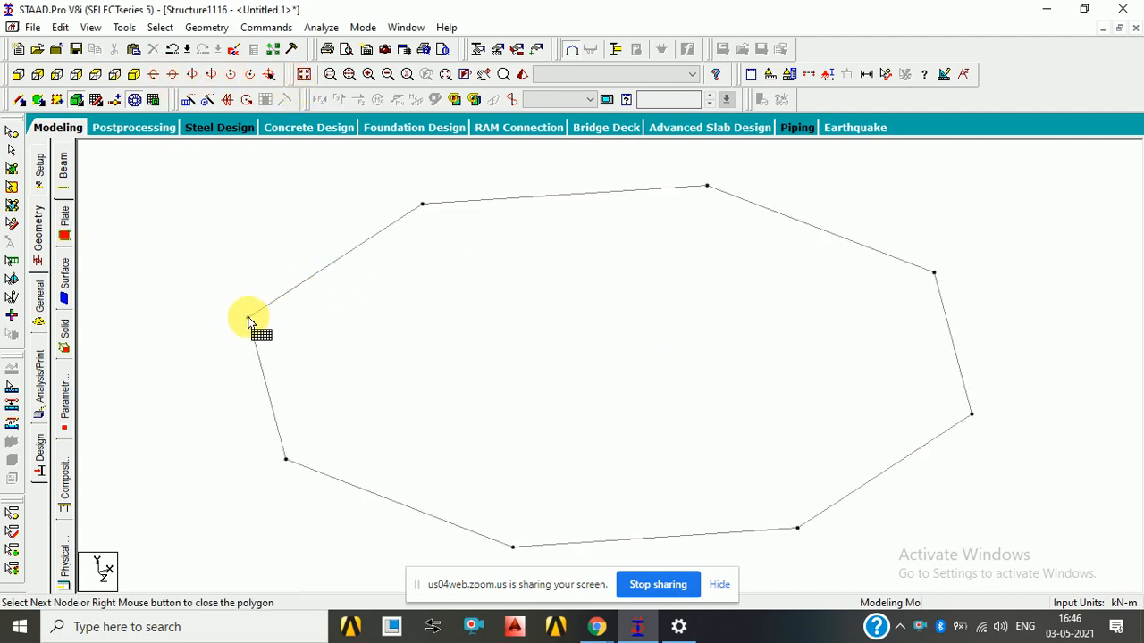
click(423, 204)
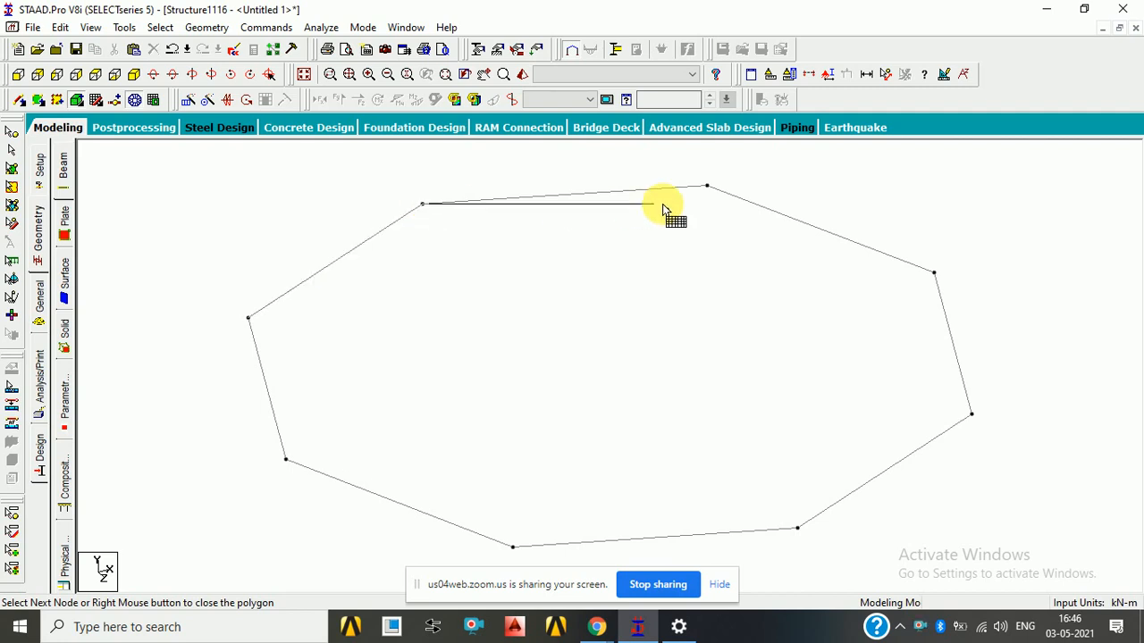
click(707, 188)
click(935, 273)
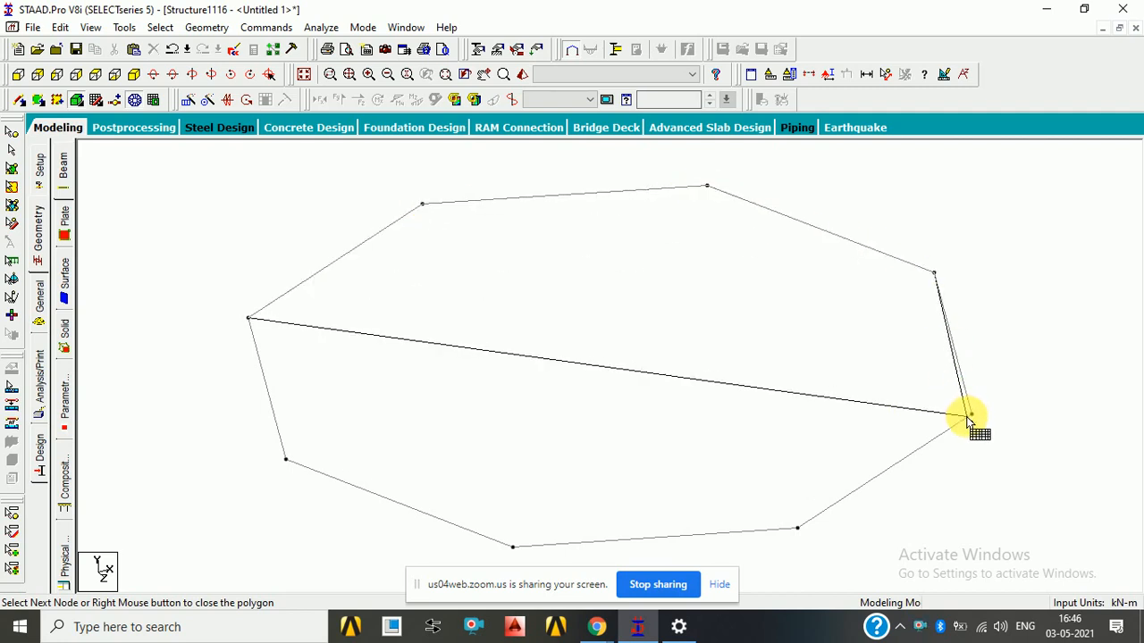
click(971, 415)
click(797, 528)
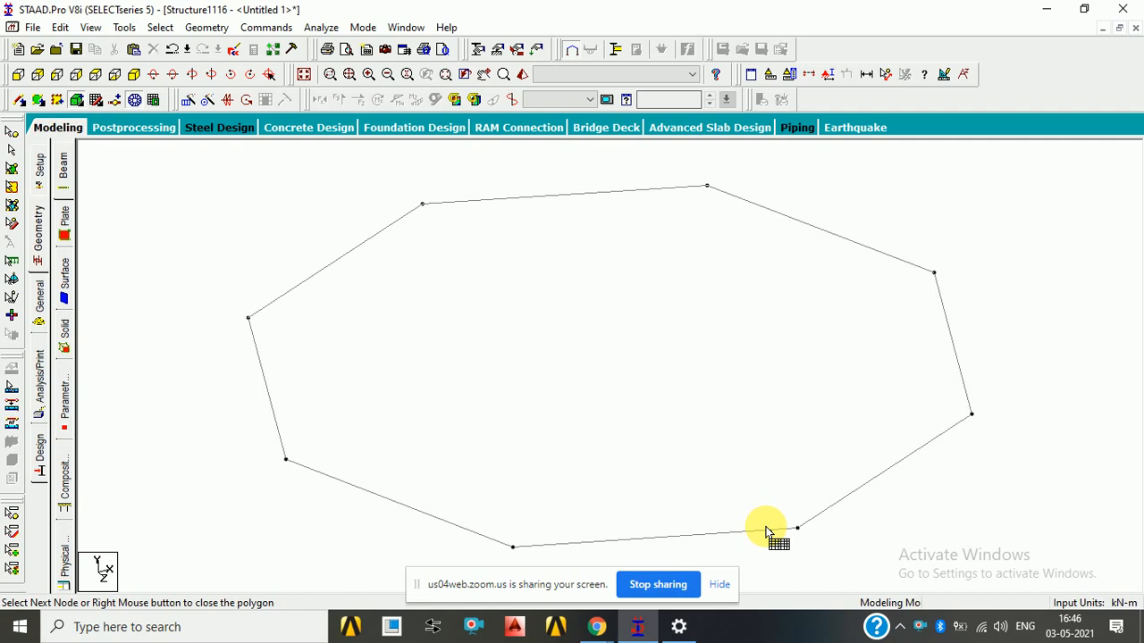
click(513, 547)
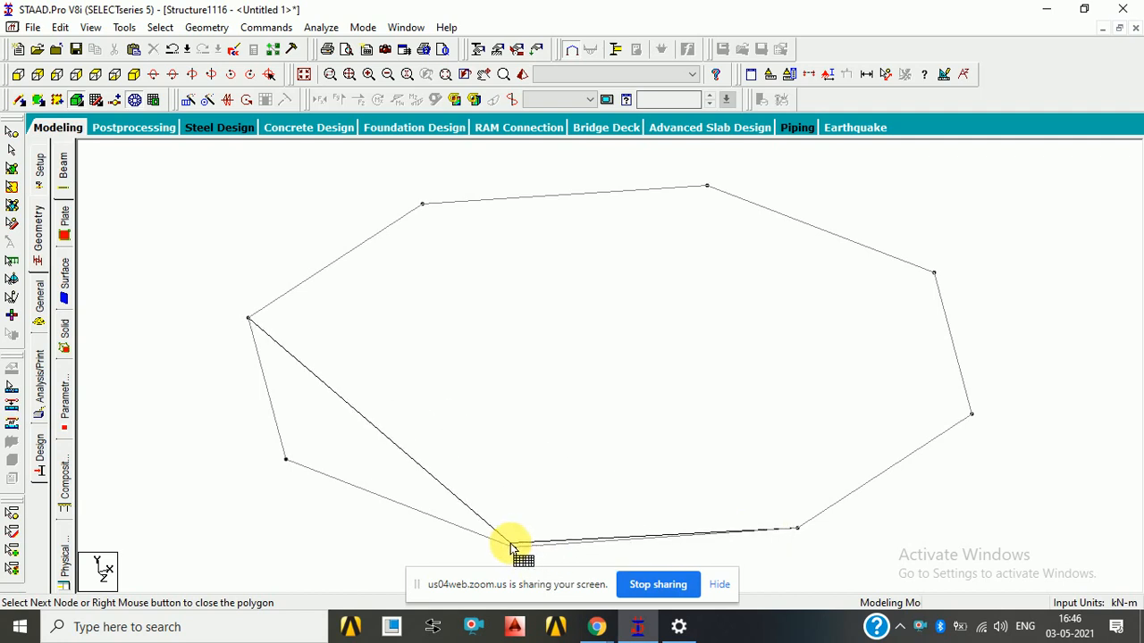
click(286, 460)
right_click(398, 420)
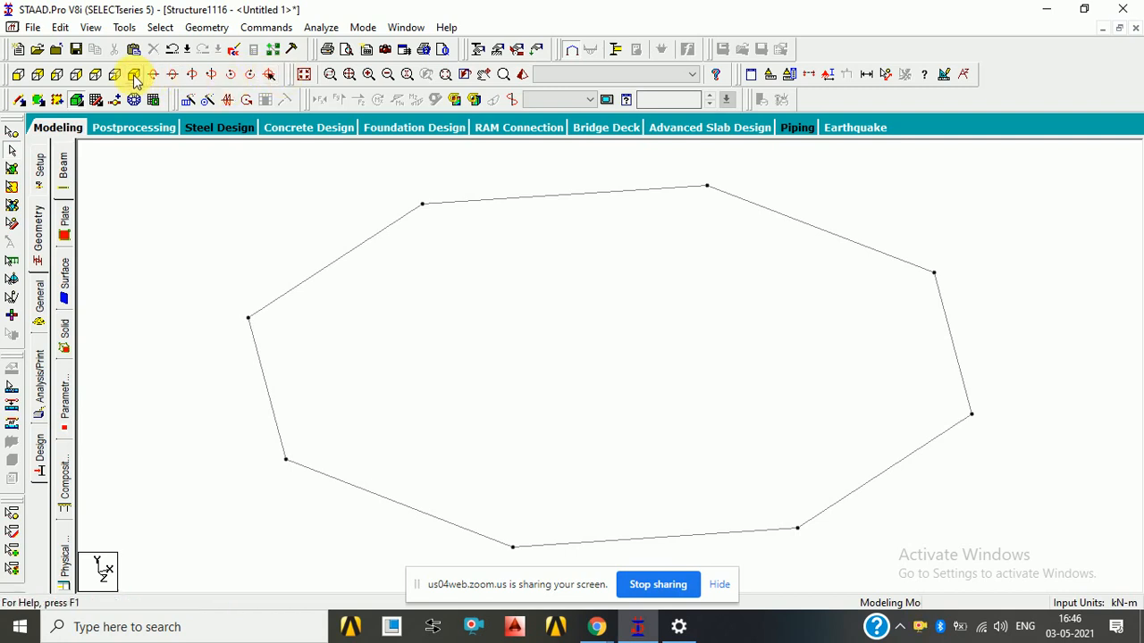
Display the whole structure, inspect the bowl's underside in a rotated 3D rendering, and close the rendering
click(307, 77)
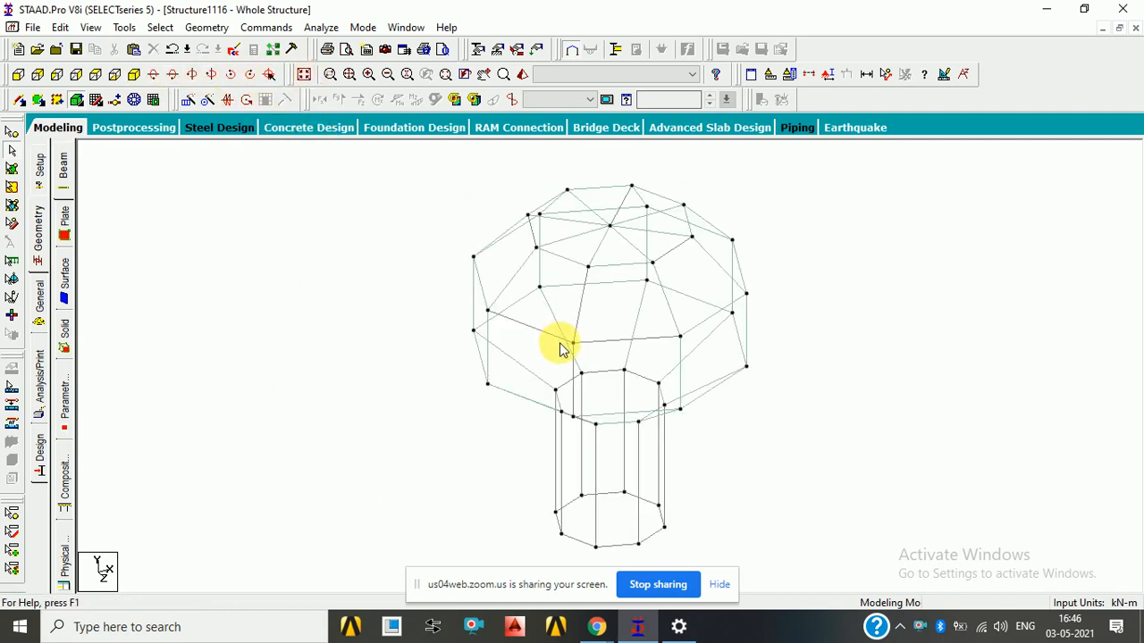
click(522, 76)
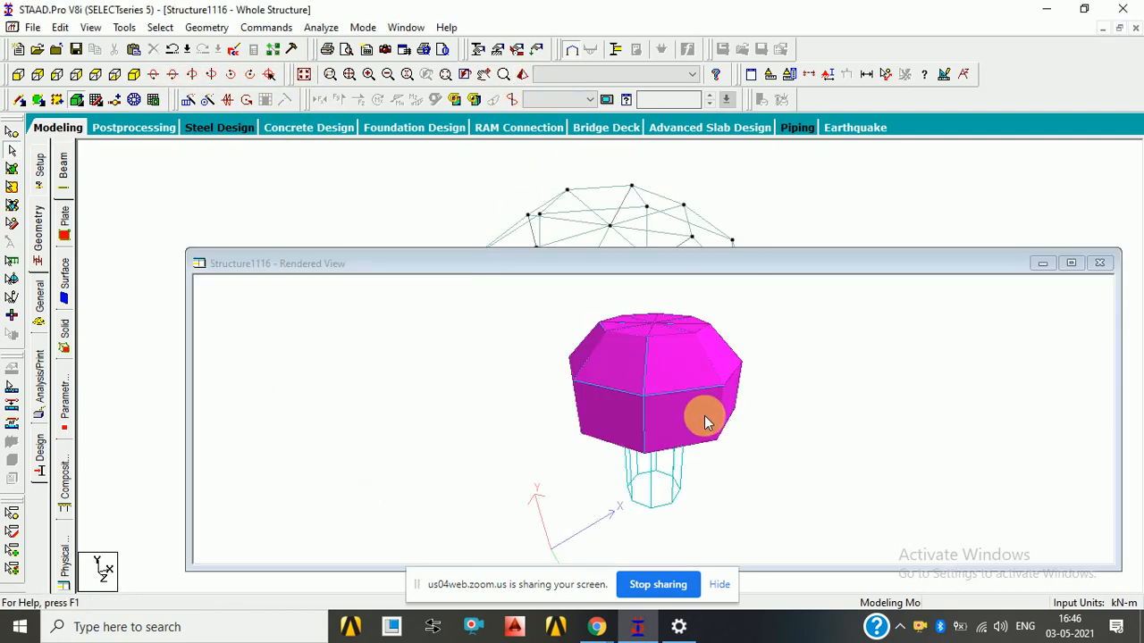
drag(706, 429, 789, 345)
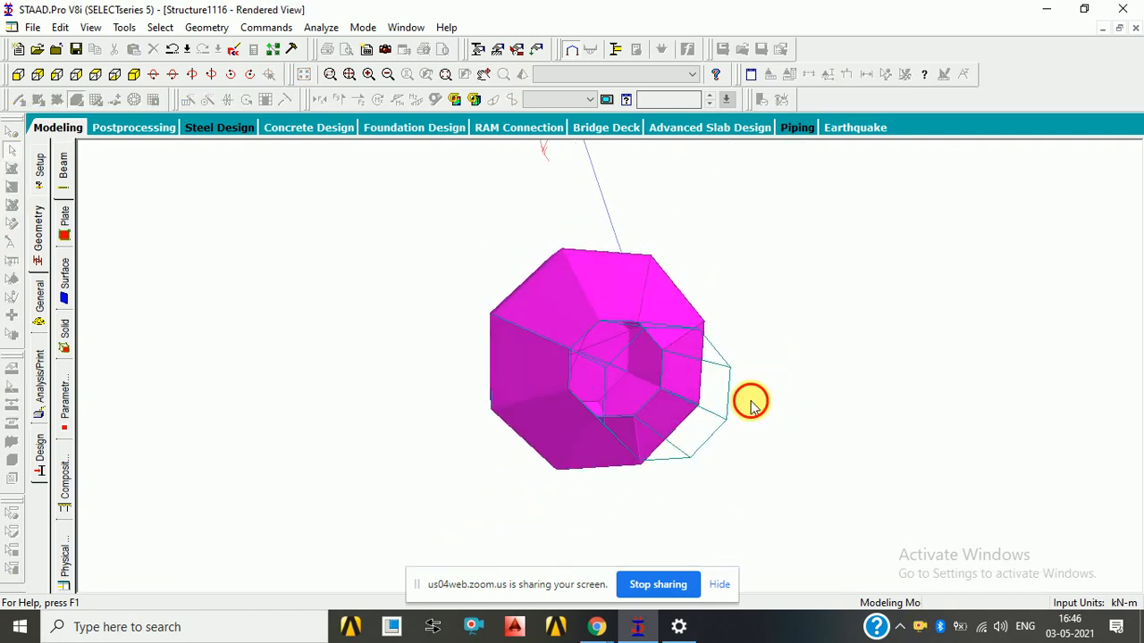
drag(751, 398, 748, 460)
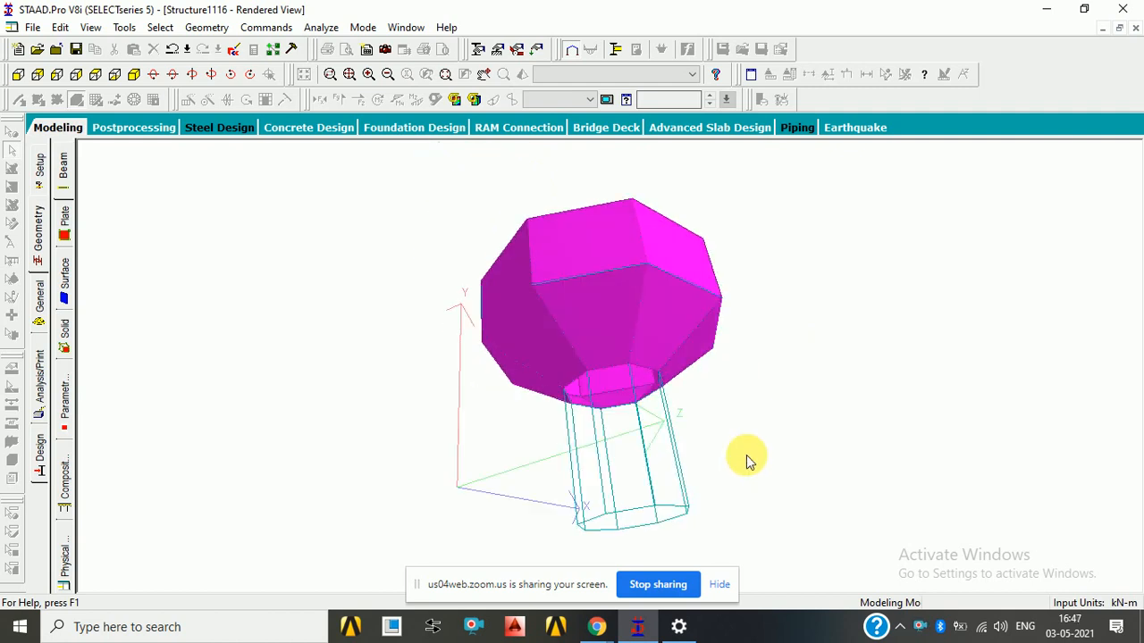
click(1136, 29)
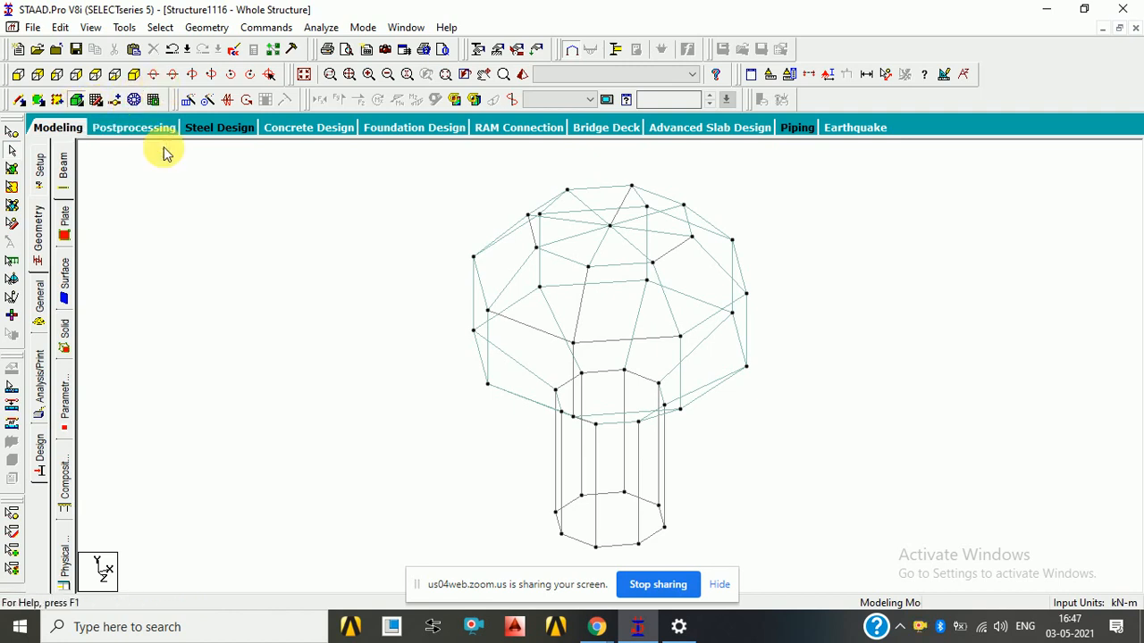
click(202, 34)
mouse_move(376, 138)
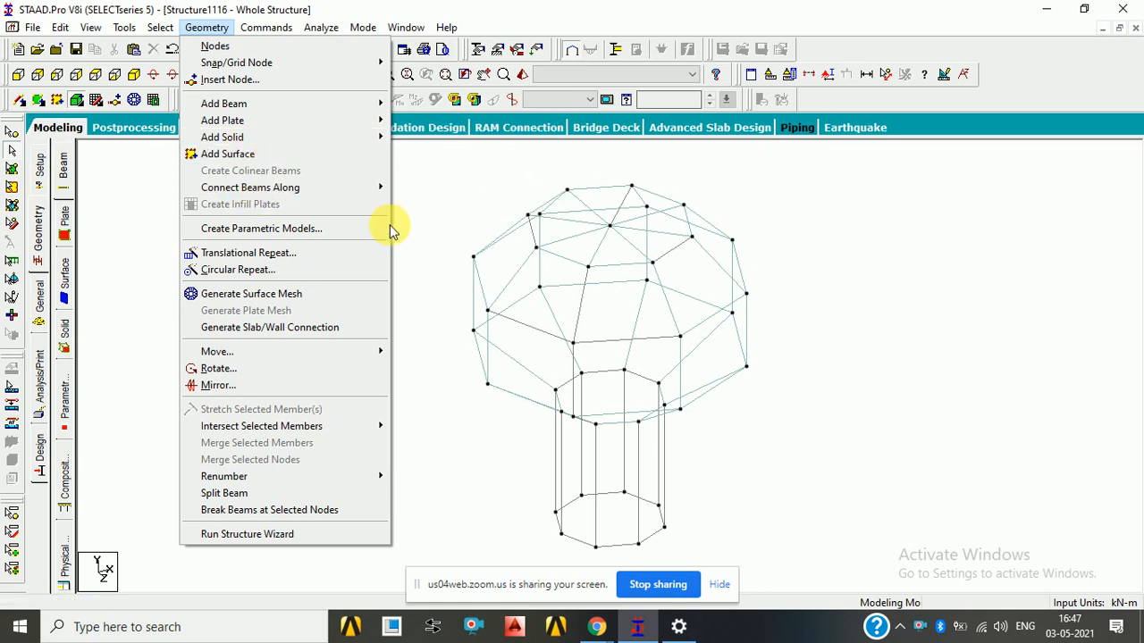
click(440, 198)
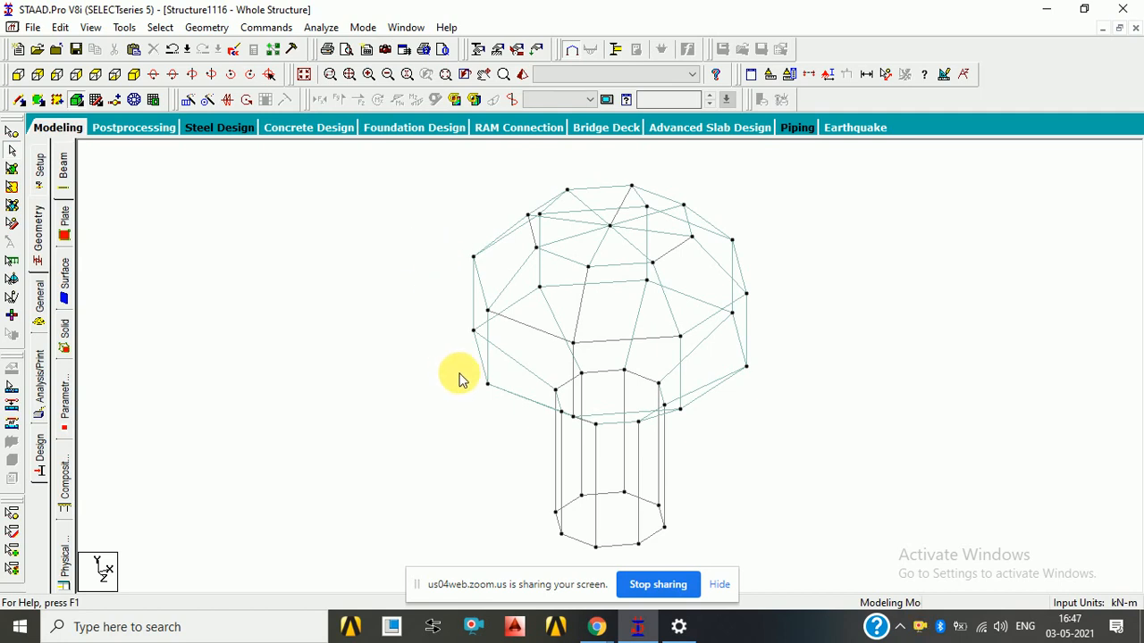
middle_drag(462, 379, 490, 345)
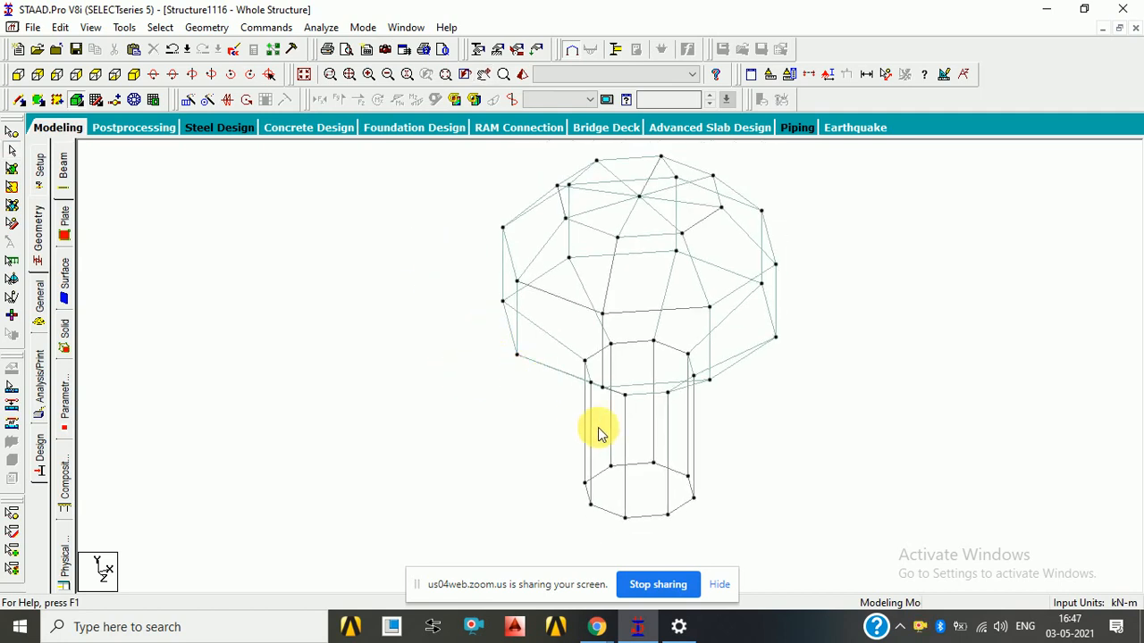
Stop sharing the screen in the Zoom meeting and decline the auto save of the structure file
click(659, 586)
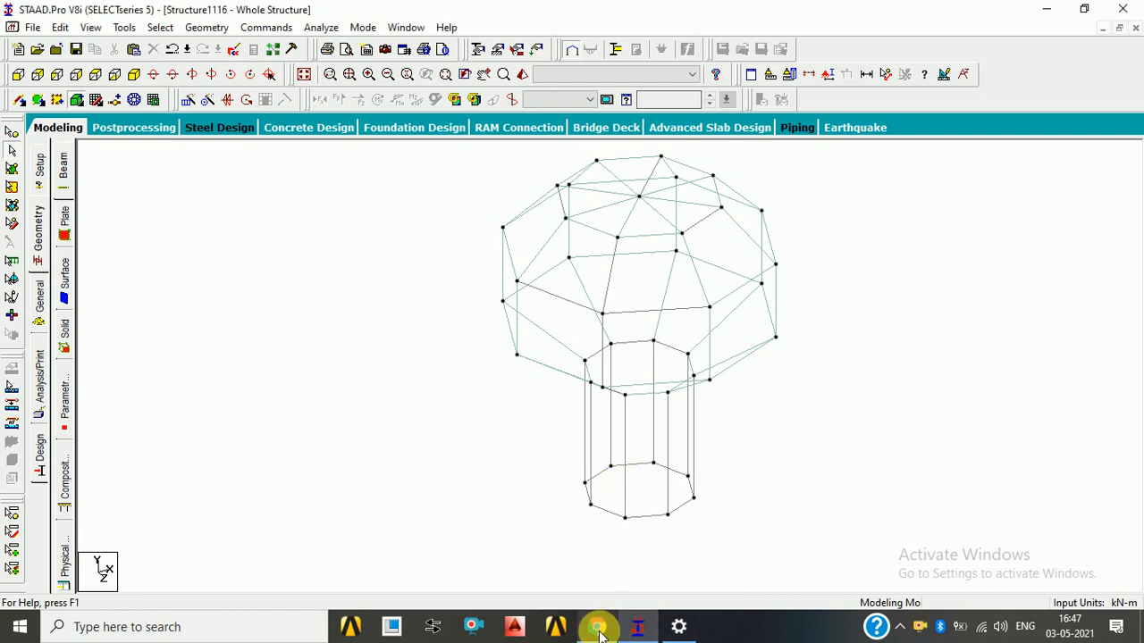
mouse_move(599, 632)
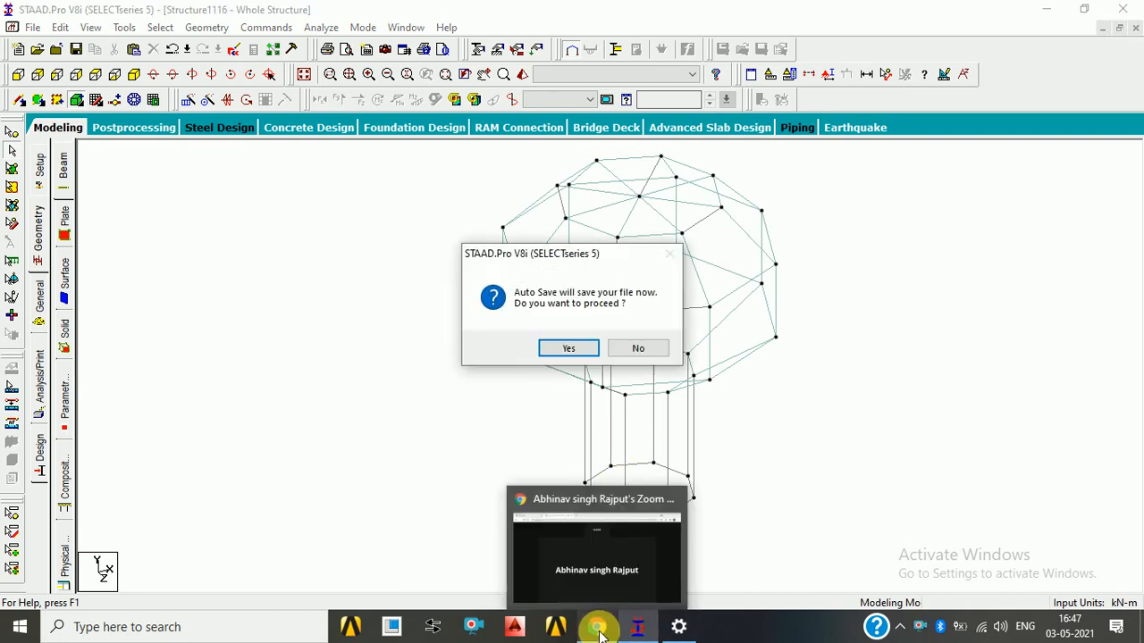
click(618, 350)
Switch to the Zoom meeting in Chrome and view the participant's shared STAAD.Pro screen in full screen
click(596, 624)
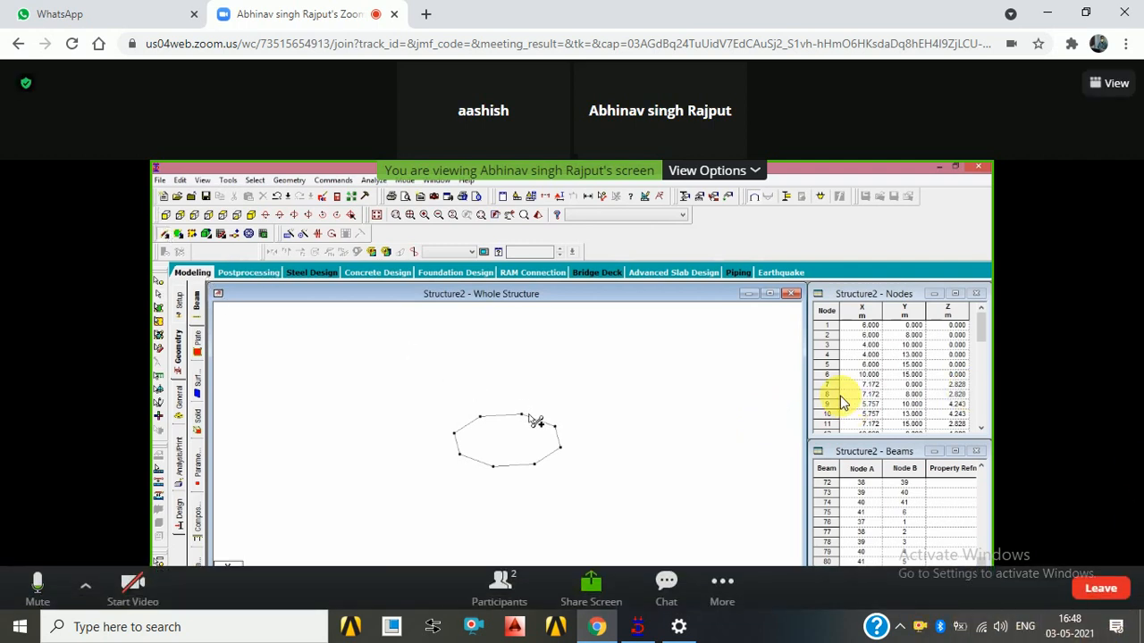
click(1110, 83)
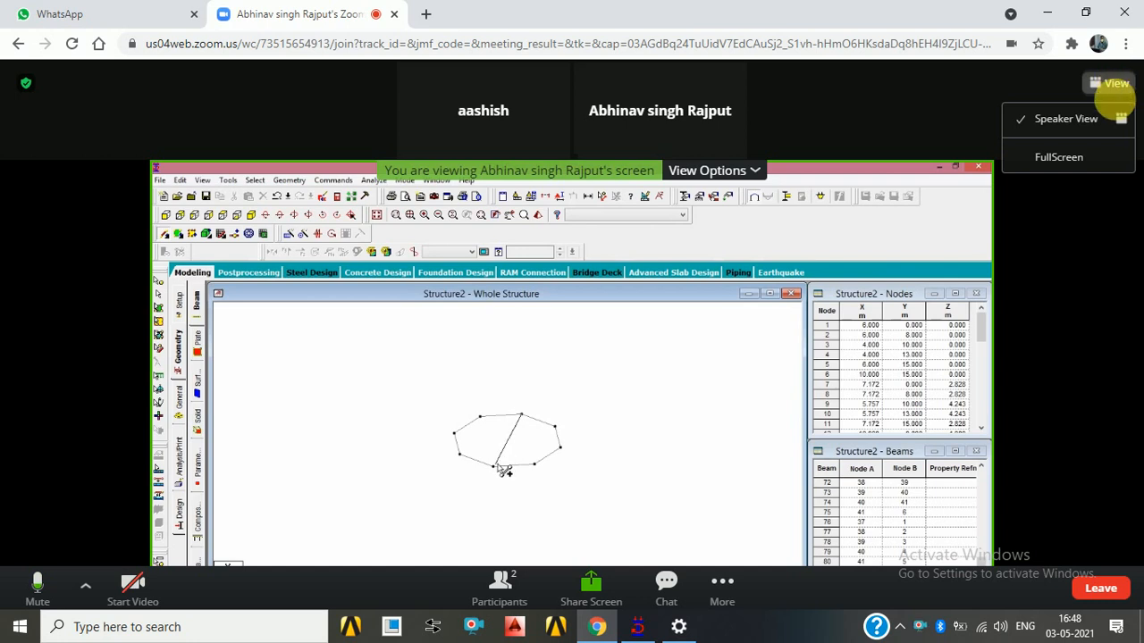
click(1062, 157)
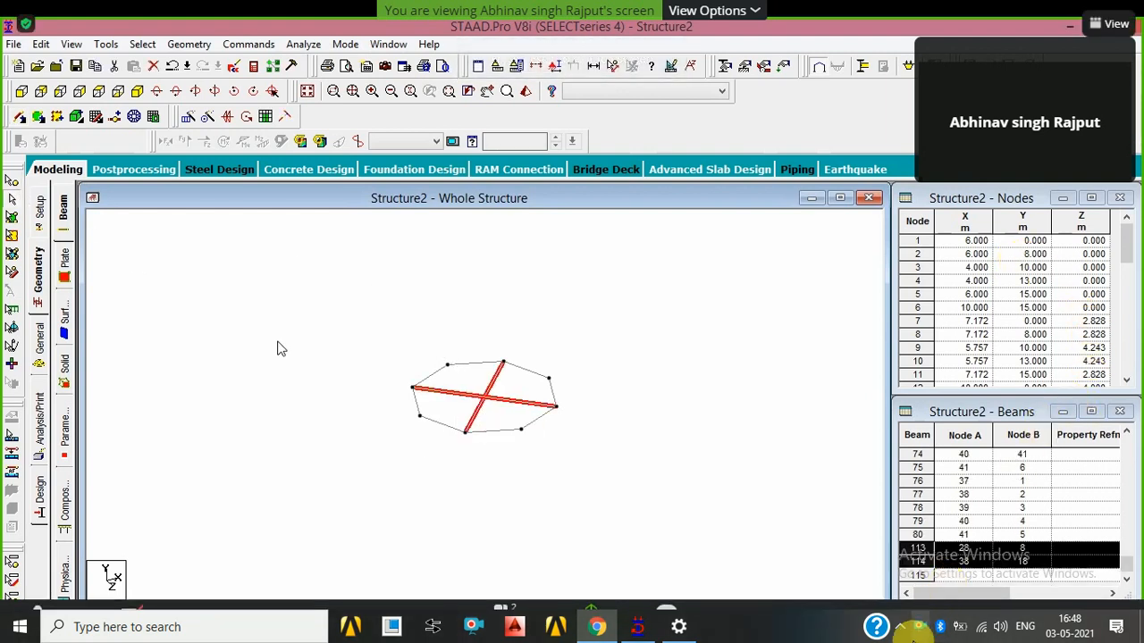
key(Escape)
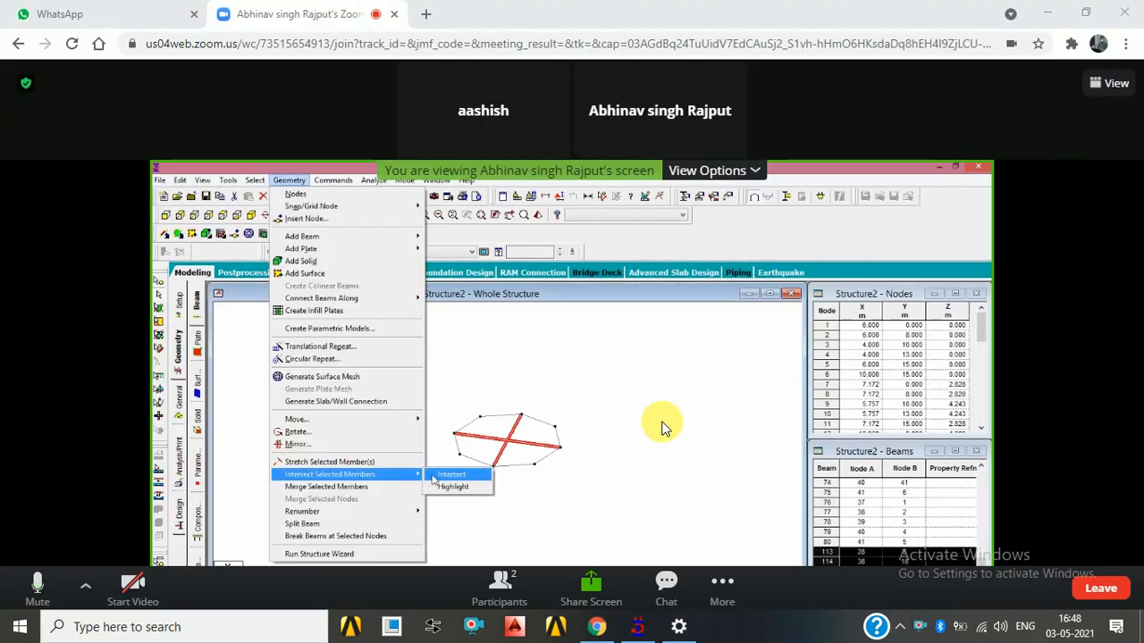
click(1113, 83)
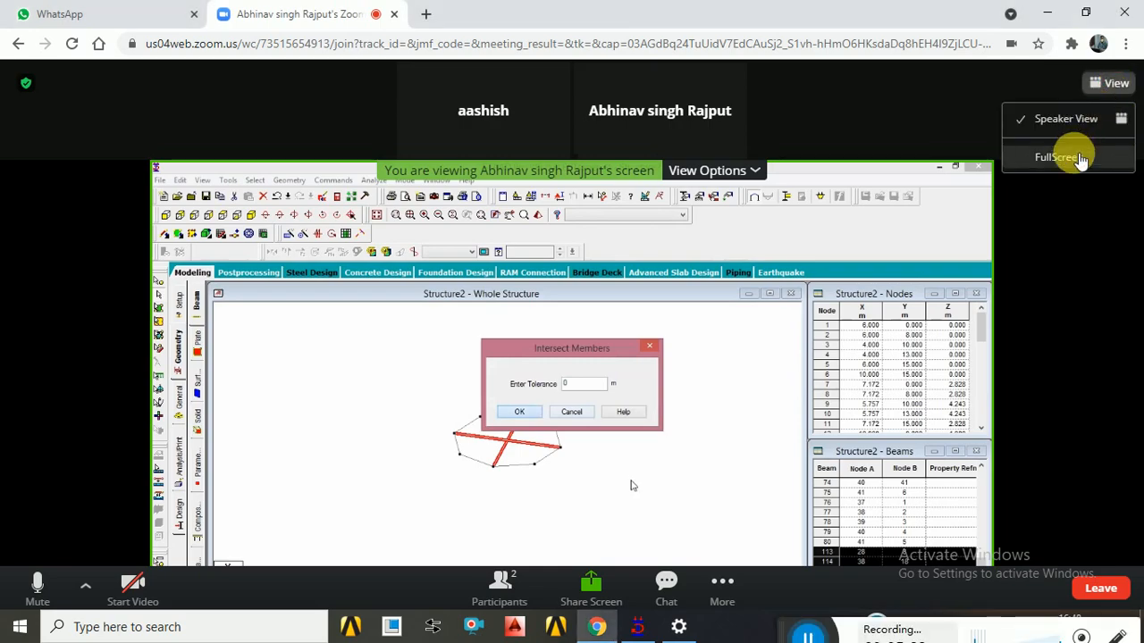
click(1076, 158)
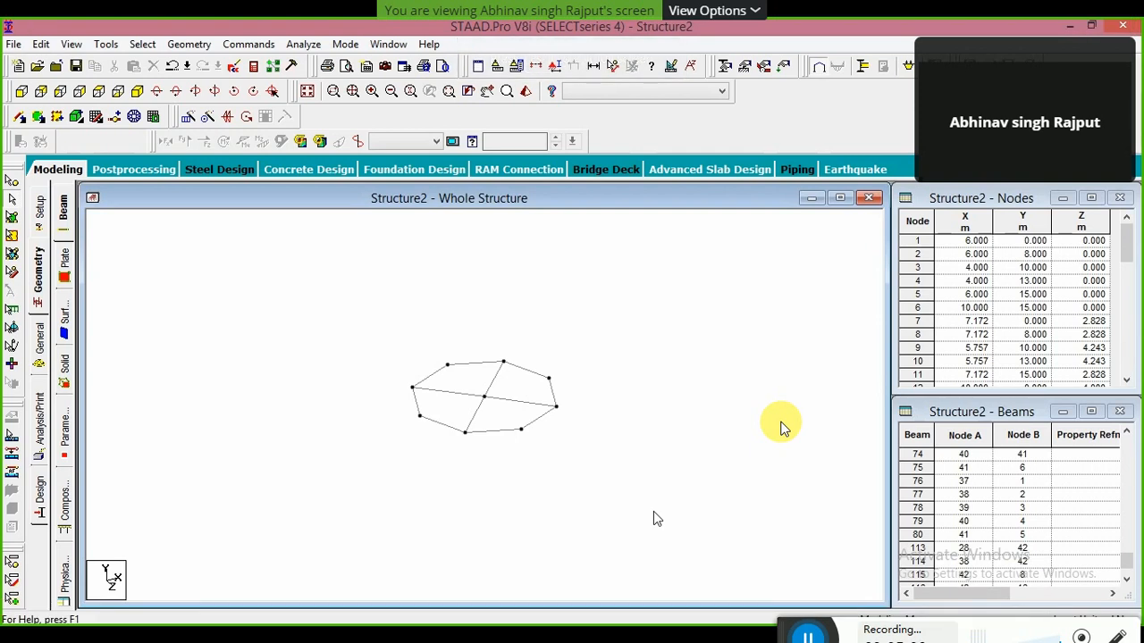
Outline a surface mesh region at Y 8 m from the centre node around the ring half passing through X 14, Z 0
click(134, 116)
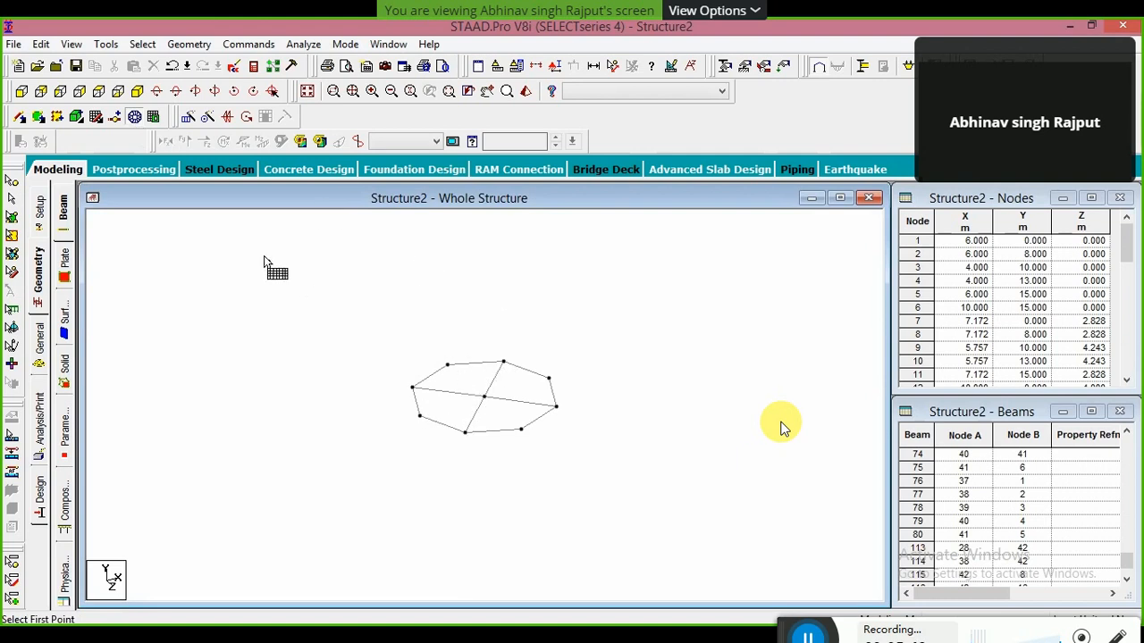
click(484, 396)
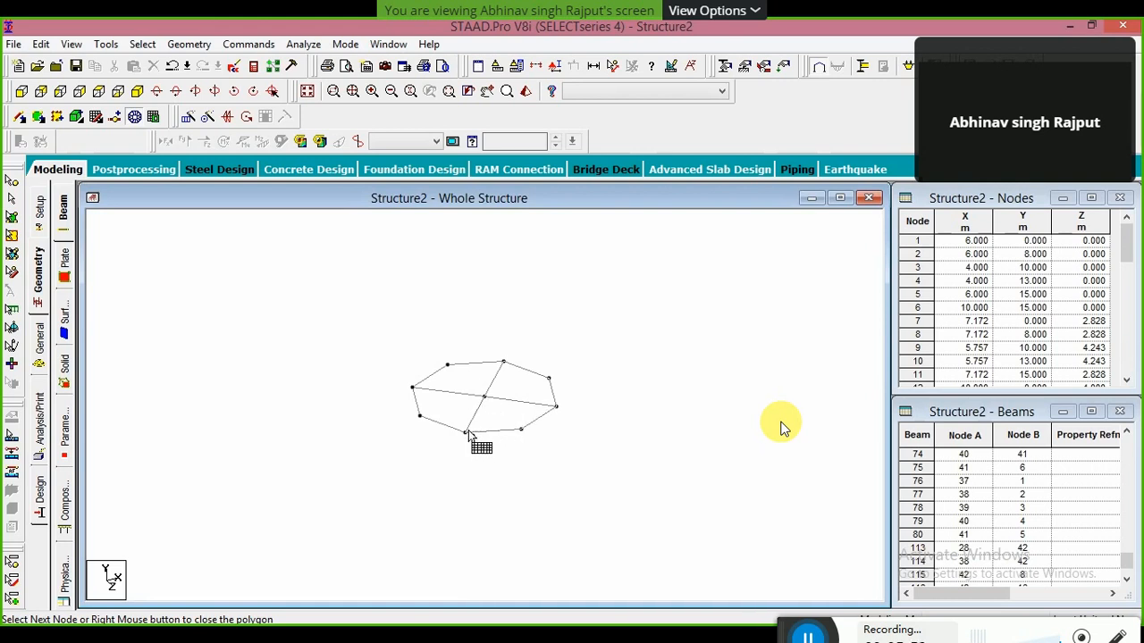
click(484, 398)
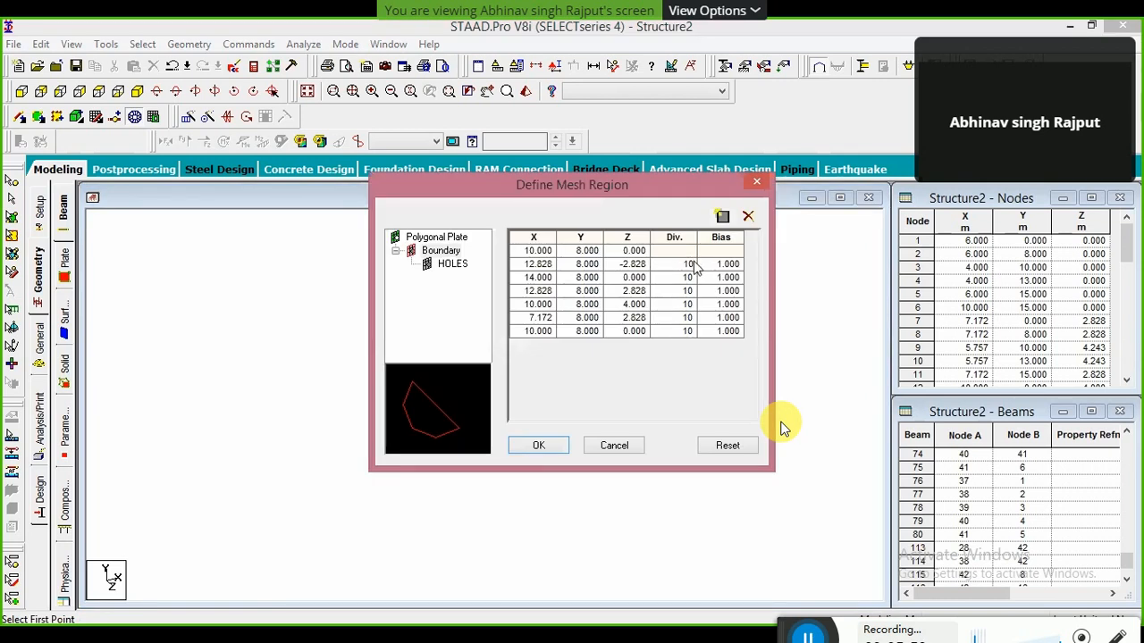
Set all edge divisions to 1 and generate the plate mesh for the first half of the tank's base
key(1)
key(Down)
key(1)
key(Down)
key(1)
key(Down)
key(Down)
key(1)
key(Down)
key(1)
key(Up)
key(Up)
text(1)
key(Down)
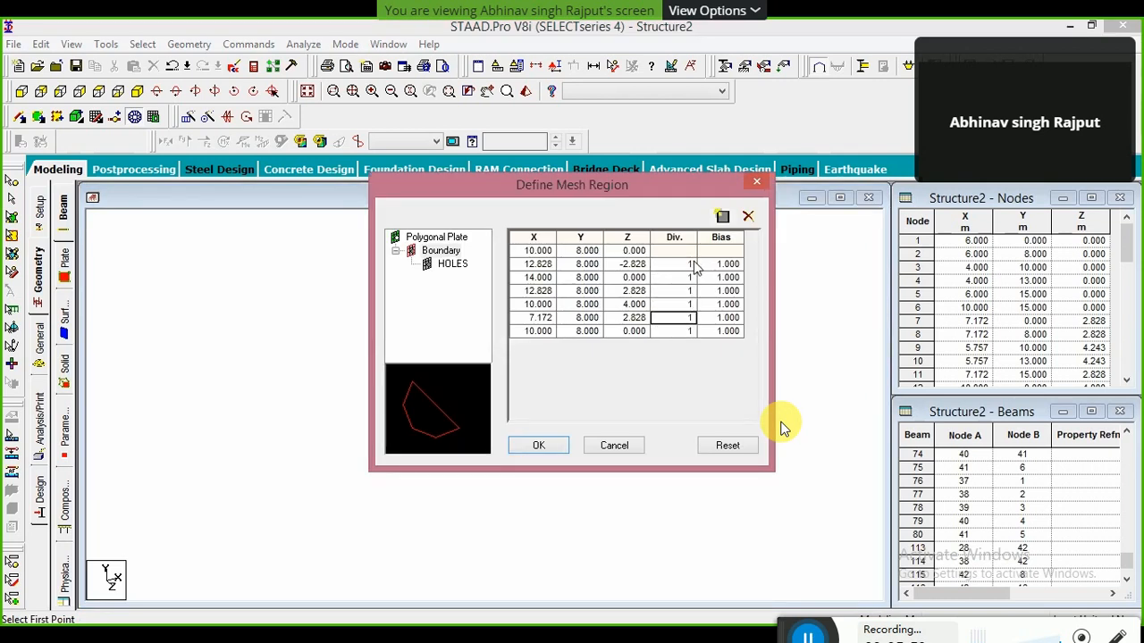
click(539, 446)
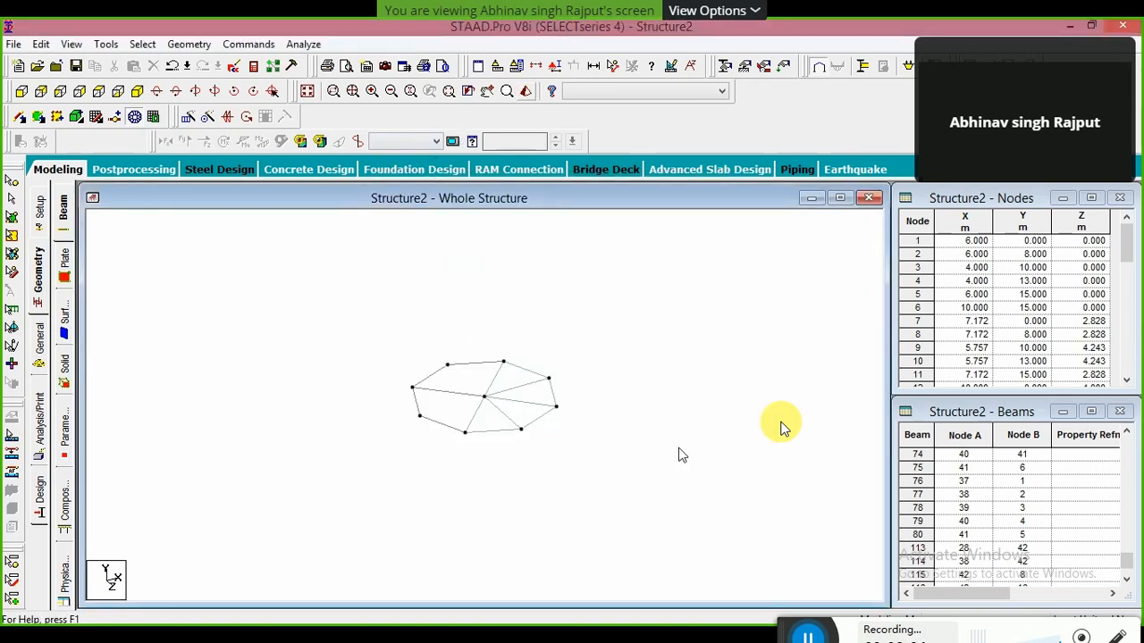
drag(679, 446, 677, 366)
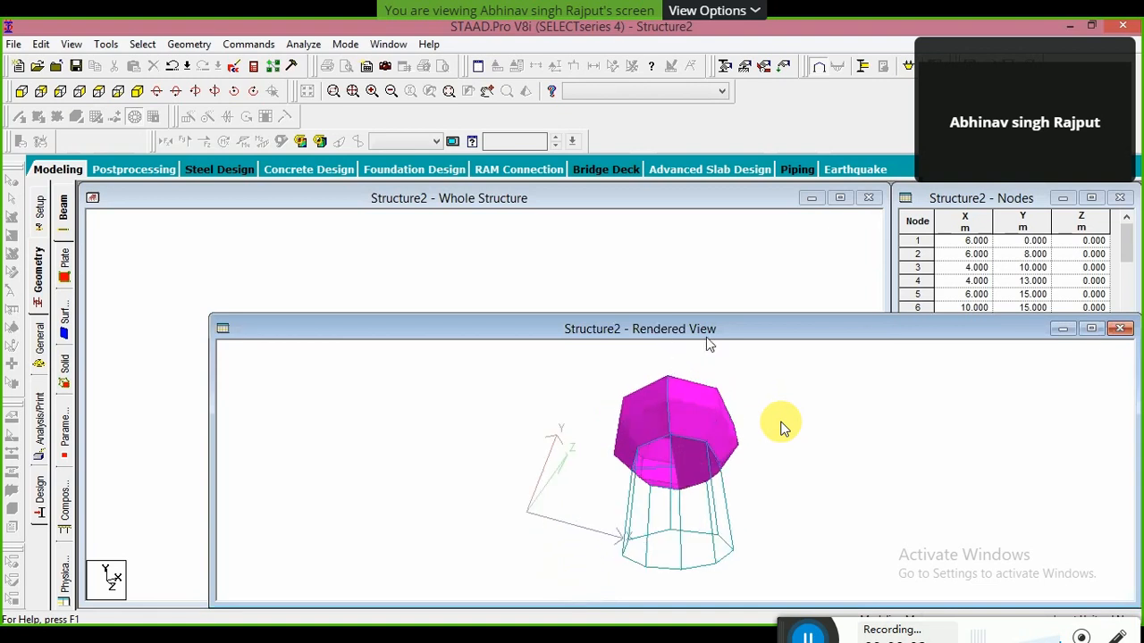
click(1113, 333)
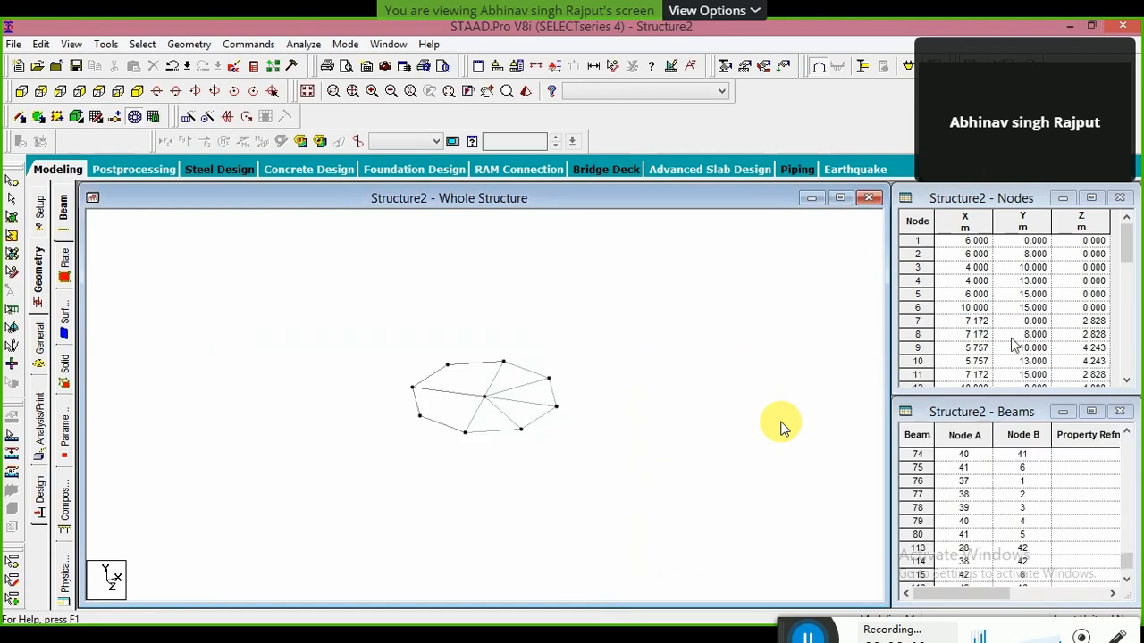
Outline a second mesh region from the centre node around the unmeshed half of the base ring, passing through X 6, Z 0
click(485, 397)
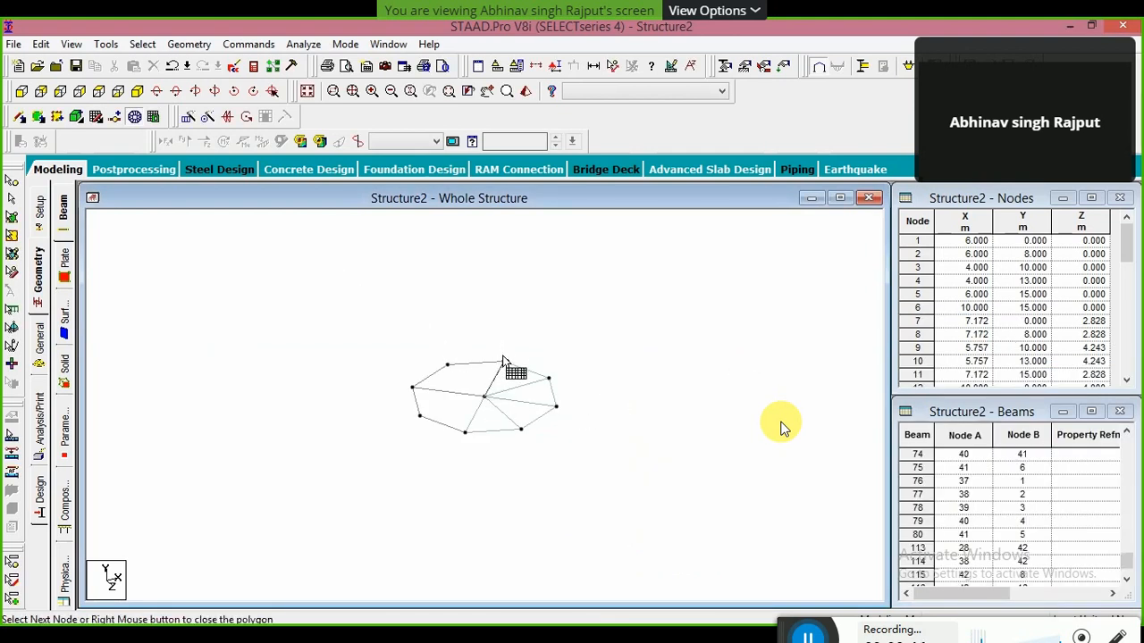
click(420, 415)
click(465, 432)
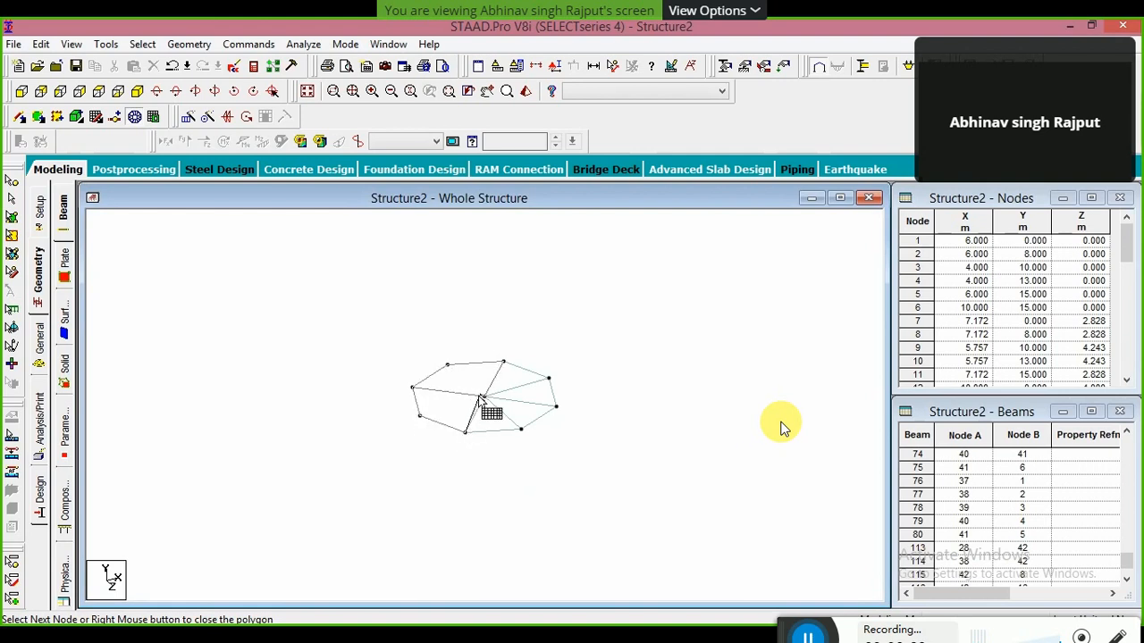
click(480, 399)
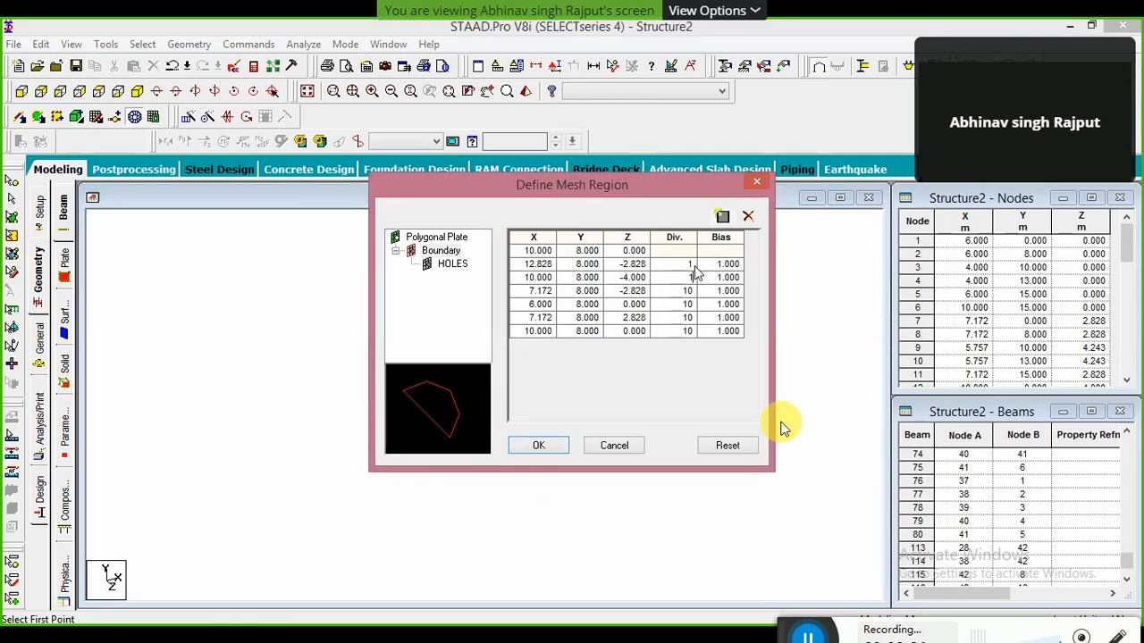
Set the remaining edge divisions to 1 and generate the plate mesh for the second half of the base
key(Down)
text(1)
key(Down)
text(1)
key(Down)
text(1)
key(Down)
text(1)
key(Down)
click(533, 446)
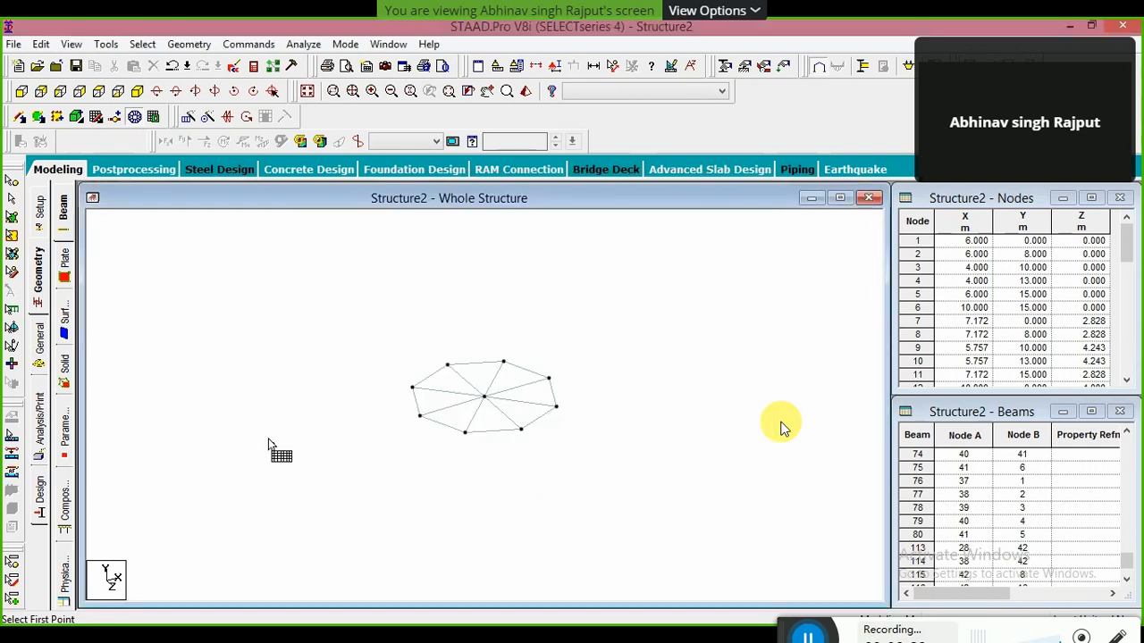
Display the whole structure and inspect the tank in the rendered and front views
click(308, 92)
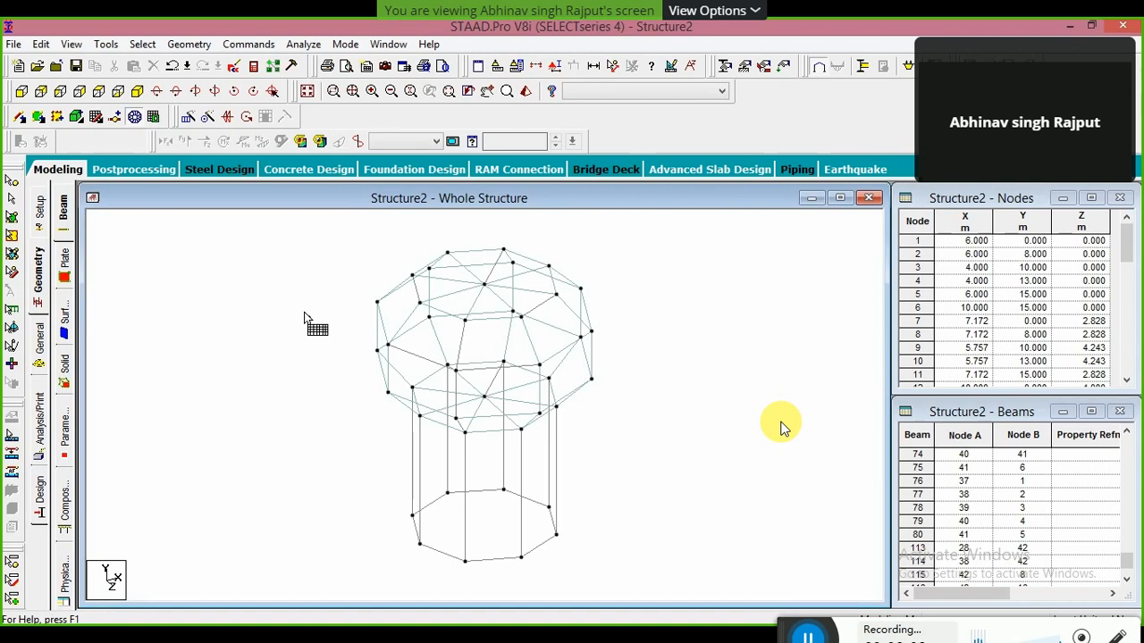
click(531, 97)
drag(684, 427, 653, 403)
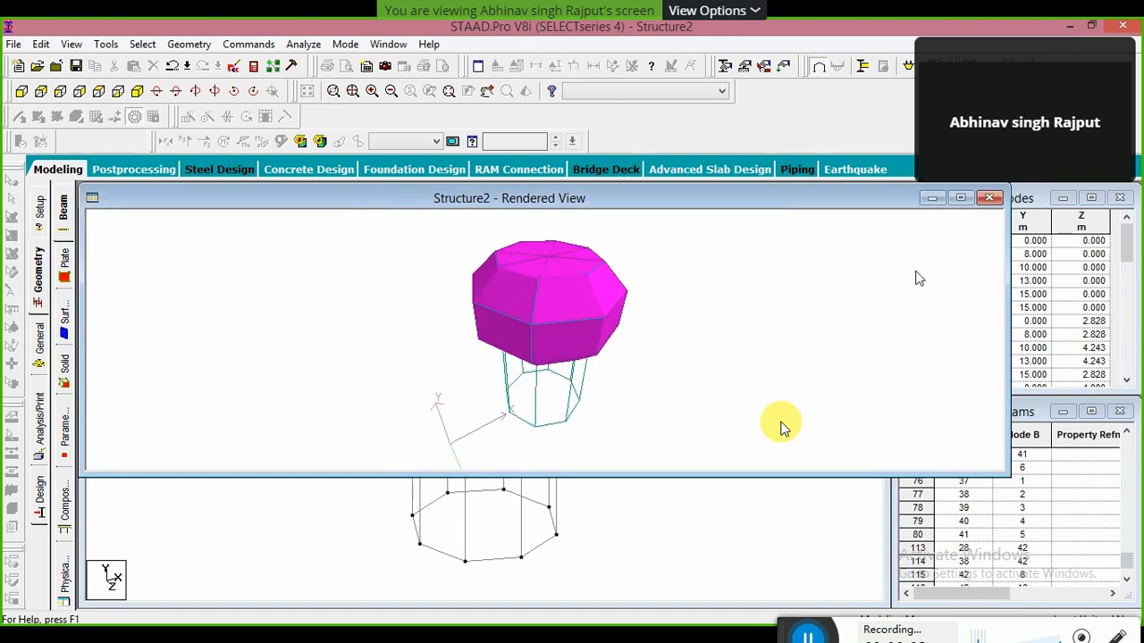
click(989, 199)
click(21, 92)
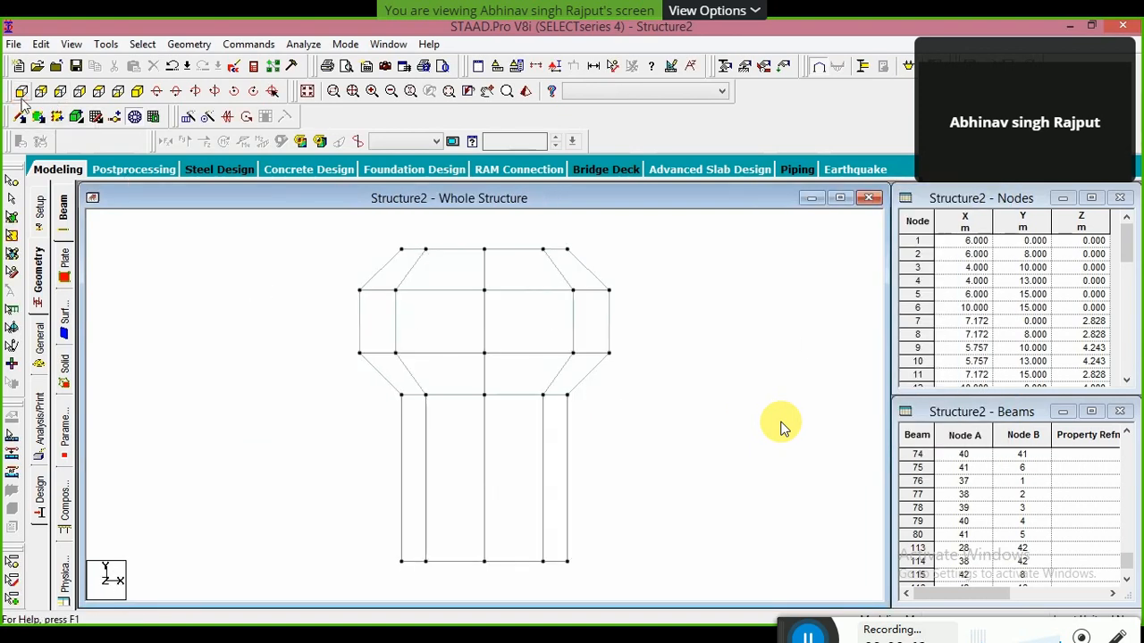
click(134, 117)
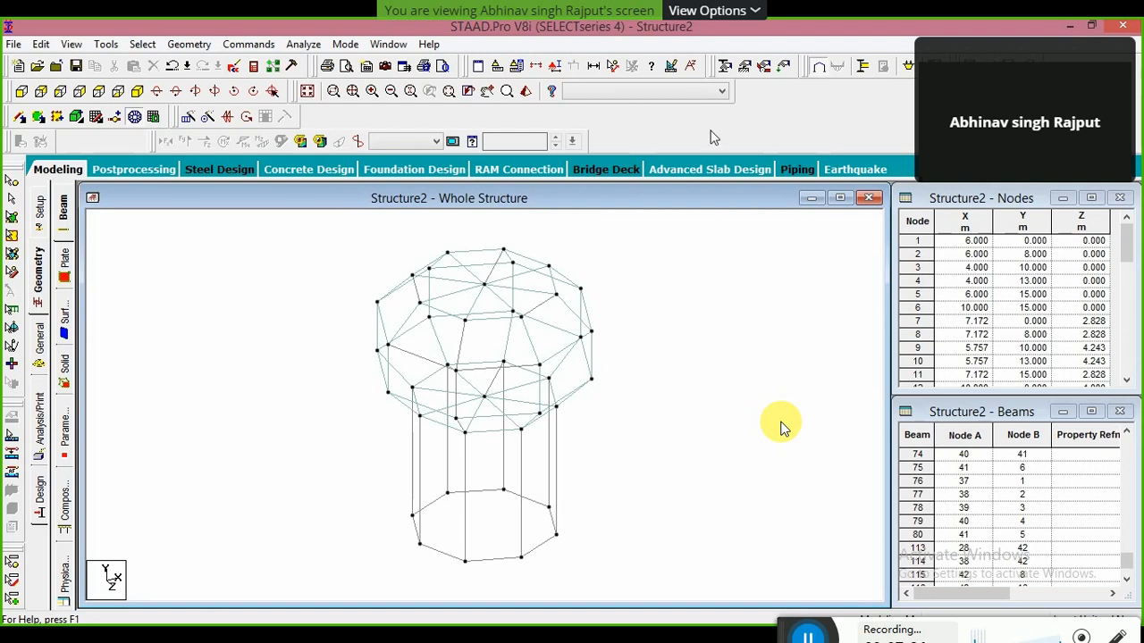
Define a plate element thickness of 0.3 m at all four nodes with CONCRETE as the material
click(723, 71)
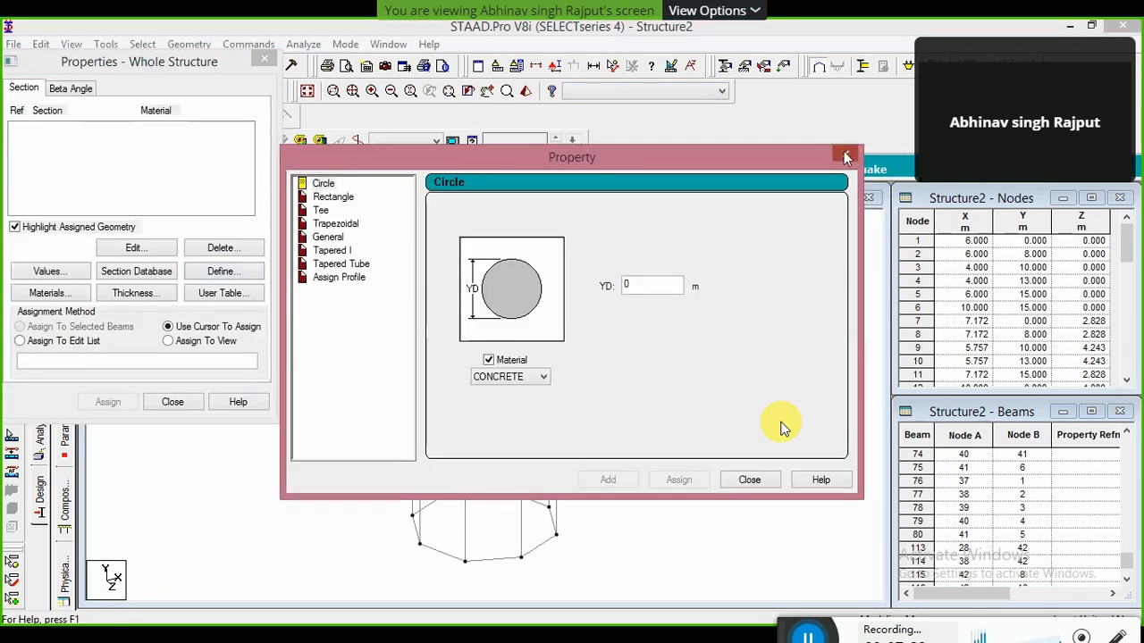
click(847, 157)
click(161, 305)
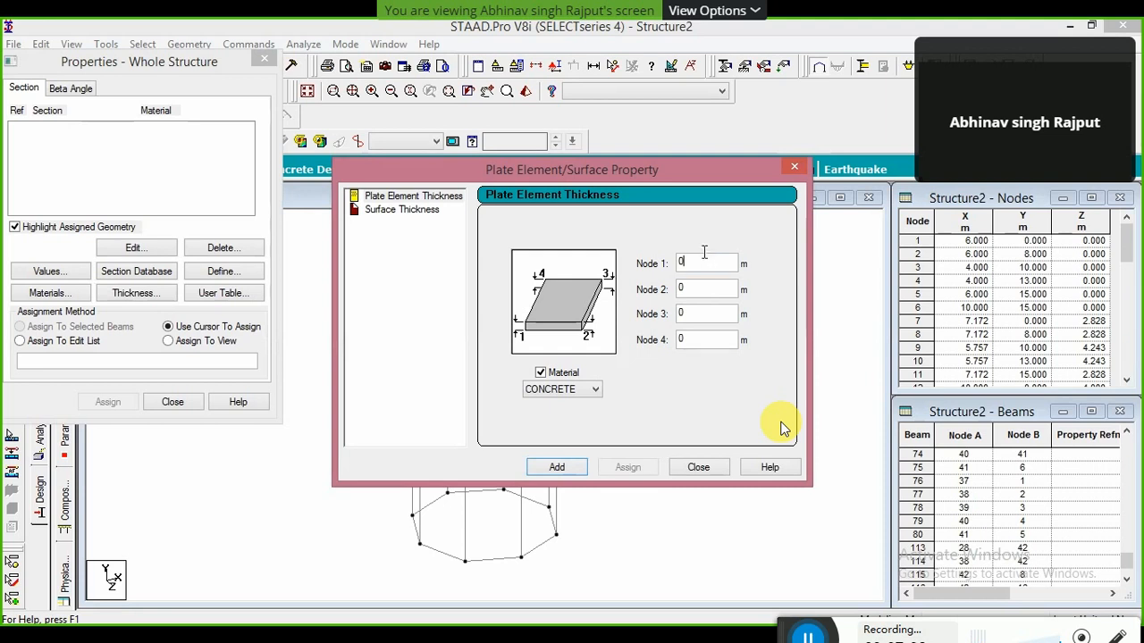
text(.3)
click(402, 198)
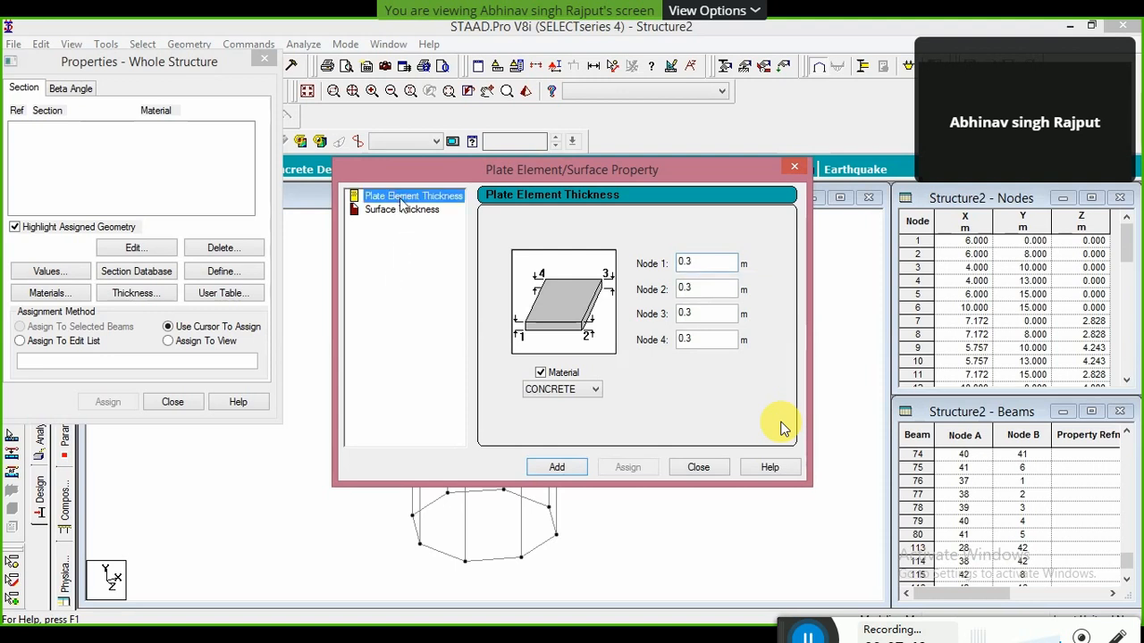
click(559, 470)
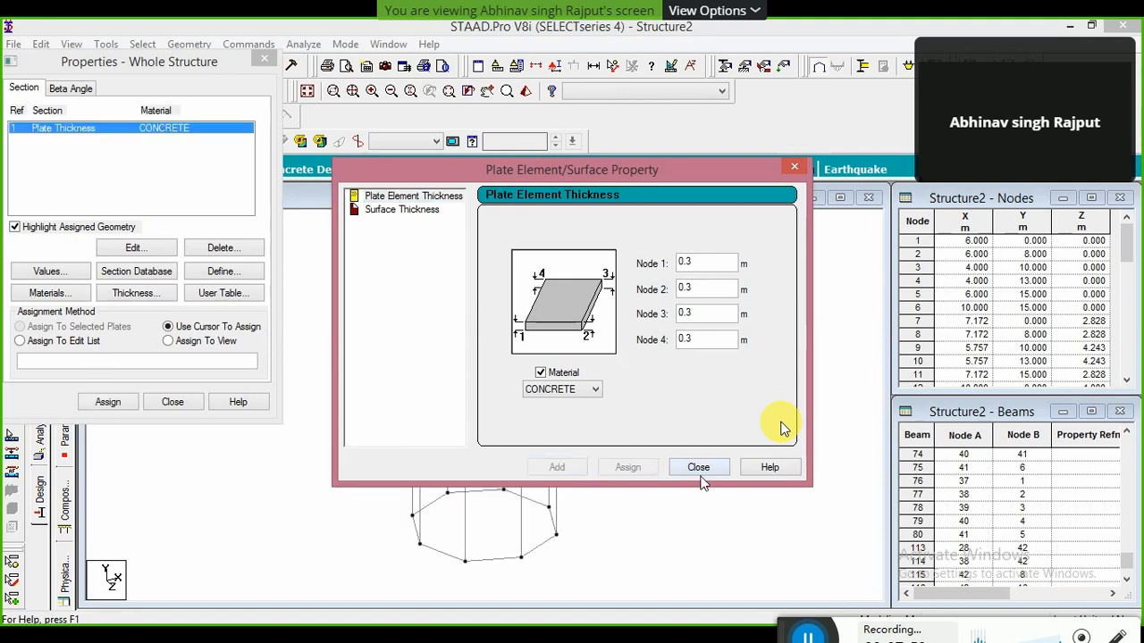
click(699, 468)
Assign the concrete plate thickness to all plates in the view and clear the selection
click(192, 342)
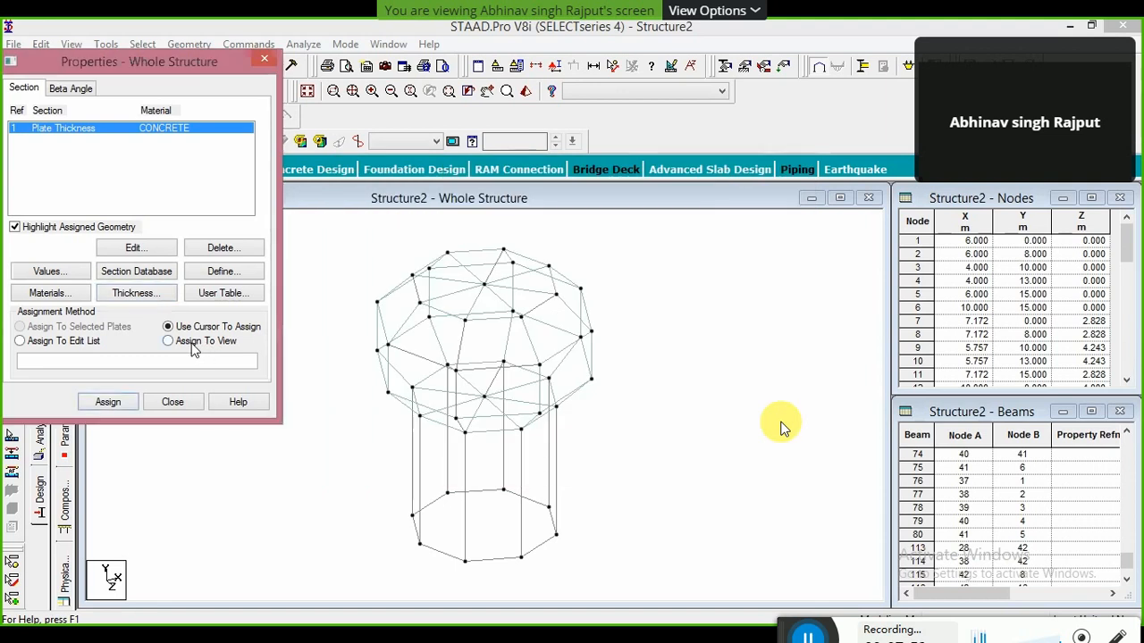
click(125, 403)
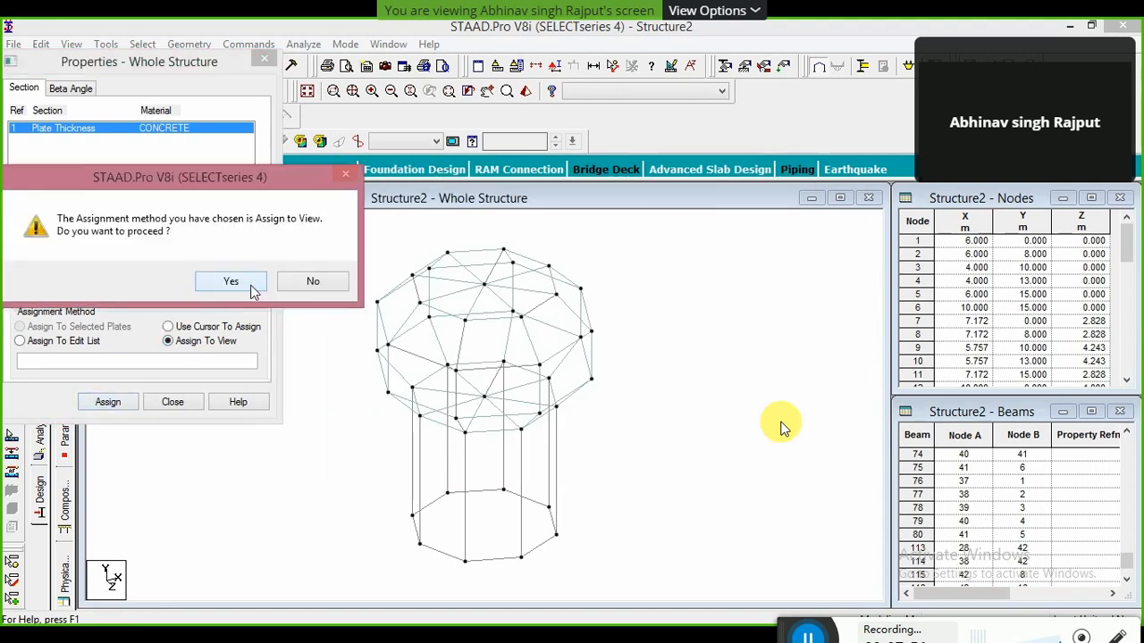
click(253, 290)
click(172, 402)
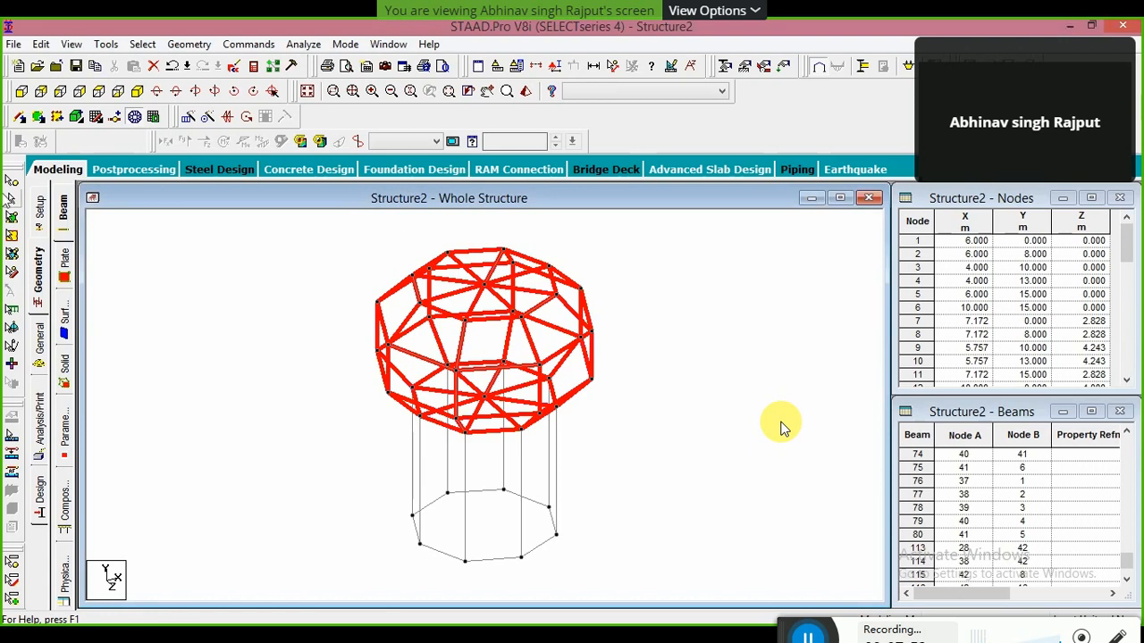
click(11, 200)
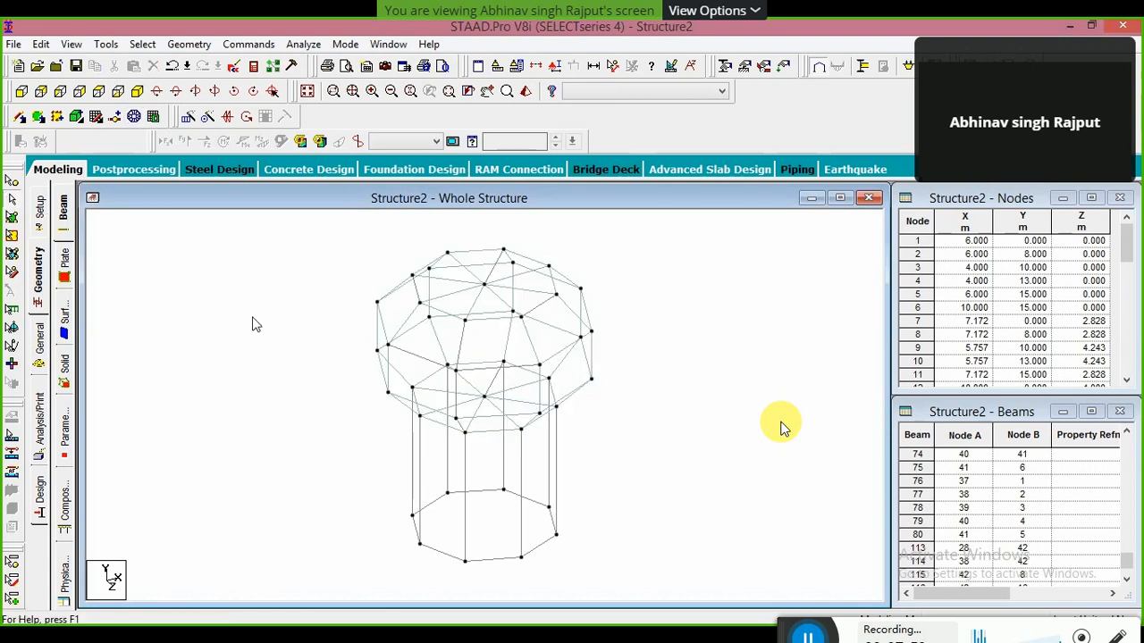
Examine the tank's plates and supporting frame in the 3D rendered view
click(529, 94)
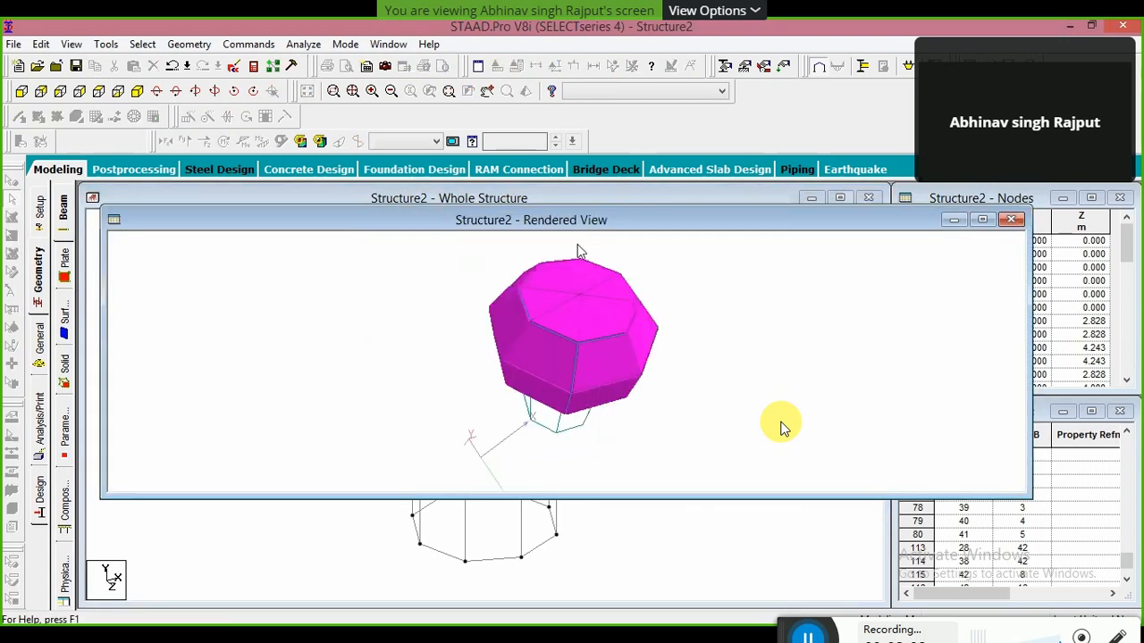
click(1012, 219)
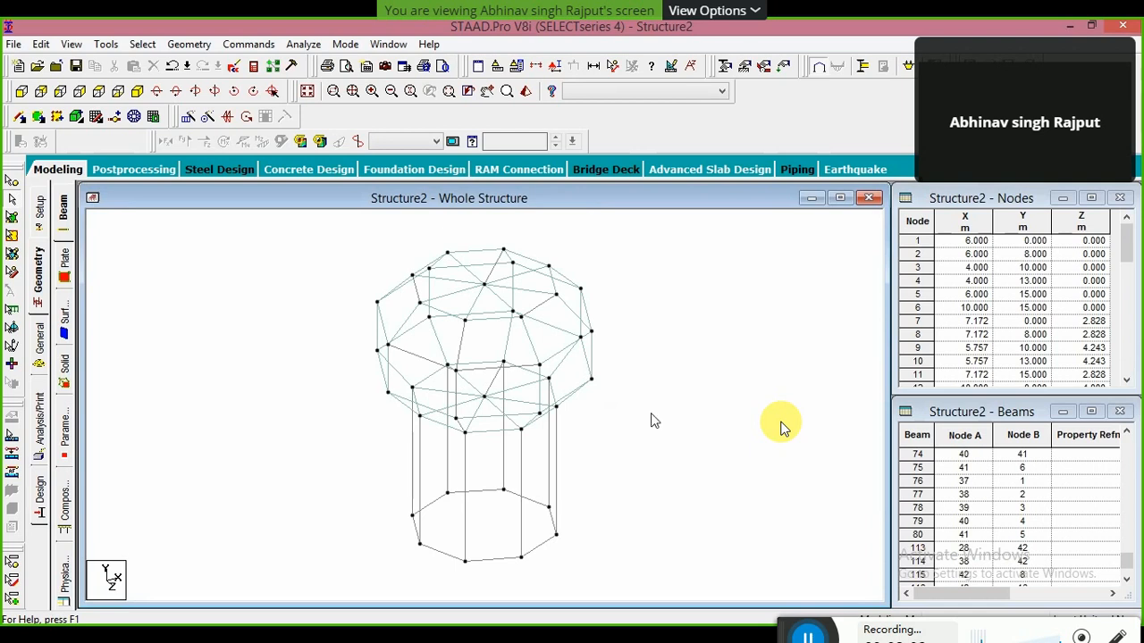
click(527, 92)
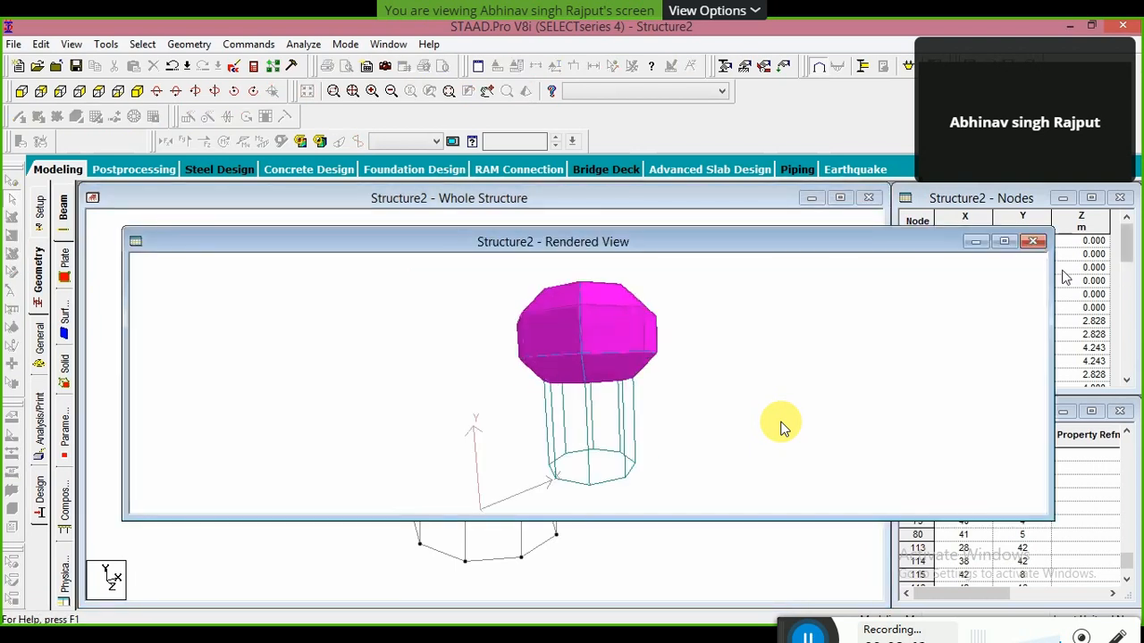
click(1034, 245)
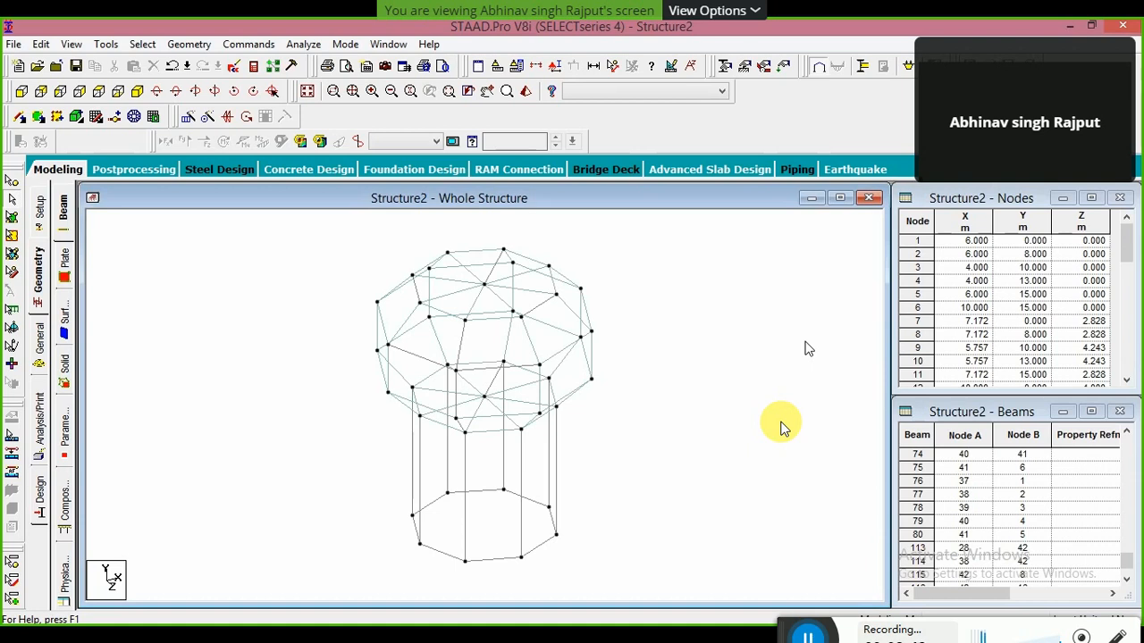
click(729, 66)
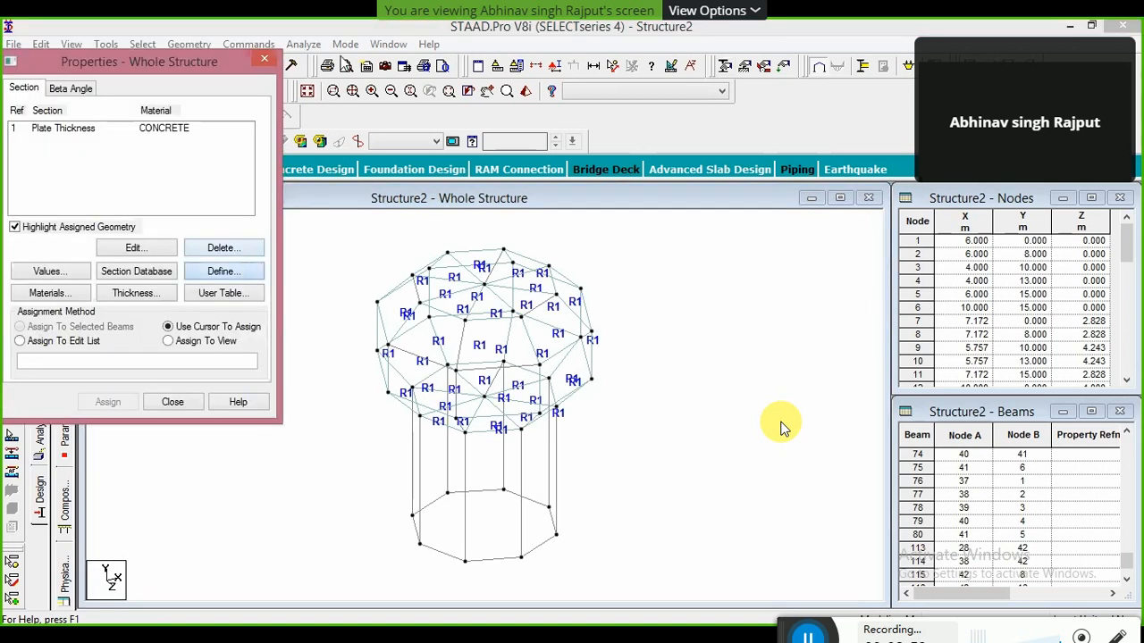
click(247, 271)
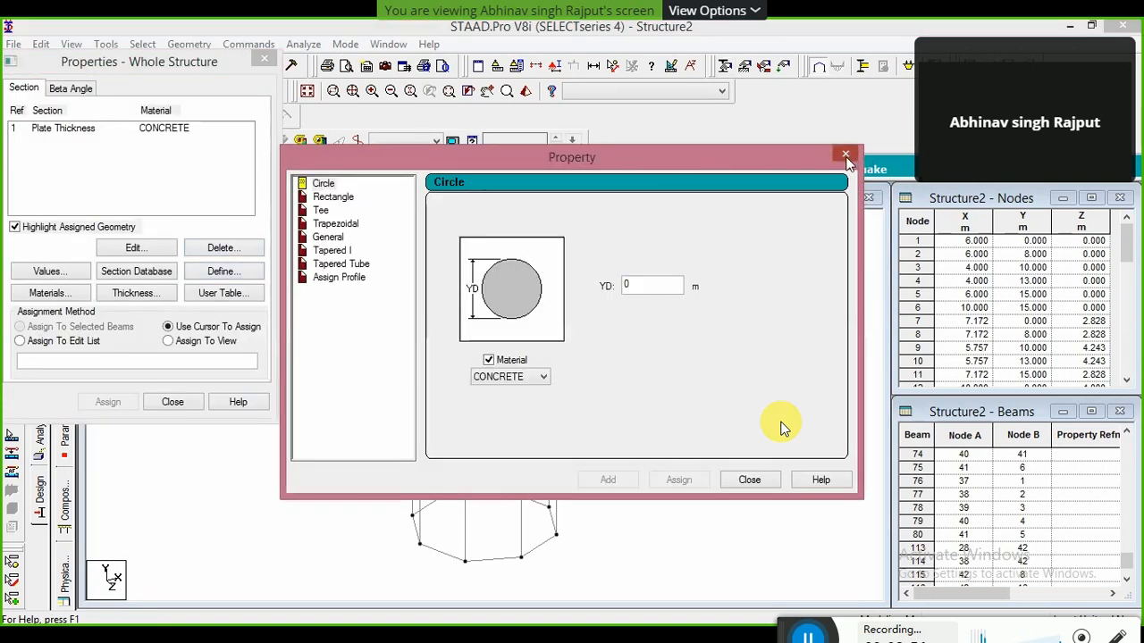
key(Escape)
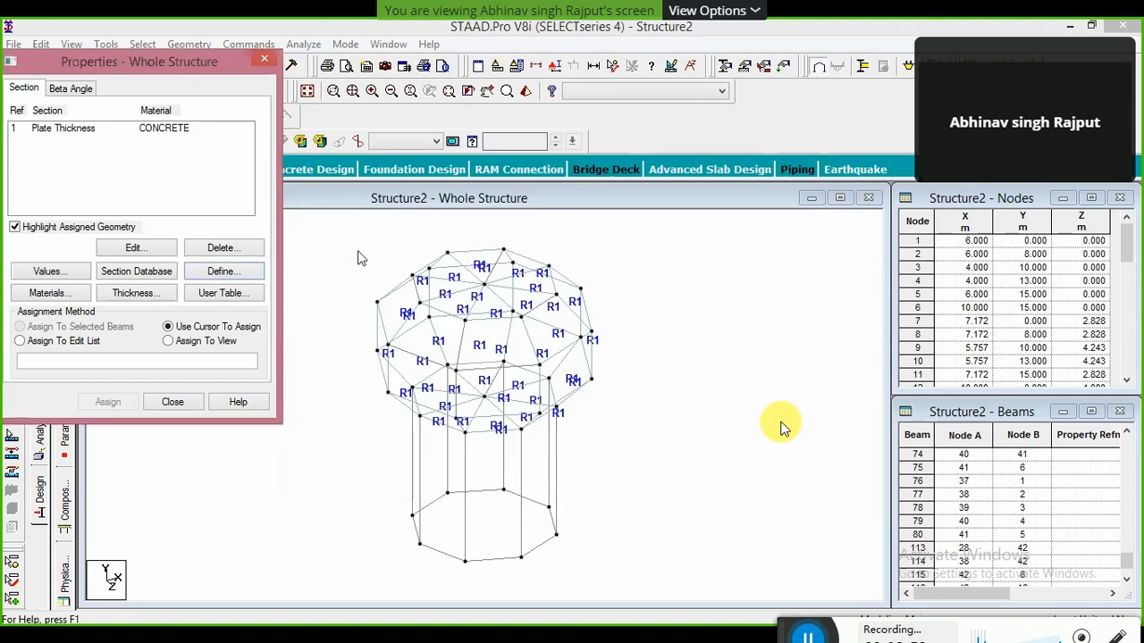
click(265, 65)
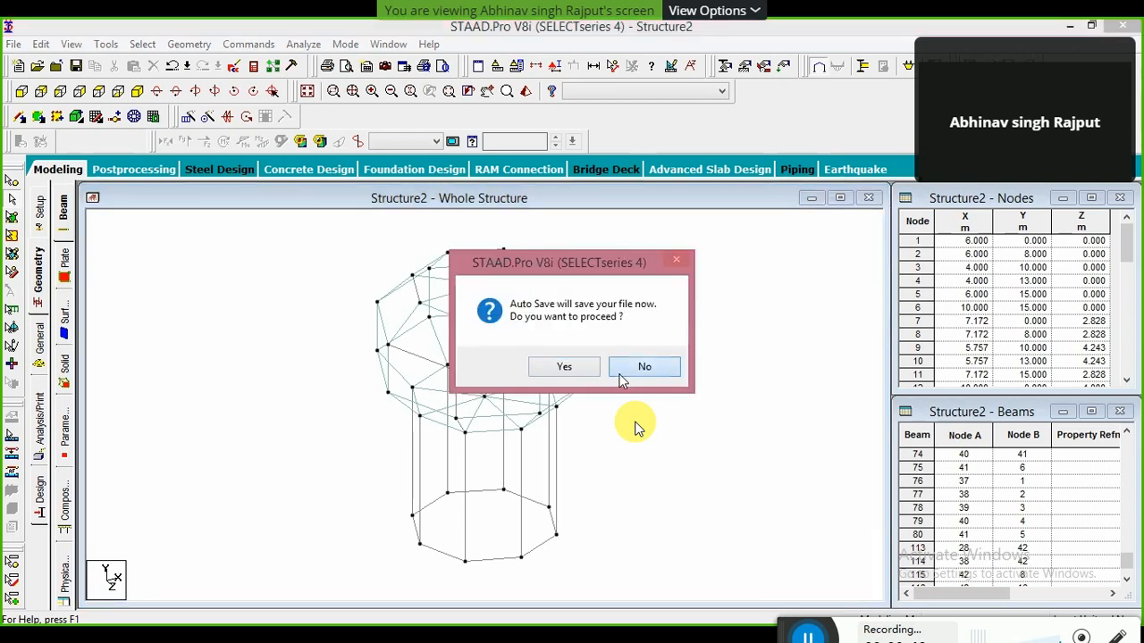
Decline the automatic save of the file
click(636, 369)
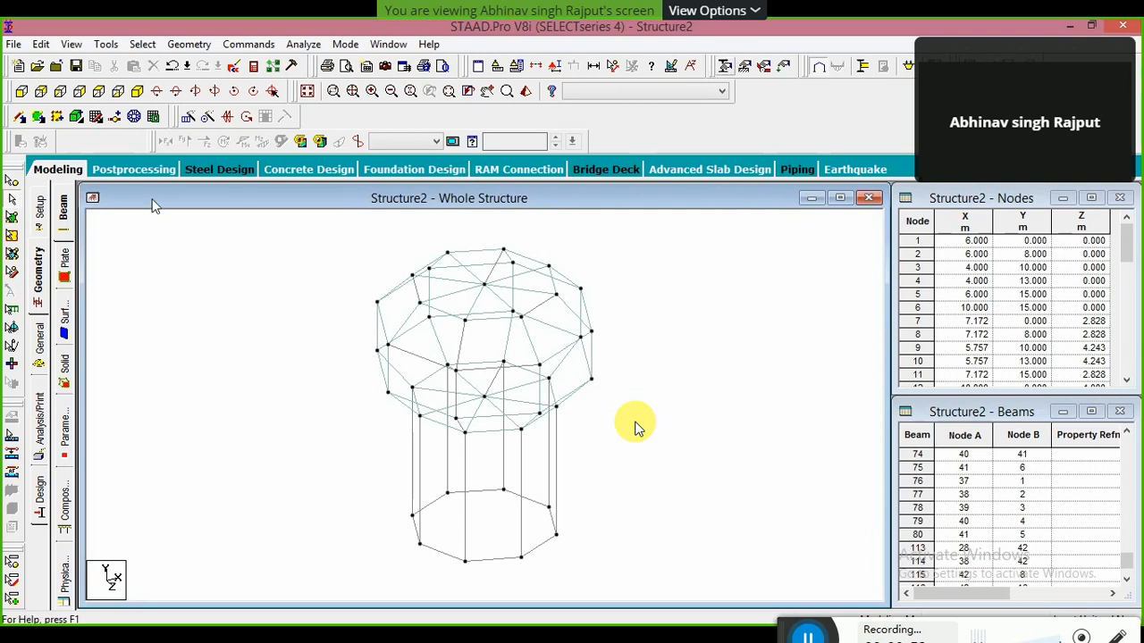
Define a rectangular section with YD 0.3 m and ZD 0.2 m in CONCRETE
click(211, 273)
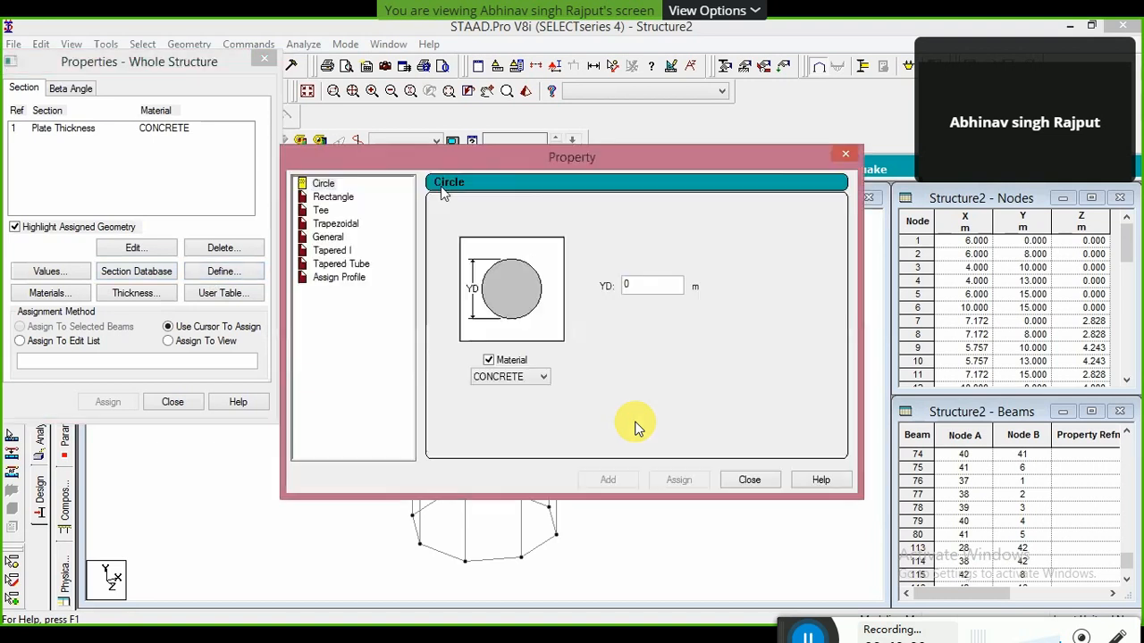
click(336, 198)
click(641, 276)
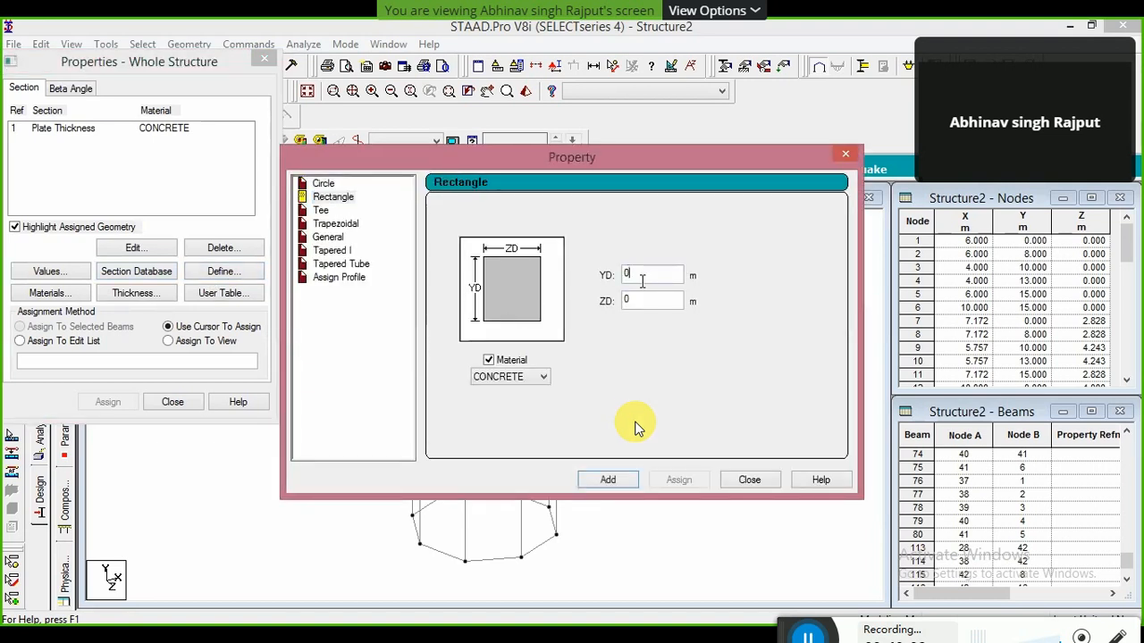
text(.3)
click(640, 297)
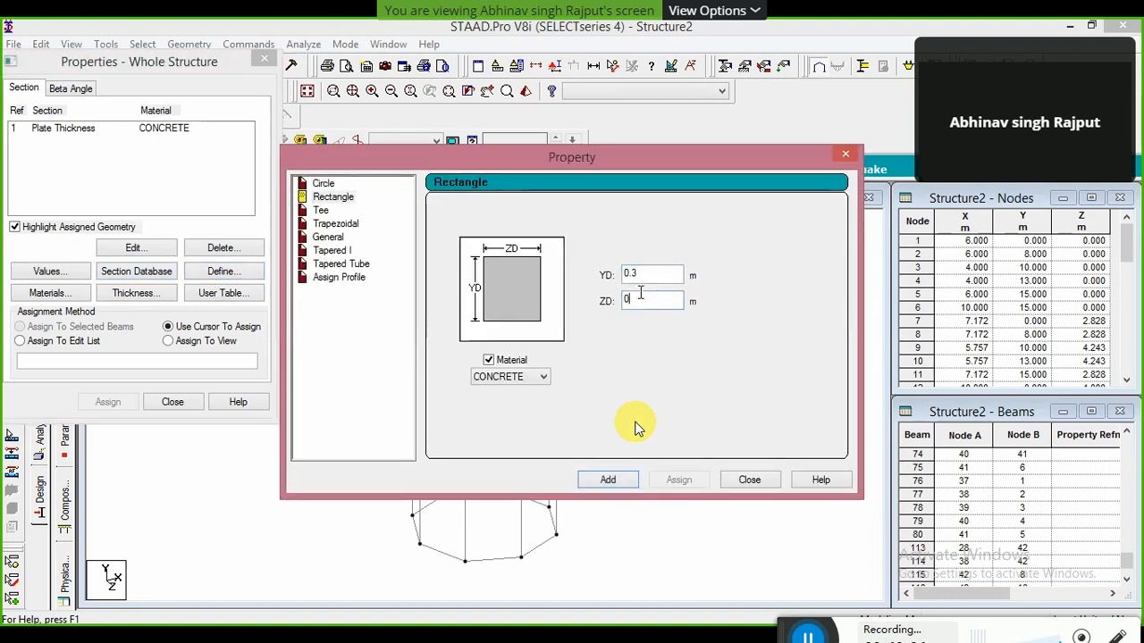
text(.2)
click(608, 480)
click(750, 480)
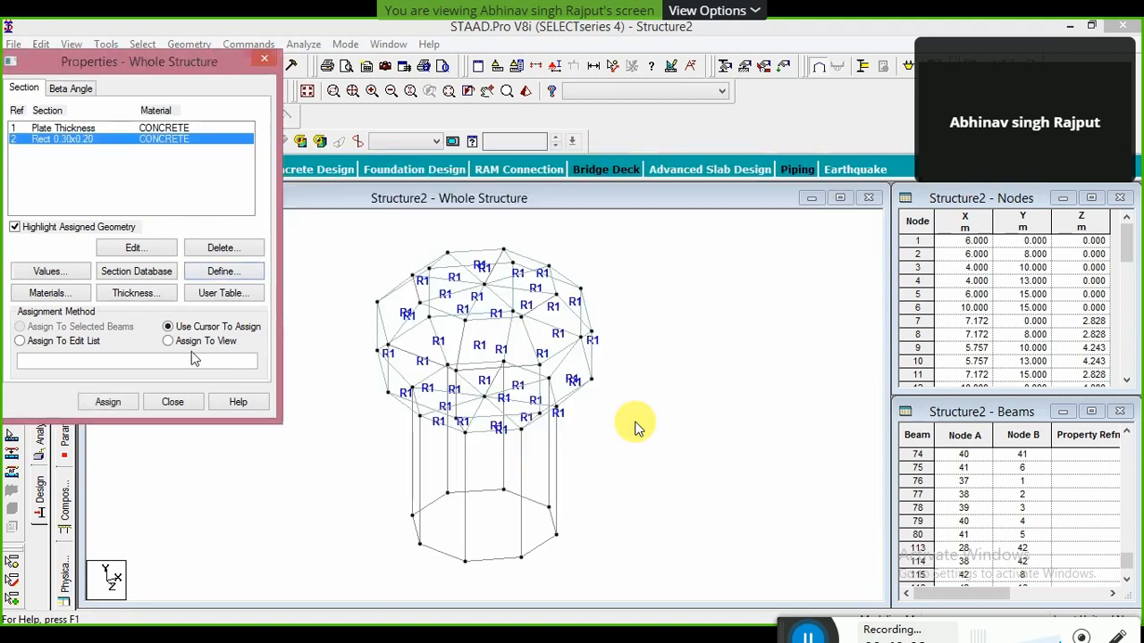
Assign the Rect 0.30x0.20 section to all beams in the view and close the properties
click(168, 340)
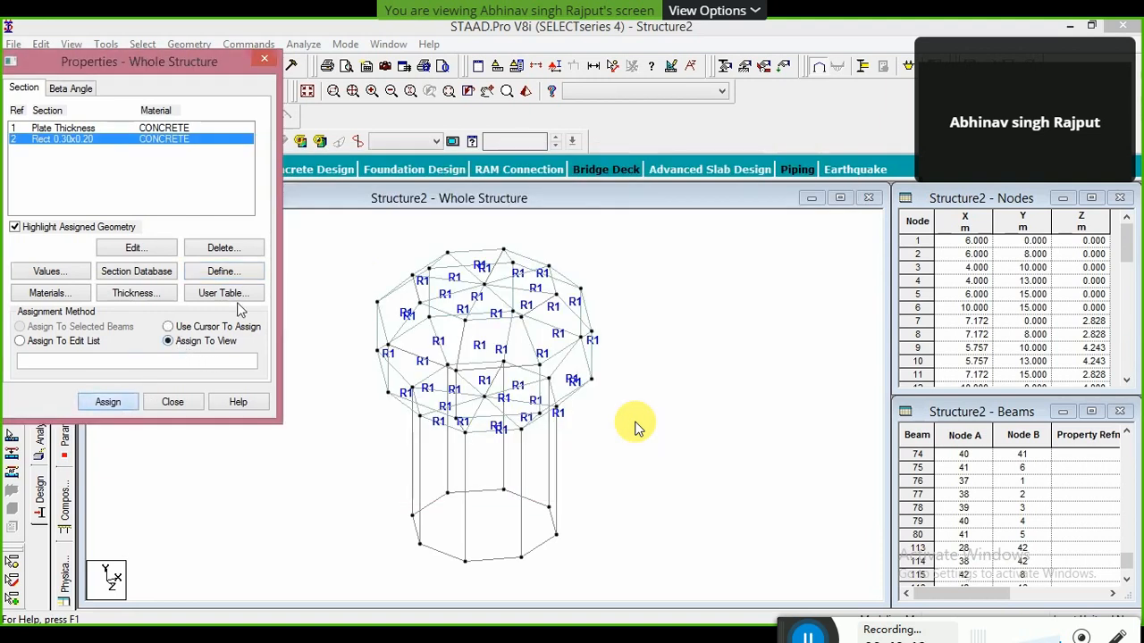
key(Return)
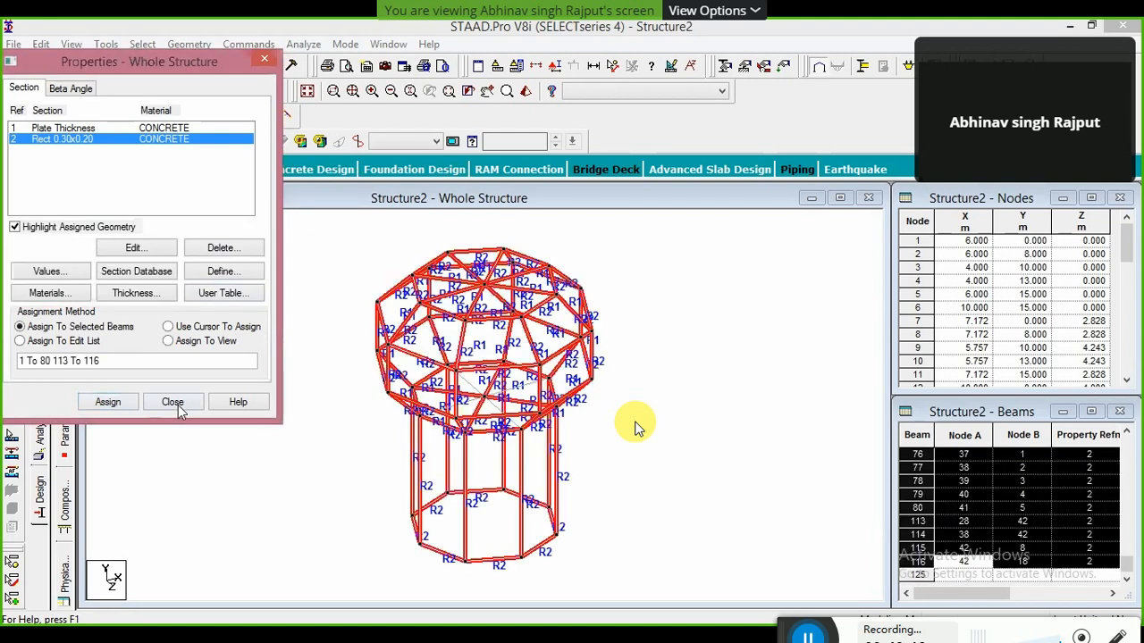
click(173, 402)
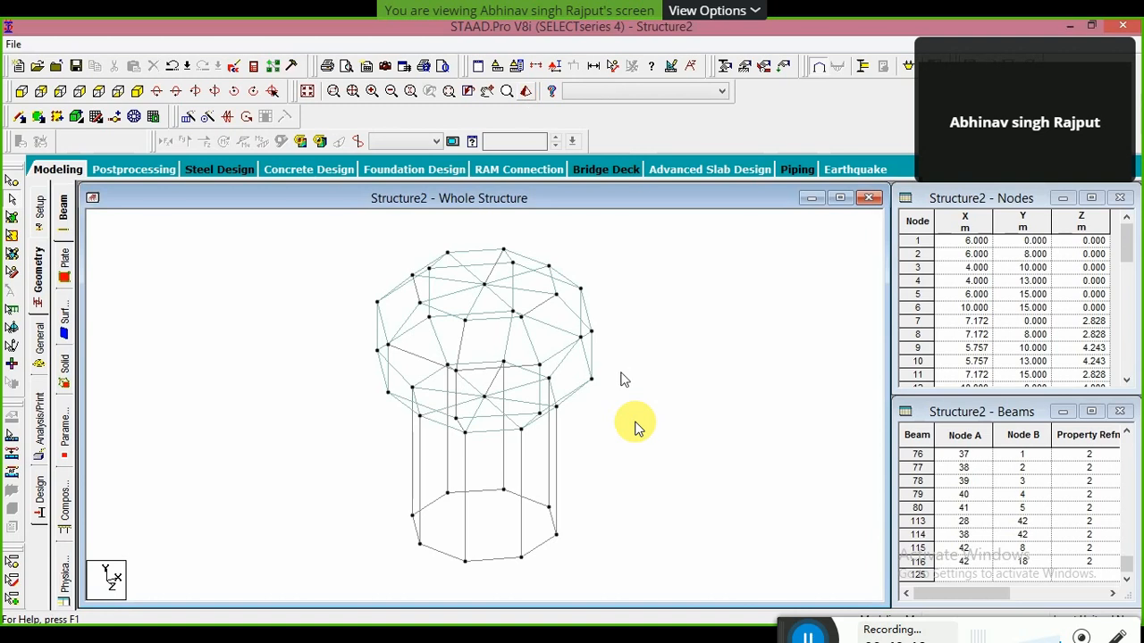
Examine the tank and its frame with the beam sections in the 3D rendered view
drag(620, 366, 567, 278)
drag(577, 349, 583, 366)
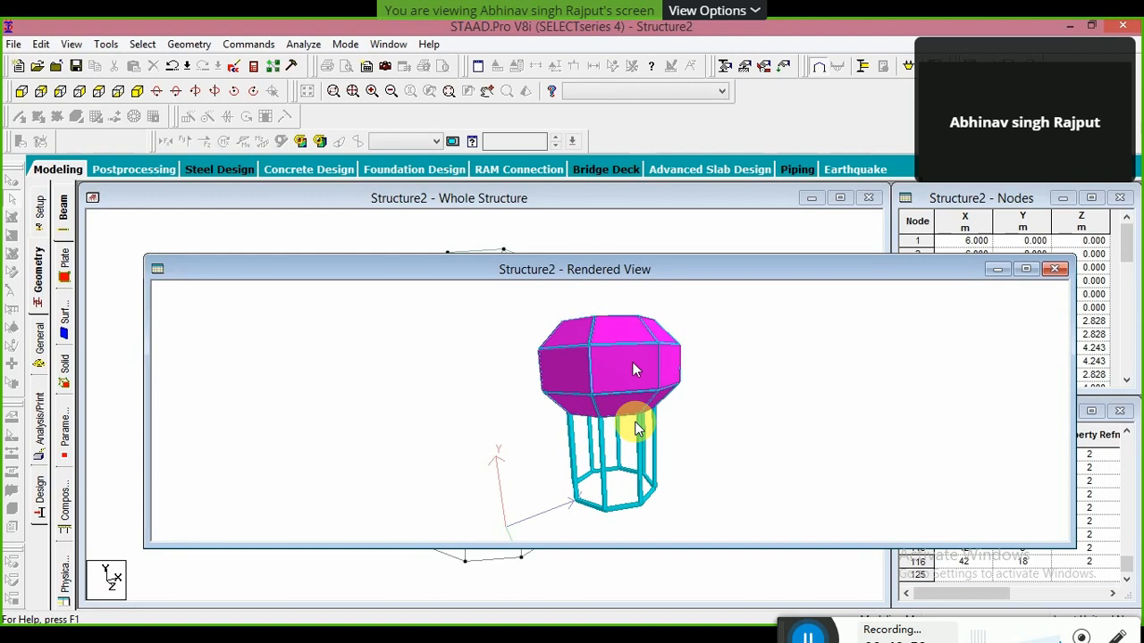
click(1055, 269)
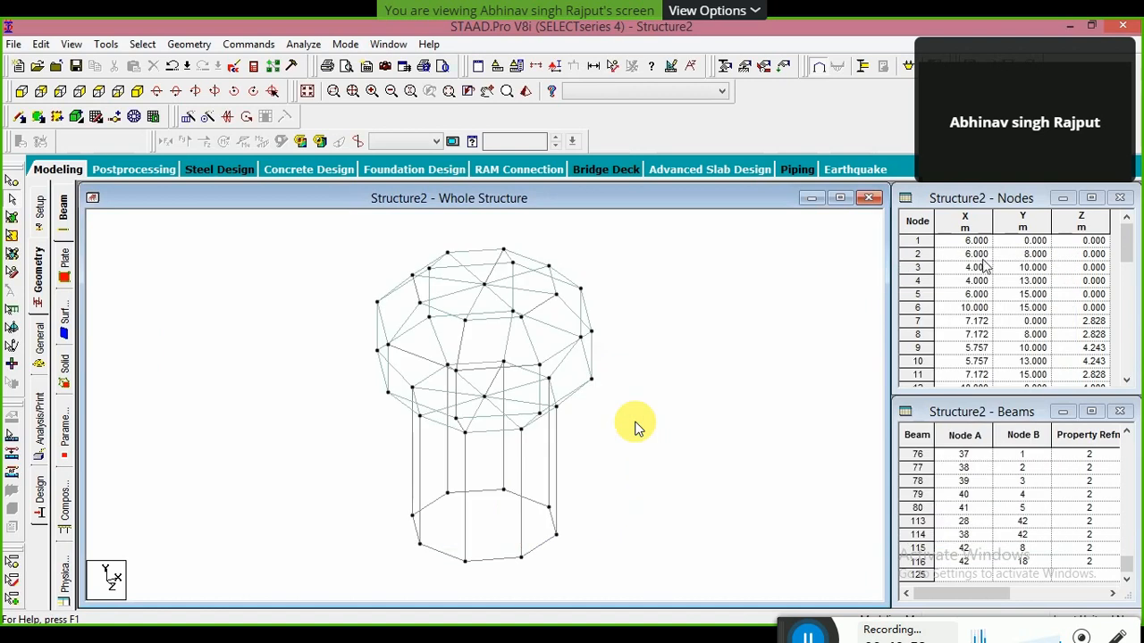
Delete the tank's beams above the column tops in the front view, keeping the plates, and check the 3D rendering
click(23, 91)
click(400, 393)
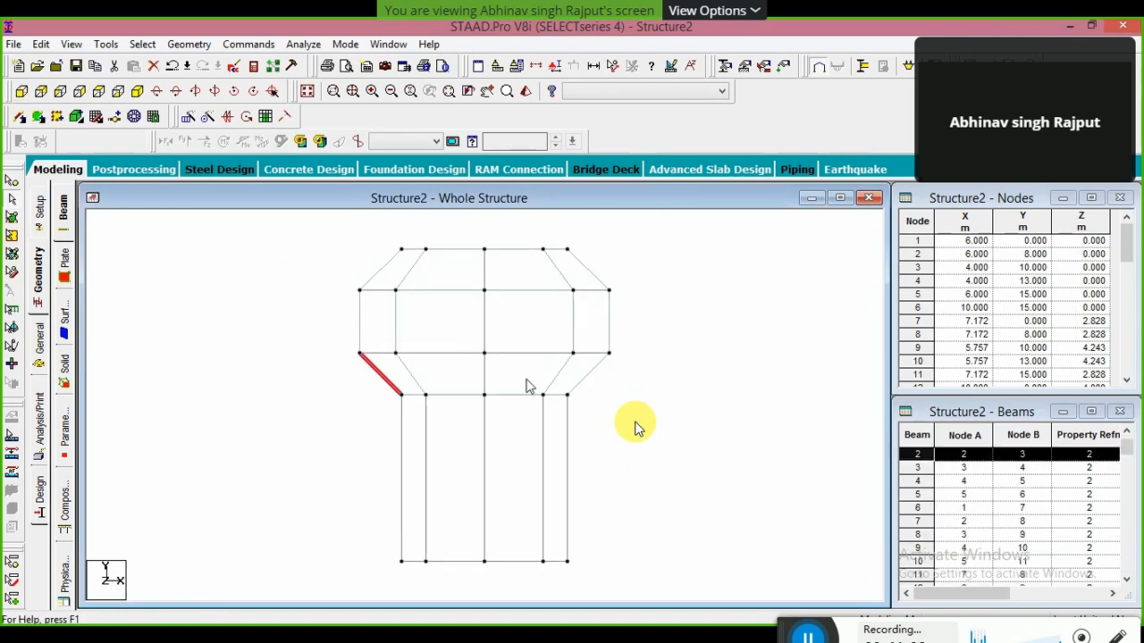
drag(600, 393, 365, 394)
click(263, 339)
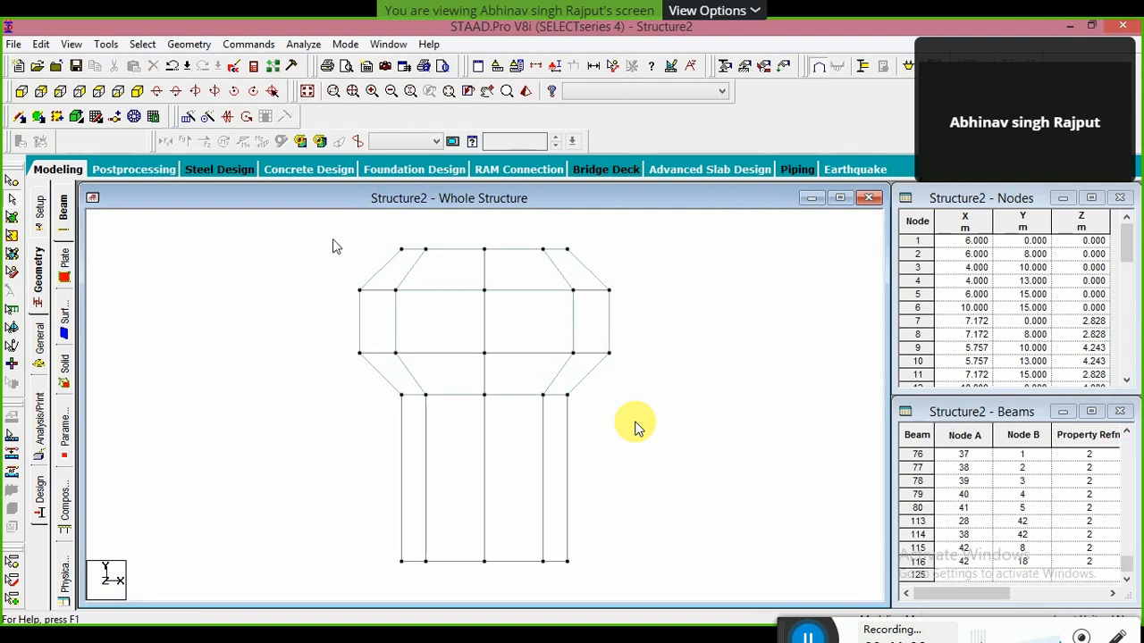
drag(333, 237, 670, 373)
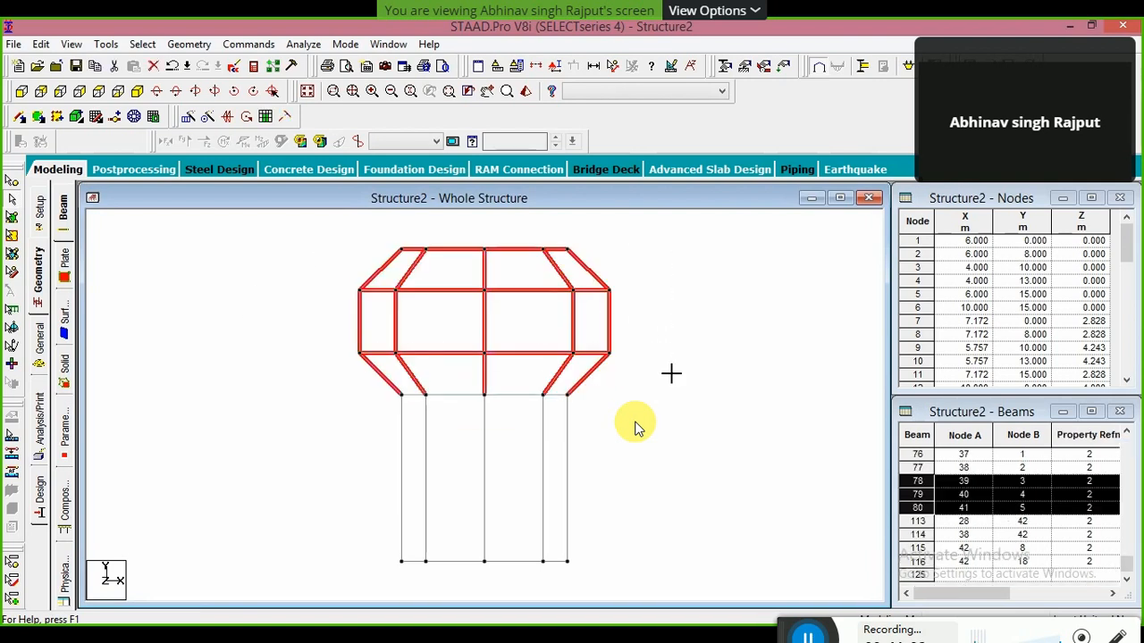
key(Delete)
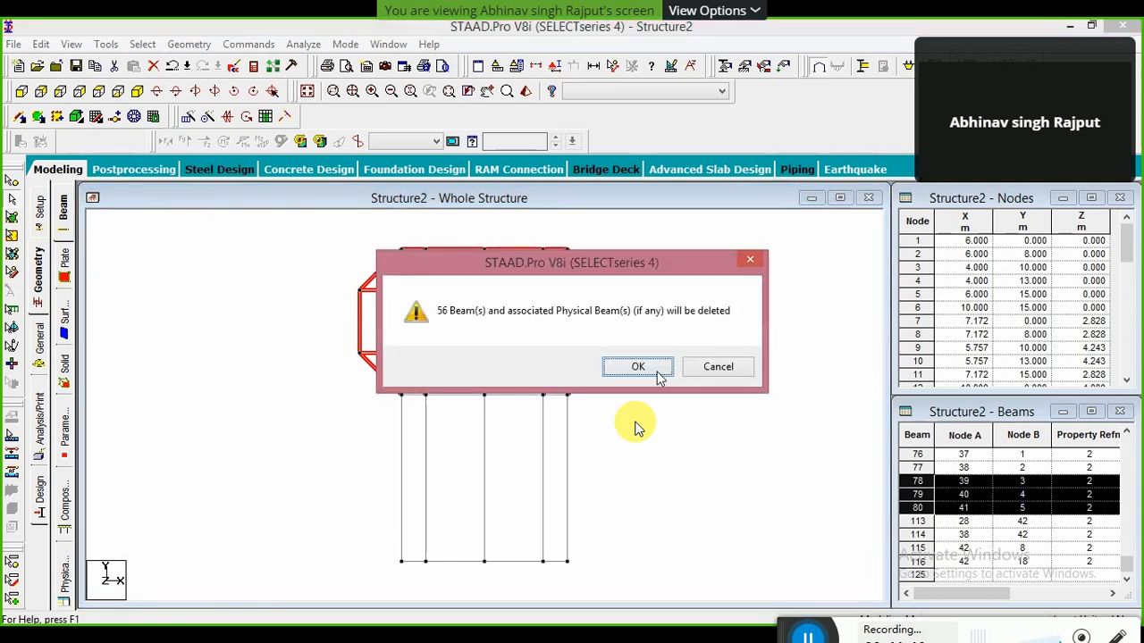
click(651, 373)
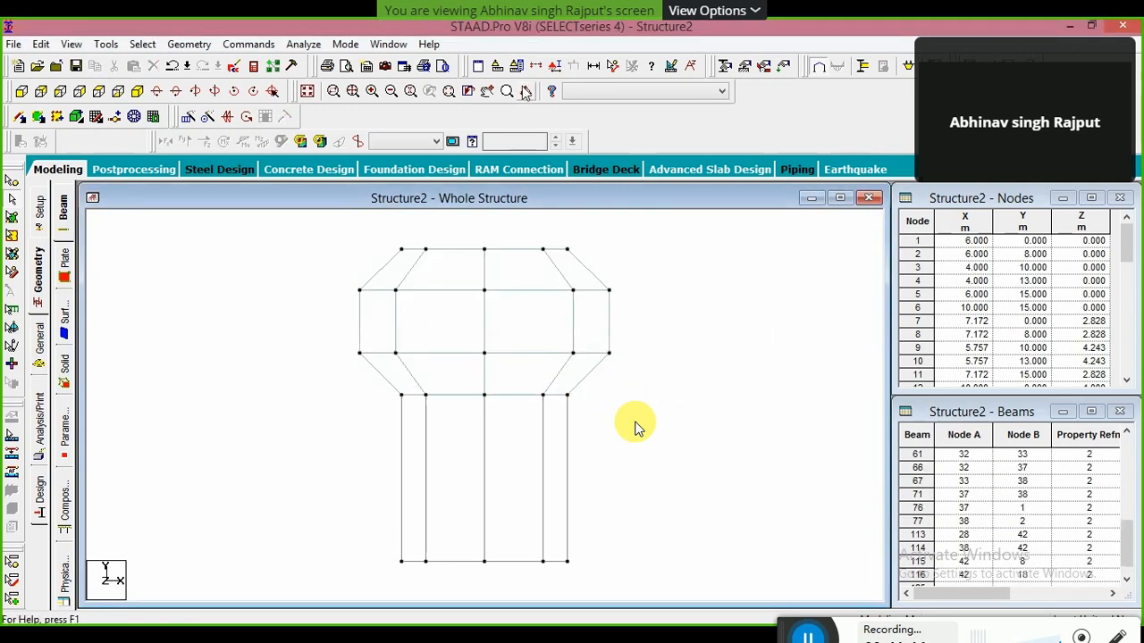
drag(671, 377, 633, 358)
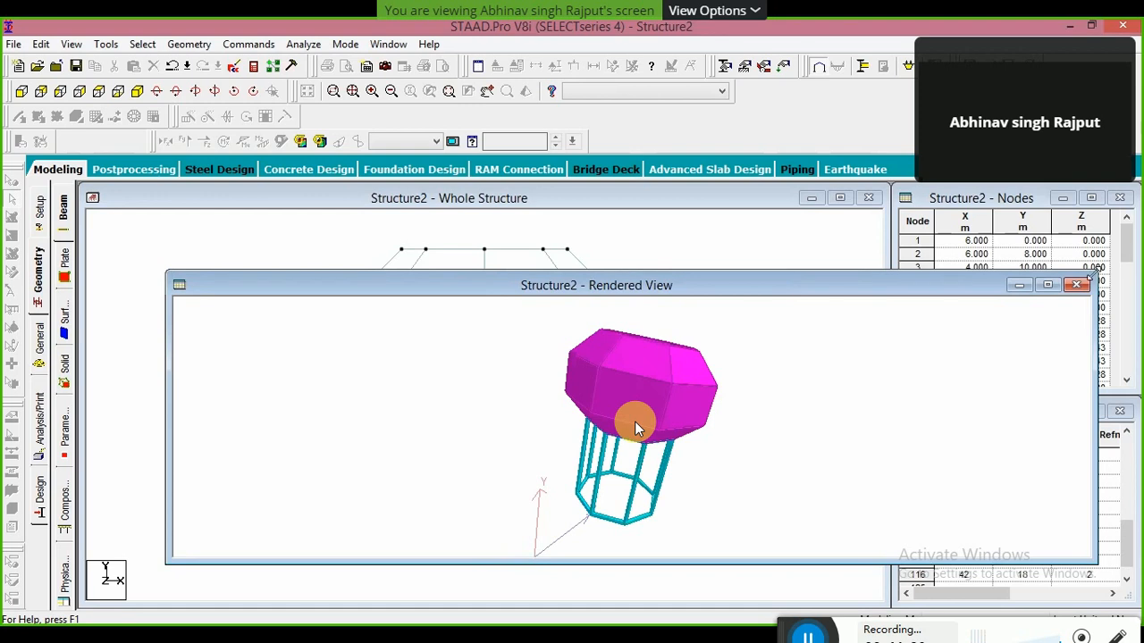
click(1076, 284)
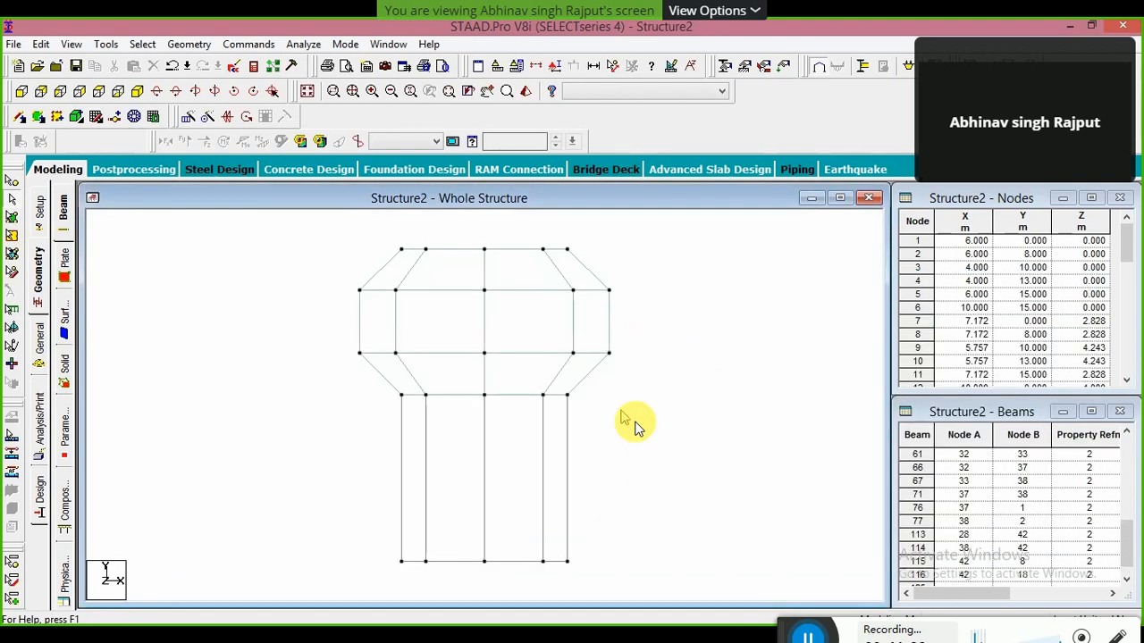
Copy the horizontal beams at the column tops downward with Translational Repeat along Y in 4 steps of -2 m
drag(610, 409, 383, 390)
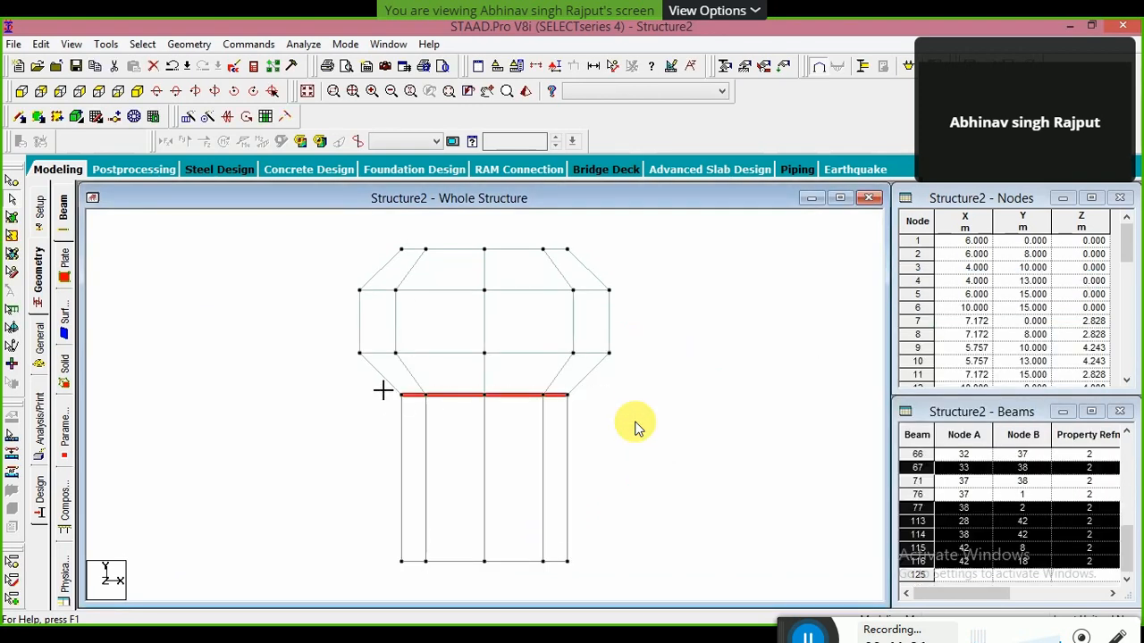
click(190, 117)
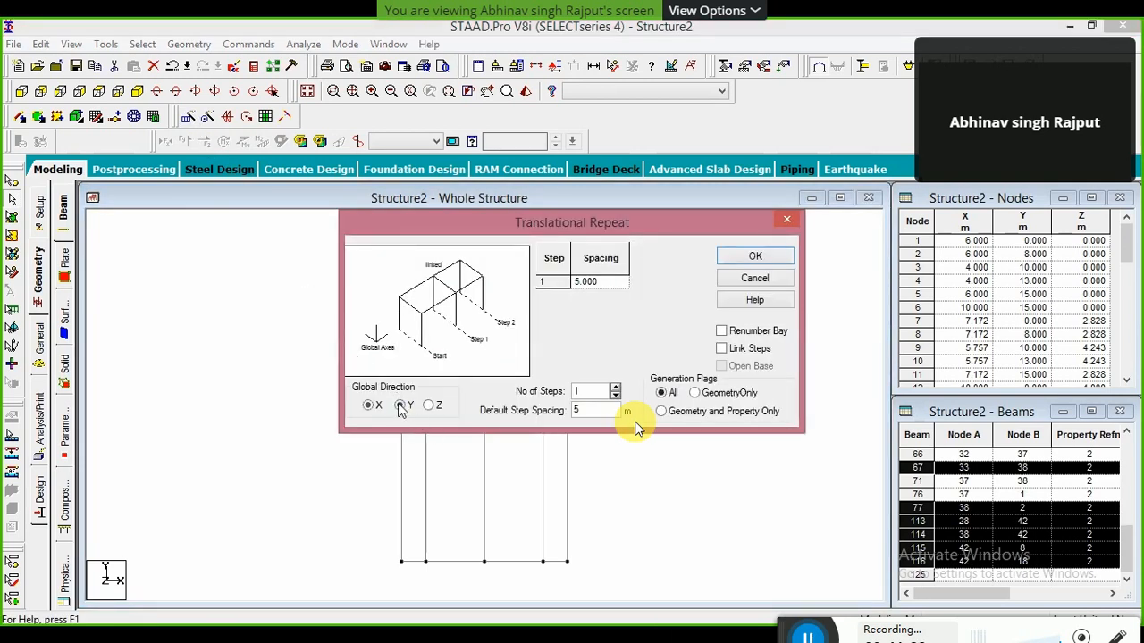
click(401, 405)
click(616, 390)
click(615, 391)
click(615, 390)
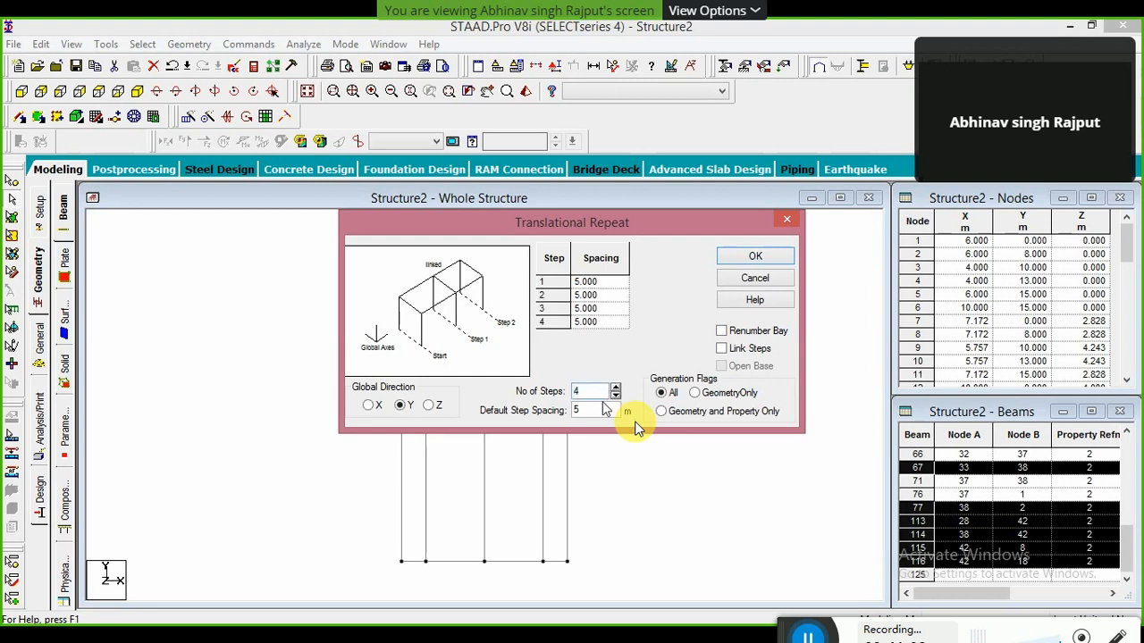
click(600, 408)
key(BackSpace)
text(2)
key(BackSpace)
text(-2)
click(751, 257)
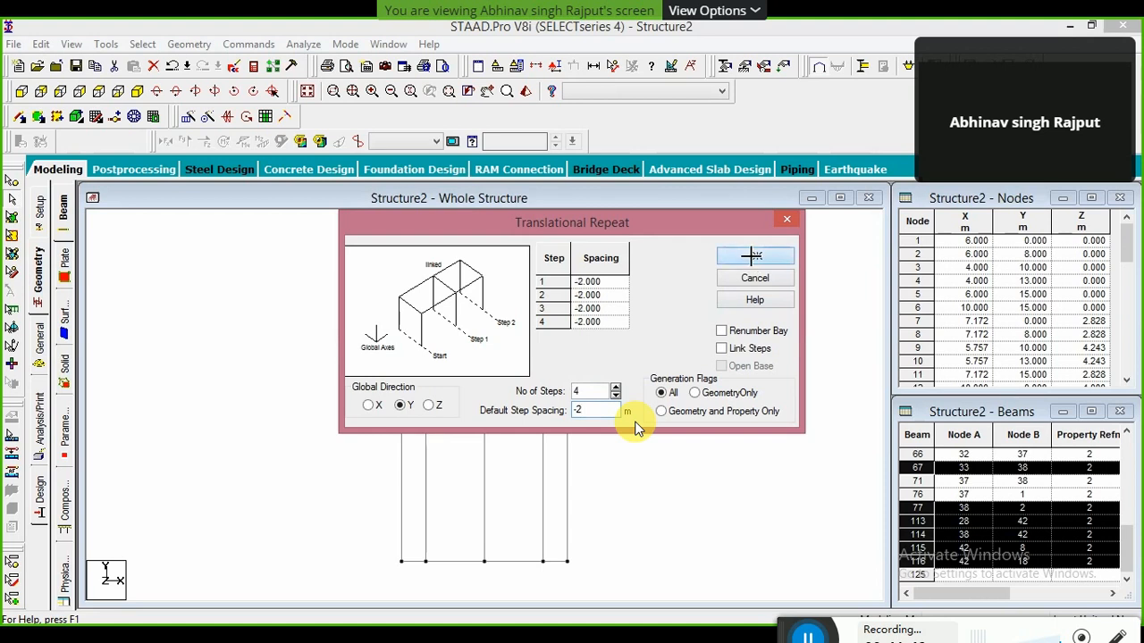
Examine the horizontal beam levels of the supporting frame in the rendered and isometric views
click(526, 90)
drag(676, 434, 567, 263)
click(616, 286)
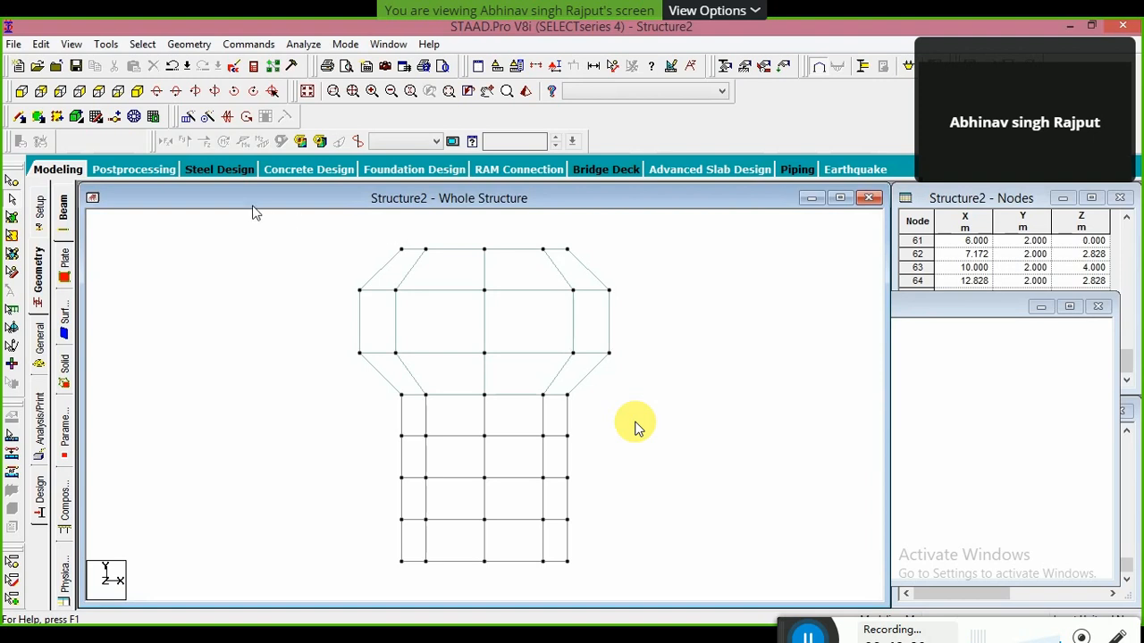
click(139, 93)
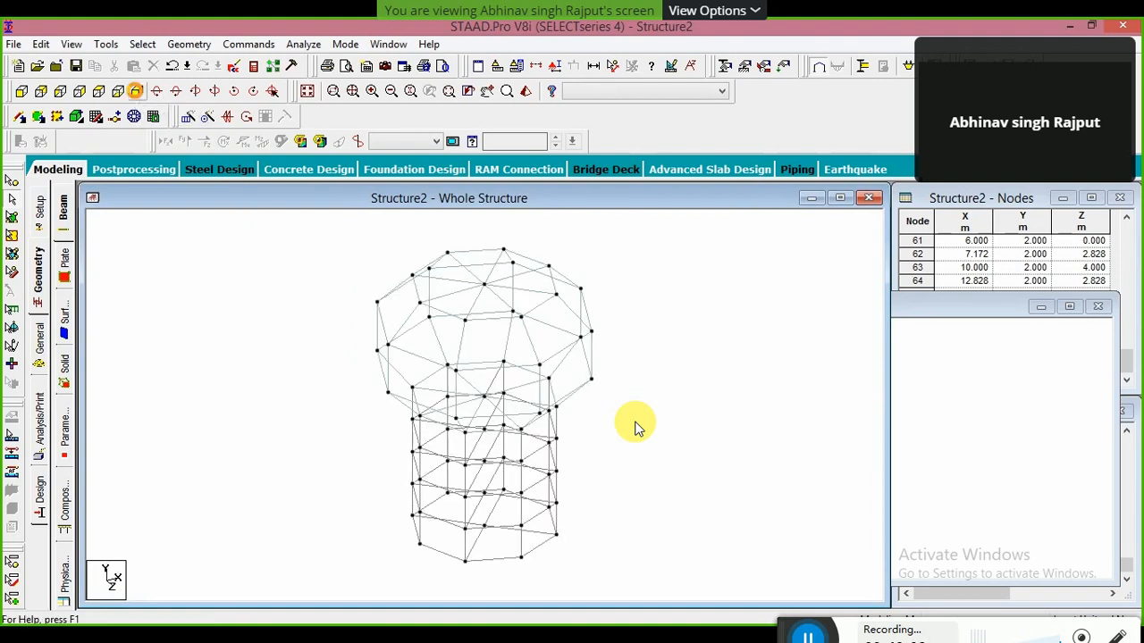
Delete all horizontal beams at the base level of the supporting frame in the front view
click(20, 92)
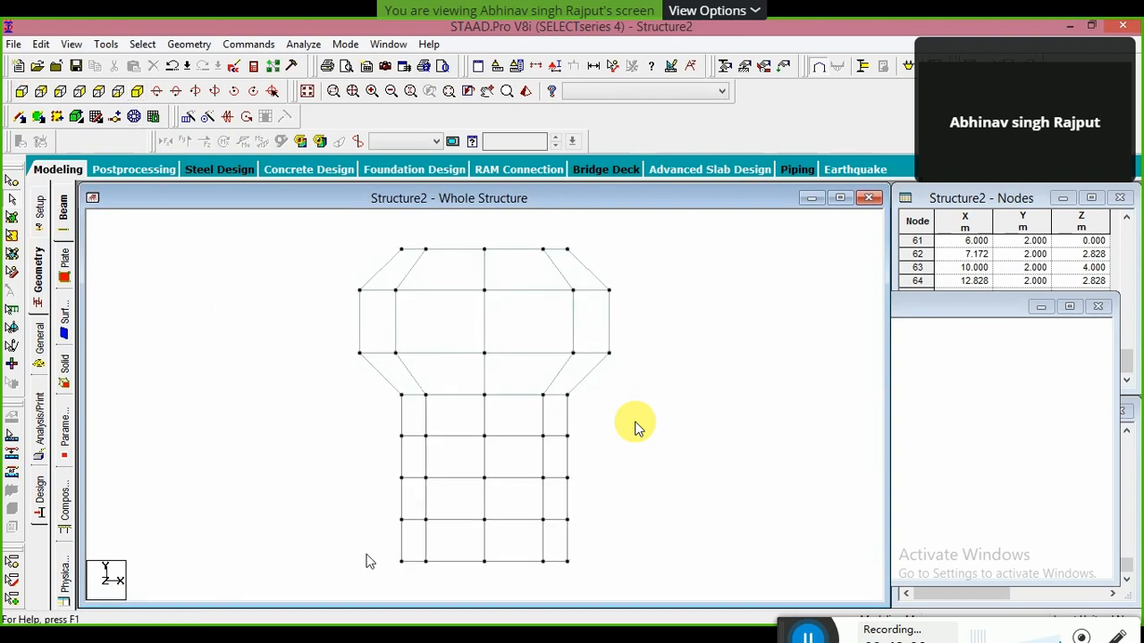
drag(367, 552, 605, 582)
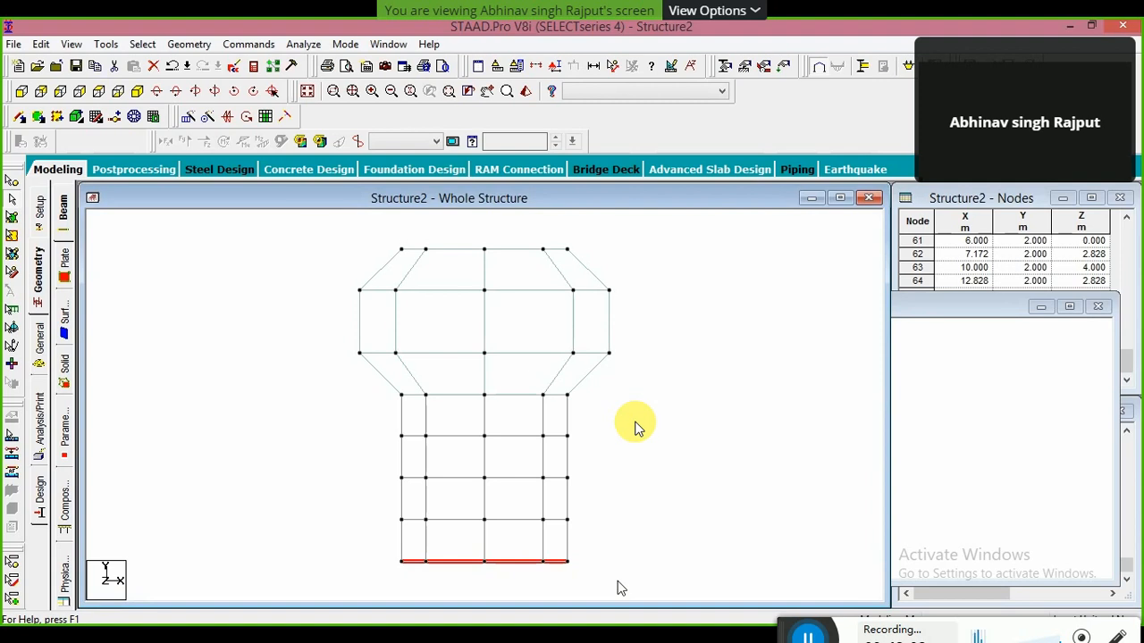
key(Delete)
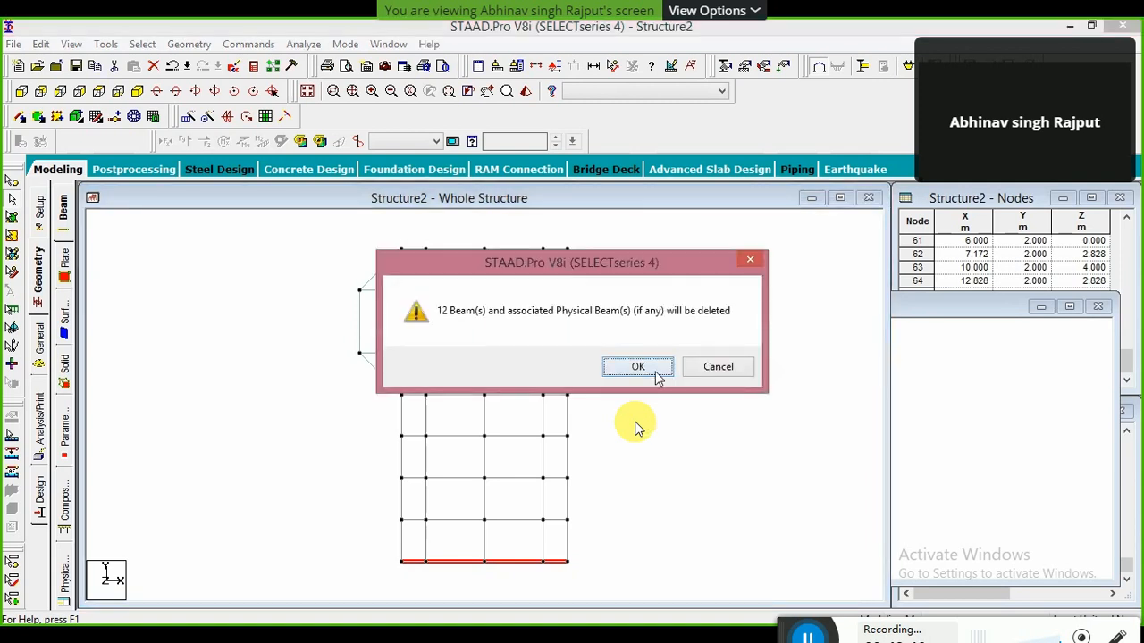
click(656, 377)
click(653, 371)
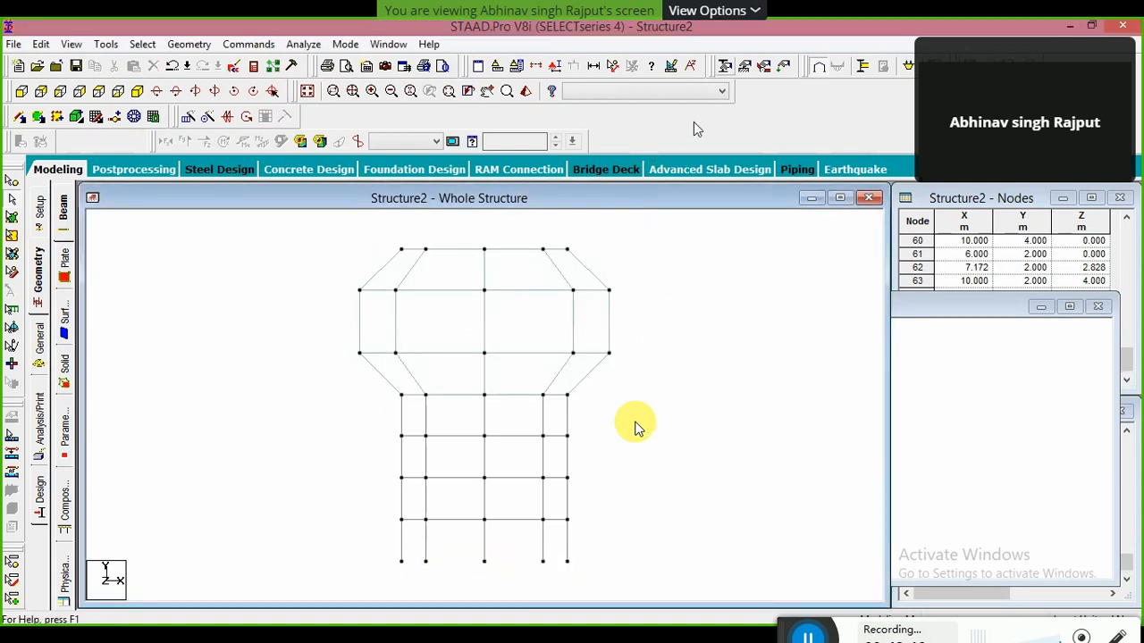
Create a fixed support and assign it to all column base nodes
click(128, 227)
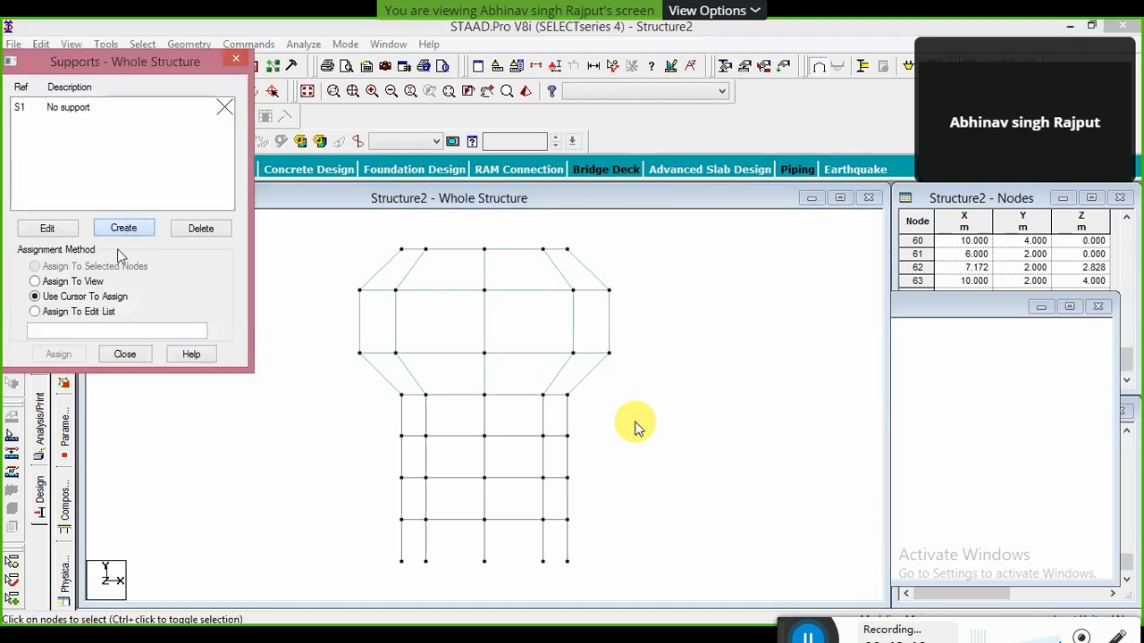
click(99, 409)
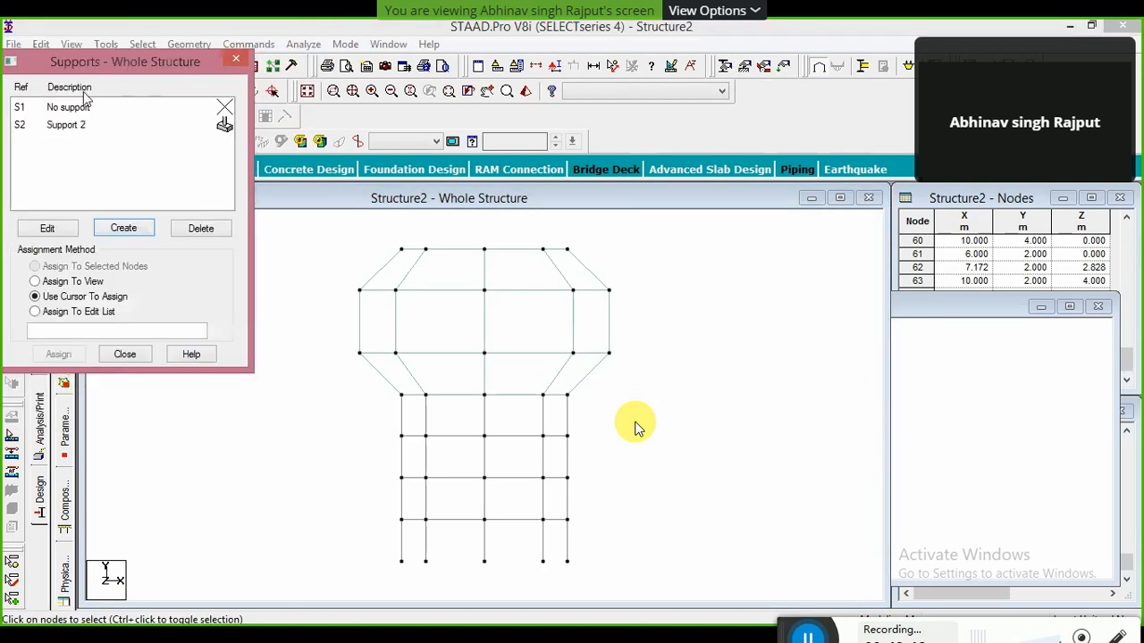
click(79, 127)
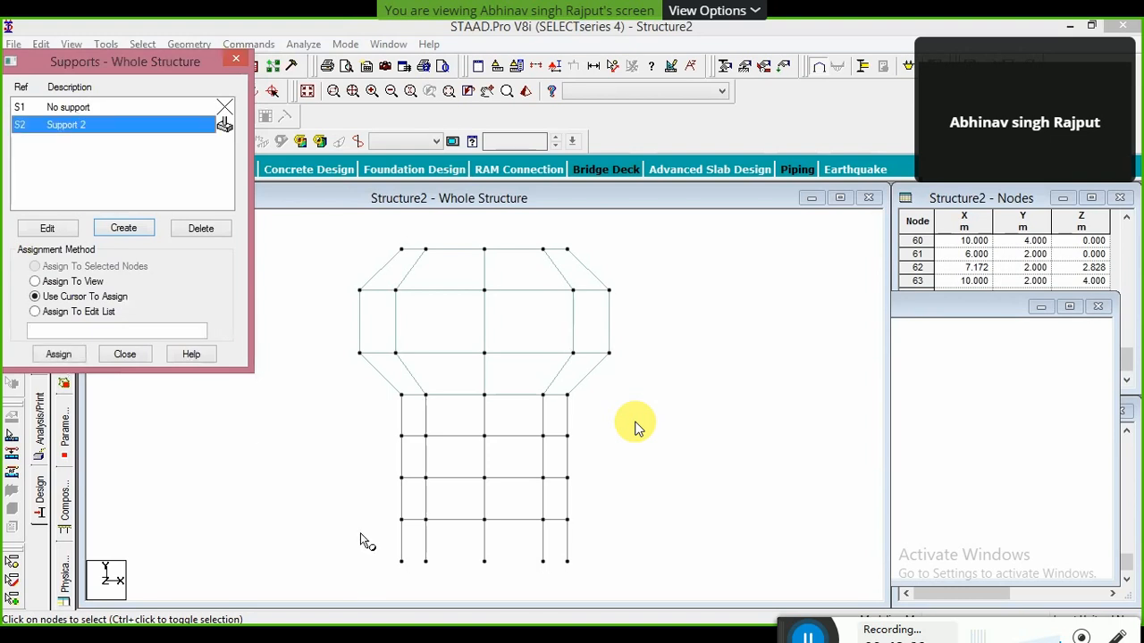
drag(367, 540, 594, 583)
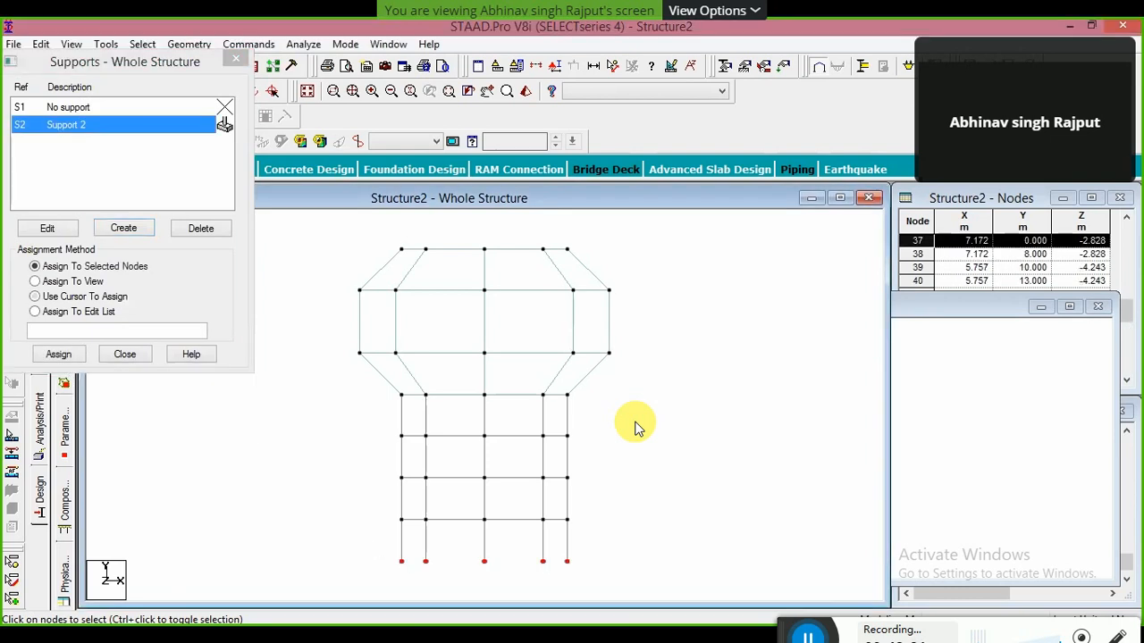
click(74, 355)
click(273, 253)
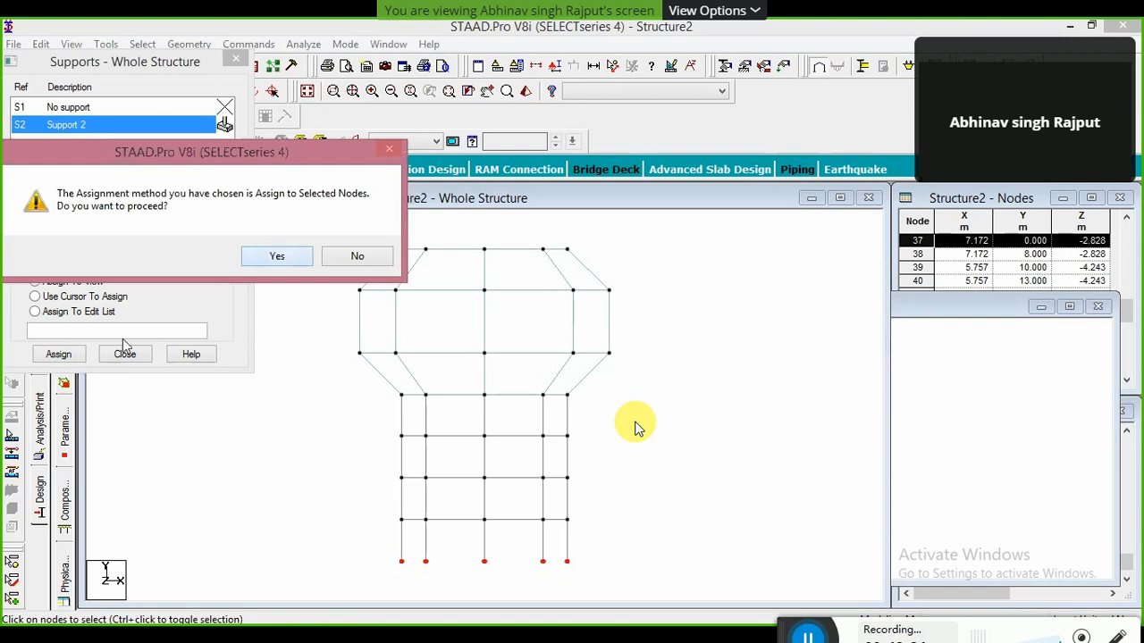
click(125, 355)
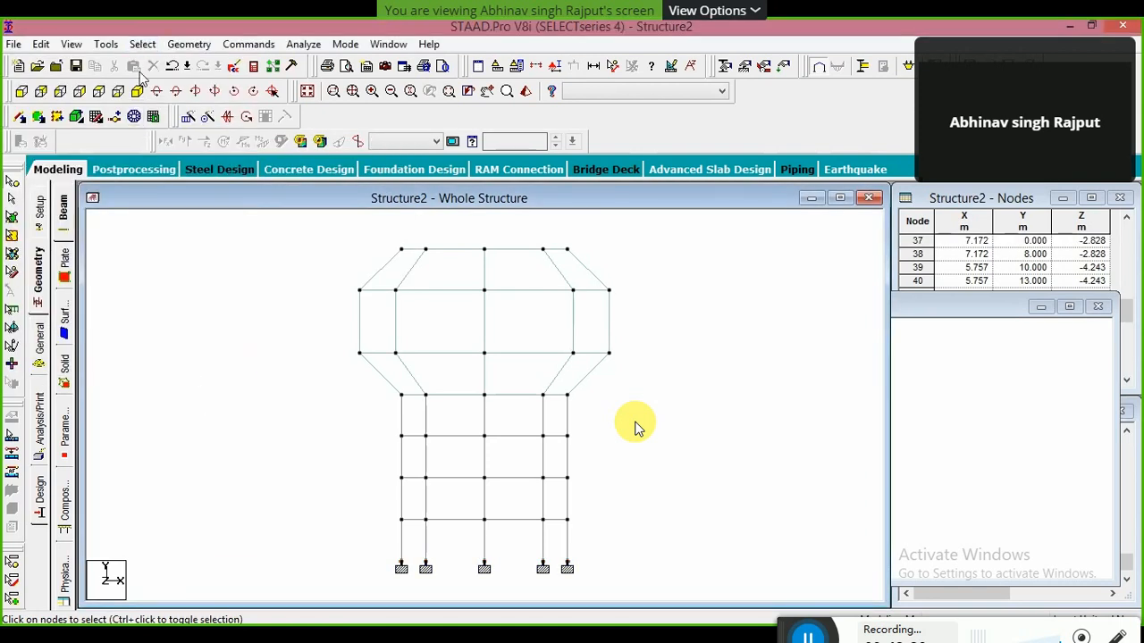
Examine the supported tank structure in the isometric and 3D rendered views
click(138, 92)
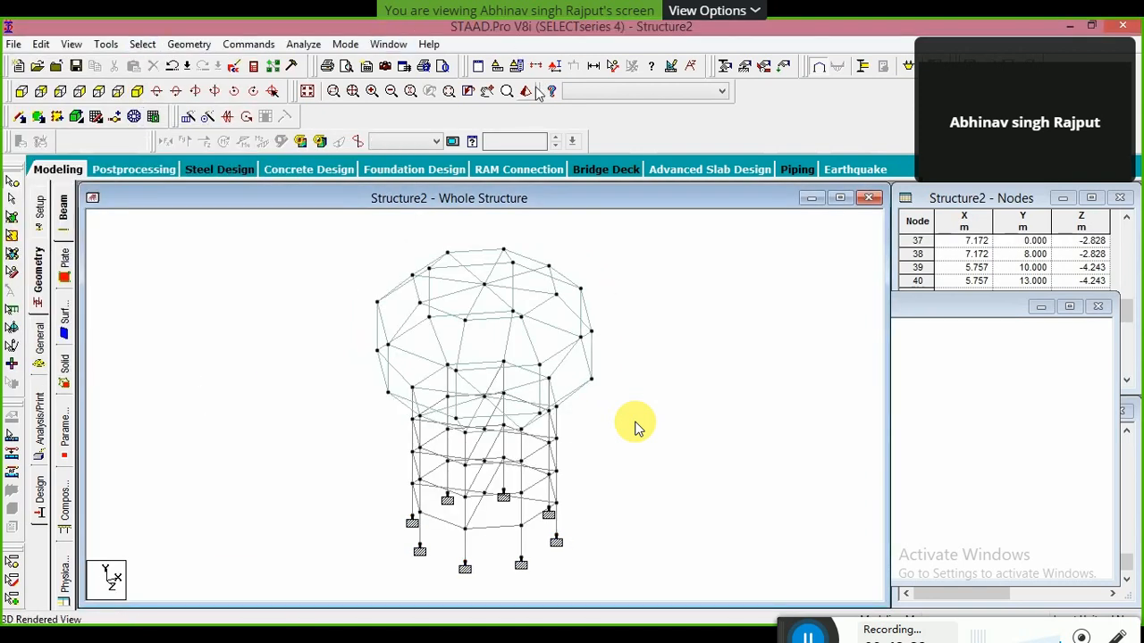
mouse_move(635, 427)
mouse_down()
mouse_move(661, 442)
mouse_move(635, 427)
mouse_up()
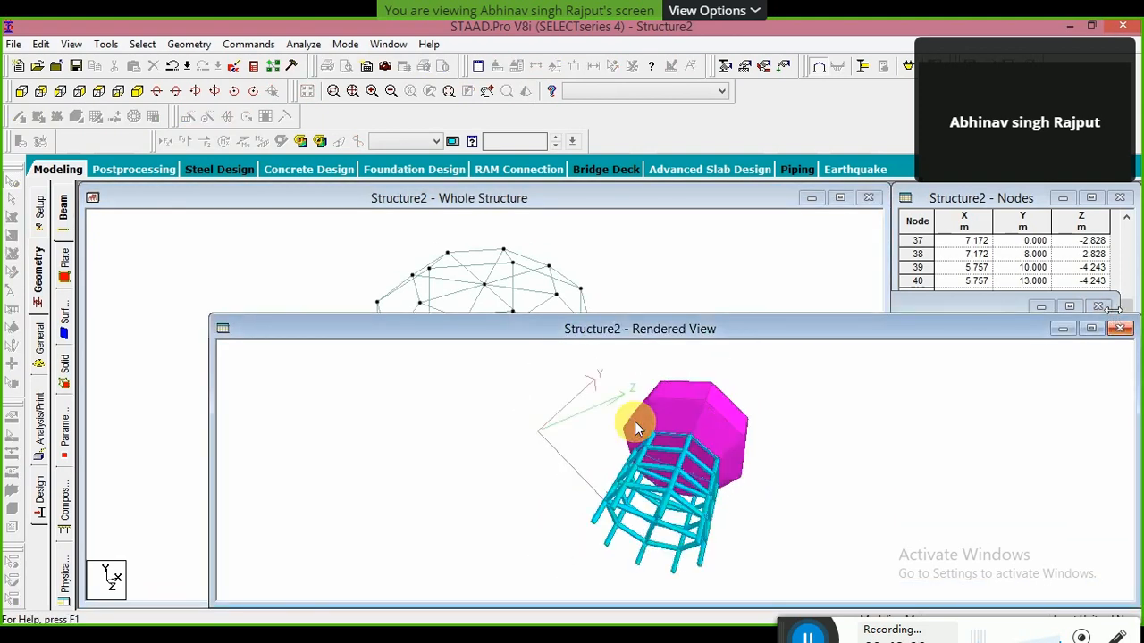
click(1122, 328)
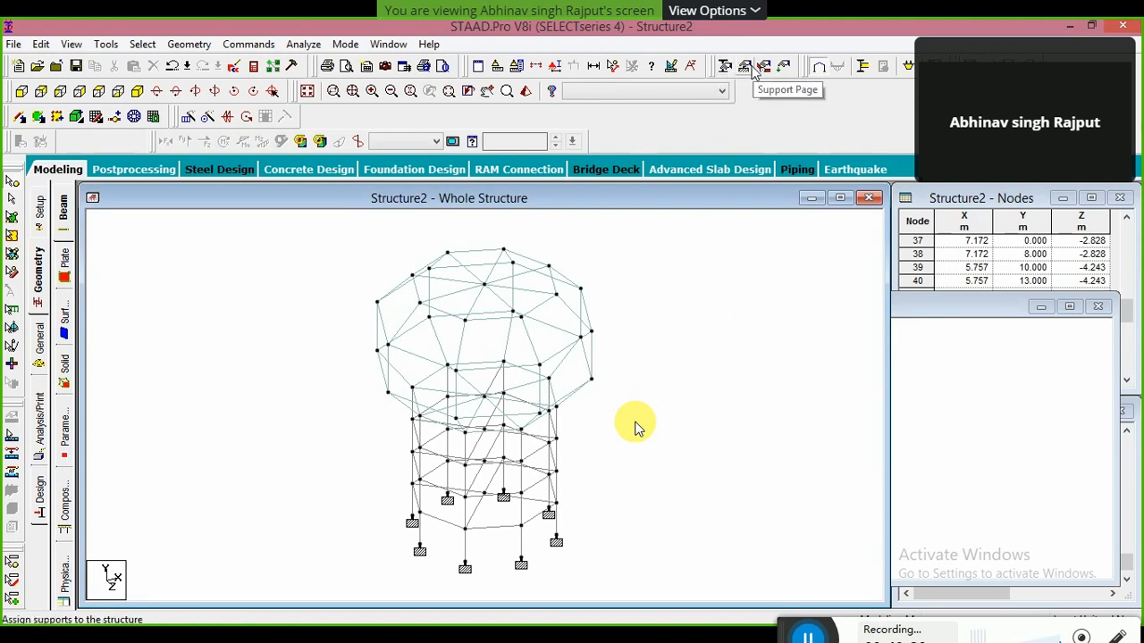
Add a primary load case numbered 1 with the title LOAD CASE 1
click(781, 66)
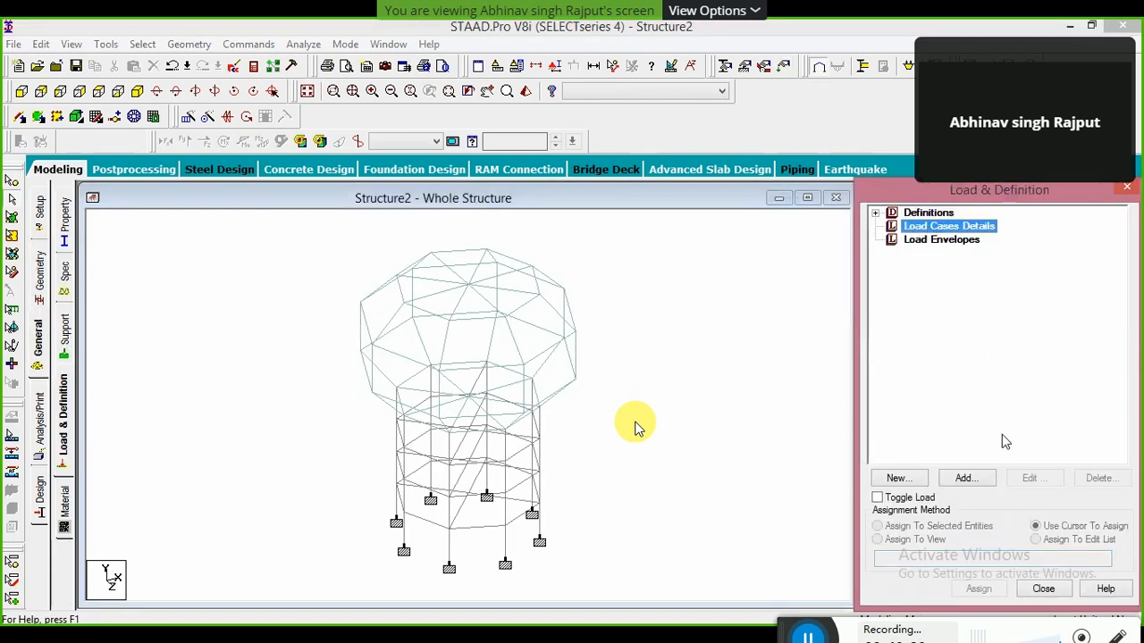
click(969, 480)
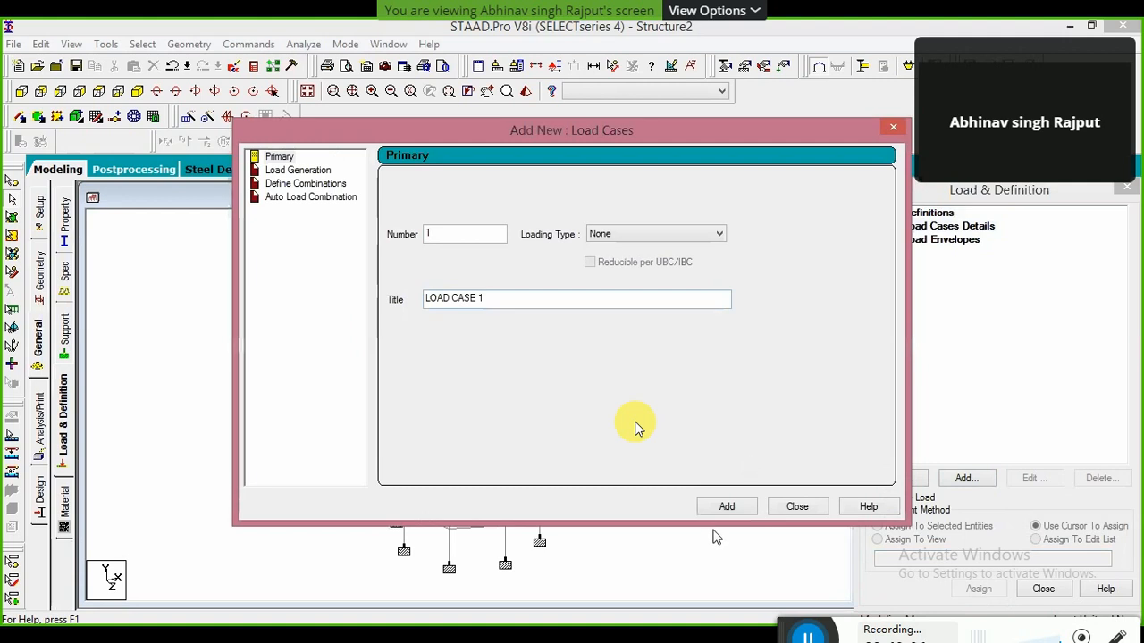
click(726, 507)
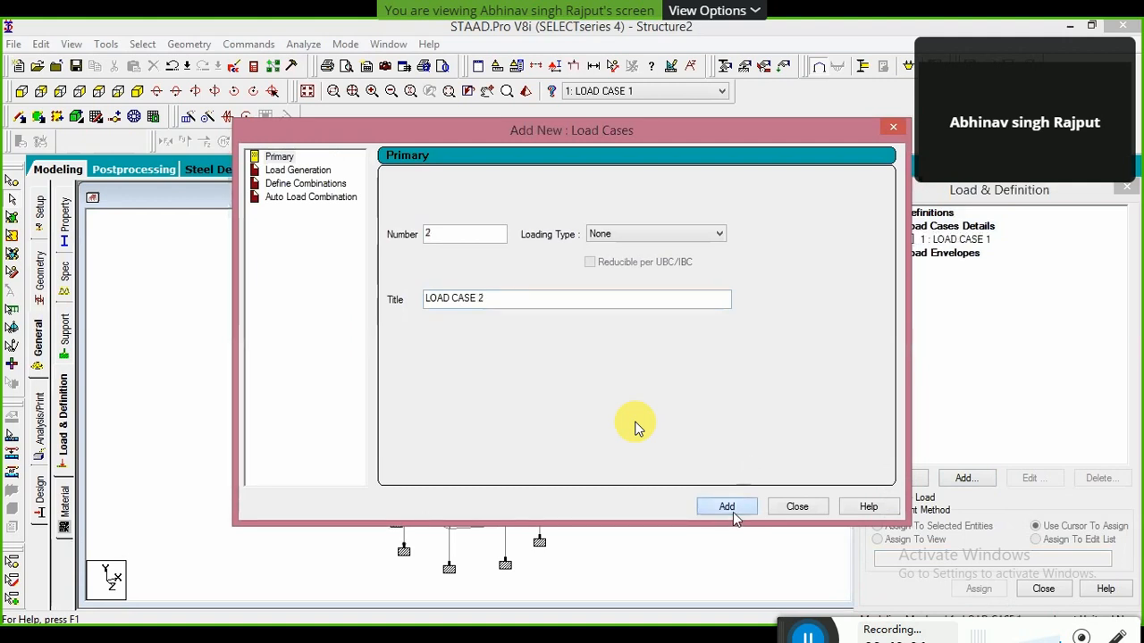
click(789, 507)
Open the hydrostatic plate load settings for load case 1 and move the dialog clear of the tank model
click(954, 240)
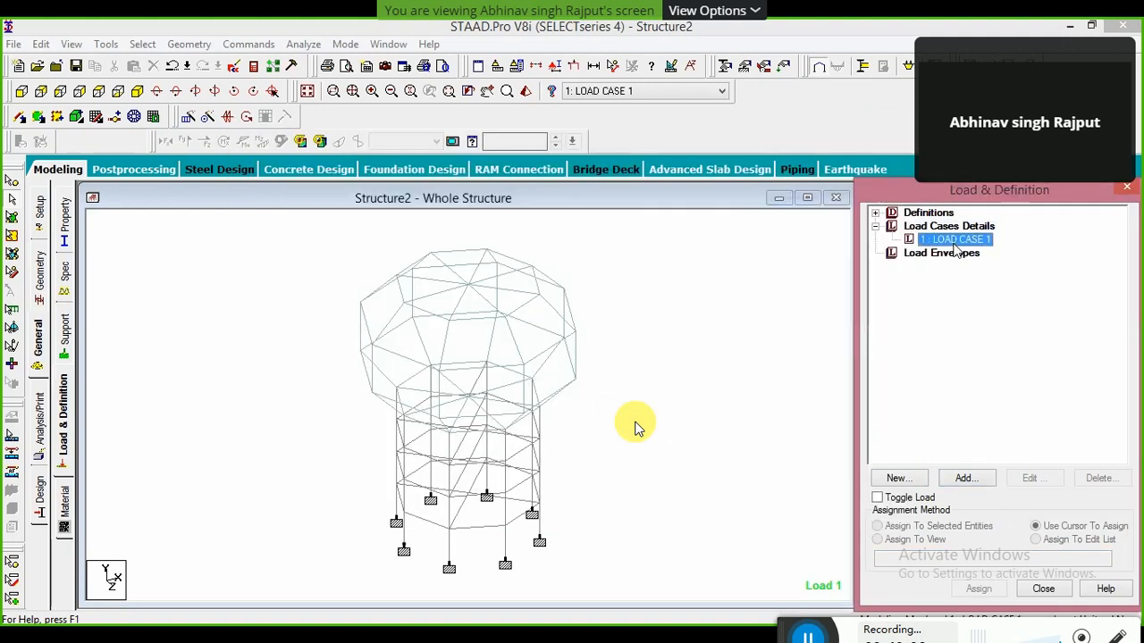
click(976, 484)
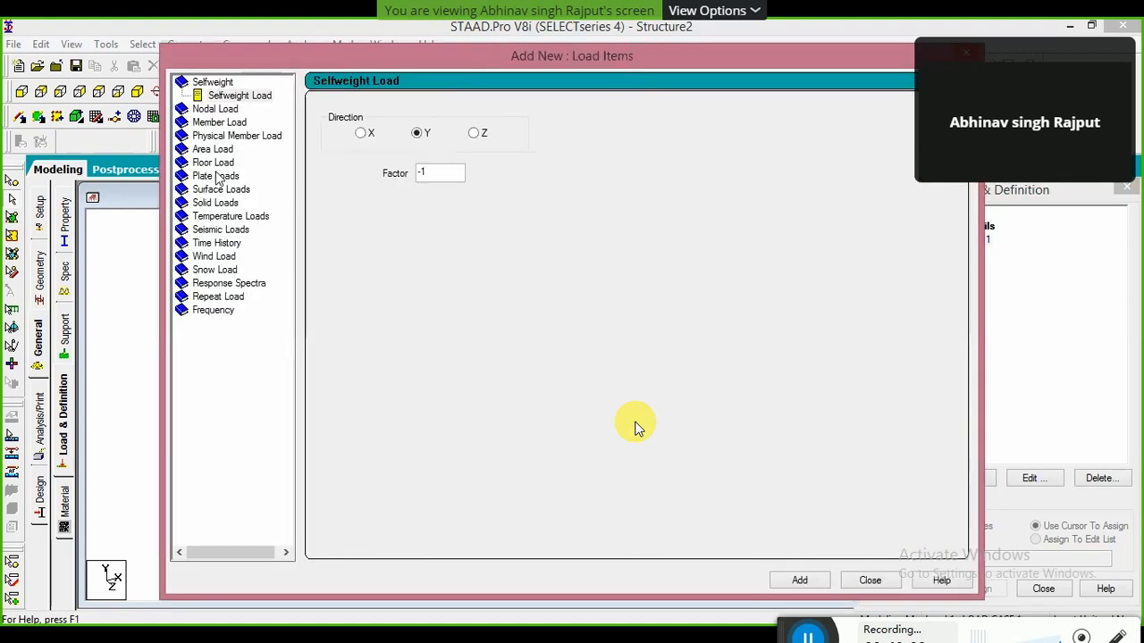
click(217, 176)
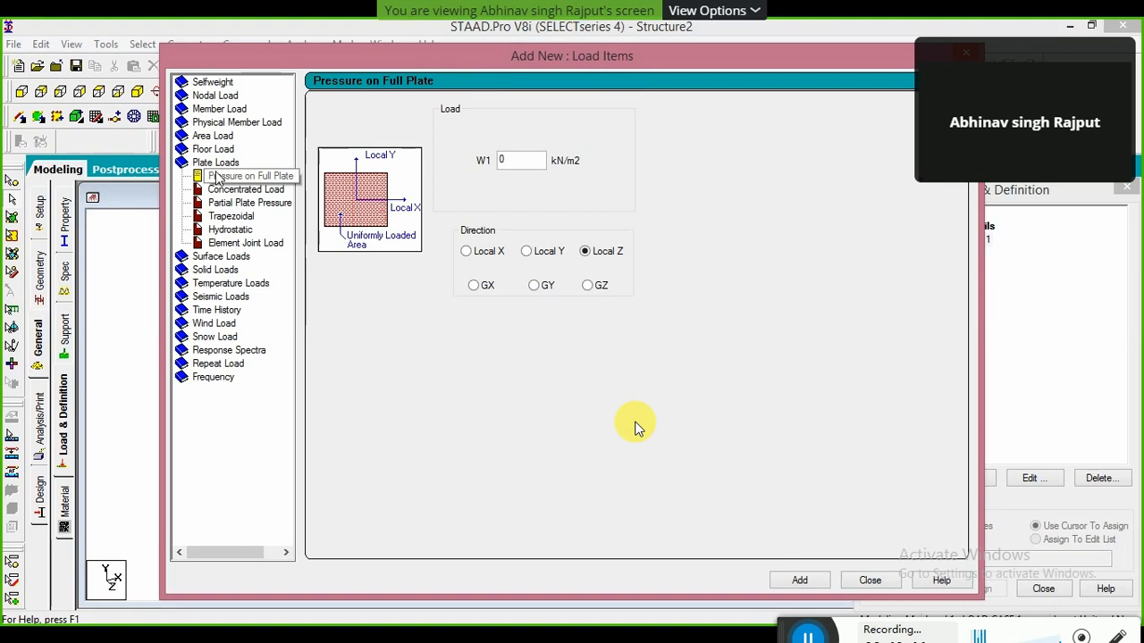
click(239, 230)
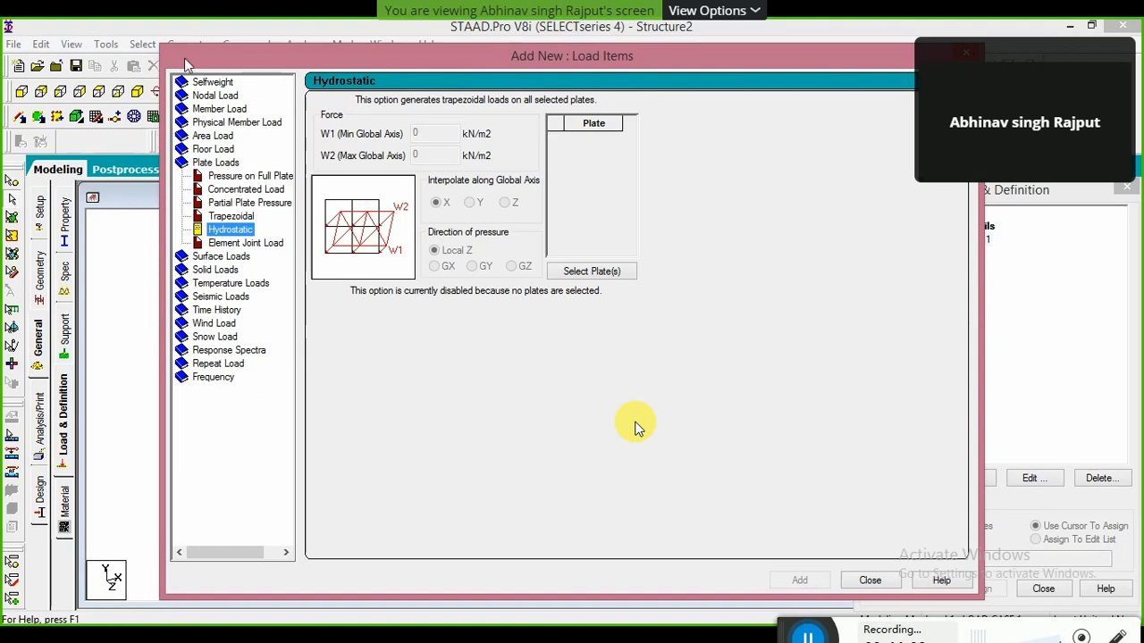
drag(188, 65, 691, 393)
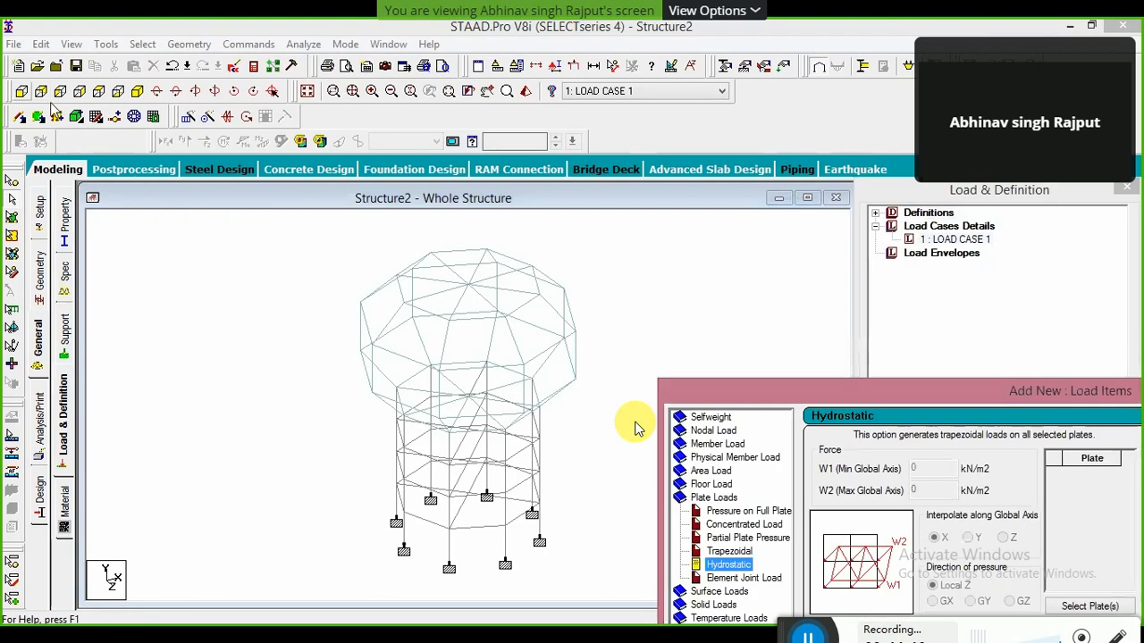
click(25, 93)
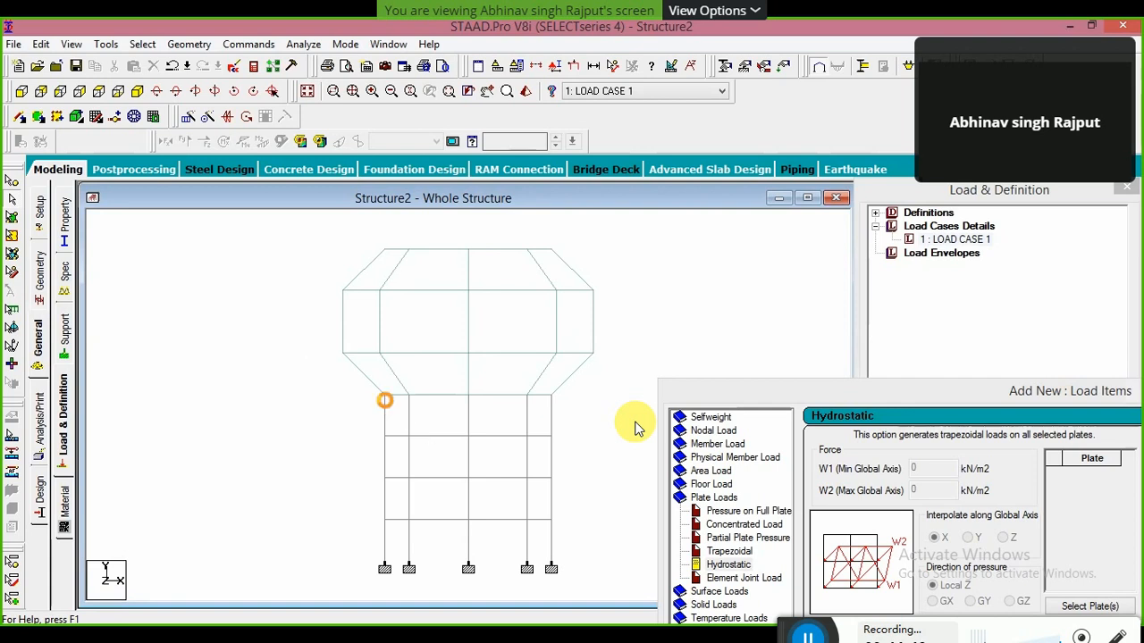
click(385, 413)
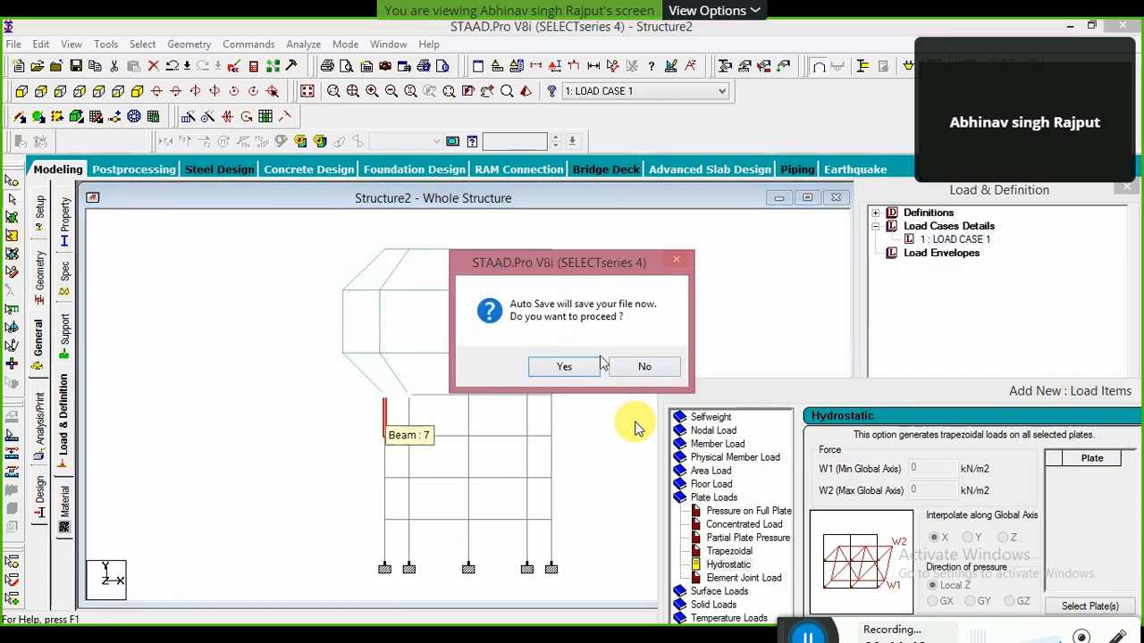
click(644, 367)
click(321, 417)
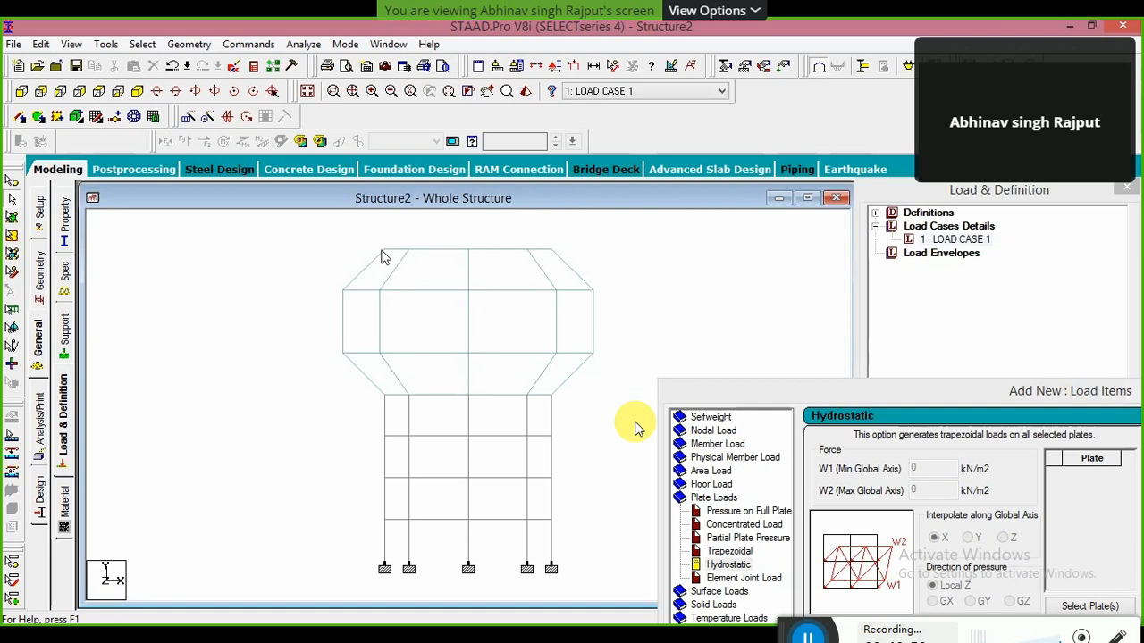
Try picking a single inclined tank wall plate in the isometric view for the hydrostatic load
click(13, 218)
click(137, 90)
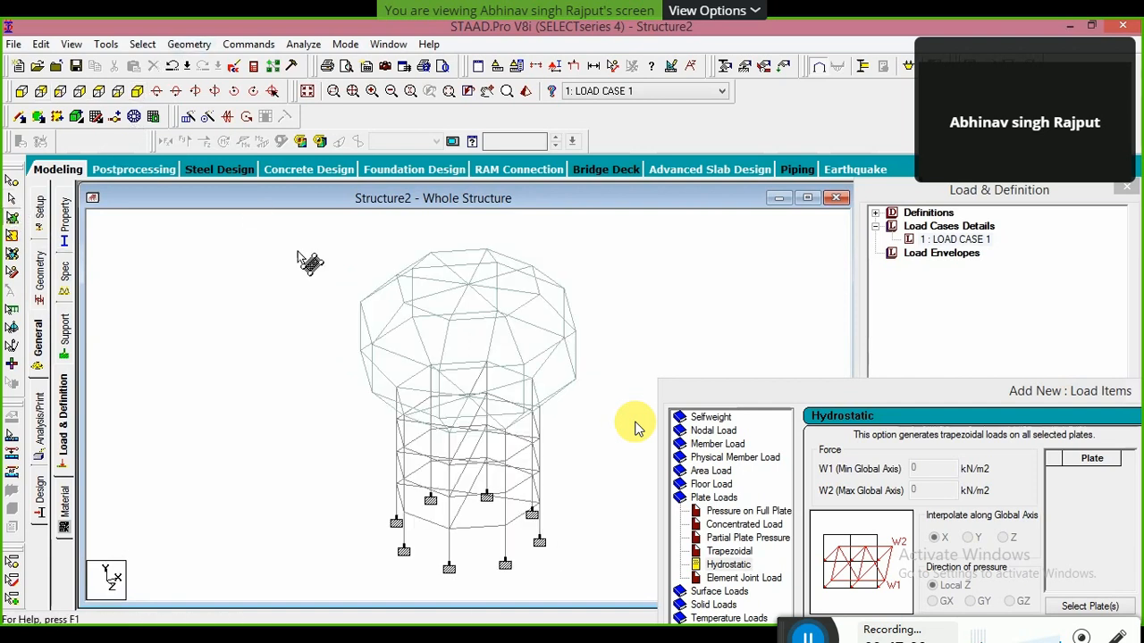
click(368, 382)
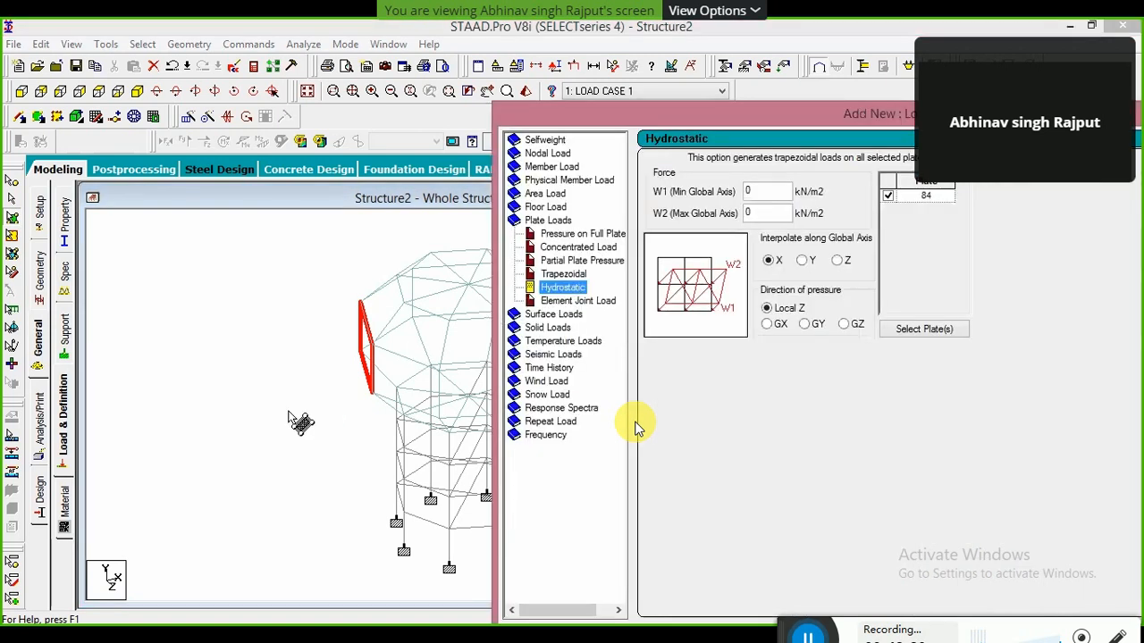
click(301, 422)
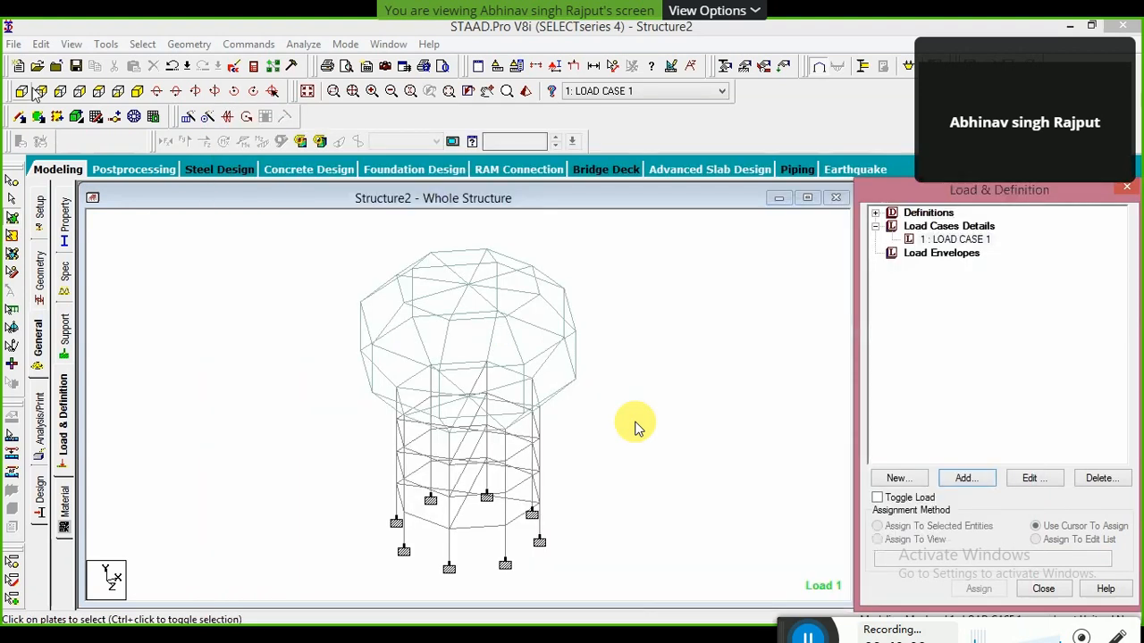
Try selecting the tank's bottom slab plates in the front view, declining the auto save, and clear the selection
click(29, 89)
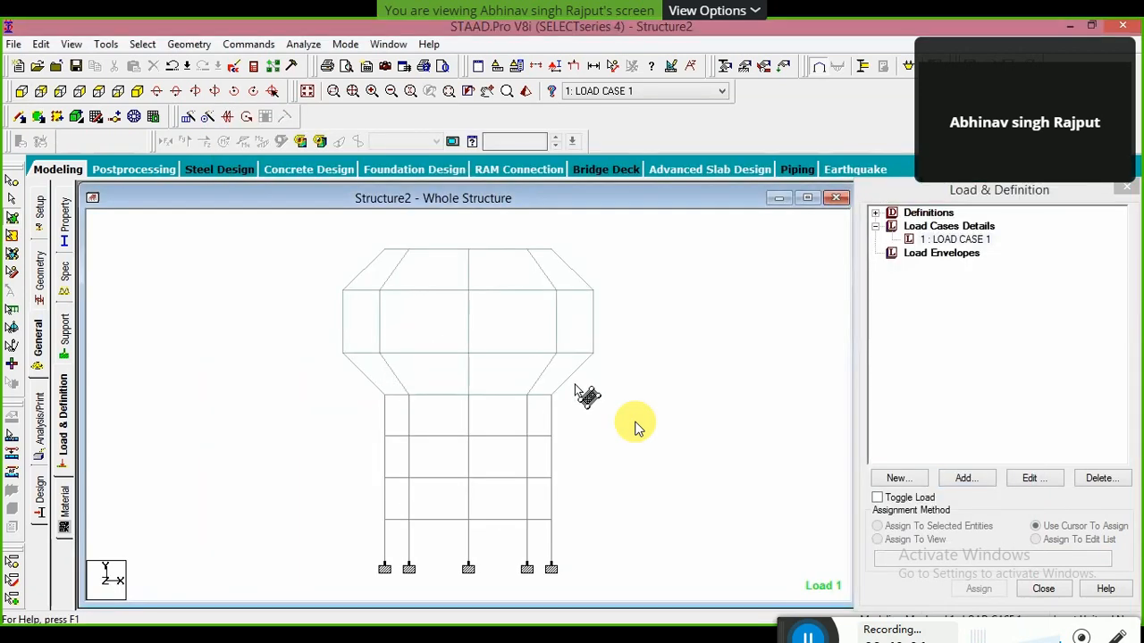
drag(571, 394, 355, 375)
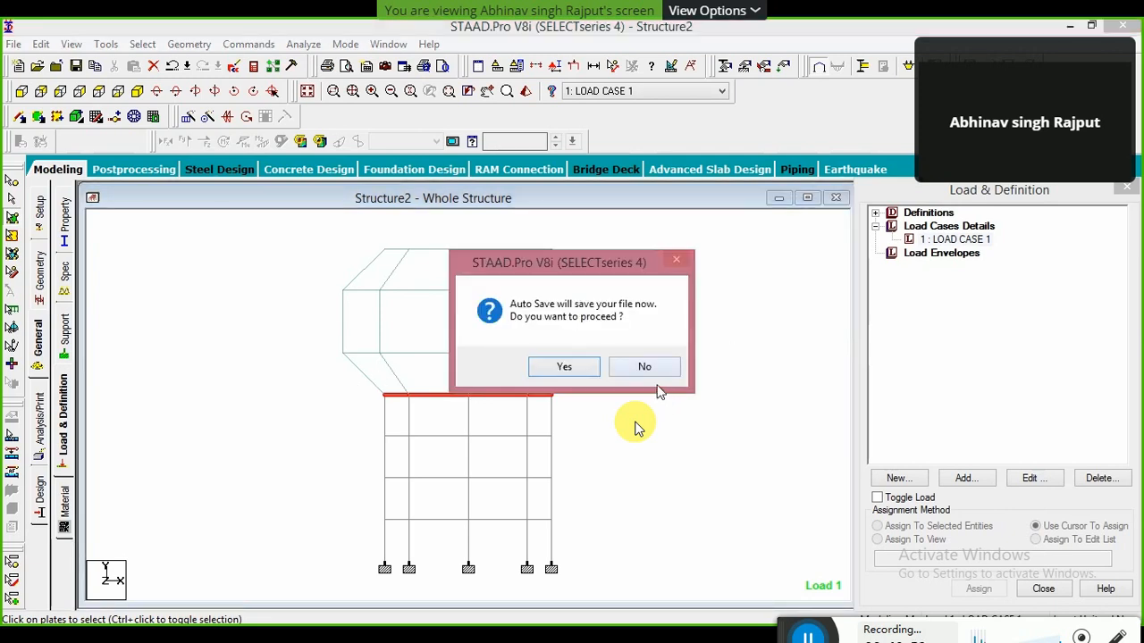
click(645, 368)
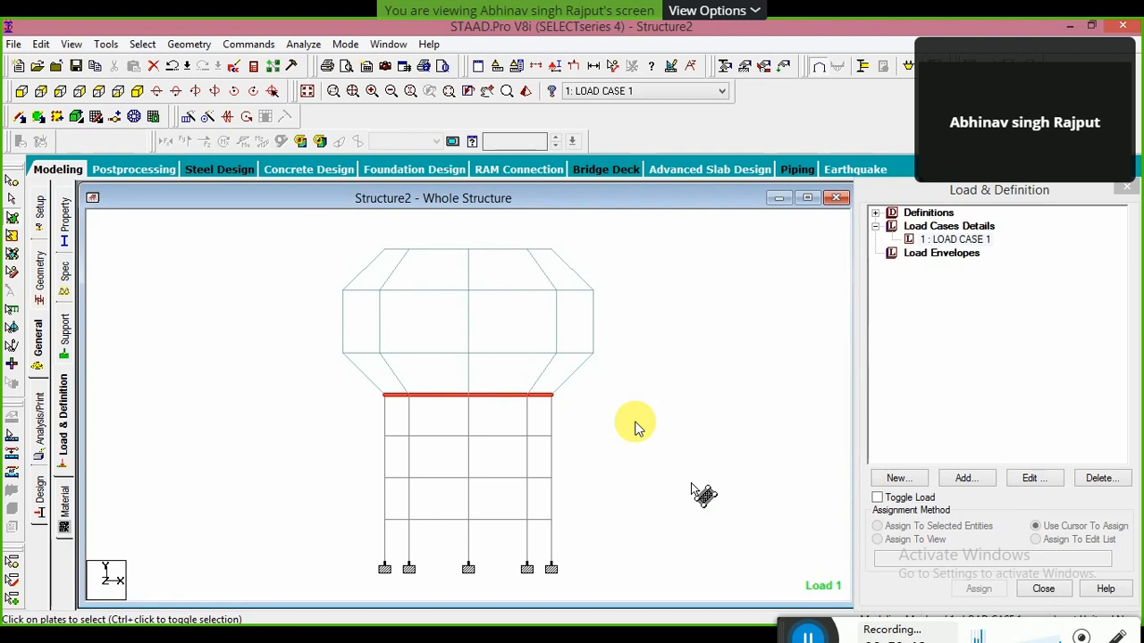
click(611, 322)
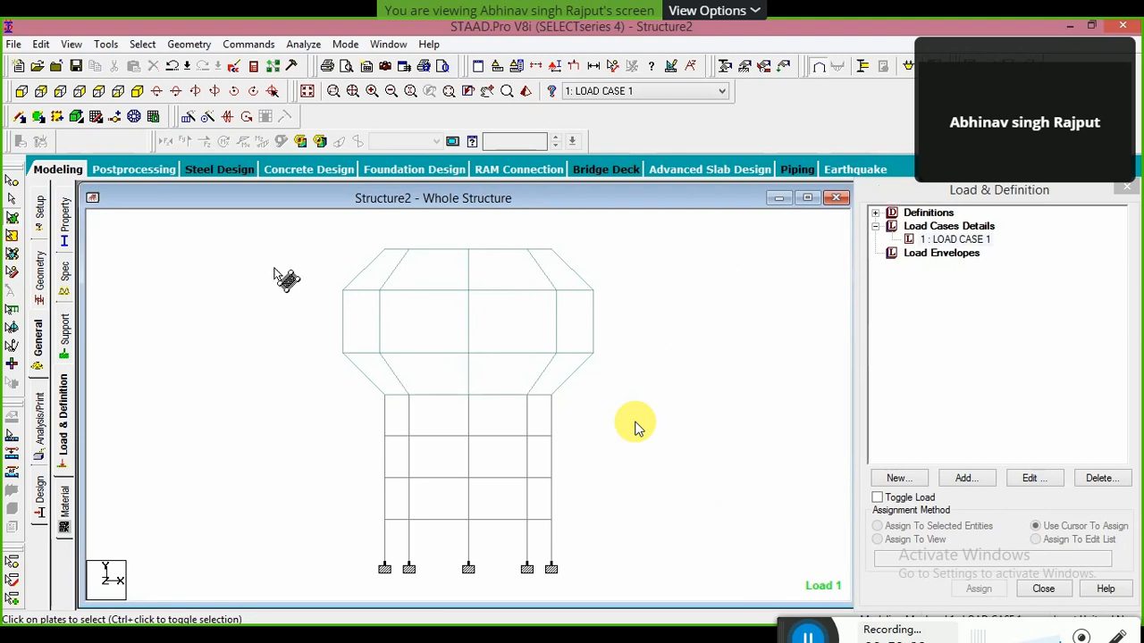
Examine the full-plate pressure load options for load case 1 and close them without adding a load
click(148, 93)
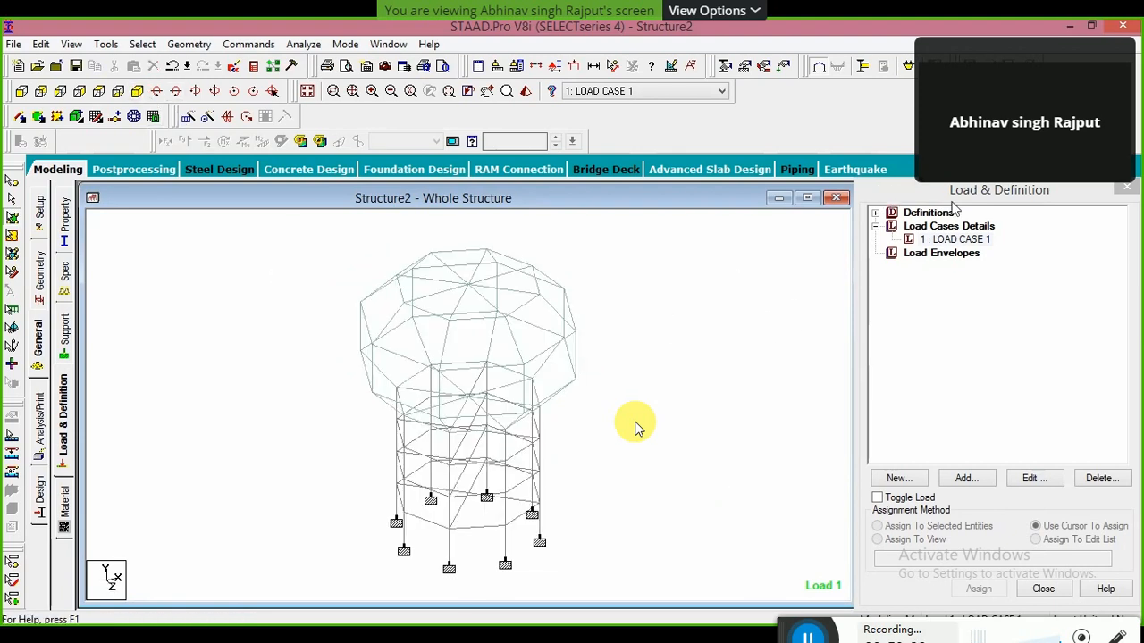
click(951, 239)
click(964, 478)
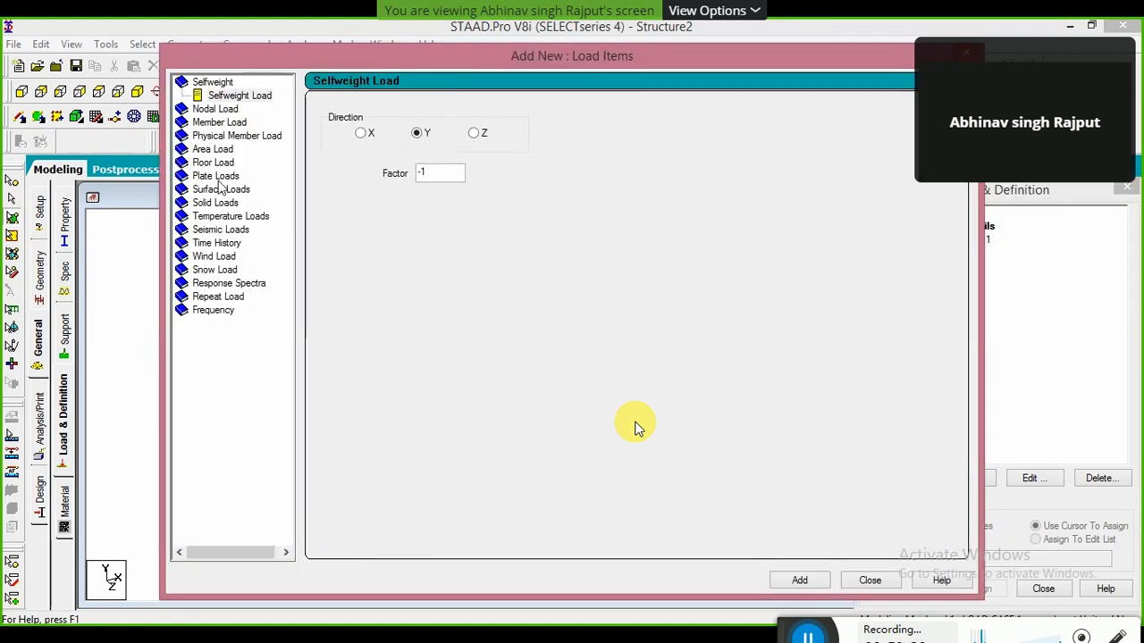
click(221, 177)
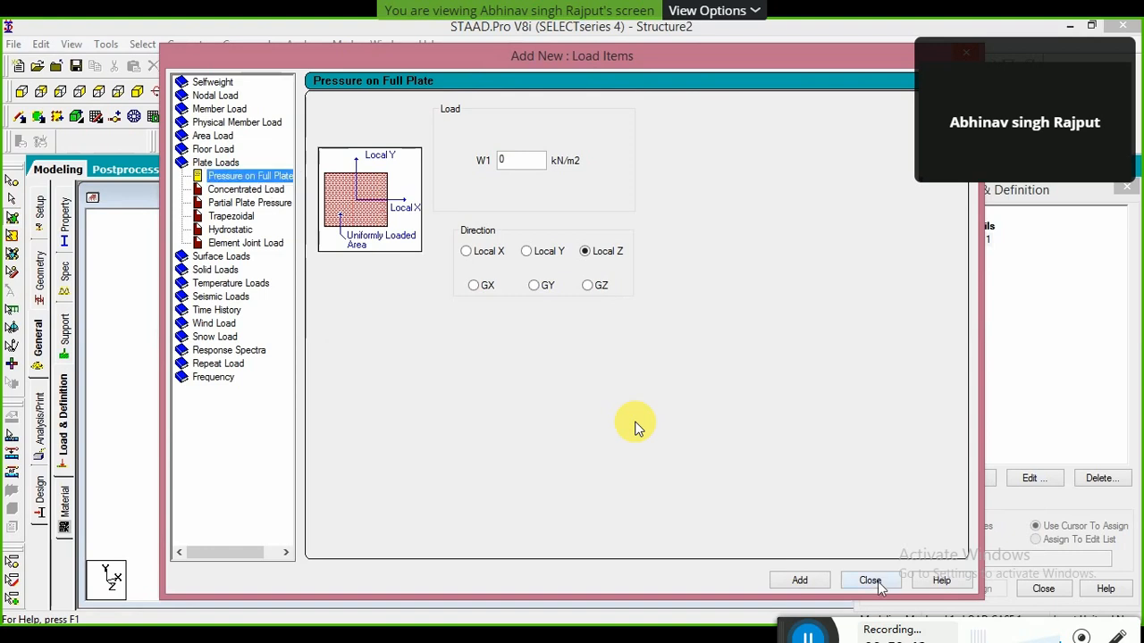
key(Escape)
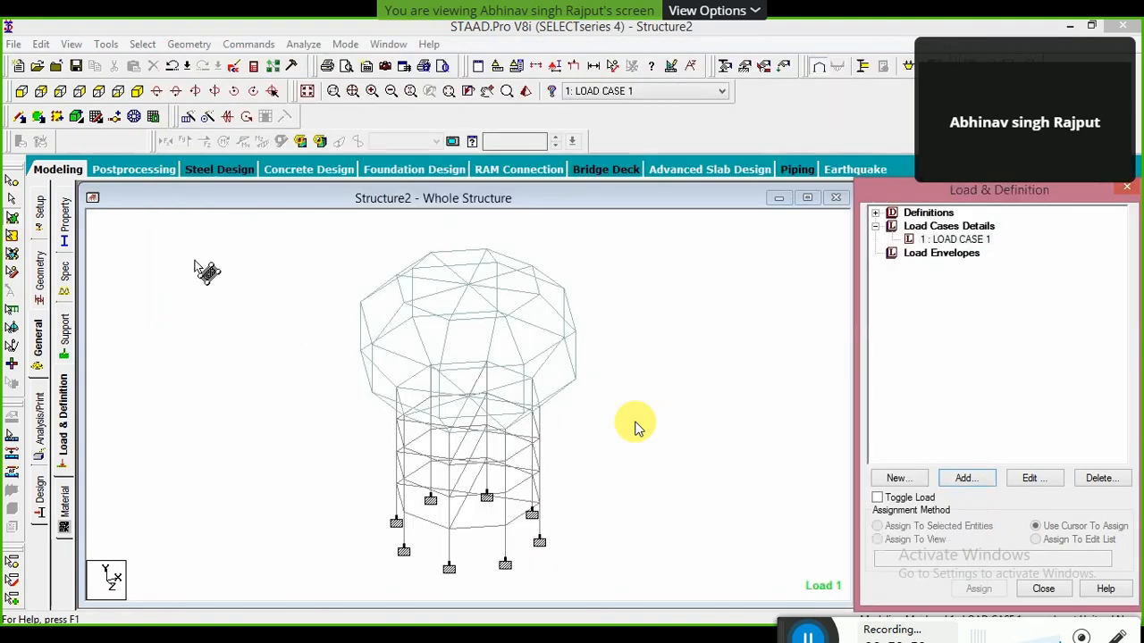
Select all bottom slab plates of the tank in the front view and check the selection in the isometric view
click(19, 100)
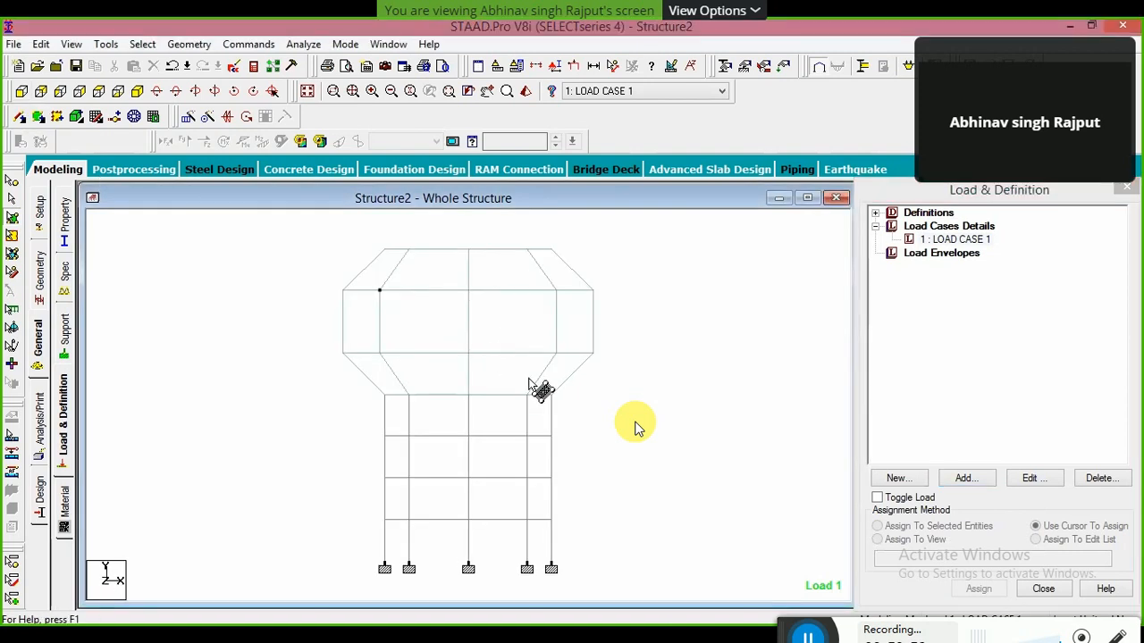
drag(577, 412, 366, 386)
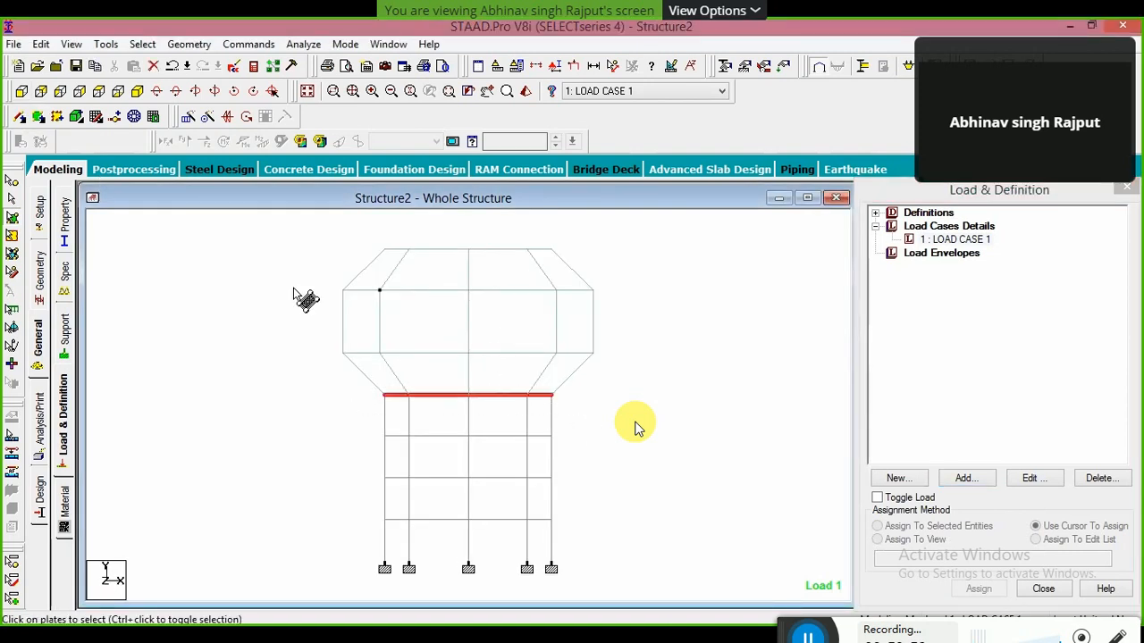
click(139, 91)
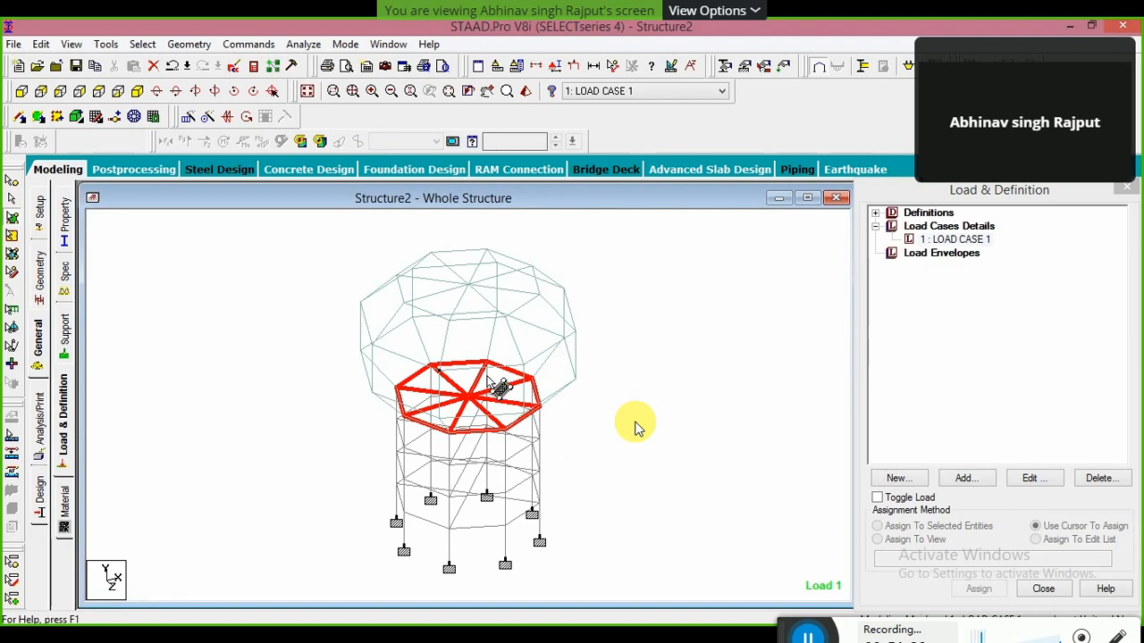
Select the tank's top slab plates in the front view, check them in the isometric view and clear the selection
click(21, 90)
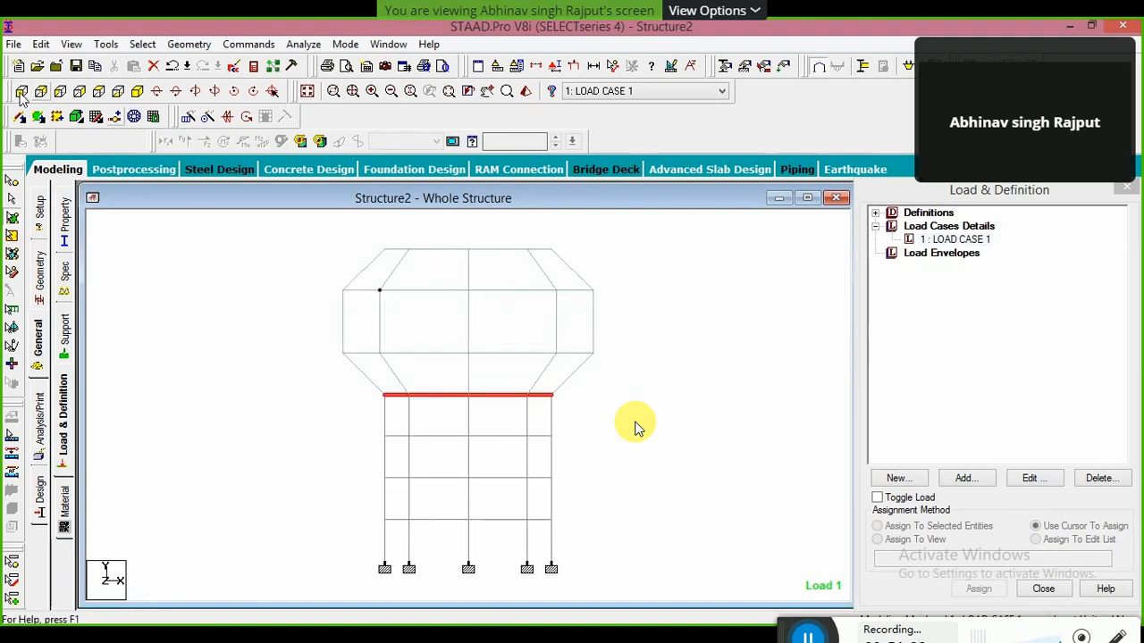
drag(348, 229, 628, 257)
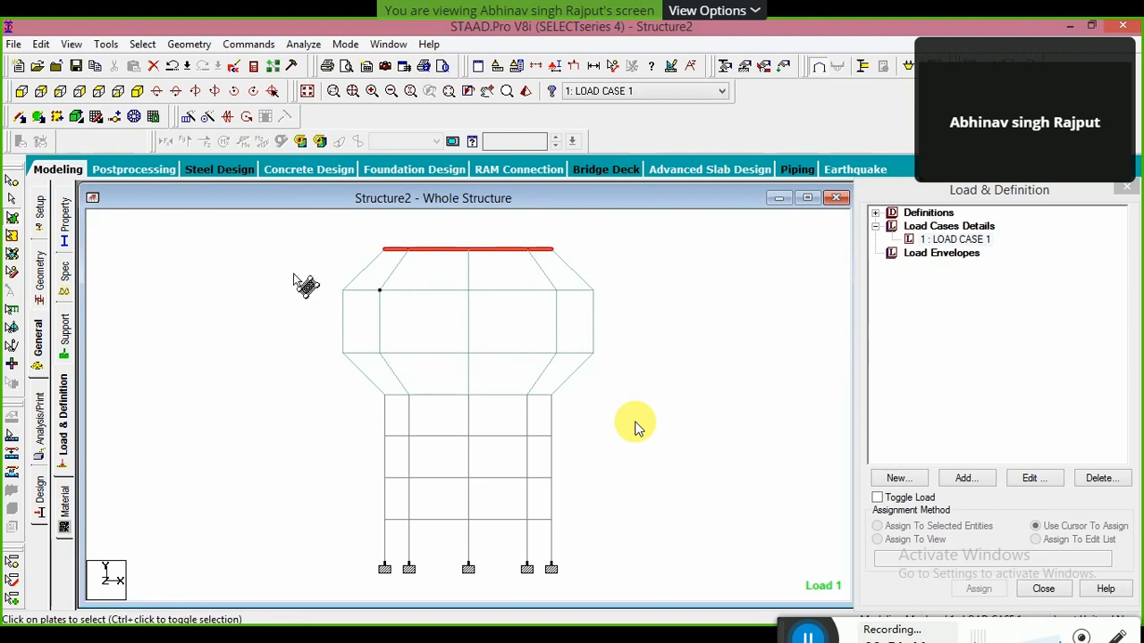
click(137, 90)
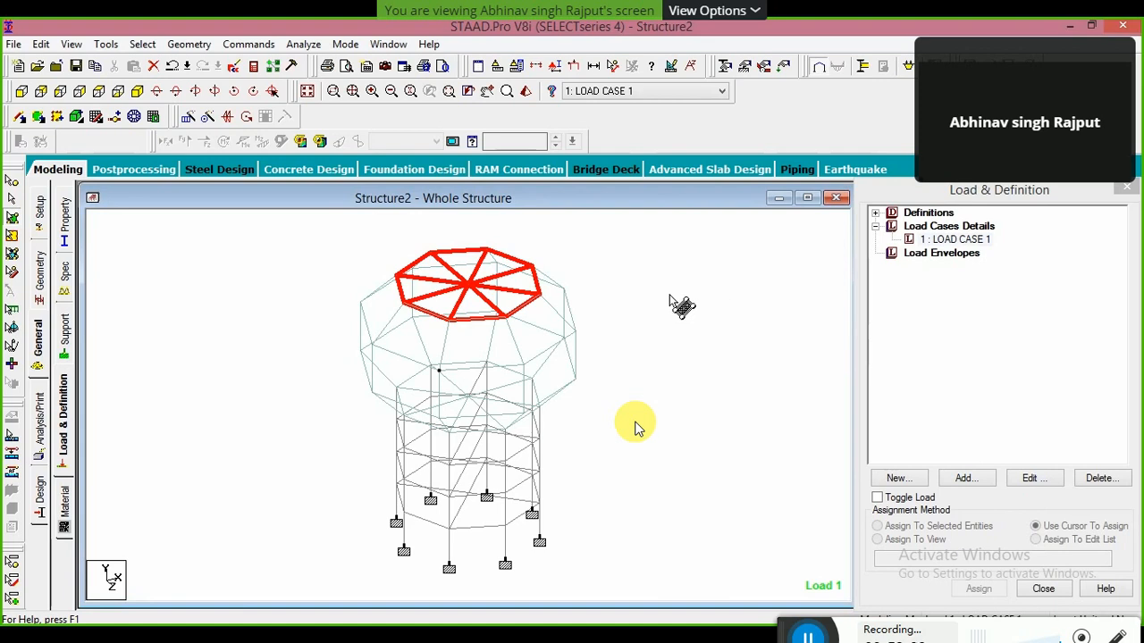
click(264, 368)
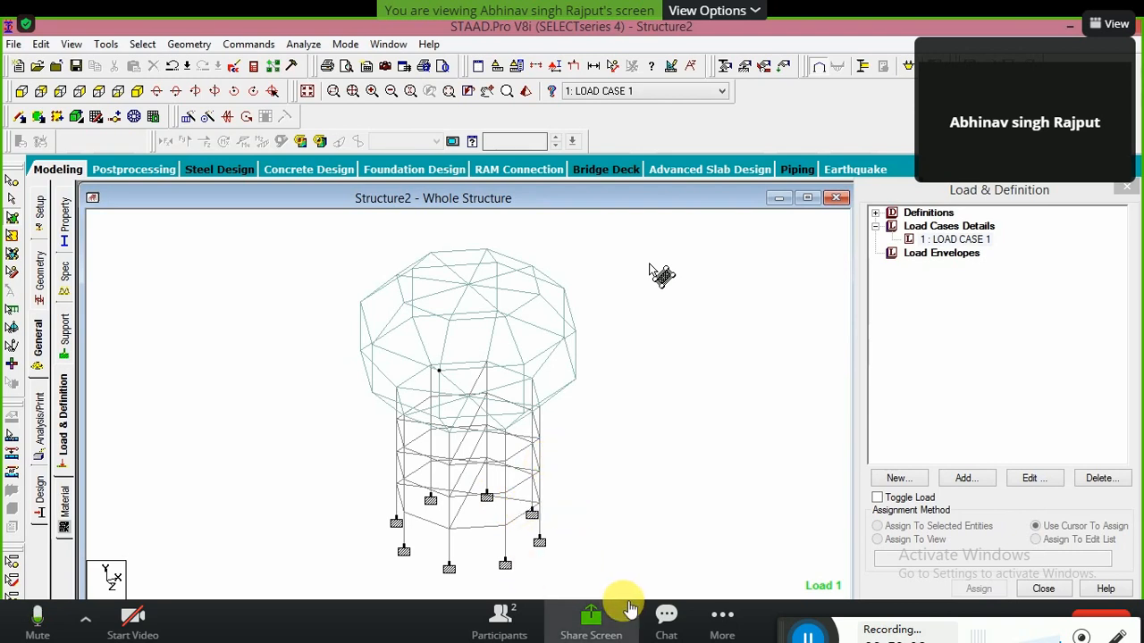
Share the entire screen in the Zoom meeting and switch to the Structure1116 model in STAAD.Pro, declining its auto save
click(599, 620)
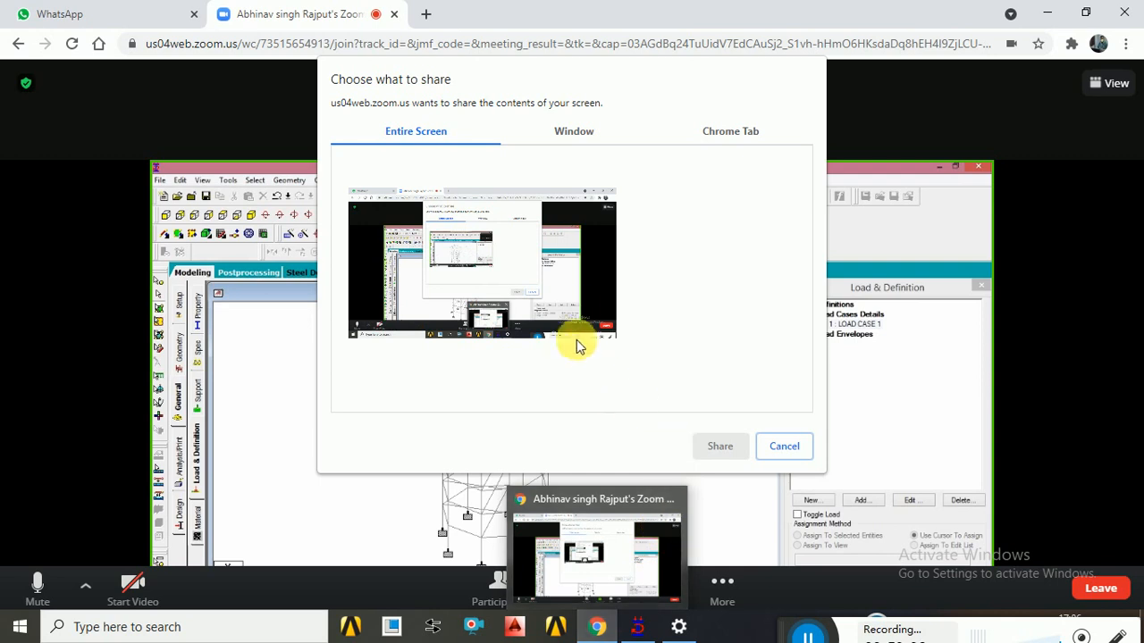
click(574, 310)
click(708, 446)
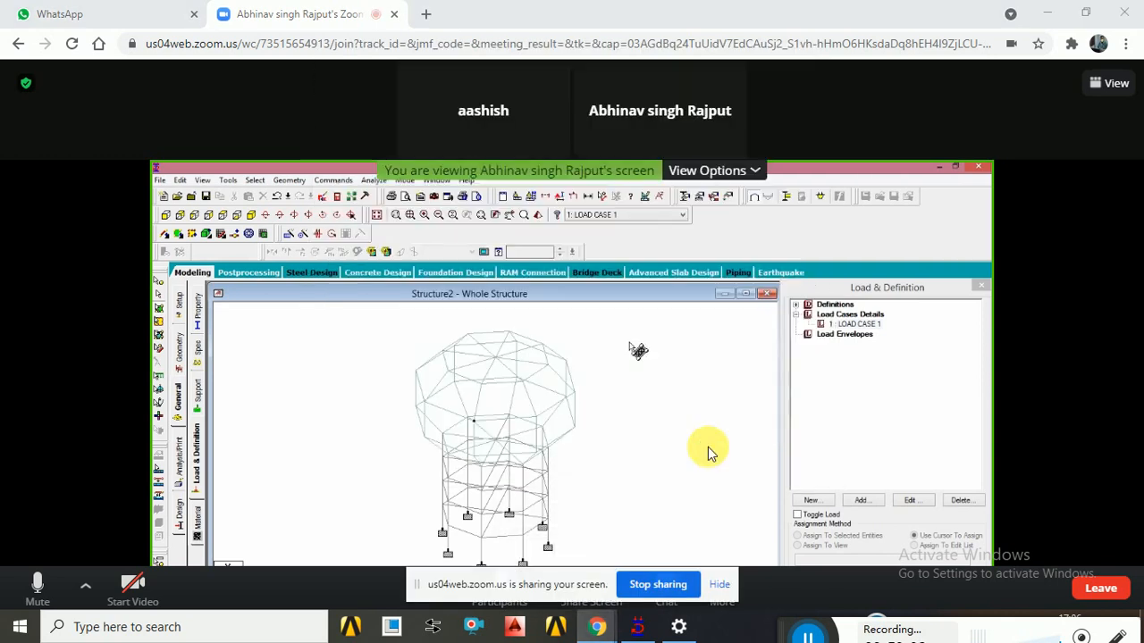
click(661, 630)
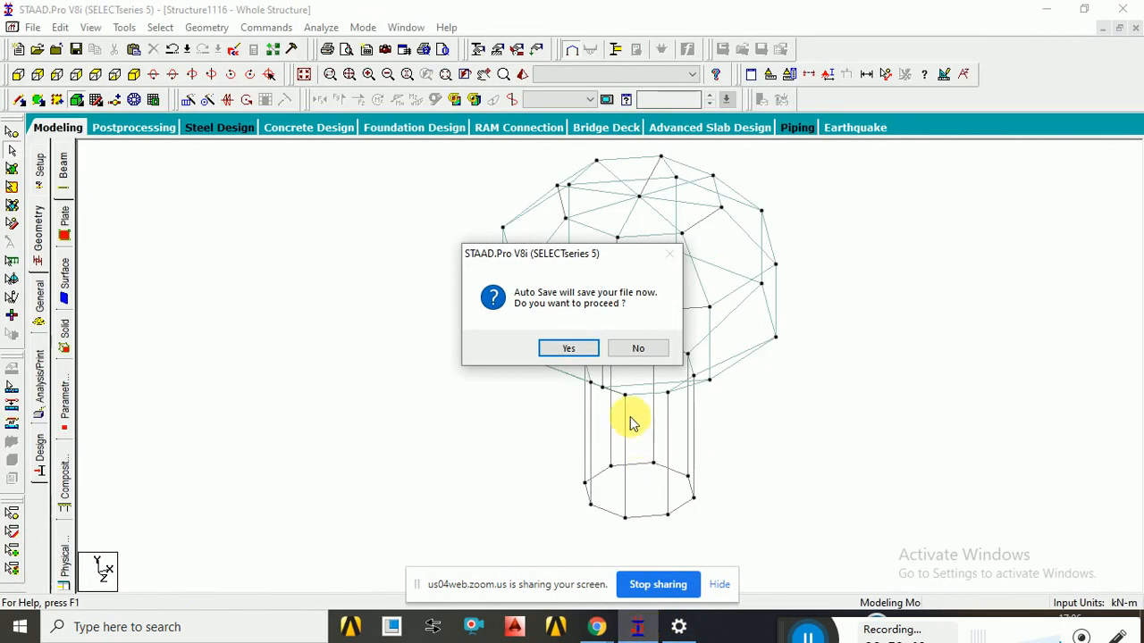
click(624, 350)
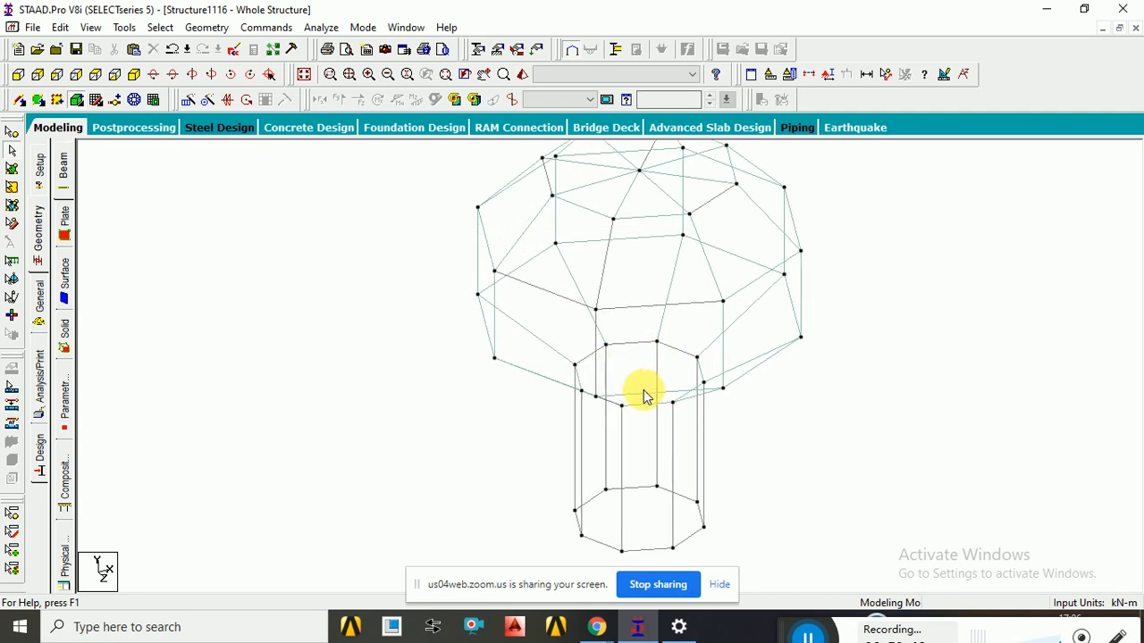
Isolate the octagonal ring of beams at the column tops in the active window and view it isometrically
click(19, 74)
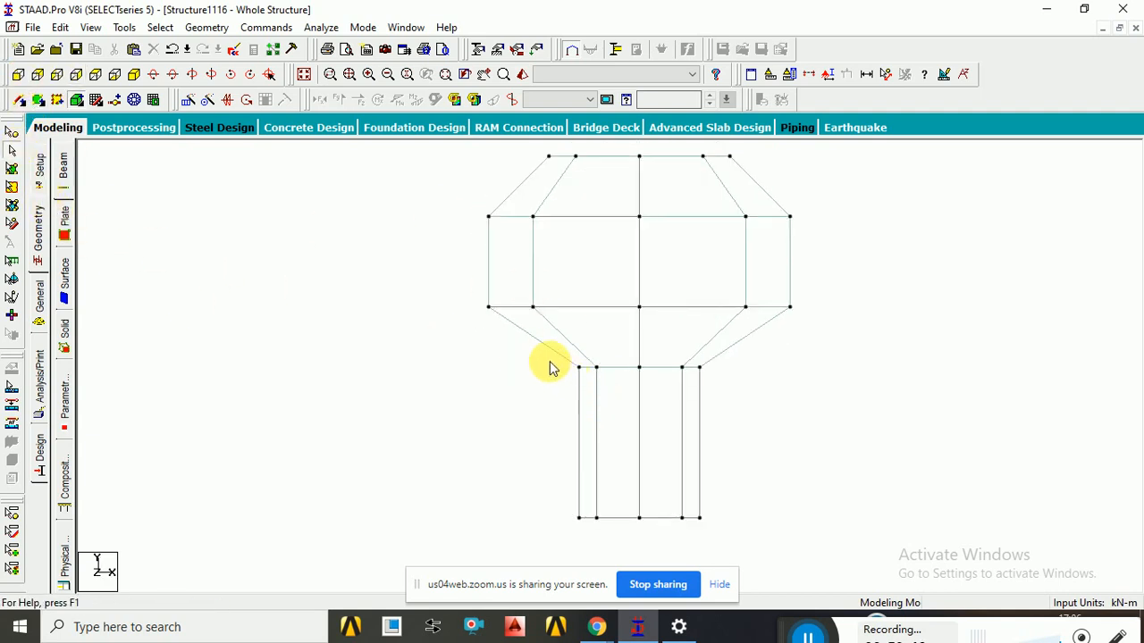
drag(549, 363, 712, 381)
right_click(673, 369)
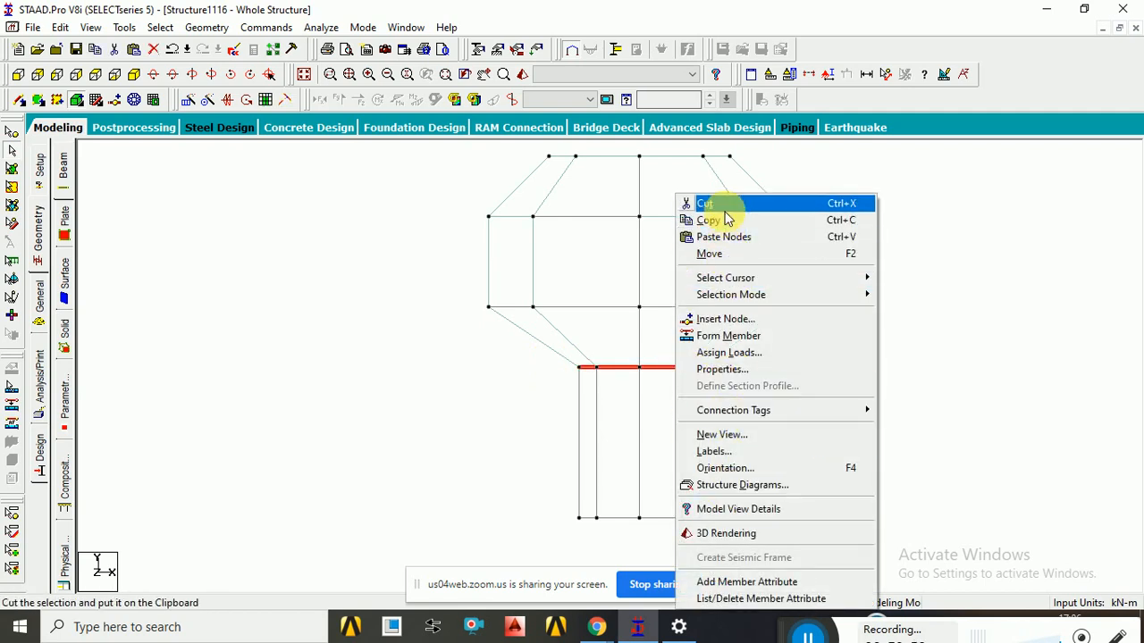
click(722, 435)
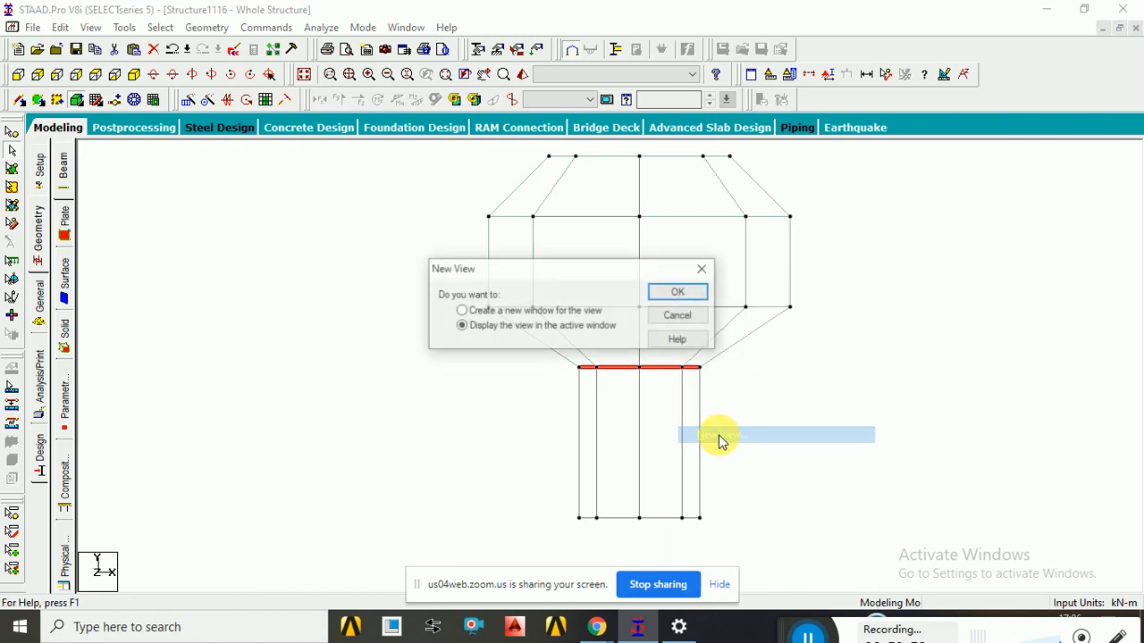
click(671, 294)
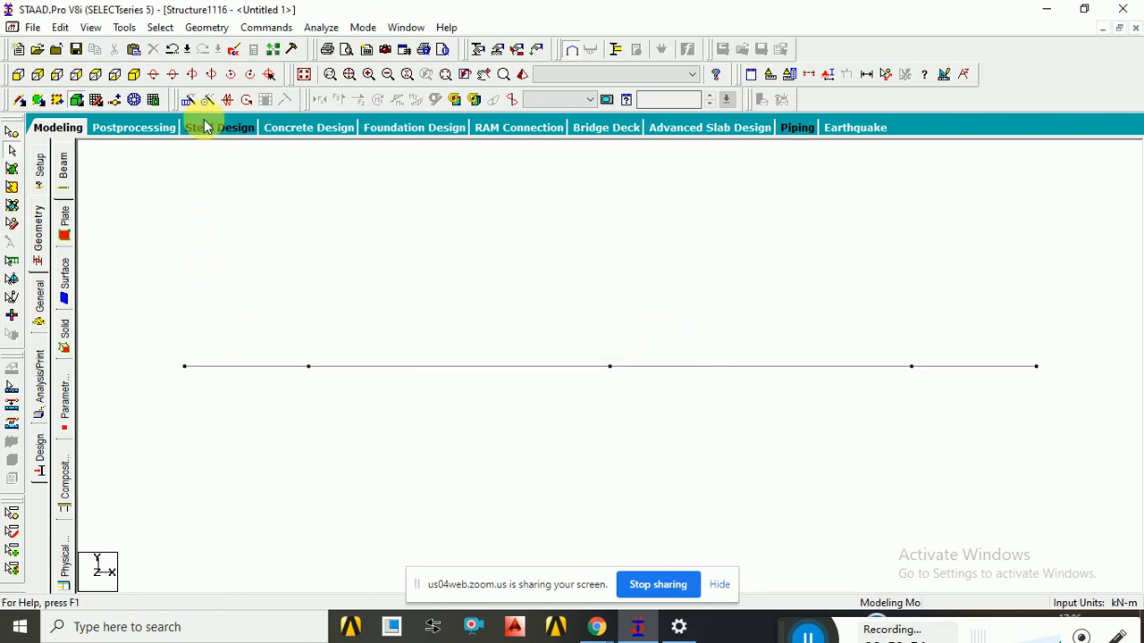
click(134, 75)
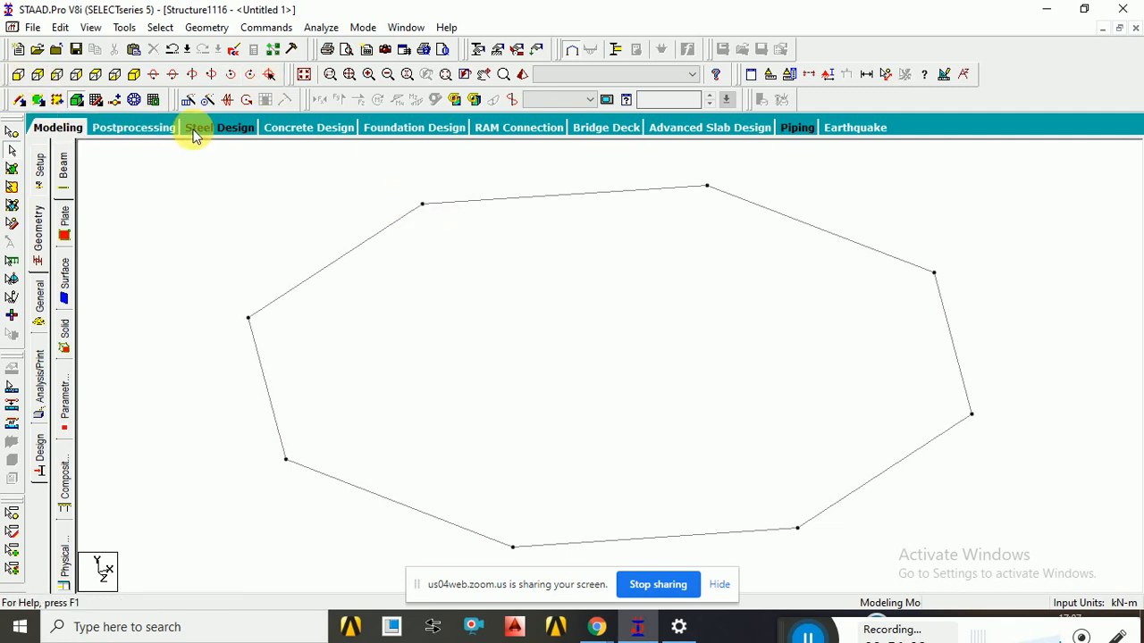
Draw two diagonal beams across the octagonal ring between opposite corner nodes, without adding an extra node
click(19, 99)
drag(425, 209, 799, 528)
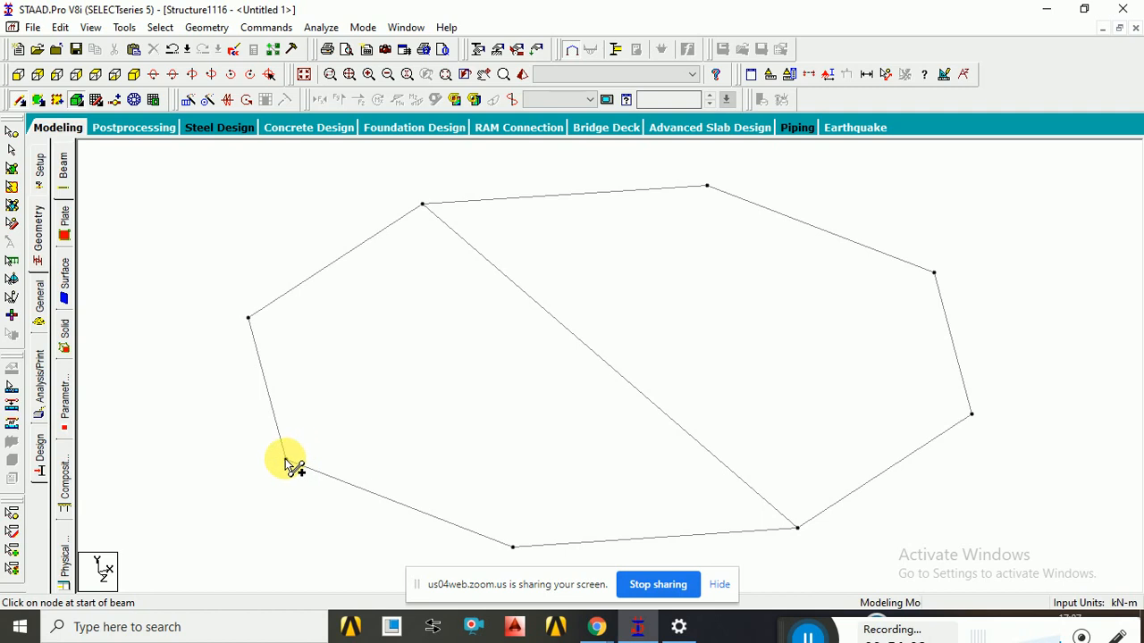
drag(286, 460, 934, 274)
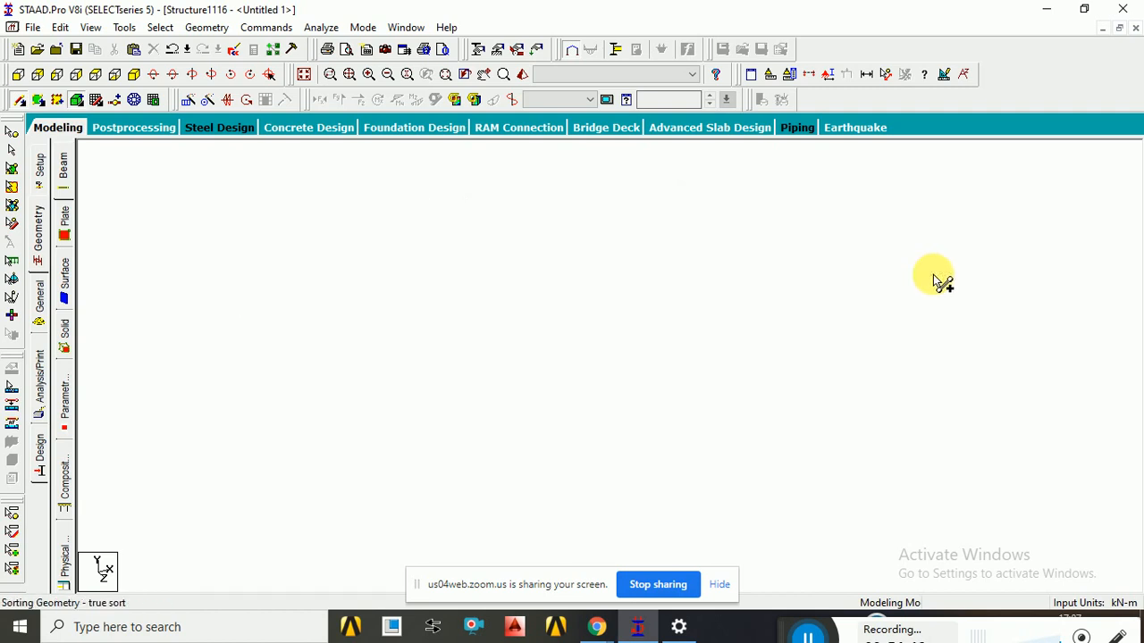
click(573, 337)
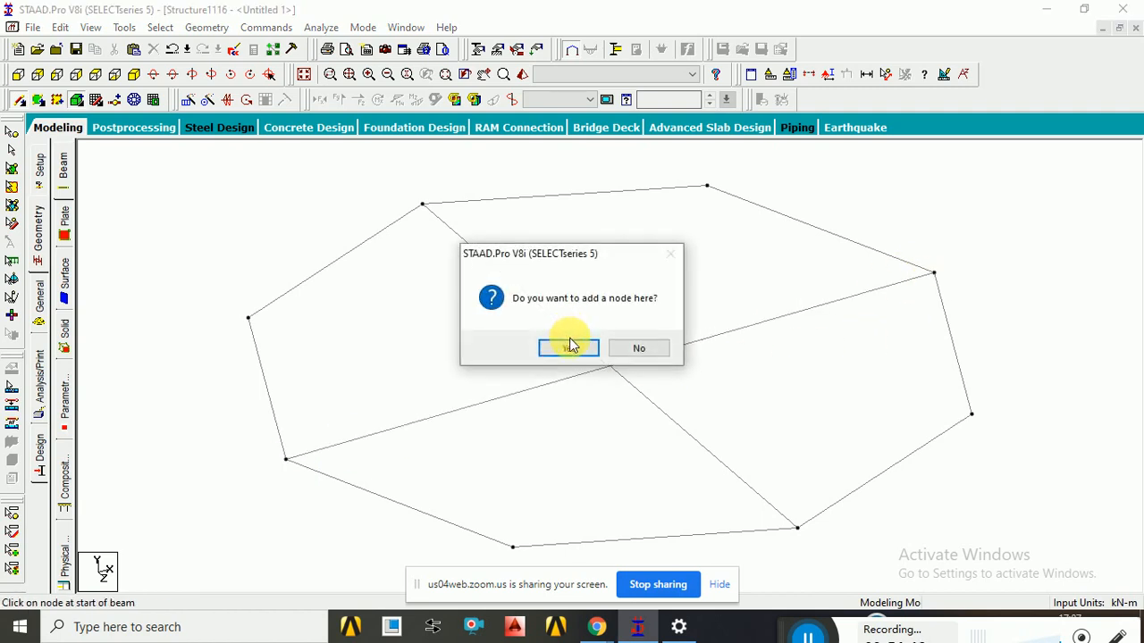
click(636, 349)
click(12, 152)
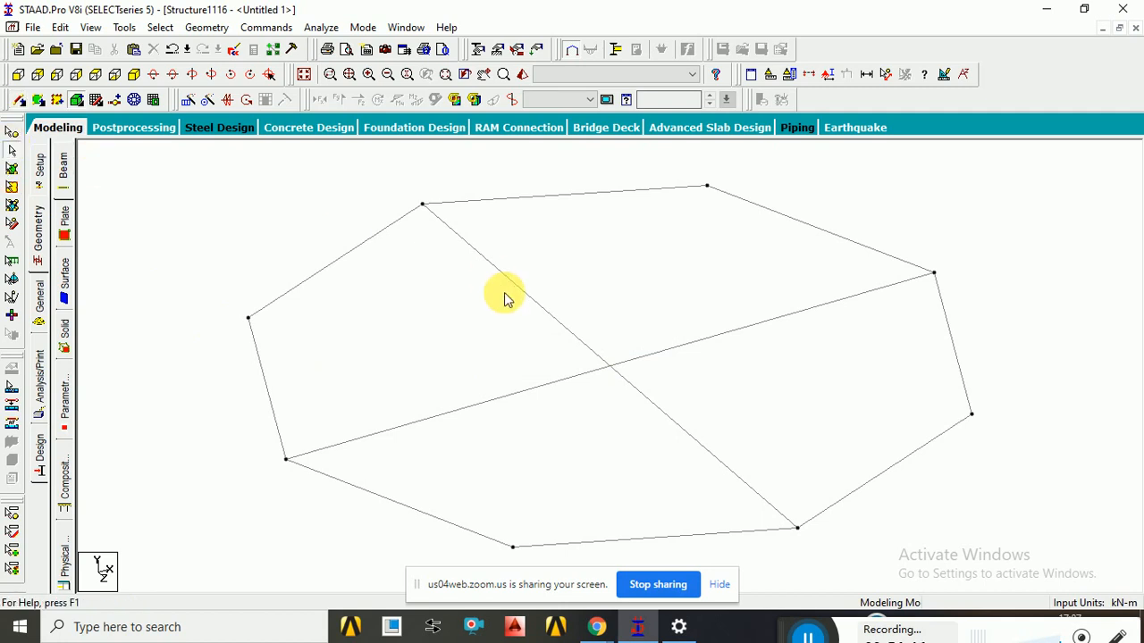
Intersect the two crossing diagonal beams with a tolerance of 0 m
click(504, 276)
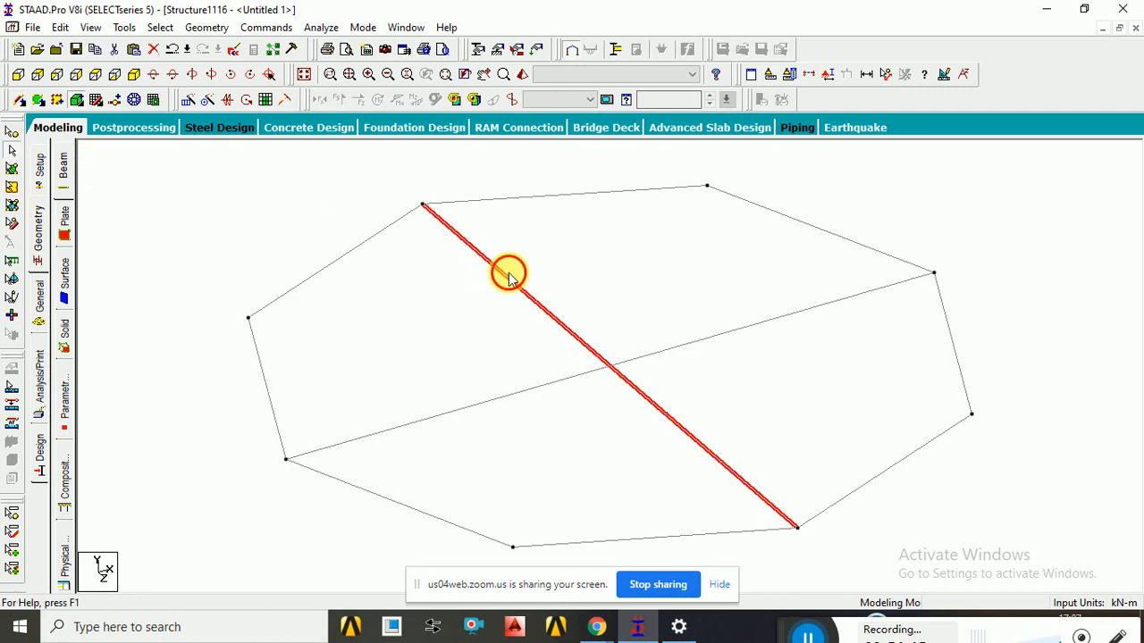
ctrl+click(510, 394)
right_click(508, 398)
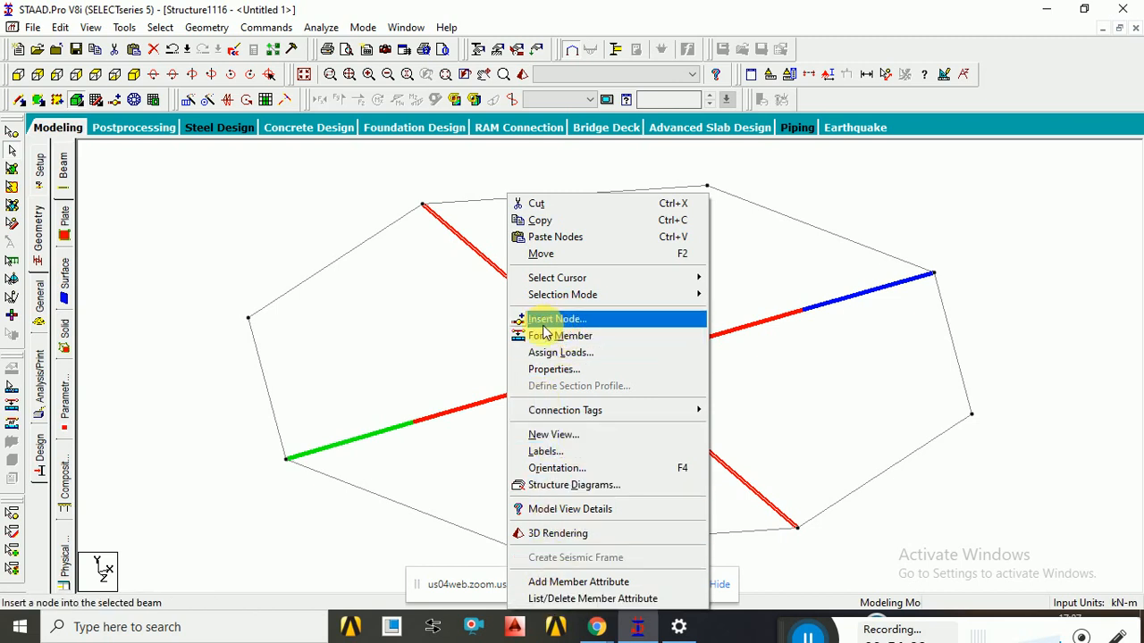
click(207, 26)
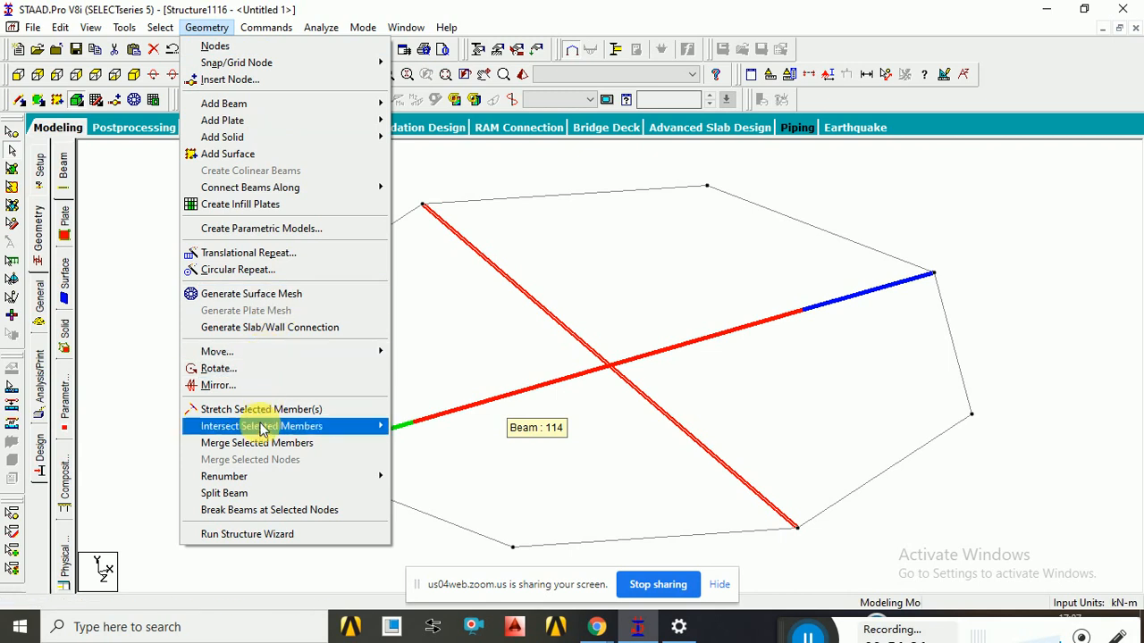
mouse_move(261, 434)
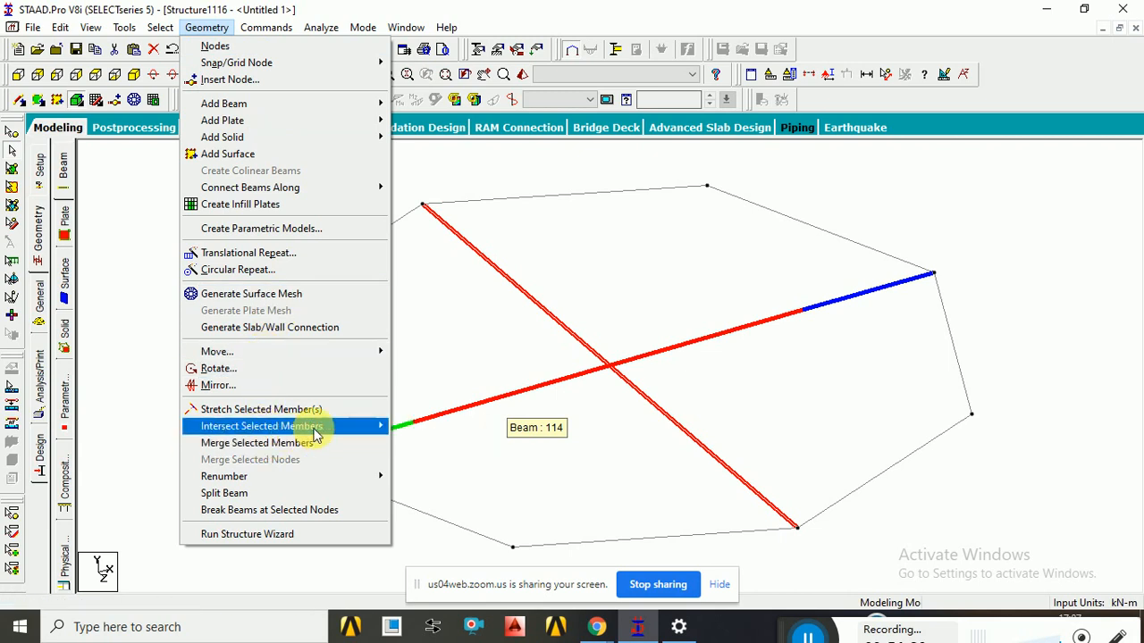
click(429, 428)
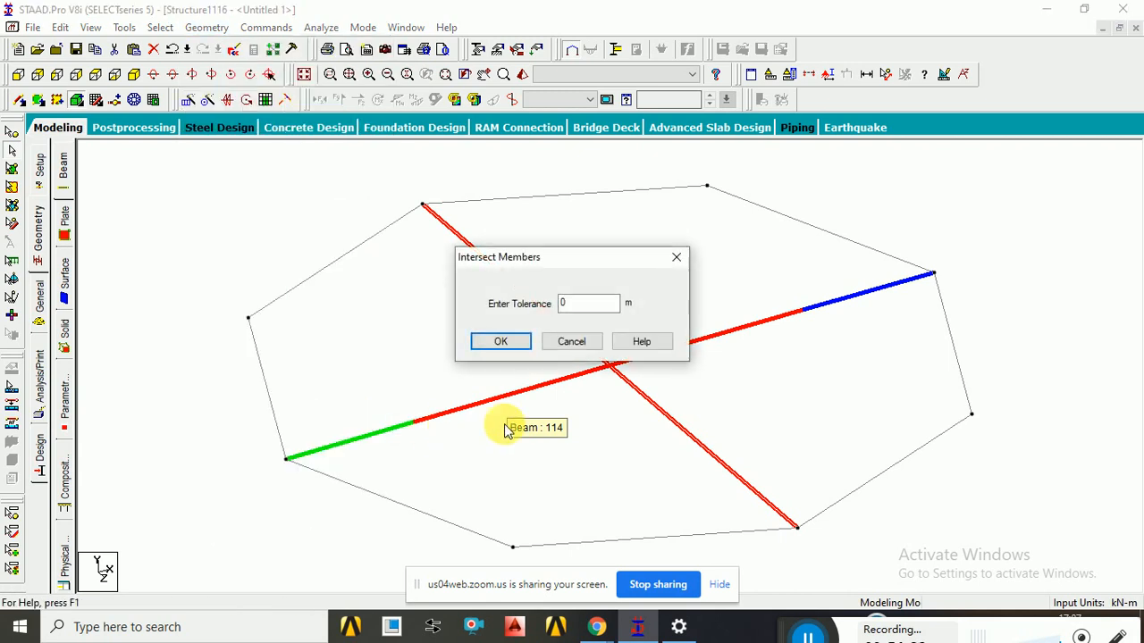
click(507, 350)
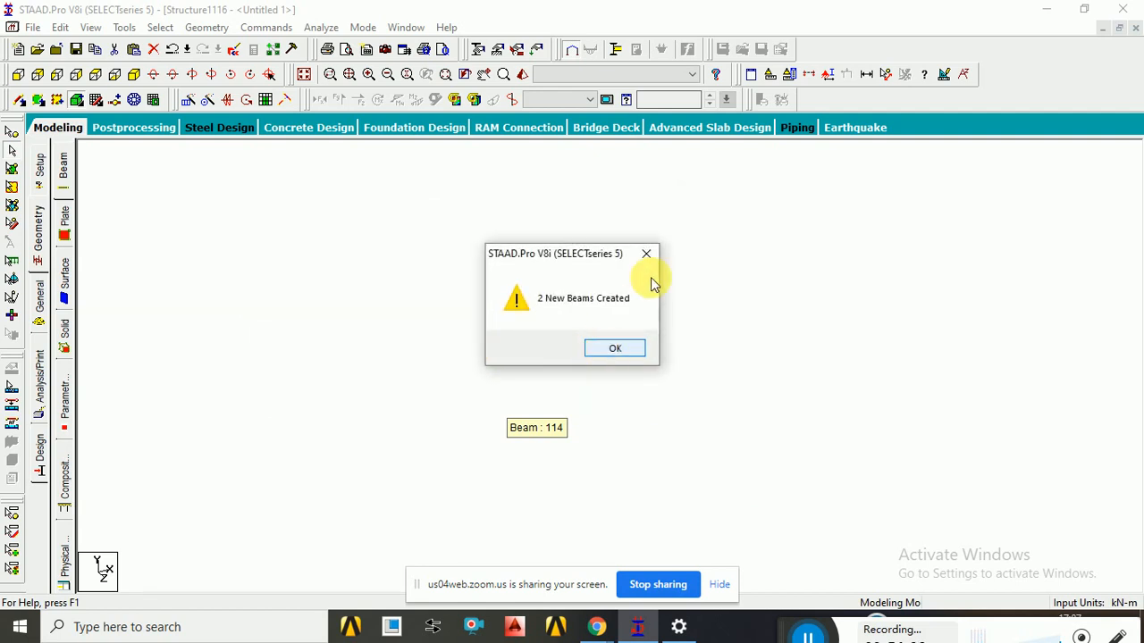
click(647, 254)
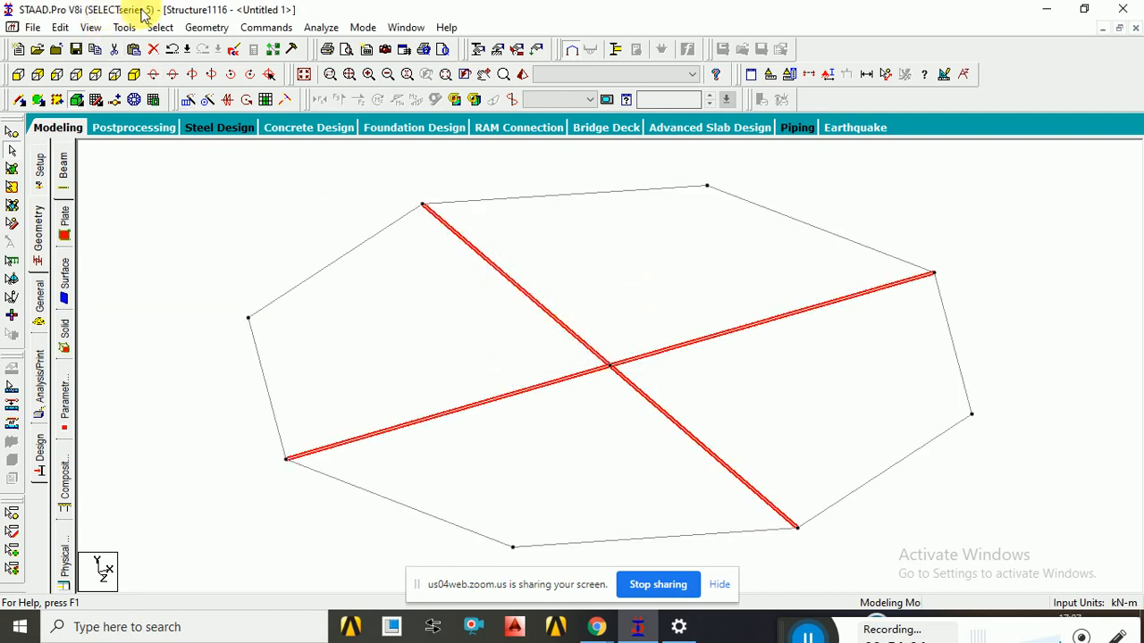
click(205, 27)
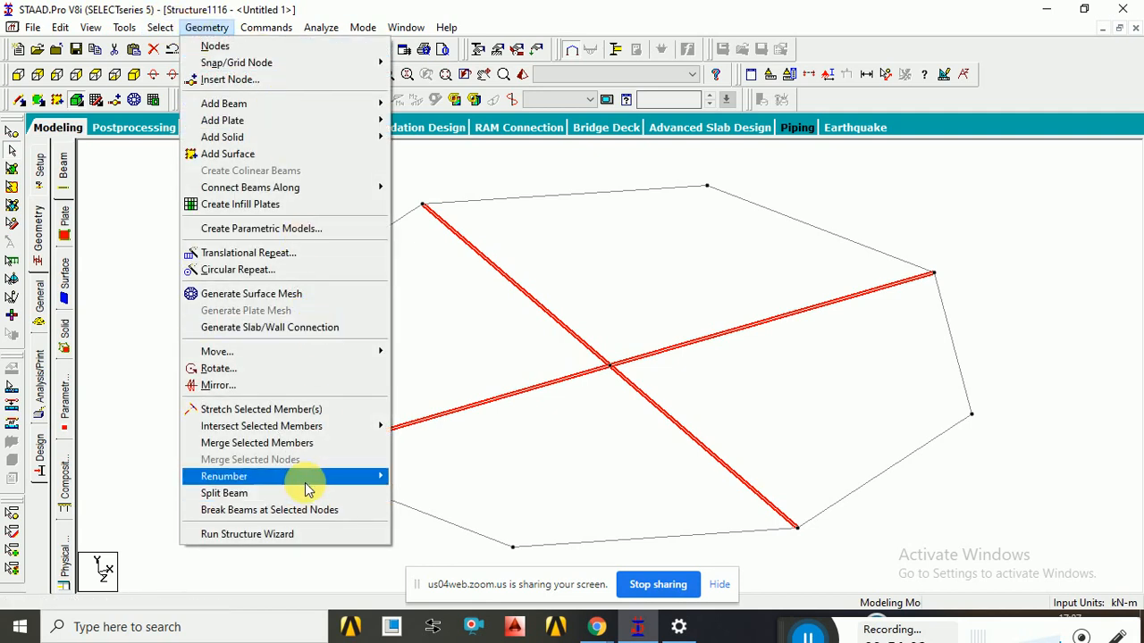
mouse_move(303, 477)
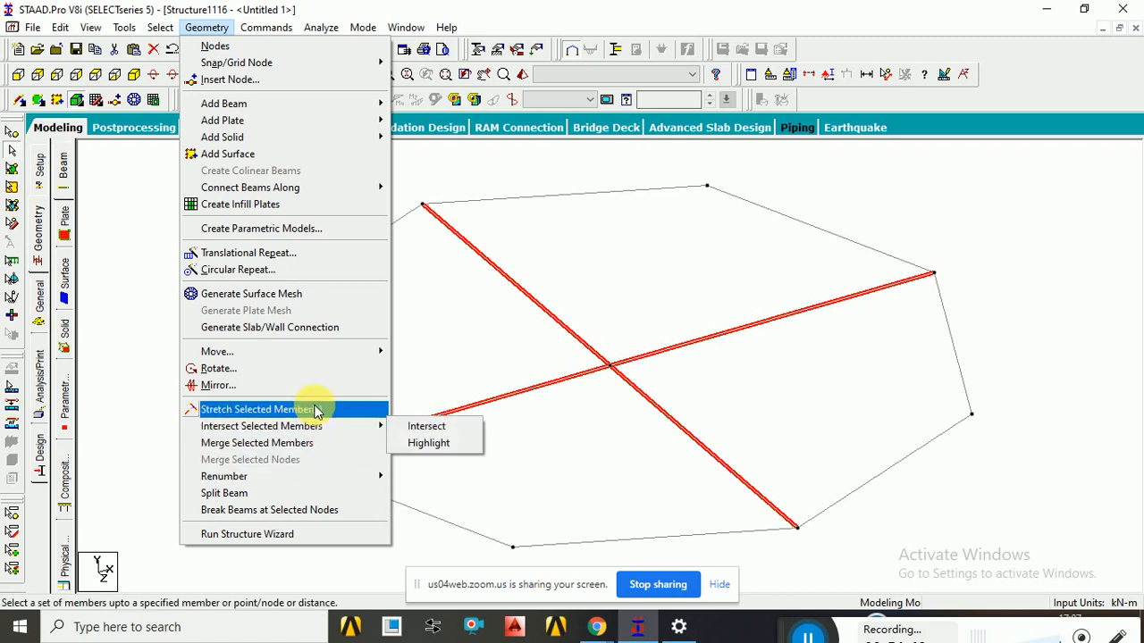
mouse_move(124, 27)
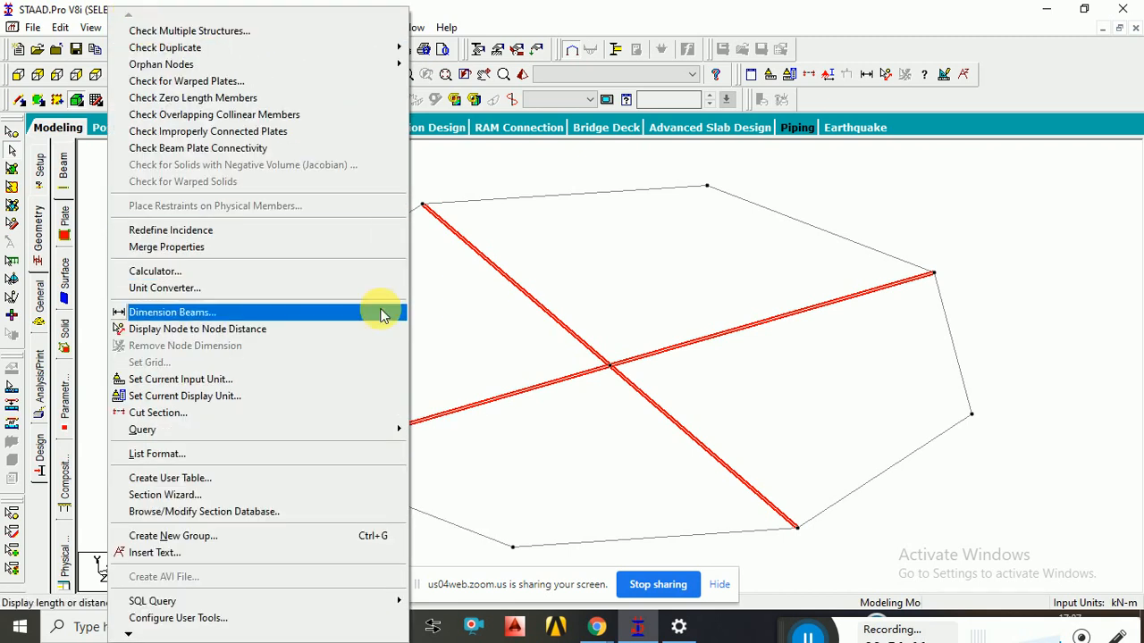
click(593, 309)
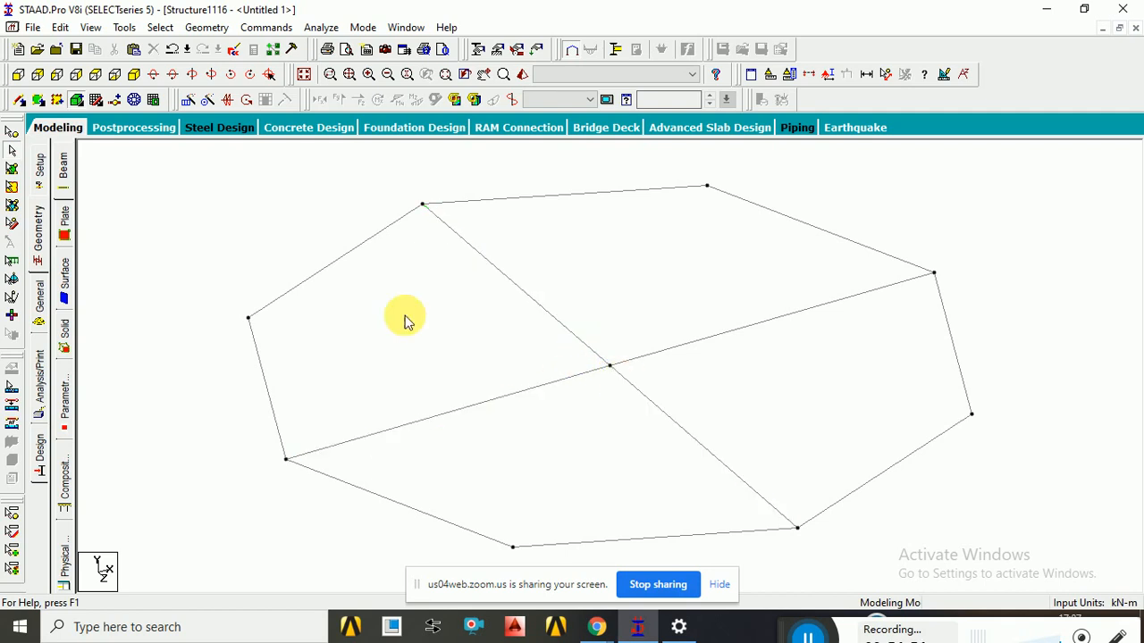
Draw beams linking the four remaining corner nodes of the octagonal ring through its centre node
click(18, 74)
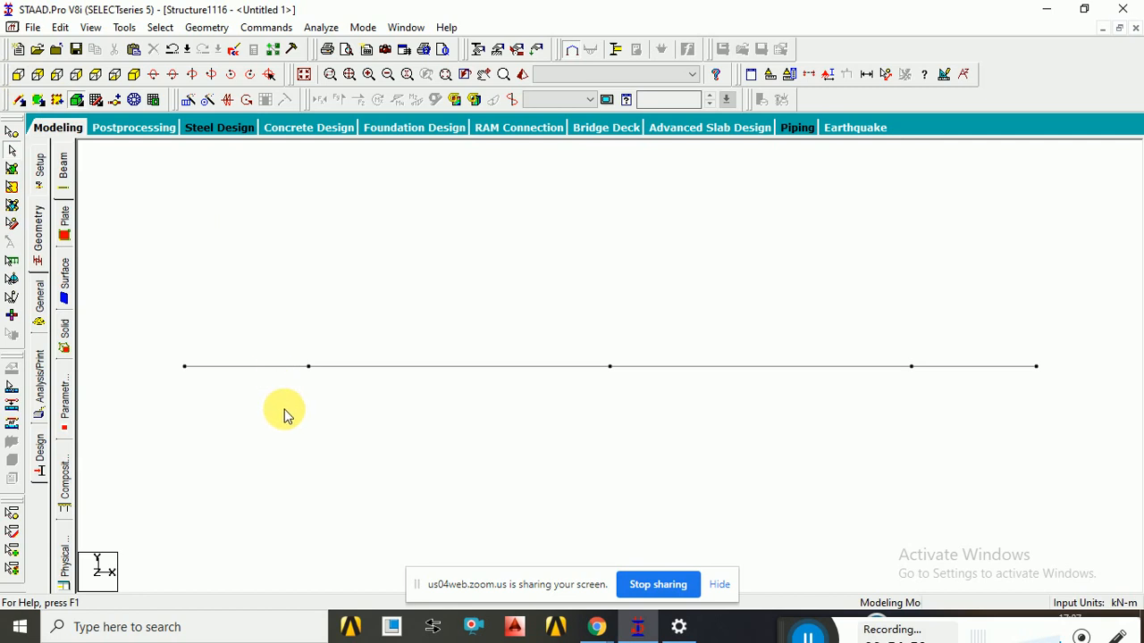
click(134, 75)
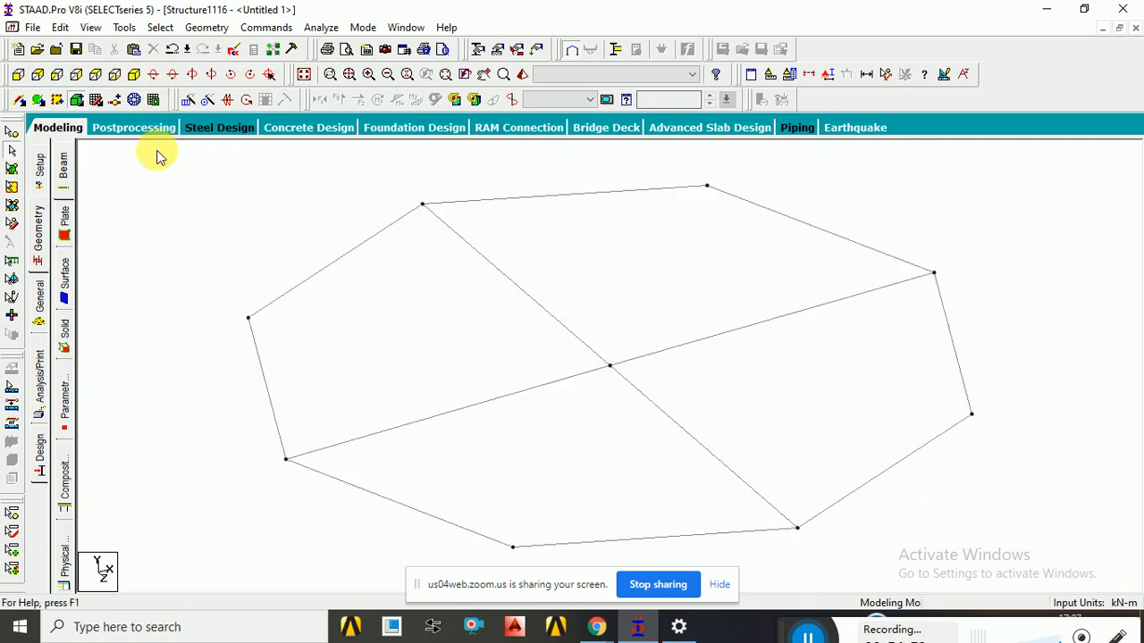
click(38, 99)
drag(247, 317, 971, 415)
drag(625, 308, 707, 187)
mouse_move(611, 367)
mouse_down()
mouse_move(536, 528)
mouse_move(512, 546)
mouse_up()
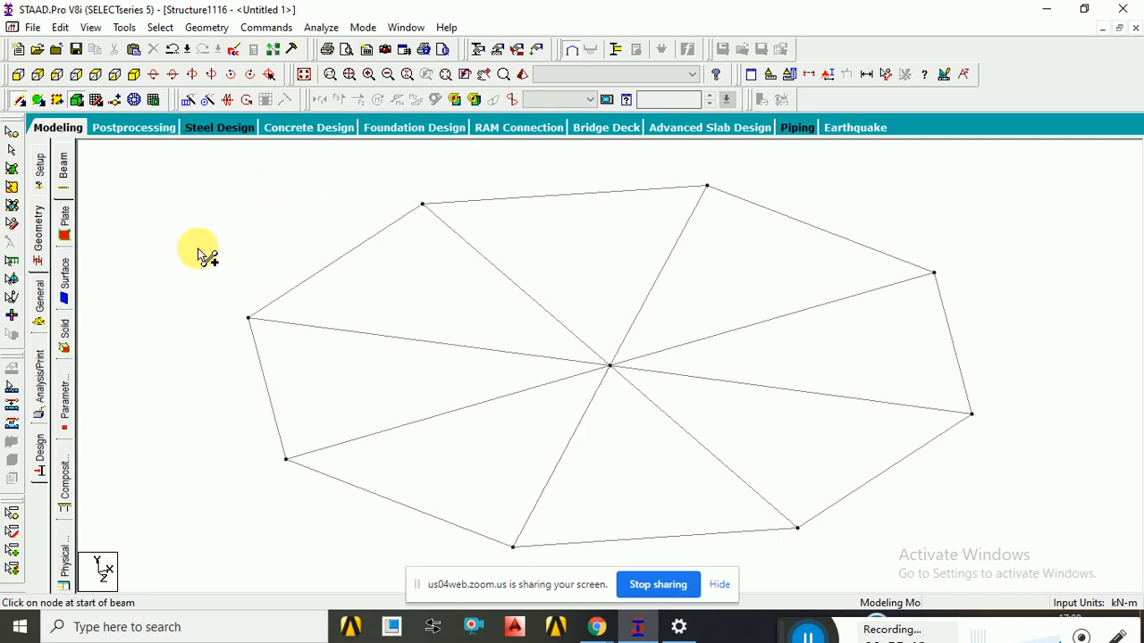
Try to mesh the braced octagonal ring in the isolated view and again with the whole structure displayed
click(156, 100)
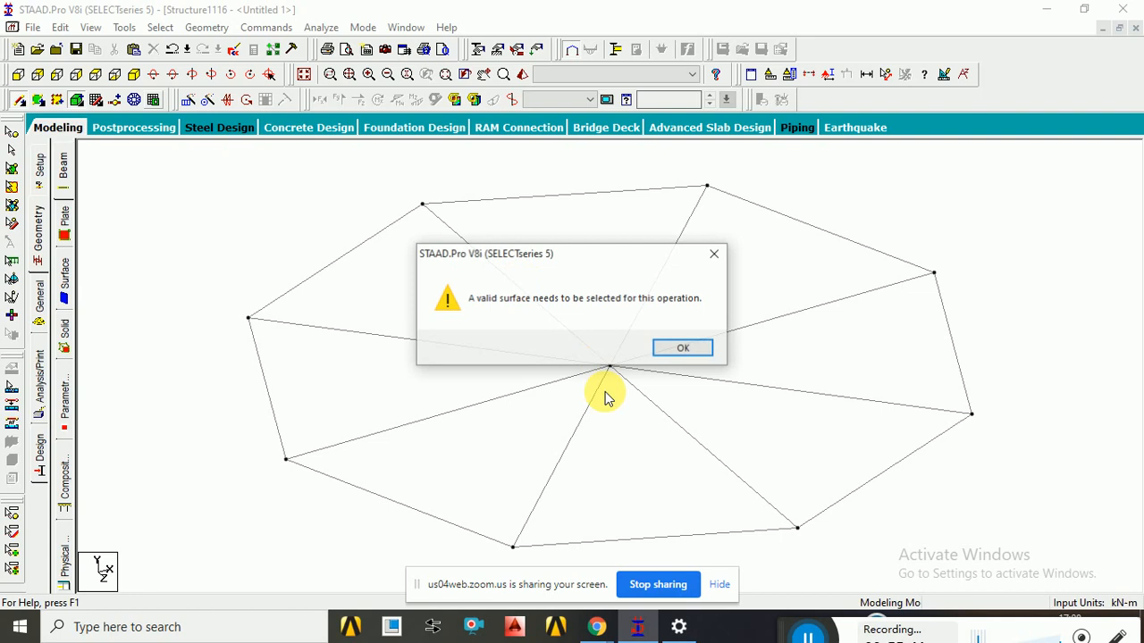
click(663, 356)
click(301, 76)
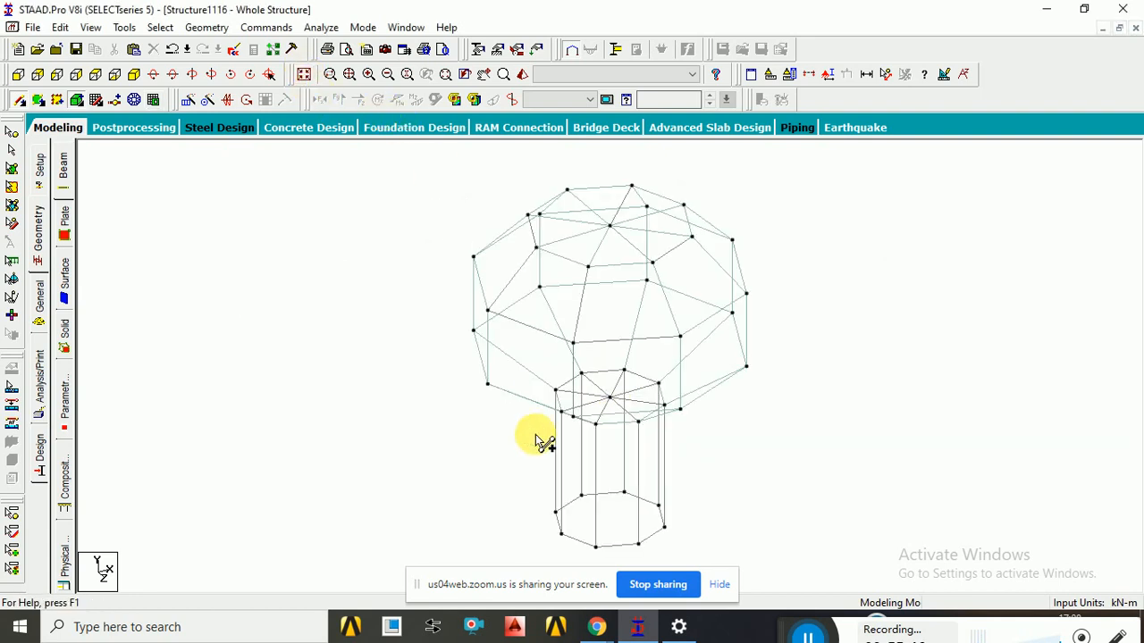
scroll(635, 447, up, 3)
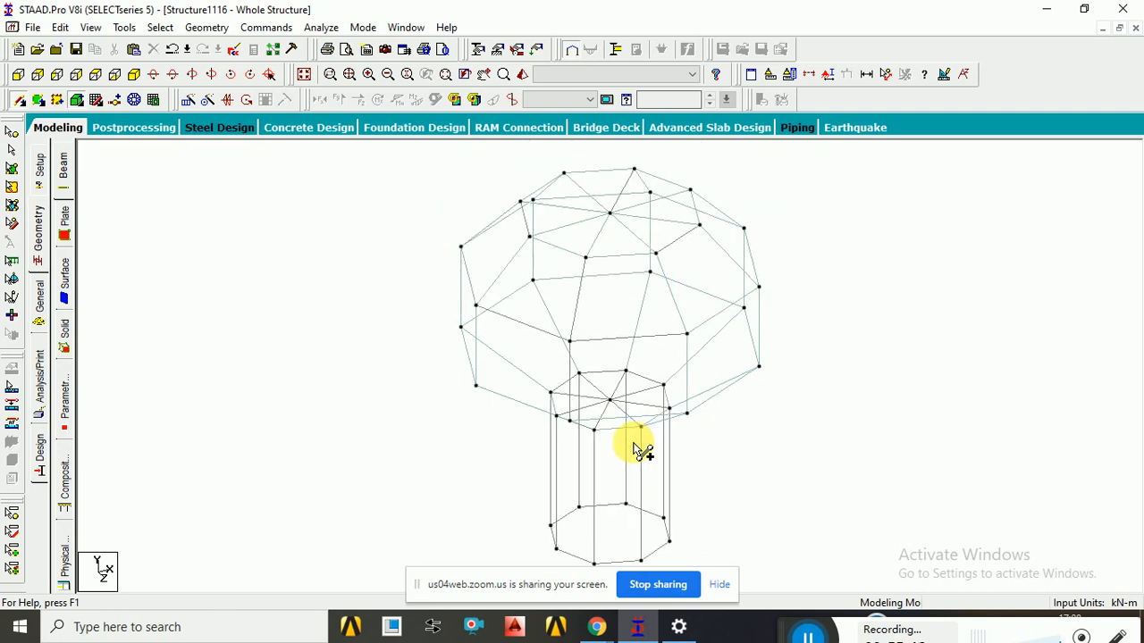
scroll(638, 451, down, 3)
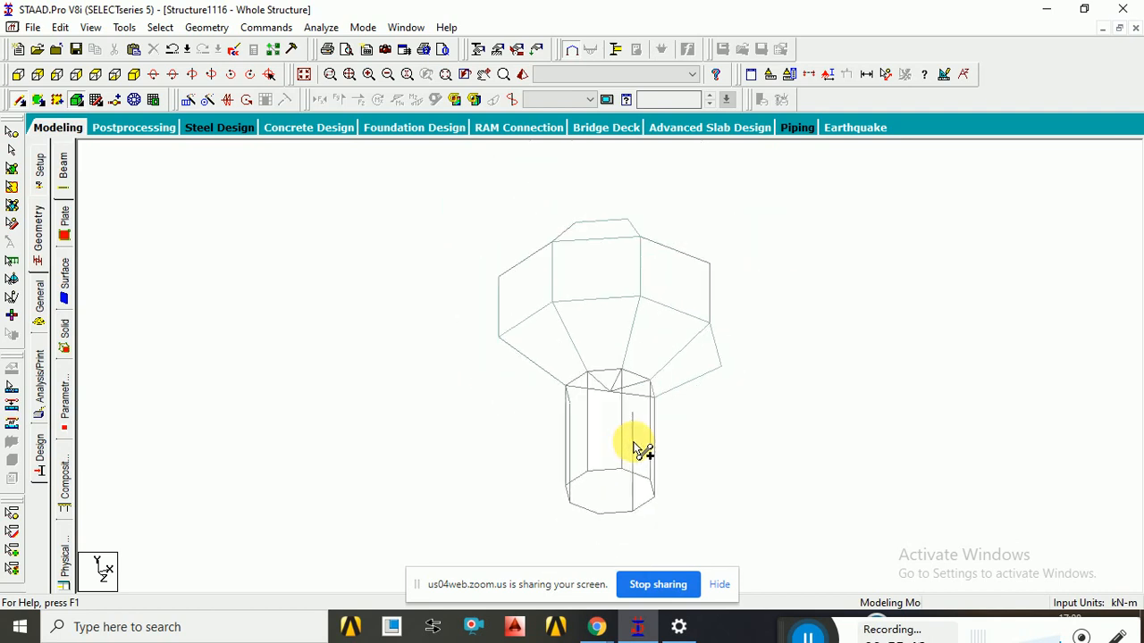
click(153, 102)
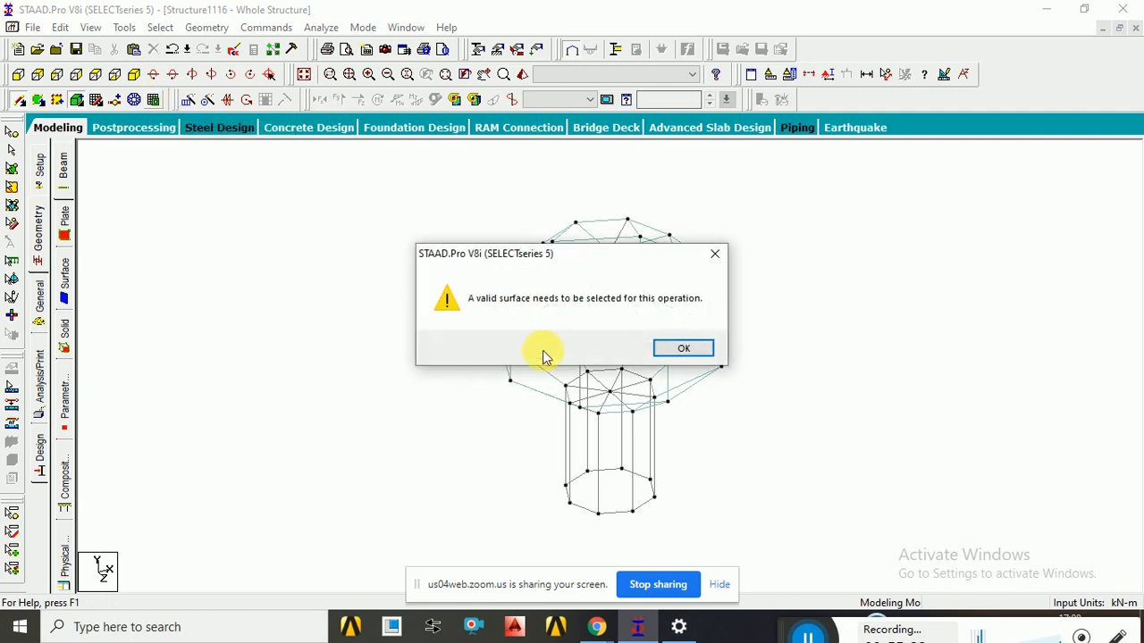
click(679, 350)
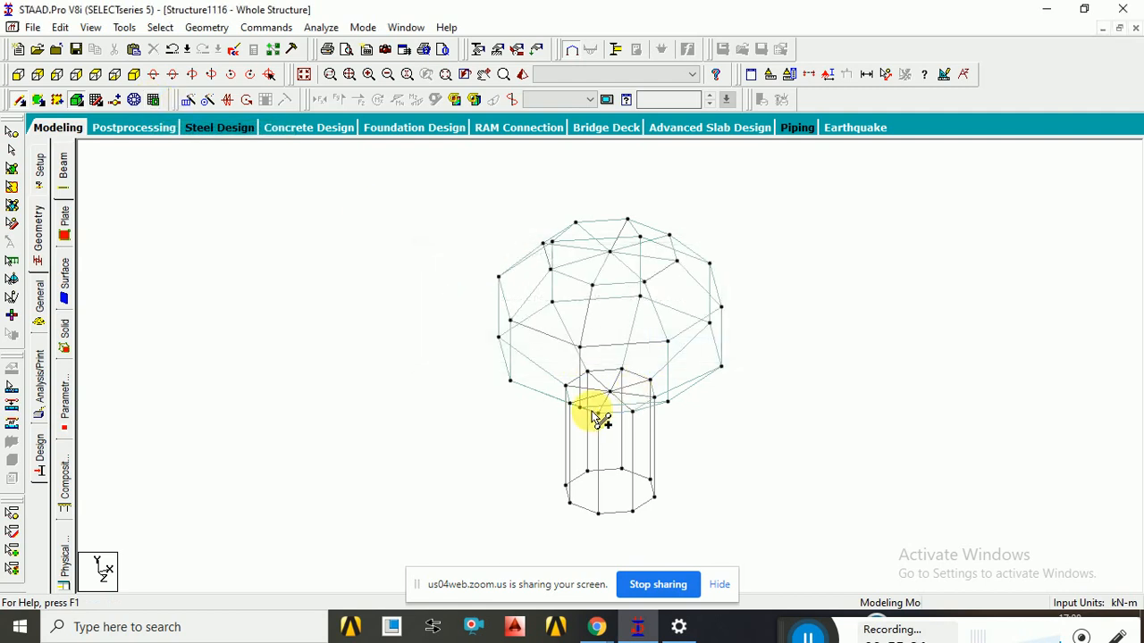
Select the braced ring at the column tops and generate a surface mesh over adjoining sectors, closing the boundary at the centre node
click(18, 75)
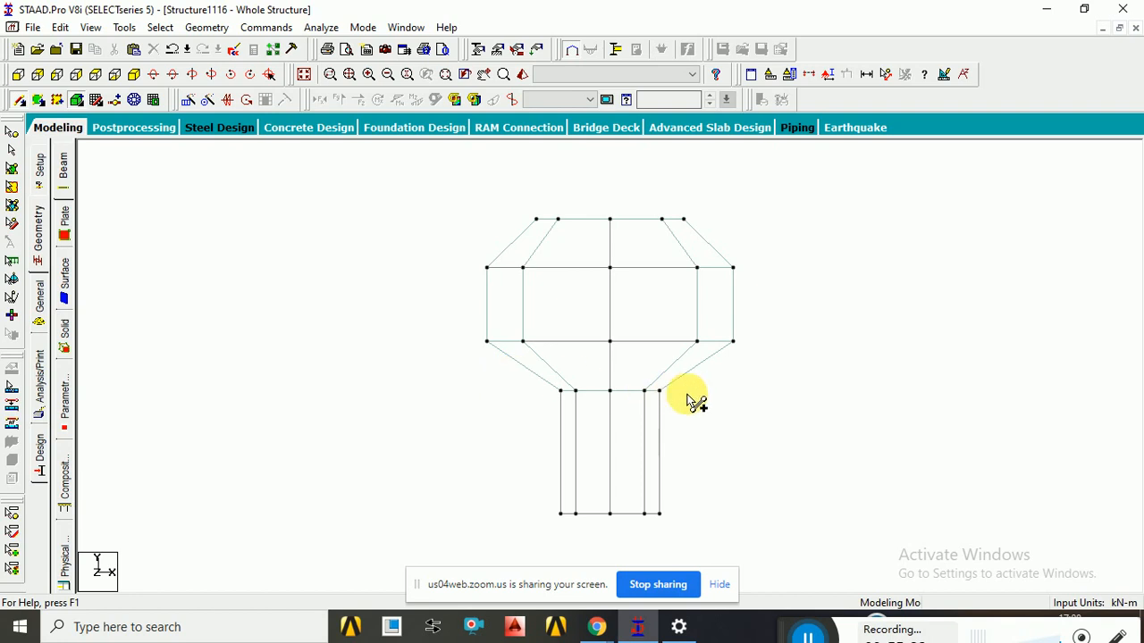
drag(544, 398, 701, 402)
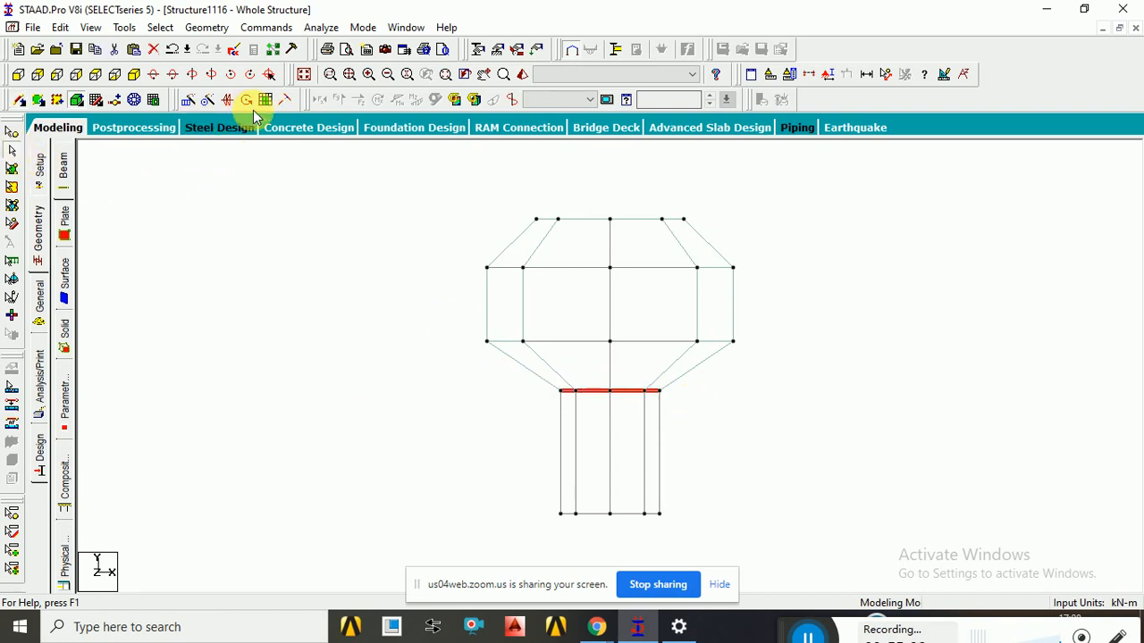
click(134, 99)
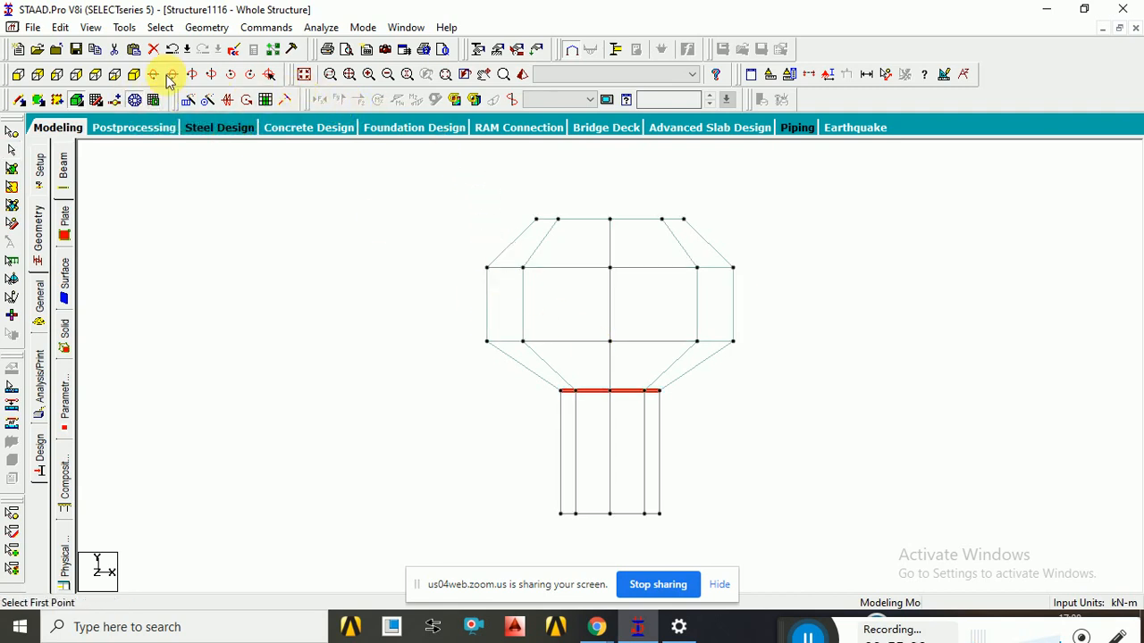
click(134, 74)
click(612, 408)
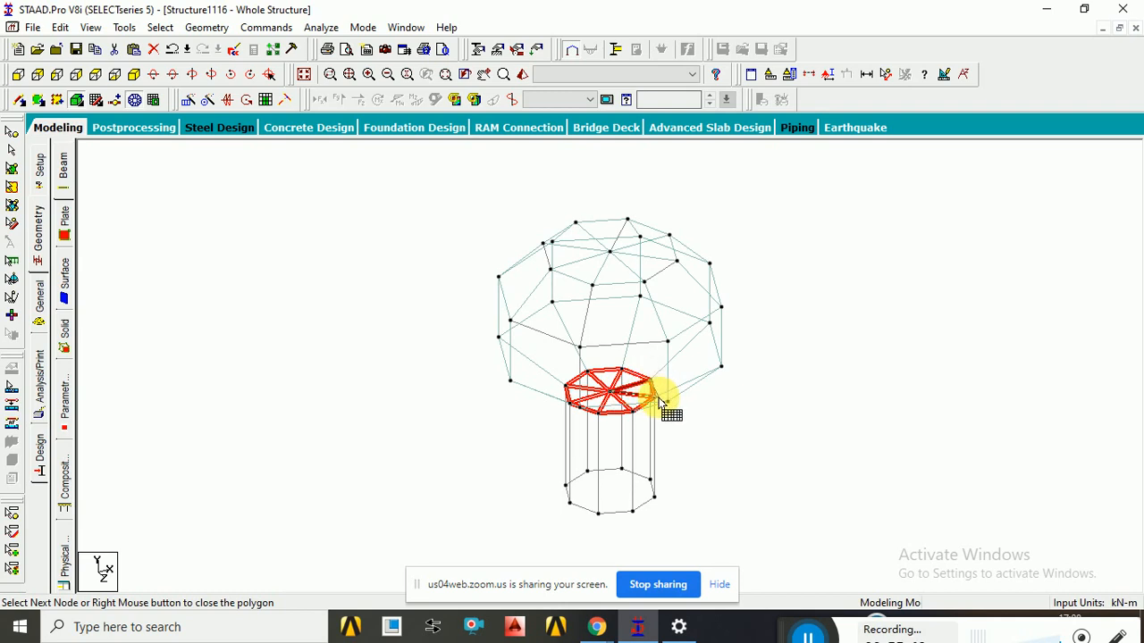
right_click(610, 393)
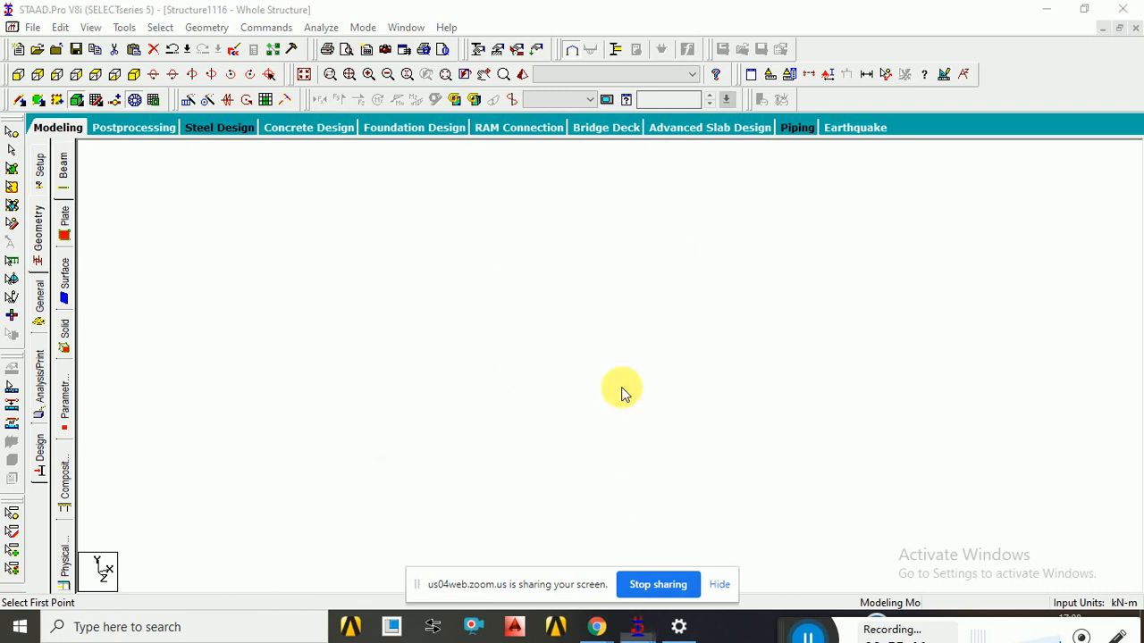
click(562, 432)
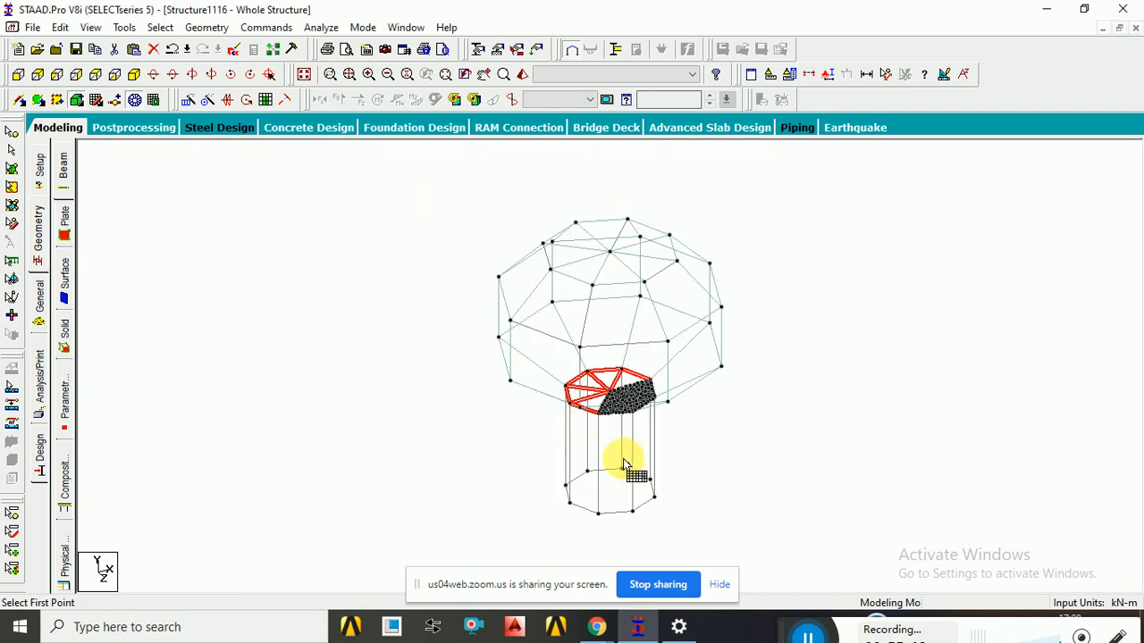
Generate a surface mesh over the remaining sectors of the braced ring, closing the boundary at its centre node
click(616, 397)
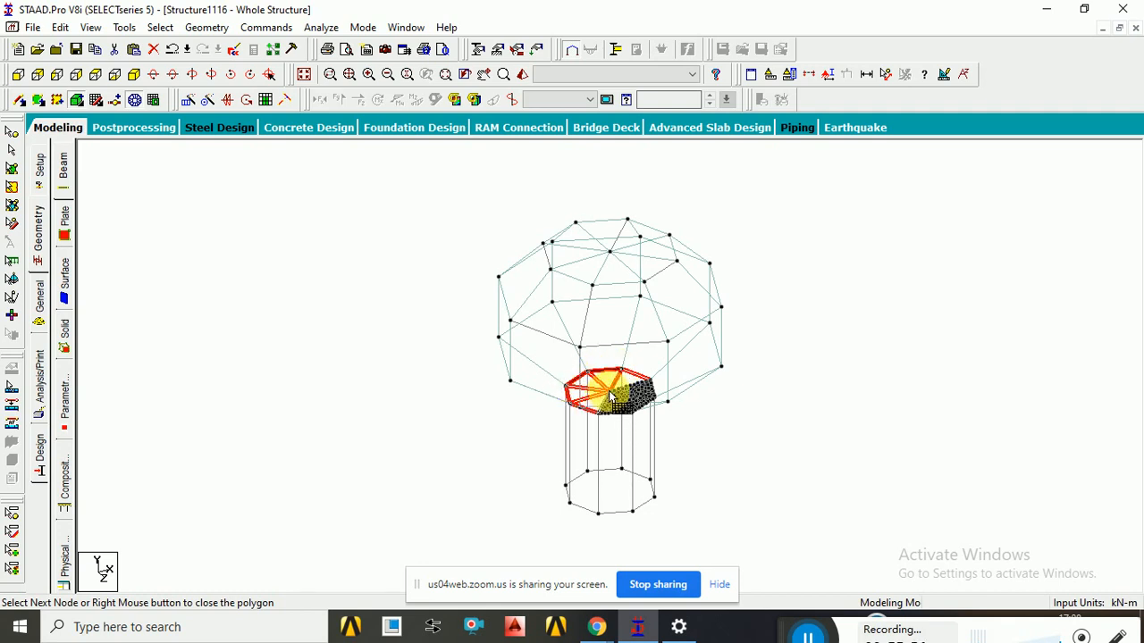
right_click(610, 394)
click(543, 431)
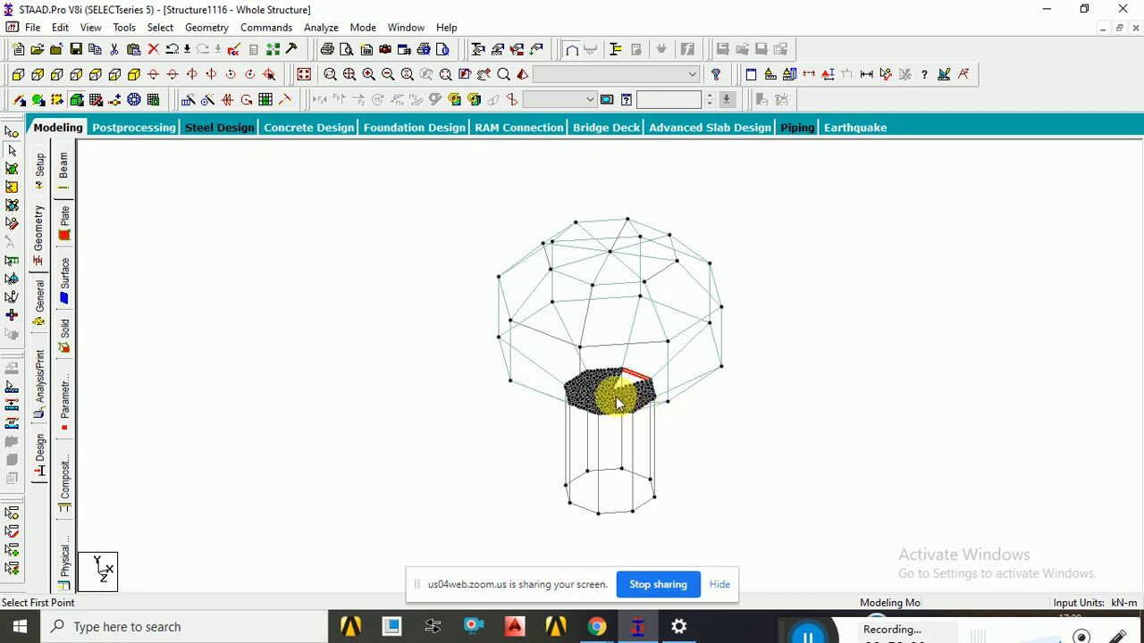
Open a rendered view of the tank and rotate it to examine the meshed bottom slab from below
click(521, 74)
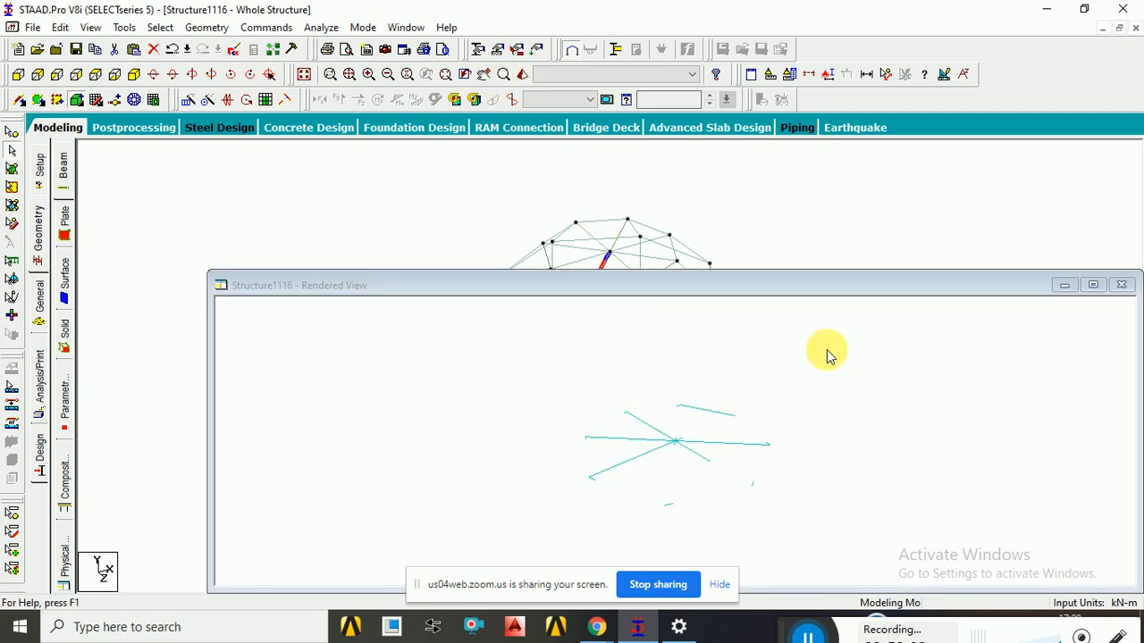
click(1091, 284)
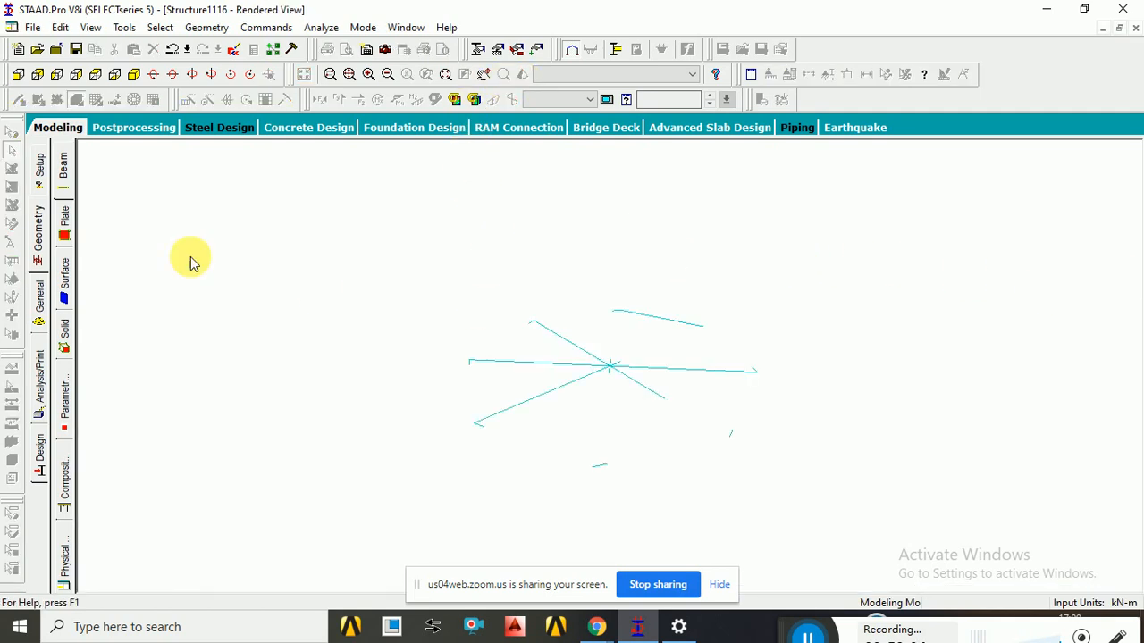
click(40, 228)
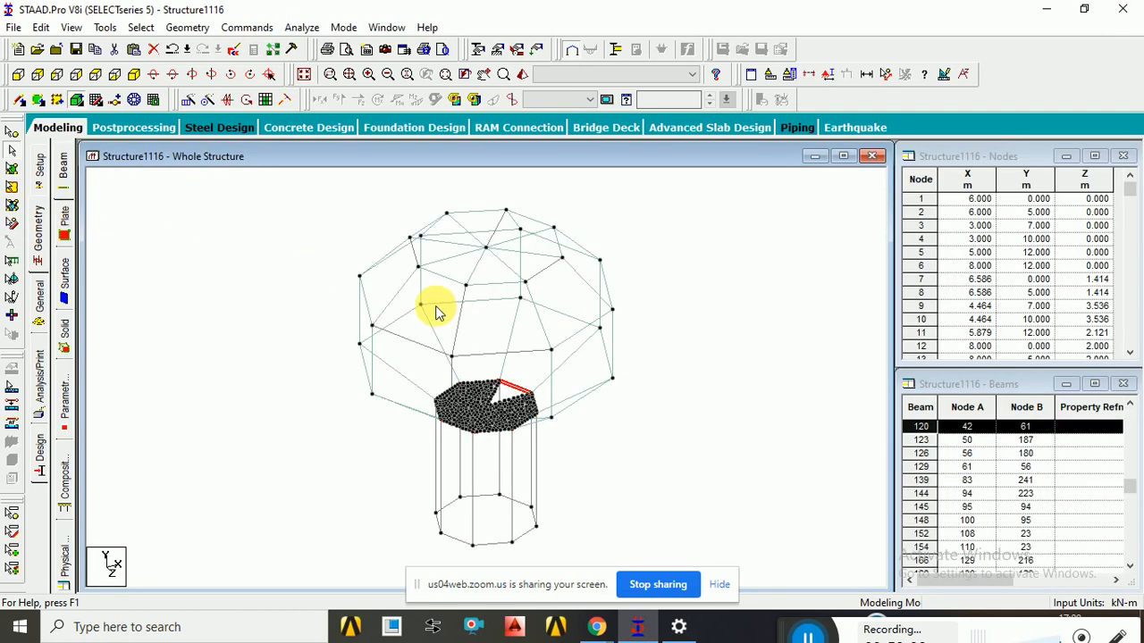
click(520, 75)
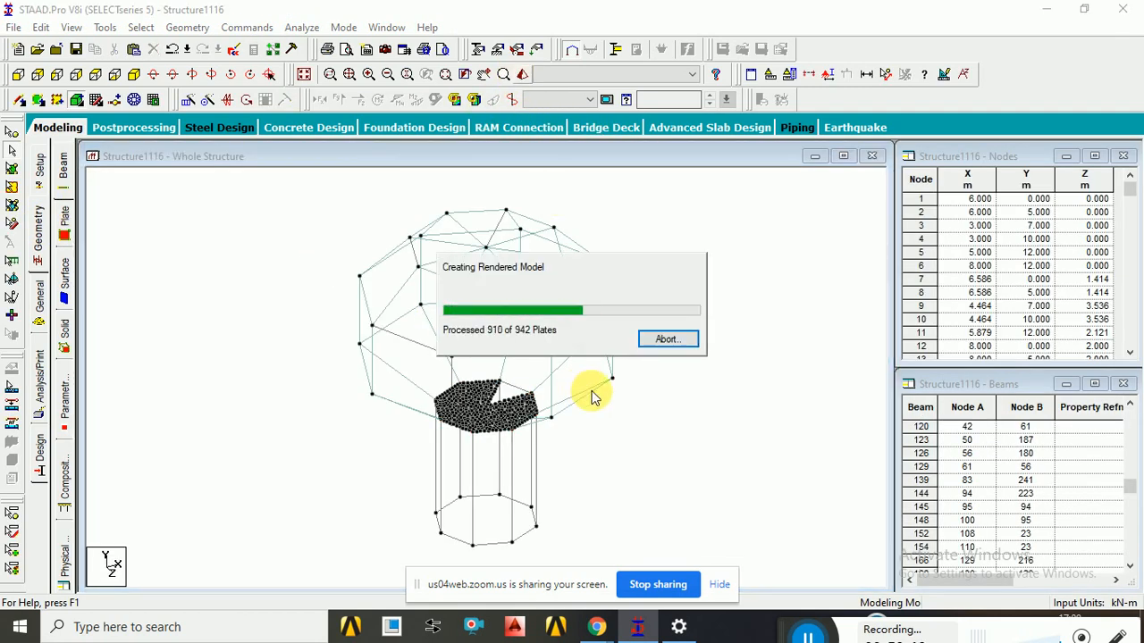
drag(595, 422, 1006, 286)
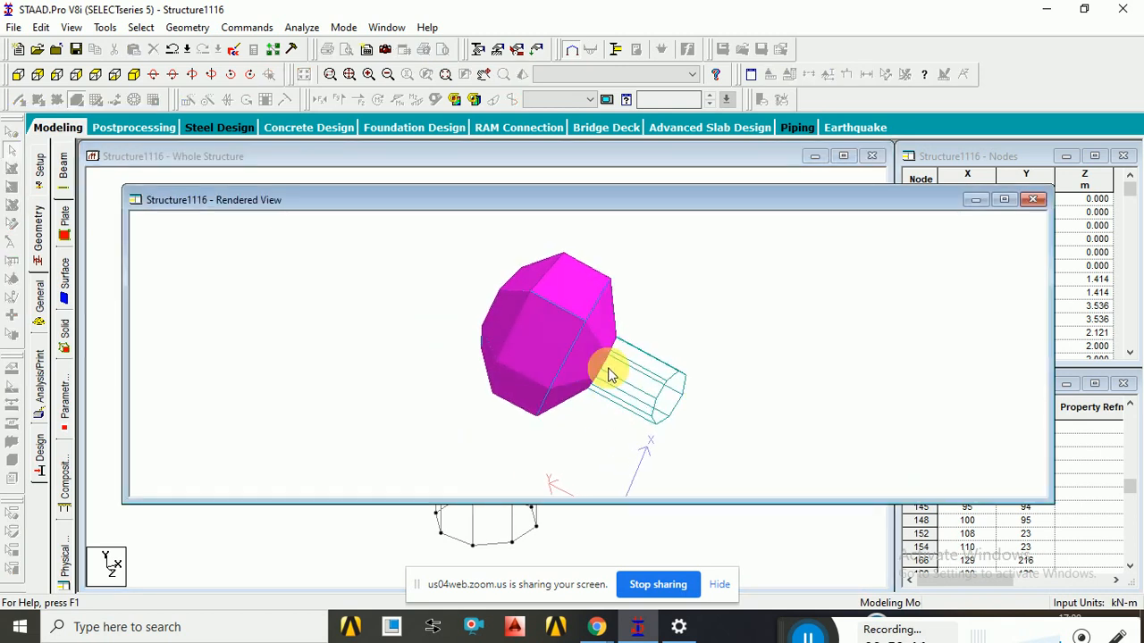
drag(608, 375, 556, 247)
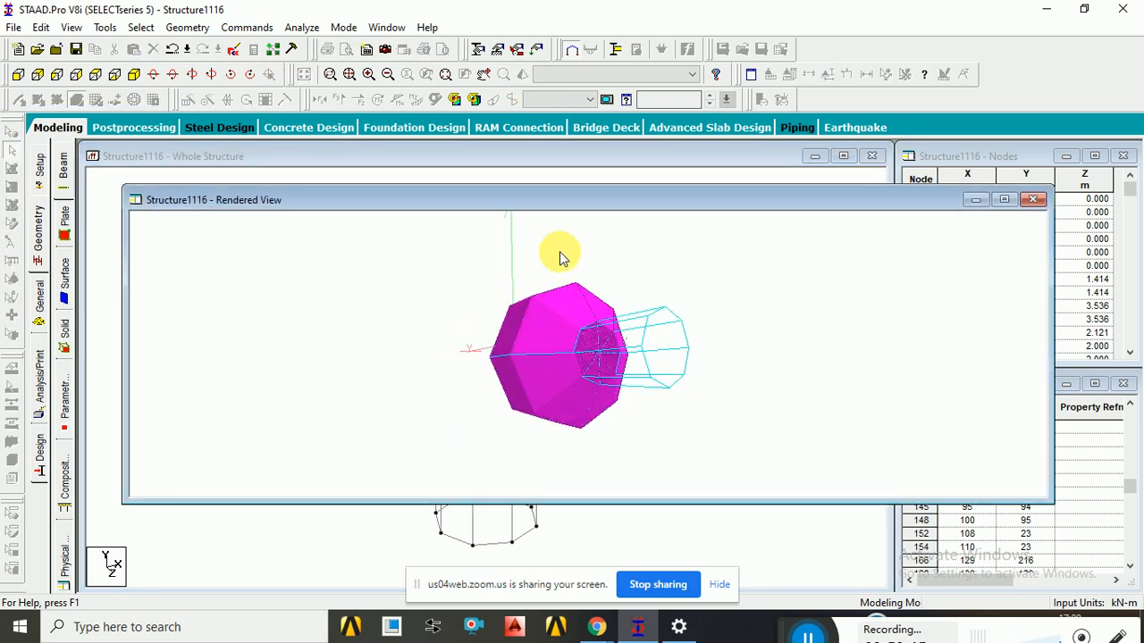
click(1033, 200)
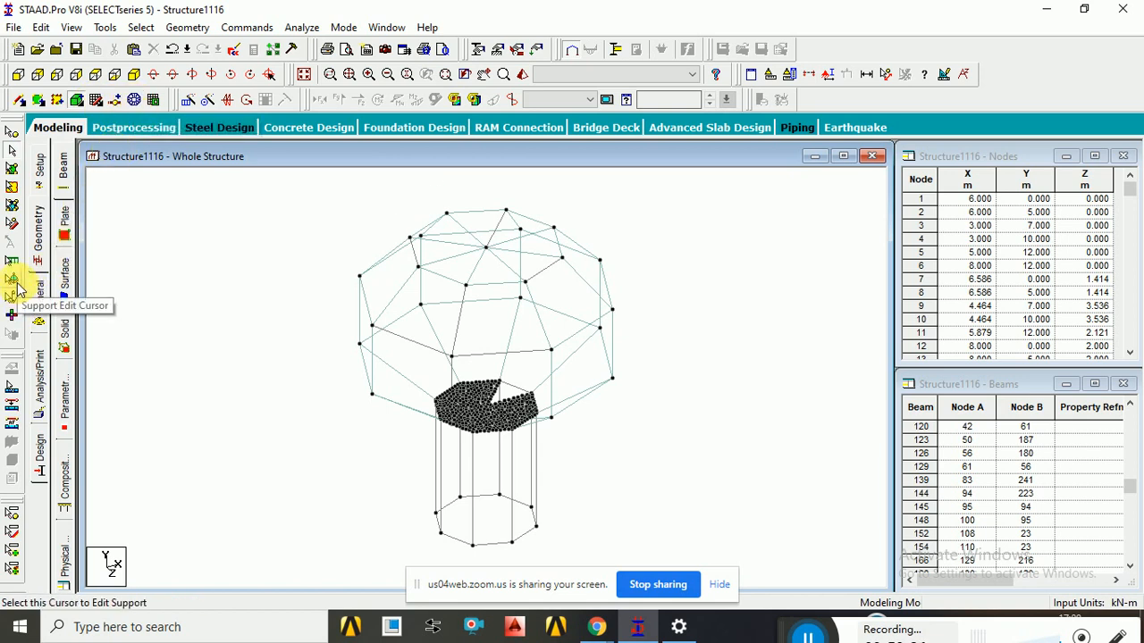
Undo the bottom slab meshes so that only the braced ring beams remain at the column tops
click(12, 190)
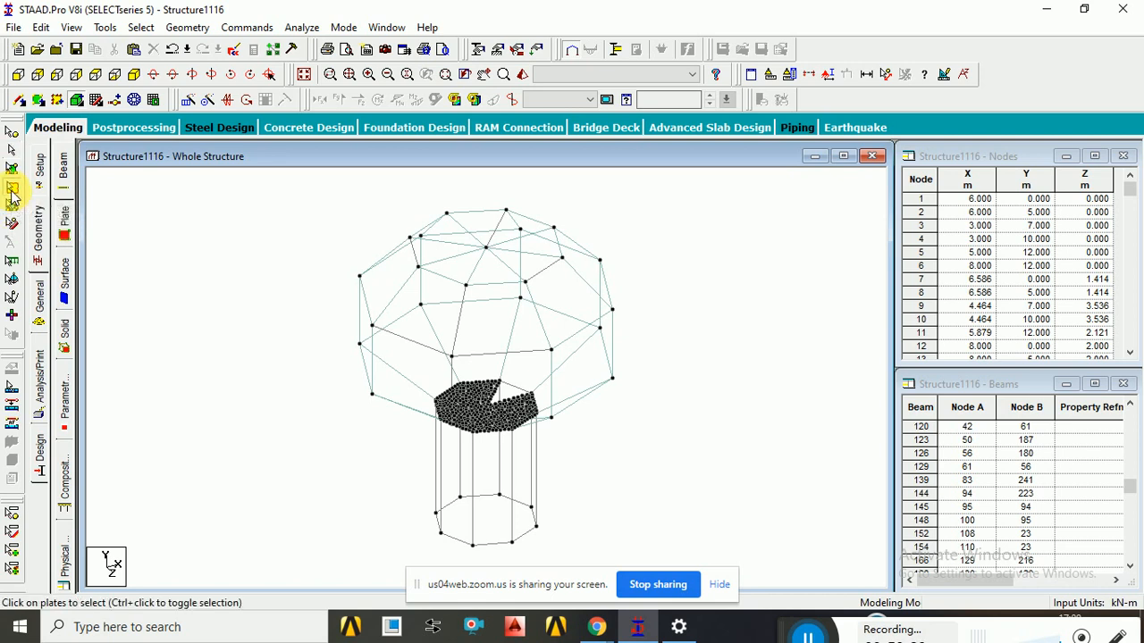
click(398, 404)
click(482, 409)
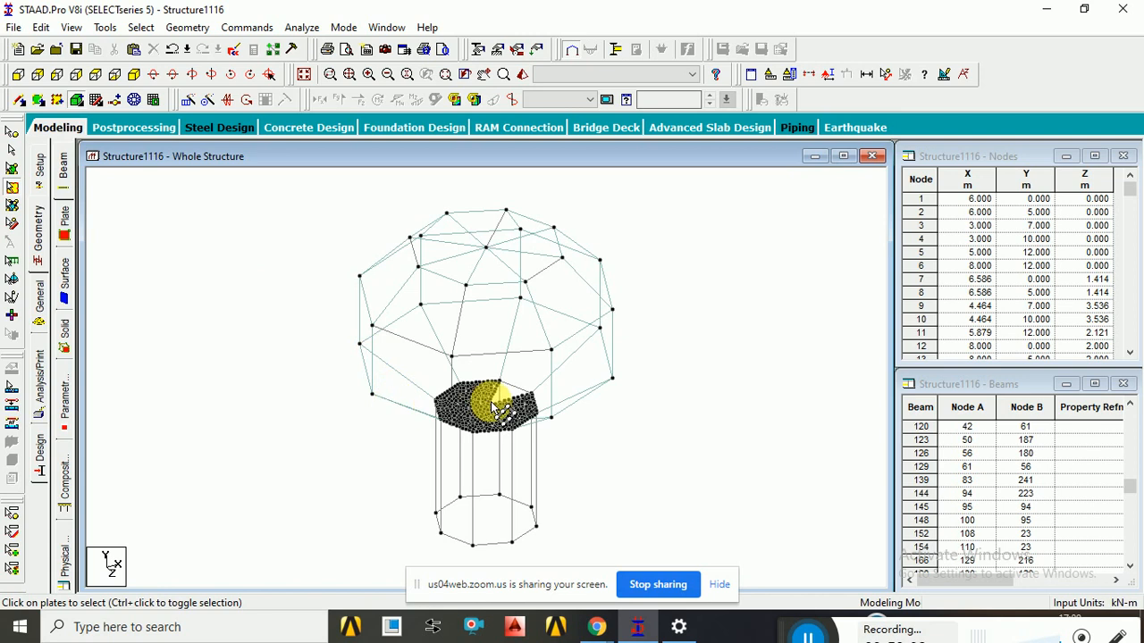
click(626, 455)
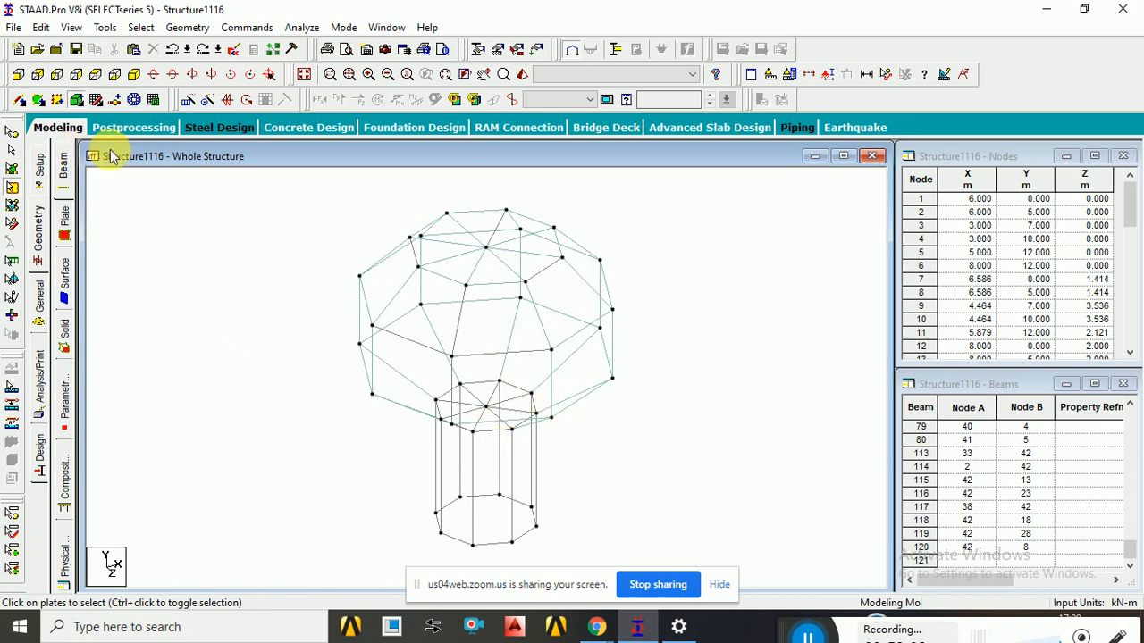
Try to mesh one half of the braced ring with a boundary starting and ending at its centre node
click(134, 100)
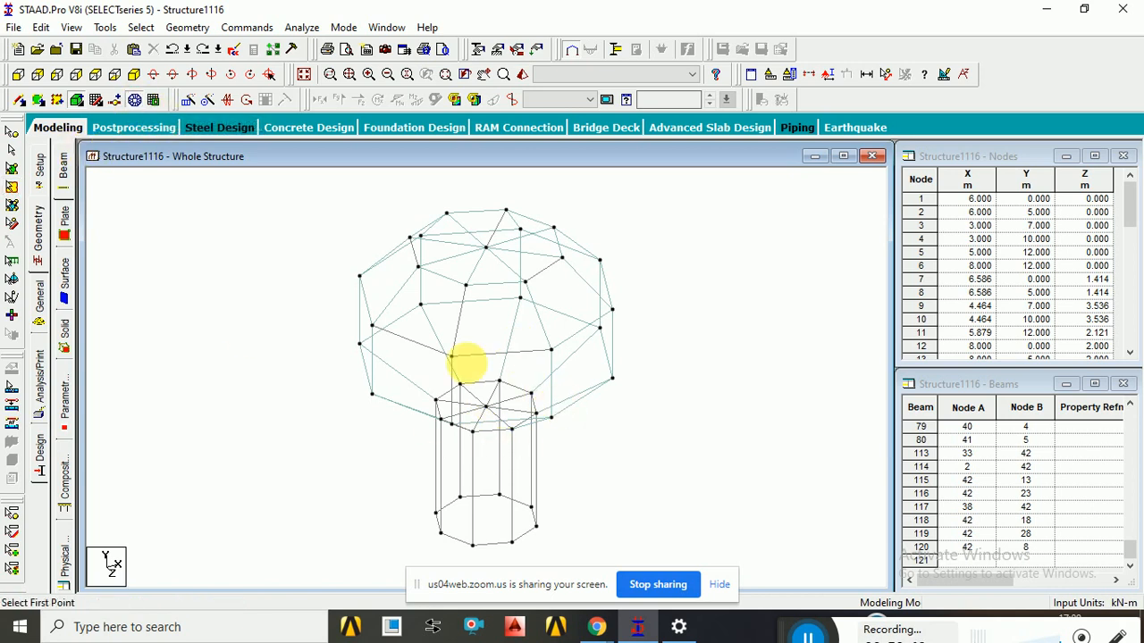
click(483, 405)
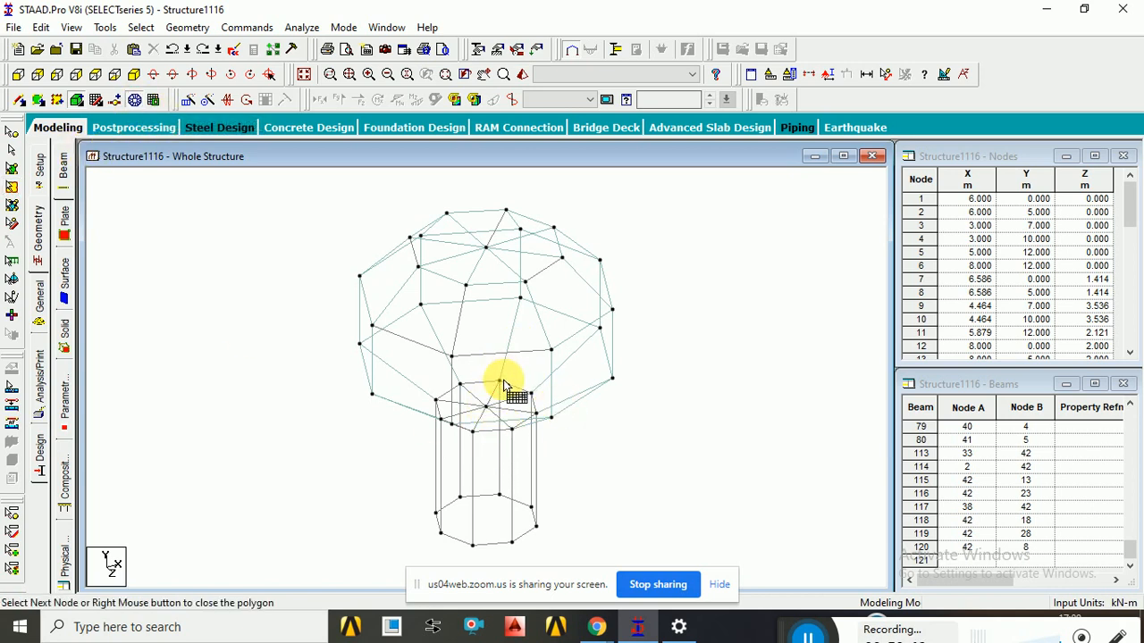
click(530, 393)
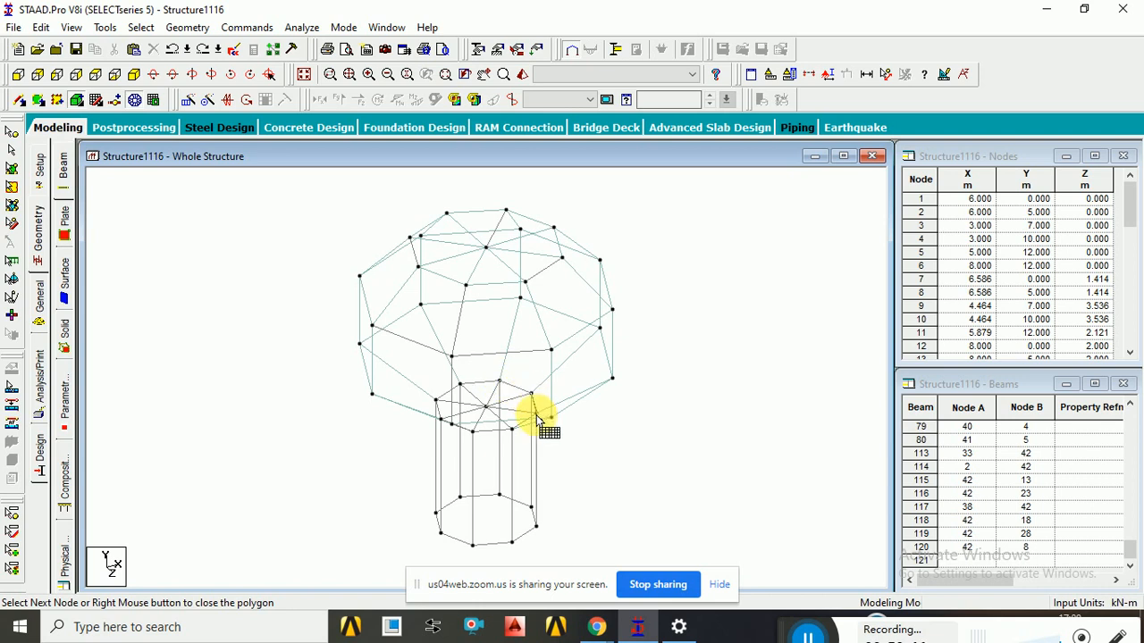
click(537, 414)
click(512, 429)
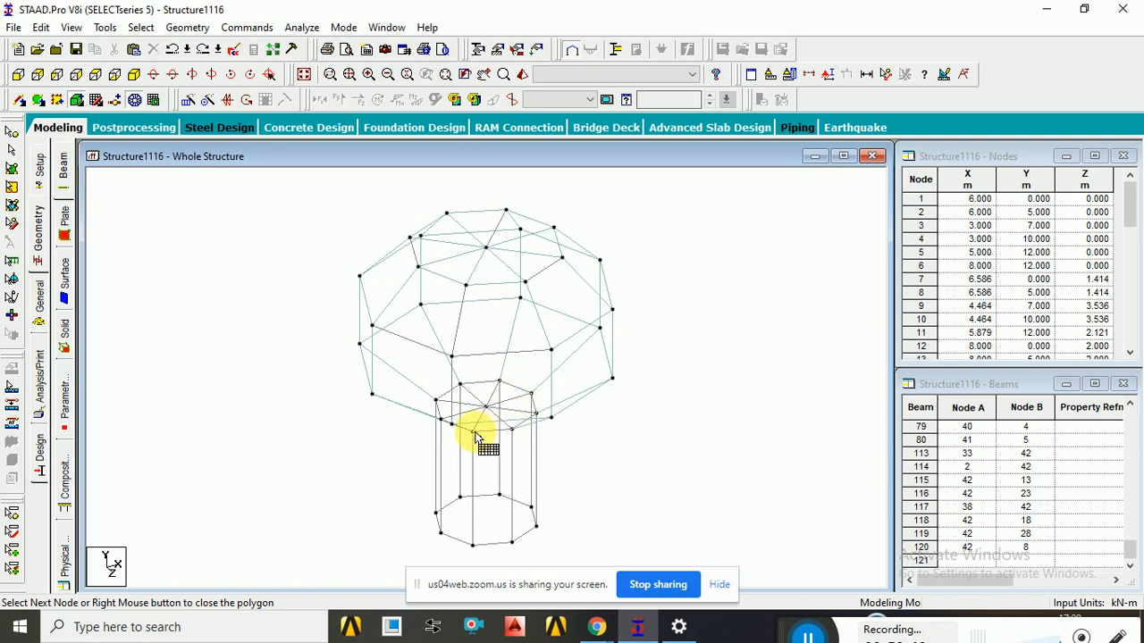
click(474, 433)
click(483, 411)
click(525, 427)
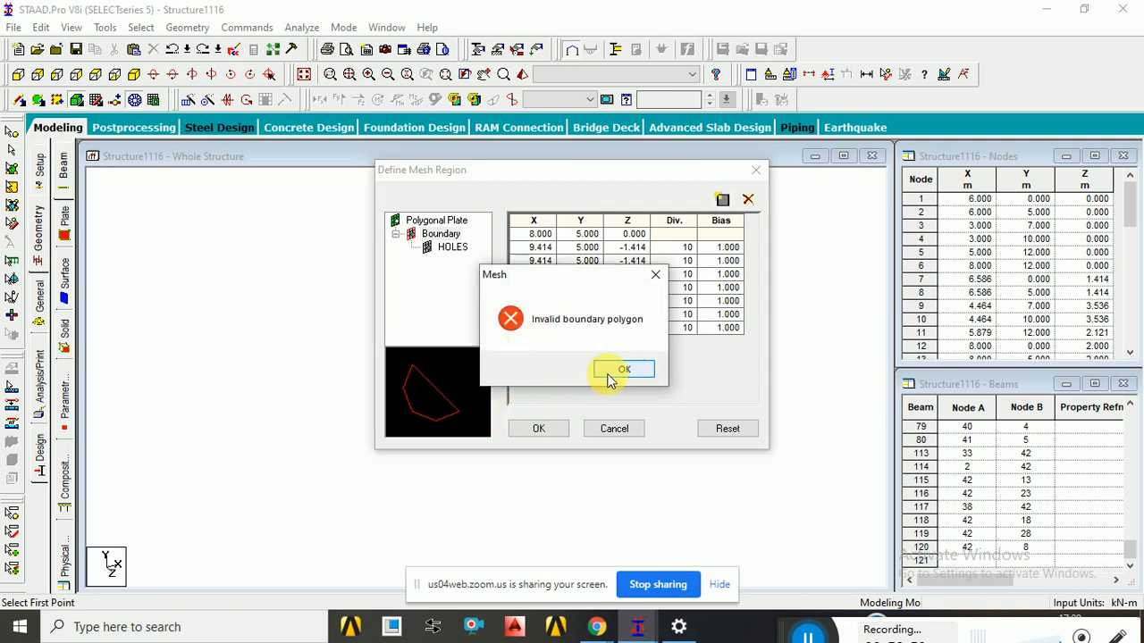
click(611, 374)
click(613, 430)
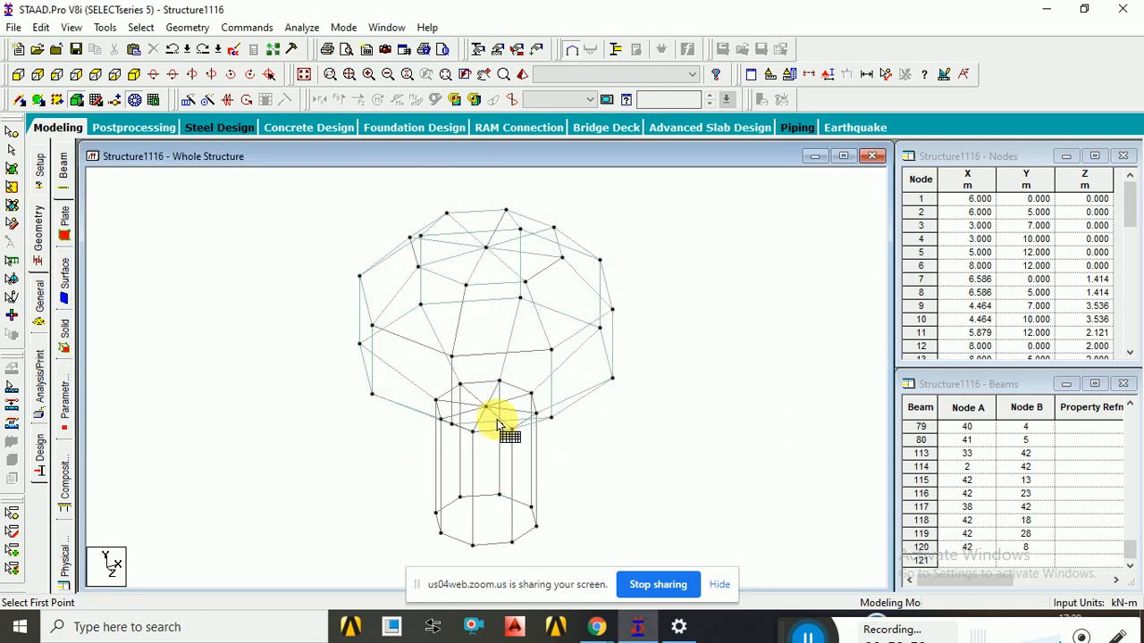
Generate a surface mesh over one half of the braced ring, bounding it by the centre node and five consecutive corner nodes
scroll(490, 413, up, 4)
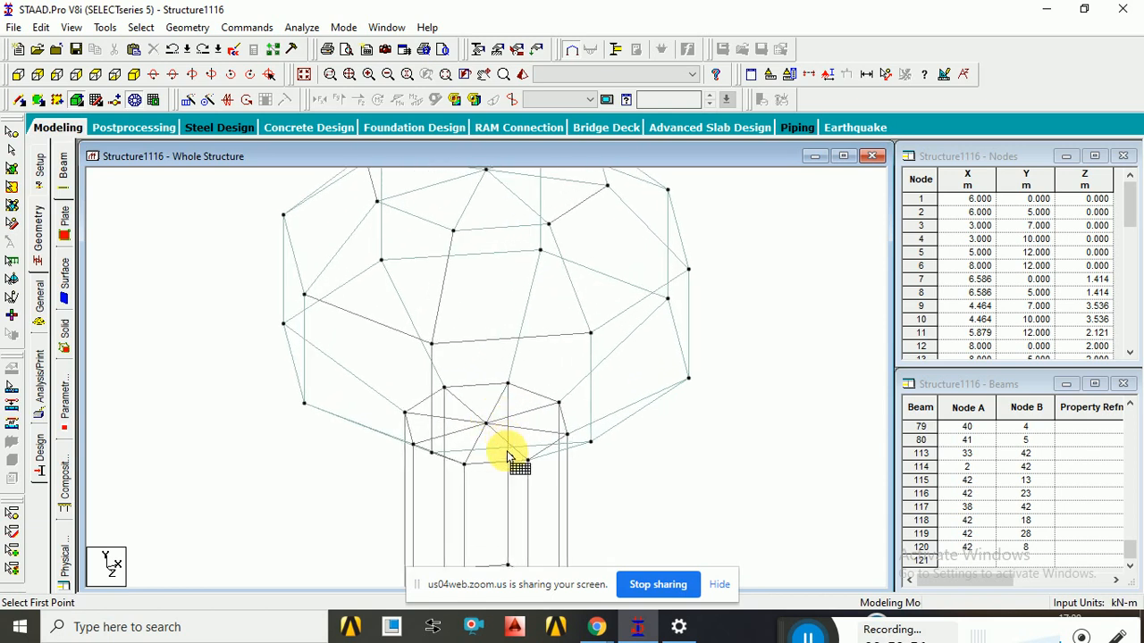
scroll(490, 430, up, 1)
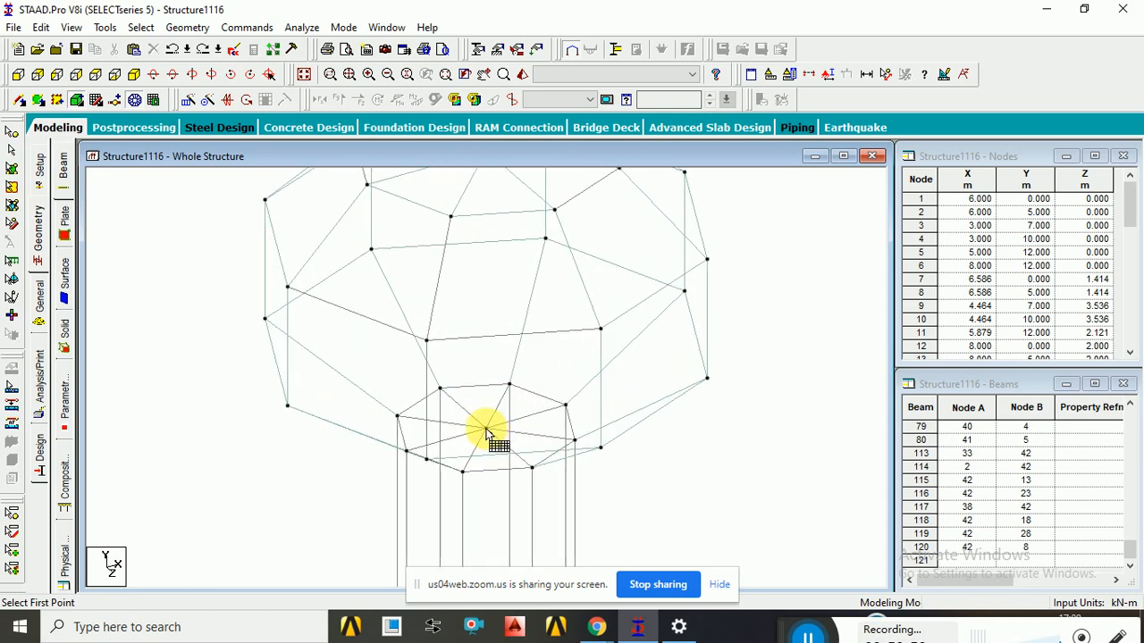
click(486, 430)
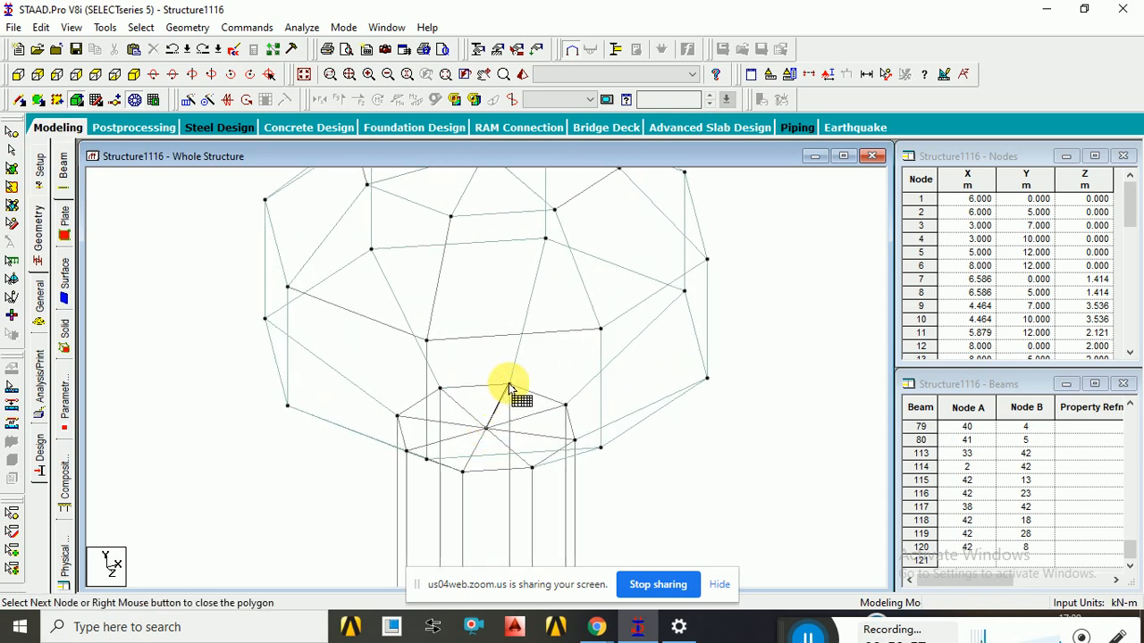
click(575, 441)
click(531, 468)
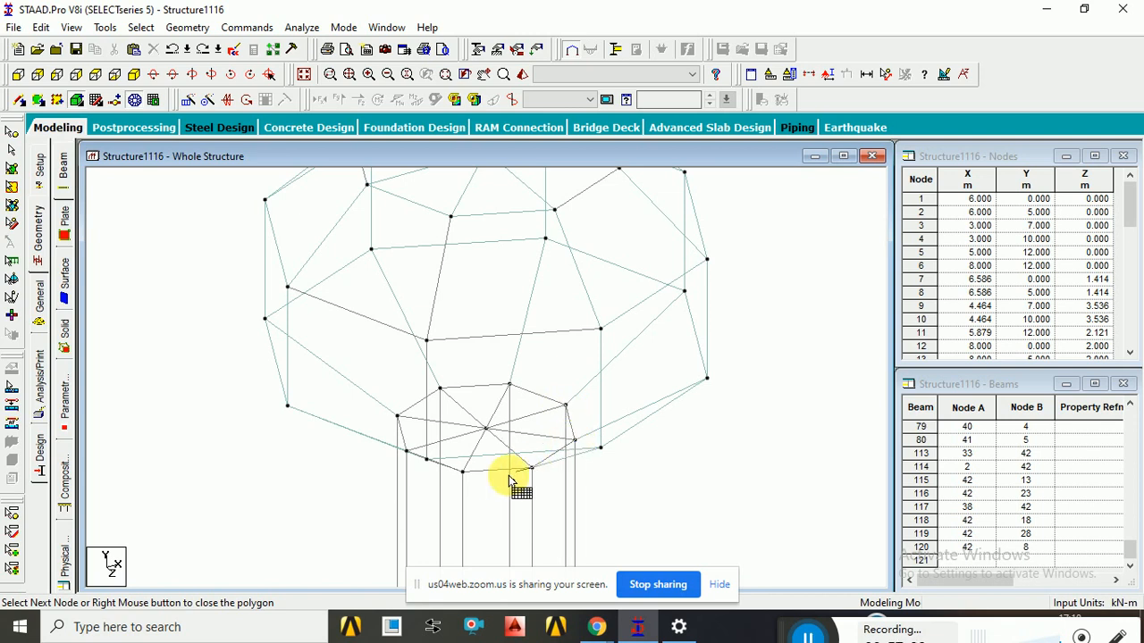
click(462, 471)
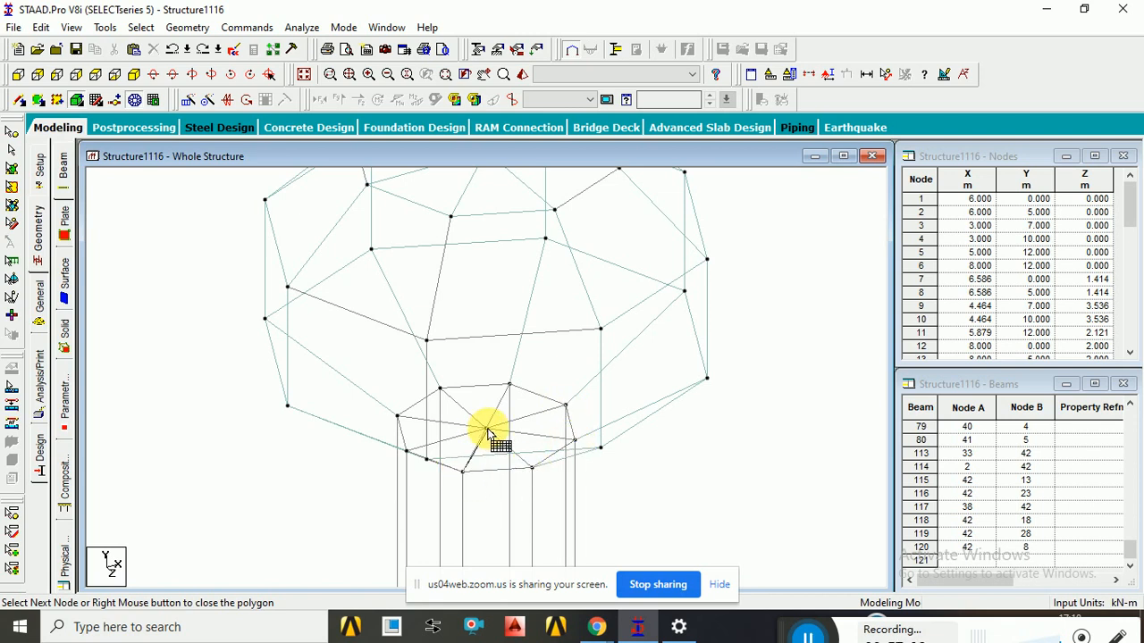
click(486, 430)
click(533, 432)
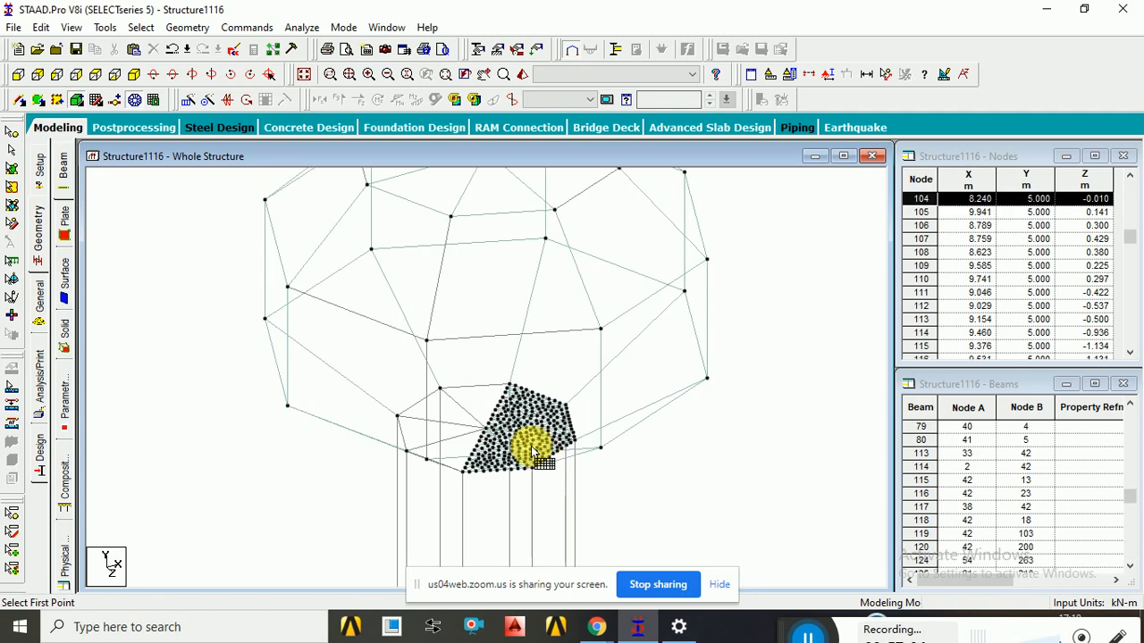
click(488, 426)
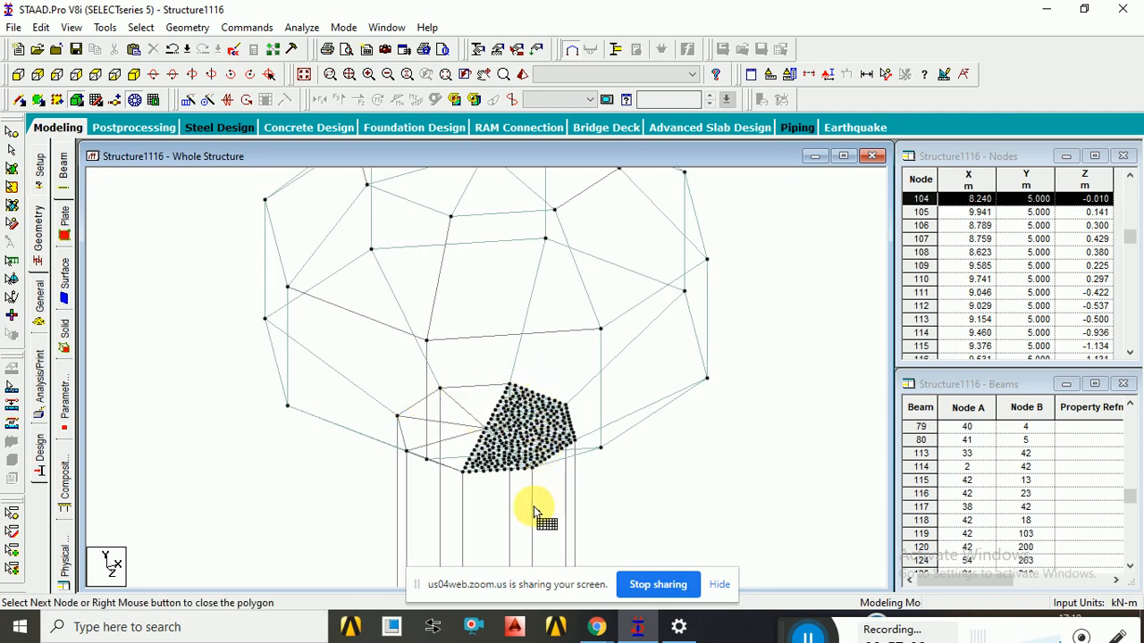
scroll(507, 510, up, 1)
scroll(516, 402, up, 3)
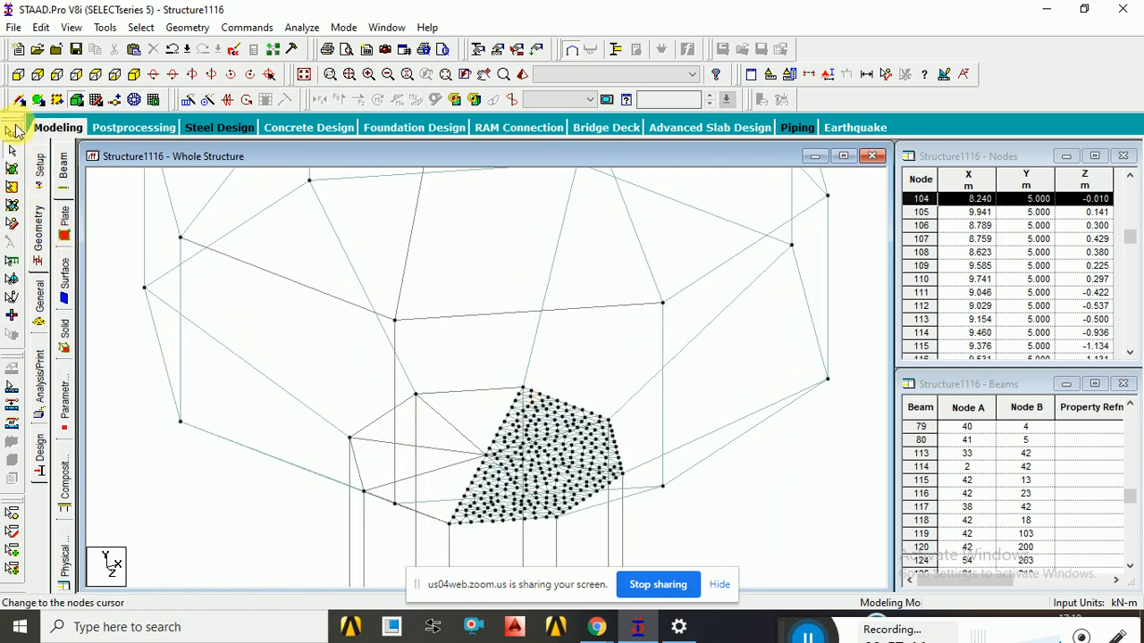
Select all the beams of the braced ring at column-top level, using the front elevation to isolate that level
click(18, 75)
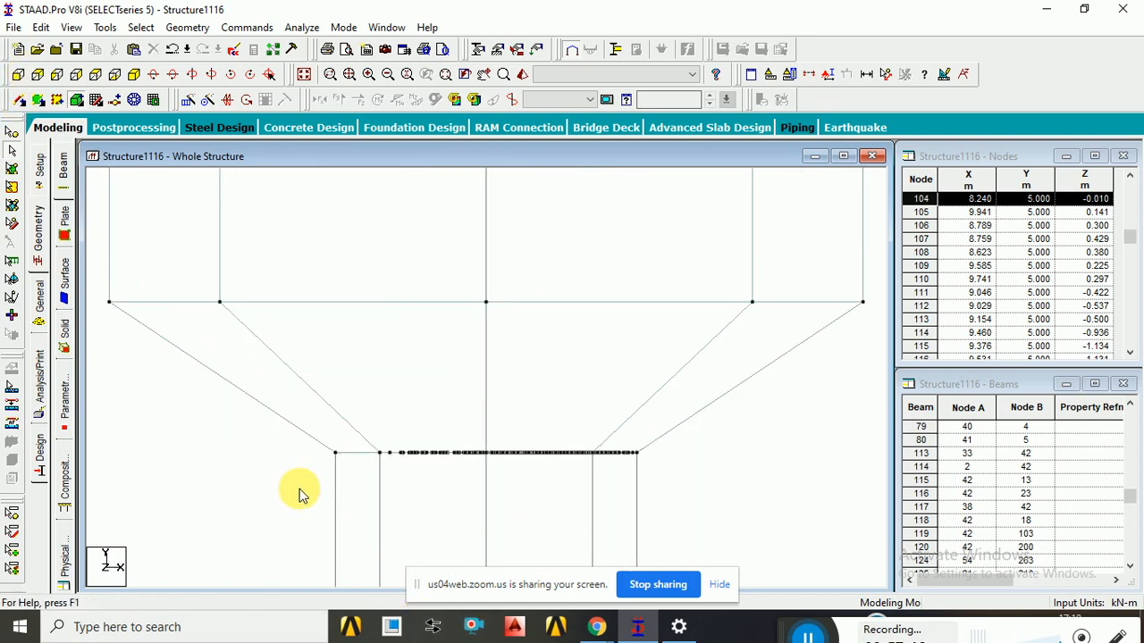
click(294, 427)
click(684, 485)
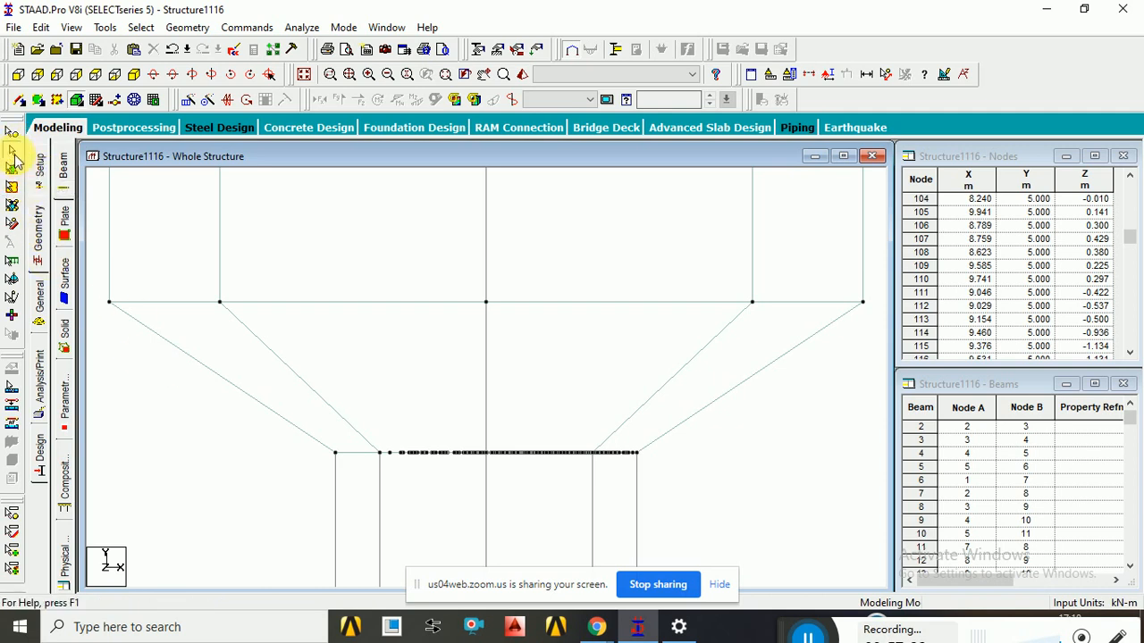
drag(292, 444, 671, 469)
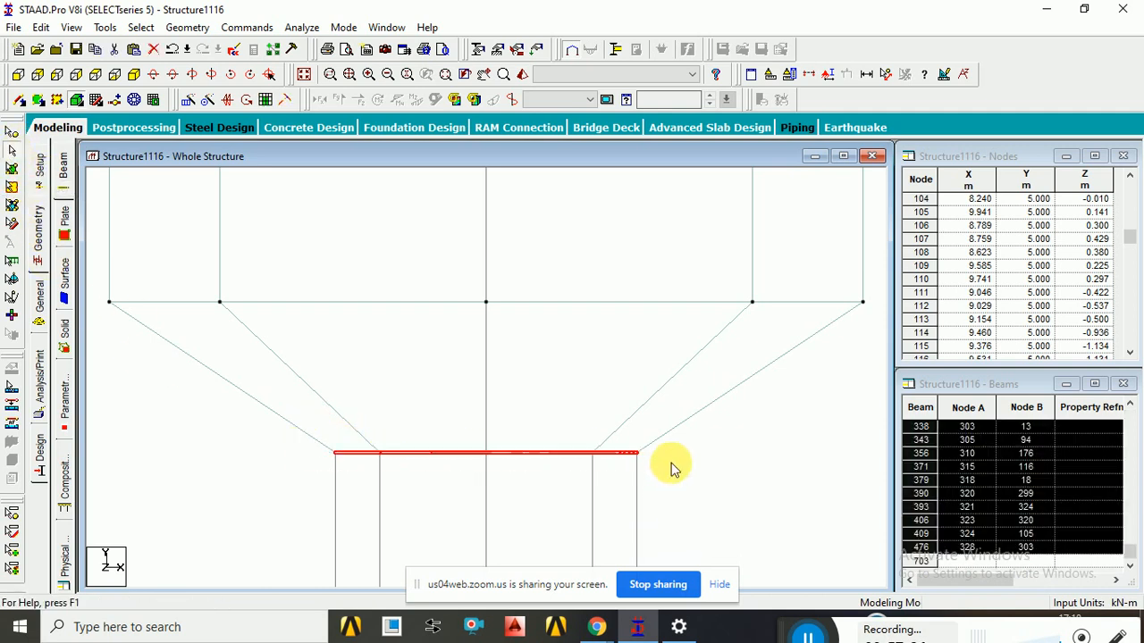
click(671, 464)
drag(299, 447, 696, 459)
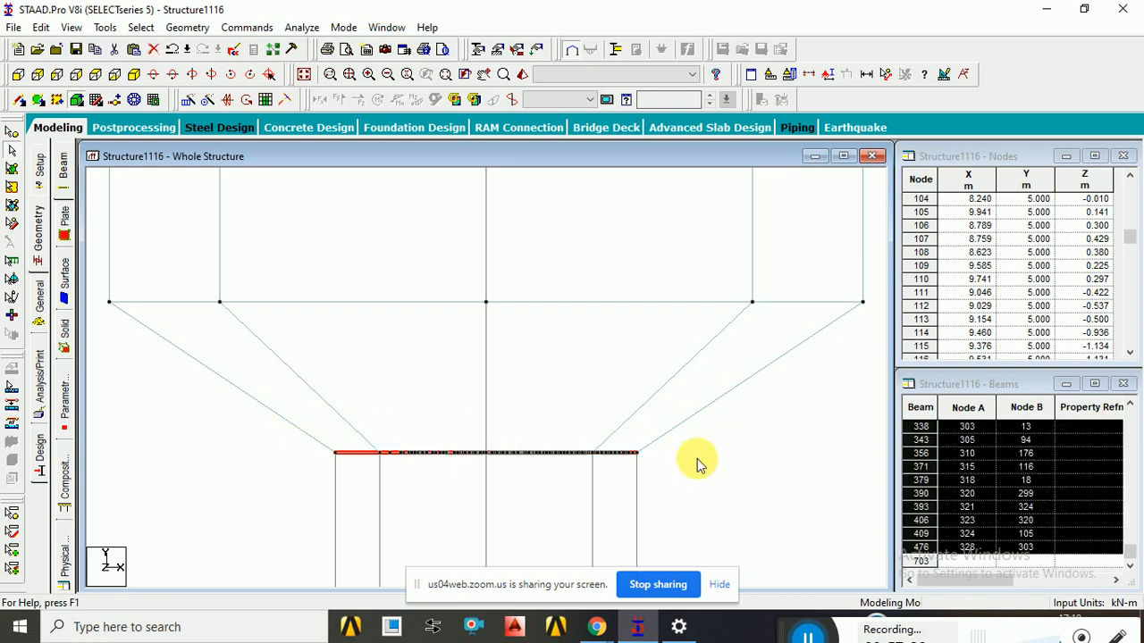
click(134, 74)
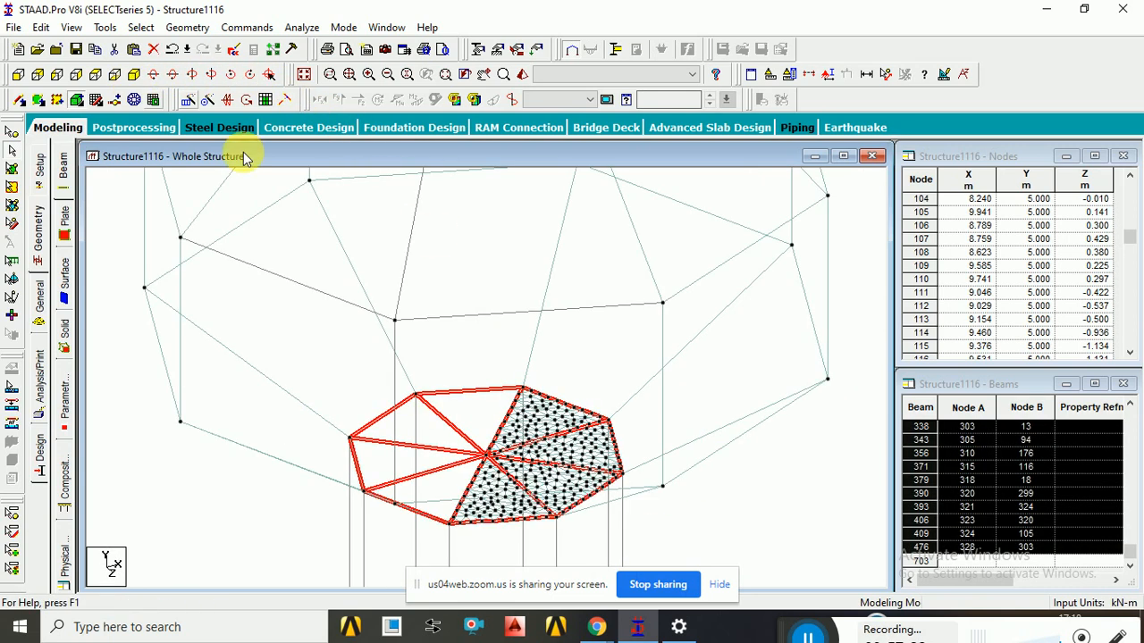
Mesh the remaining half of the braced ring from its centre node through five consecutive corner nodes, and undo both half meshes
click(136, 100)
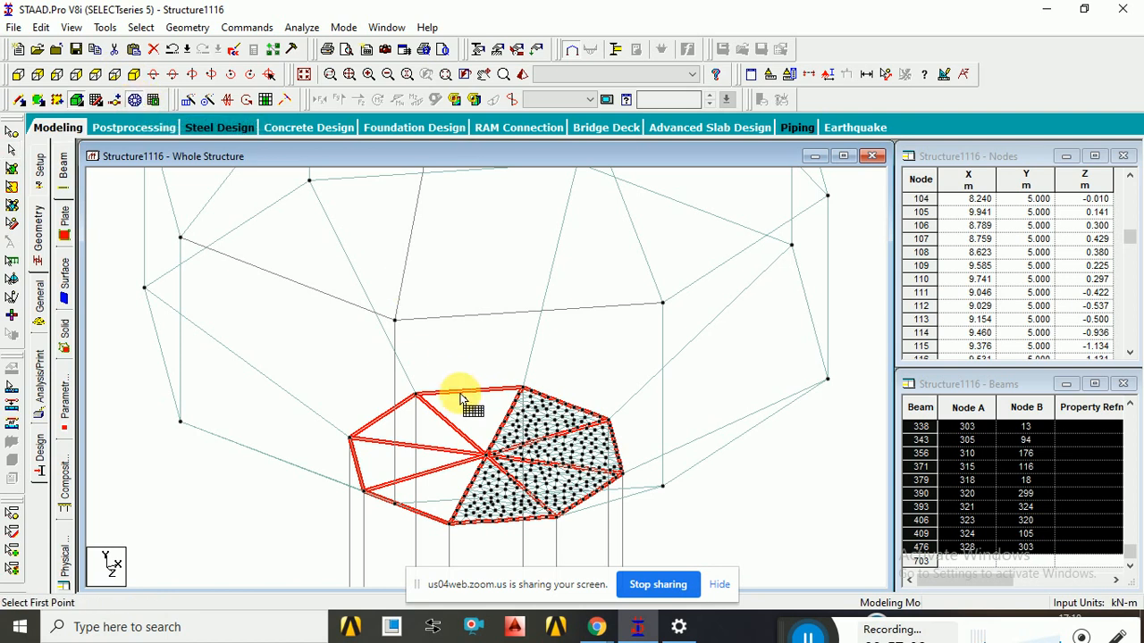
click(487, 454)
click(523, 389)
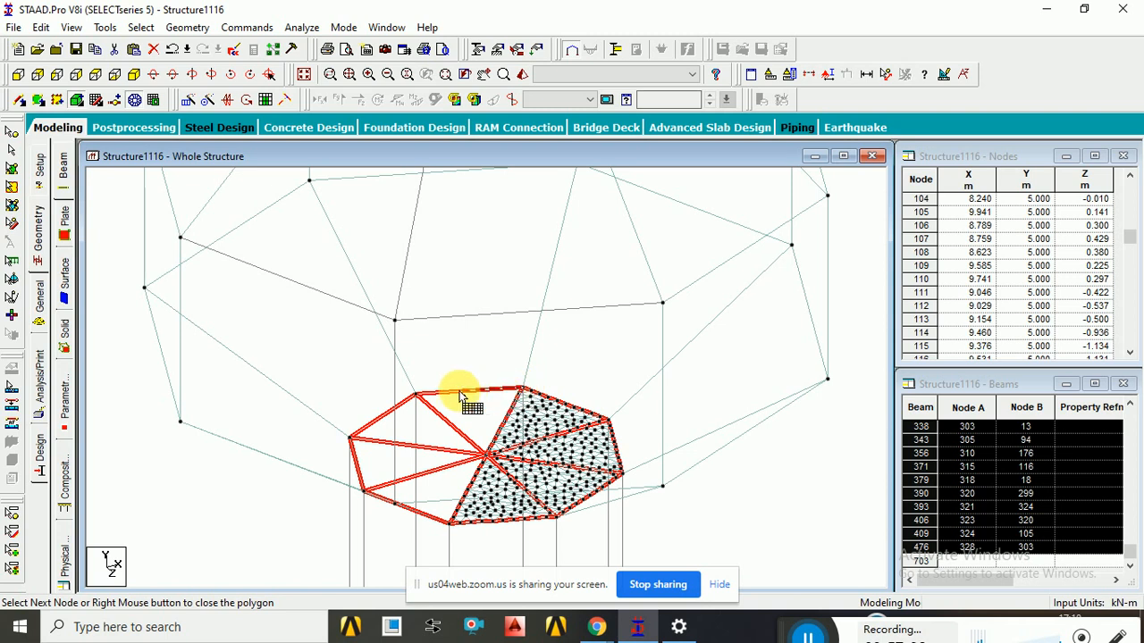
click(415, 393)
click(350, 437)
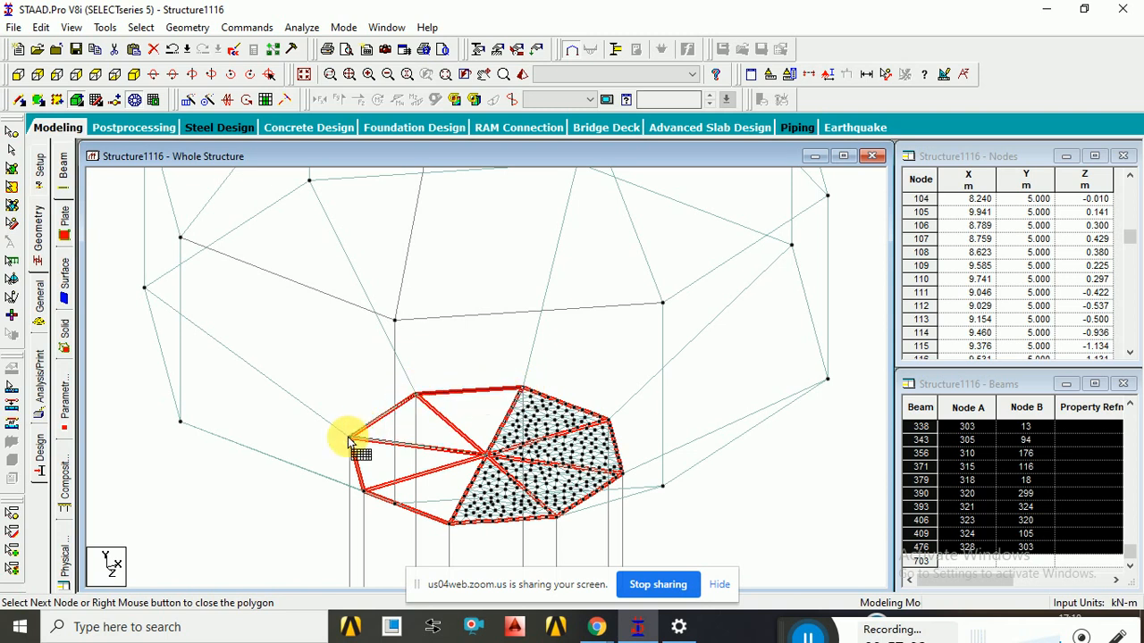
click(364, 489)
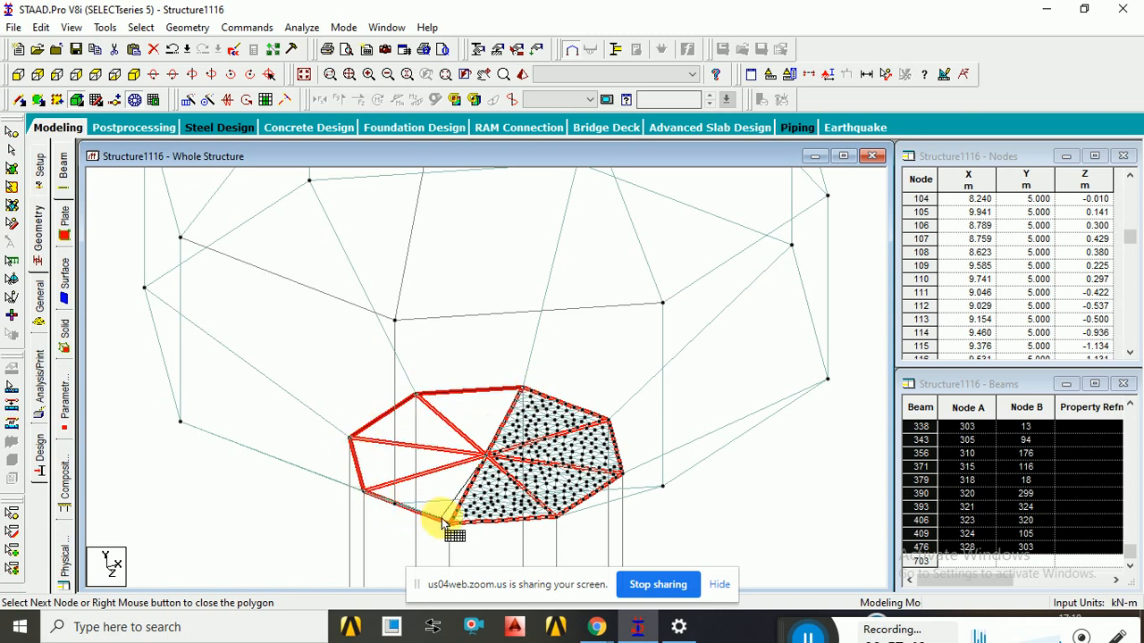
click(450, 522)
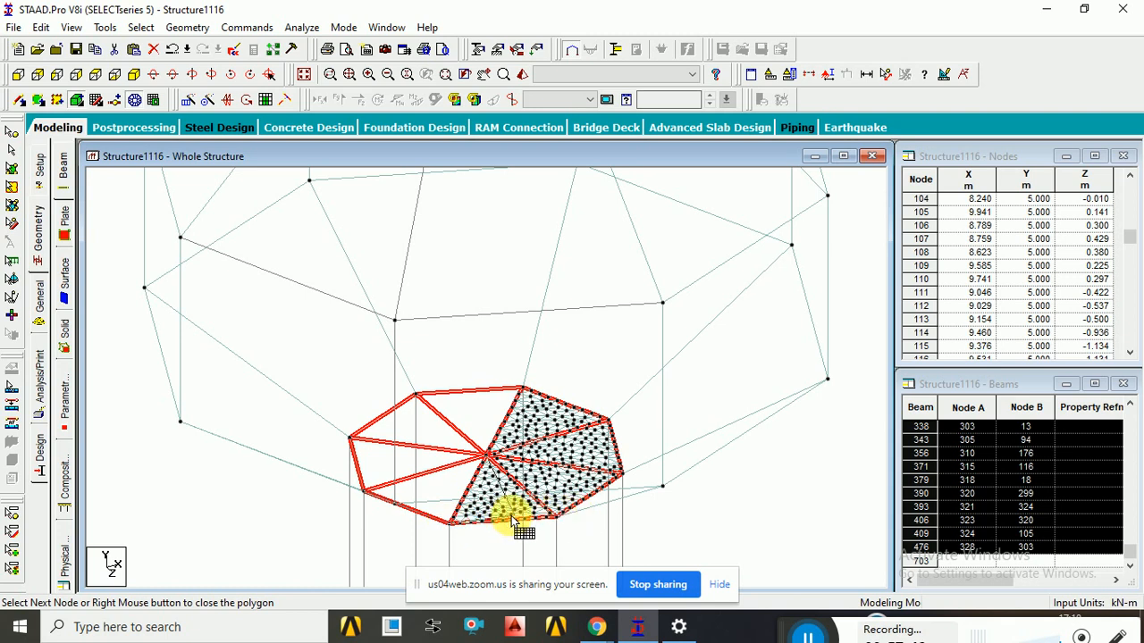
right_click(479, 467)
click(537, 431)
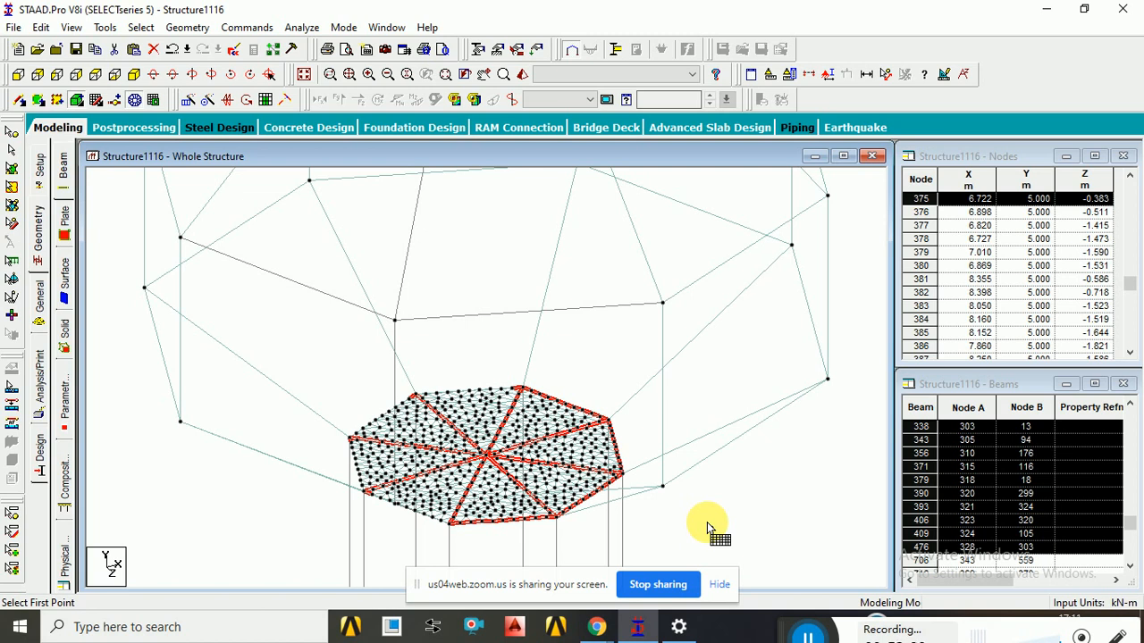
key(Delete)
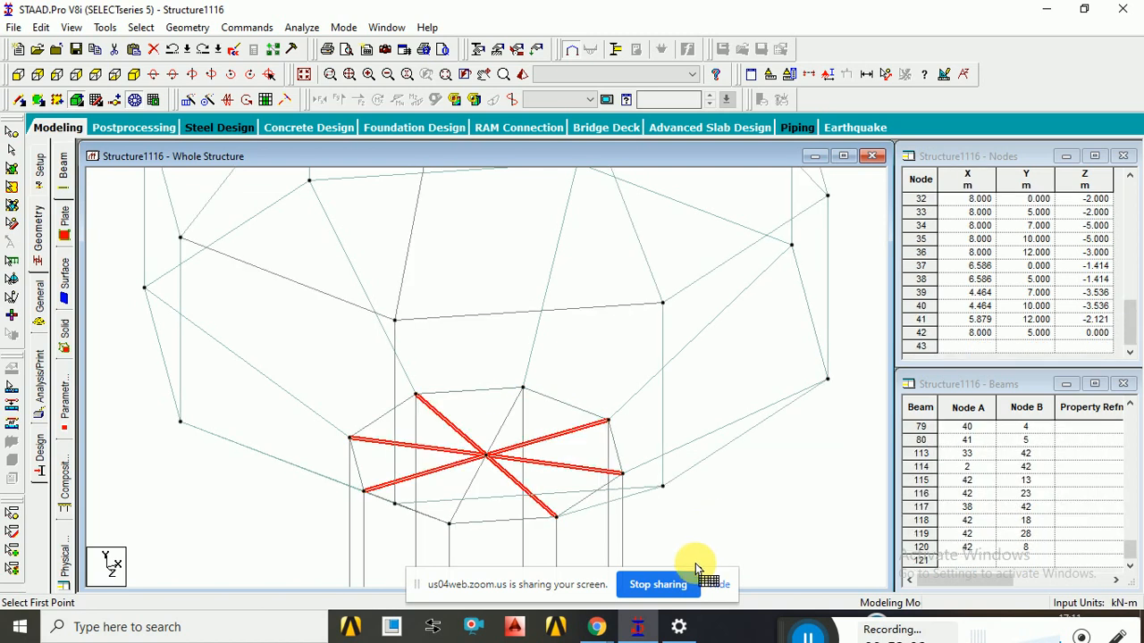
Mesh one half of the braced ring from its centre node through five consecutive corners, with 1 division on every boundary edge
click(487, 455)
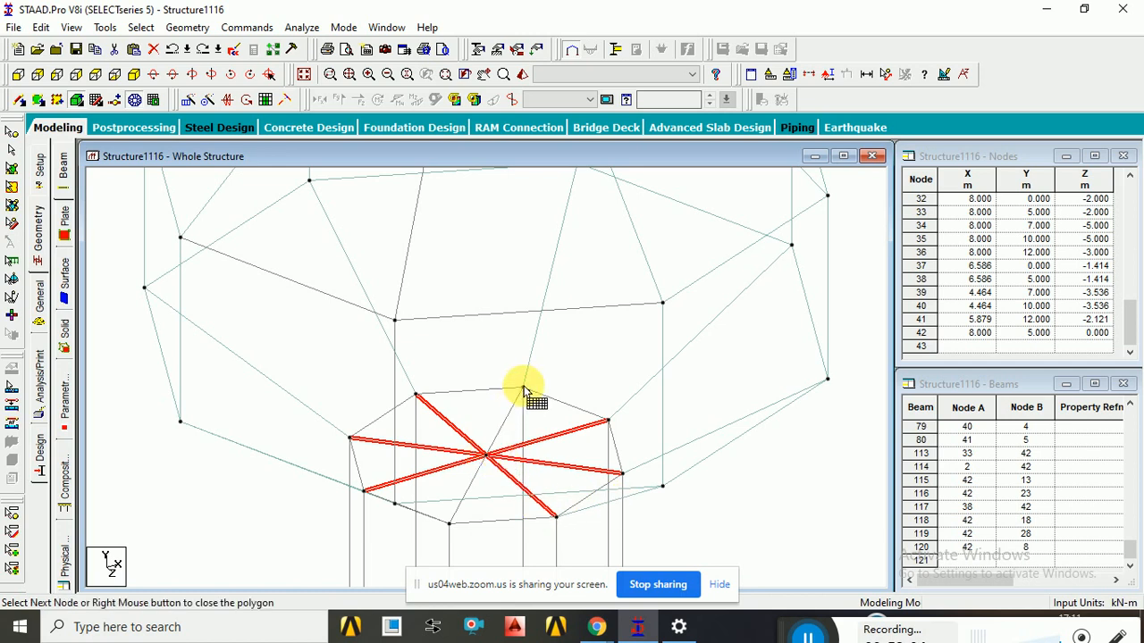
click(523, 387)
click(608, 420)
click(622, 473)
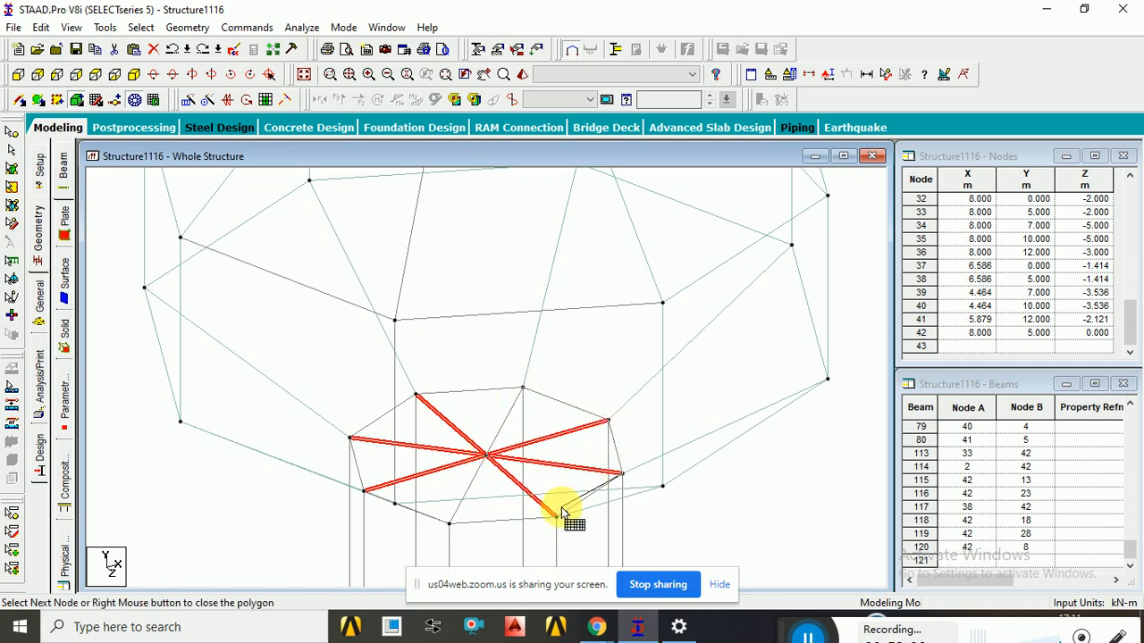
click(556, 517)
click(449, 523)
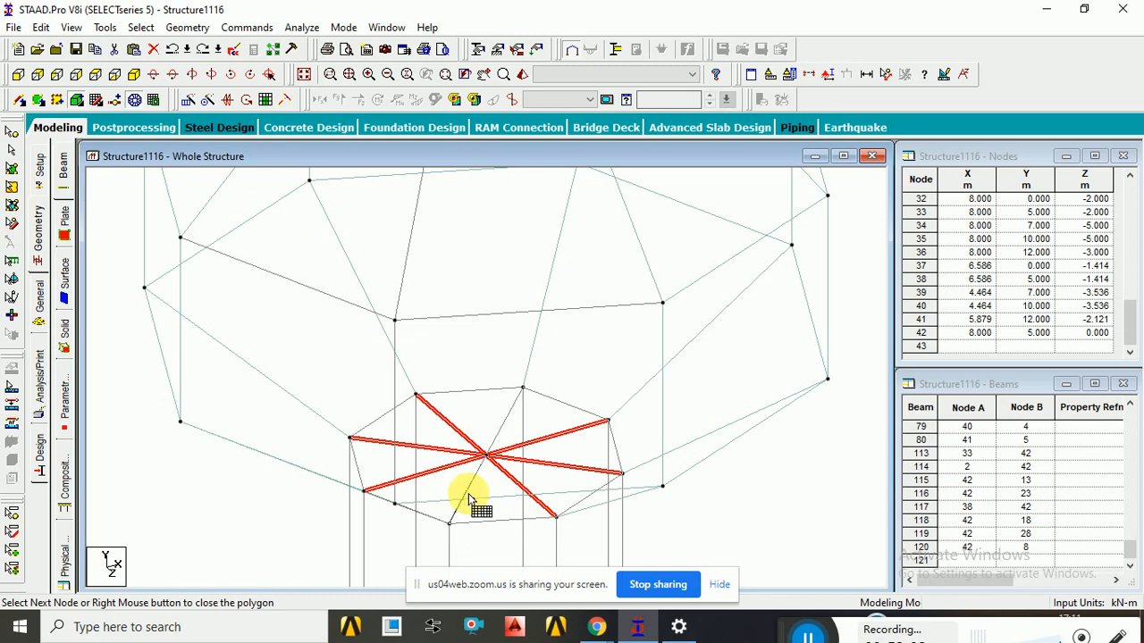
click(487, 457)
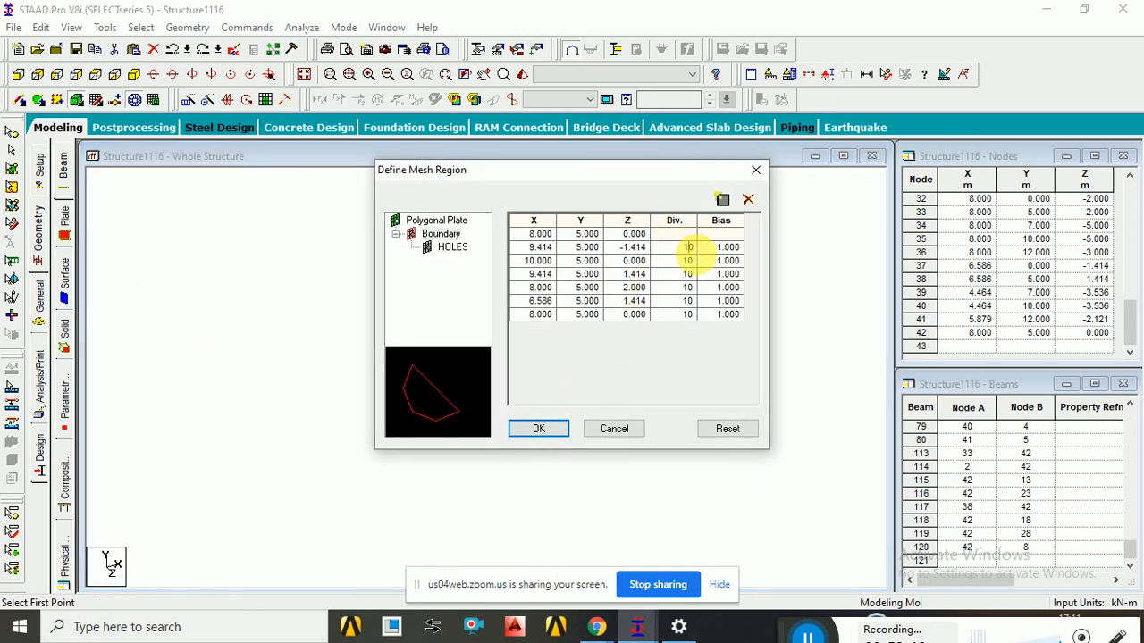
key(Return)
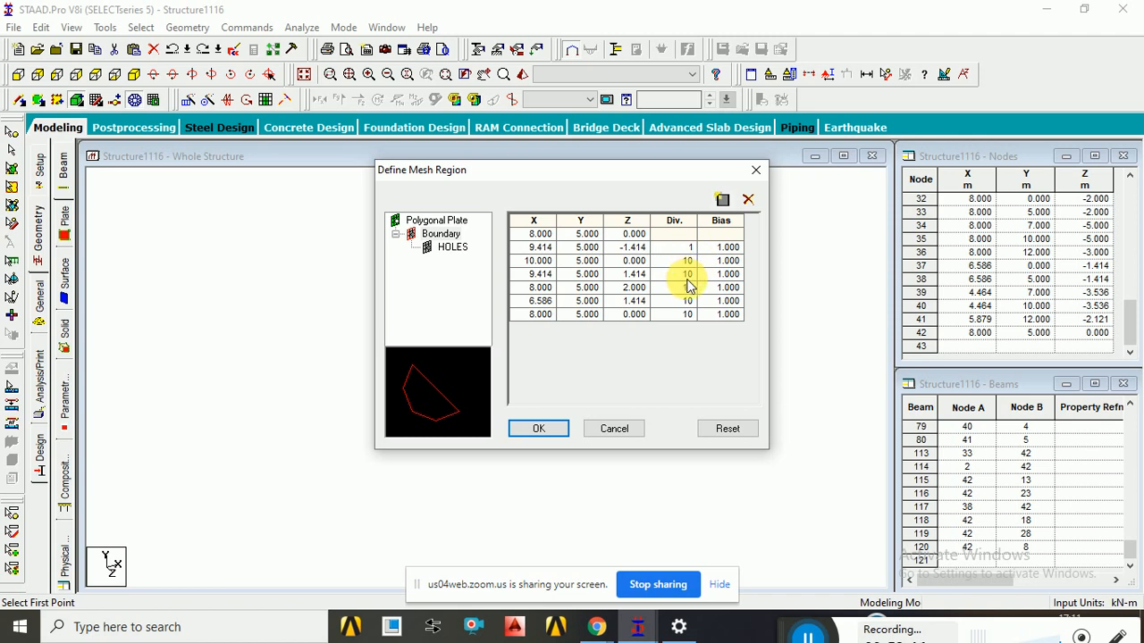
click(689, 247)
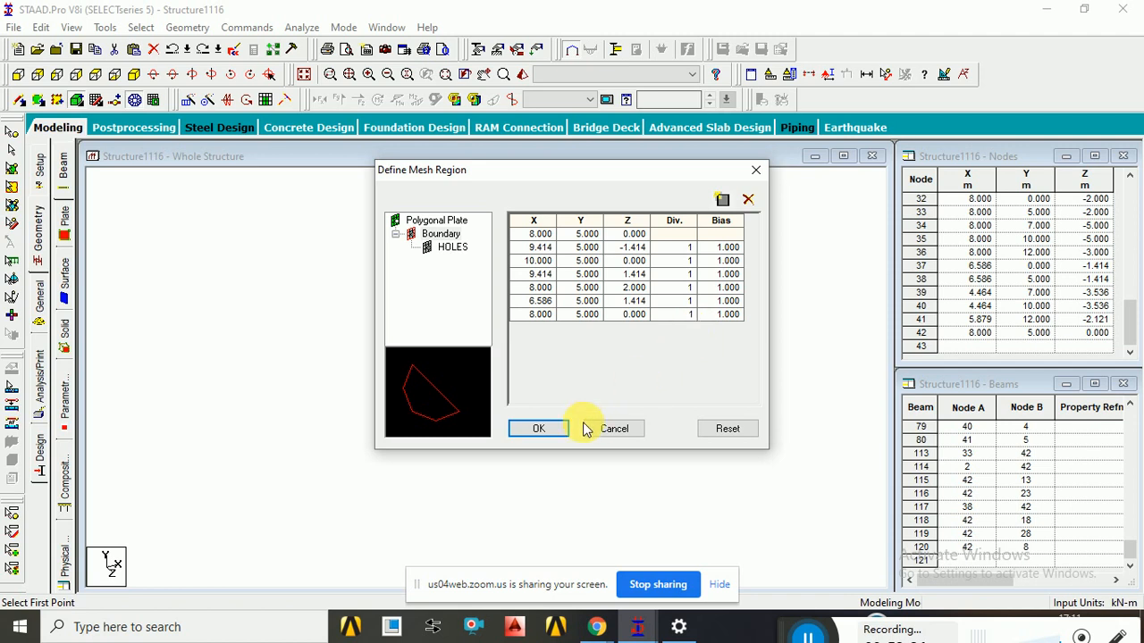
click(547, 429)
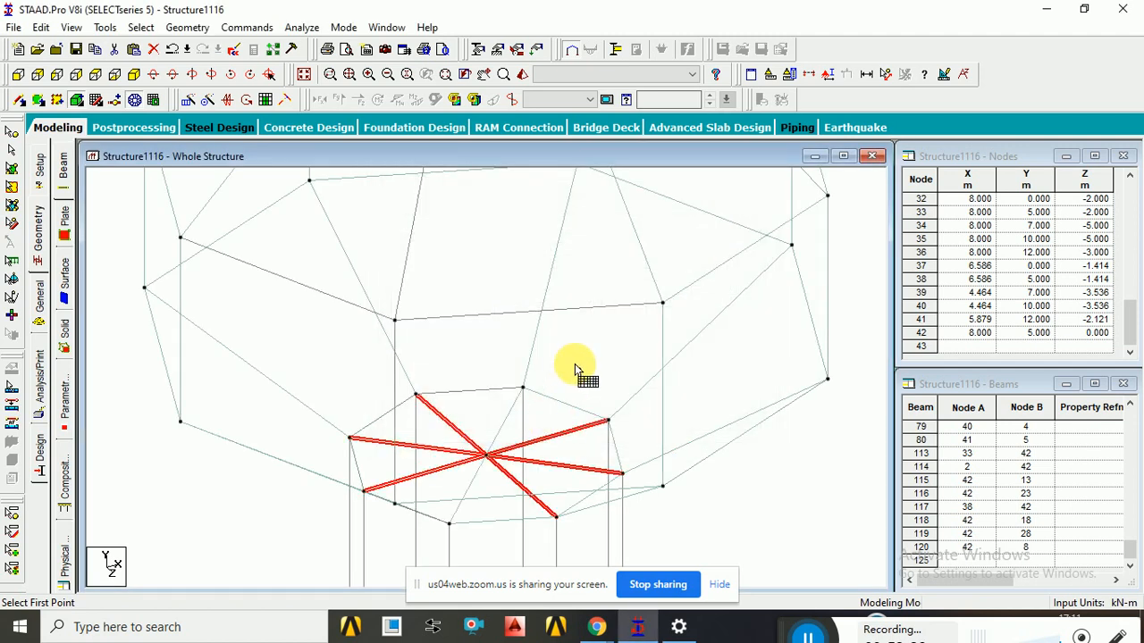
Outline the opposite half of the braced ring as a mesh region, bounded by the centre node and five consecutive corner nodes
click(487, 456)
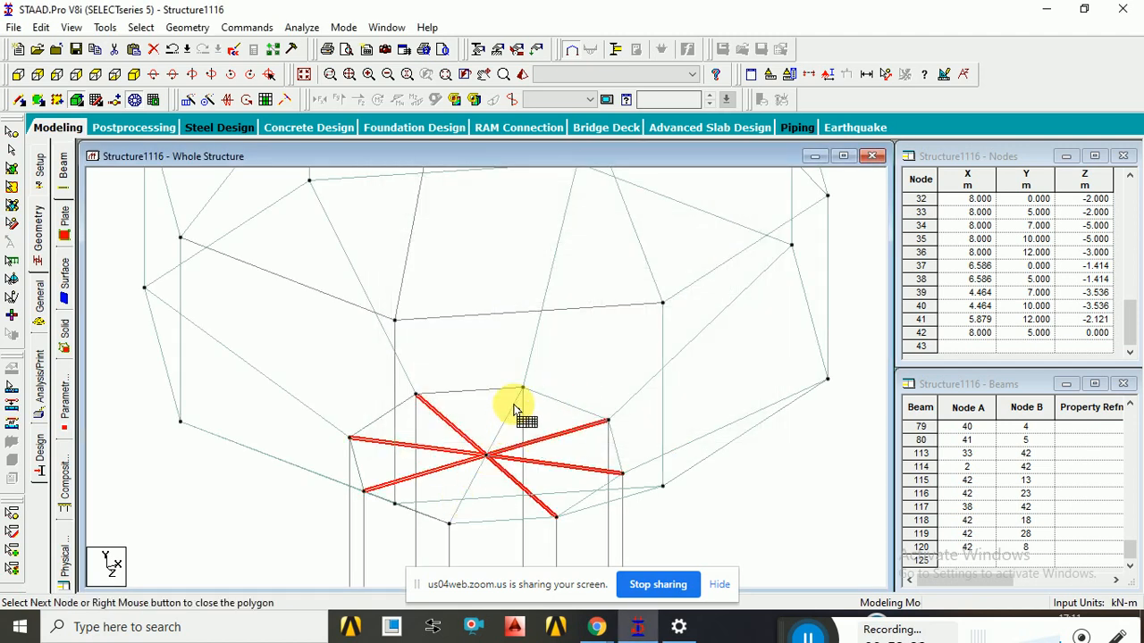
click(523, 388)
click(416, 394)
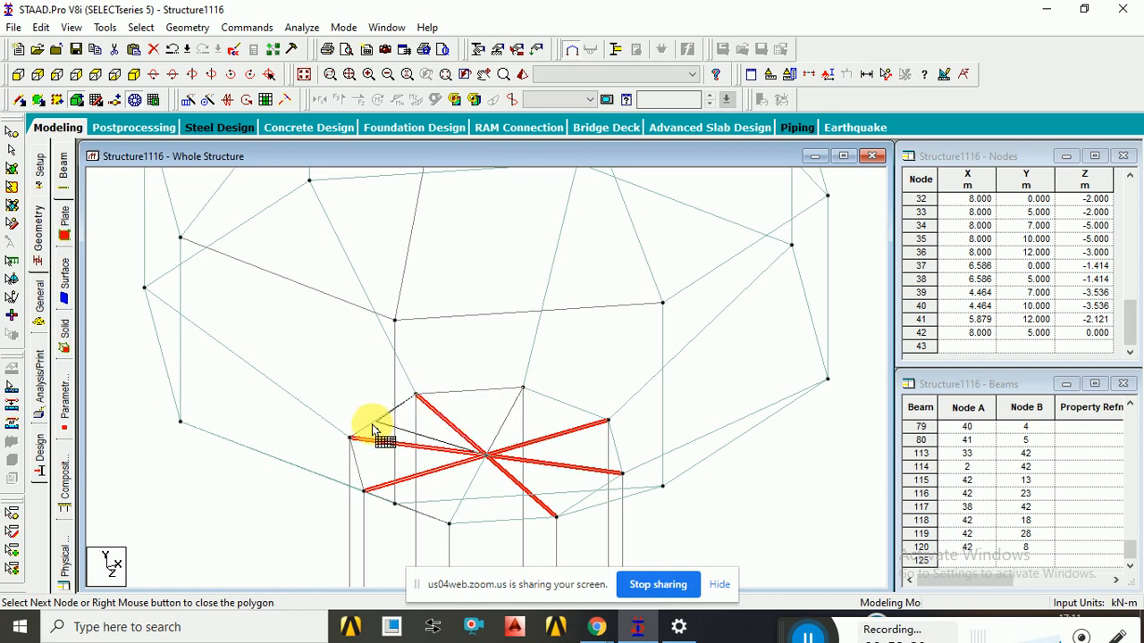
click(363, 491)
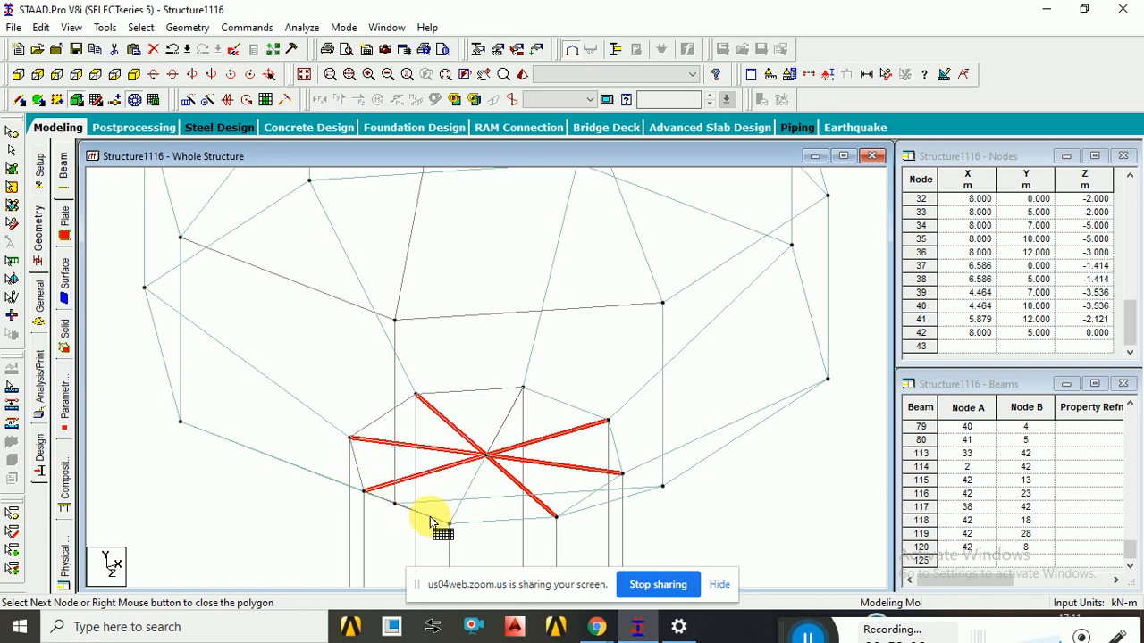
click(448, 524)
click(480, 457)
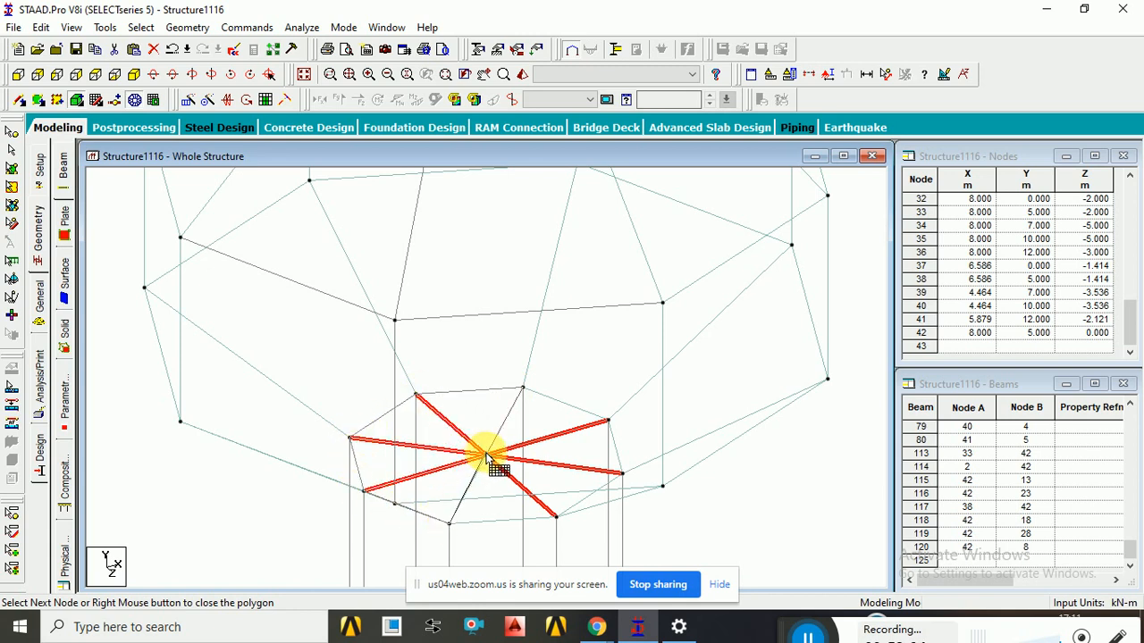
Set 1 division on every boundary edge of the second half's mesh region and generate its plates
click(695, 250)
click(693, 249)
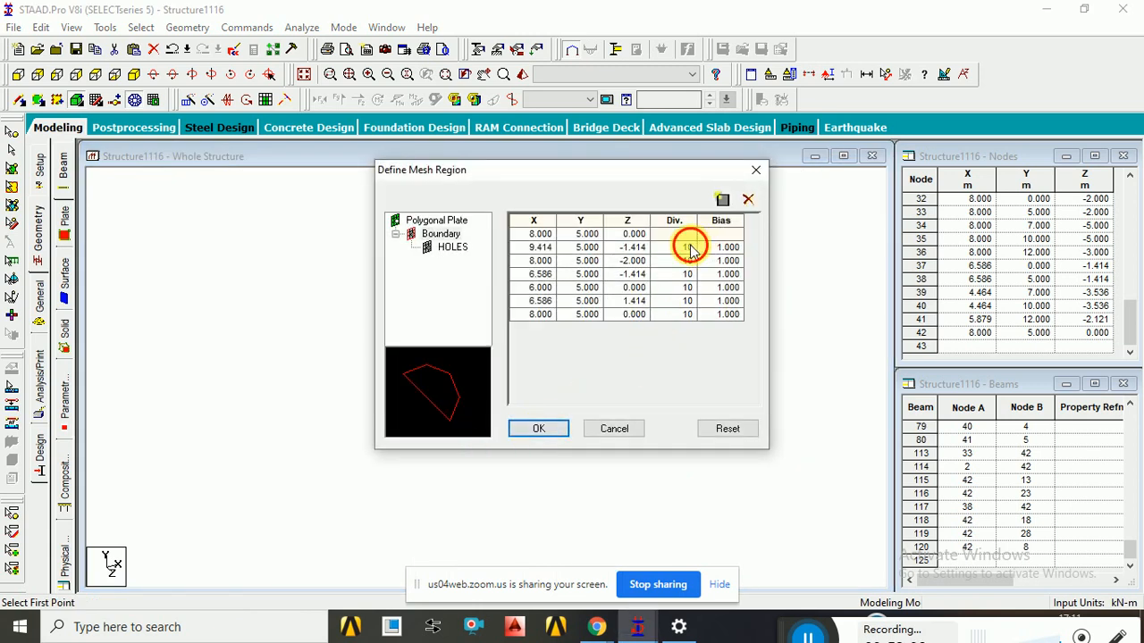
click(688, 261)
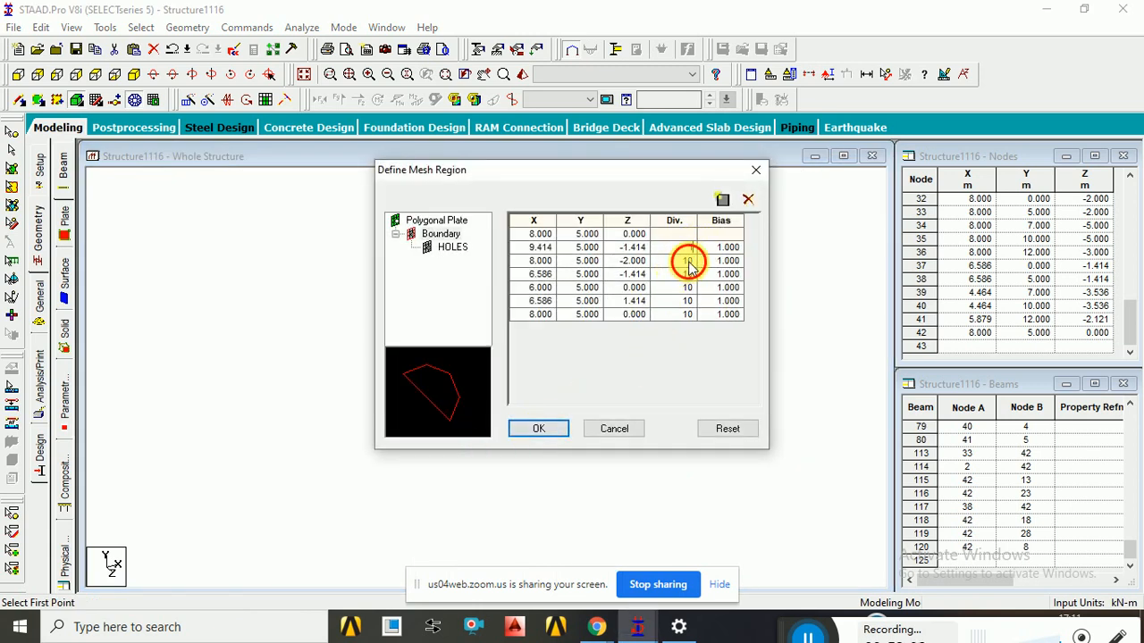
key(BackSpace)
click(689, 276)
key(Delete)
click(689, 289)
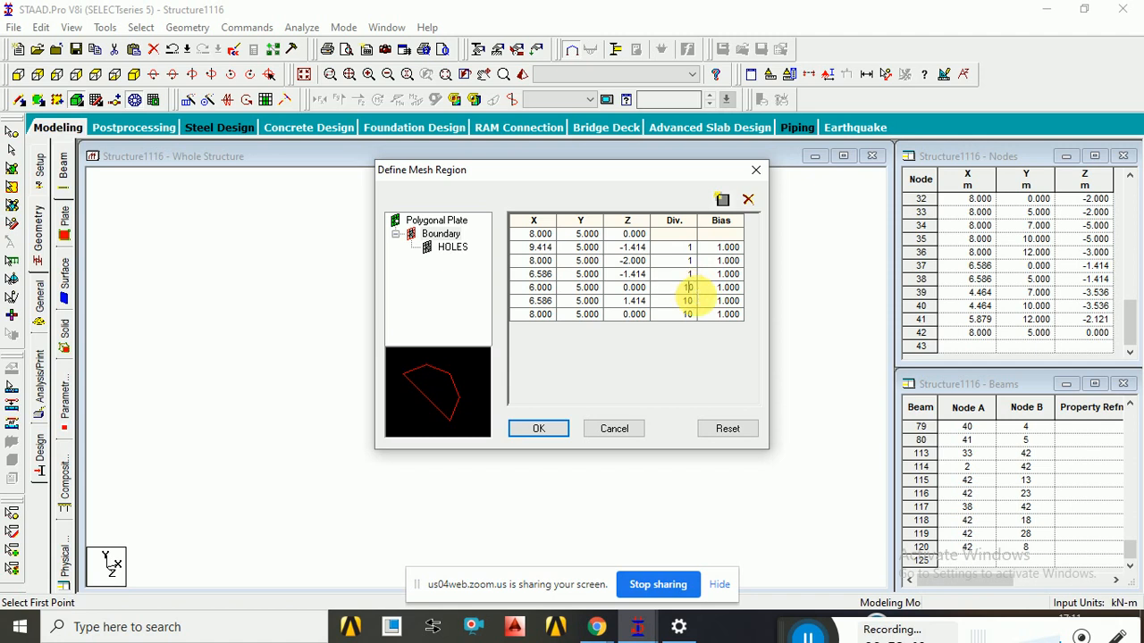
key(Delete)
click(691, 303)
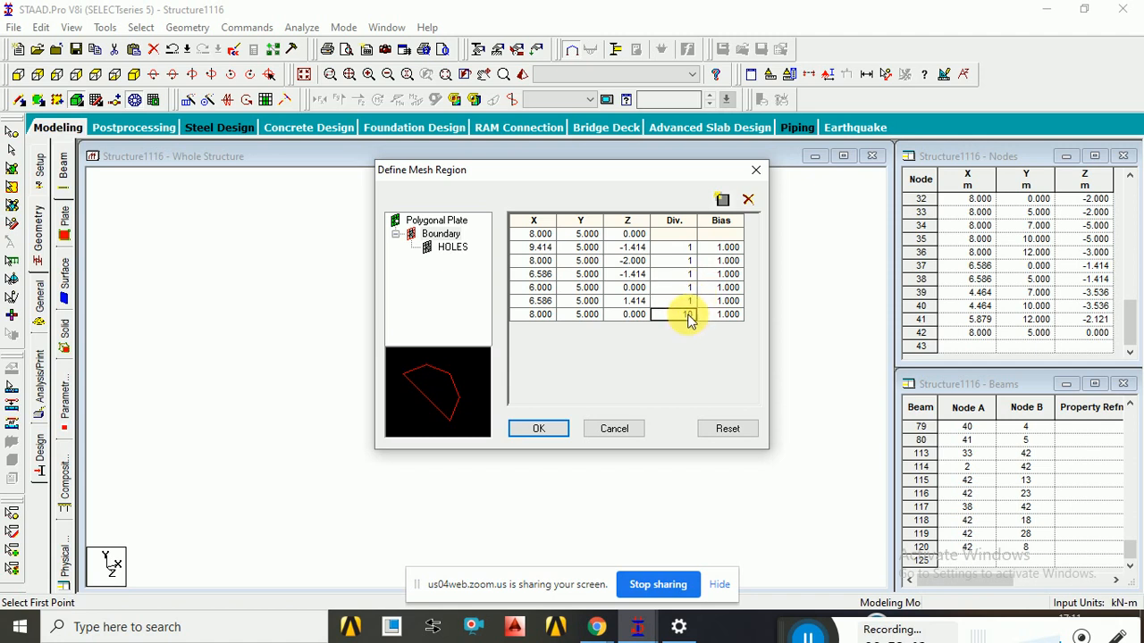
key(Delete)
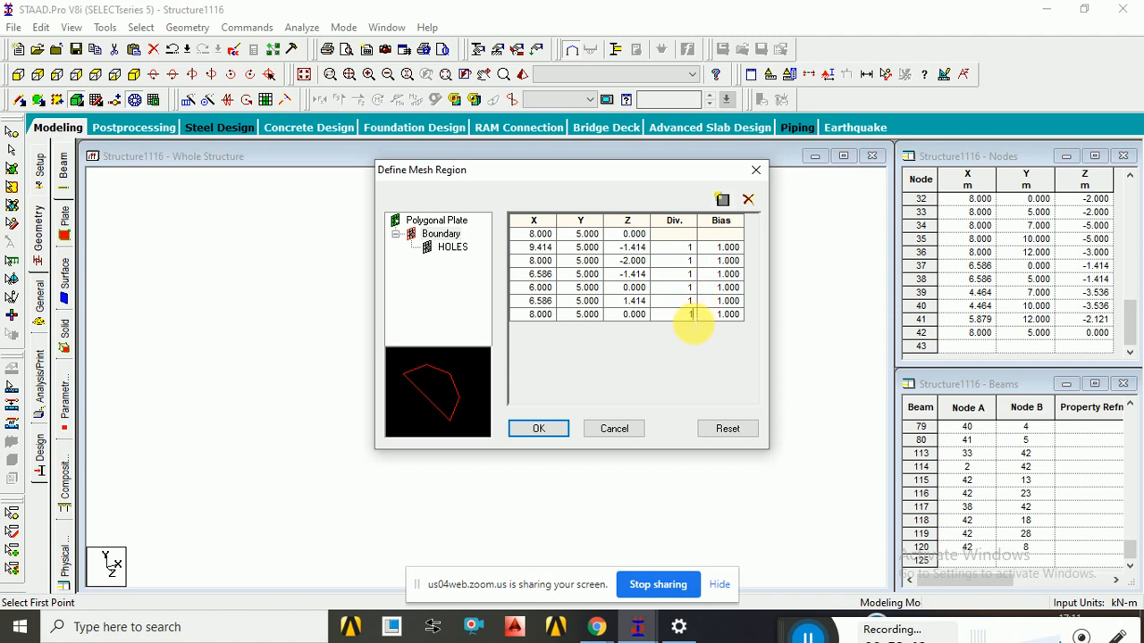
click(538, 429)
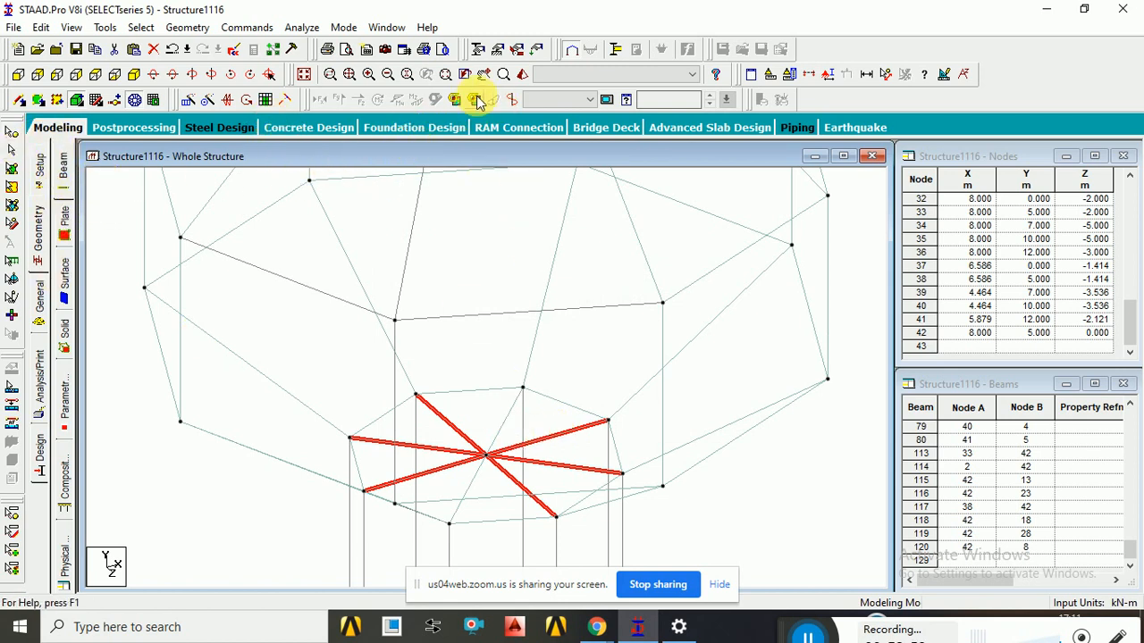
Examine the plates of the whole tank in an enlarged, rotated 3D rendering
click(503, 75)
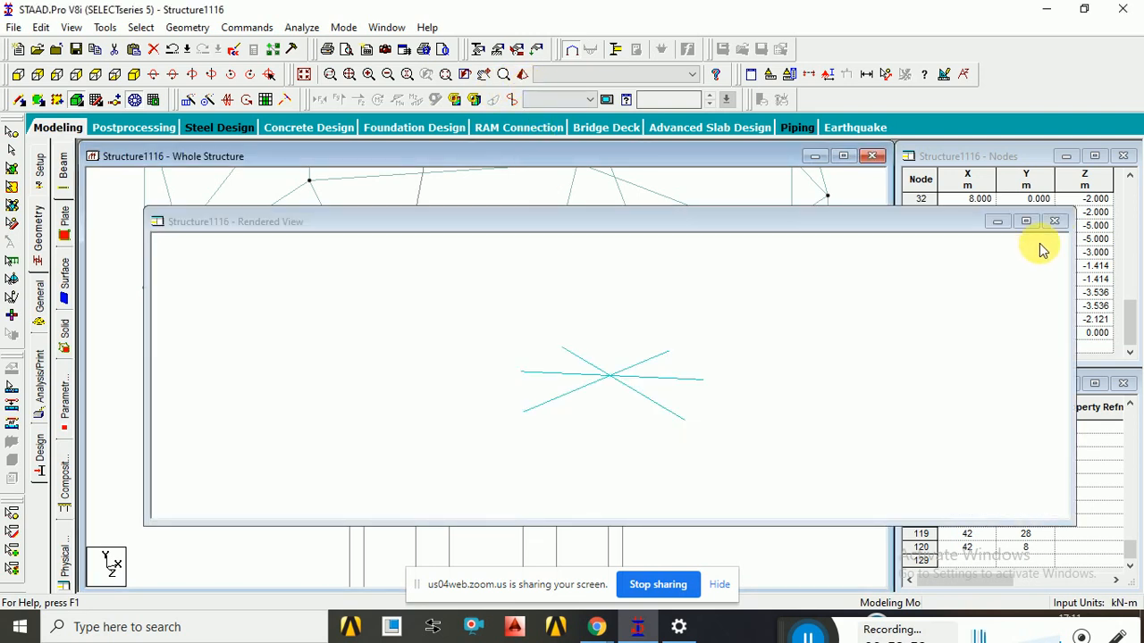
click(1054, 221)
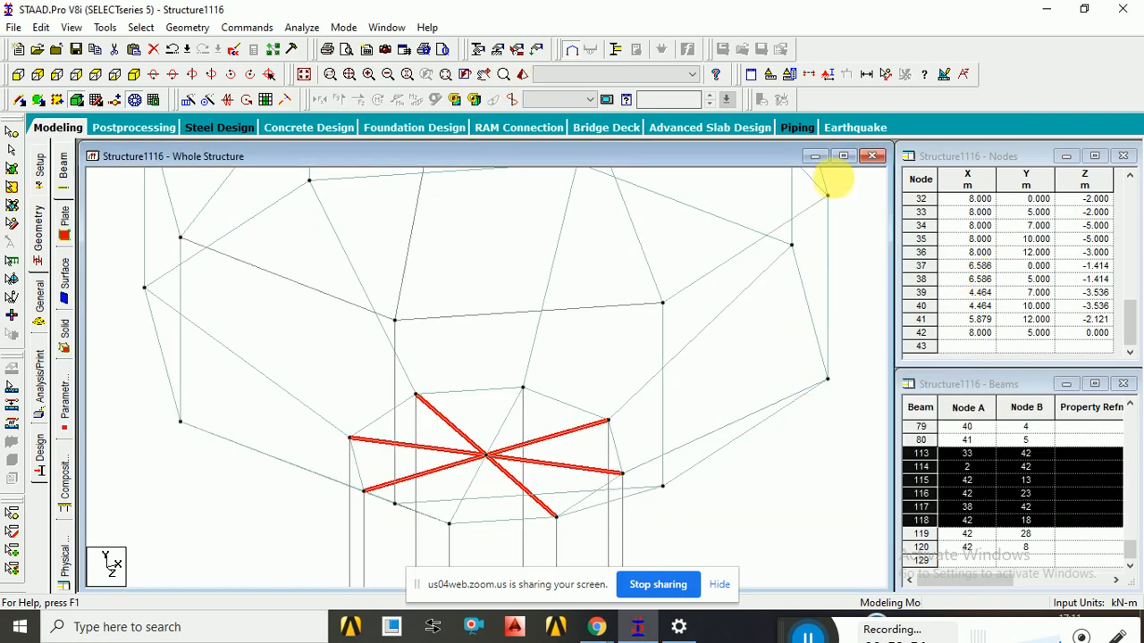
click(39, 223)
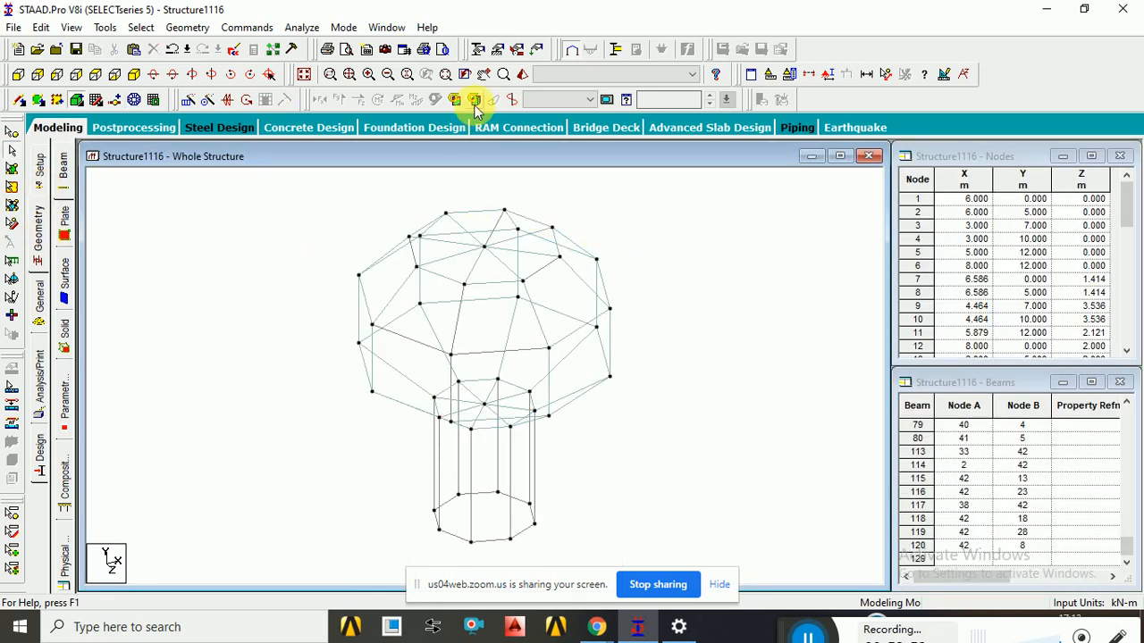
click(522, 74)
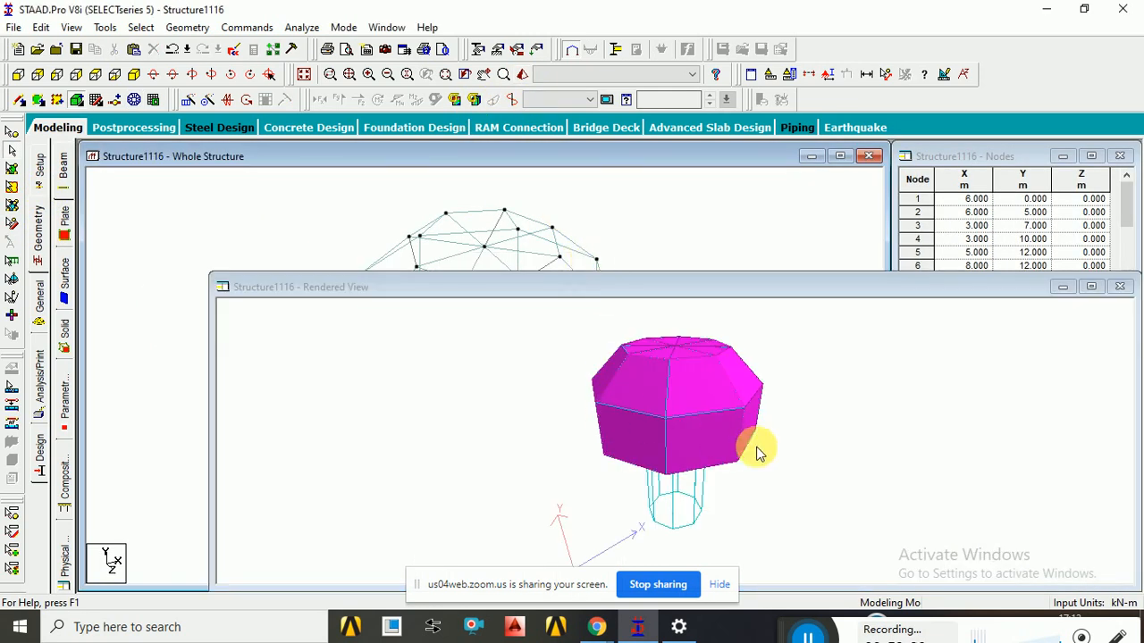
scroll(753, 453, up, 1)
click(1094, 287)
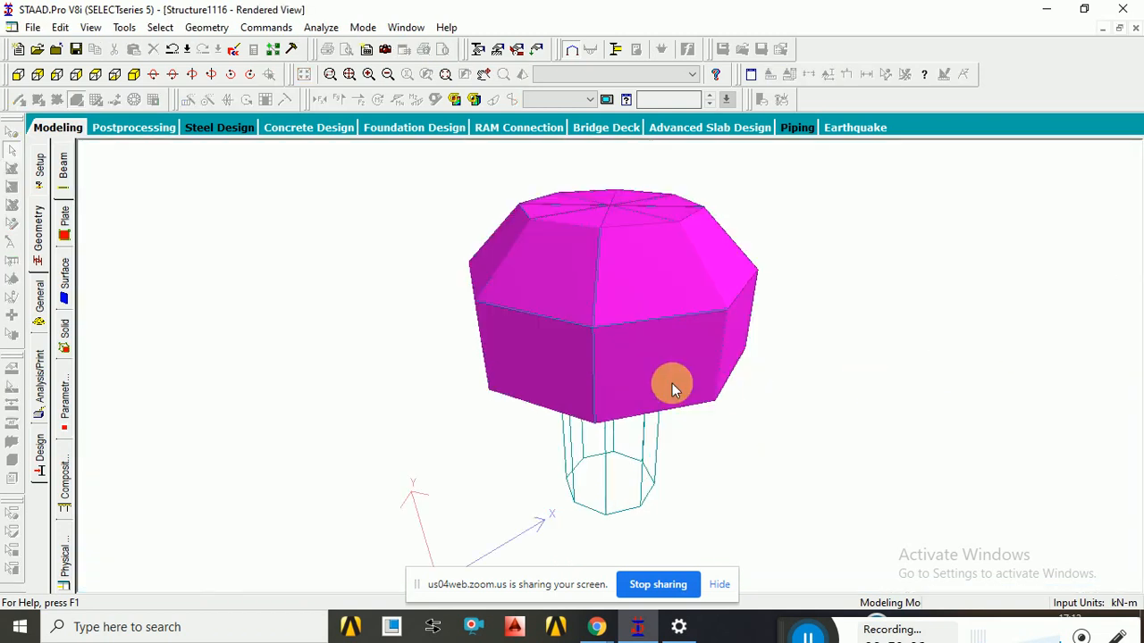
scroll(669, 381, up, 3)
drag(669, 381, 564, 528)
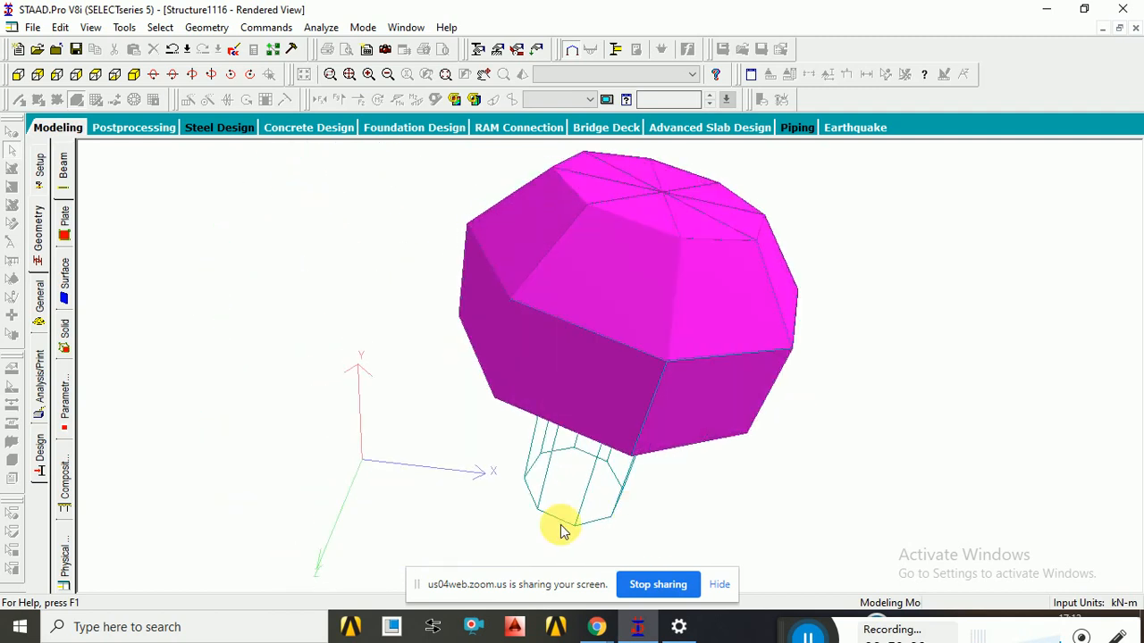
click(1135, 30)
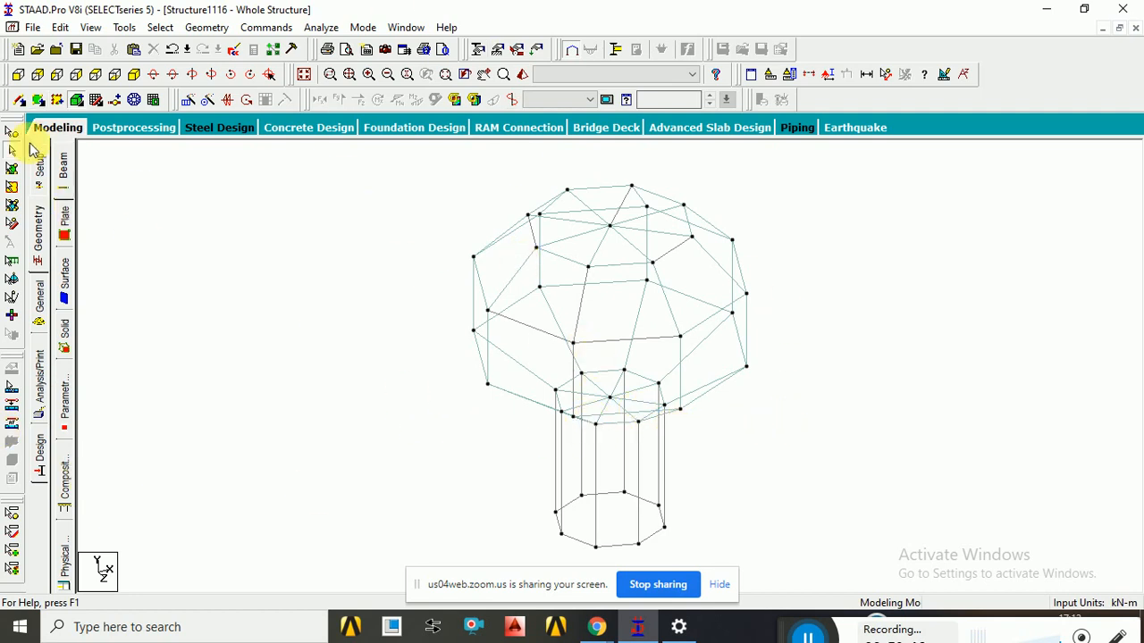
click(20, 75)
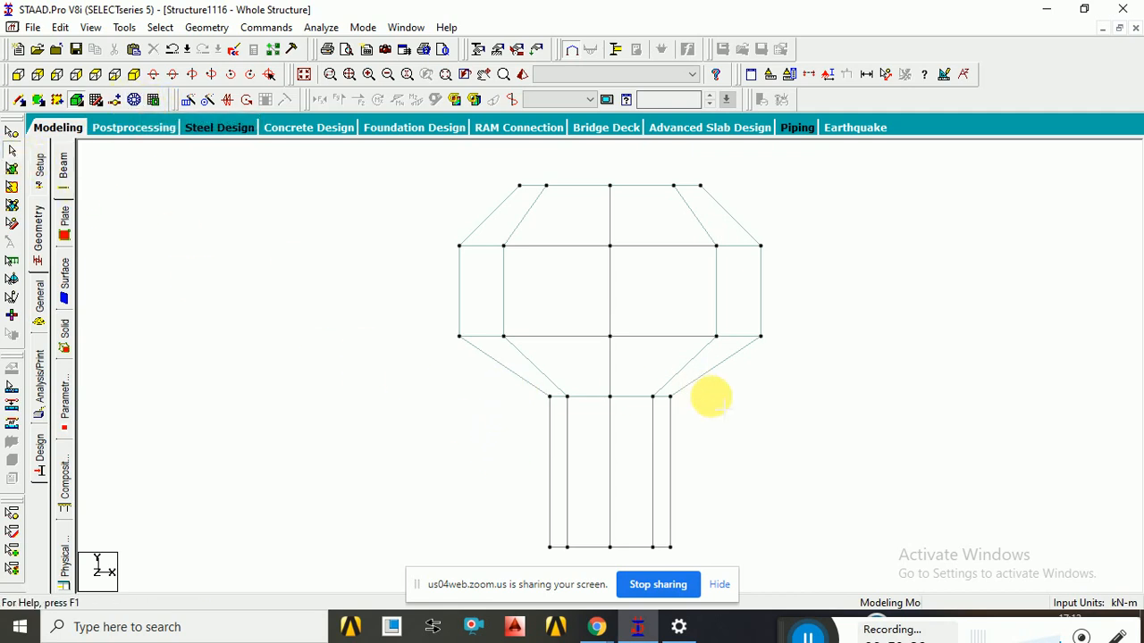
click(668, 398)
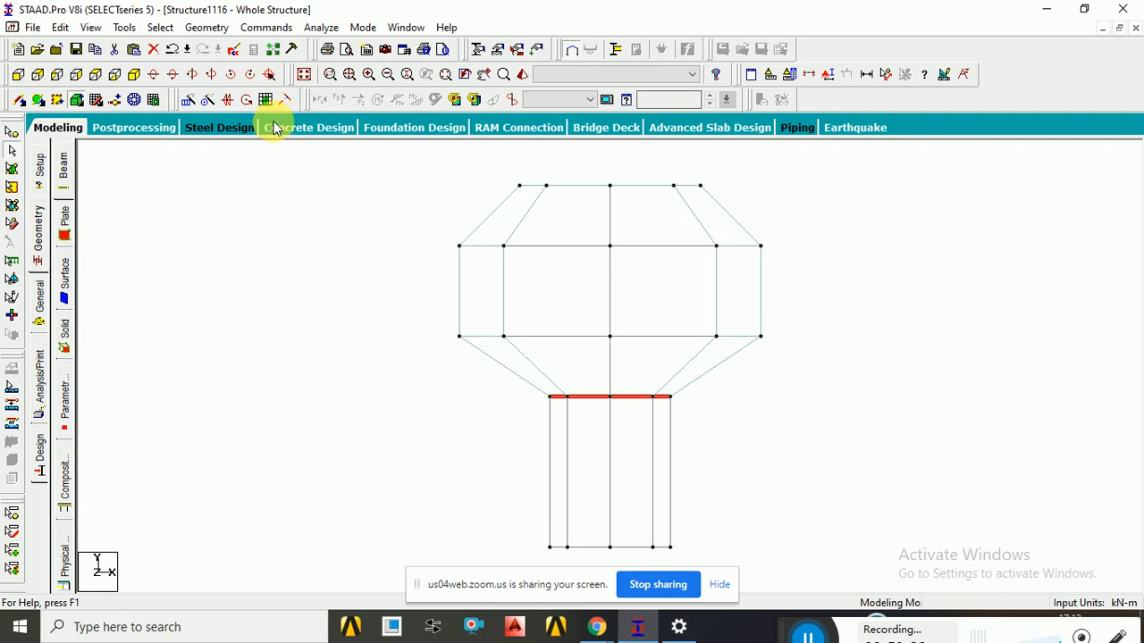
click(134, 74)
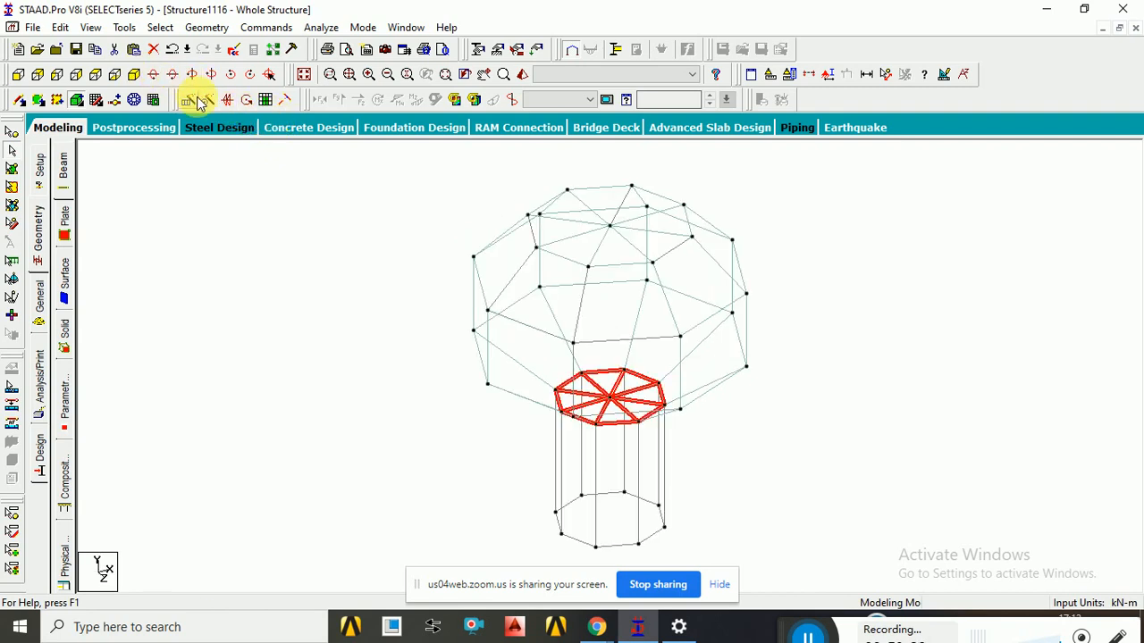
click(154, 101)
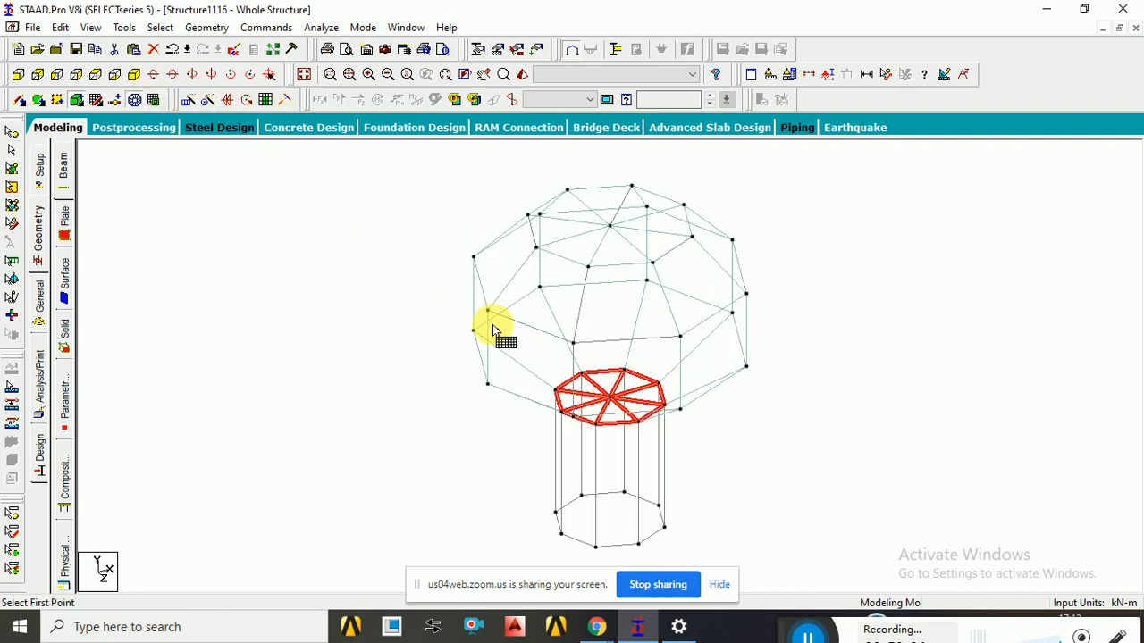
click(613, 398)
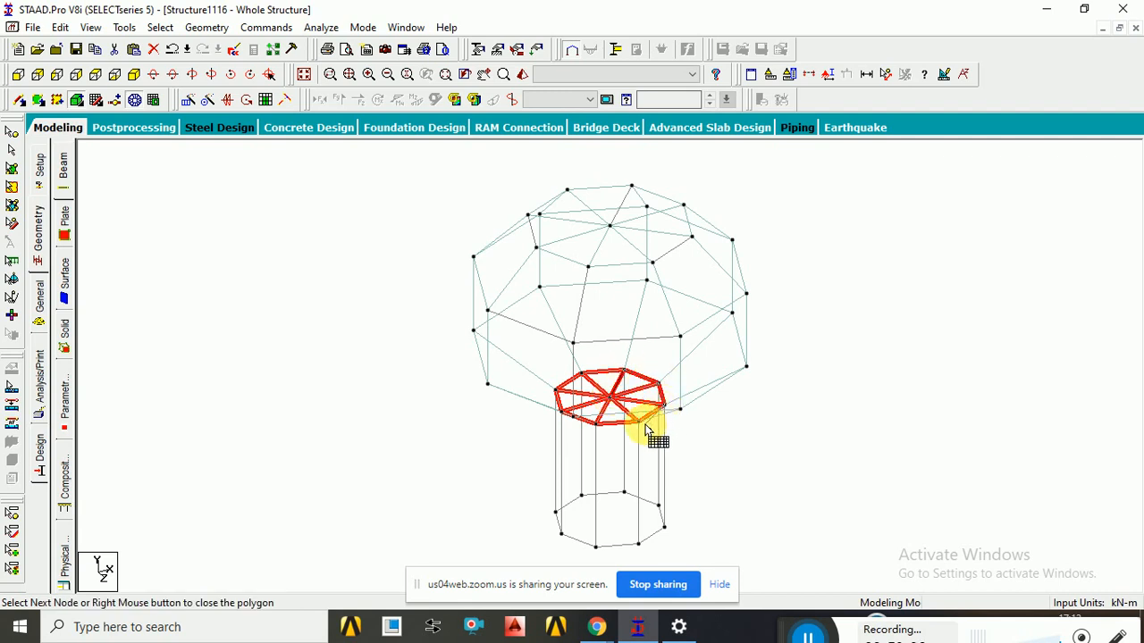
click(609, 398)
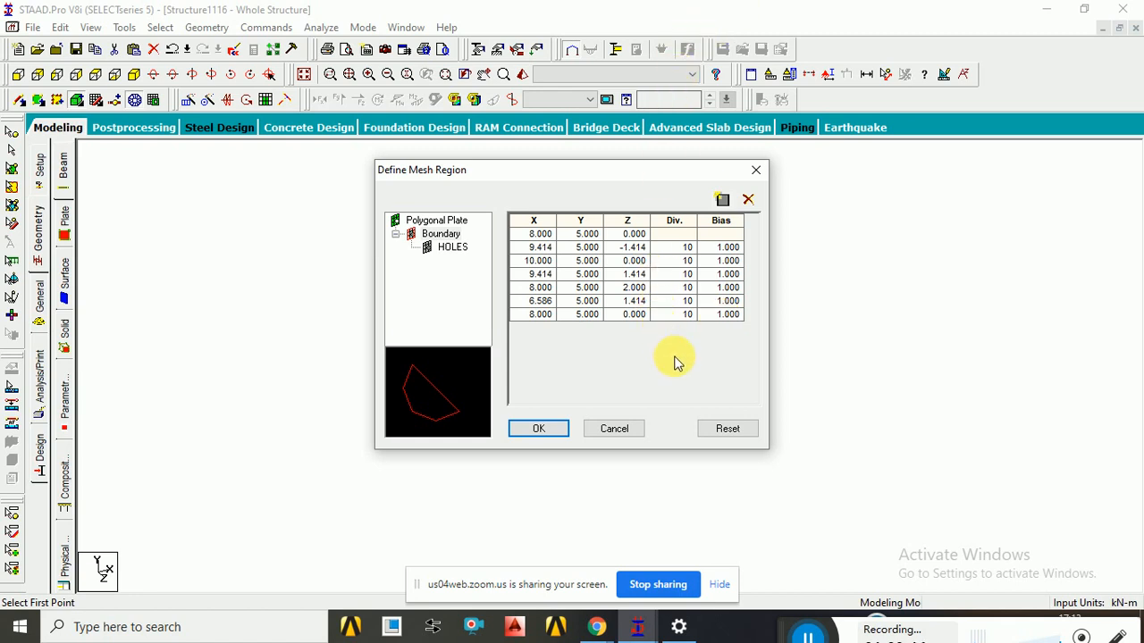
click(632, 433)
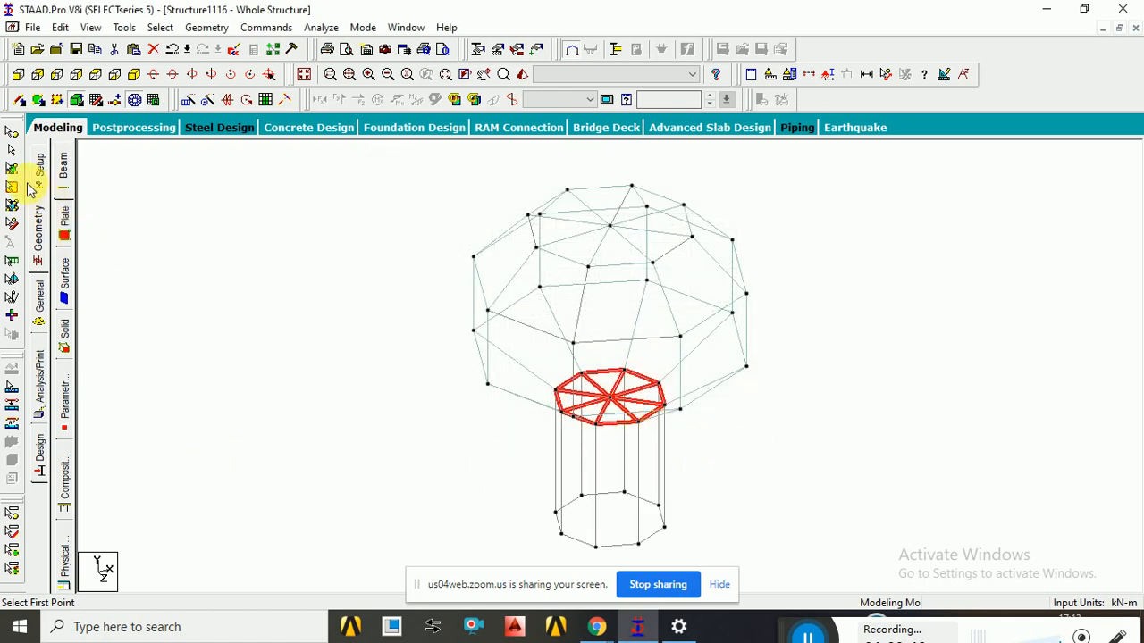
Start a translational repeat of the braced column-top ring's beams and measure the height of an outer column
click(18, 74)
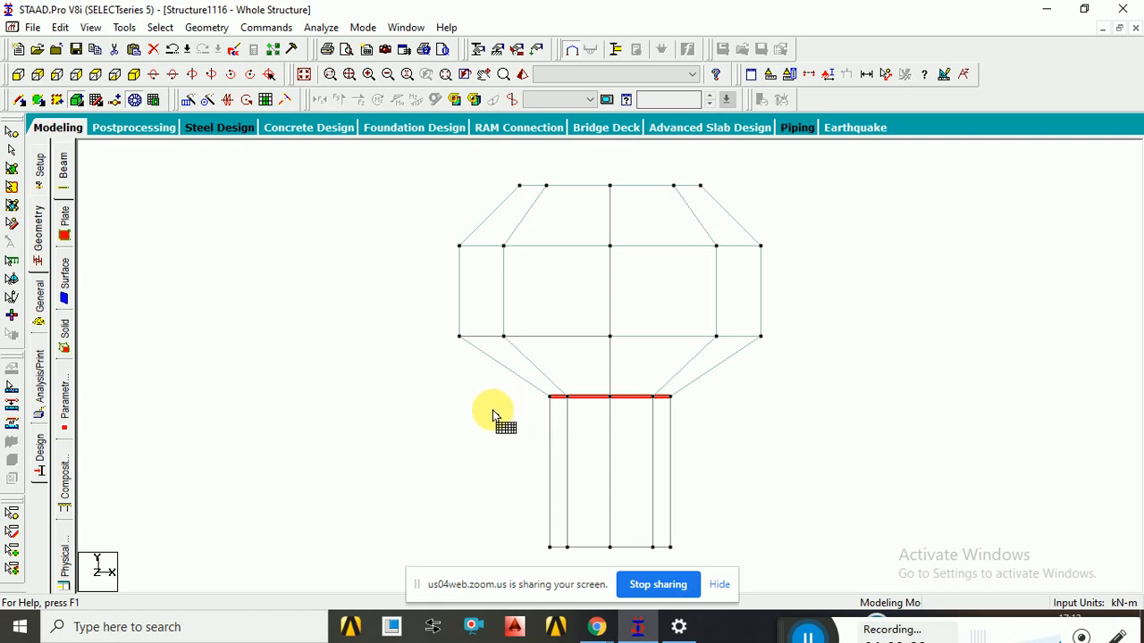
click(12, 147)
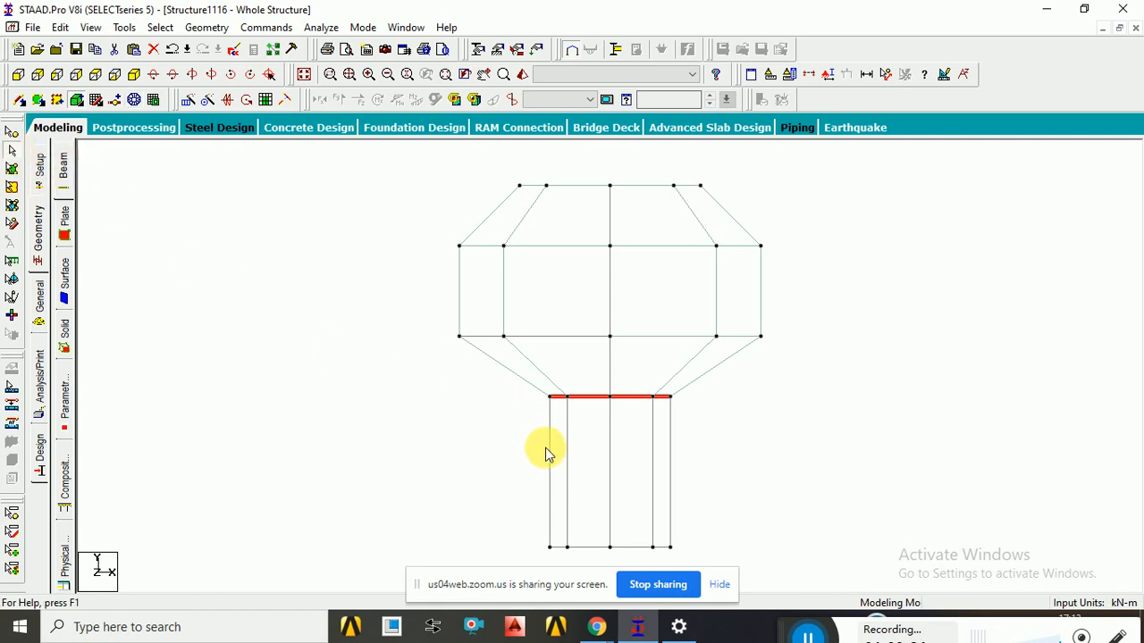
drag(523, 387, 707, 412)
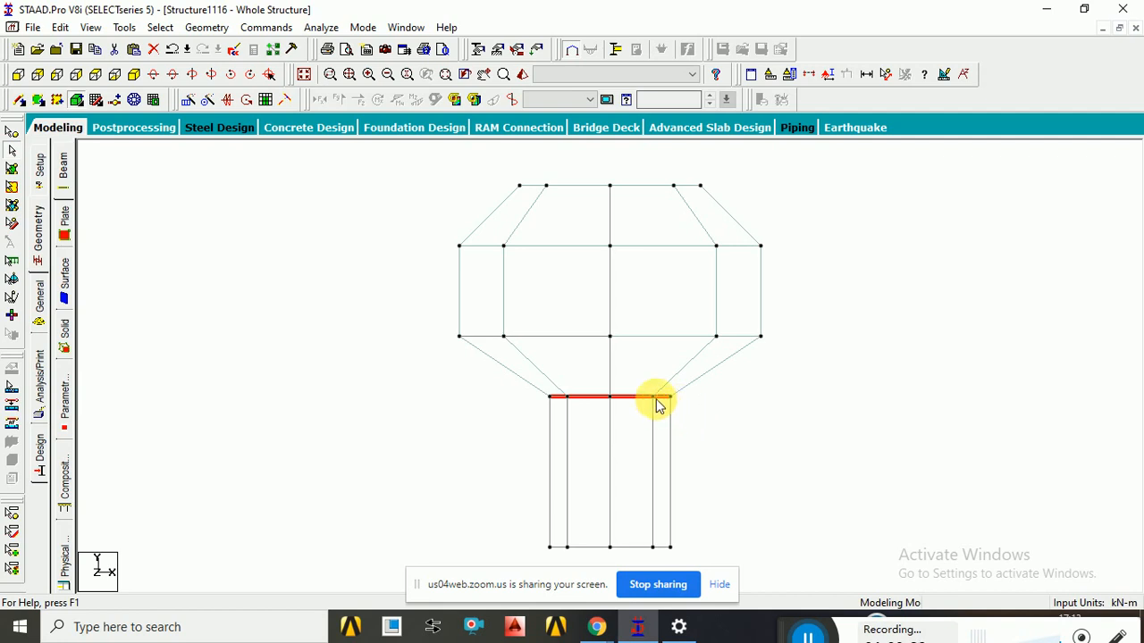
click(187, 101)
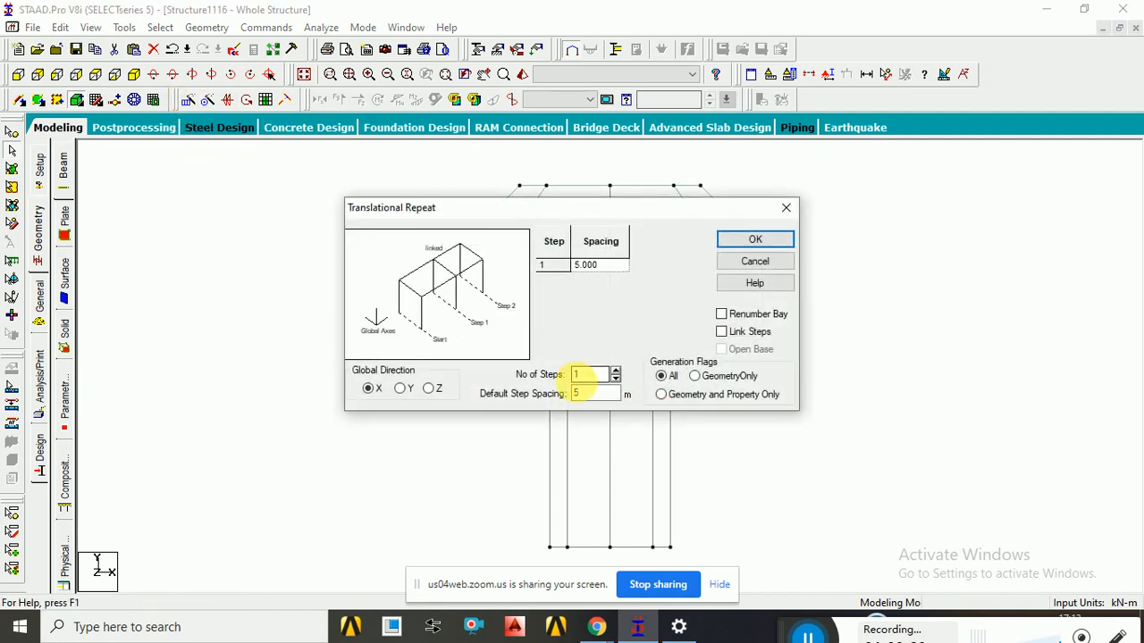
drag(688, 212, 1105, 263)
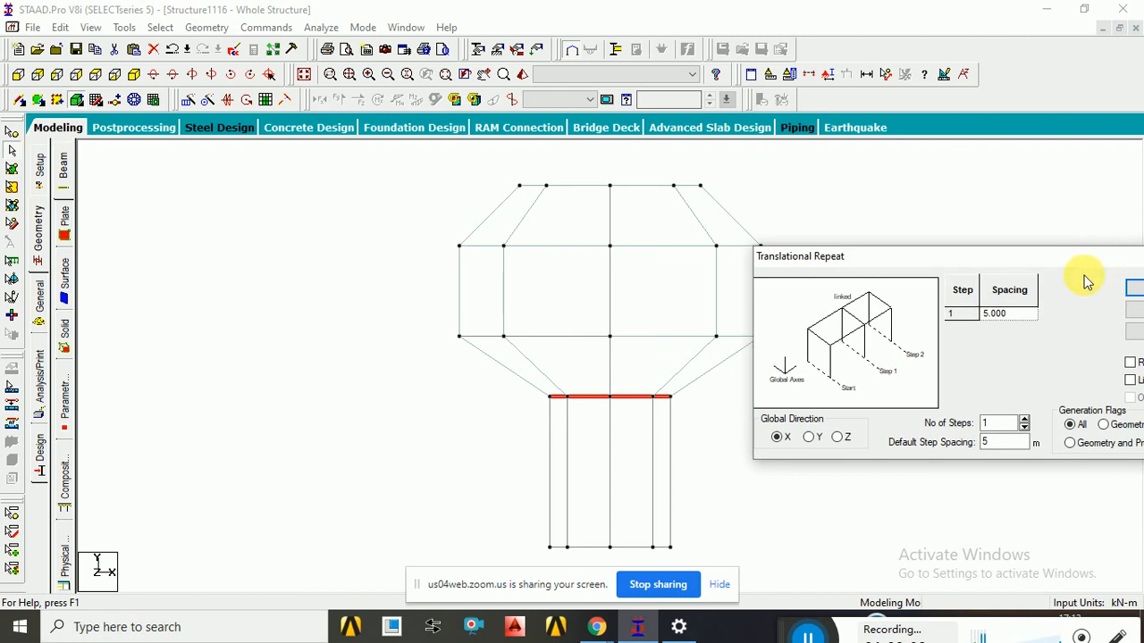
click(884, 75)
click(551, 397)
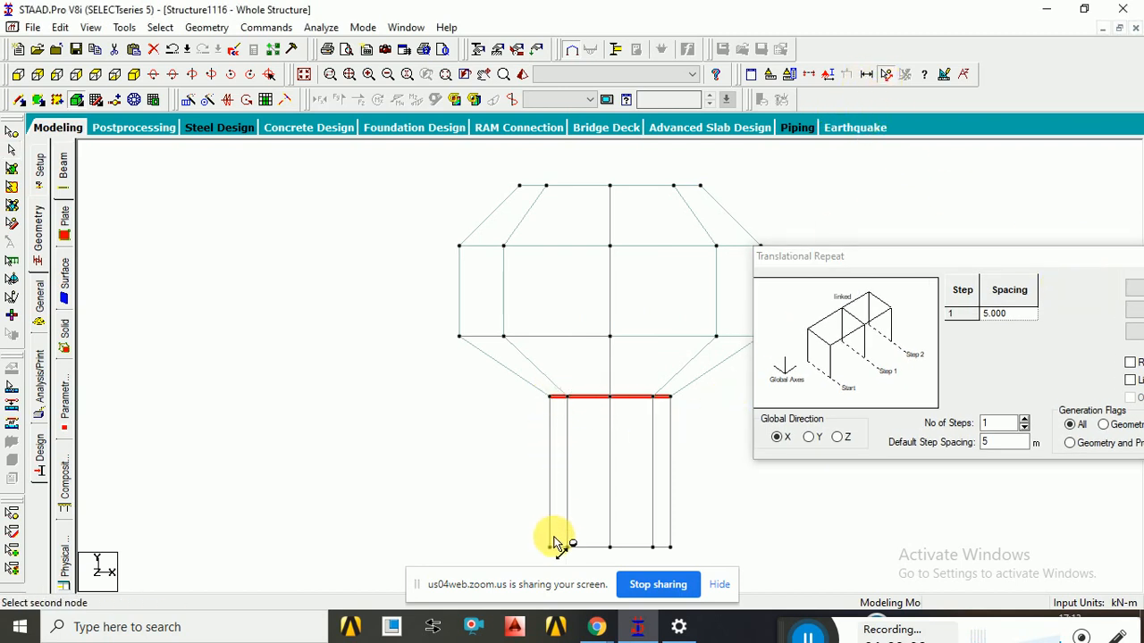
click(550, 546)
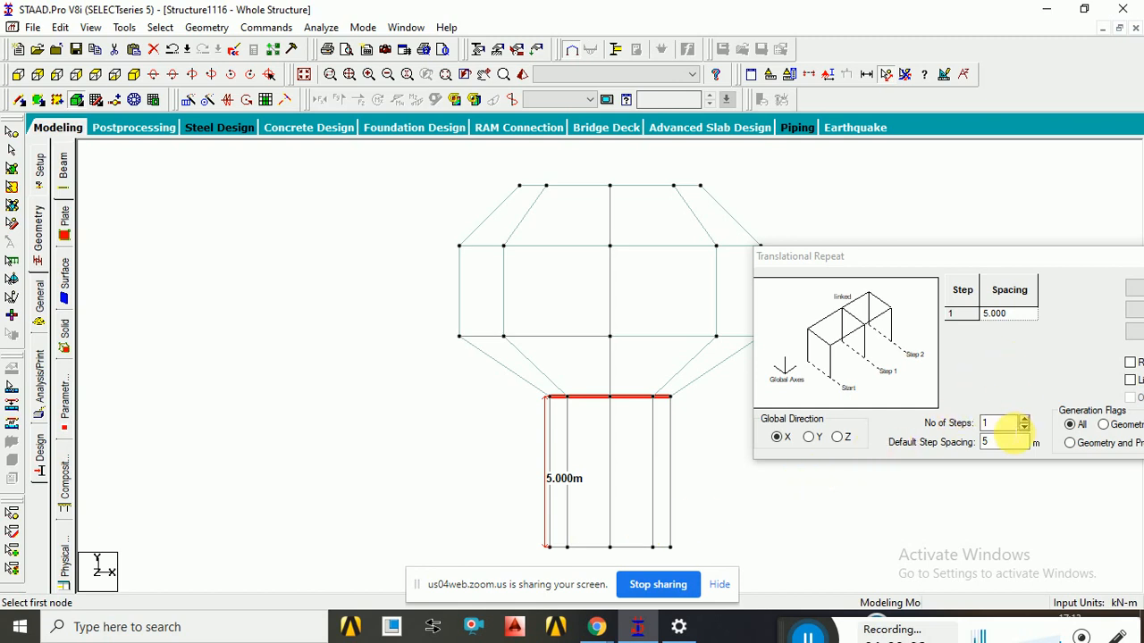
Repeat the selected ring beams down the columns in 5 steps along global Y with a step spacing of -1 m
click(997, 443)
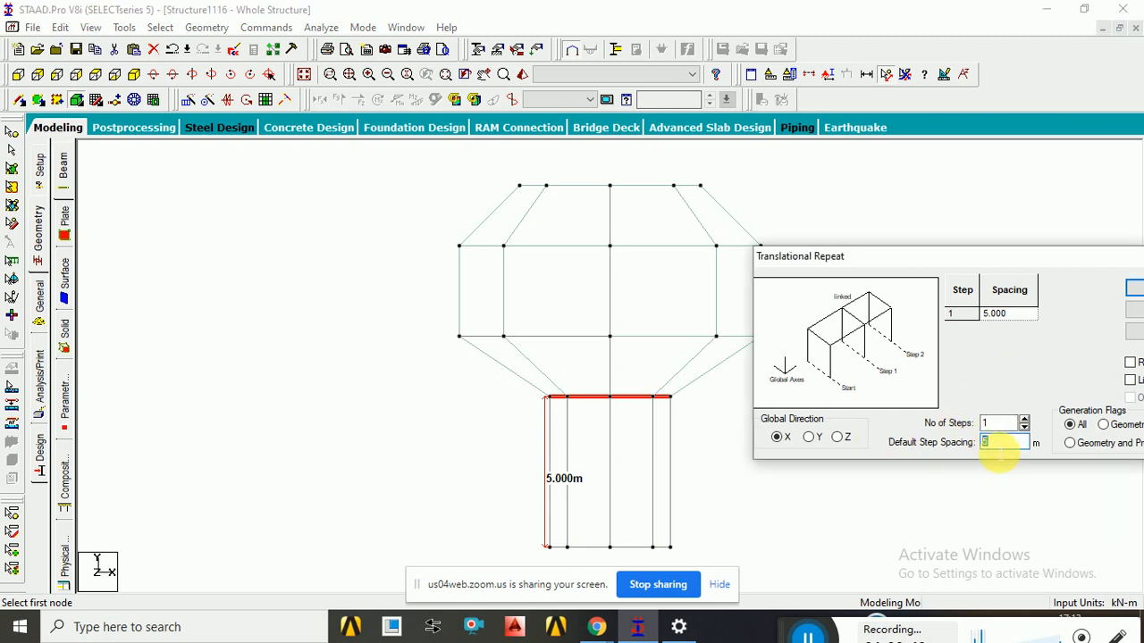
text(-1)
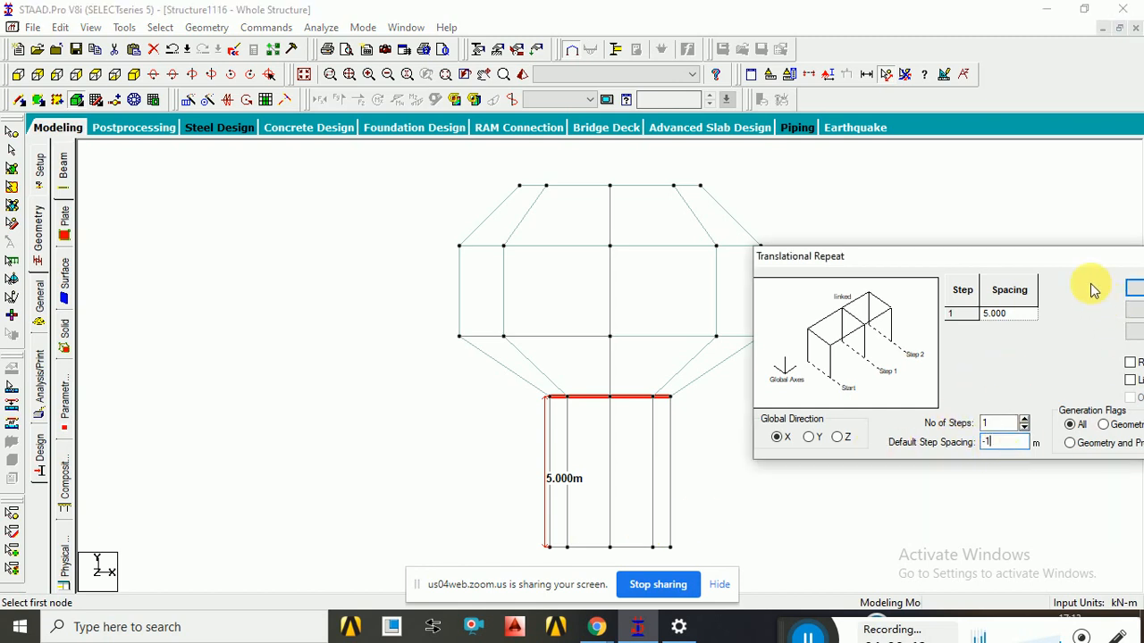
drag(1070, 259, 954, 223)
click(691, 401)
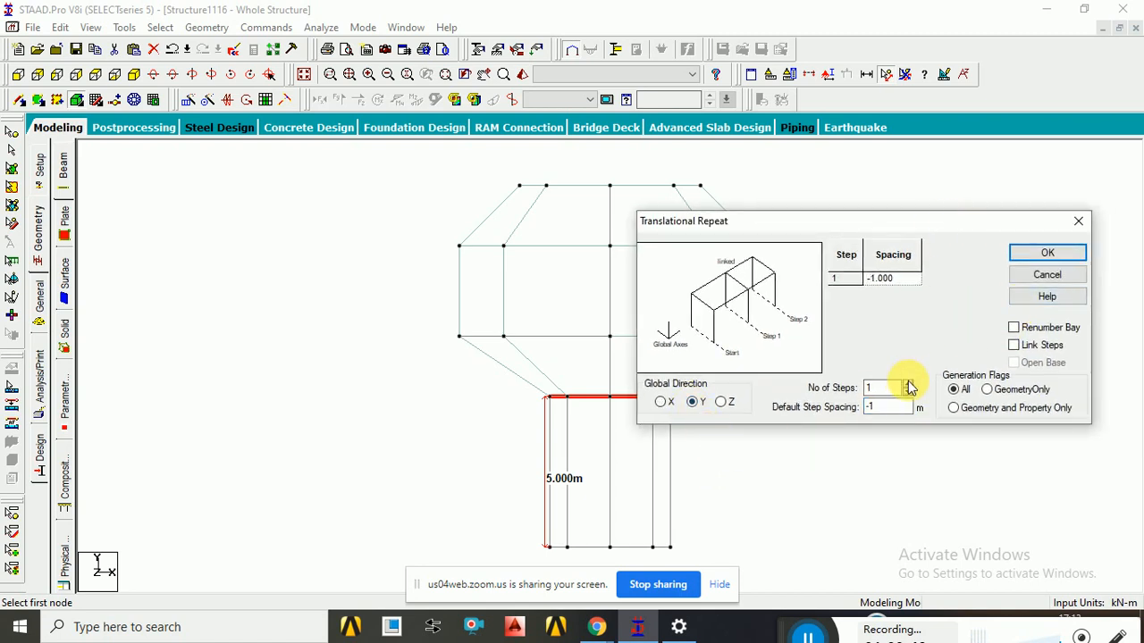
click(908, 383)
click(908, 383)
click(908, 383)
click(907, 383)
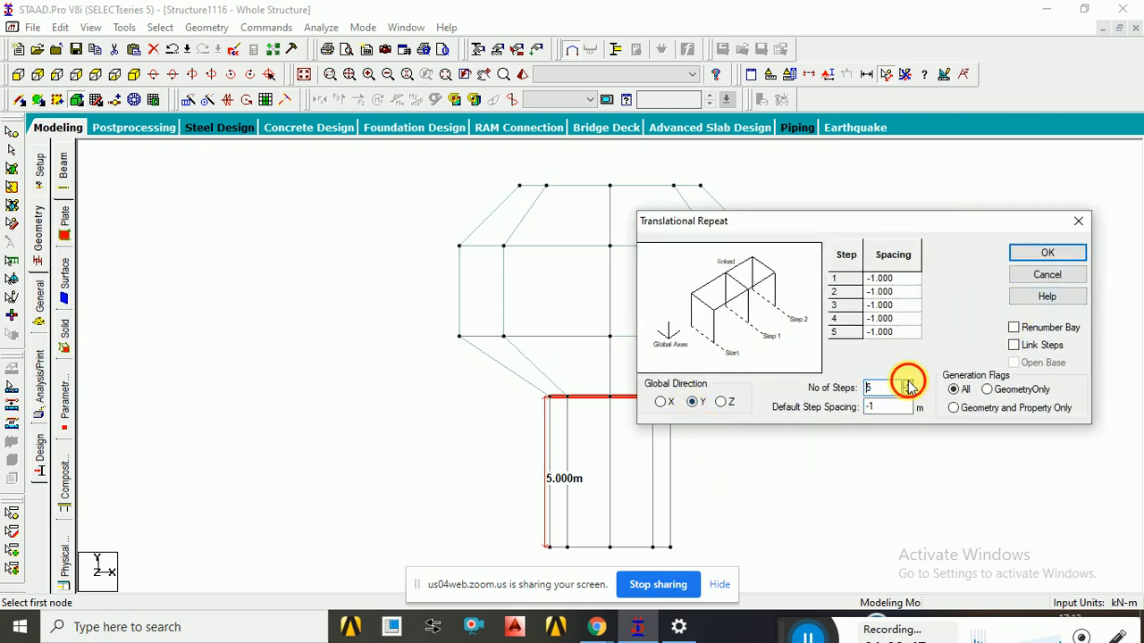
click(1050, 260)
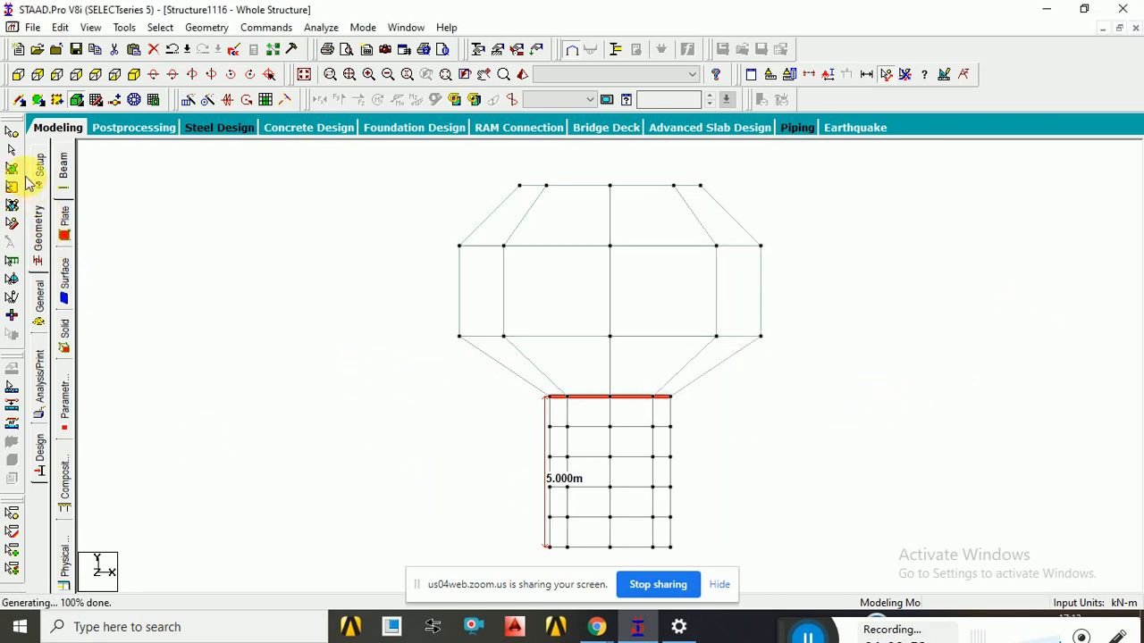
click(12, 151)
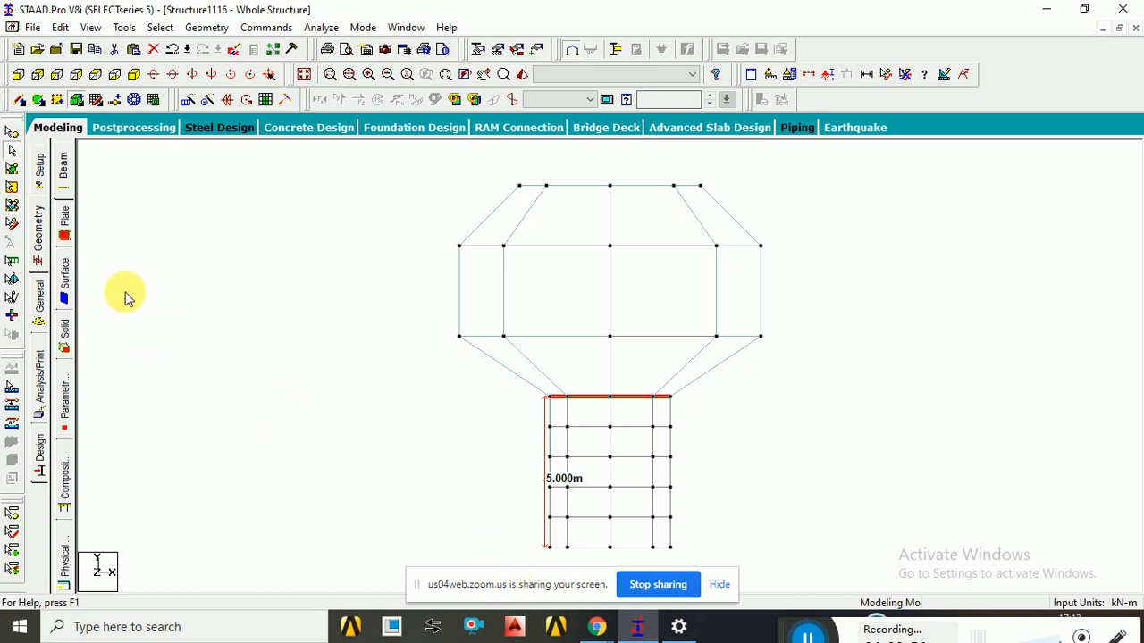
Switch to the Zoom meeting in Chrome, pause the screen share and stop it
click(594, 616)
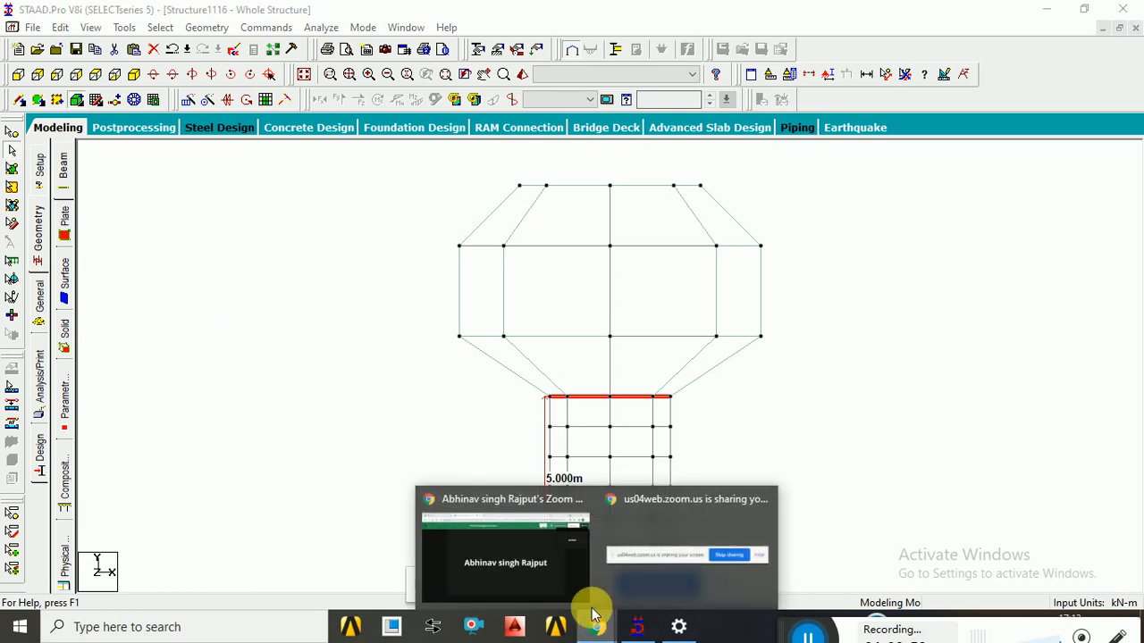
click(536, 582)
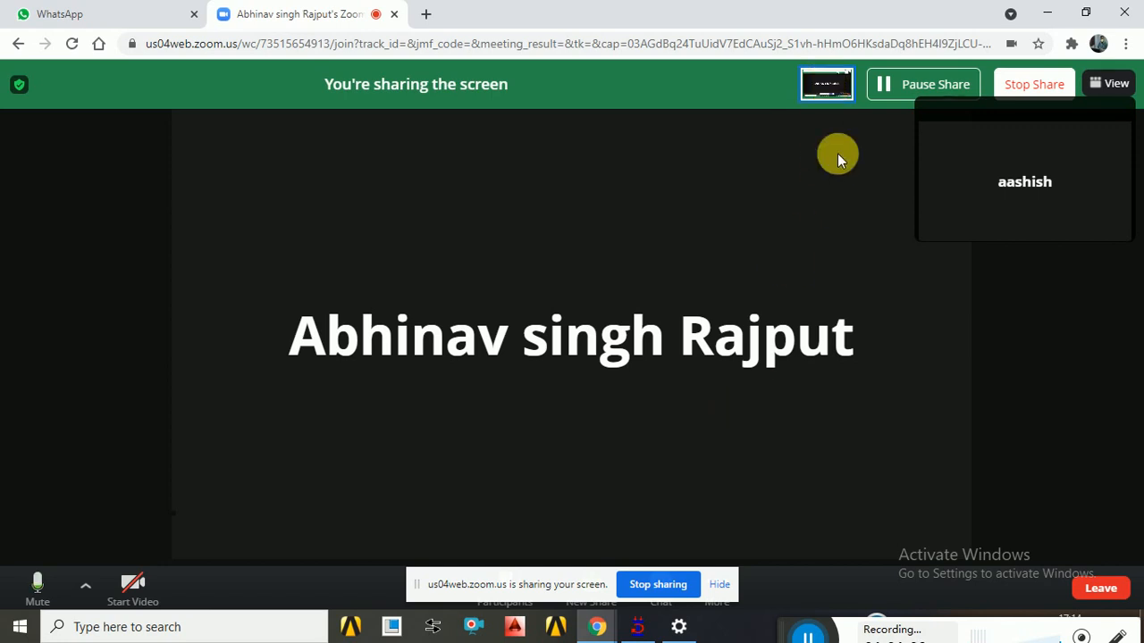
click(916, 84)
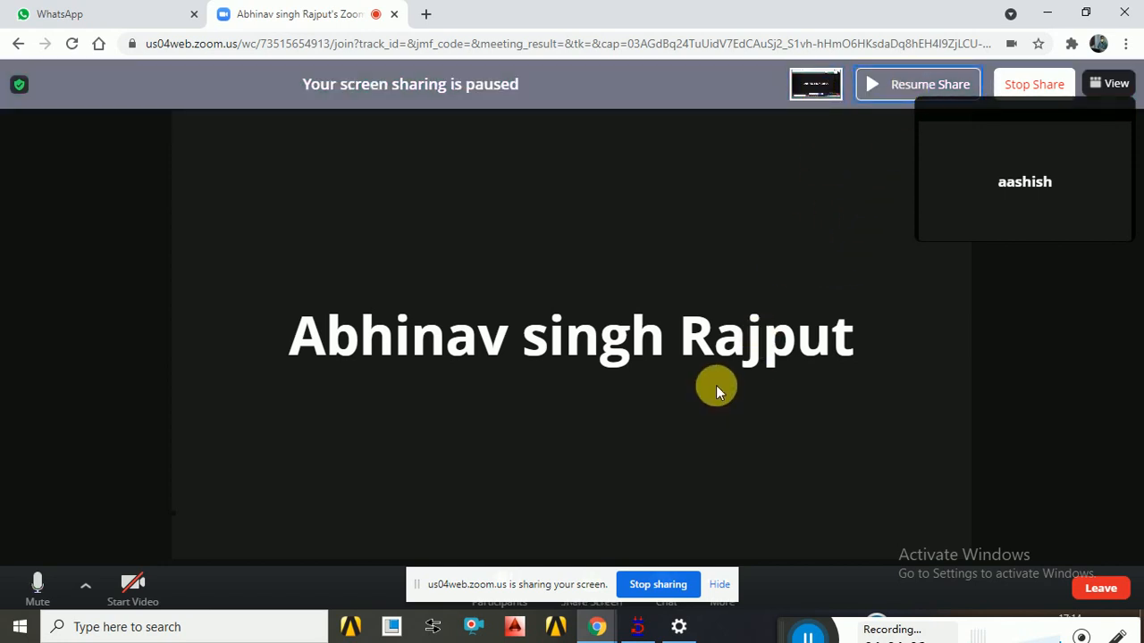
click(672, 584)
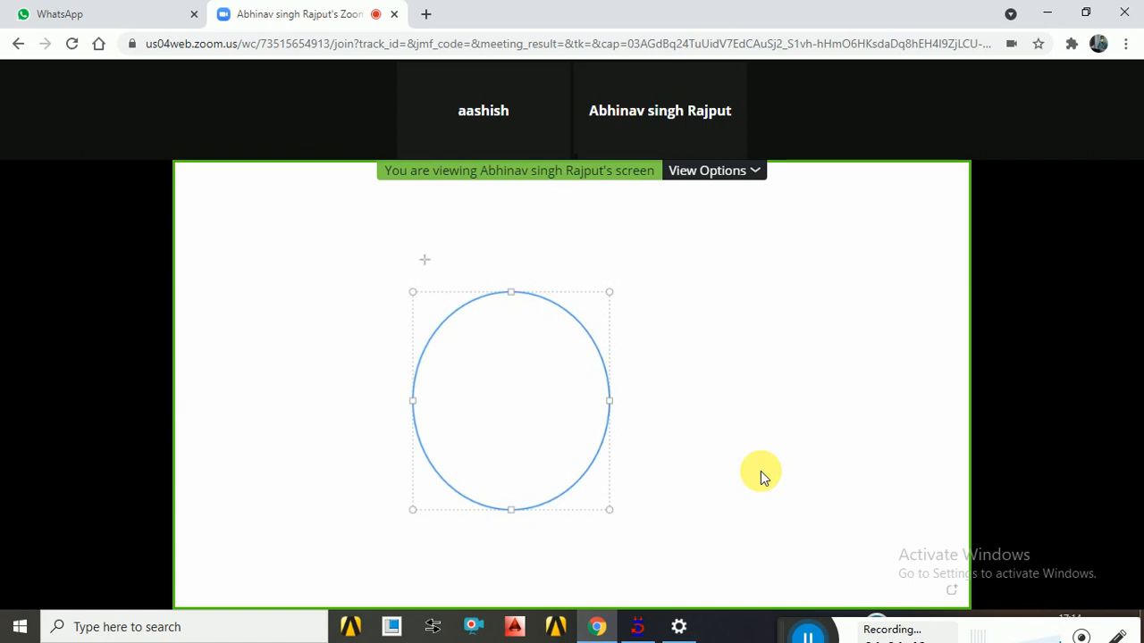
click(760, 470)
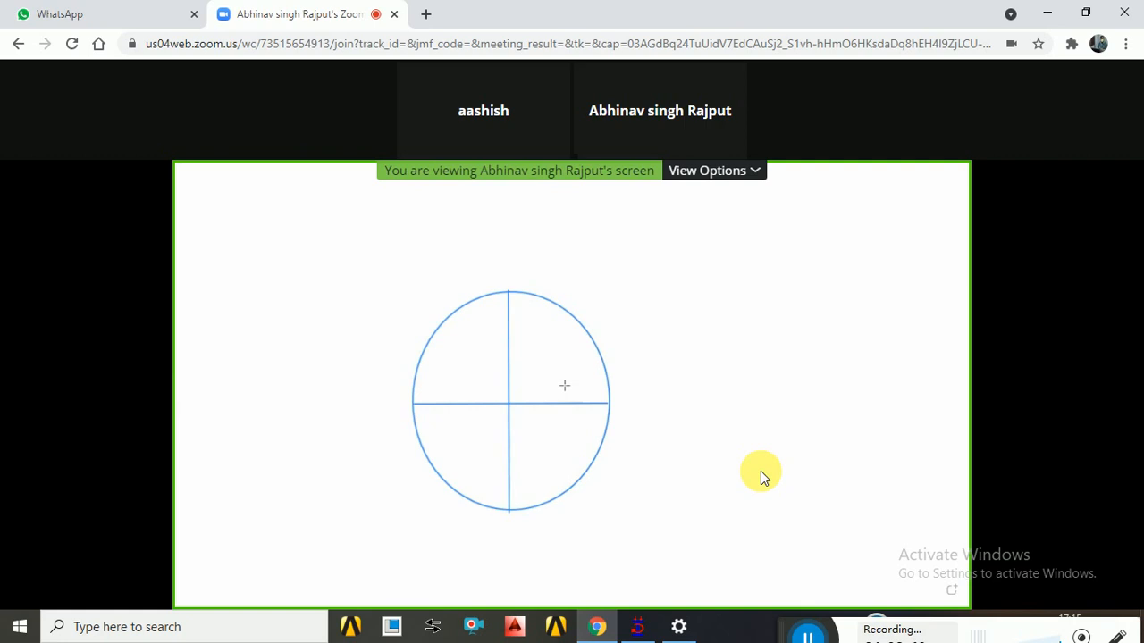
Switch back to STAAD.Pro and delete all ring and brace beams at the column bases, keeping the nodes left without elements
click(637, 626)
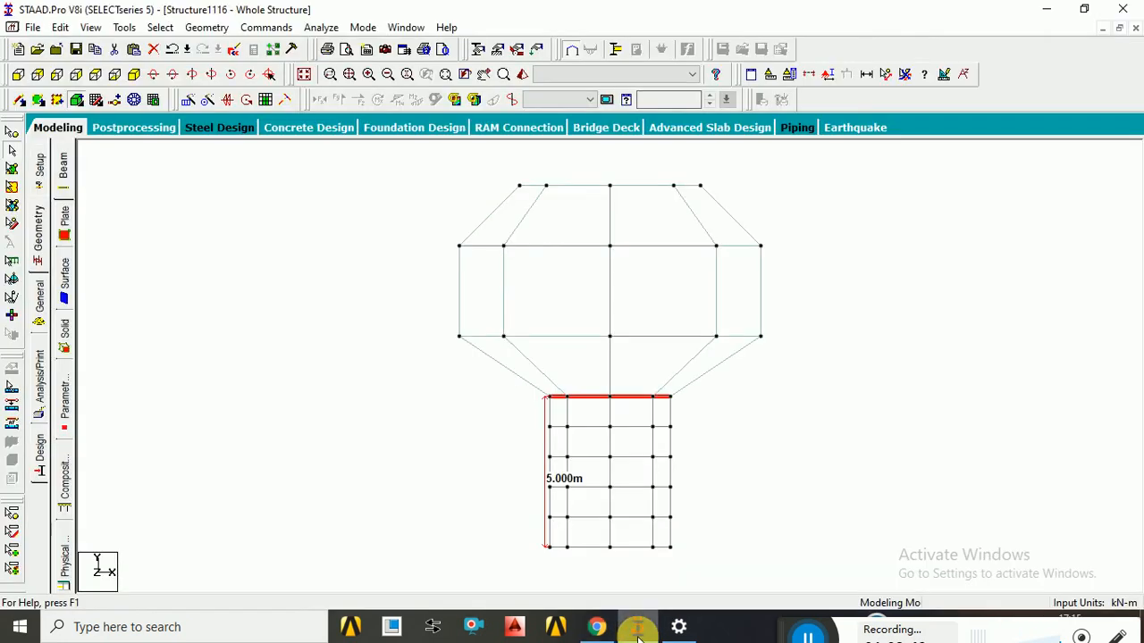
click(478, 540)
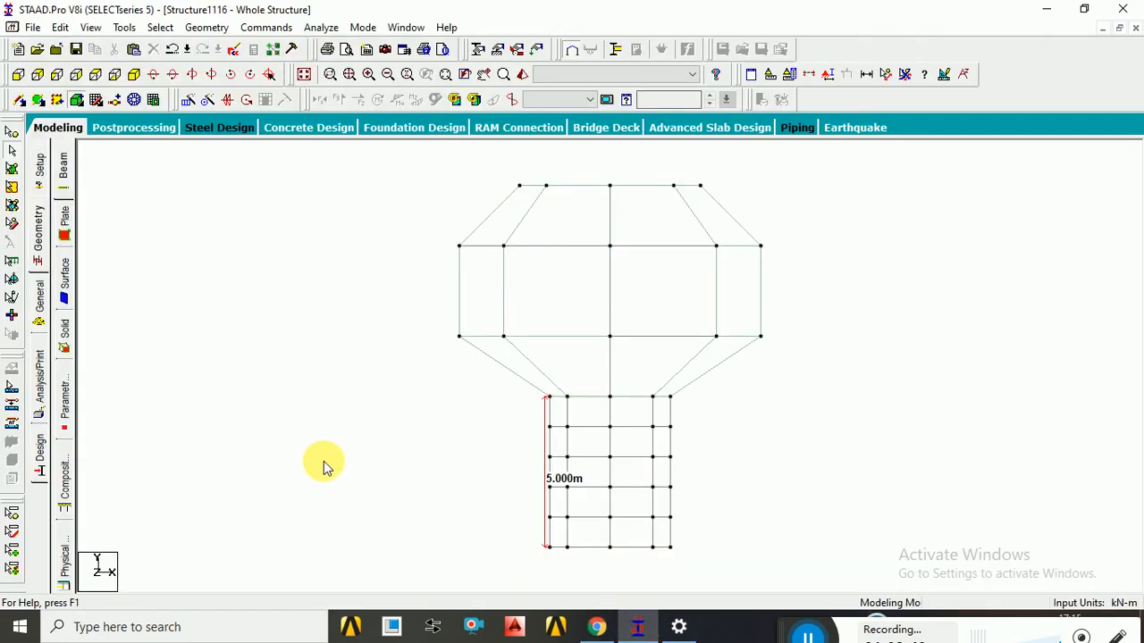
click(11, 134)
drag(523, 536, 688, 576)
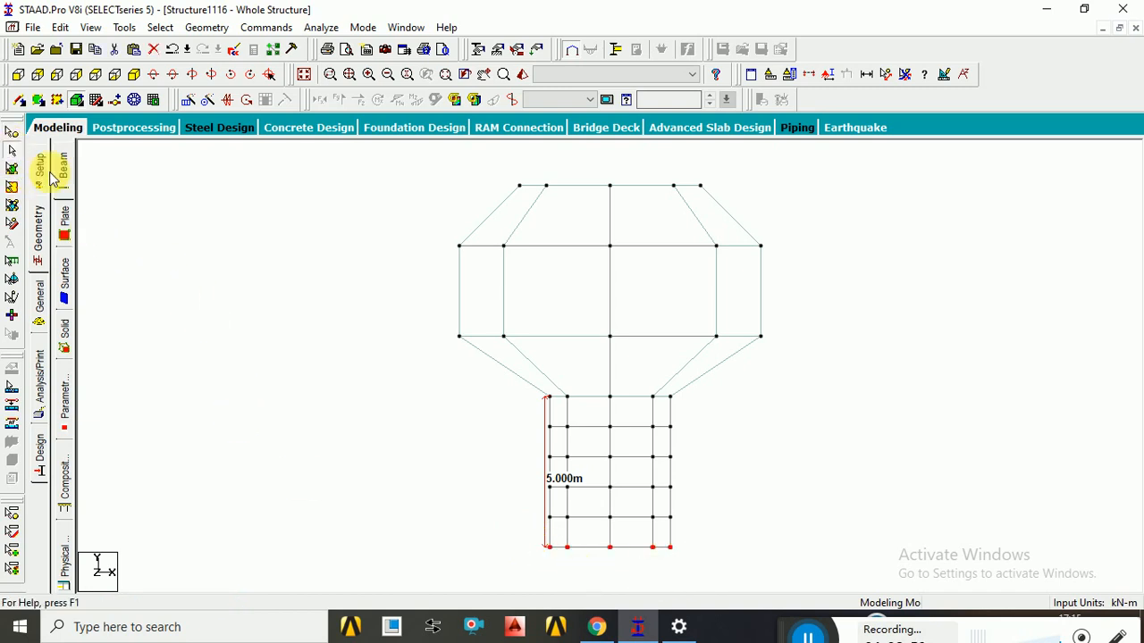
drag(524, 542, 703, 561)
key(Delete)
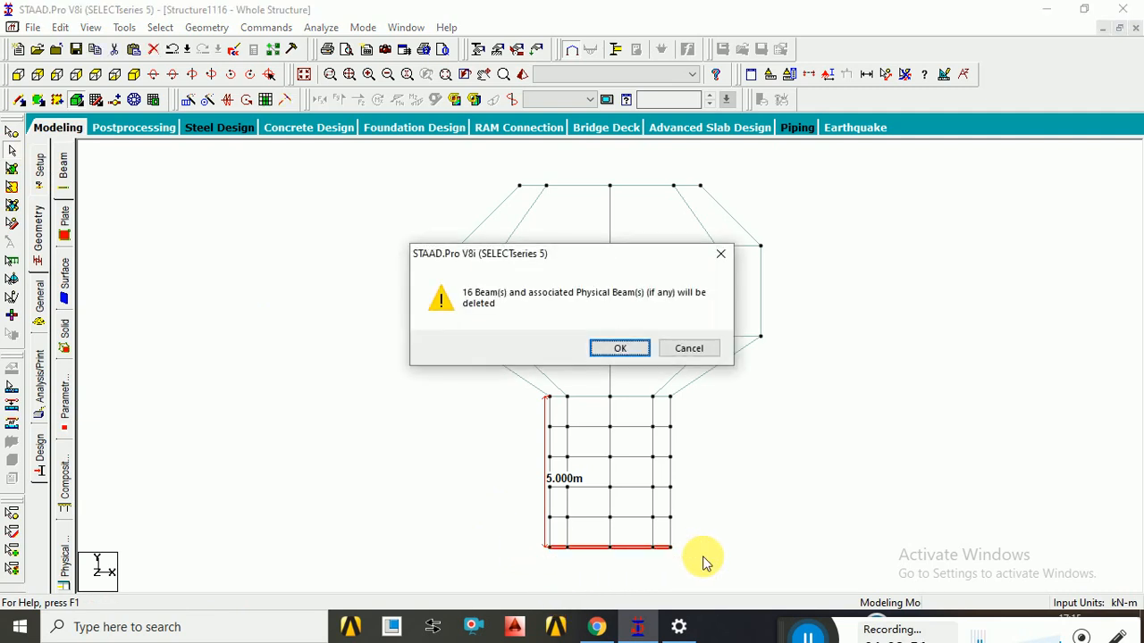
key(Return)
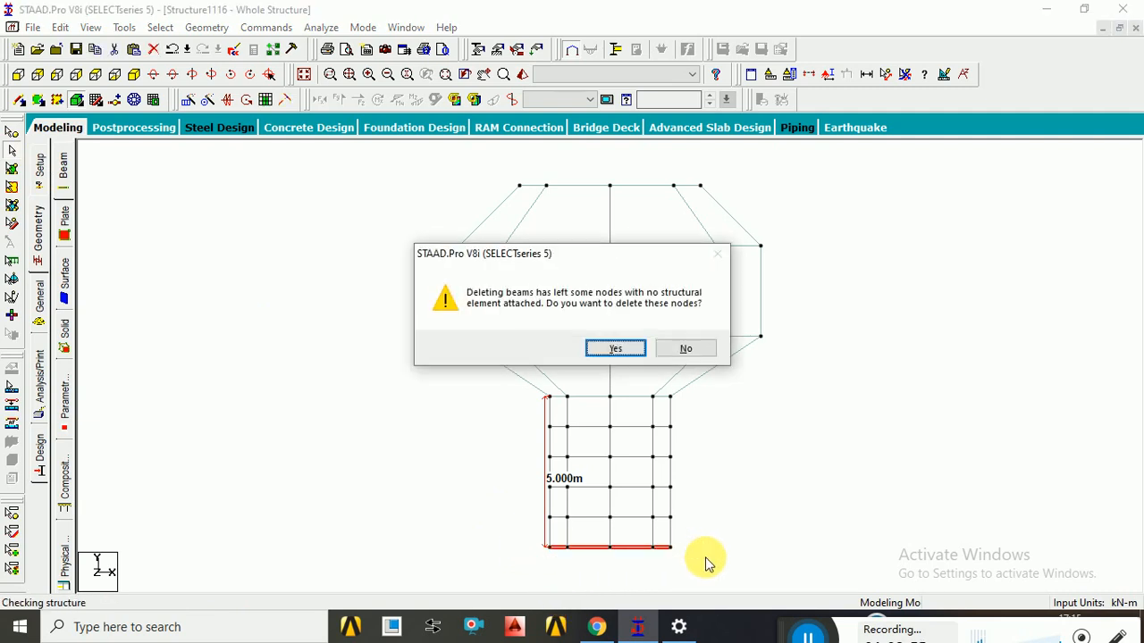
click(681, 351)
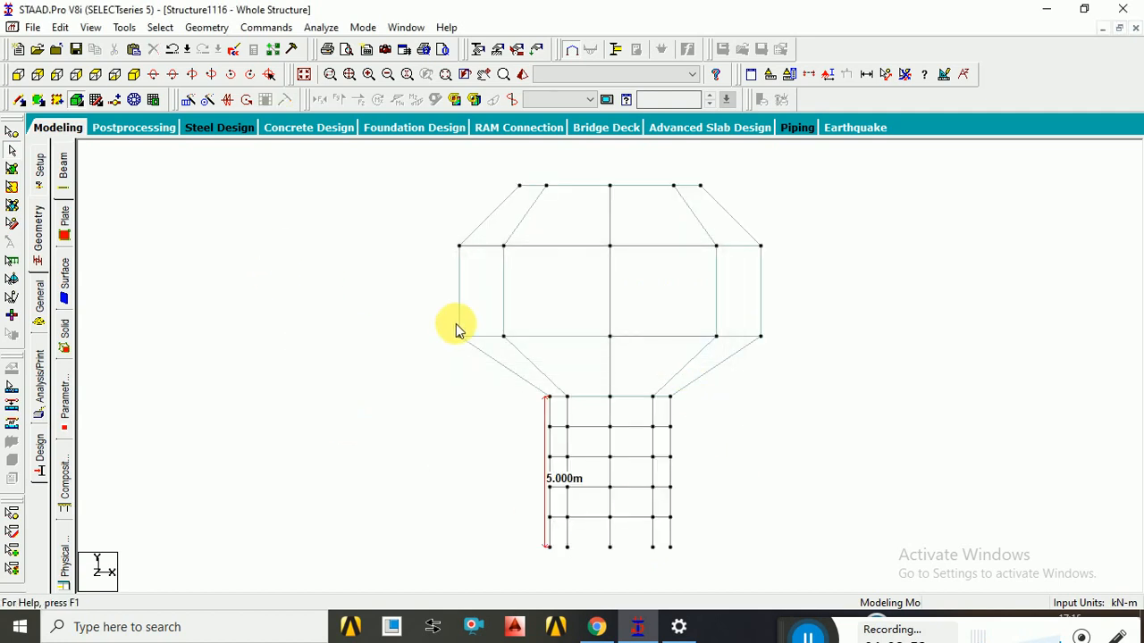
click(598, 628)
click(602, 628)
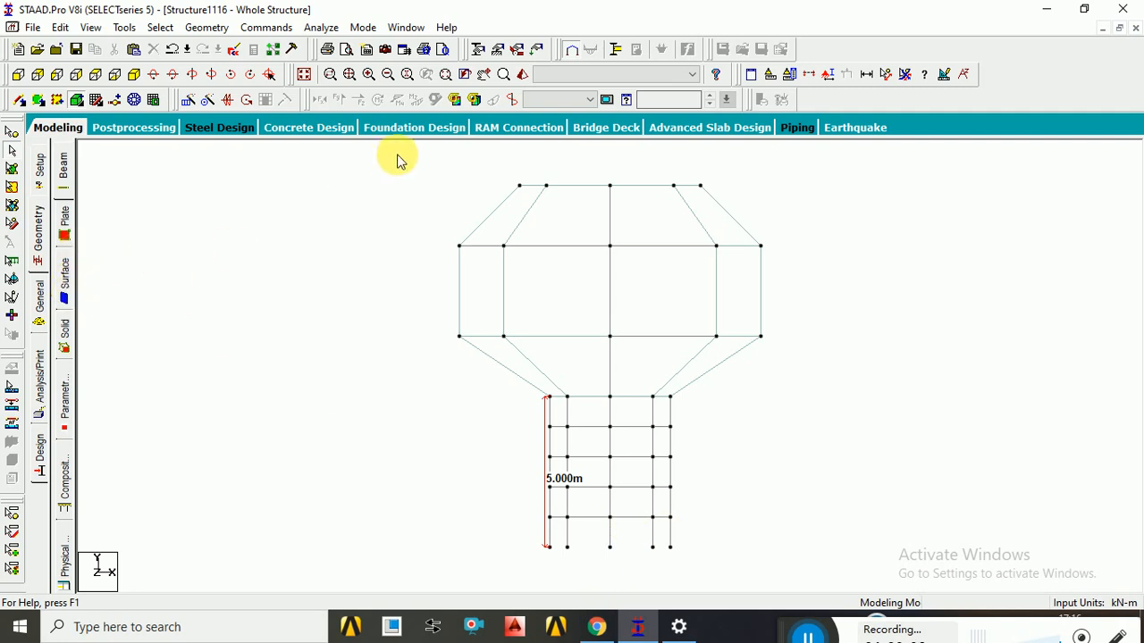
Create a new support definition with the default support type and close the supports list
click(497, 54)
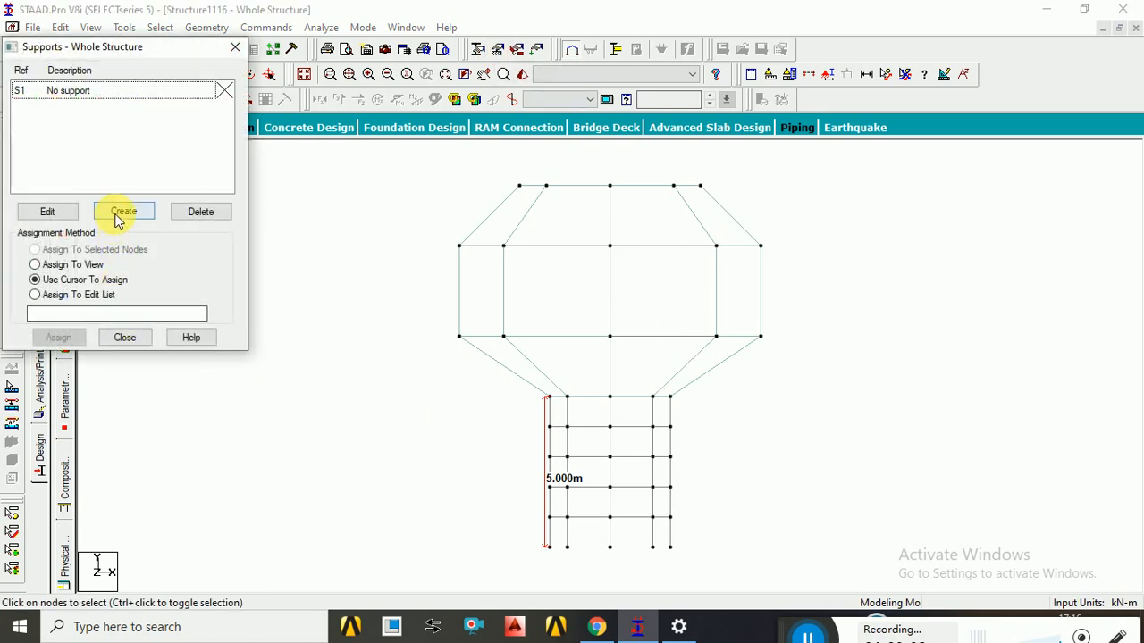
click(118, 215)
click(92, 399)
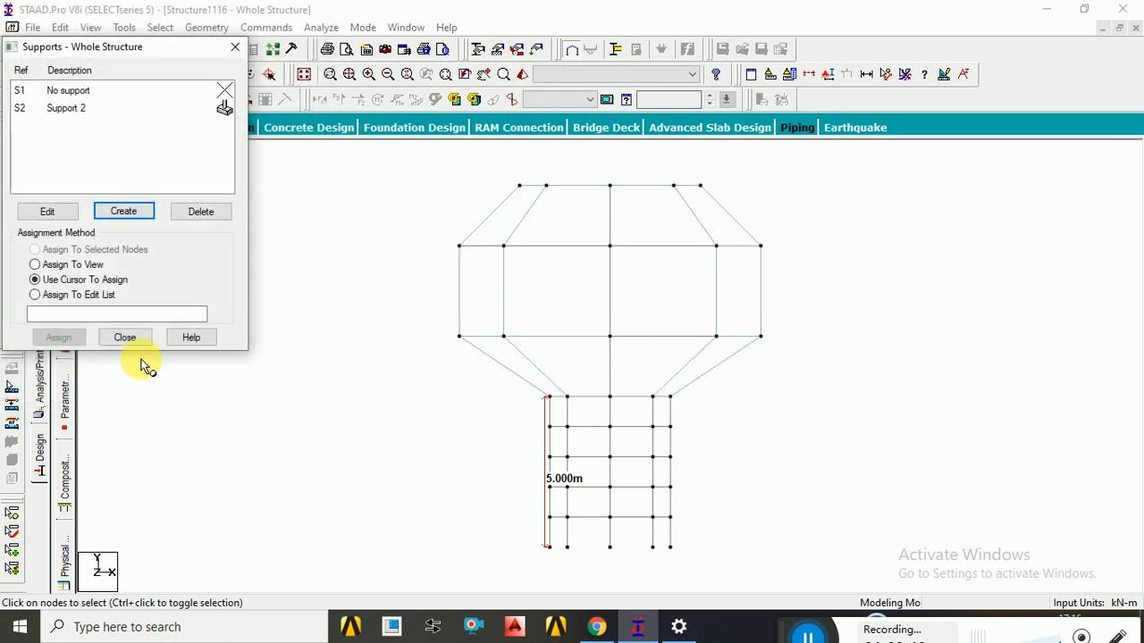
click(125, 337)
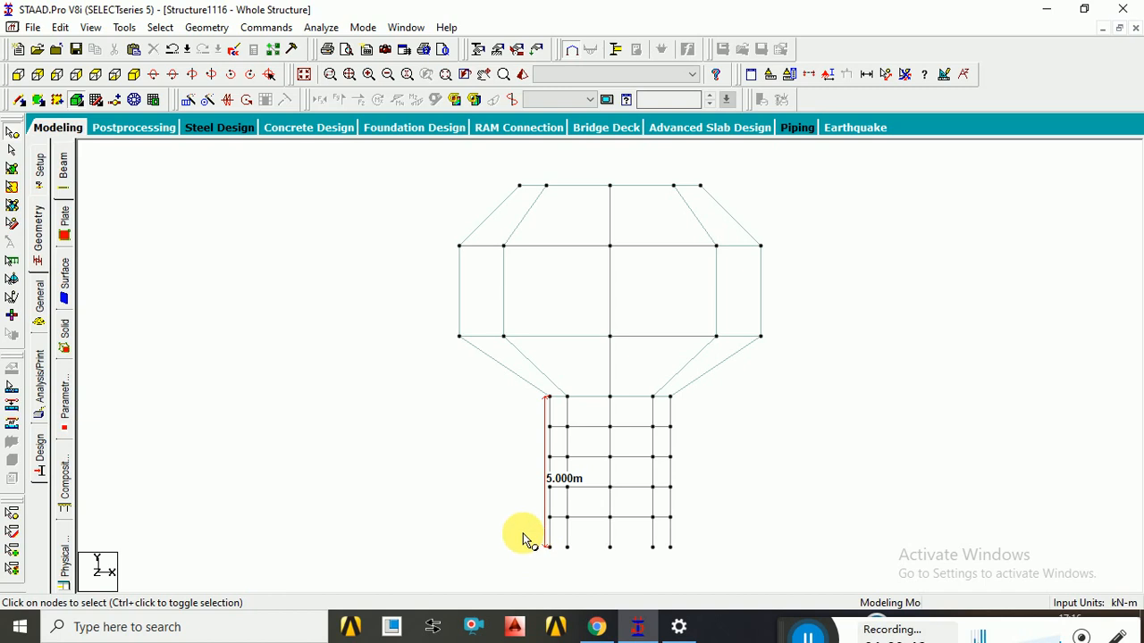
Assign Support 2 to all the column base nodes using the selected-nodes method, and close the supports list
drag(524, 532, 695, 562)
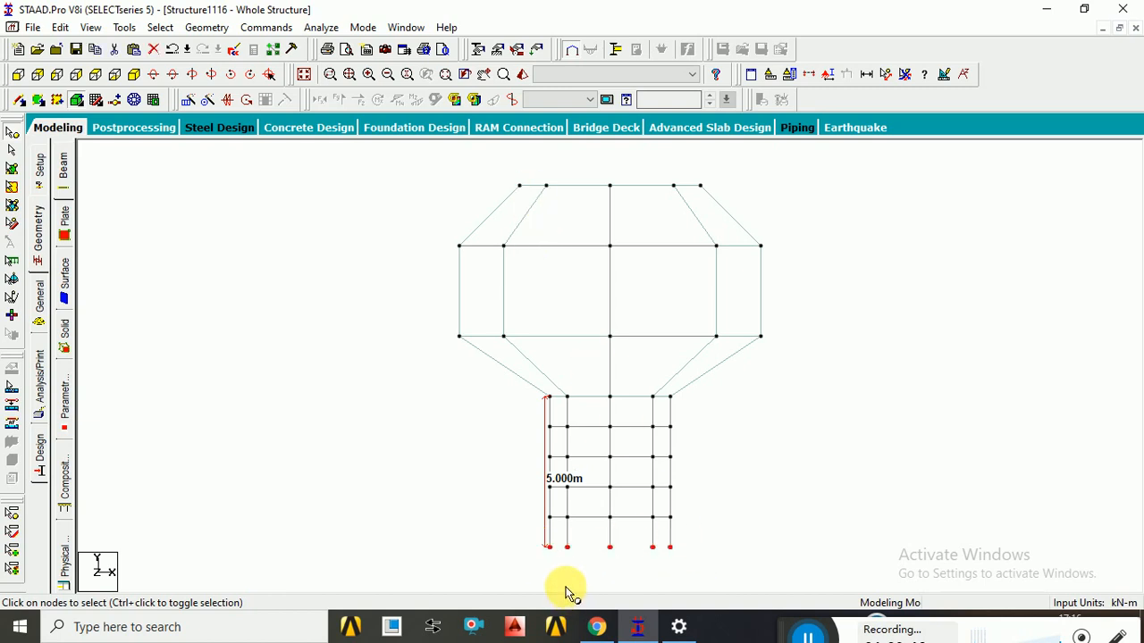
click(497, 52)
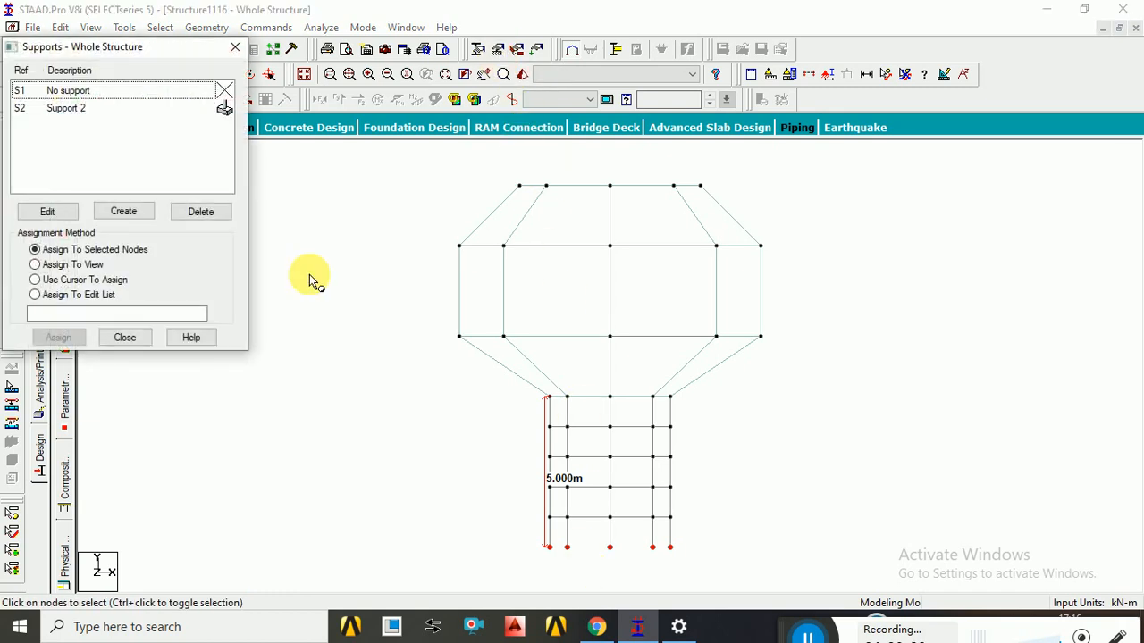
click(76, 108)
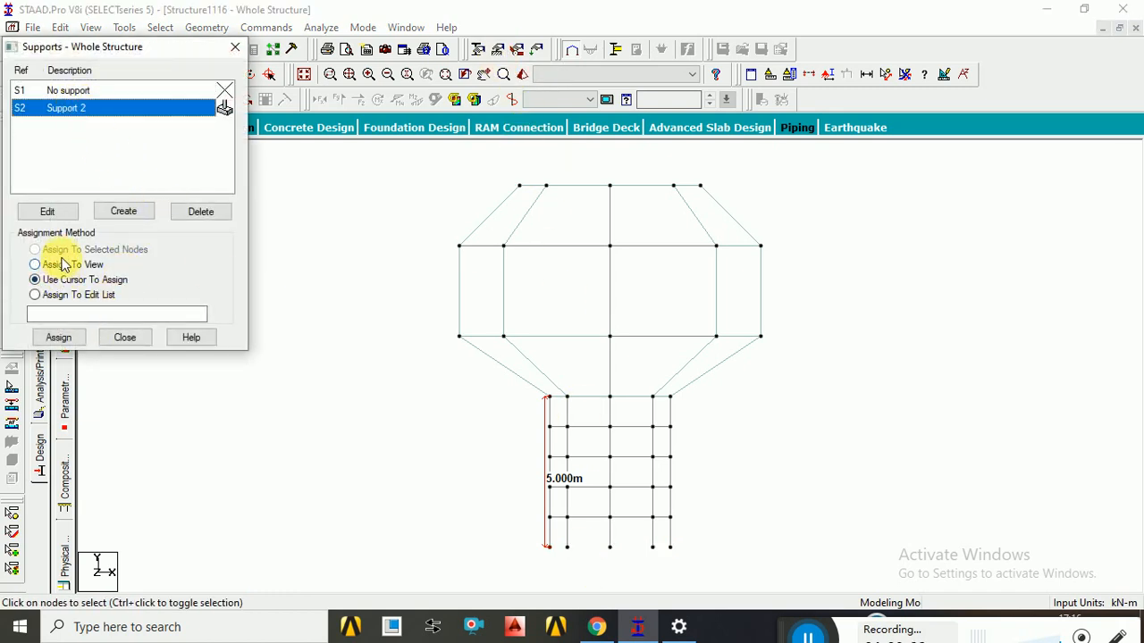
drag(519, 531, 708, 568)
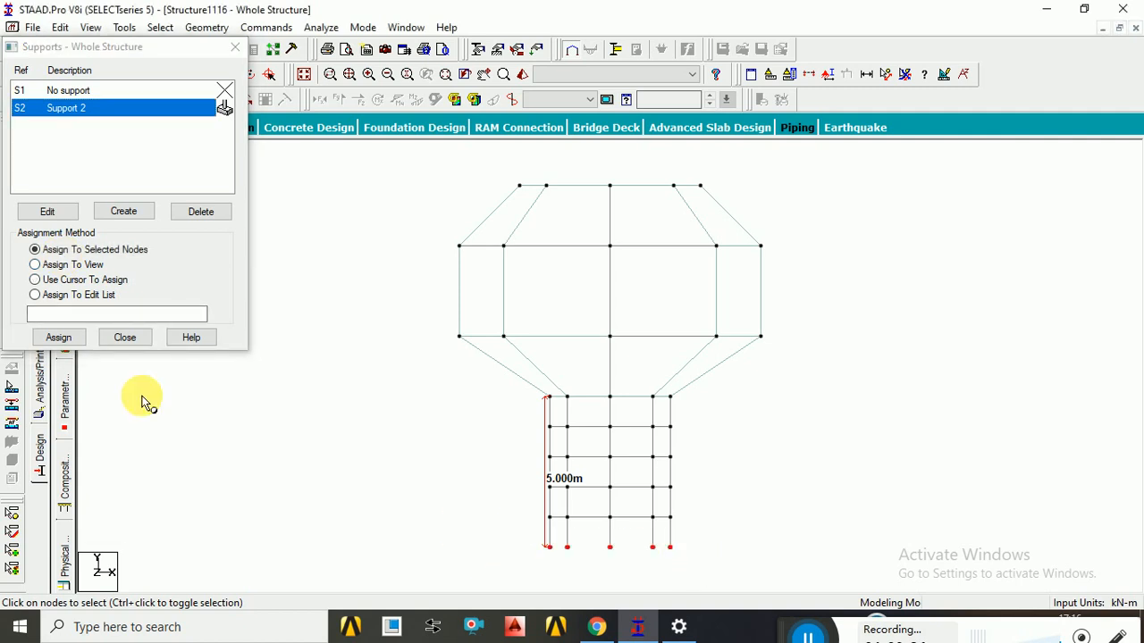
click(58, 337)
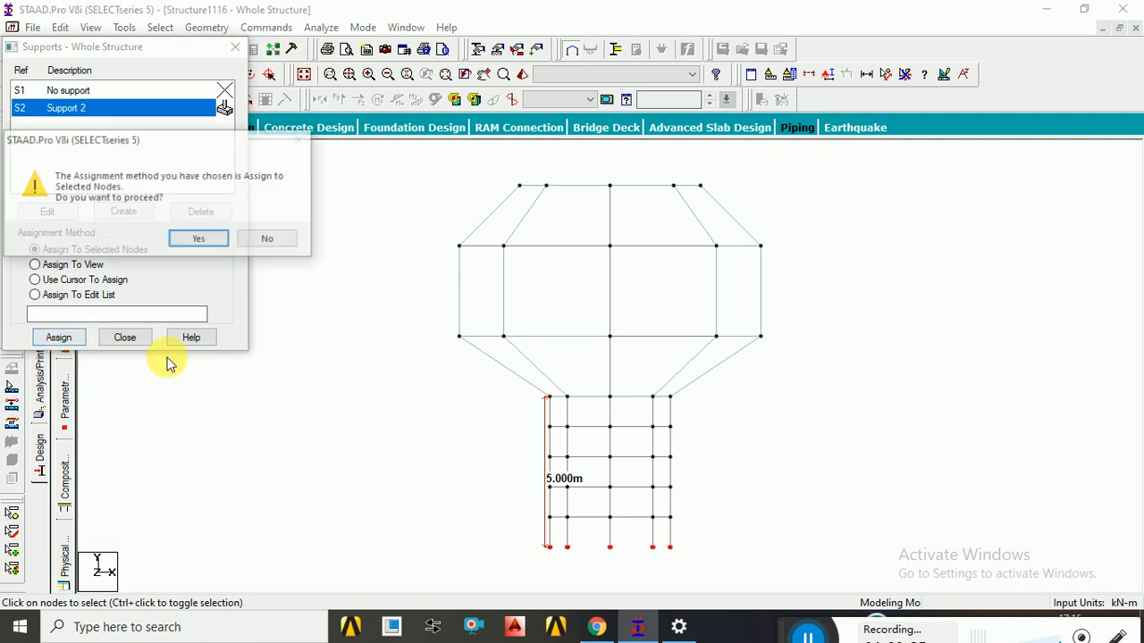
click(201, 239)
click(127, 338)
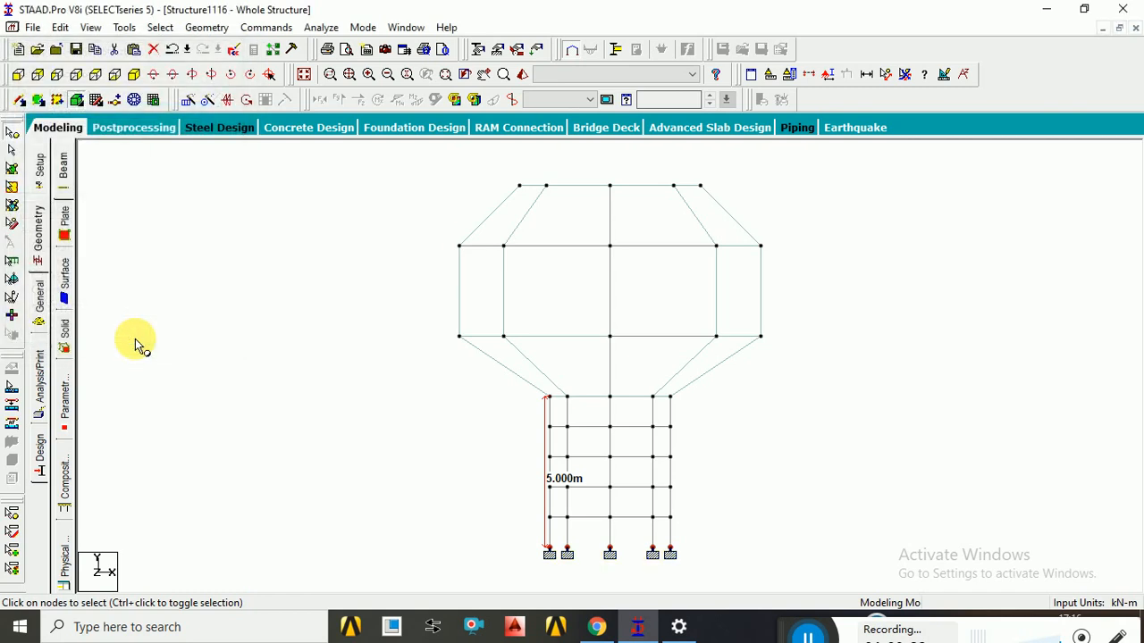
Examine the base supports up close in an isometric view and decline the auto save
click(304, 74)
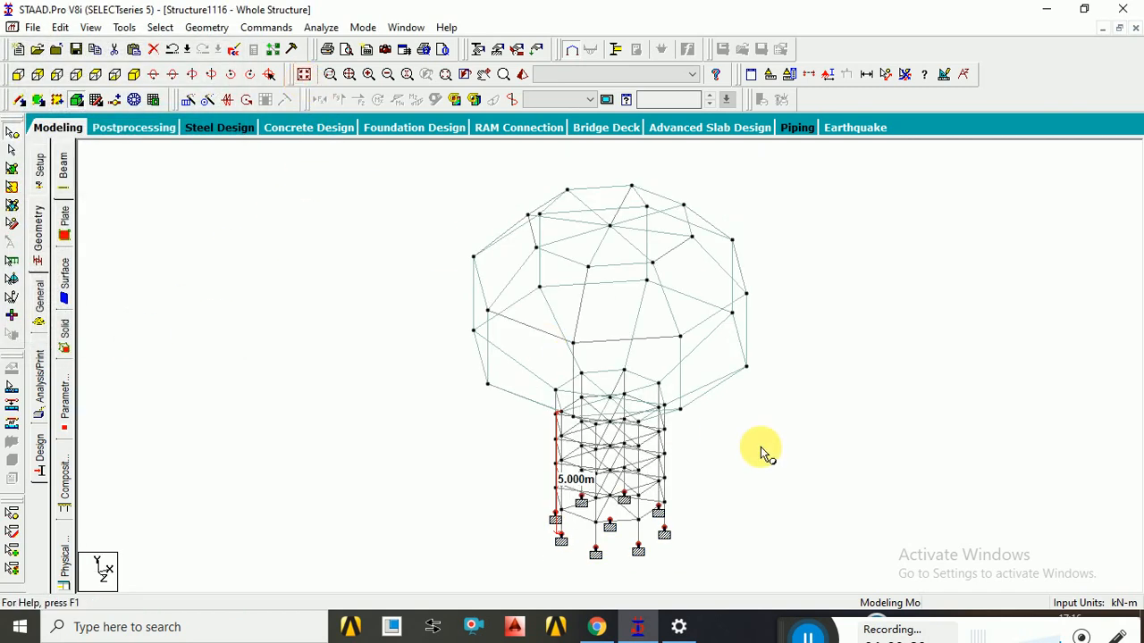
scroll(719, 512, up, 2)
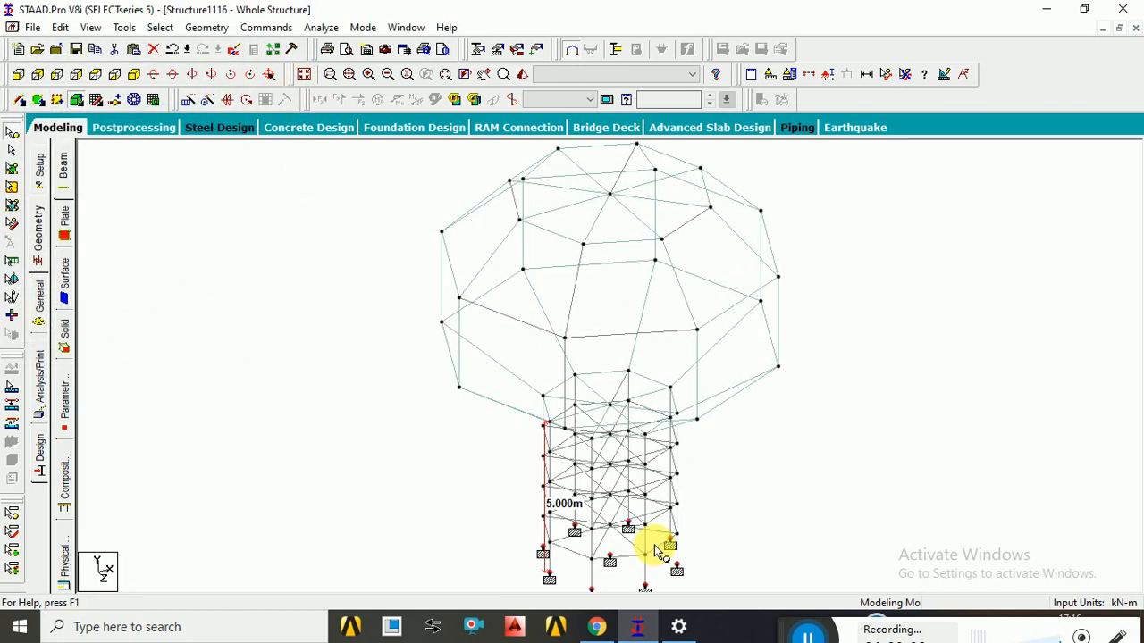
middle_drag(697, 507, 722, 461)
scroll(723, 462, up, 1)
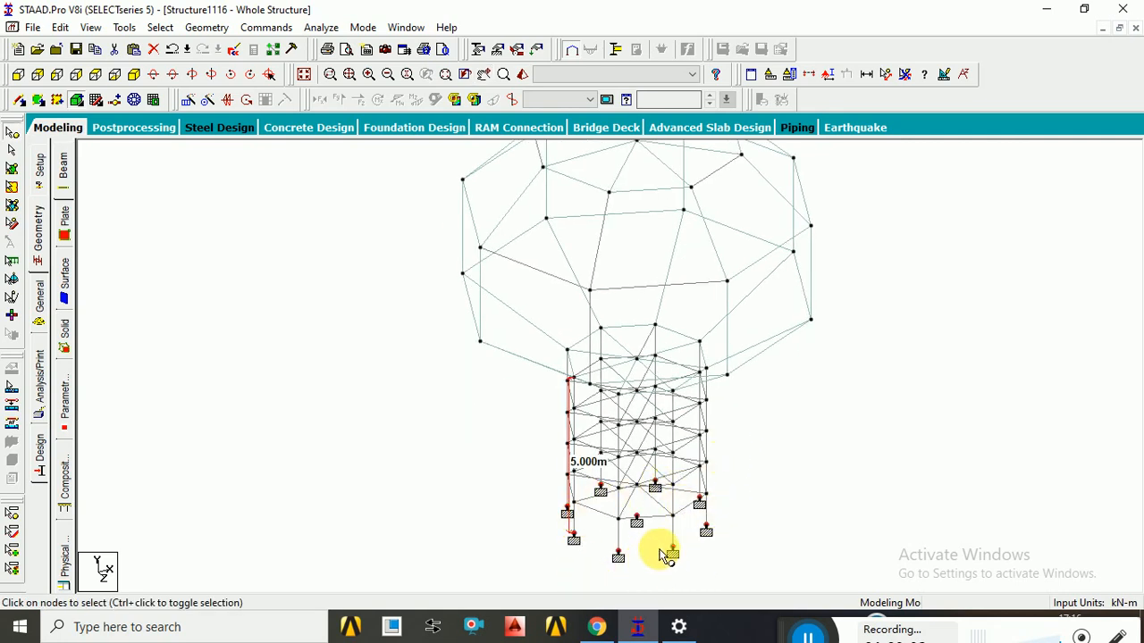
scroll(658, 553, up, 1)
scroll(659, 553, up, 1)
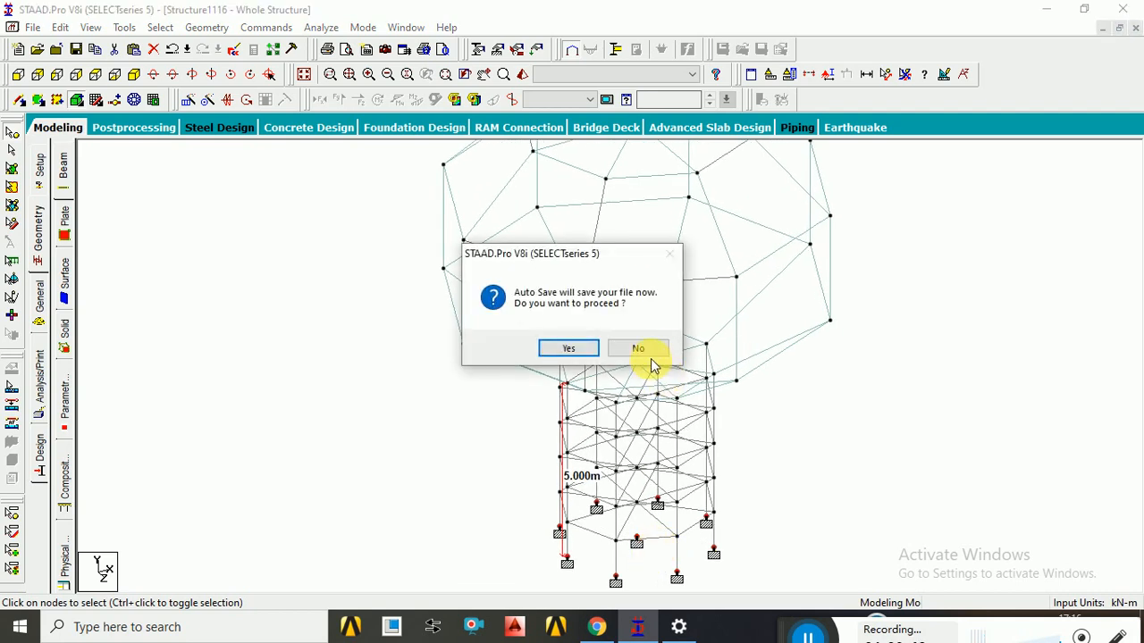
click(650, 352)
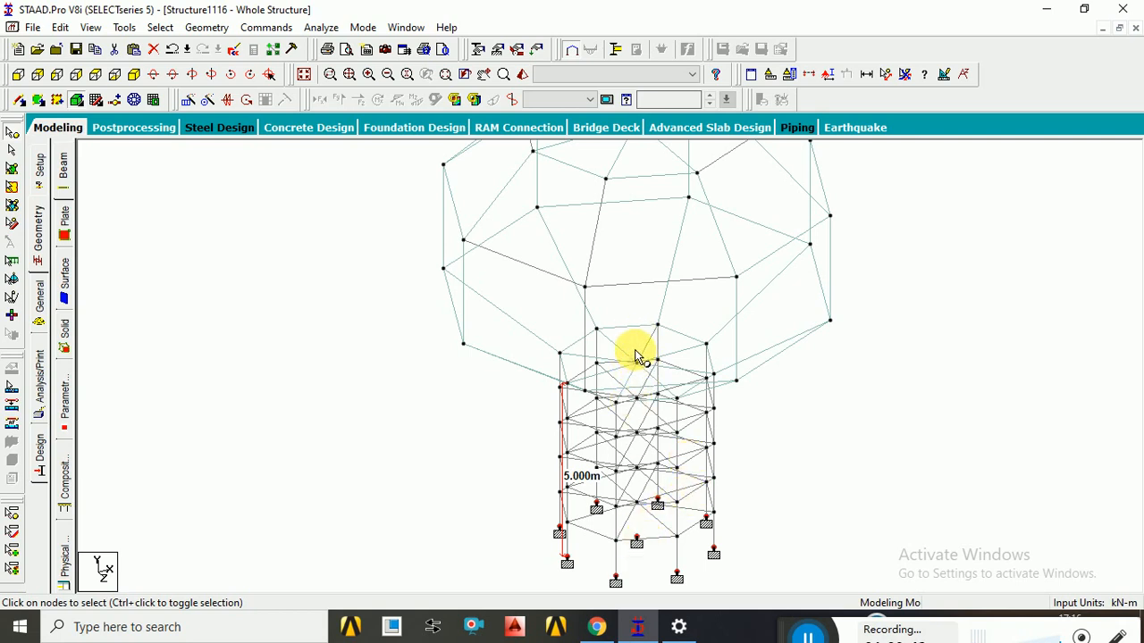
Try to delete the column nodes along the structure's centre line together with their connected members
click(56, 75)
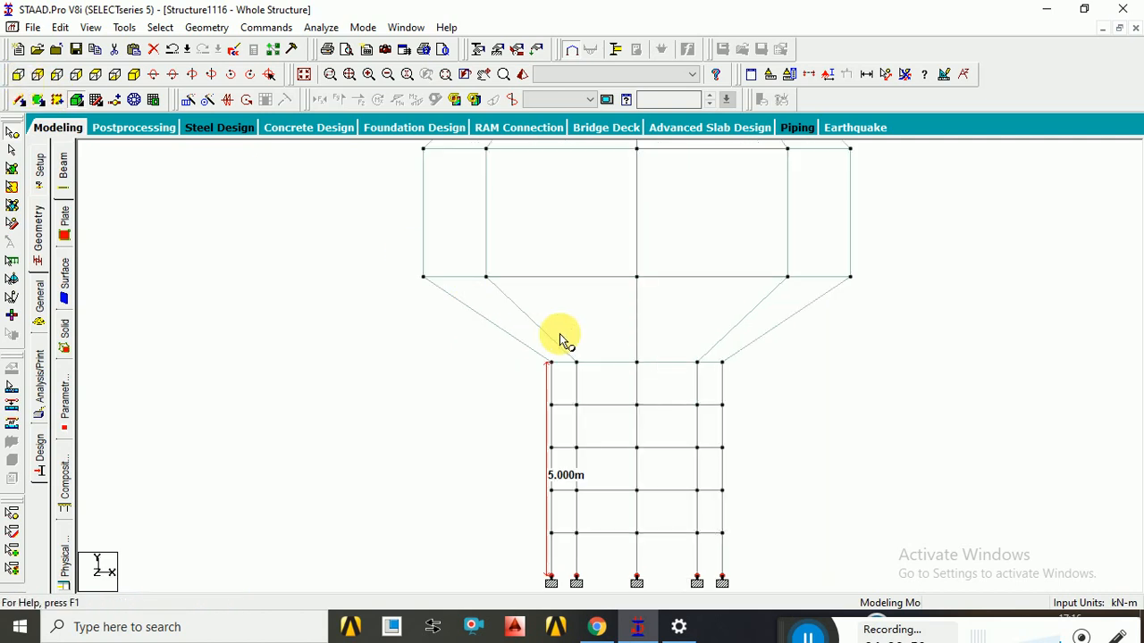
drag(657, 543, 659, 604)
key(Delete)
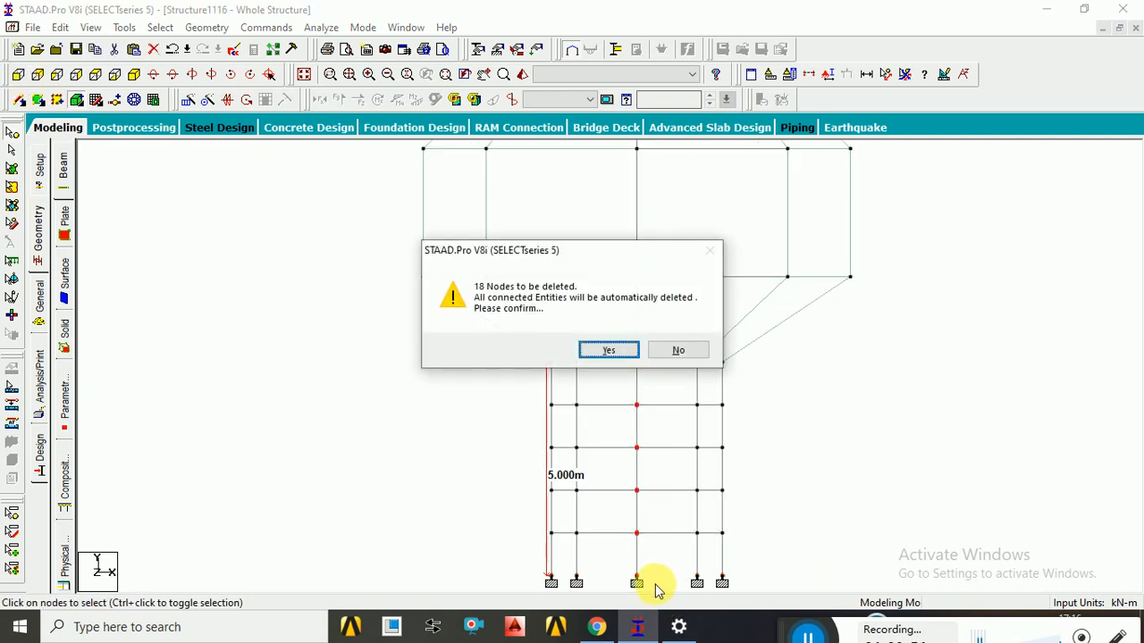
key(Return)
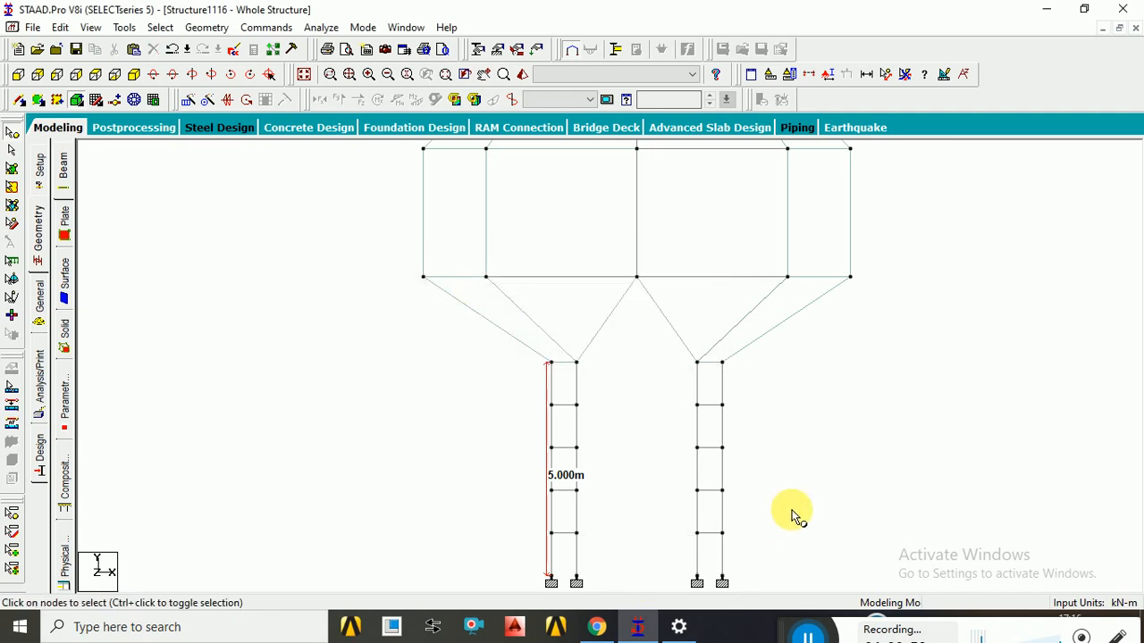
click(303, 76)
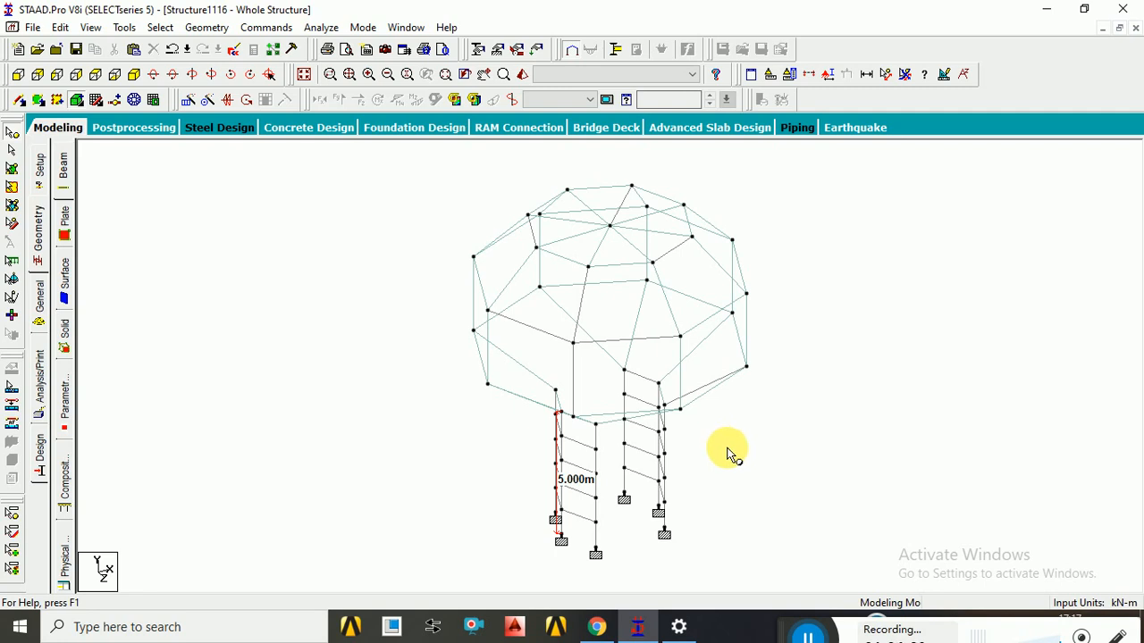
Undo the deletion of the centre-line nodes and their connected members and supports
key(ctrl+z)
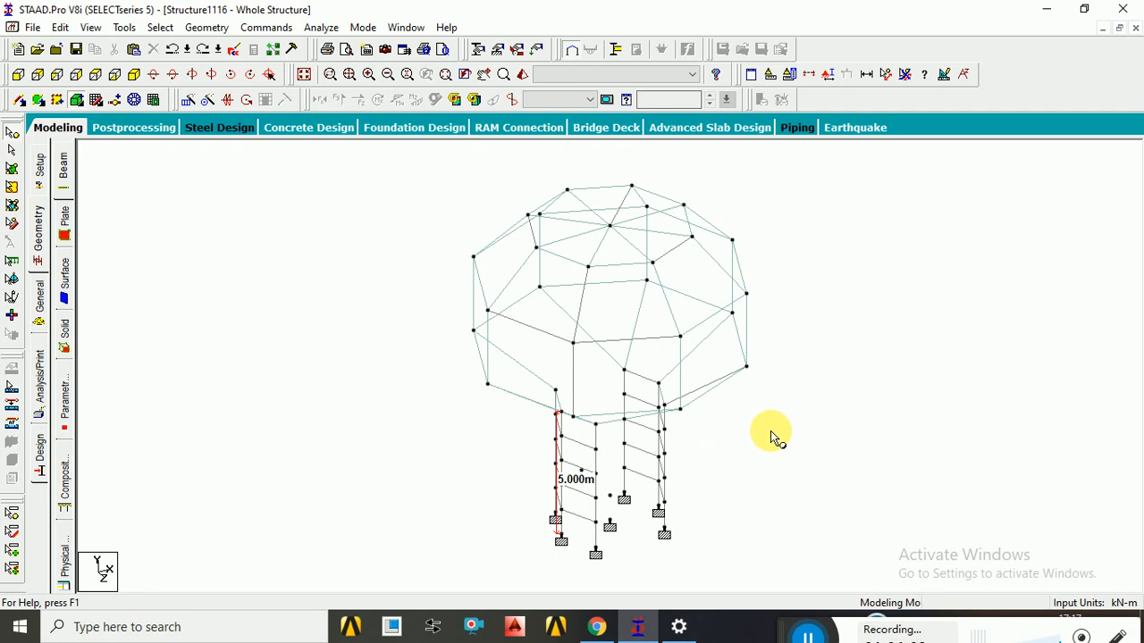
key(ctrl+z)
key(ctrl+z)
key(ctrl+z)
key(ctrl+z)
key(ctrl+z)
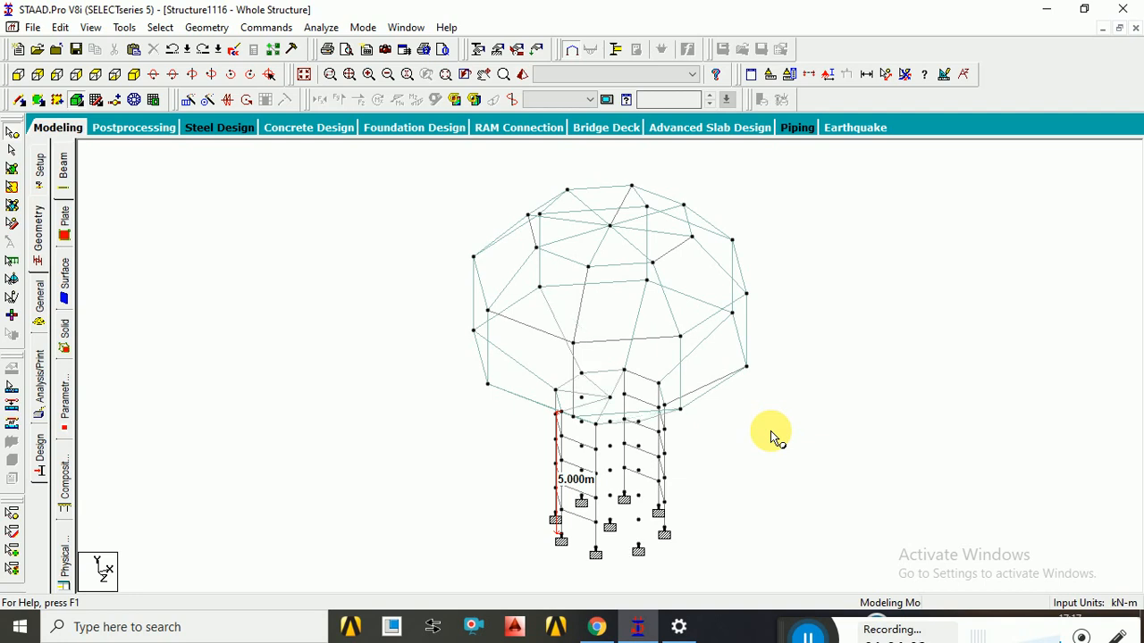
key(ctrl+z)
key(ctrl+z)
key(ctrl+z)
key(ctrl+z)
key(ctrl+z)
key(ctrl+z)
key(ctrl+z)
key(ctrl+z)
key(ctrl+z)
key(ctrl+z)
key(ctrl+z)
key(ctrl+z)
key(ctrl+z)
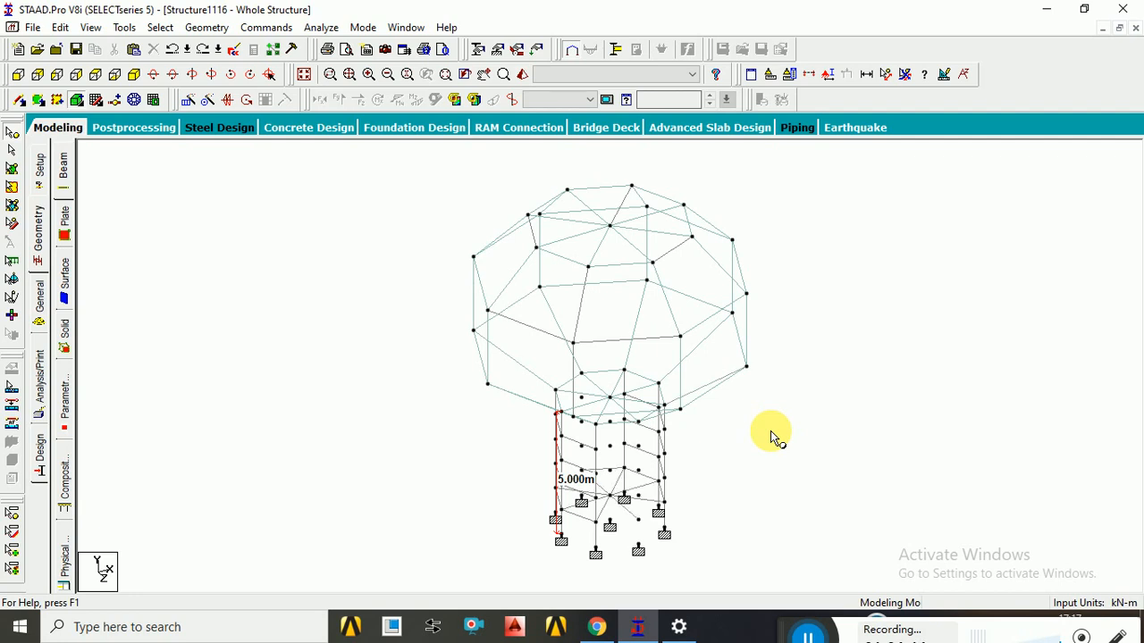
key(ctrl+z)
key(ctrl+z)
key(ctrl+z)
key(ctrl+z)
key(ctrl+z)
key(ctrl+z)
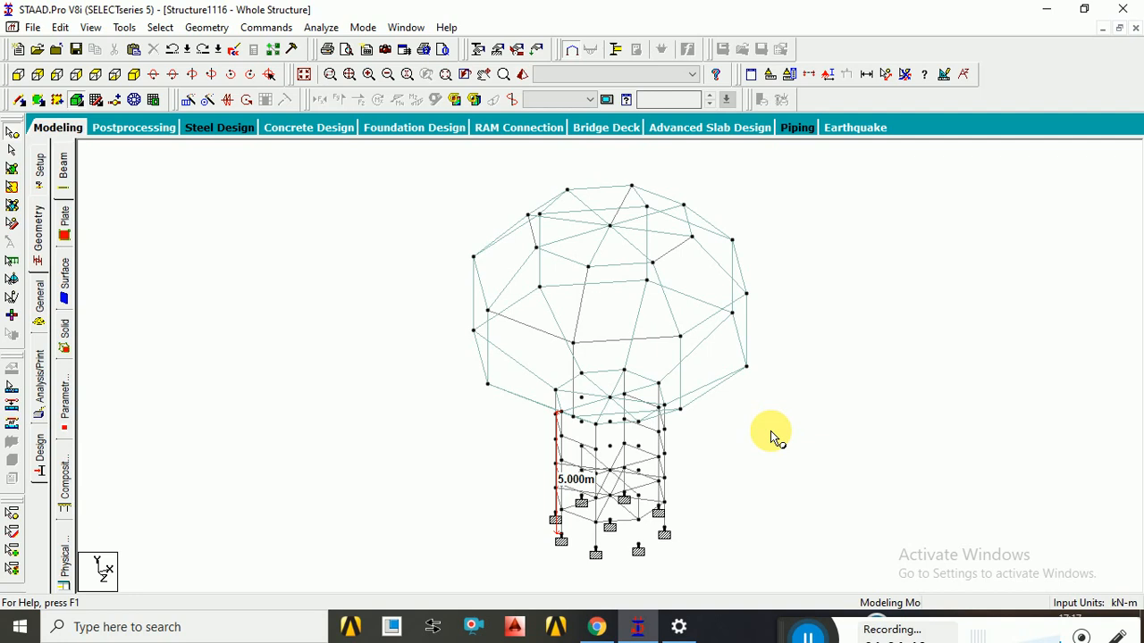
key(ctrl+z)
key(ctrl+z)
key(ctrl+z)
key(ctrl+z)
key(ctrl+z)
key(ctrl+z)
key(ctrl+z)
key(ctrl+z)
key(ctrl+z)
key(ctrl+z)
key(ctrl+z)
key(ctrl+z)
key(ctrl+z)
key(ctrl+z)
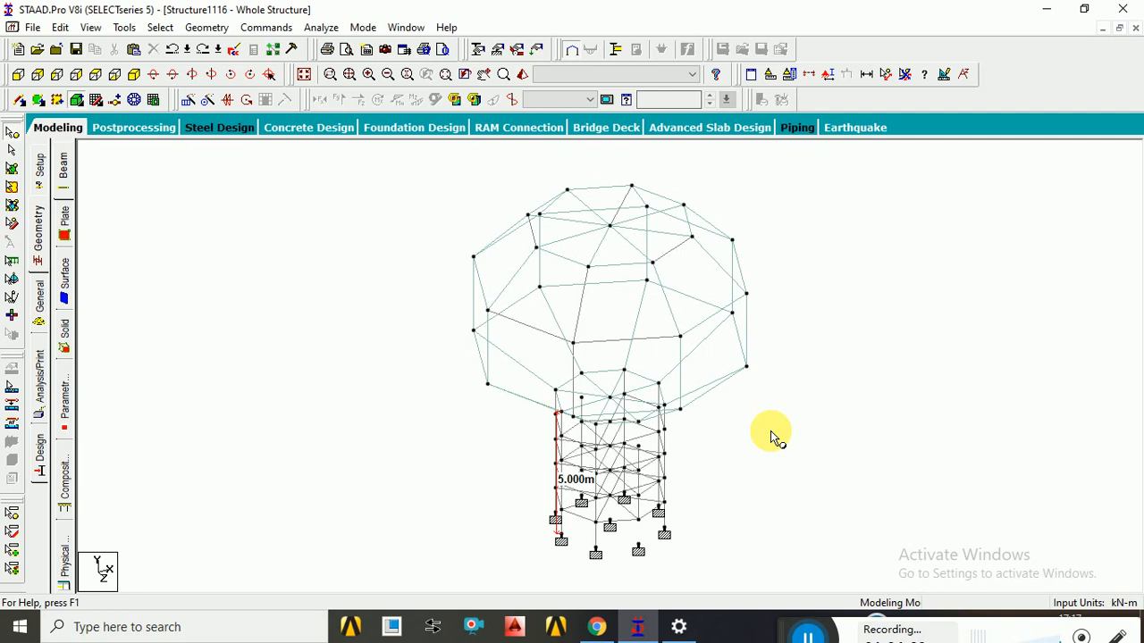
Switch to the Zoom meeting in Chrome and view the shared circle sketch
click(637, 626)
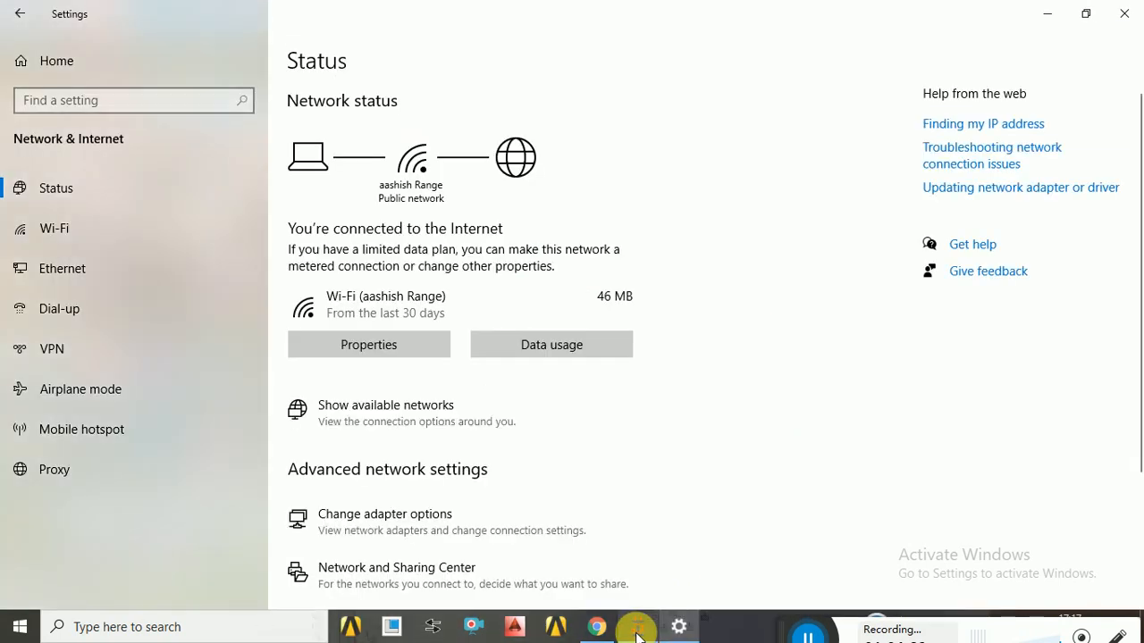
click(596, 626)
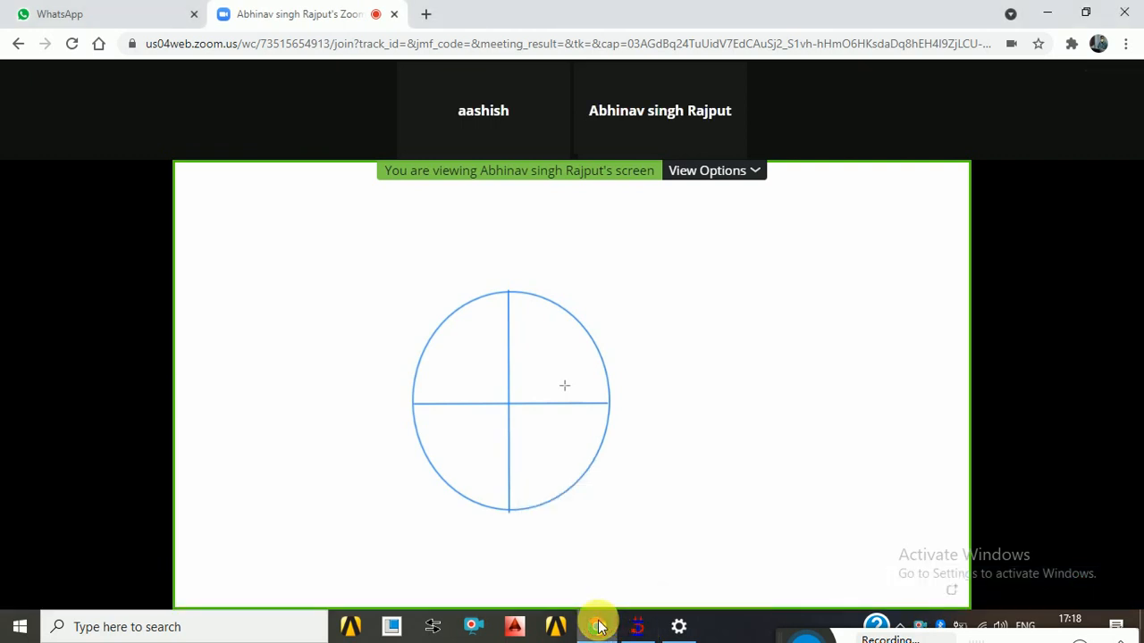
mouse_move(629, 630)
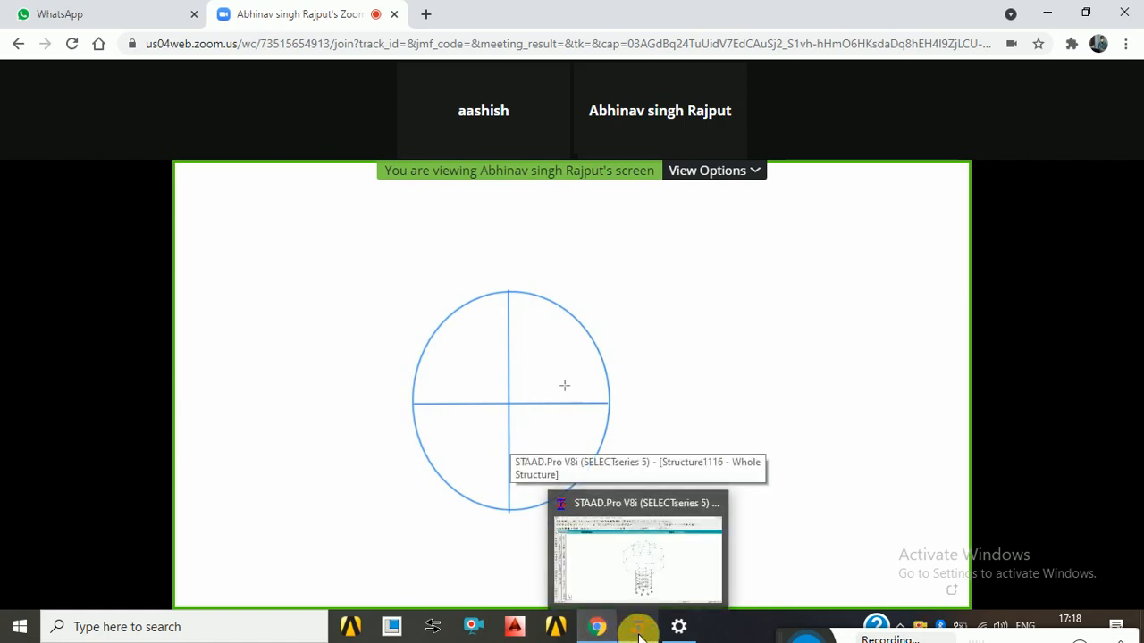
Bring up the Windows network settings window and close it
mouse_move(679, 633)
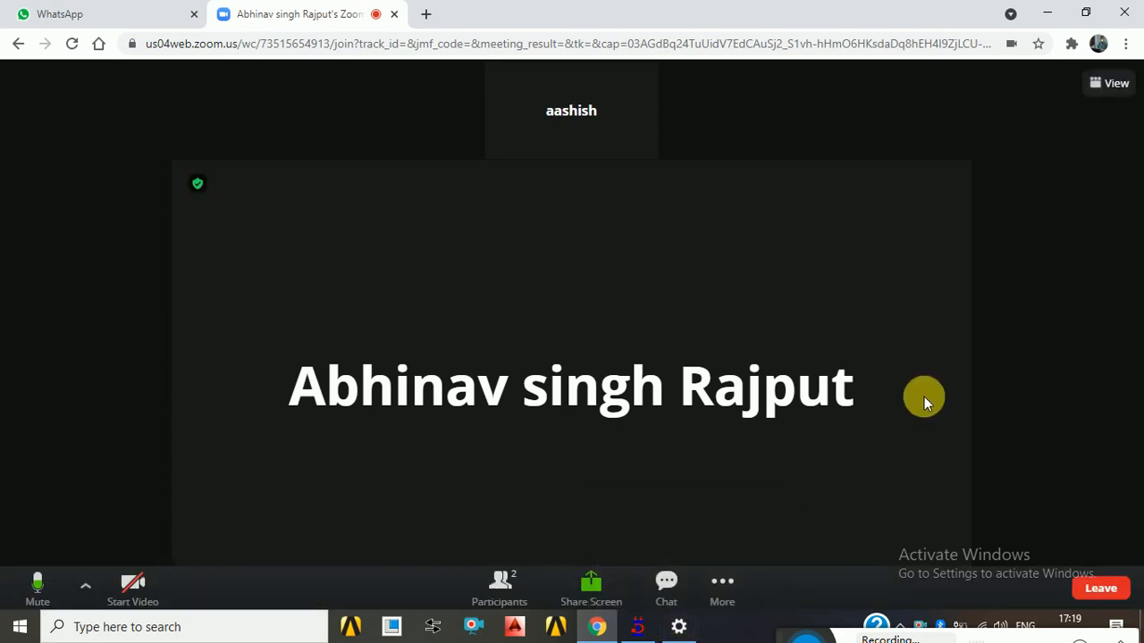
click(681, 626)
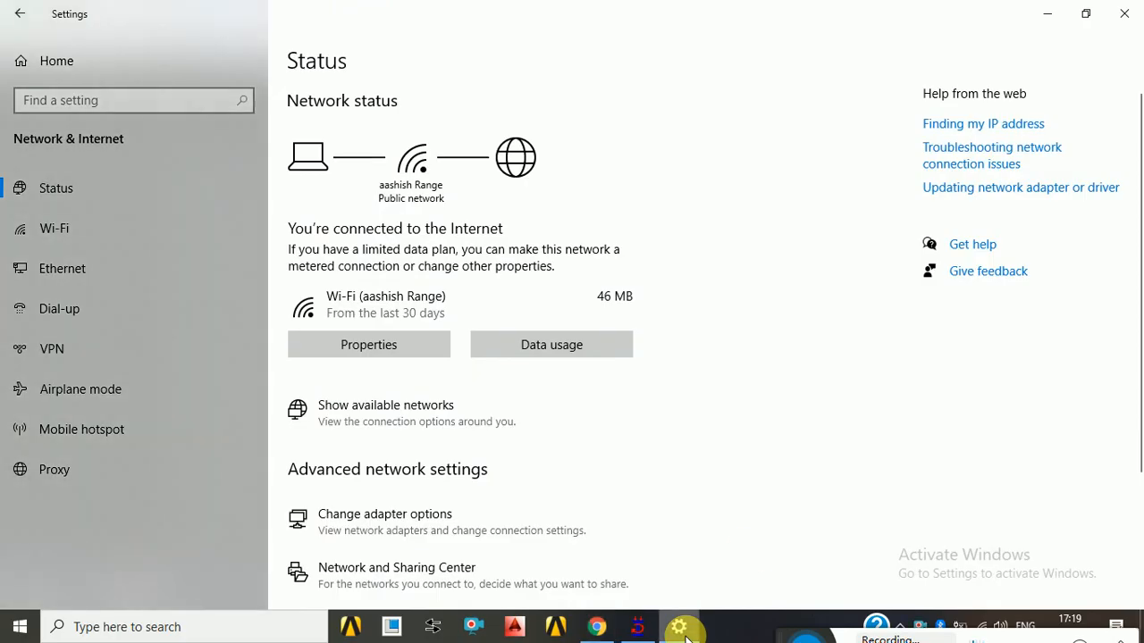
click(1122, 14)
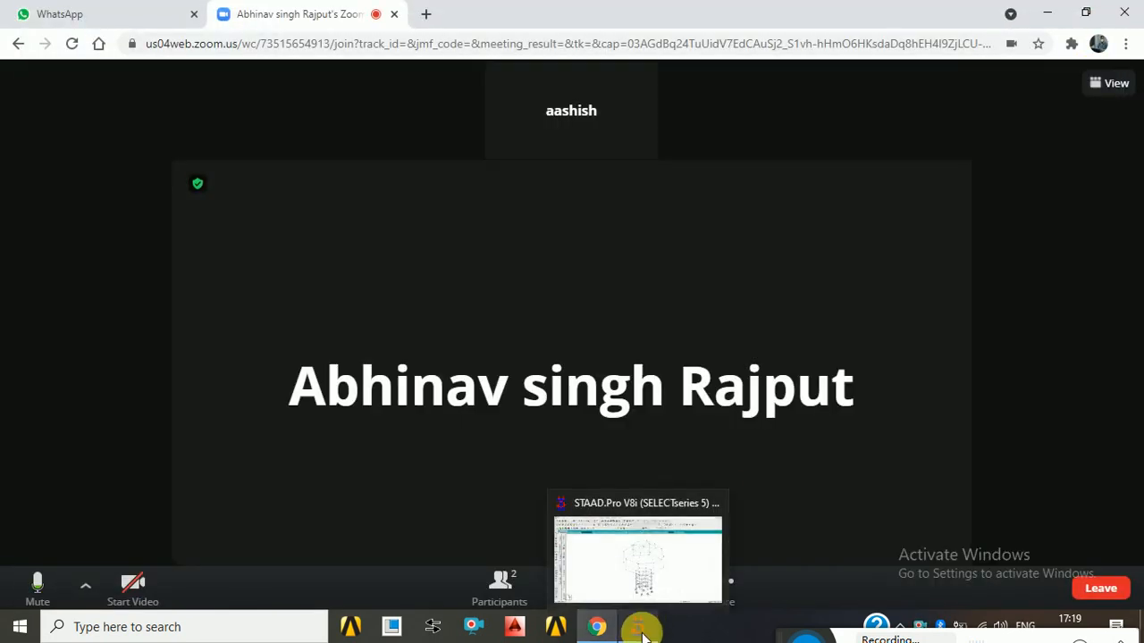
Dismiss the notice about the ended Zoom meeting in Chrome and switch back to STAAD.Pro
click(641, 628)
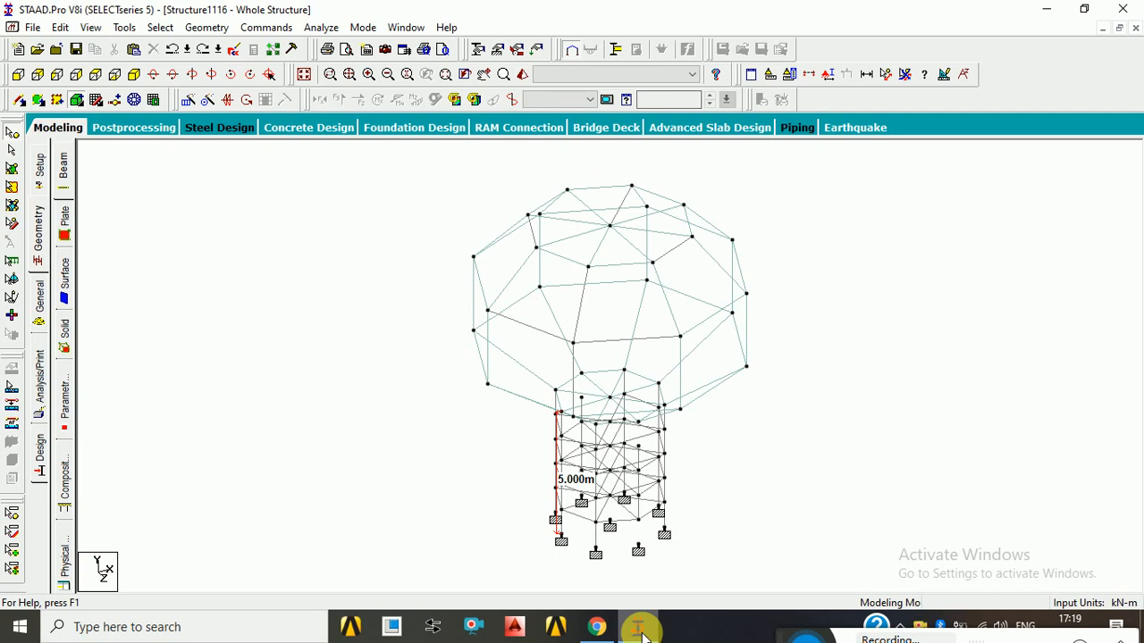
click(641, 628)
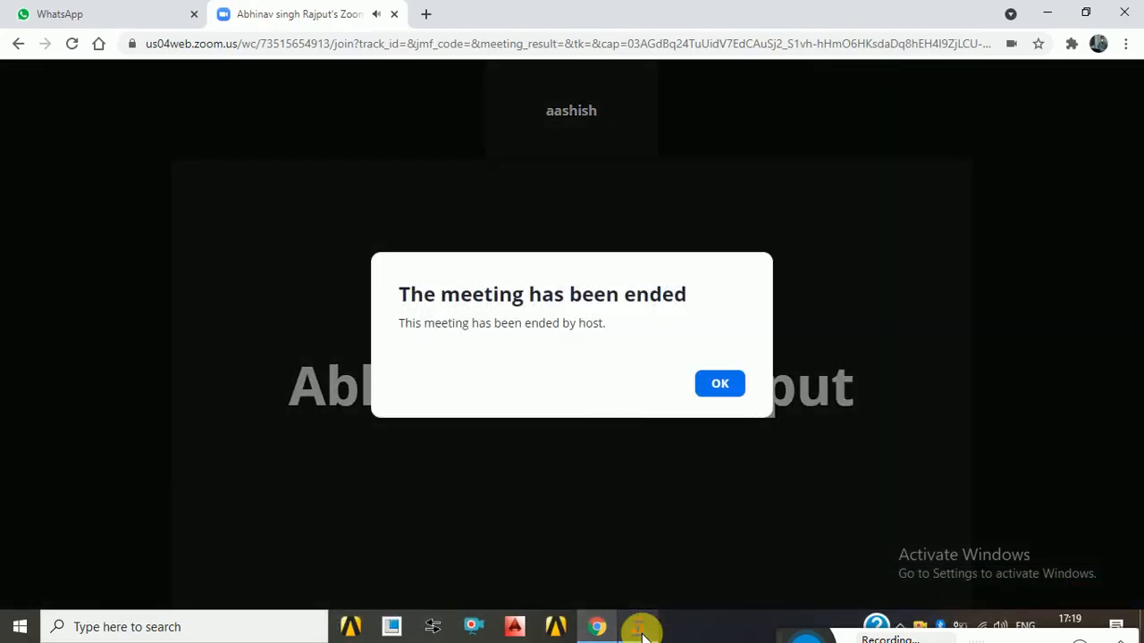
click(723, 391)
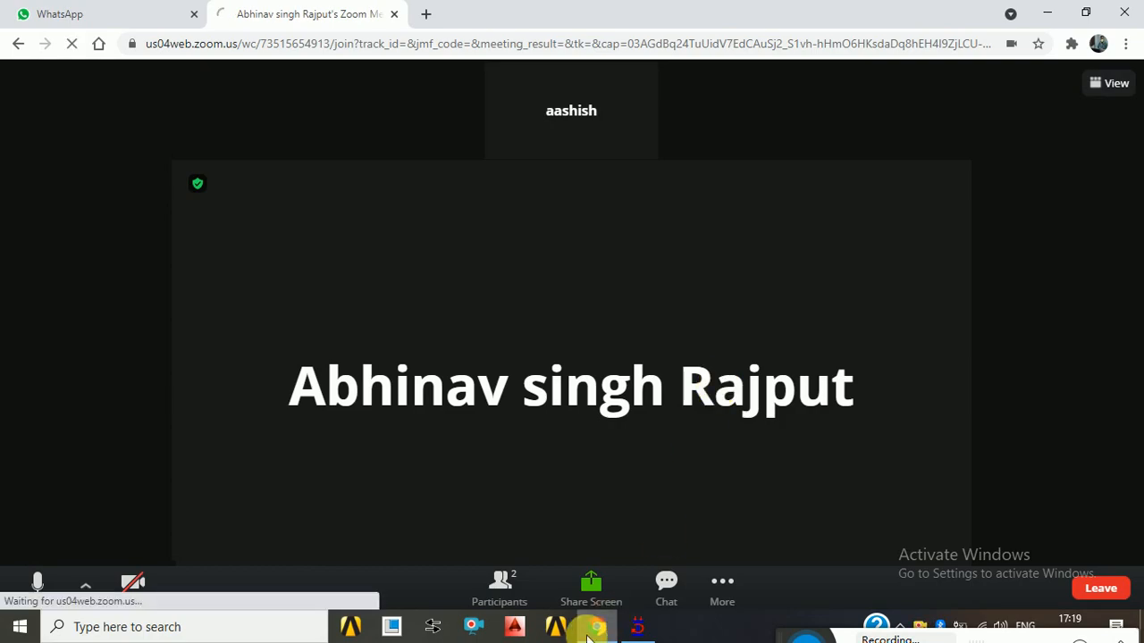
click(595, 626)
click(616, 628)
click(636, 628)
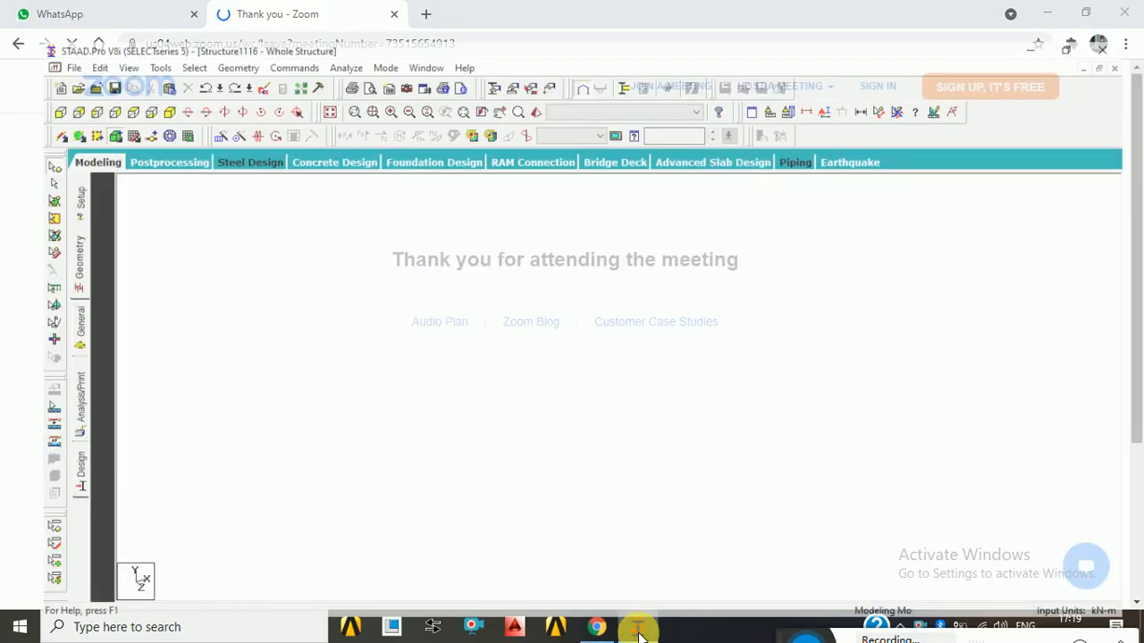